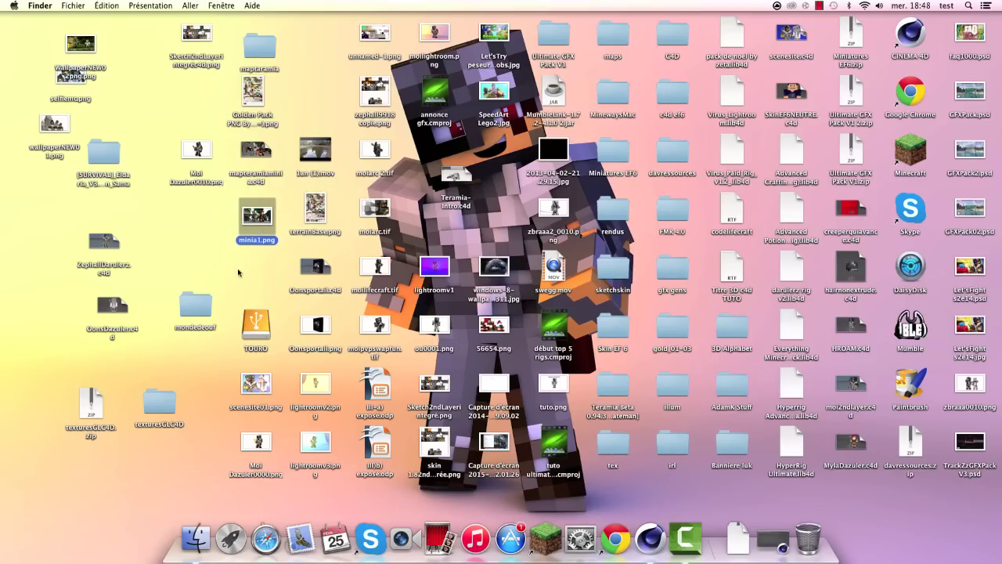
Step: Try rubber-band selections and Select All on the desktop icons, then clear them
{"action": "left_click_drag", "start_coordinate": [325, 157], "coordinate": [318, 78]}
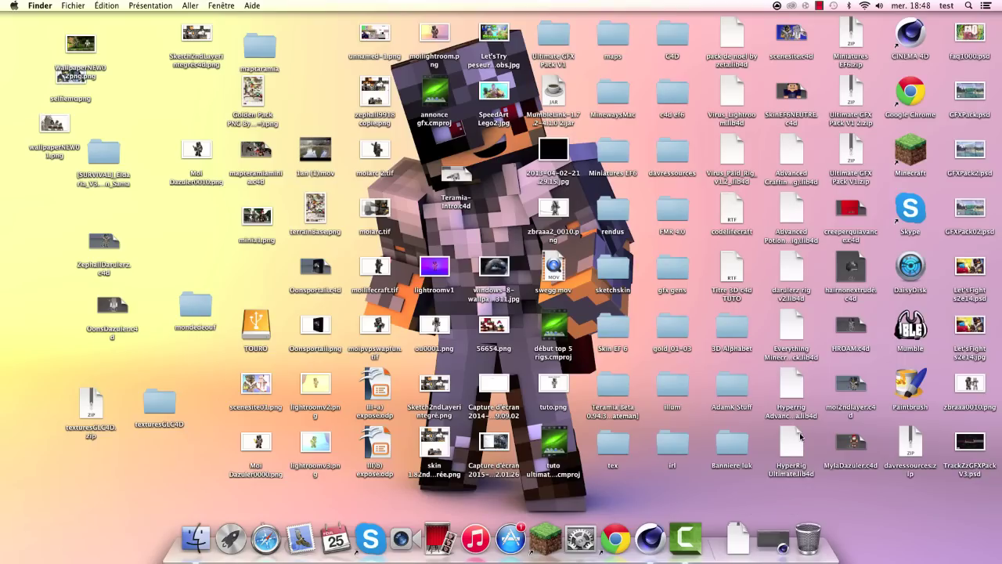
{"action": "left_click_drag", "start_coordinate": [2, 440], "coordinate": [65, 307]}
{"action": "left_click_drag", "start_coordinate": [66, 307], "coordinate": [95, 61]}
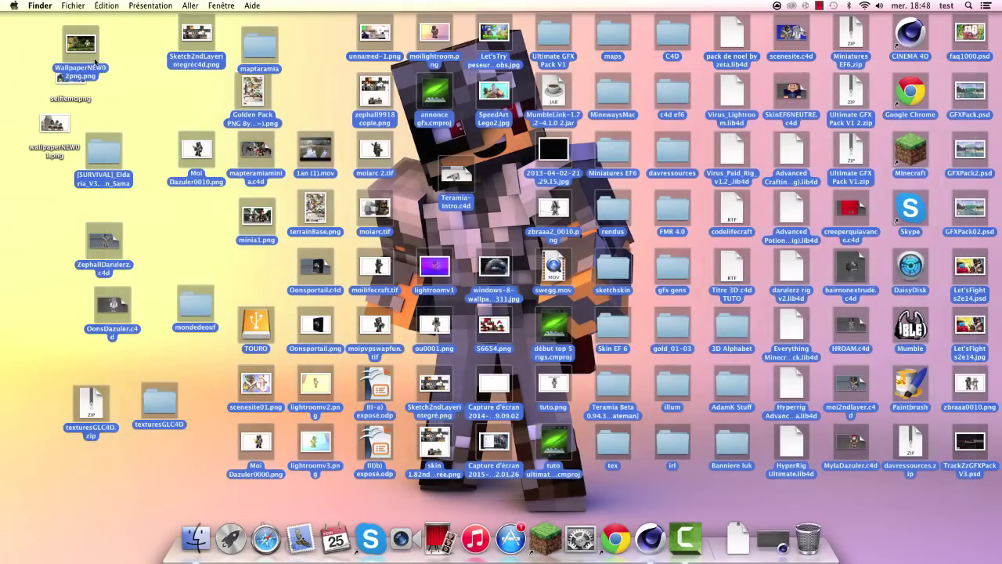
{"action": "left_click", "coordinate": [147, 106]}
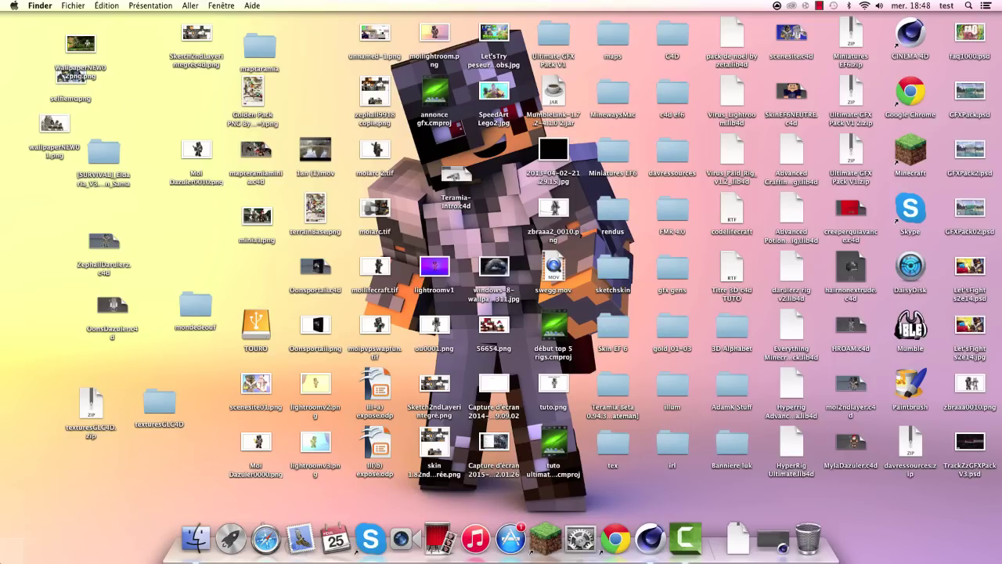
{"action": "key", "text": "super+a"}
Step: Clear the selection and single out the HyperRig Ultimate.lib4d icon
{"action": "left_click_drag", "start_coordinate": [886, 426], "coordinate": [513, 200]}
{"action": "left_click", "coordinate": [502, 184]}
{"action": "left_click", "coordinate": [166, 217]}
{"action": "left_click", "coordinate": [798, 443]}
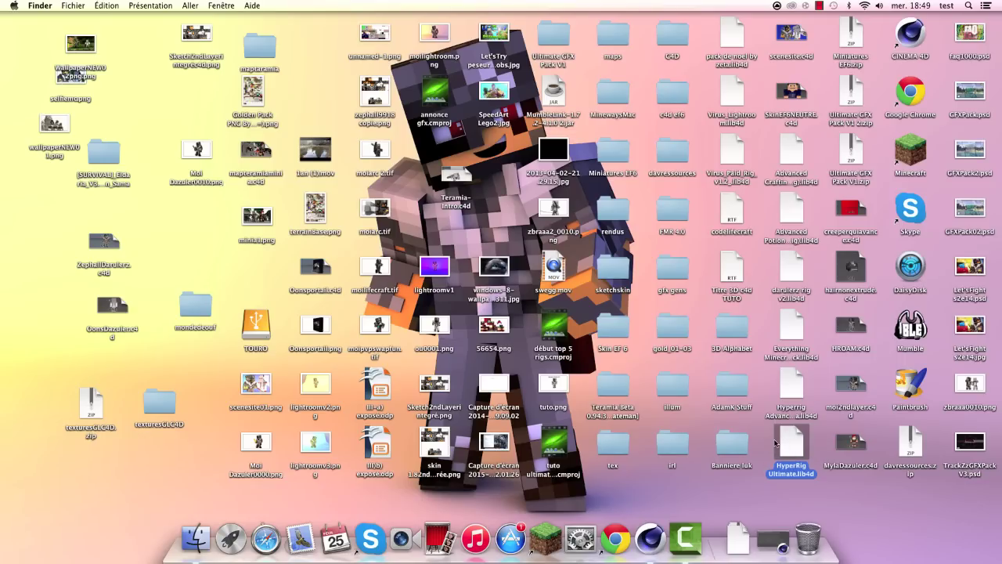
{"action": "left_click", "coordinate": [773, 538]}
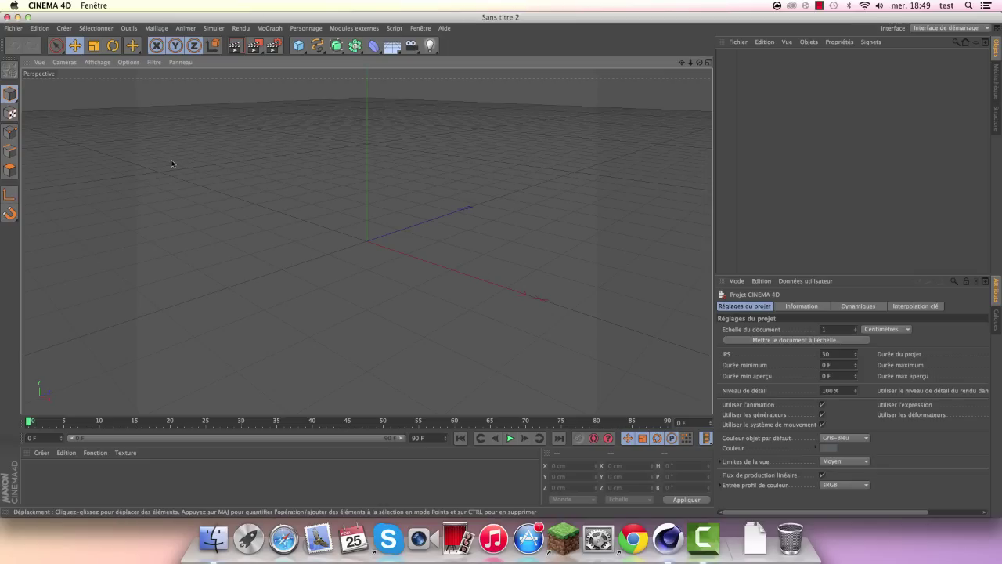
{"action": "left_click", "coordinate": [14, 16]}
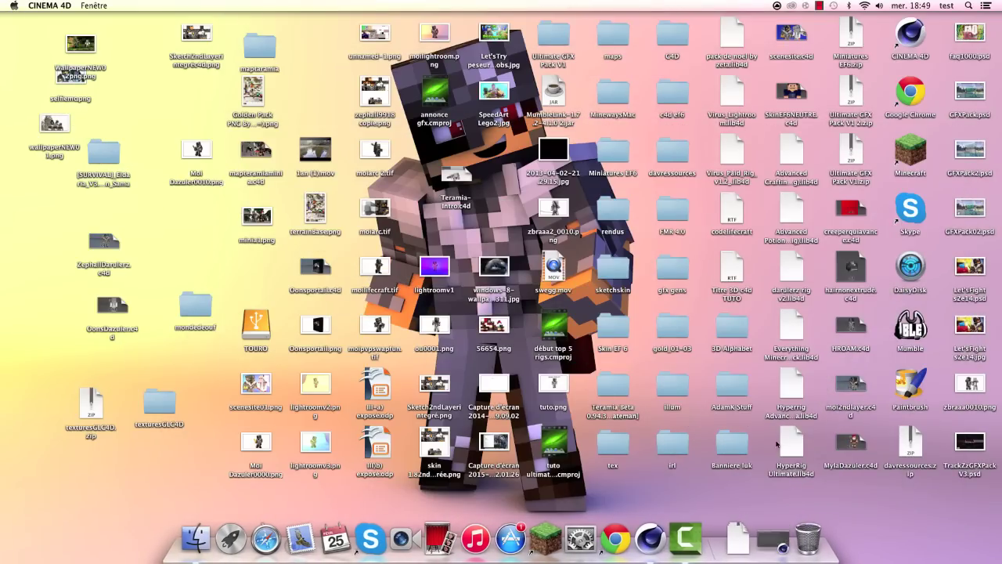
{"action": "left_click", "coordinate": [773, 538]}
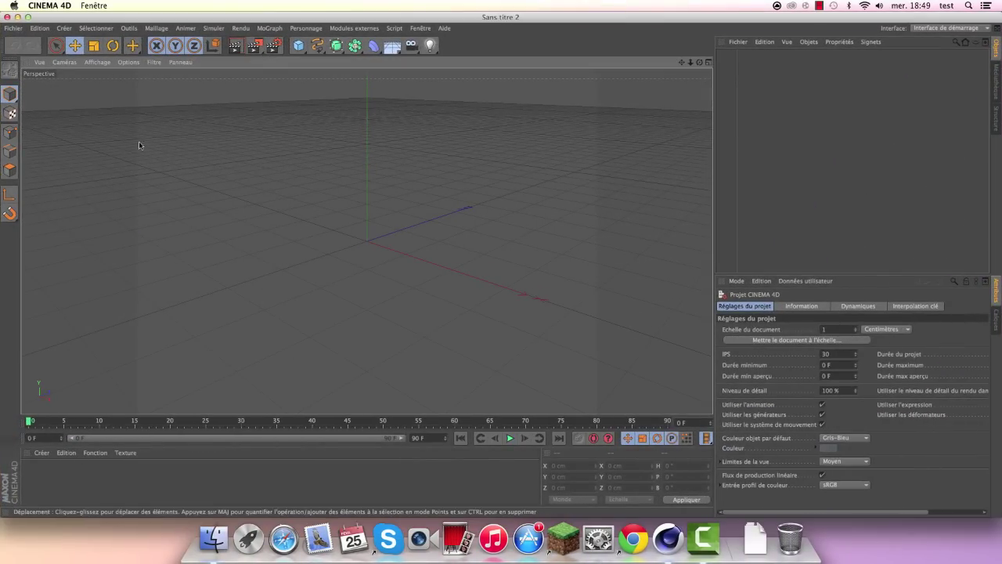
{"action": "left_click", "coordinate": [32, 6]}
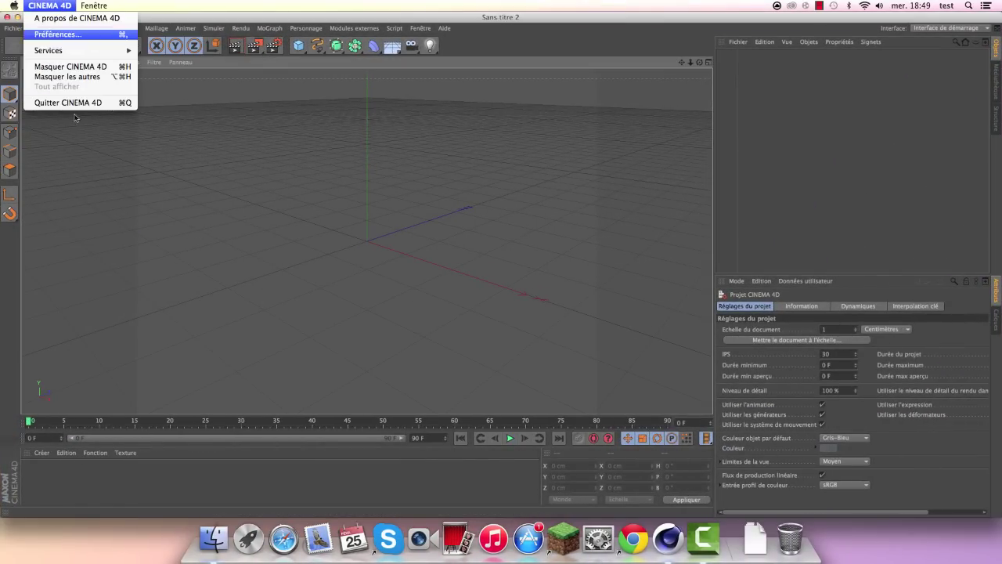
{"action": "left_click", "coordinate": [130, 116]}
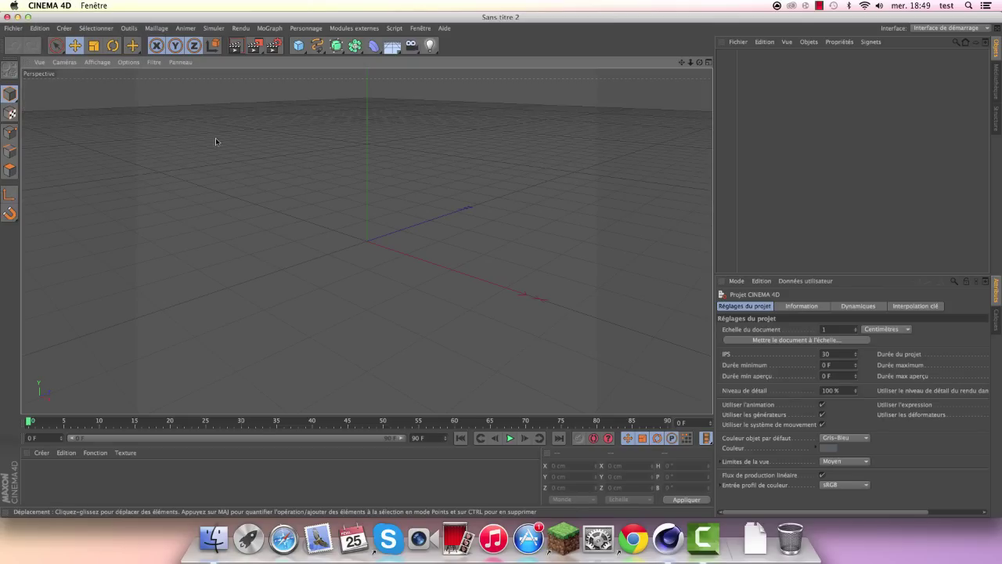
{"action": "left_click", "coordinate": [17, 16]}
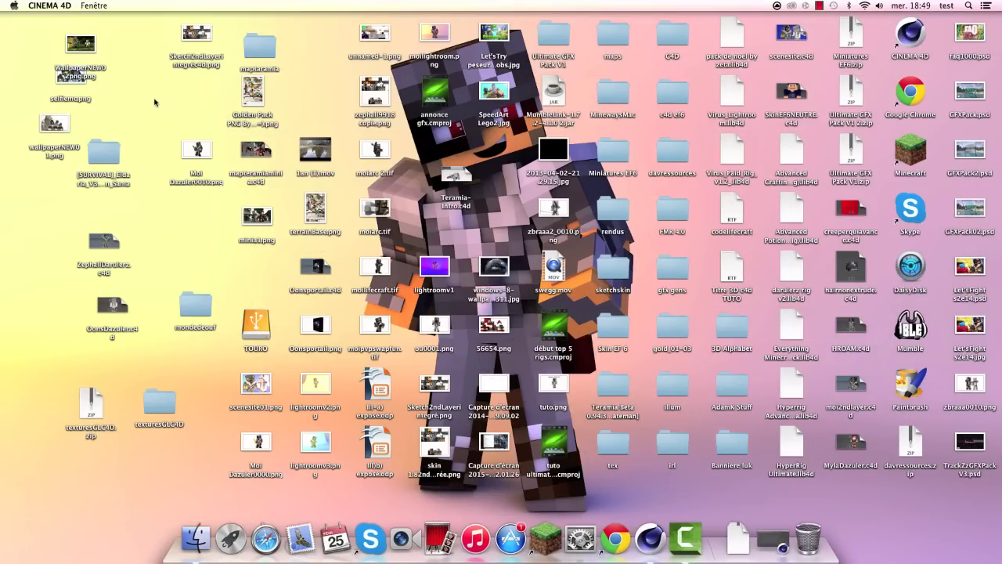
{"action": "left_click", "coordinate": [153, 102]}
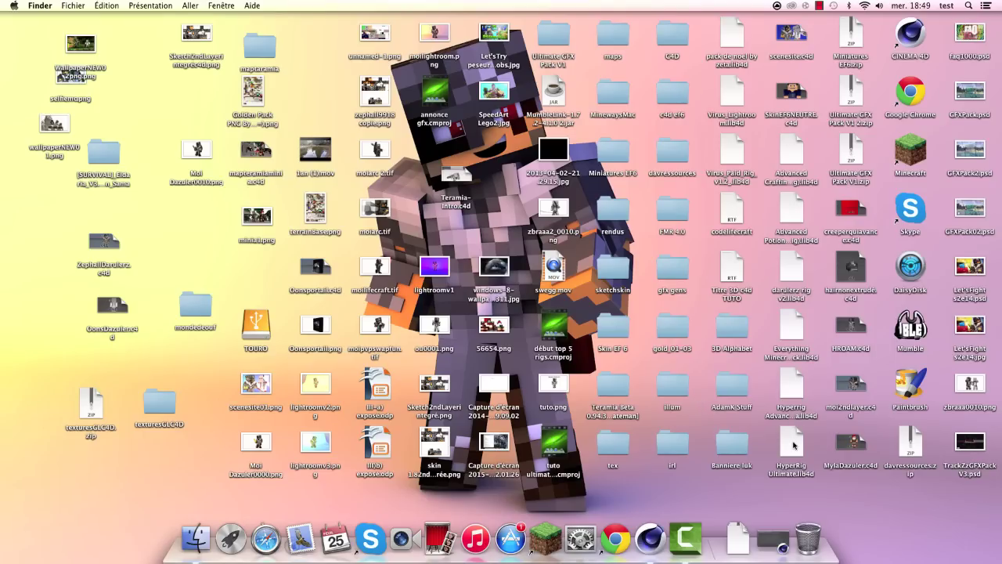
Step: Open the HyperRig Ultimate library and enlarge its window over Cinema 4D
{"action": "double_click", "coordinate": [793, 445]}
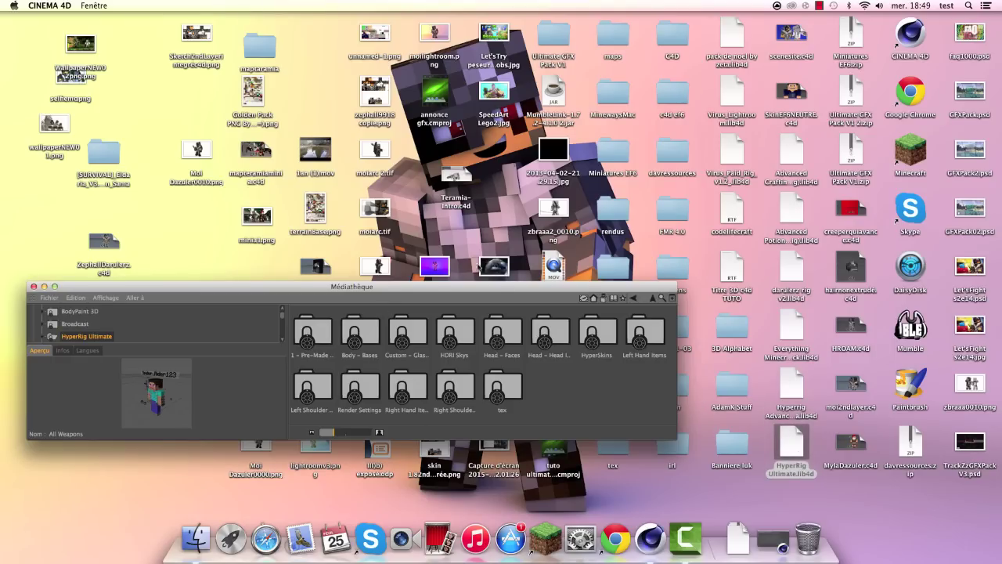
{"action": "left_click_drag", "start_coordinate": [354, 295], "coordinate": [441, 66]}
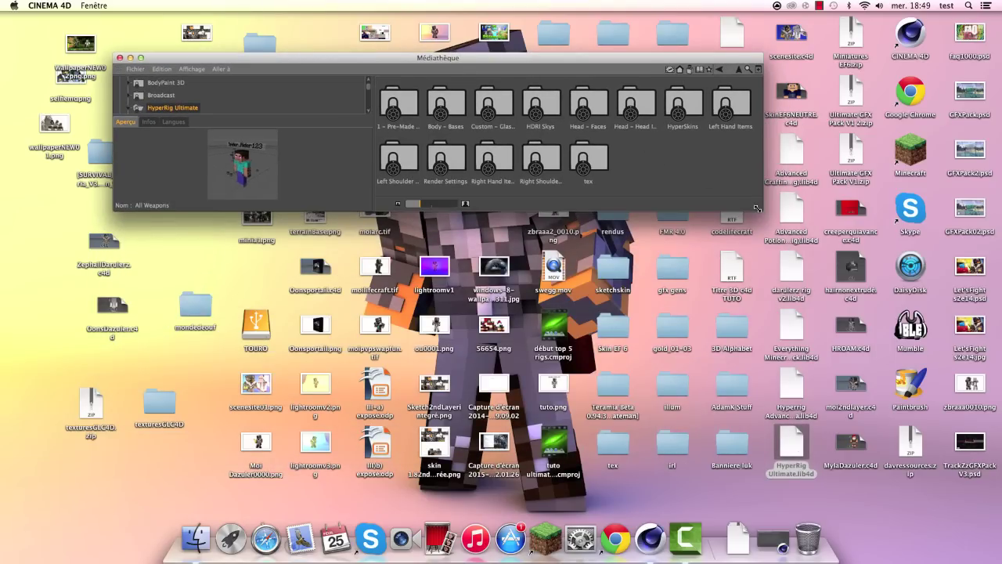
{"action": "left_click_drag", "start_coordinate": [757, 208], "coordinate": [885, 356]}
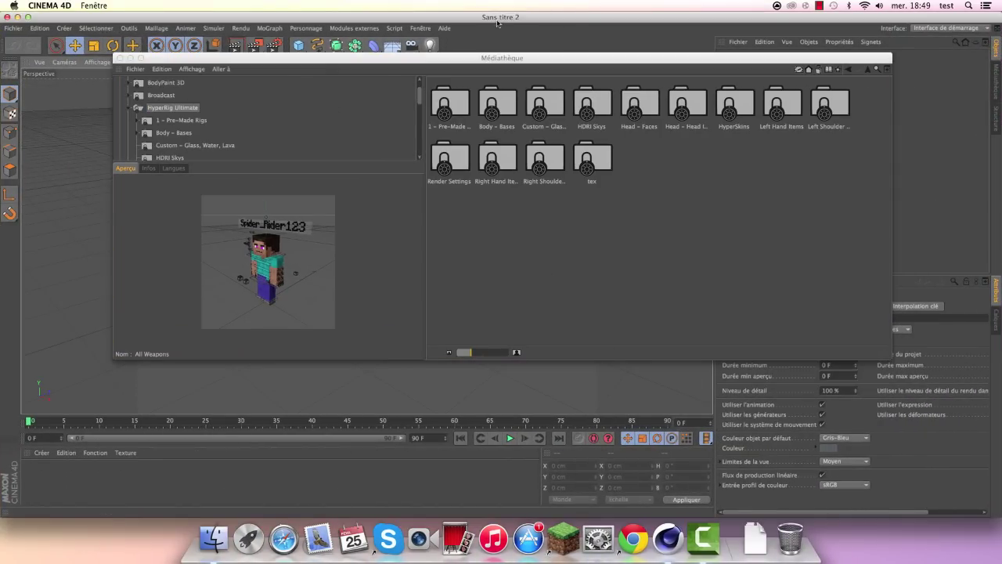
{"action": "mouse_move", "coordinate": [410, 63]}
{"action": "left_mouse_down"}
{"action": "mouse_move", "coordinate": [443, 63]}
{"action": "mouse_move", "coordinate": [400, 91]}
{"action": "left_mouse_up"}
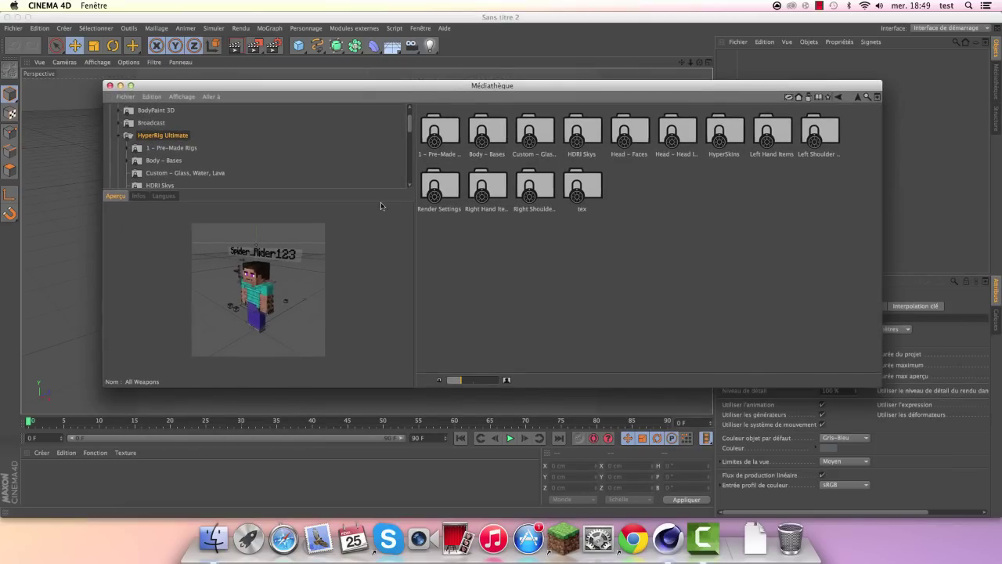
Step: Load the All Weapons rig from the '1 - Pre-Made Rigs' folder into the scene
{"action": "double_click", "coordinate": [439, 131]}
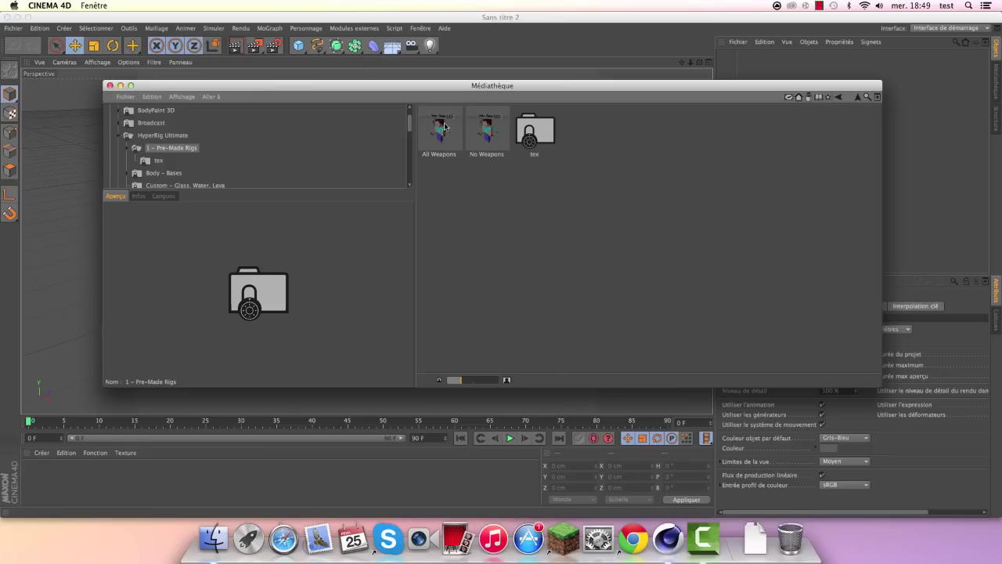
{"action": "left_click", "coordinate": [440, 133]}
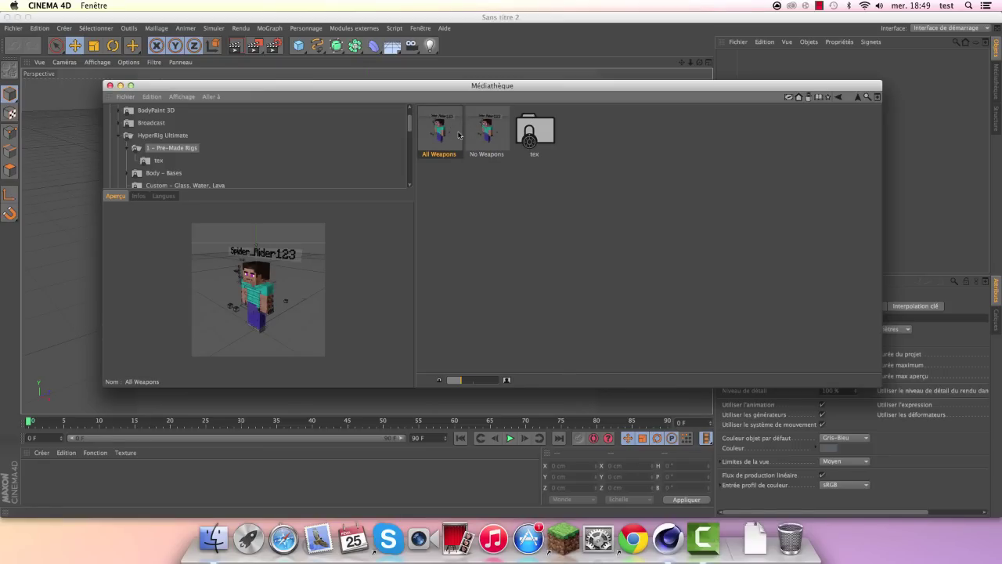
{"action": "left_click", "coordinate": [471, 131]}
{"action": "left_click", "coordinate": [440, 131]}
{"action": "double_click", "coordinate": [441, 133]}
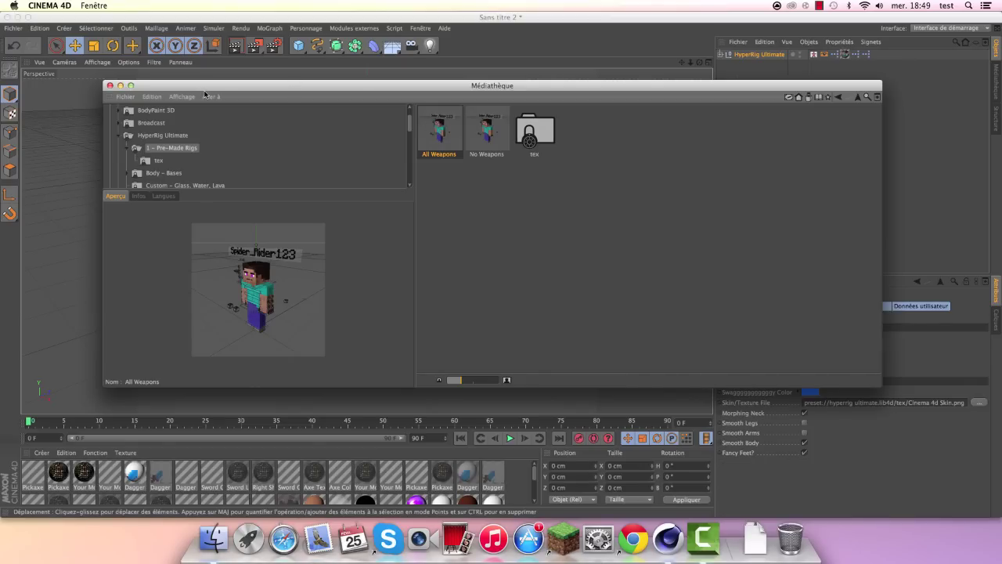
Step: Compare the No Weapons preview, then minimise the library window to reveal the rig
{"action": "left_click_drag", "start_coordinate": [253, 97], "coordinate": [358, 327]}
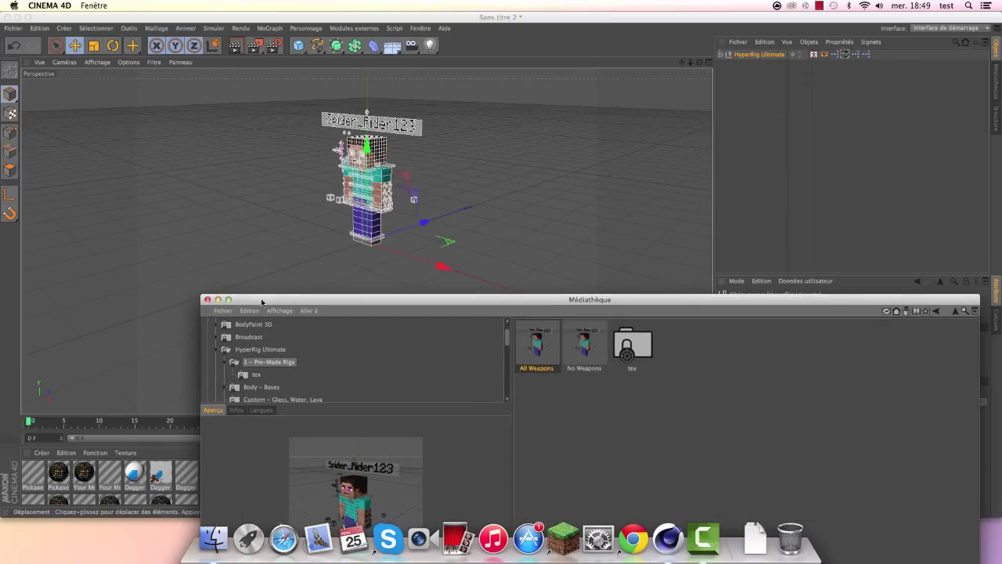
{"action": "left_click", "coordinate": [235, 303]}
{"action": "left_click", "coordinate": [497, 131]}
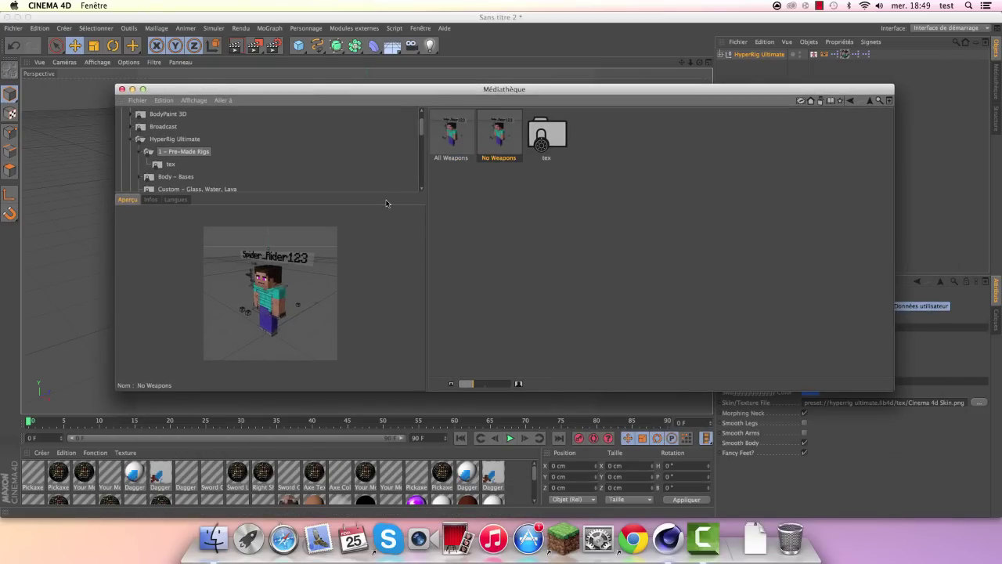
{"action": "left_click", "coordinate": [458, 130]}
{"action": "left_click", "coordinate": [132, 89]}
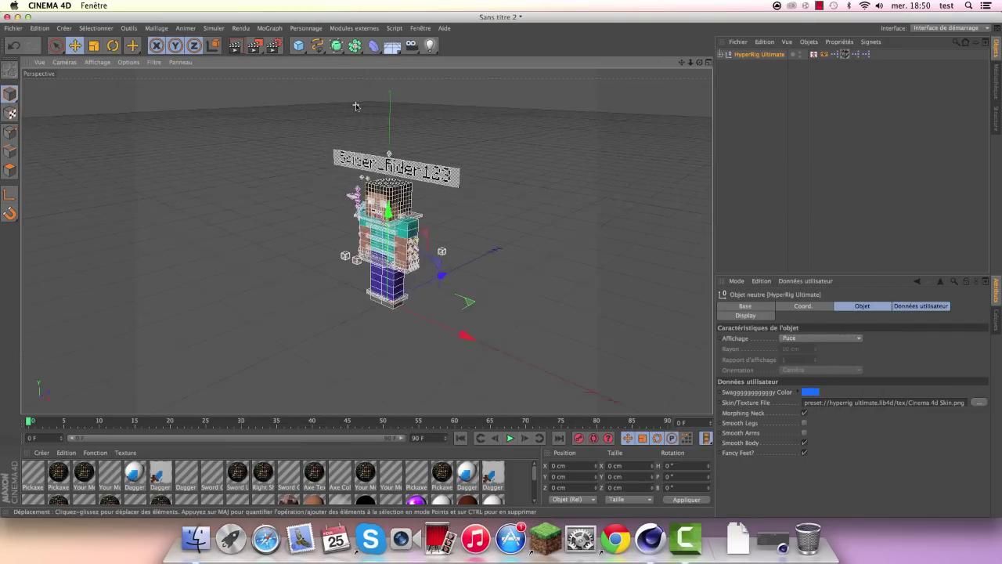
Step: Orbit and zoom the viewport to inspect the character from the front and side
{"action": "scroll", "coordinate": [347, 155], "scroll_direction": "down", "scroll_amount": 3}
{"action": "scroll", "coordinate": [376, 133], "scroll_direction": "up", "scroll_amount": 5}
{"action": "scroll", "coordinate": [404, 118], "scroll_direction": "up", "scroll_amount": 3}
{"action": "scroll", "coordinate": [404, 118], "scroll_direction": "up", "scroll_amount": 3}
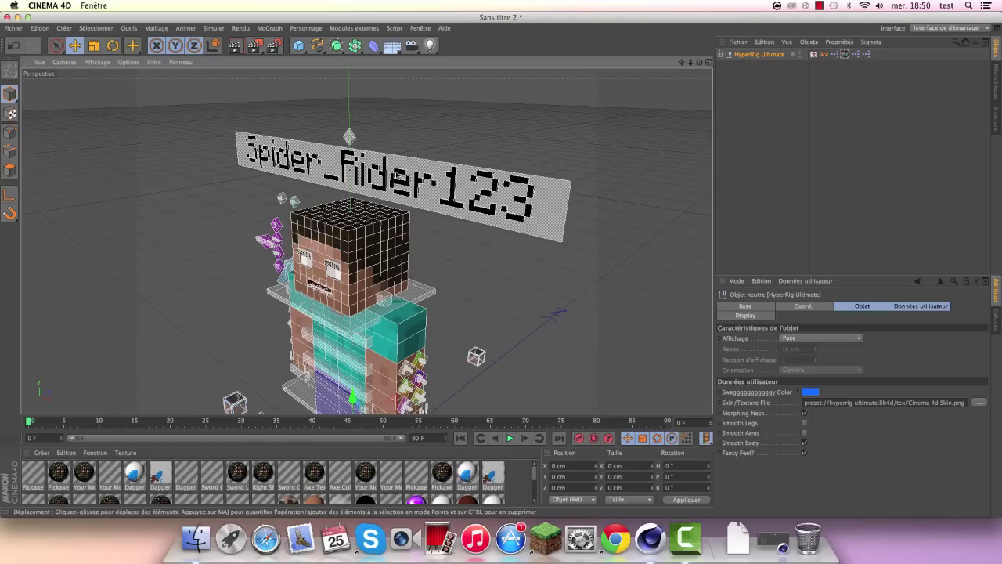
{"action": "scroll", "coordinate": [404, 119], "scroll_direction": "down", "scroll_amount": 3}
{"action": "scroll", "coordinate": [404, 118], "scroll_direction": "up", "scroll_amount": 3}
{"action": "left_click", "coordinate": [447, 169]}
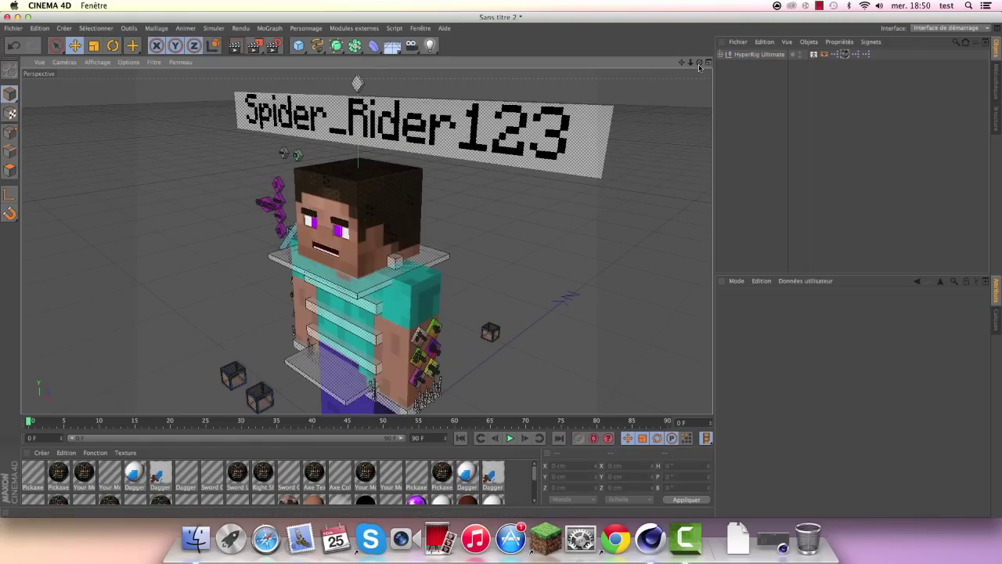
{"action": "mouse_move", "coordinate": [699, 61]}
{"action": "left_mouse_down"}
{"action": "mouse_move", "coordinate": [366, 240]}
{"action": "mouse_move", "coordinate": [390, 89]}
{"action": "left_mouse_up"}
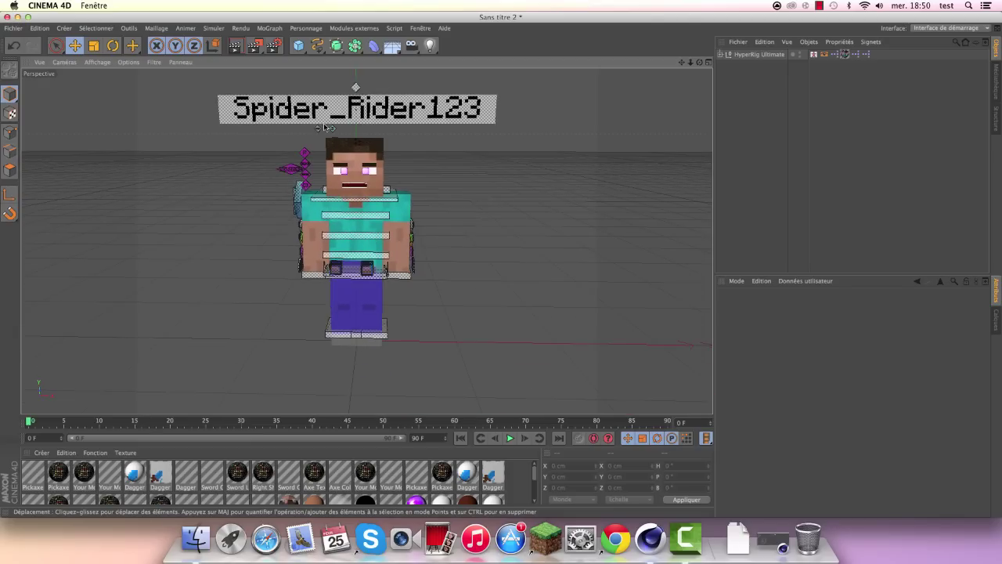
{"action": "scroll", "coordinate": [326, 128], "scroll_direction": "up", "scroll_amount": 3}
{"action": "scroll", "coordinate": [326, 128], "scroll_direction": "up", "scroll_amount": 3}
{"action": "scroll", "coordinate": [352, 129], "scroll_direction": "down", "scroll_amount": 4}
{"action": "scroll", "coordinate": [385, 131], "scroll_direction": "down", "scroll_amount": 3}
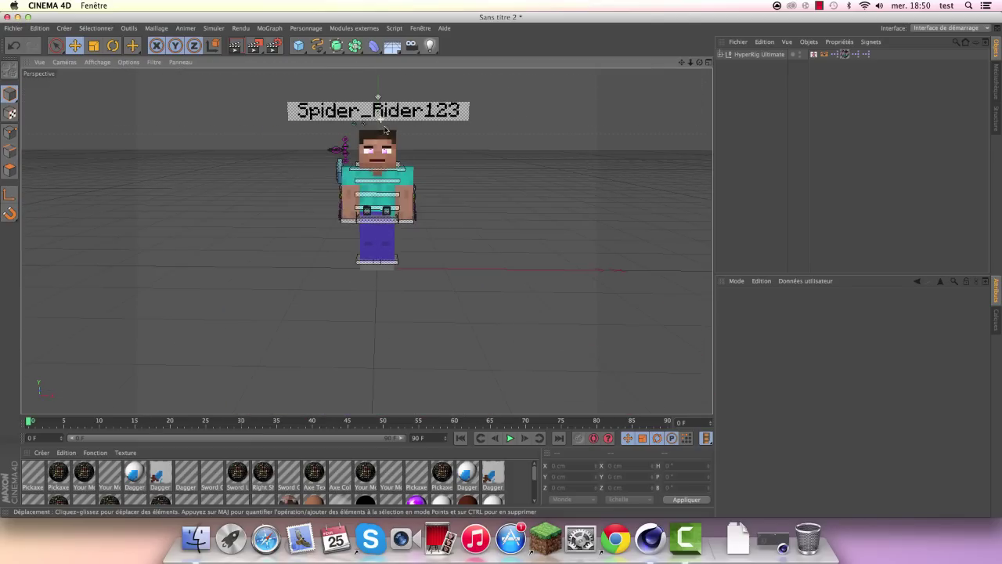
{"action": "scroll", "coordinate": [385, 130], "scroll_direction": "up", "scroll_amount": 3}
{"action": "scroll", "coordinate": [390, 242], "scroll_direction": "down", "scroll_amount": 2}
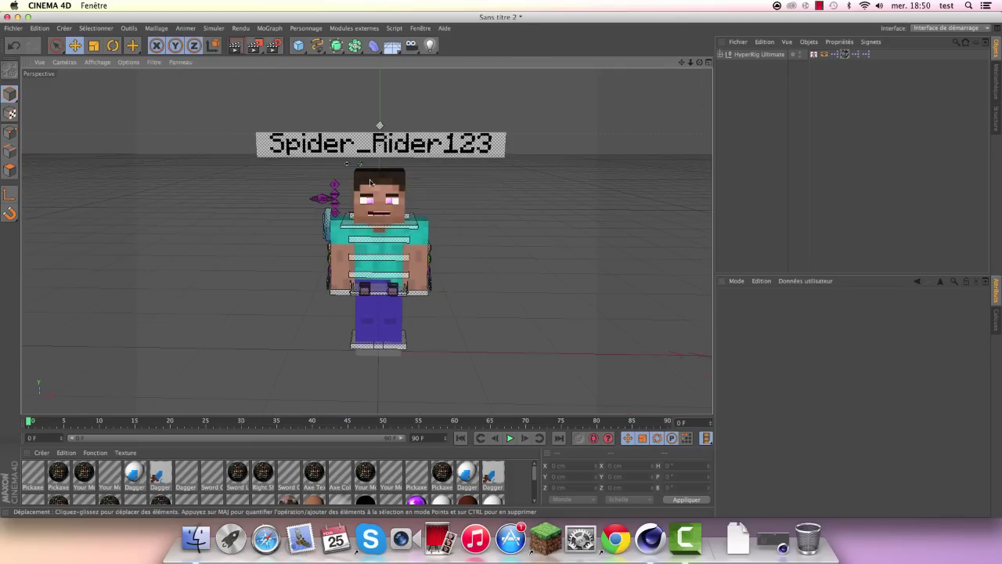
{"action": "scroll", "coordinate": [371, 182], "scroll_direction": "up", "scroll_amount": 2}
{"action": "scroll", "coordinate": [470, 204], "scroll_direction": "up", "scroll_amount": 2}
{"action": "scroll", "coordinate": [585, 227], "scroll_direction": "down", "scroll_amount": 3}
{"action": "scroll", "coordinate": [361, 129], "scroll_direction": "up", "scroll_amount": 2}
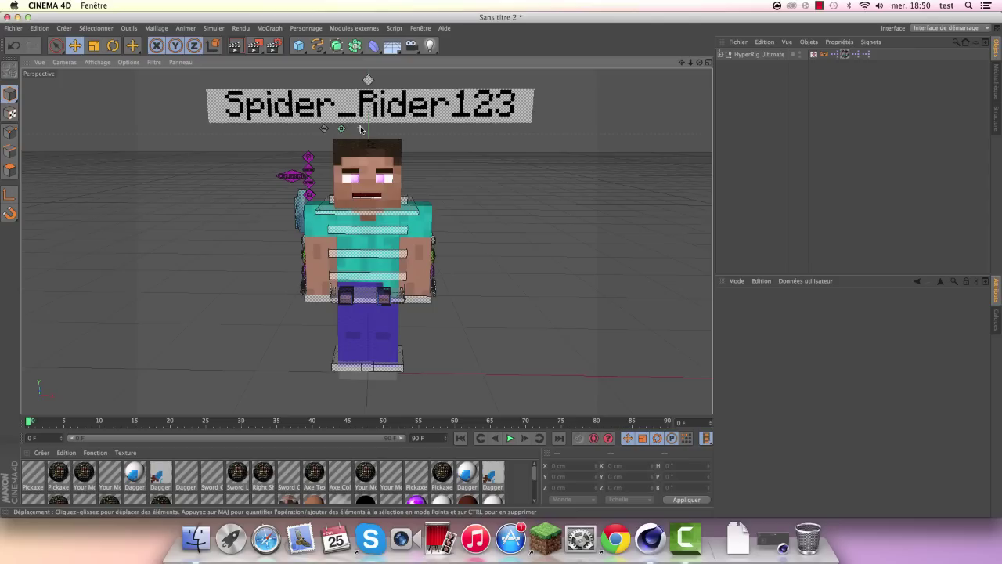
{"action": "scroll", "coordinate": [361, 129], "scroll_direction": "up", "scroll_amount": 1}
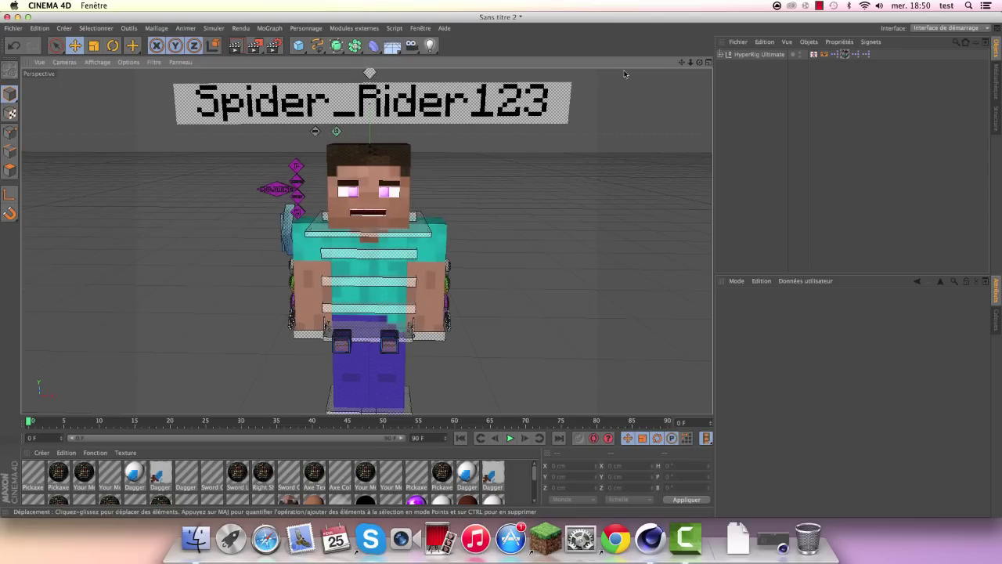
{"action": "left_click_drag", "start_coordinate": [701, 64], "coordinate": [610, 74]}
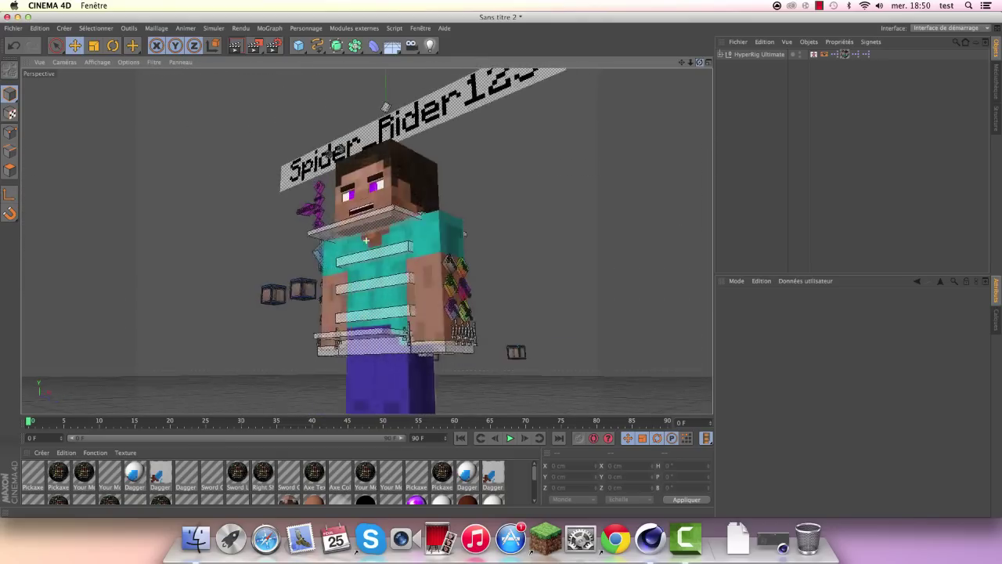
{"action": "mouse_move", "coordinate": [611, 75]}
{"action": "left_mouse_down"}
{"action": "mouse_move", "coordinate": [595, 78]}
{"action": "mouse_move", "coordinate": [695, 63]}
{"action": "left_mouse_up"}
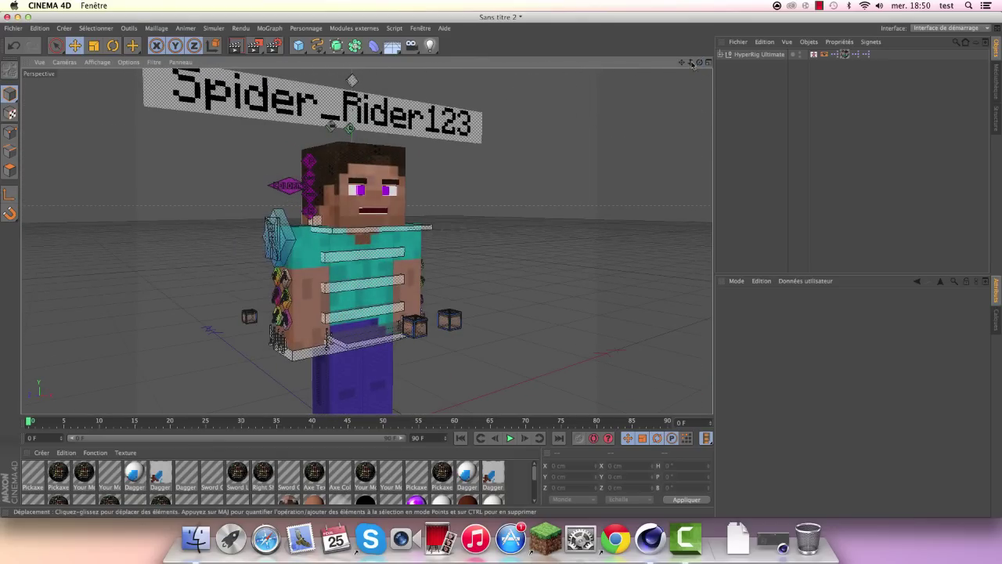
Step: Check the Coloring and other face controls' settings, then deselect them
{"action": "left_click", "coordinate": [289, 194]}
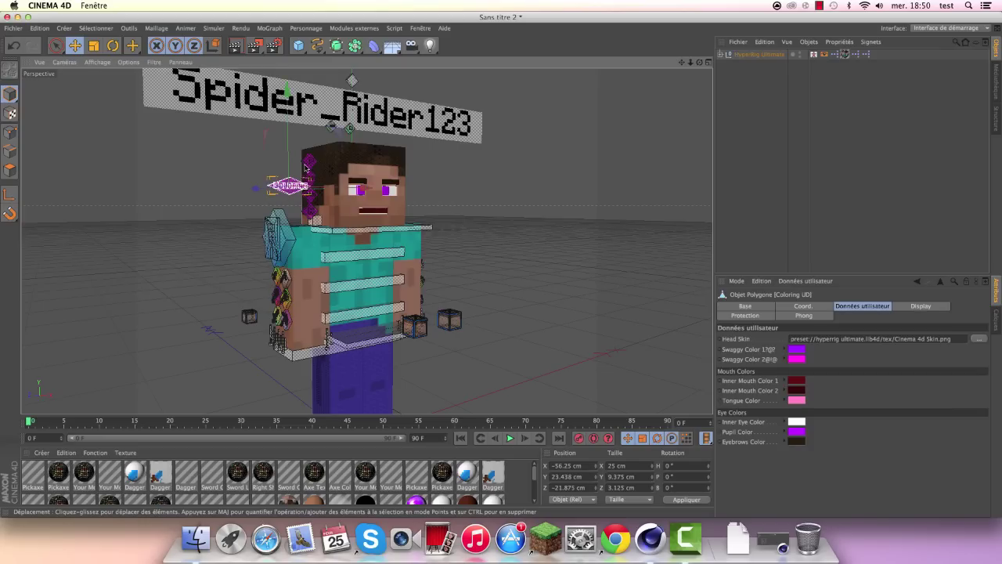
{"action": "left_click", "coordinate": [308, 167]}
{"action": "left_click", "coordinate": [316, 177]}
{"action": "left_click", "coordinate": [349, 142]}
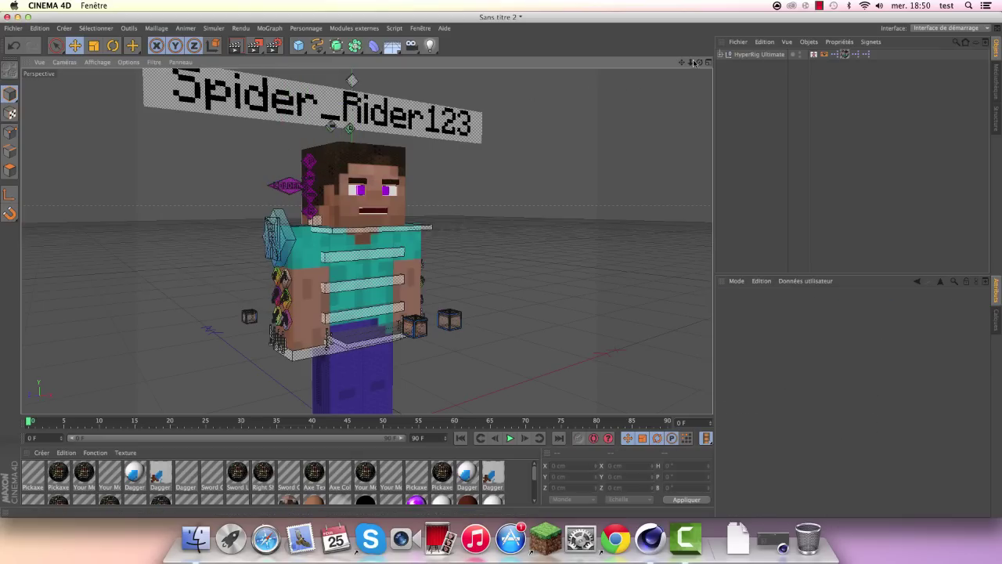
Step: Select HyperRig Ultimate in the Objects manager to show its User Data settings
{"action": "left_click_drag", "start_coordinate": [698, 62], "coordinate": [836, 432]}
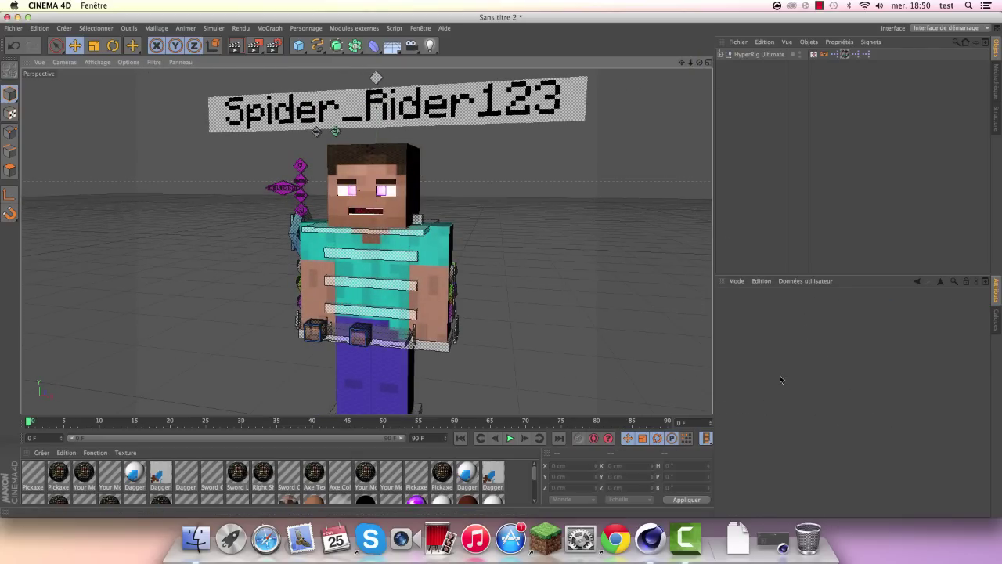
{"action": "left_click", "coordinate": [797, 282]}
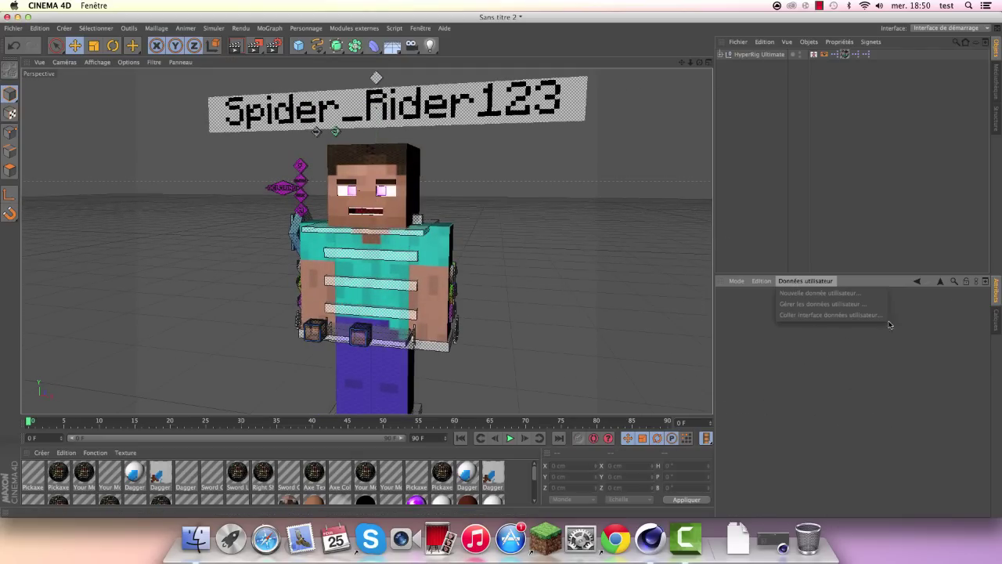
{"action": "left_click", "coordinate": [792, 342]}
{"action": "left_click", "coordinate": [756, 55]}
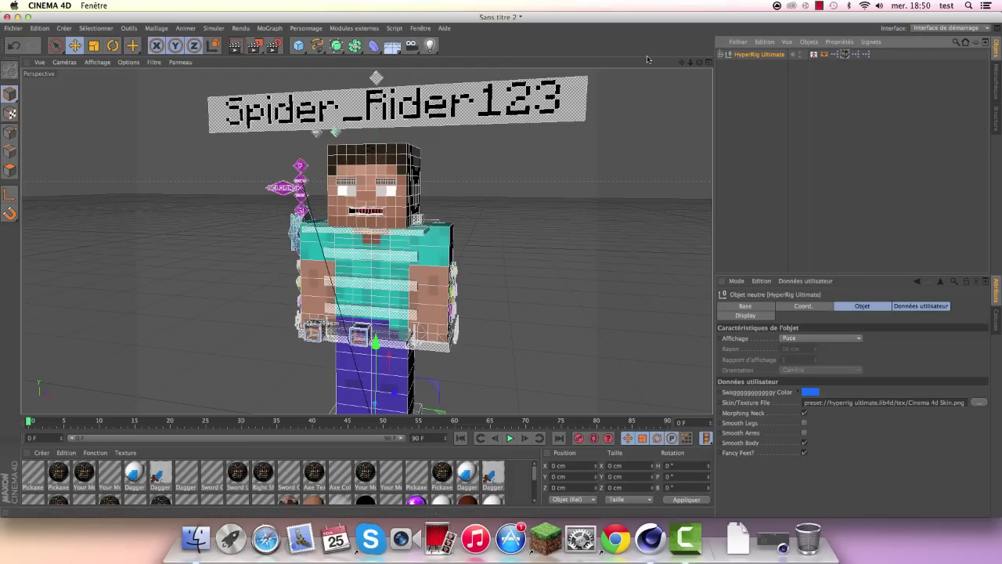
Step: Set the body Skin/Texture File to the Sketch2ndLayer png found by searching 'ske'
{"action": "left_click_drag", "start_coordinate": [691, 62], "coordinate": [710, 64]}
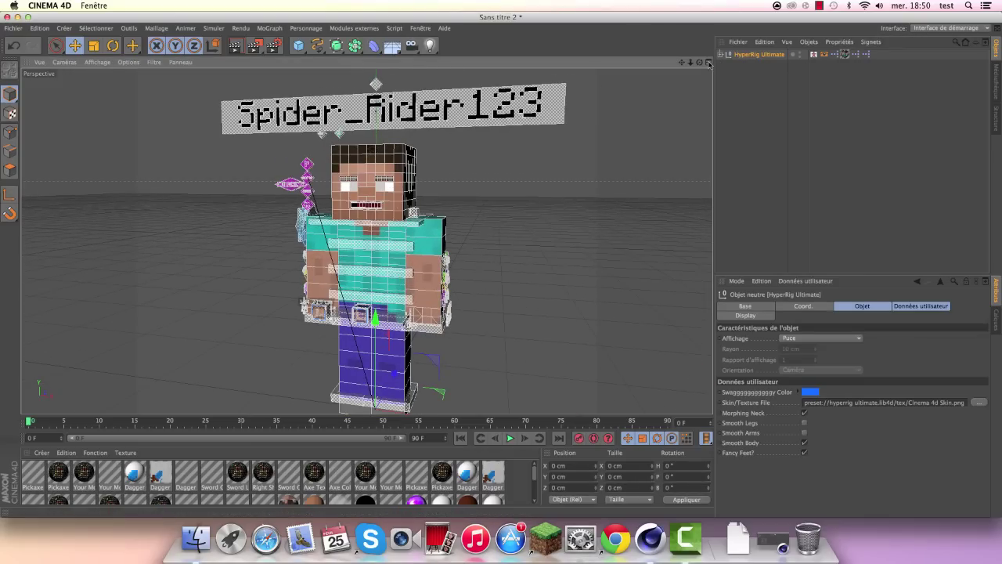
{"action": "left_click", "coordinate": [977, 403]}
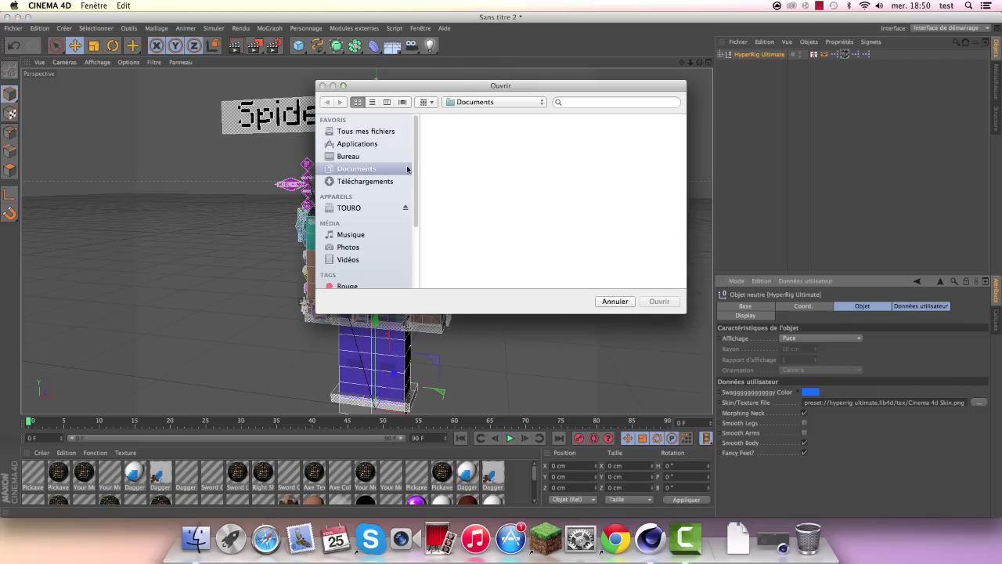
{"action": "left_click", "coordinate": [571, 103]}
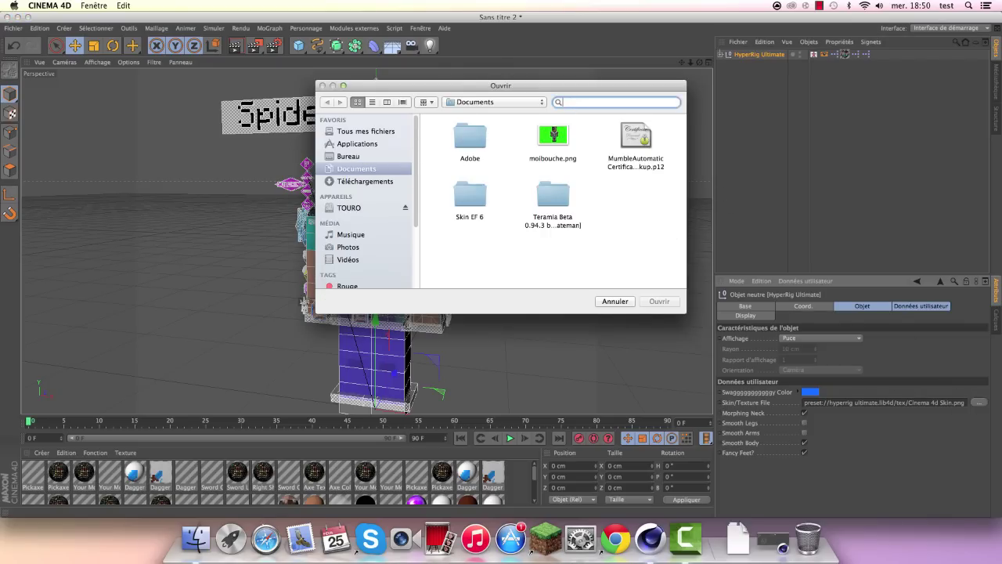
{"action": "type", "text": "sck"}
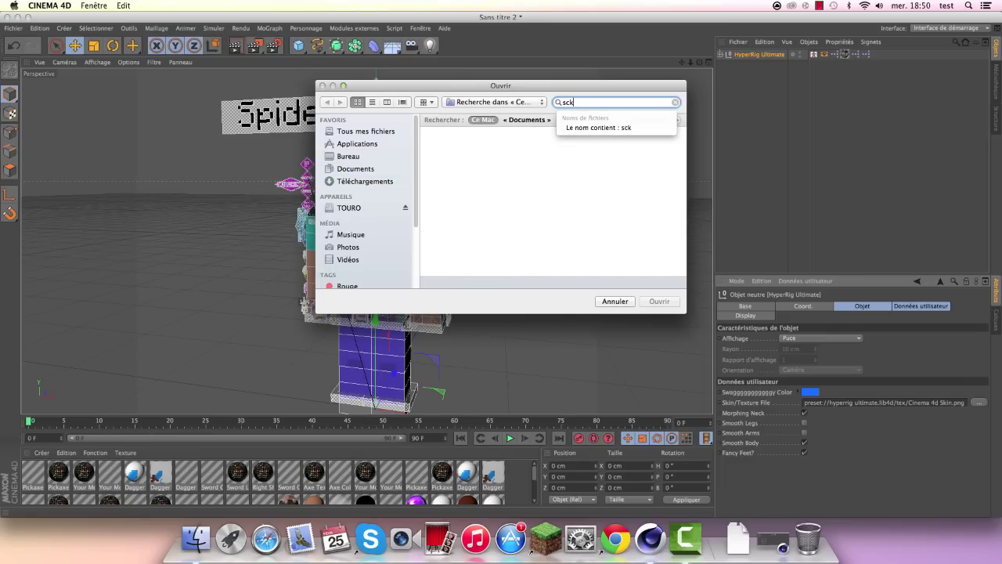
{"action": "key", "text": "BackSpace"}
{"action": "type", "text": "ketch"}
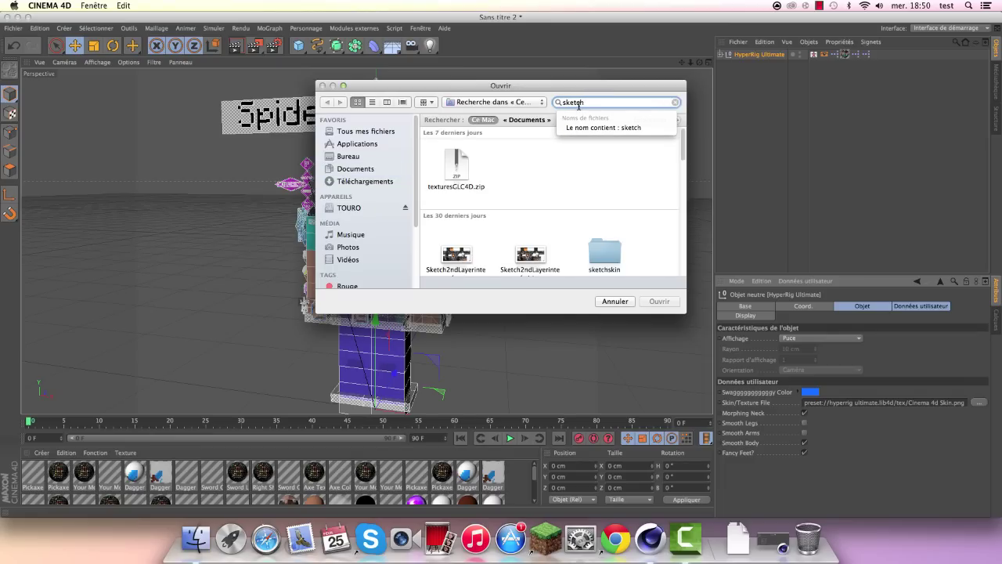
{"action": "scroll", "coordinate": [480, 219], "scroll_direction": "down", "scroll_amount": 2}
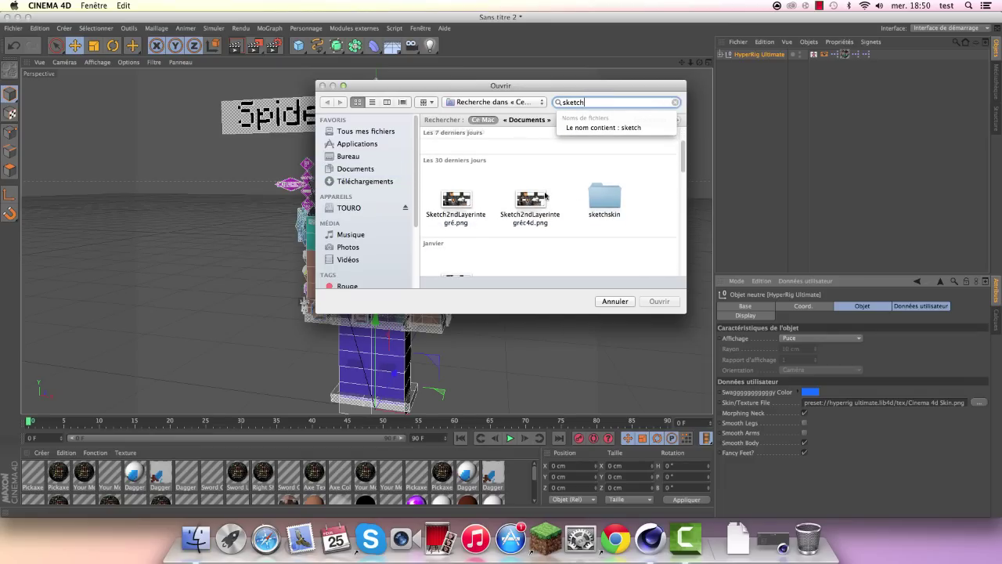
{"action": "double_click", "coordinate": [527, 198]}
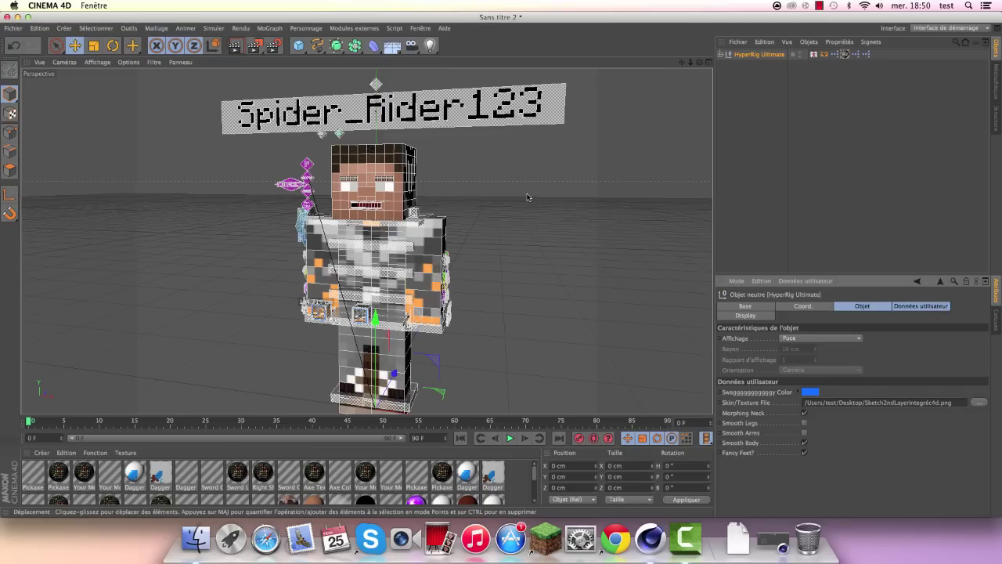
Step: Select the Coloring control to show head skin, mouth and eye colour options
{"action": "scroll", "coordinate": [470, 184], "scroll_direction": "down", "scroll_amount": 2}
{"action": "scroll", "coordinate": [391, 168], "scroll_direction": "up", "scroll_amount": 2}
{"action": "scroll", "coordinate": [382, 165], "scroll_direction": "up", "scroll_amount": 1}
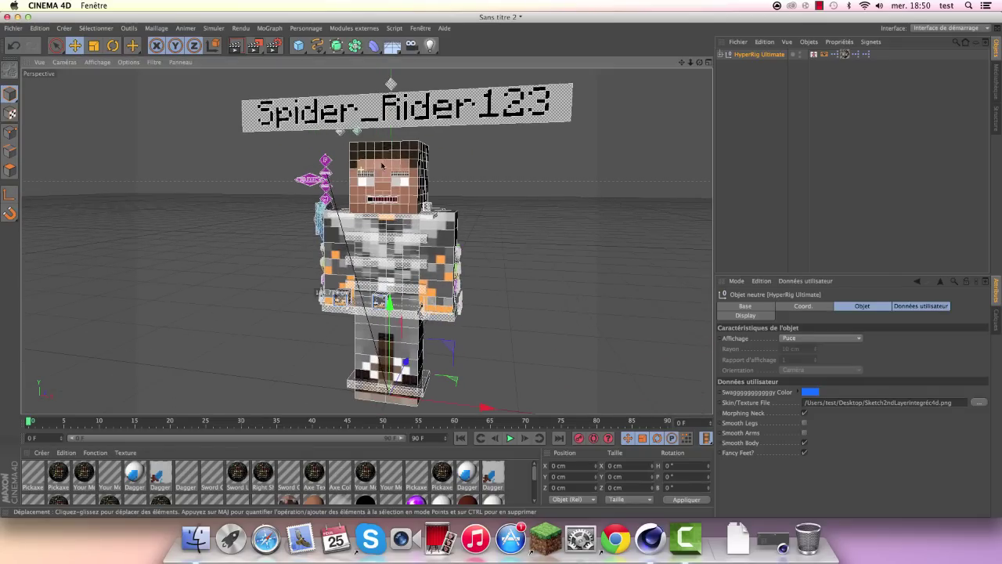
{"action": "scroll", "coordinate": [382, 166], "scroll_direction": "up", "scroll_amount": 1}
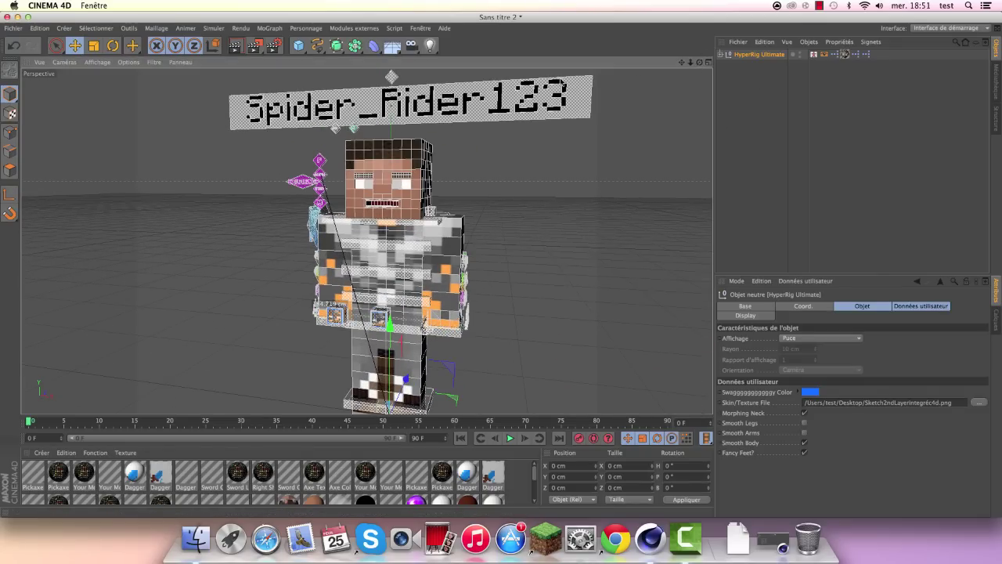
{"action": "left_click_drag", "start_coordinate": [700, 62], "coordinate": [700, 62]}
{"action": "left_click", "coordinate": [495, 164]}
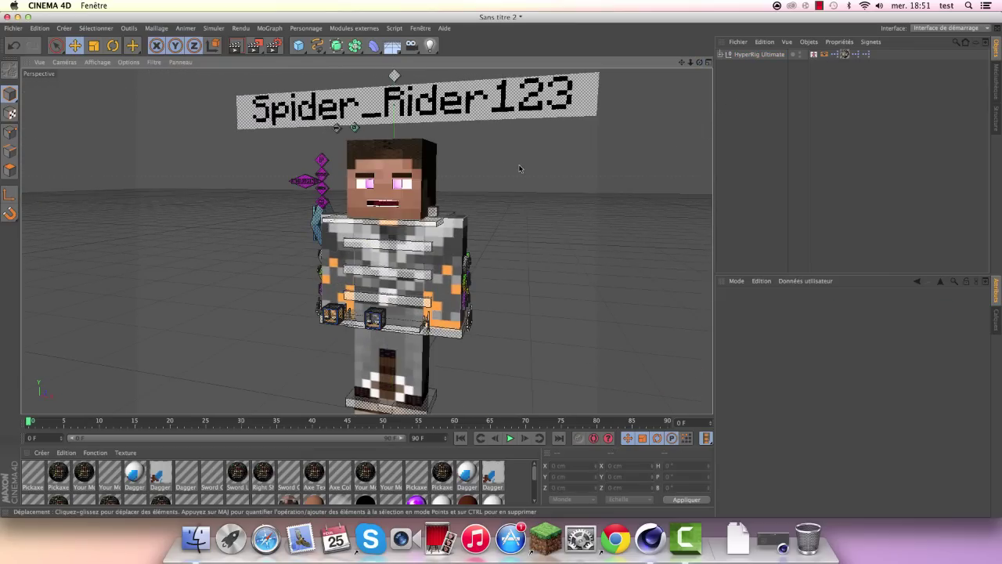
{"action": "scroll", "coordinate": [384, 168], "scroll_direction": "up", "scroll_amount": 3}
{"action": "scroll", "coordinate": [410, 227], "scroll_direction": "up", "scroll_amount": 4}
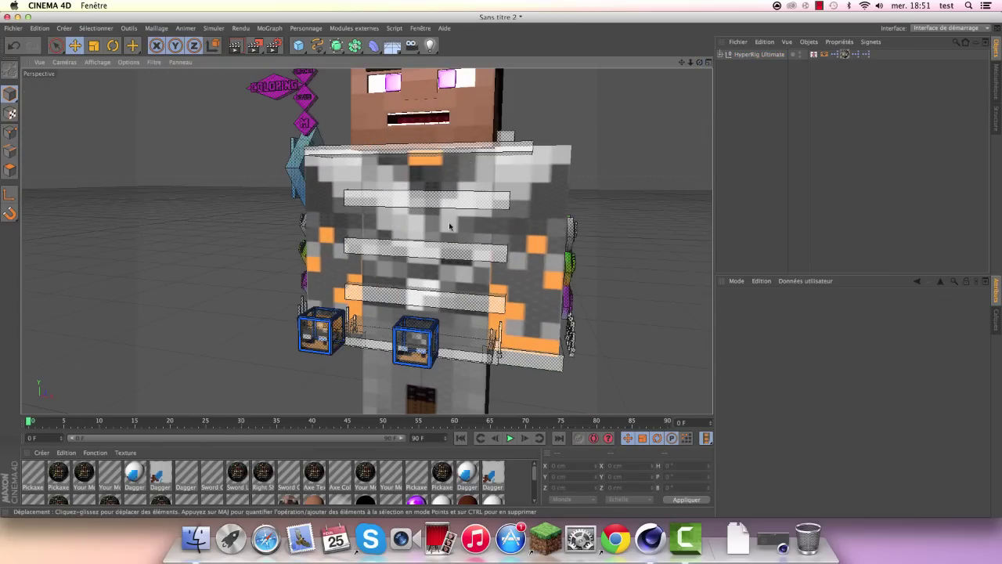
{"action": "scroll", "coordinate": [384, 200], "scroll_direction": "down", "scroll_amount": 4}
{"action": "scroll", "coordinate": [525, 183], "scroll_direction": "up", "scroll_amount": 4}
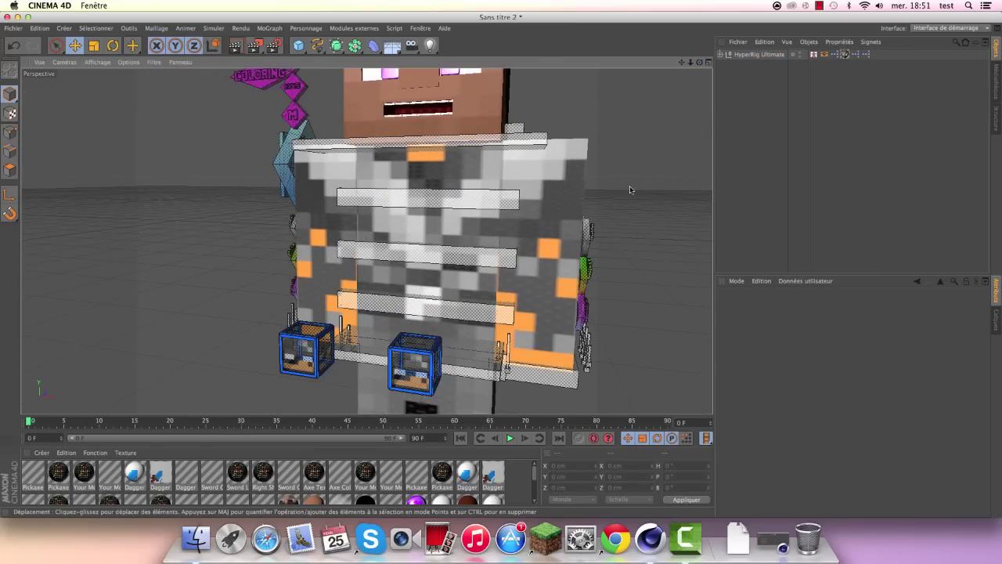
{"action": "scroll", "coordinate": [415, 216], "scroll_direction": "down", "scroll_amount": 4}
{"action": "scroll", "coordinate": [399, 166], "scroll_direction": "up", "scroll_amount": 3}
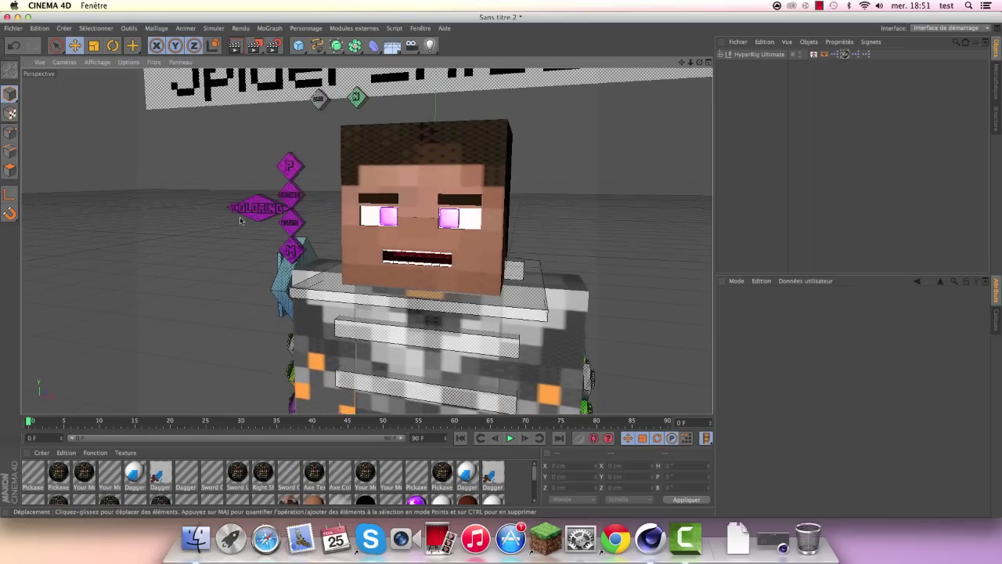
{"action": "left_click", "coordinate": [259, 203]}
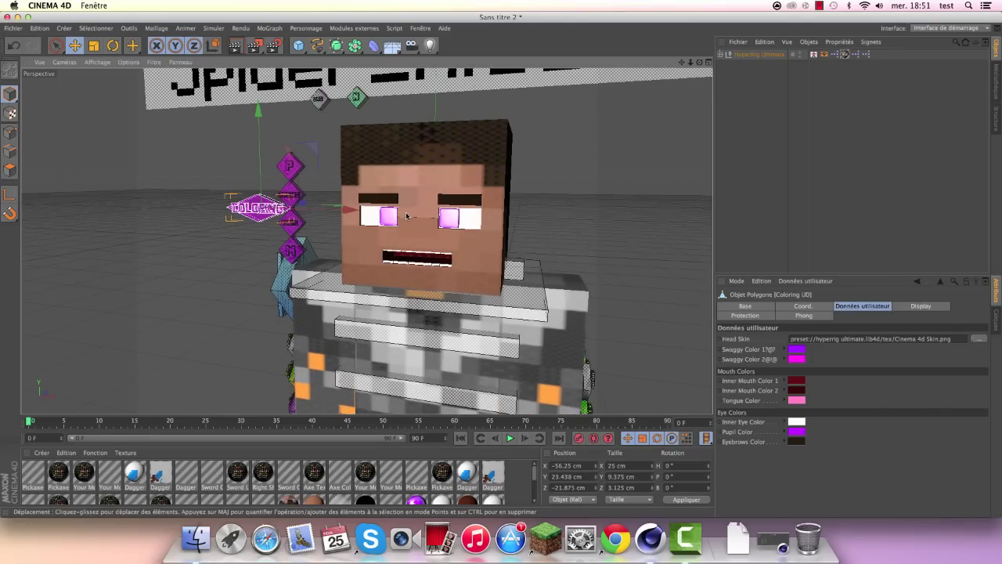
Step: Set the Head Skin file to the Sketch2ndLayer png found by searching 'sketch'
{"action": "left_click", "coordinate": [986, 340]}
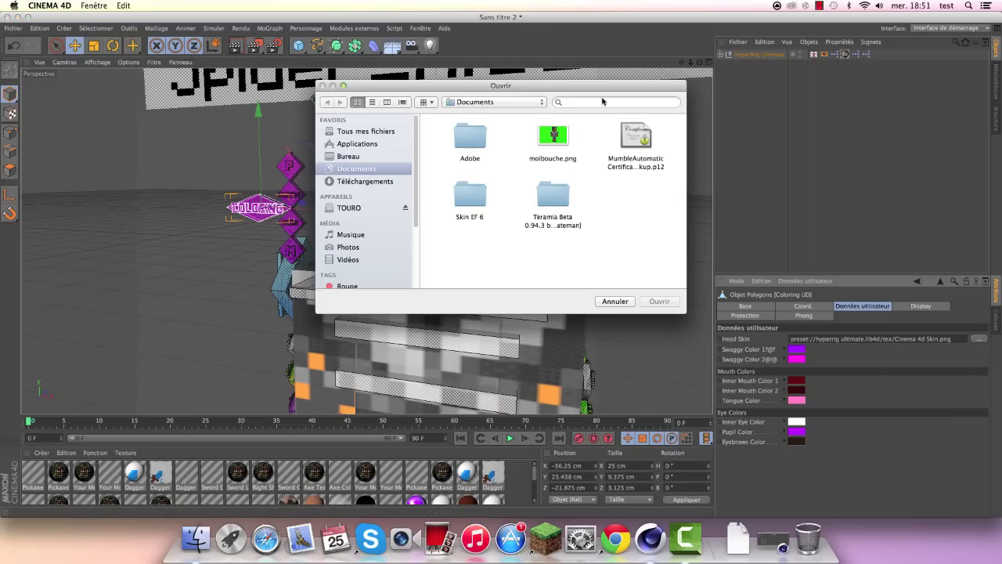
{"action": "type", "text": "sk"}
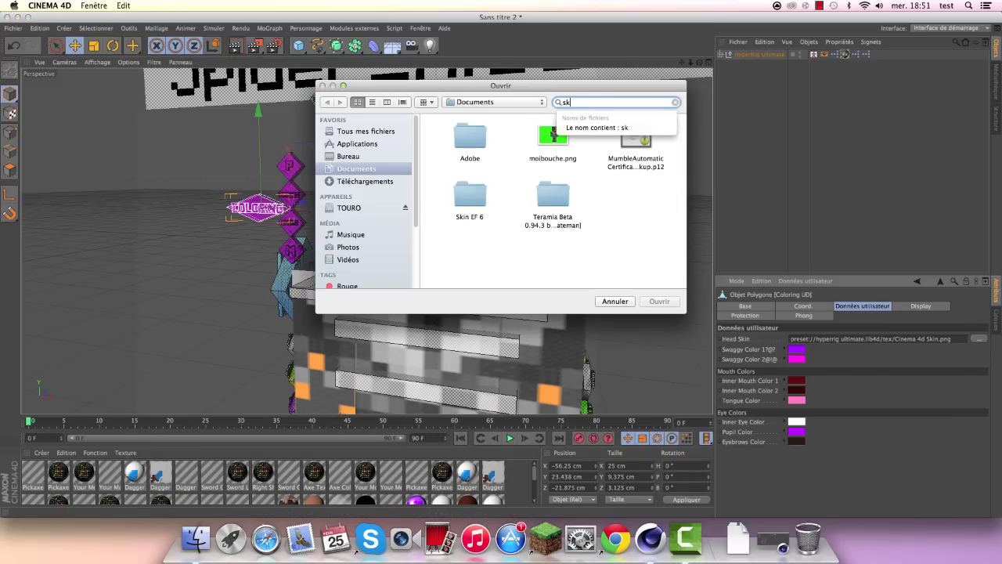
{"action": "type", "text": "etch"}
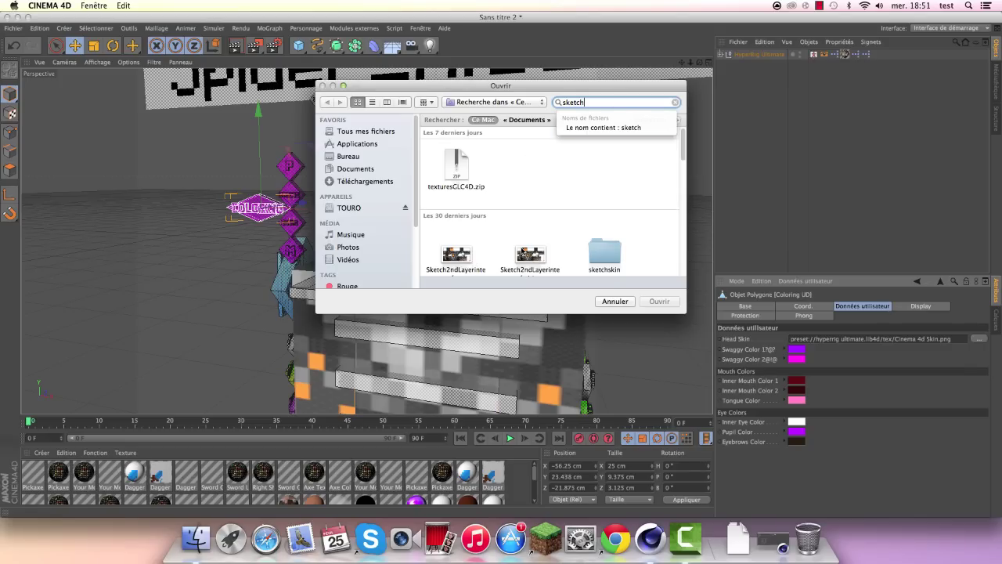
{"action": "left_click", "coordinate": [523, 252]}
{"action": "scroll", "coordinate": [523, 251], "scroll_direction": "down", "scroll_amount": 2}
{"action": "double_click", "coordinate": [538, 226]}
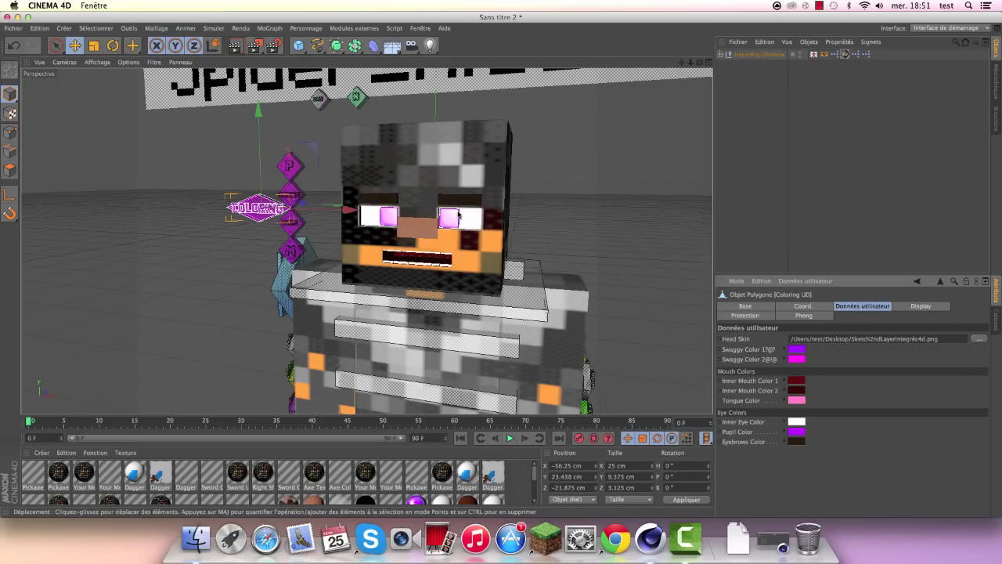
Step: Select the N control to show the Nose object's settings
{"action": "scroll", "coordinate": [459, 214], "scroll_direction": "down", "scroll_amount": 5}
{"action": "scroll", "coordinate": [460, 208], "scroll_direction": "down", "scroll_amount": 5}
{"action": "scroll", "coordinate": [463, 203], "scroll_direction": "down", "scroll_amount": 3}
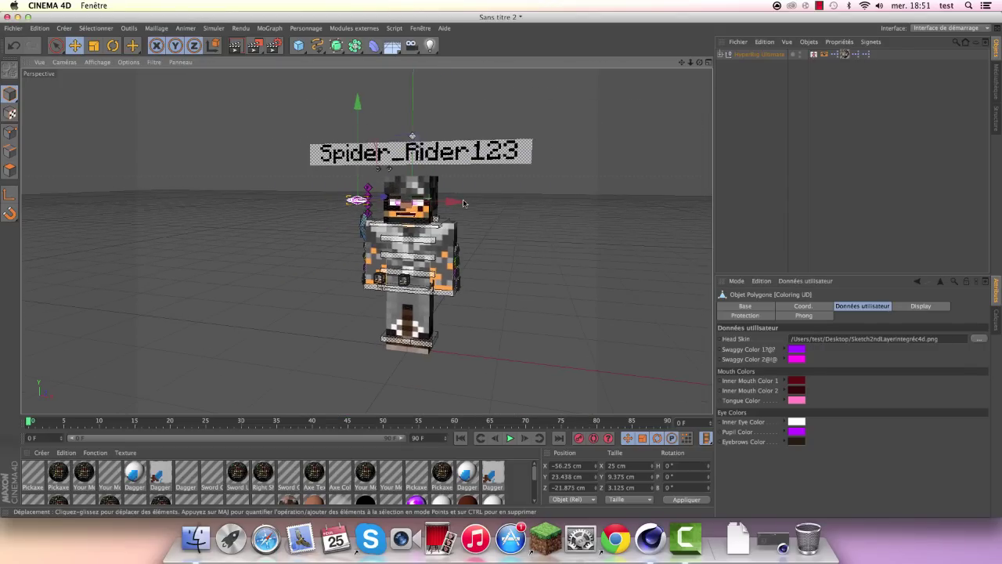
{"action": "left_click", "coordinate": [509, 191]}
{"action": "scroll", "coordinate": [462, 202], "scroll_direction": "up", "scroll_amount": 2}
{"action": "scroll", "coordinate": [423, 208], "scroll_direction": "up", "scroll_amount": 3}
{"action": "scroll", "coordinate": [418, 210], "scroll_direction": "up", "scroll_amount": 5}
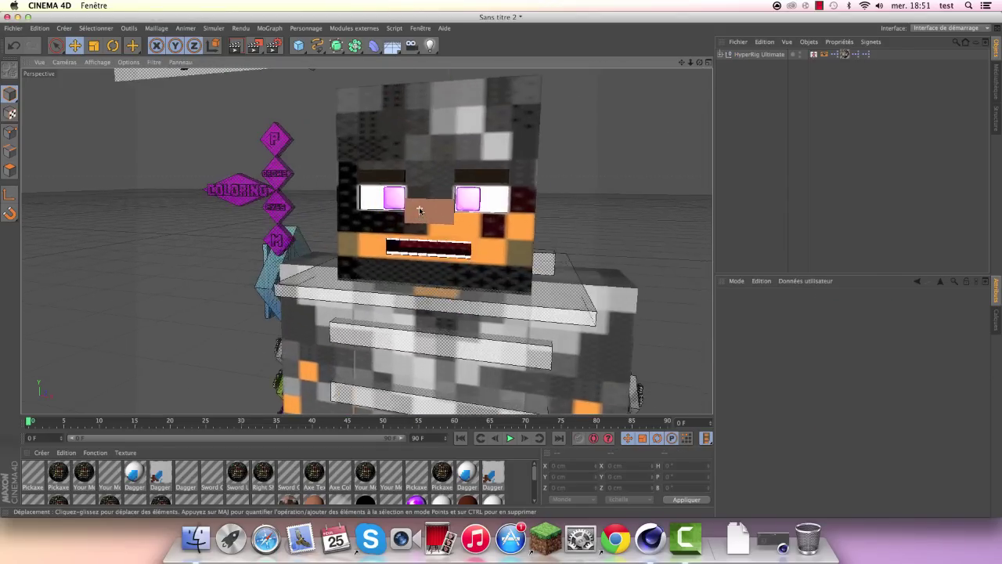
{"action": "scroll", "coordinate": [419, 210], "scroll_direction": "down", "scroll_amount": 5}
{"action": "scroll", "coordinate": [415, 212], "scroll_direction": "up", "scroll_amount": 5}
{"action": "scroll", "coordinate": [408, 214], "scroll_direction": "down", "scroll_amount": 5}
{"action": "scroll", "coordinate": [402, 217], "scroll_direction": "up", "scroll_amount": 4}
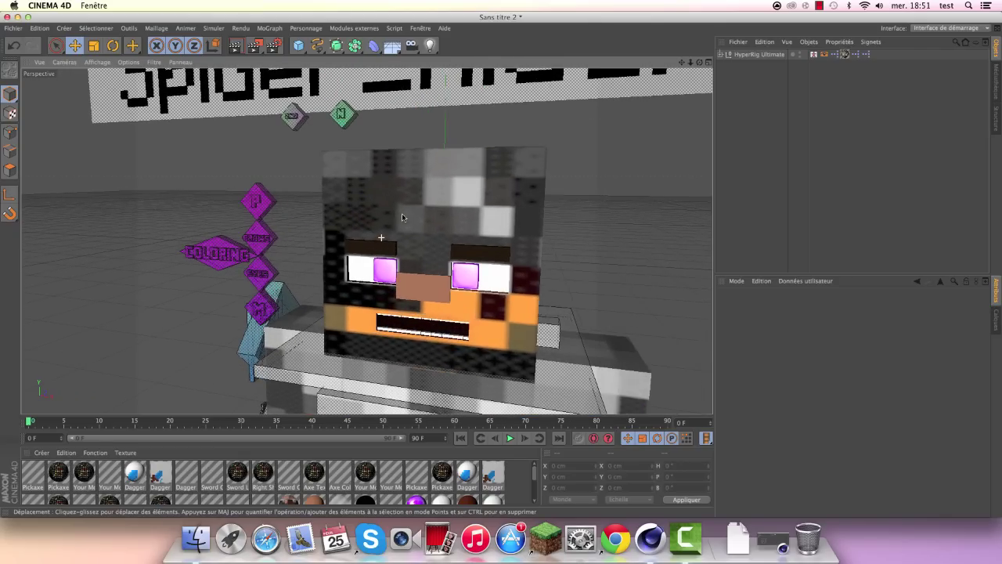
{"action": "left_click", "coordinate": [342, 114]}
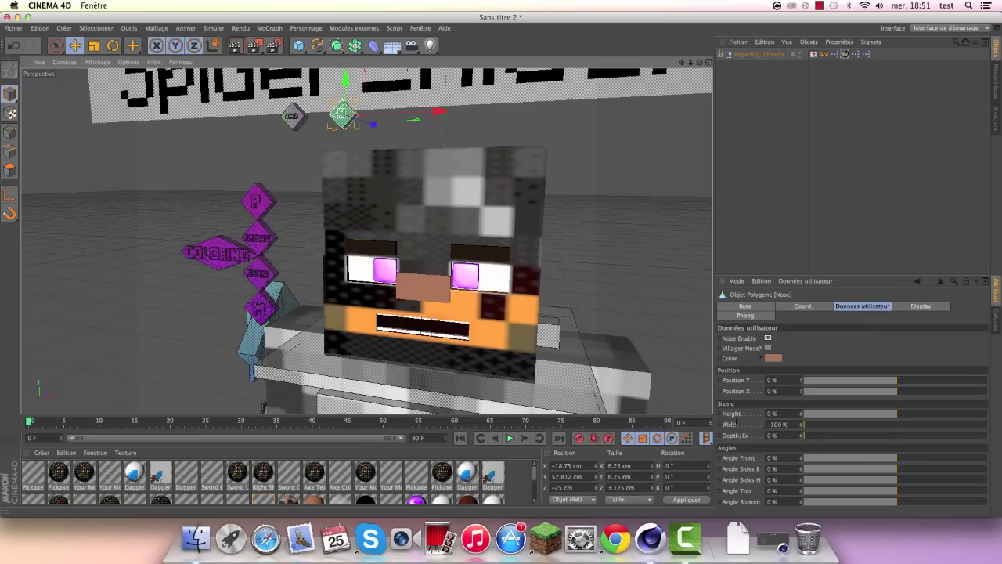
{"action": "left_click", "coordinate": [768, 339]}
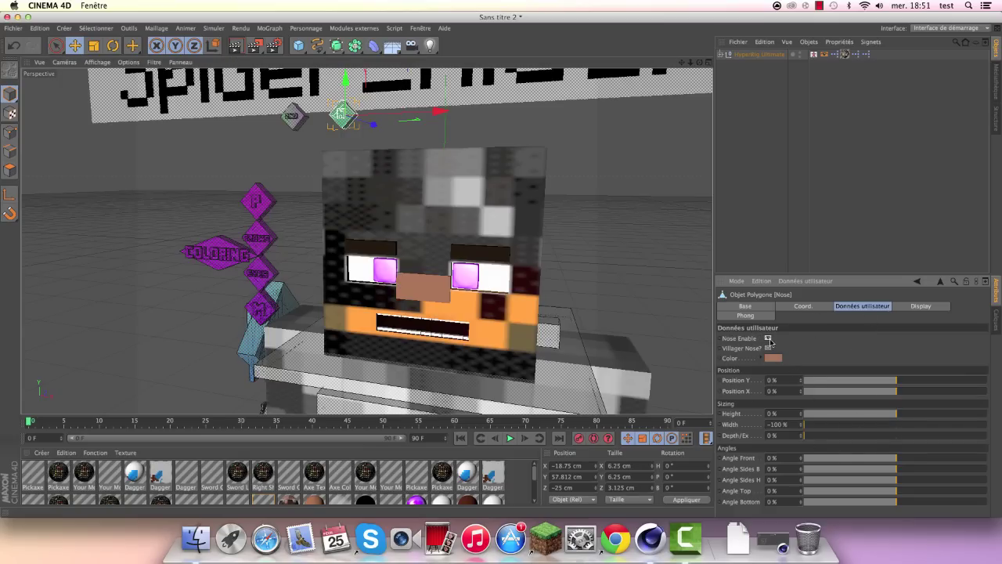
{"action": "left_click", "coordinate": [768, 338]}
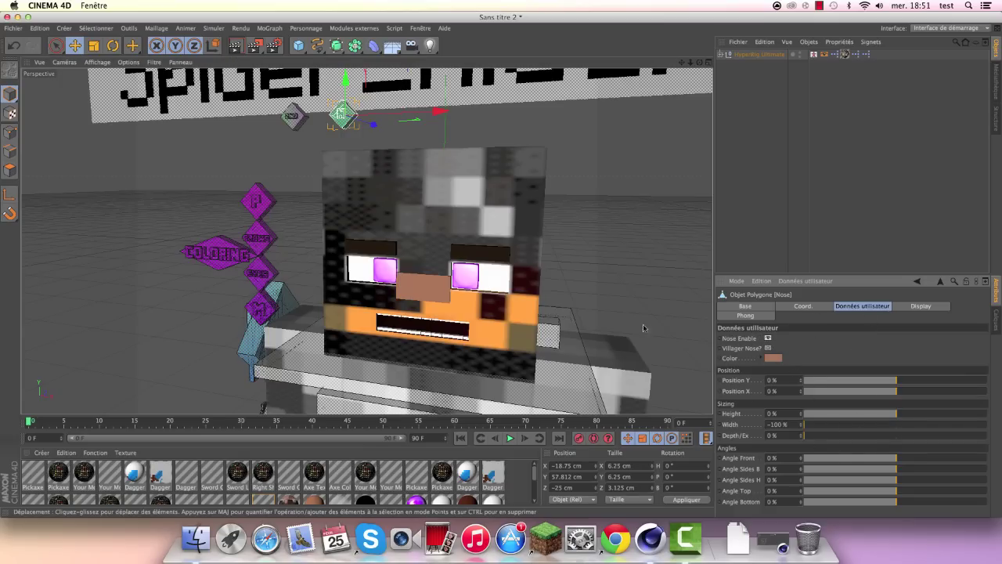
{"action": "left_click", "coordinate": [427, 295]}
{"action": "key", "text": "Delete"}
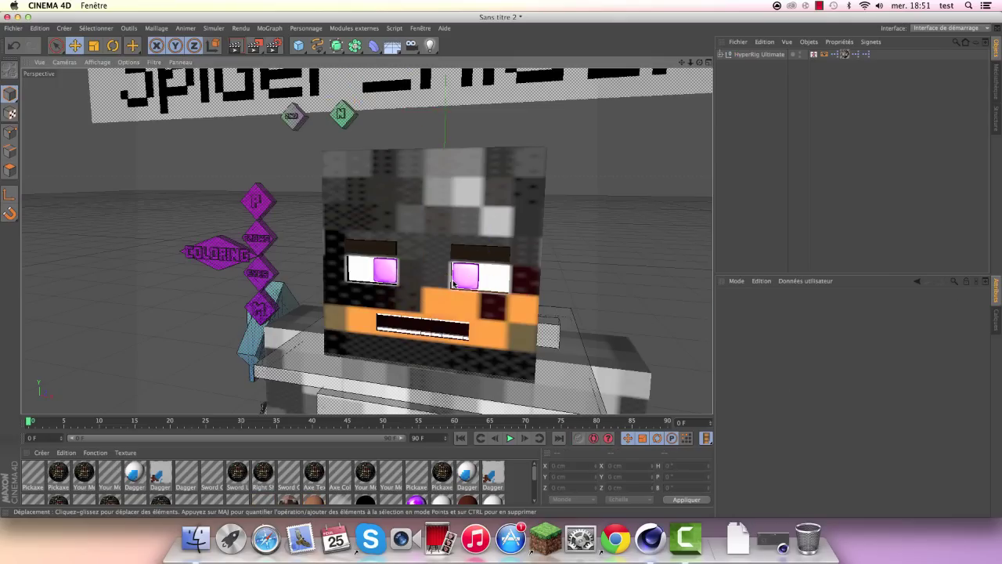
{"action": "left_click", "coordinate": [10, 48]}
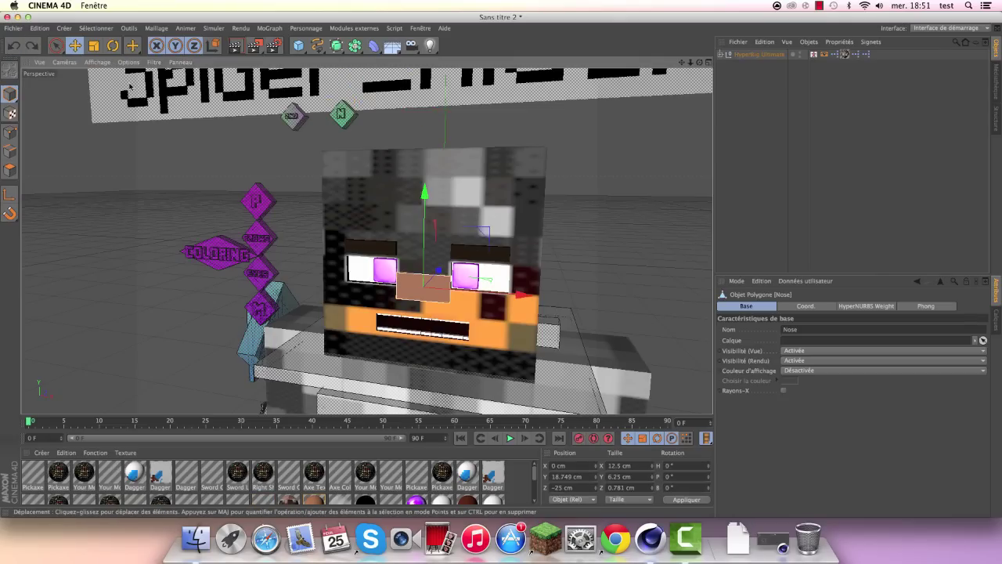
{"action": "left_click", "coordinate": [342, 114]}
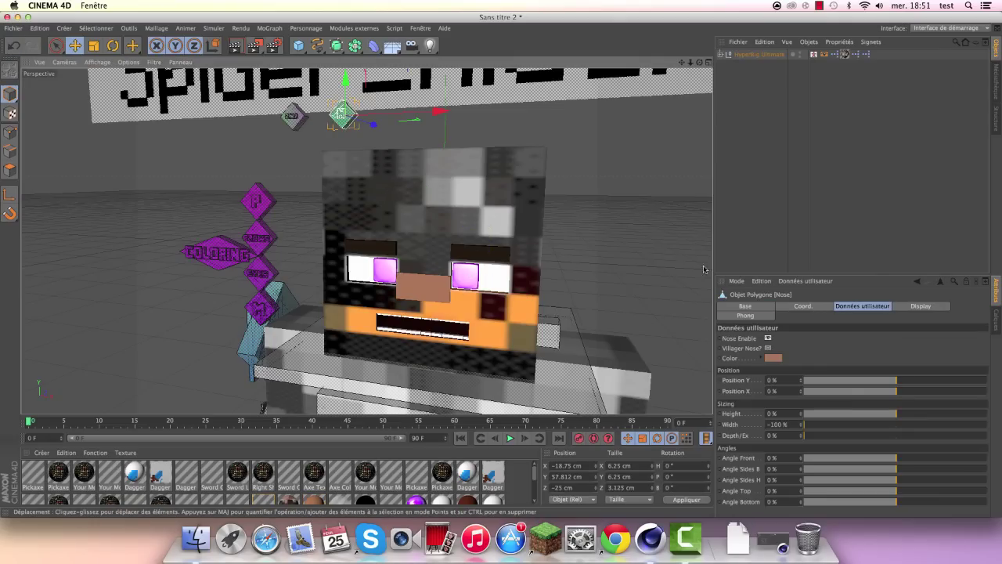
{"action": "left_click", "coordinate": [768, 347]}
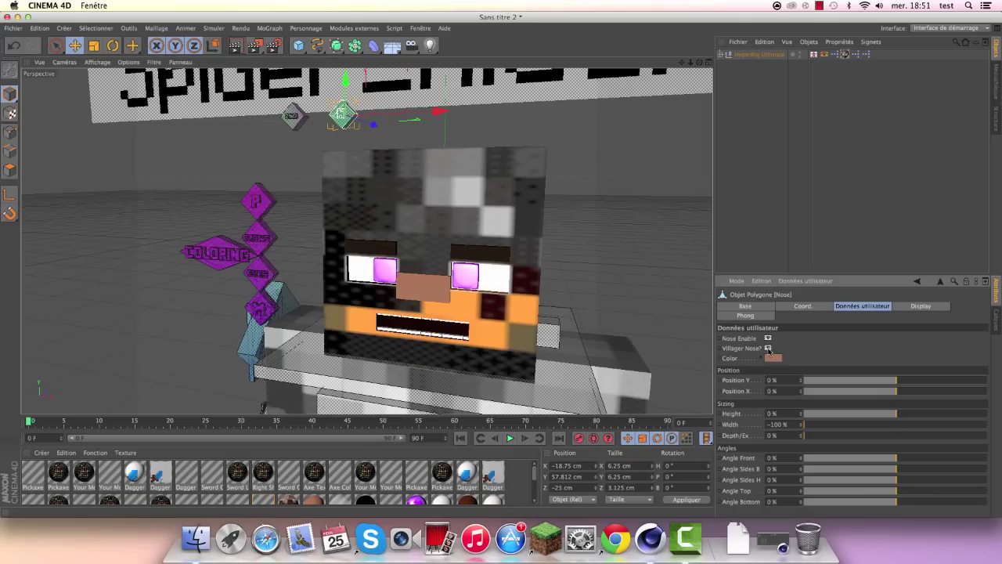
{"action": "scroll", "coordinate": [426, 288], "scroll_direction": "up", "scroll_amount": 3}
{"action": "scroll", "coordinate": [426, 288], "scroll_direction": "up", "scroll_amount": 2}
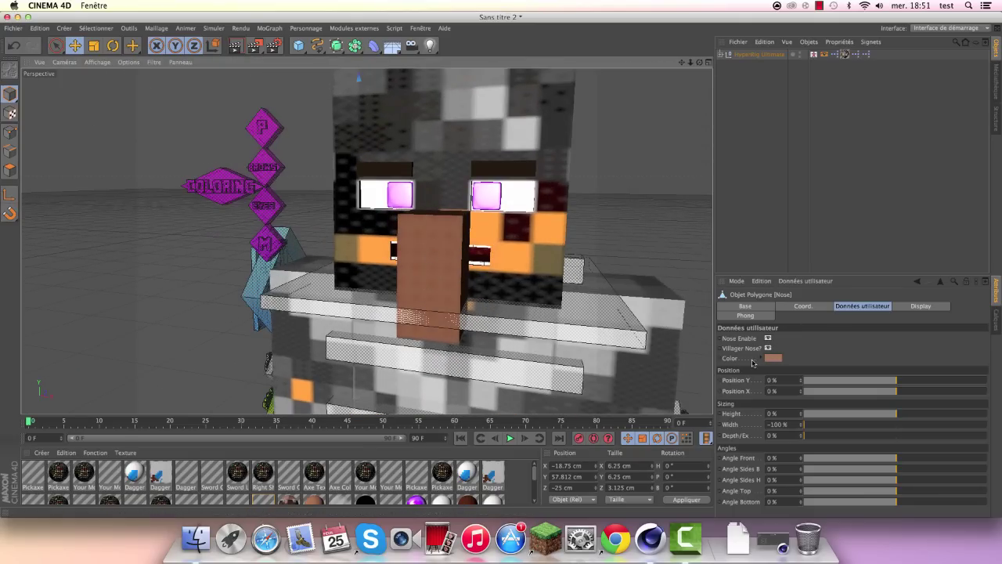
{"action": "left_click", "coordinate": [768, 347]}
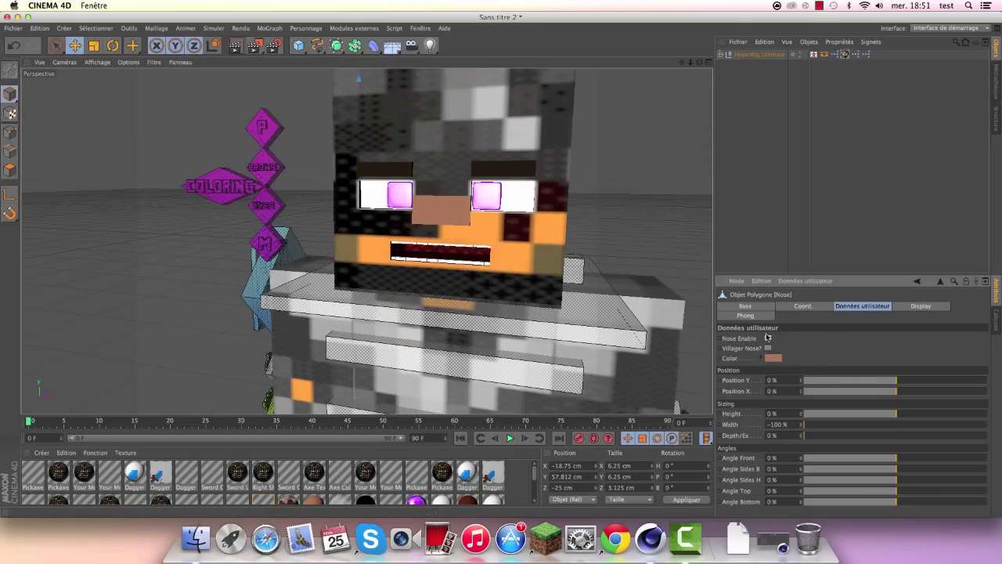
{"action": "scroll", "coordinate": [442, 212], "scroll_direction": "down", "scroll_amount": 5}
{"action": "scroll", "coordinate": [443, 211], "scroll_direction": "down", "scroll_amount": 3}
Step: Zoom in on the name sign and test-move its backdrop plate, then undo the move
{"action": "left_click", "coordinate": [494, 224]}
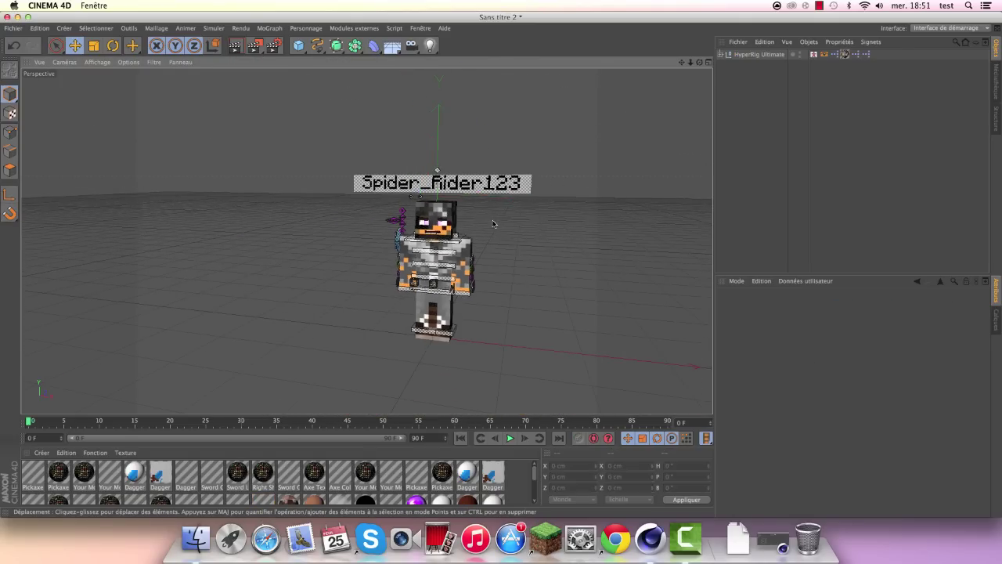
{"action": "scroll", "coordinate": [446, 218], "scroll_direction": "up", "scroll_amount": 1}
{"action": "scroll", "coordinate": [446, 215], "scroll_direction": "down", "scroll_amount": 1}
{"action": "scroll", "coordinate": [423, 168], "scroll_direction": "up", "scroll_amount": 2}
{"action": "scroll", "coordinate": [494, 150], "scroll_direction": "up", "scroll_amount": 4}
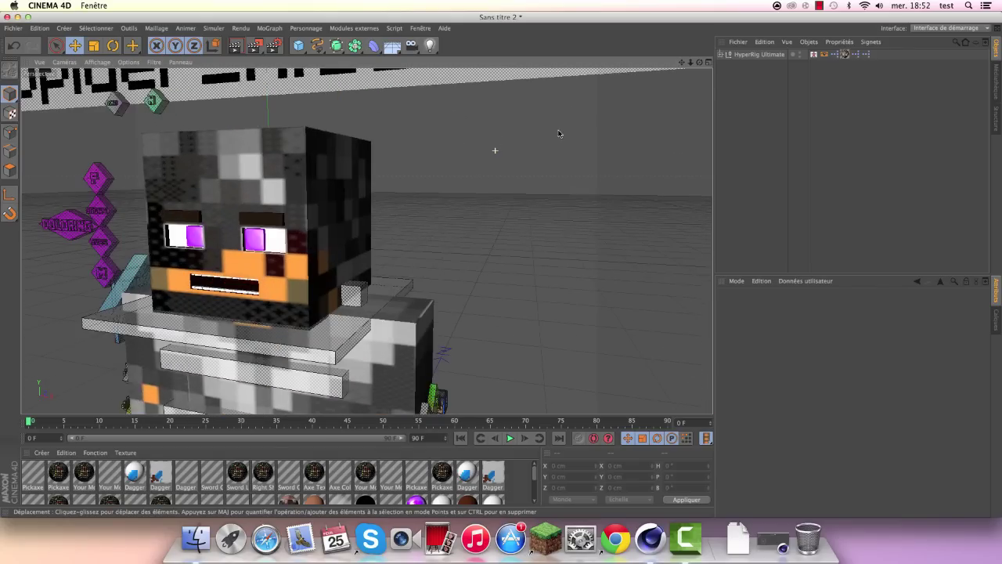
{"action": "scroll", "coordinate": [495, 150], "scroll_direction": "down", "scroll_amount": 5}
{"action": "scroll", "coordinate": [494, 150], "scroll_direction": "up", "scroll_amount": 2}
{"action": "scroll", "coordinate": [366, 240], "scroll_direction": "up", "scroll_amount": 1}
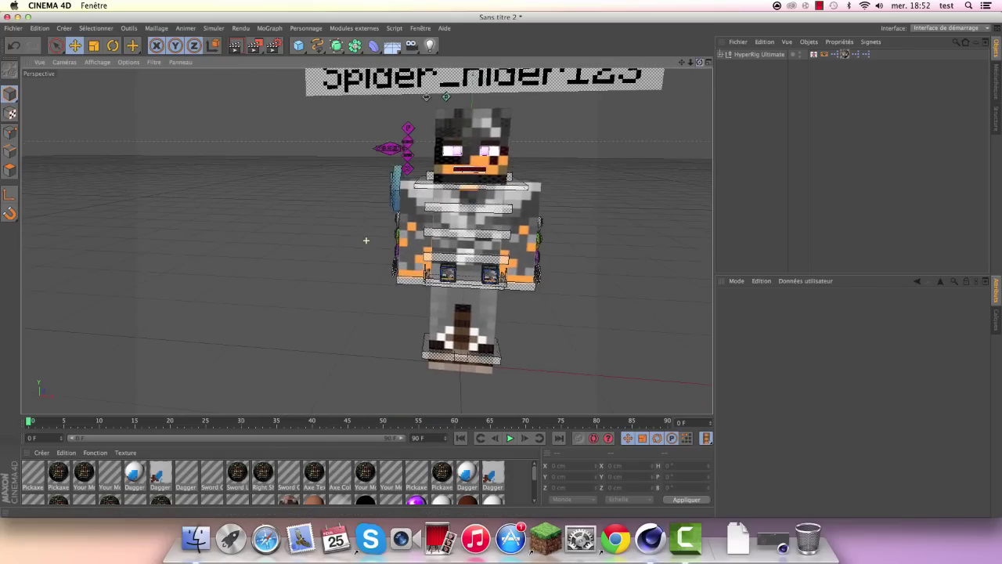
{"action": "scroll", "coordinate": [501, 264], "scroll_direction": "up", "scroll_amount": 2}
{"action": "scroll", "coordinate": [410, 128], "scroll_direction": "down", "scroll_amount": 3}
{"action": "scroll", "coordinate": [410, 128], "scroll_direction": "up", "scroll_amount": 1}
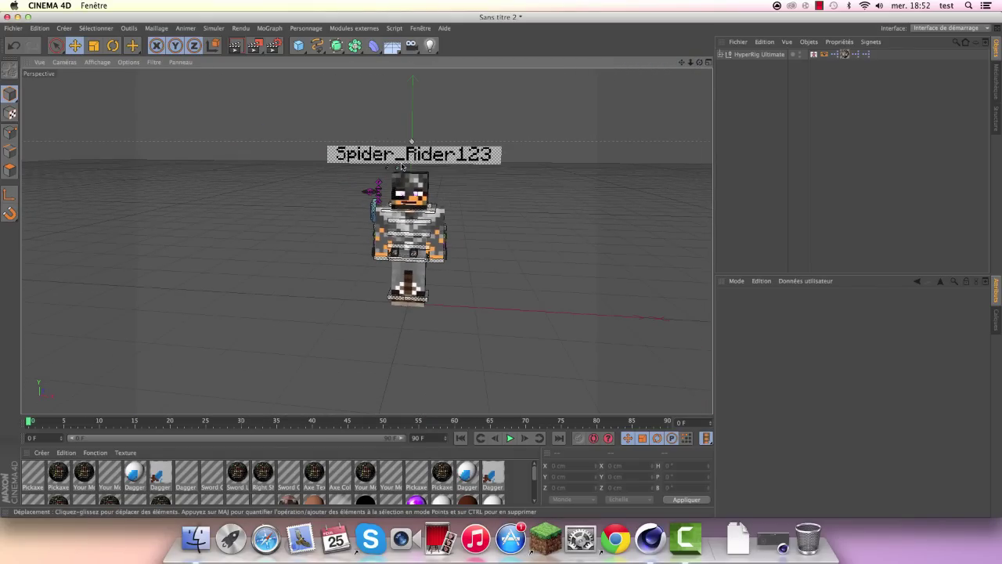
{"action": "scroll", "coordinate": [415, 129], "scroll_direction": "up", "scroll_amount": 1}
{"action": "scroll", "coordinate": [374, 174], "scroll_direction": "up", "scroll_amount": 1}
{"action": "scroll", "coordinate": [290, 114], "scroll_direction": "down", "scroll_amount": 2}
{"action": "scroll", "coordinate": [344, 180], "scroll_direction": "up", "scroll_amount": 2}
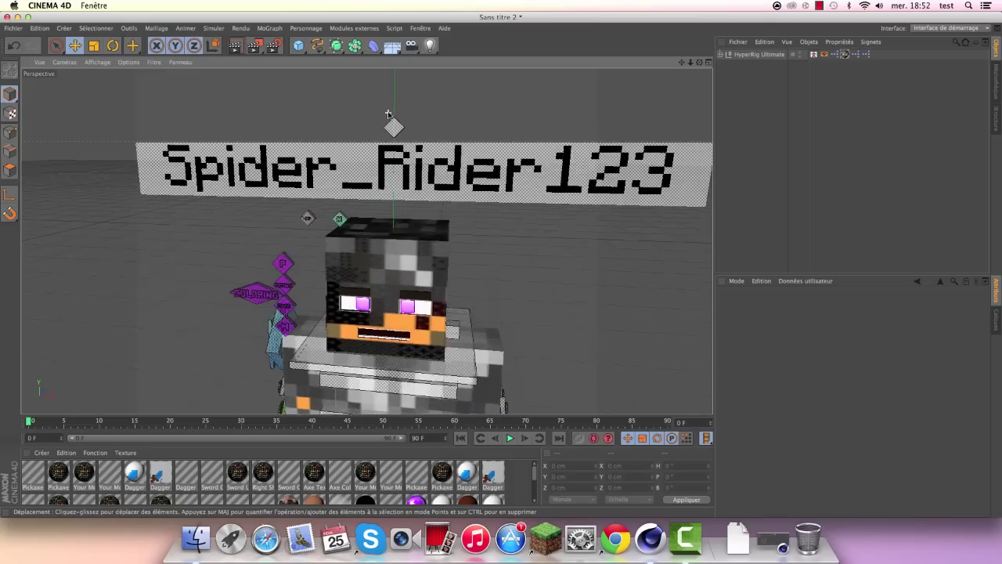
{"action": "scroll", "coordinate": [371, 143], "scroll_direction": "up", "scroll_amount": 1}
{"action": "scroll", "coordinate": [174, 136], "scroll_direction": "down", "scroll_amount": 3}
{"action": "scroll", "coordinate": [258, 184], "scroll_direction": "up", "scroll_amount": 2}
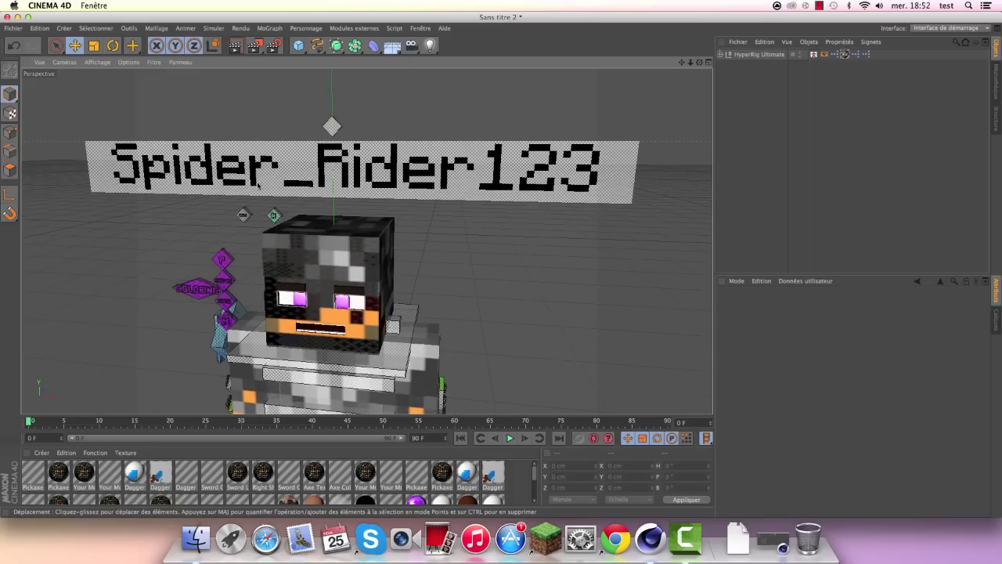
{"action": "left_click_drag", "start_coordinate": [233, 156], "coordinate": [260, 136]}
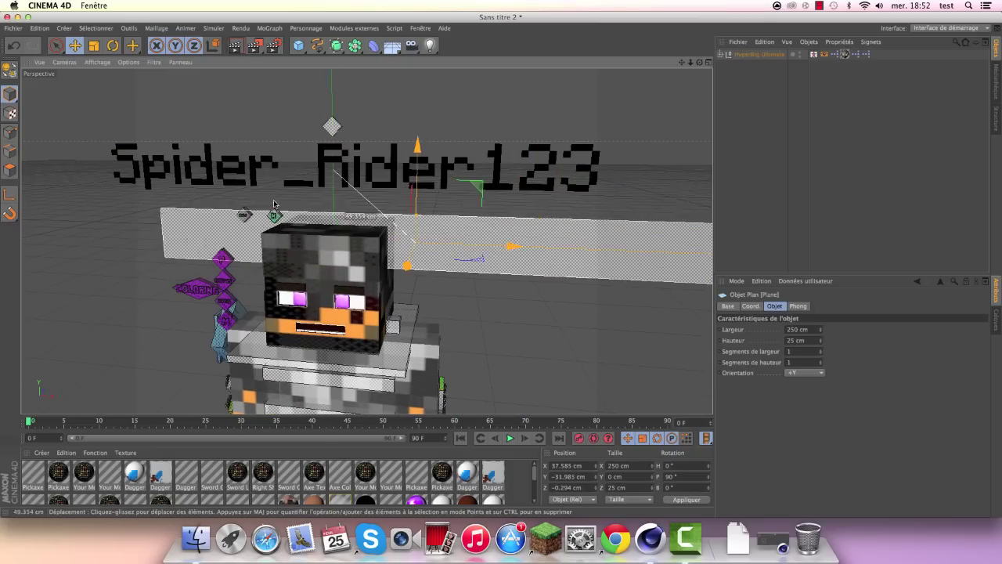
{"action": "key", "text": "ctrl+z"}
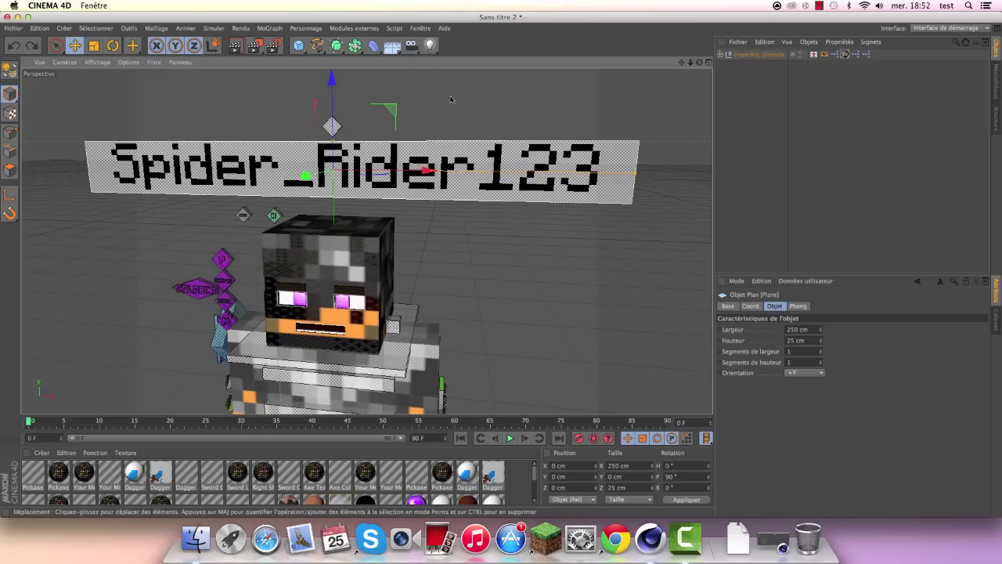
Step: Change the sign's name to the player's username and narrow its backdrop to 141.7
{"action": "left_click", "coordinate": [495, 106]}
{"action": "scroll", "coordinate": [494, 105], "scroll_direction": "down", "scroll_amount": 2}
{"action": "scroll", "coordinate": [485, 111], "scroll_direction": "up", "scroll_amount": 2}
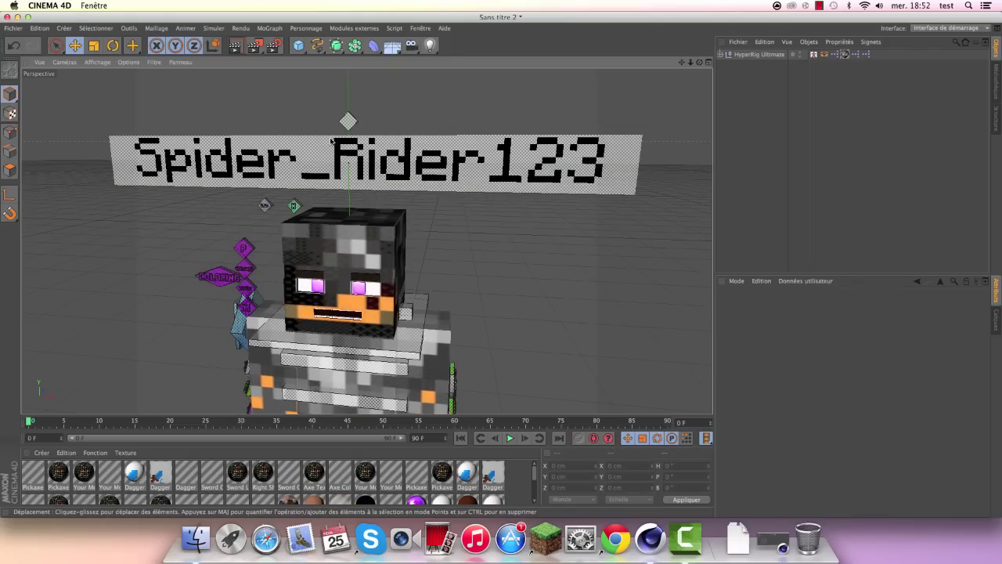
{"action": "left_click", "coordinate": [350, 123]}
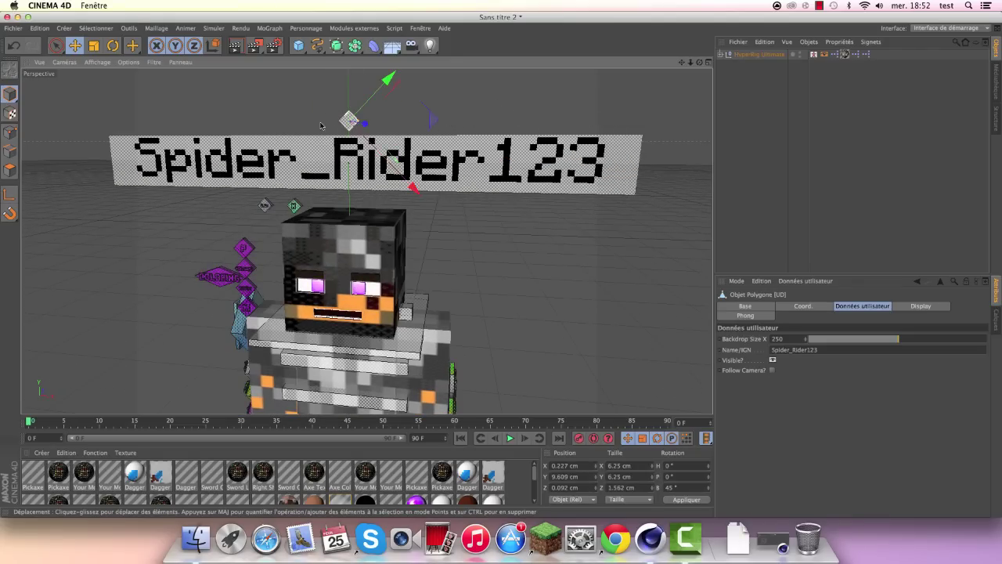
{"action": "left_click", "coordinate": [319, 117]}
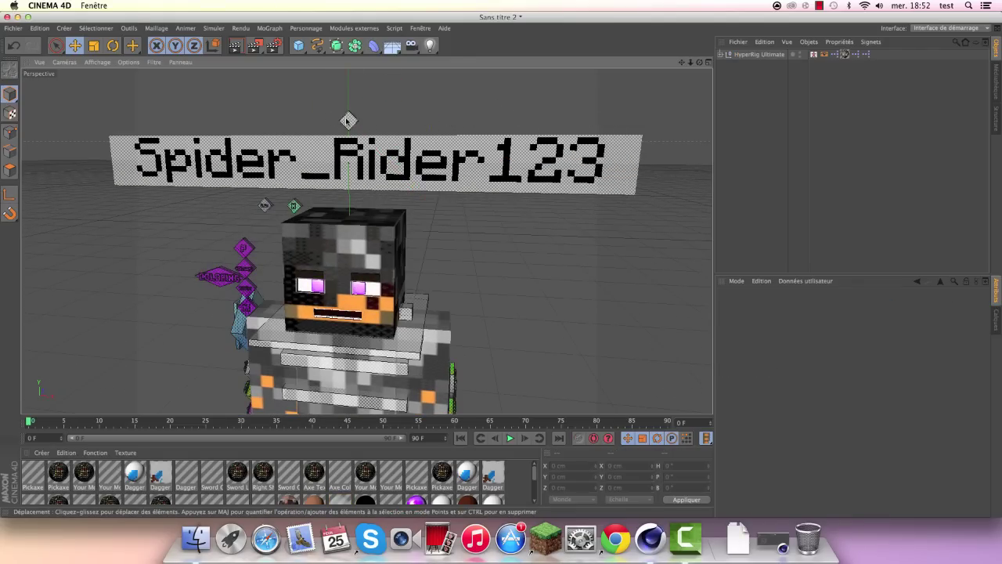
{"action": "left_click", "coordinate": [345, 122]}
{"action": "left_click", "coordinate": [828, 350]}
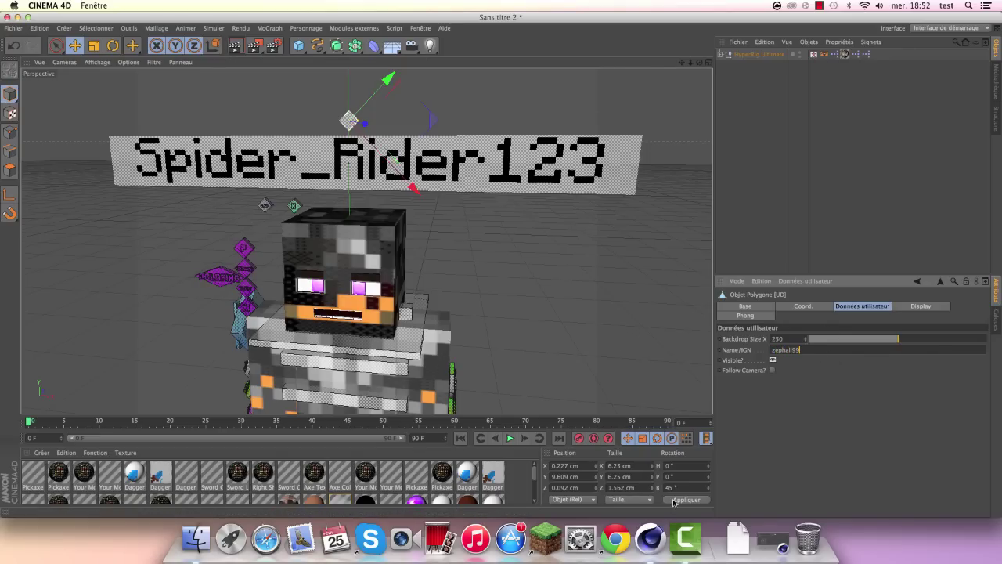
{"action": "key", "text": "Return"}
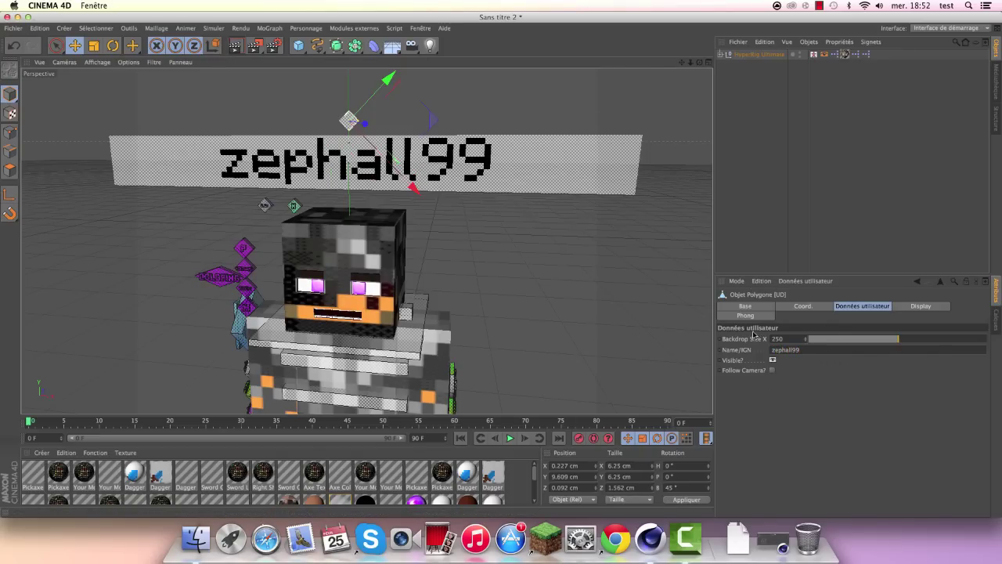
{"action": "left_click_drag", "start_coordinate": [890, 339], "coordinate": [866, 342]}
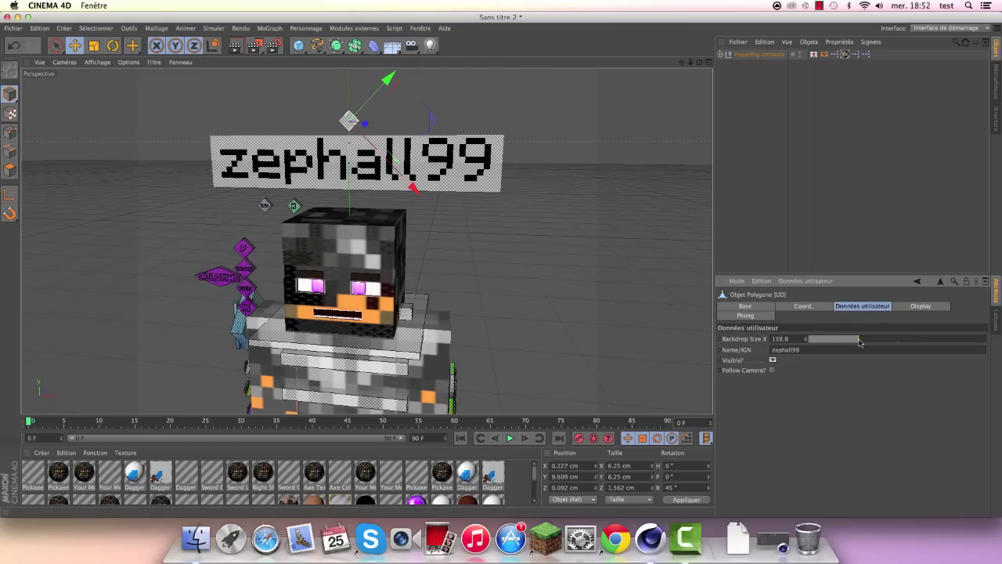
{"action": "left_click", "coordinate": [617, 262]}
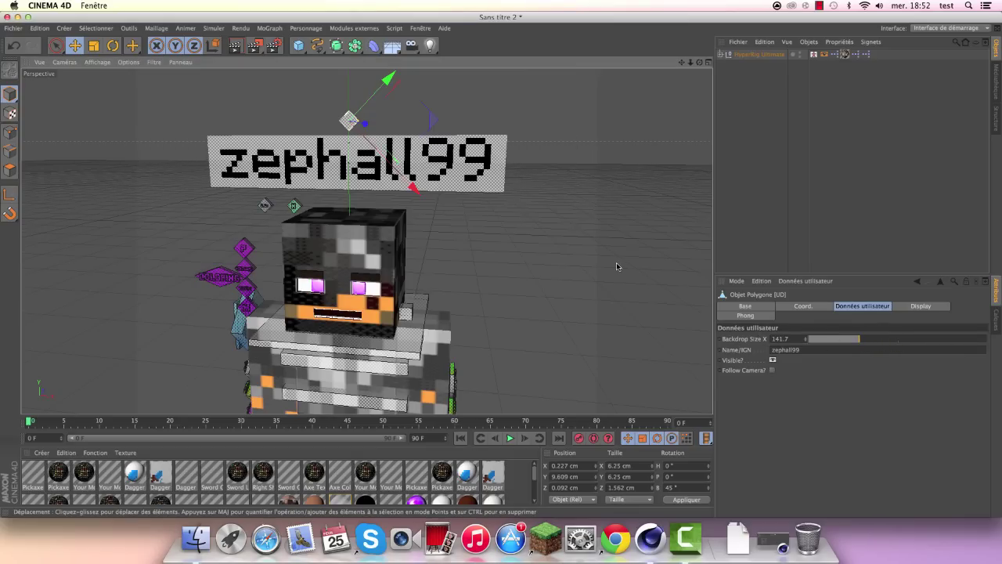
Step: Render a preview, then test toggling the name sign's visibility, leaving it shown
{"action": "left_click", "coordinate": [235, 45]}
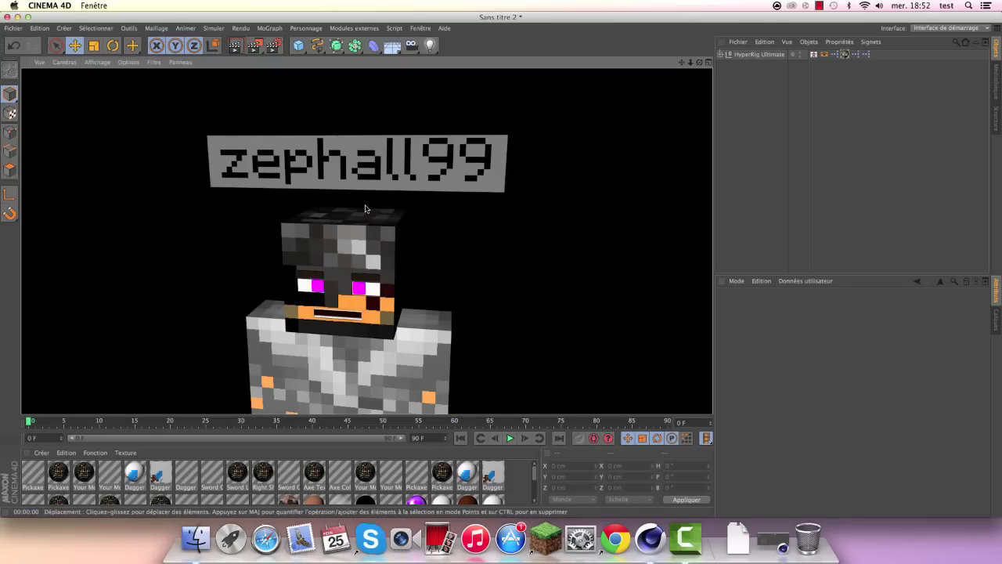
{"action": "scroll", "coordinate": [371, 196], "scroll_direction": "down", "scroll_amount": 3}
{"action": "scroll", "coordinate": [399, 141], "scroll_direction": "up", "scroll_amount": 5}
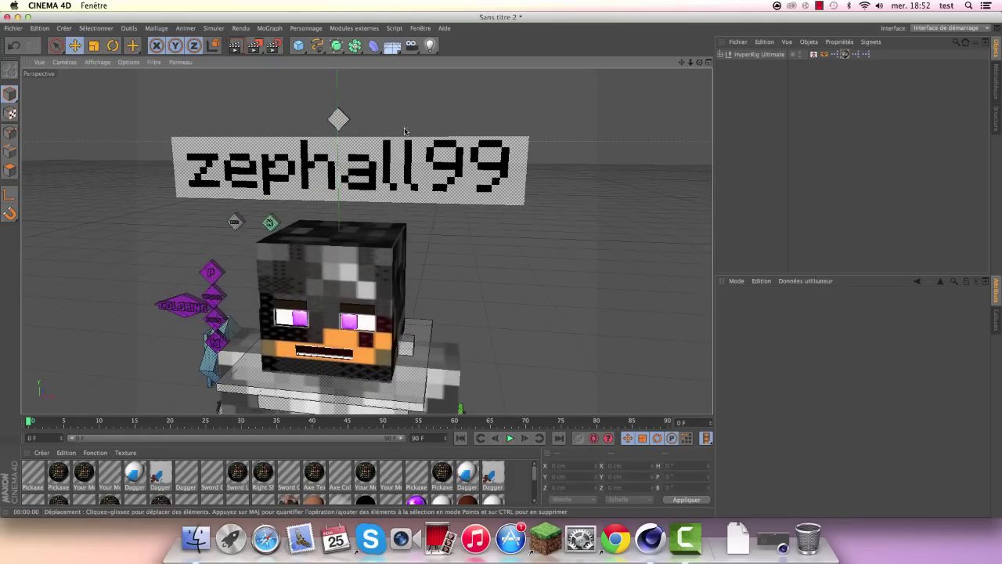
{"action": "left_click", "coordinate": [336, 118]}
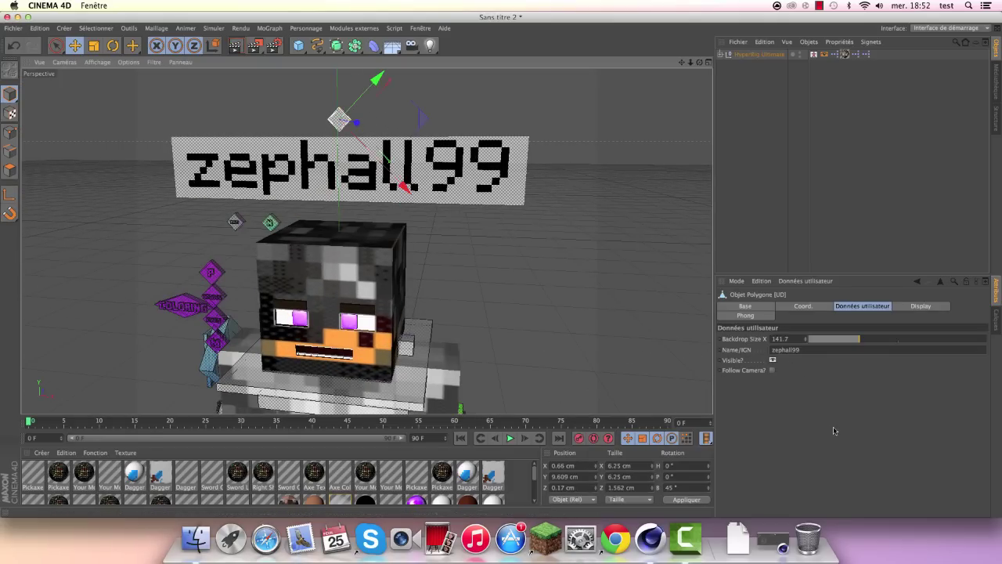
{"action": "left_click", "coordinate": [773, 361]}
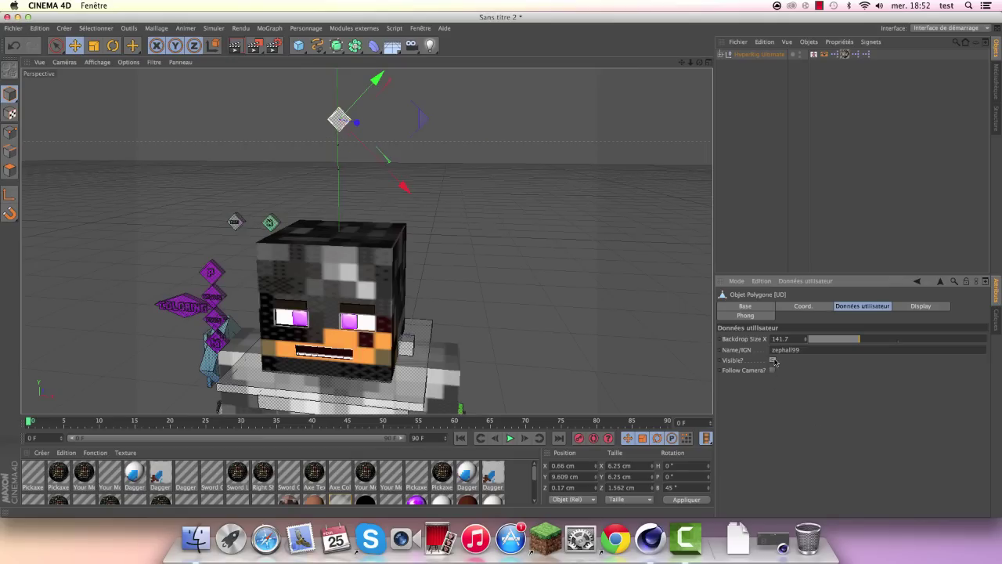
{"action": "left_click", "coordinate": [773, 361]}
{"action": "double_click", "coordinate": [773, 360]}
{"action": "left_click", "coordinate": [772, 360]}
{"action": "left_click", "coordinate": [774, 360]}
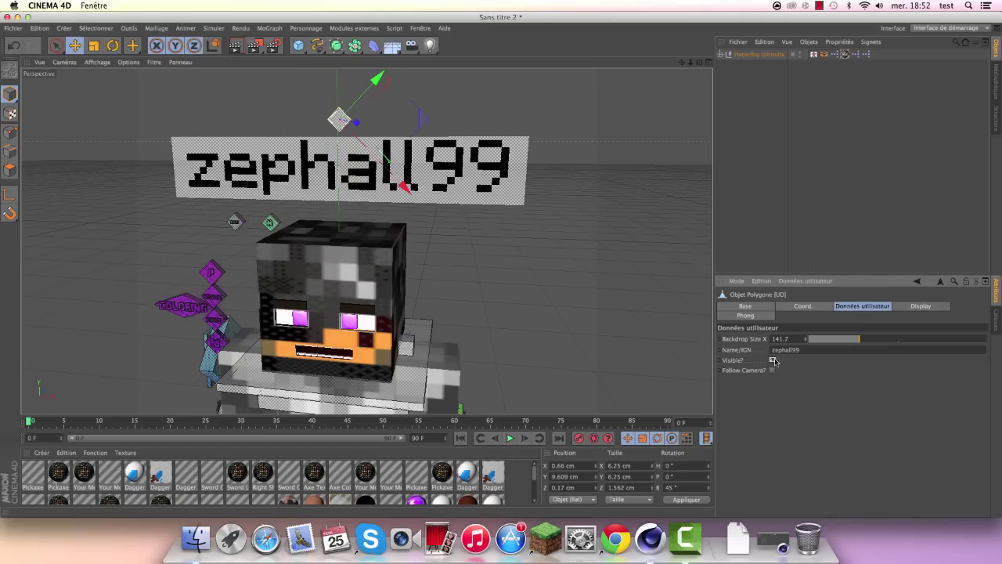
{"action": "left_click", "coordinate": [610, 167]}
Step: Try deleting the sign's name text, then restore the text and backdrop plate
{"action": "left_click", "coordinate": [483, 164]}
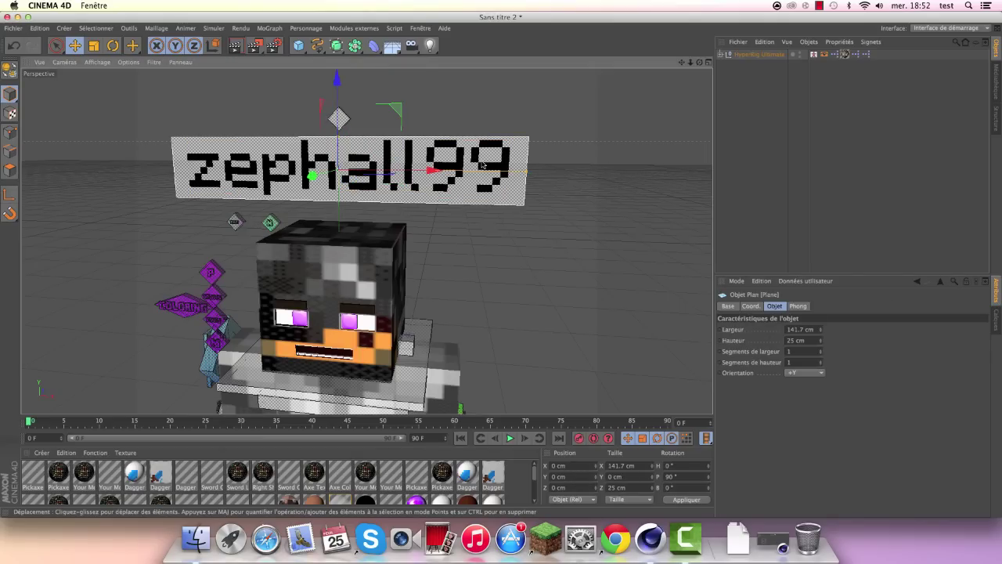
{"action": "left_click", "coordinate": [478, 159]}
{"action": "key", "text": "Delete"}
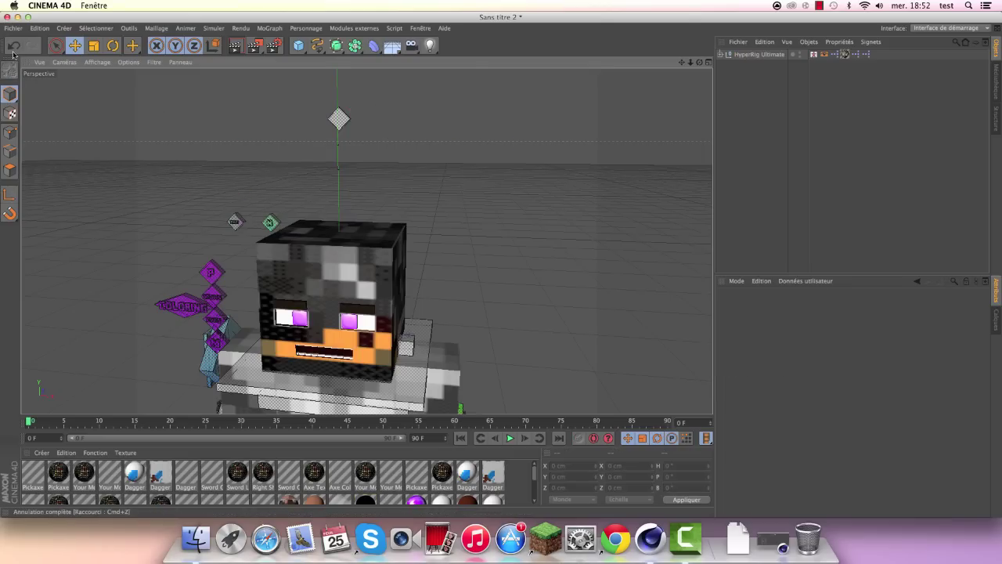
{"action": "left_click", "coordinate": [12, 47]}
{"action": "left_click", "coordinate": [11, 48]}
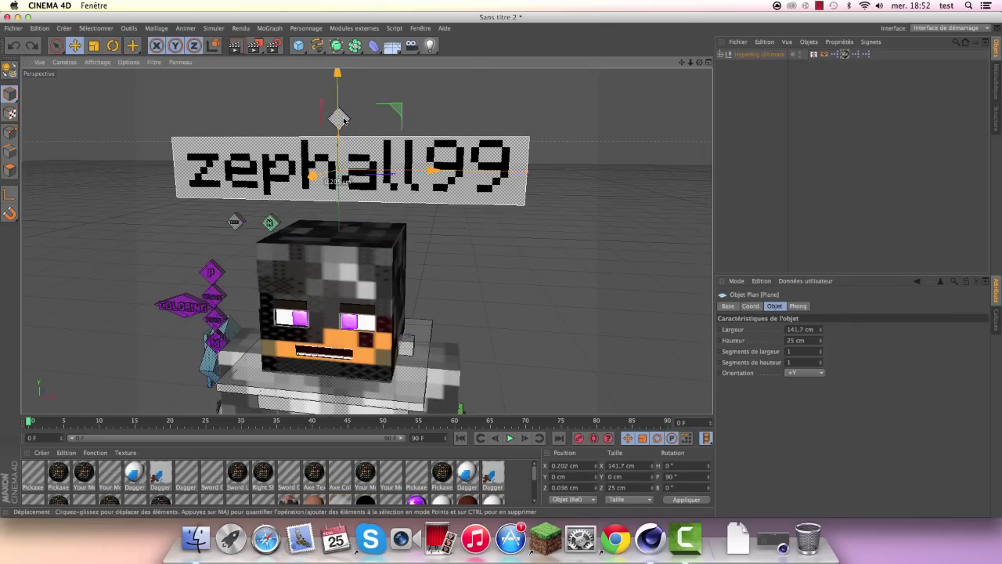
Step: Uncheck Visible in the UD object's User Data to hide the name plate, then deselect
{"action": "left_click", "coordinate": [344, 120]}
{"action": "left_click", "coordinate": [773, 360]}
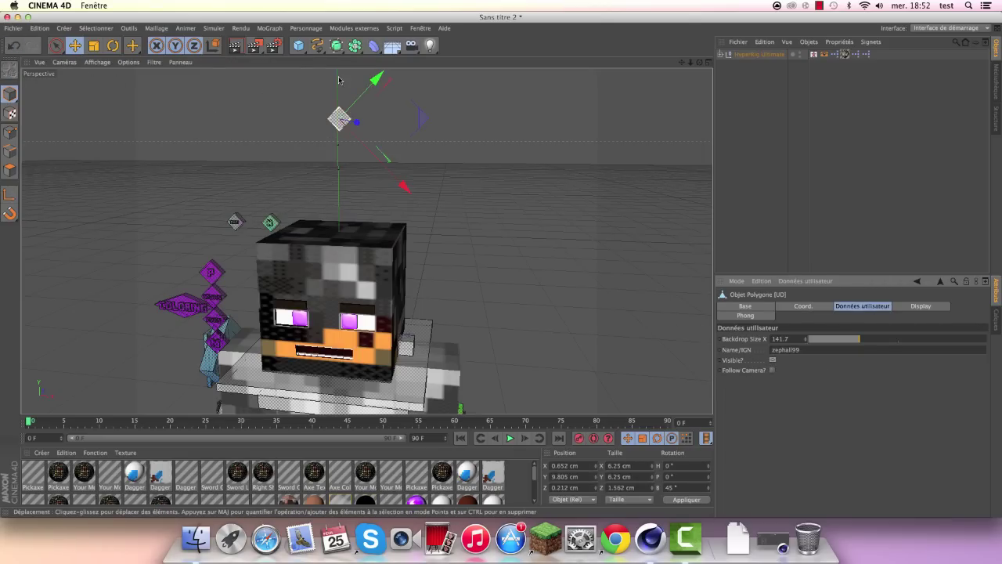
{"action": "scroll", "coordinate": [339, 80], "scroll_direction": "down", "scroll_amount": 2}
{"action": "scroll", "coordinate": [352, 90], "scroll_direction": "down", "scroll_amount": 1}
{"action": "scroll", "coordinate": [368, 101], "scroll_direction": "down", "scroll_amount": 1}
{"action": "scroll", "coordinate": [389, 123], "scroll_direction": "up", "scroll_amount": 1}
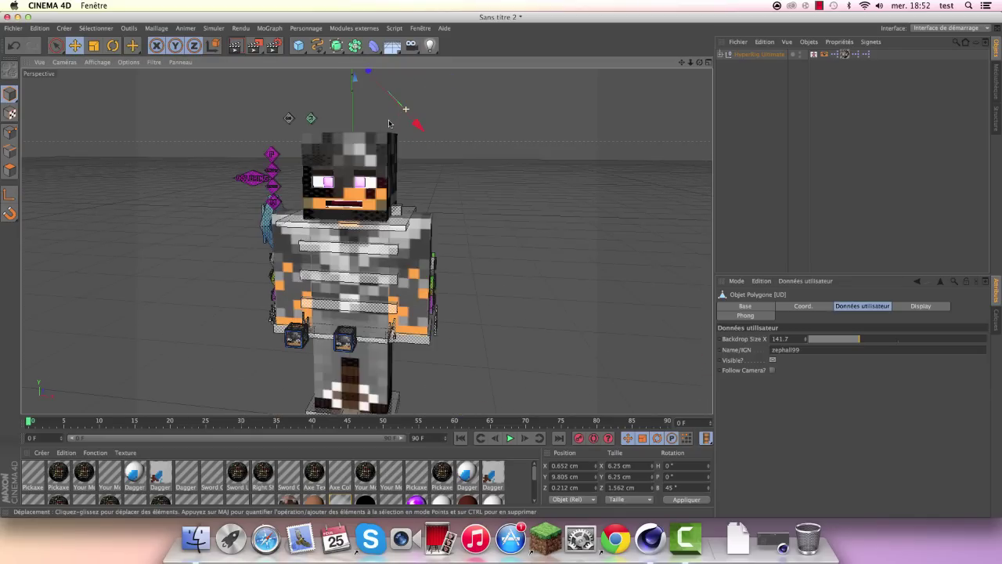
{"action": "scroll", "coordinate": [389, 123], "scroll_direction": "up", "scroll_amount": 3}
{"action": "scroll", "coordinate": [423, 117], "scroll_direction": "down", "scroll_amount": 2}
{"action": "scroll", "coordinate": [426, 124], "scroll_direction": "down", "scroll_amount": 2}
{"action": "left_click", "coordinate": [430, 126]}
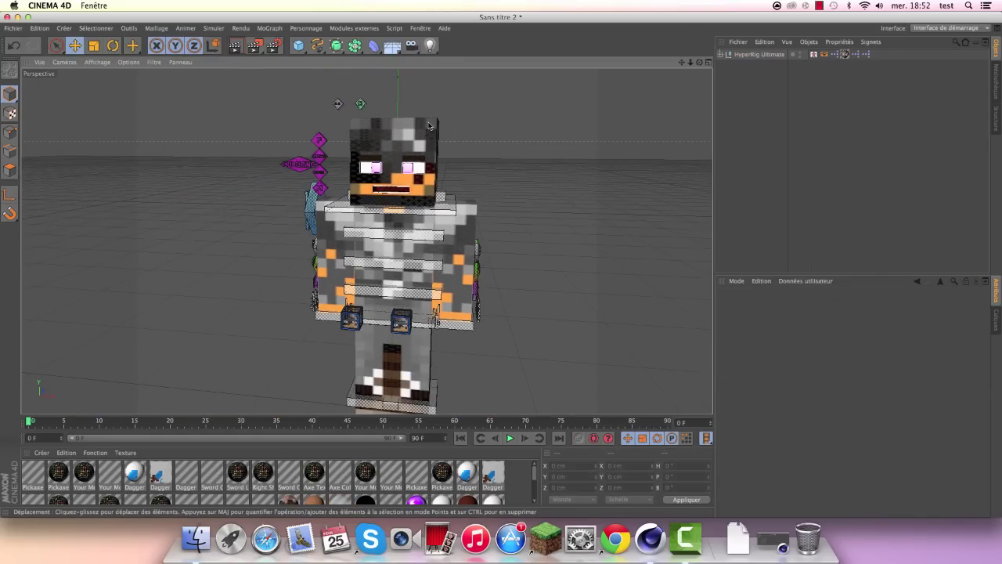
Step: Zoom the Perspective view down toward the legs and select the right foot IK control
{"action": "scroll", "coordinate": [430, 126], "scroll_direction": "down", "scroll_amount": 2}
{"action": "scroll", "coordinate": [423, 149], "scroll_direction": "down", "scroll_amount": 1}
{"action": "scroll", "coordinate": [413, 176], "scroll_direction": "up", "scroll_amount": 1}
{"action": "scroll", "coordinate": [404, 205], "scroll_direction": "up", "scroll_amount": 2}
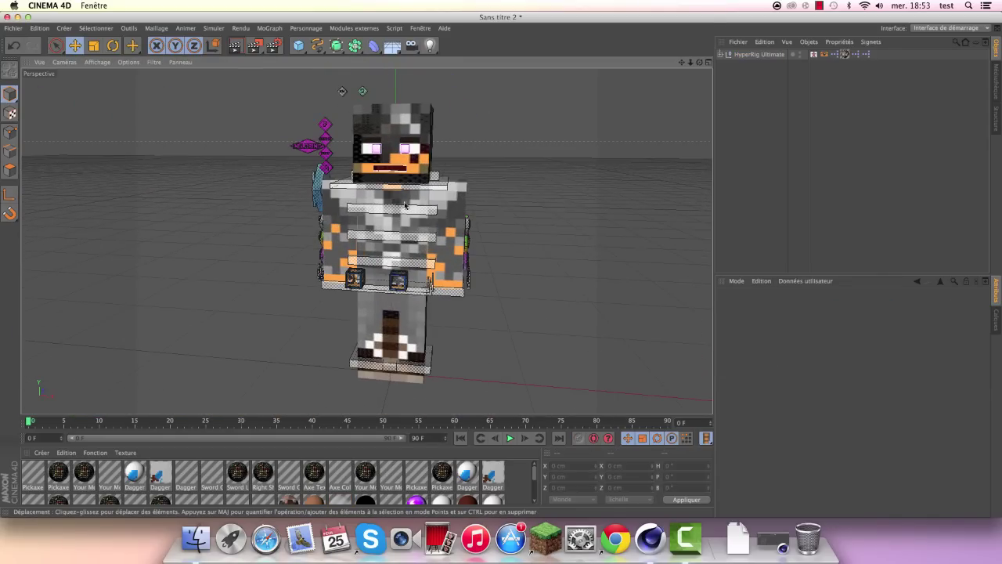
{"action": "scroll", "coordinate": [404, 205], "scroll_direction": "down", "scroll_amount": 1}
{"action": "scroll", "coordinate": [403, 219], "scroll_direction": "up", "scroll_amount": 1}
{"action": "scroll", "coordinate": [401, 235], "scroll_direction": "down", "scroll_amount": 1}
{"action": "scroll", "coordinate": [396, 259], "scroll_direction": "up", "scroll_amount": 3}
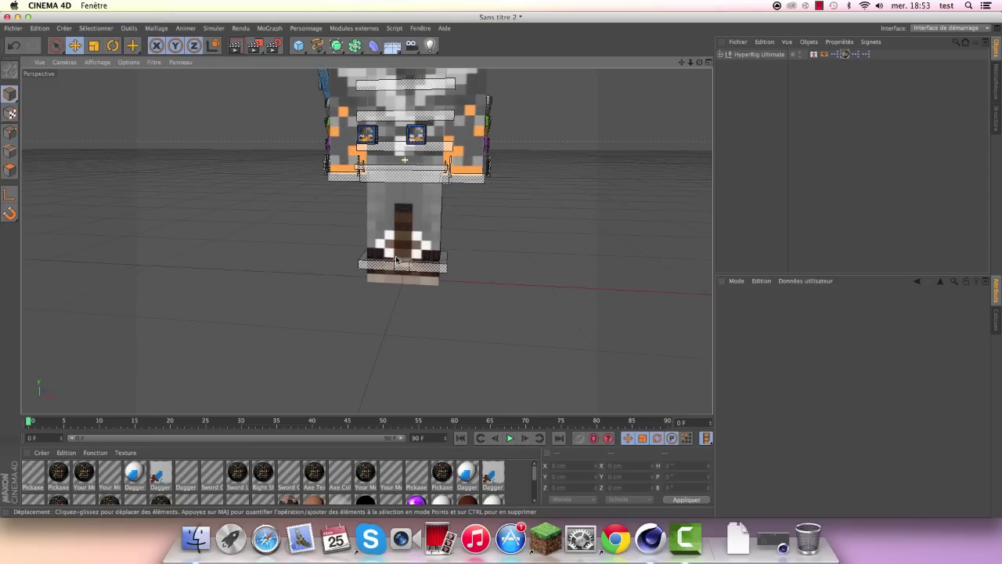
{"action": "scroll", "coordinate": [397, 259], "scroll_direction": "up", "scroll_amount": 1}
{"action": "left_click", "coordinate": [362, 278]}
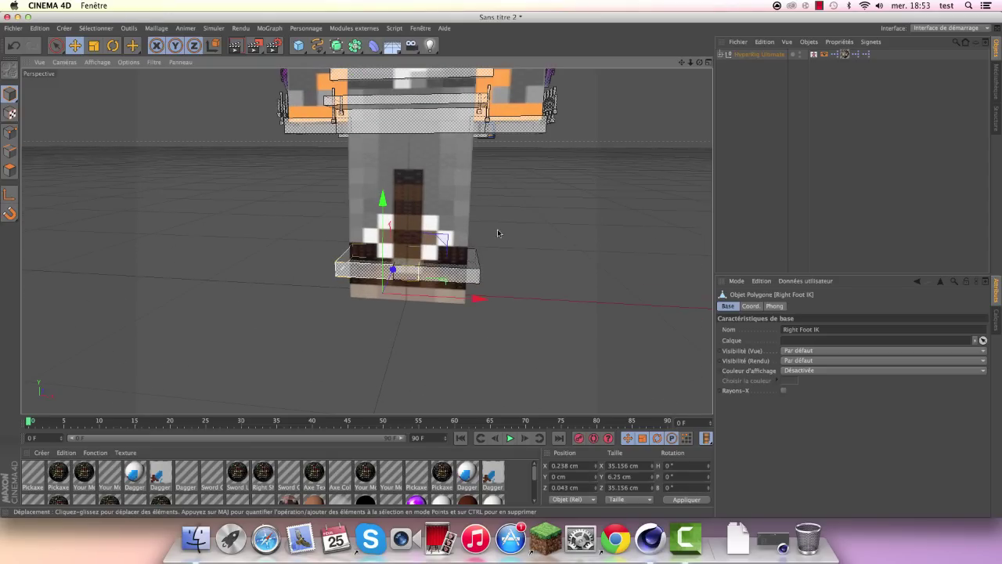
Step: Drag the Left Foot IK control in several directions to bend the leg, orbiting to check
{"action": "left_click", "coordinate": [477, 273]}
{"action": "left_click_drag", "start_coordinate": [699, 62], "coordinate": [681, 67]}
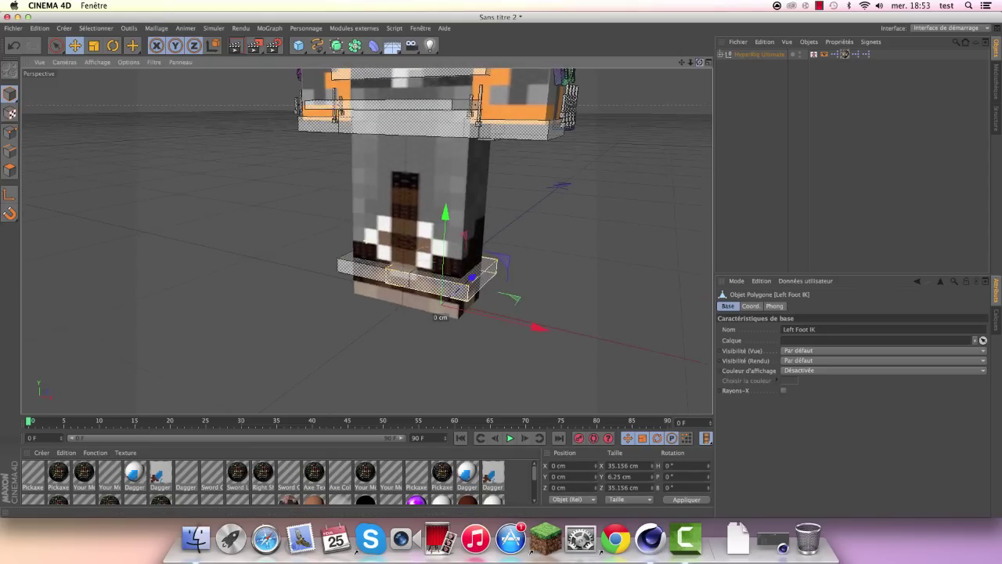
{"action": "mouse_move", "coordinate": [494, 264]}
{"action": "left_mouse_down"}
{"action": "mouse_move", "coordinate": [683, 235]}
{"action": "mouse_move", "coordinate": [653, 221]}
{"action": "mouse_move", "coordinate": [490, 279]}
{"action": "left_mouse_up"}
{"action": "left_click", "coordinate": [8, 48]}
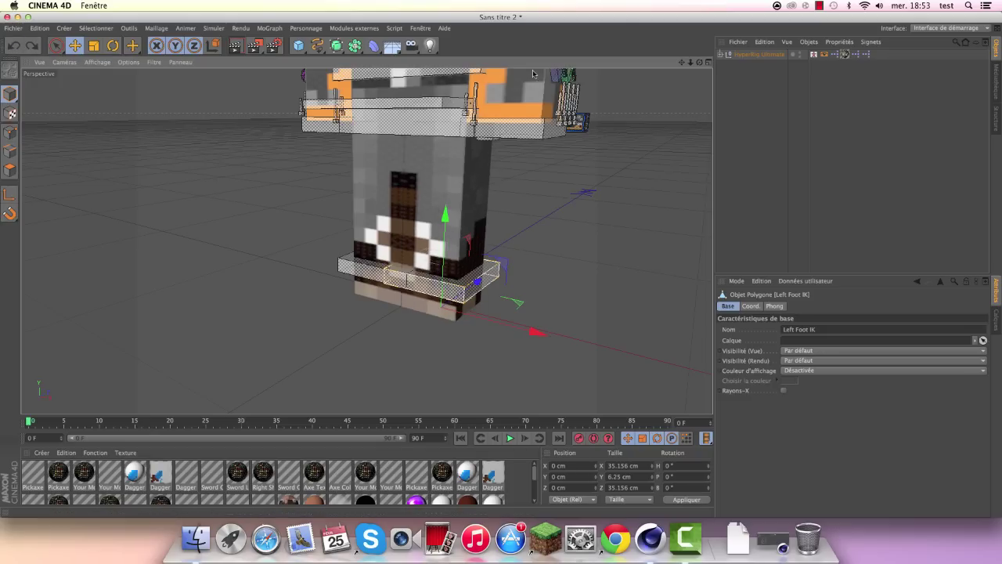
{"action": "left_click_drag", "start_coordinate": [699, 61], "coordinate": [368, 170]}
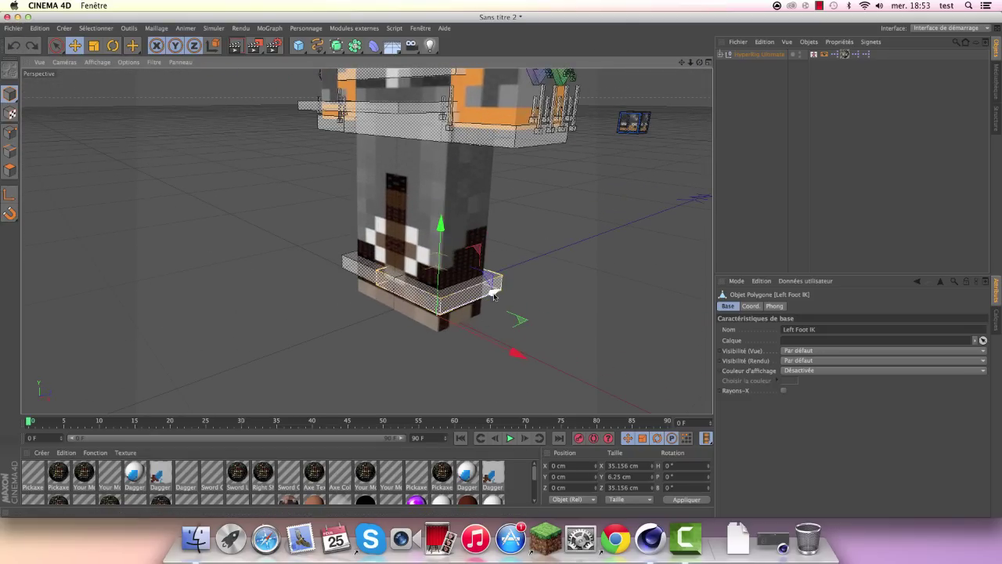
{"action": "mouse_move", "coordinate": [493, 293]}
{"action": "left_mouse_down"}
{"action": "mouse_move", "coordinate": [408, 278]}
{"action": "mouse_move", "coordinate": [415, 227]}
{"action": "mouse_move", "coordinate": [581, 294]}
{"action": "mouse_move", "coordinate": [557, 249]}
{"action": "left_mouse_up"}
{"action": "left_click_drag", "start_coordinate": [699, 63], "coordinate": [421, 180]}
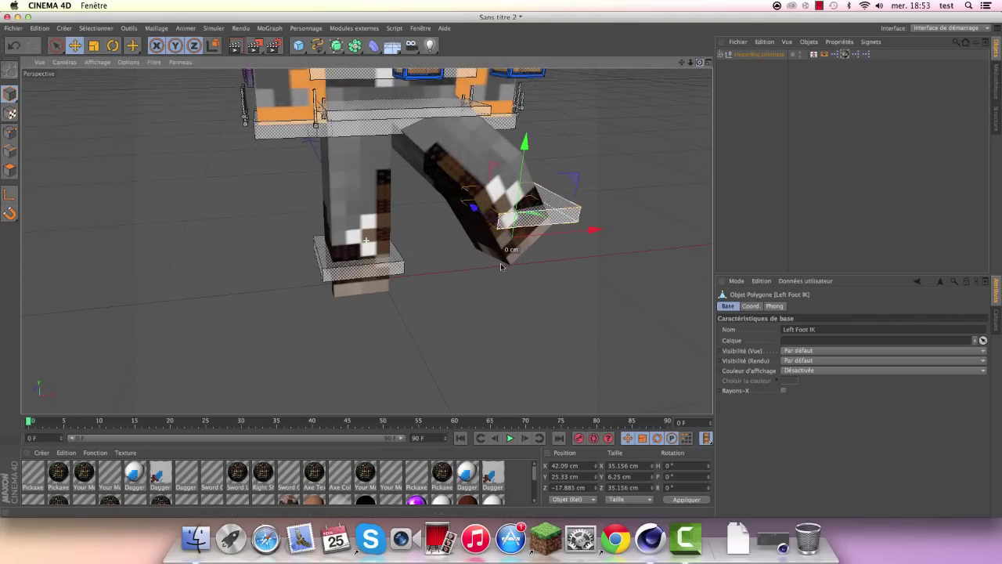
{"action": "scroll", "coordinate": [421, 180], "scroll_direction": "up", "scroll_amount": 2}
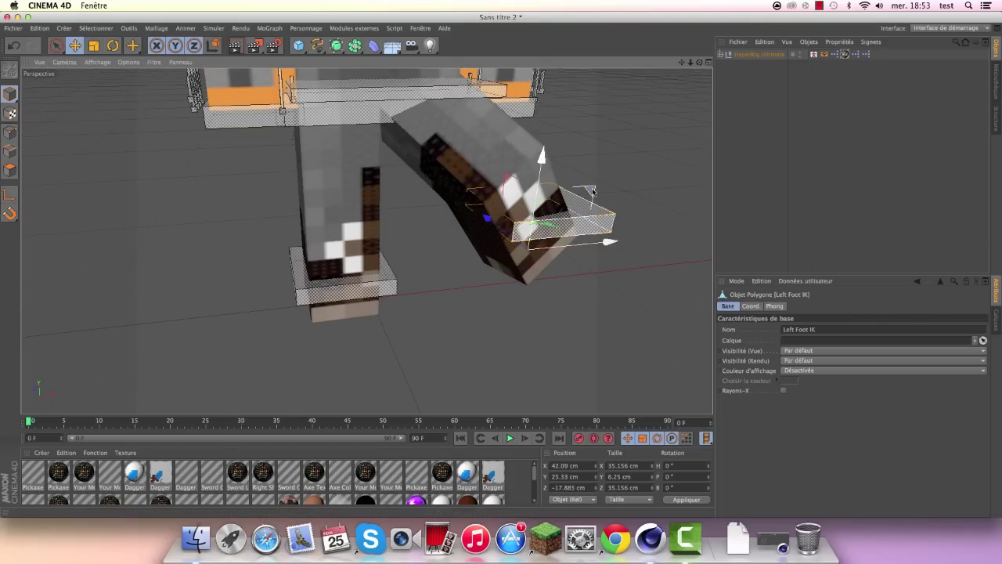
{"action": "mouse_move", "coordinate": [580, 191]}
{"action": "left_mouse_down"}
{"action": "mouse_move", "coordinate": [610, 166]}
{"action": "mouse_move", "coordinate": [499, 103]}
{"action": "left_mouse_up"}
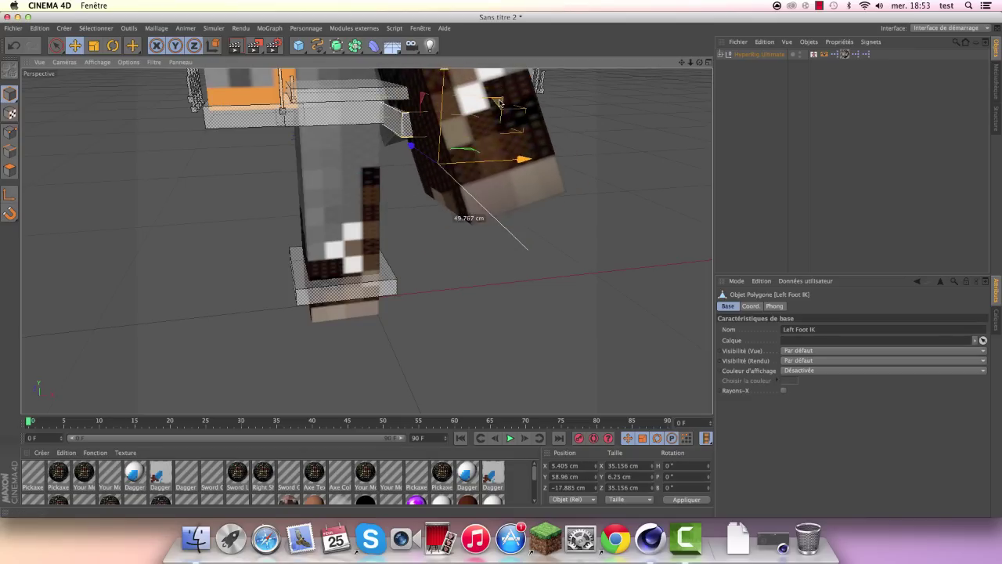
{"action": "left_click_drag", "start_coordinate": [700, 59], "coordinate": [452, 193]}
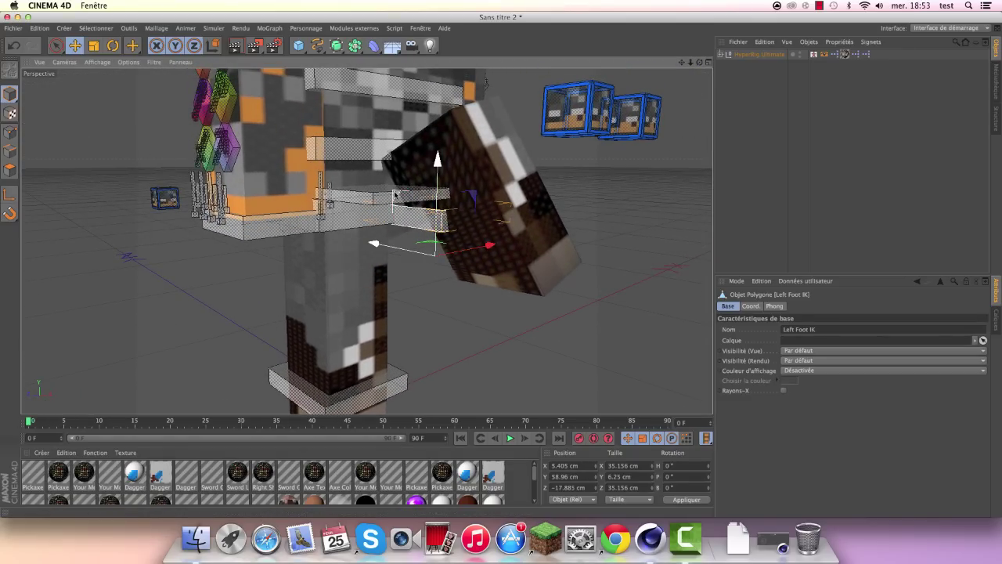
{"action": "mouse_move", "coordinate": [410, 191]}
{"action": "left_mouse_down"}
{"action": "mouse_move", "coordinate": [365, 167]}
{"action": "mouse_move", "coordinate": [376, 195]}
{"action": "left_mouse_up"}
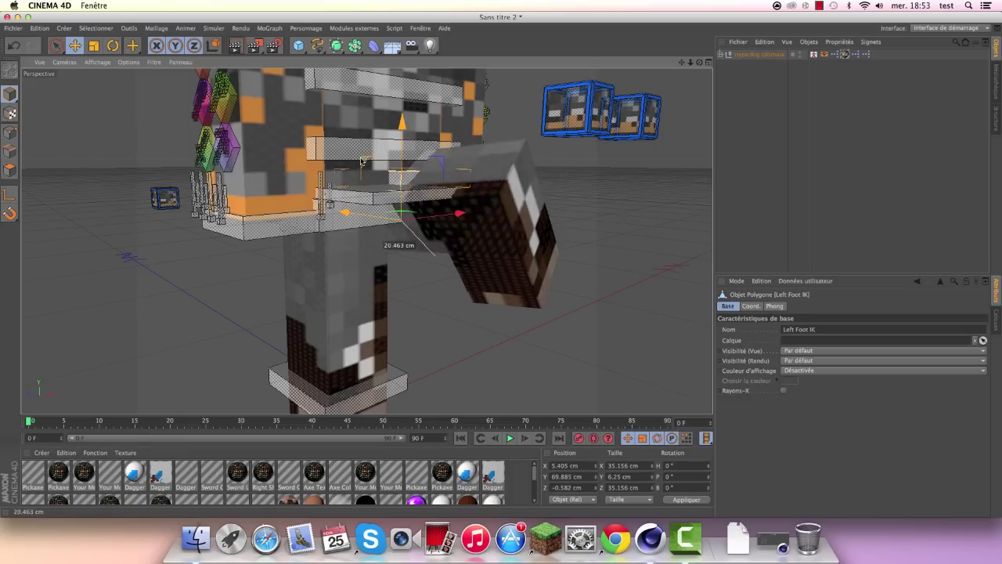
Step: Undo the foot moves to return the left leg to its straight rest pose
{"action": "left_click", "coordinate": [13, 45]}
{"action": "left_click", "coordinate": [12, 46]}
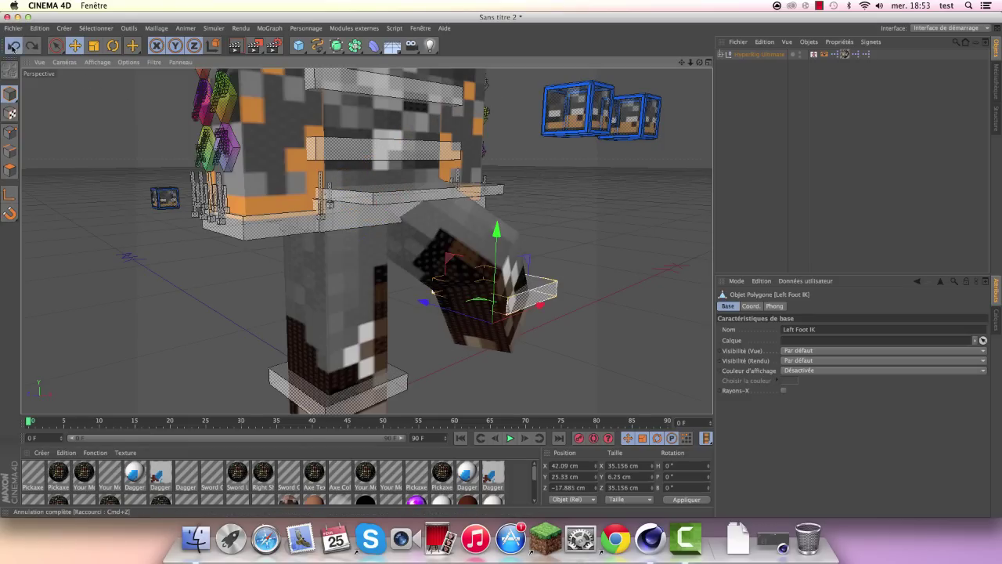
{"action": "left_click", "coordinate": [12, 45]}
{"action": "left_click", "coordinate": [12, 46]}
{"action": "left_click", "coordinate": [10, 47]}
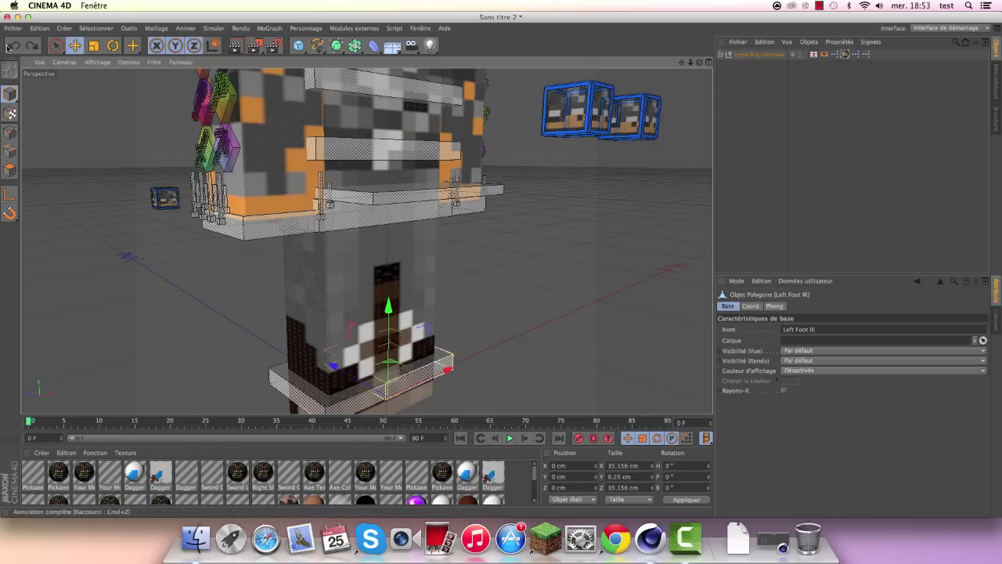
{"action": "left_click", "coordinate": [502, 251]}
Step: Test-bend the right leg, then raise the right arm via its IK control and orbit to inspect
{"action": "left_click", "coordinate": [321, 411]}
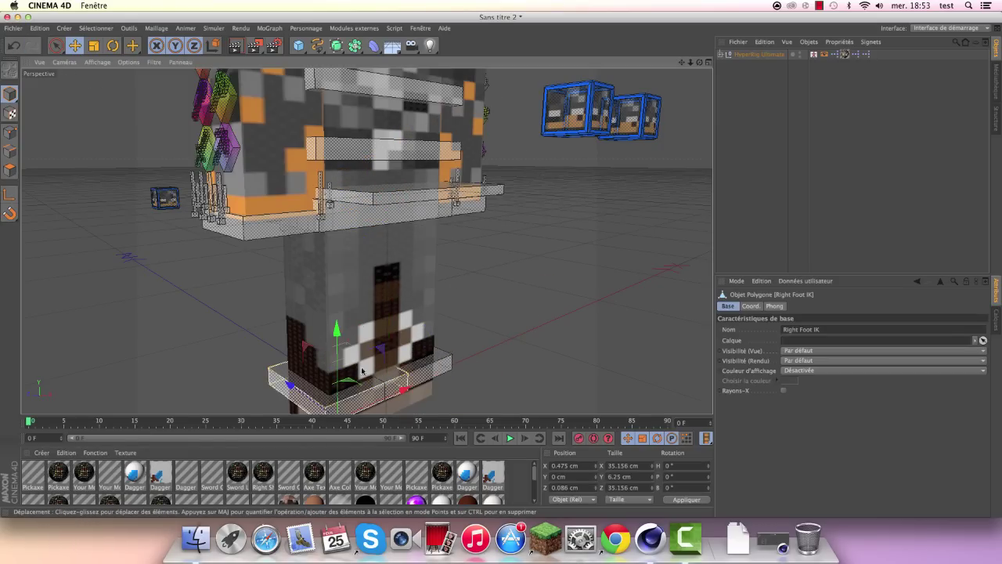
{"action": "left_click_drag", "start_coordinate": [385, 355], "coordinate": [316, 300]}
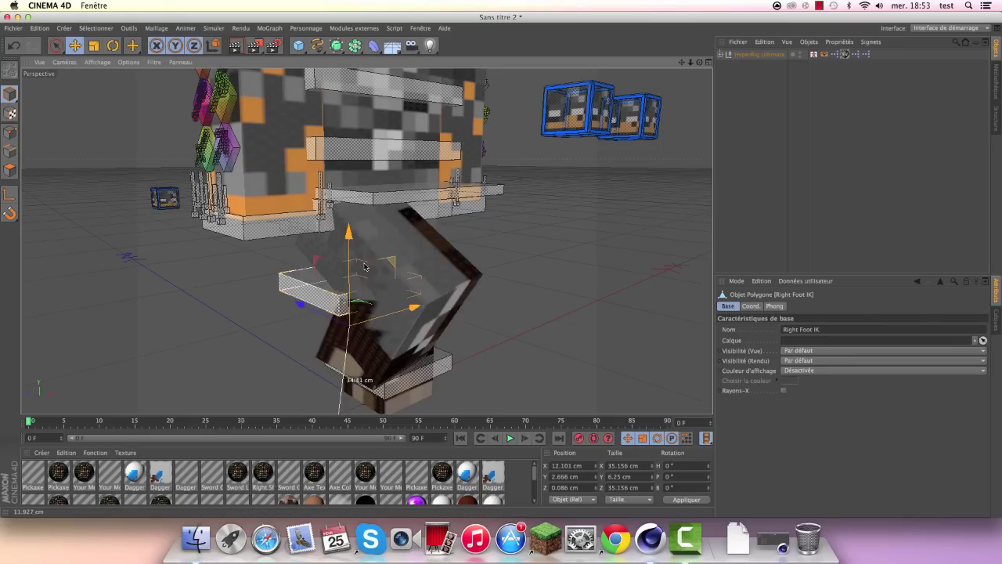
{"action": "left_click", "coordinate": [13, 47]}
{"action": "left_click", "coordinate": [274, 232]}
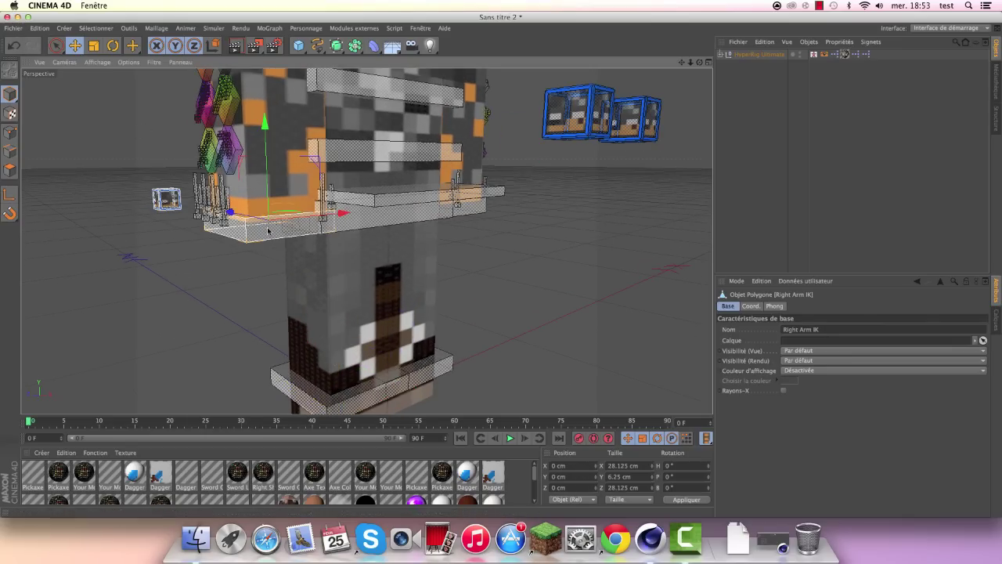
{"action": "scroll", "coordinate": [268, 231], "scroll_direction": "down", "scroll_amount": 5}
{"action": "mouse_move", "coordinate": [360, 216]}
{"action": "left_mouse_down"}
{"action": "mouse_move", "coordinate": [327, 165]}
{"action": "mouse_move", "coordinate": [339, 190]}
{"action": "left_mouse_up"}
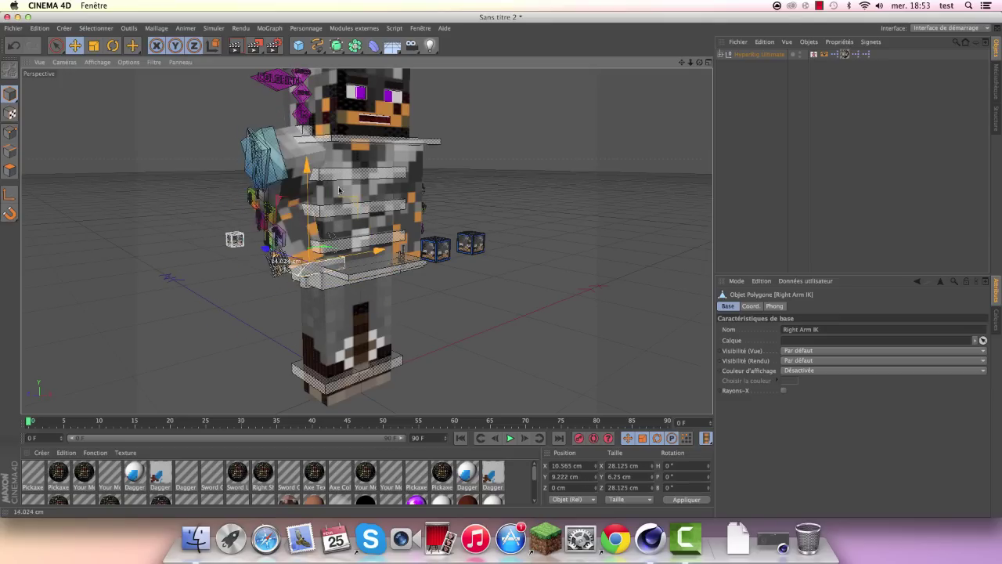
{"action": "mouse_move", "coordinate": [339, 190]}
{"action": "left_mouse_down"}
{"action": "mouse_move", "coordinate": [329, 205]}
{"action": "mouse_move", "coordinate": [336, 217]}
{"action": "left_mouse_up"}
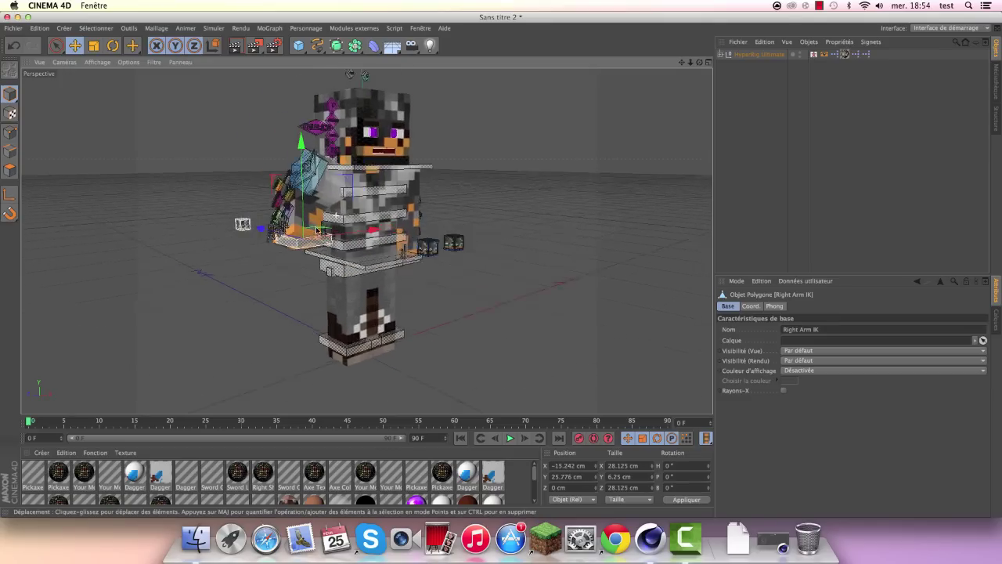
{"action": "scroll", "coordinate": [317, 229], "scroll_direction": "up", "scroll_amount": 5}
{"action": "mouse_move", "coordinate": [676, 91]}
{"action": "left_mouse_down", "text": "alt"}
{"action": "mouse_move", "coordinate": [366, 240]}
{"action": "mouse_move", "coordinate": [431, 165]}
{"action": "left_mouse_up", "text": "alt"}
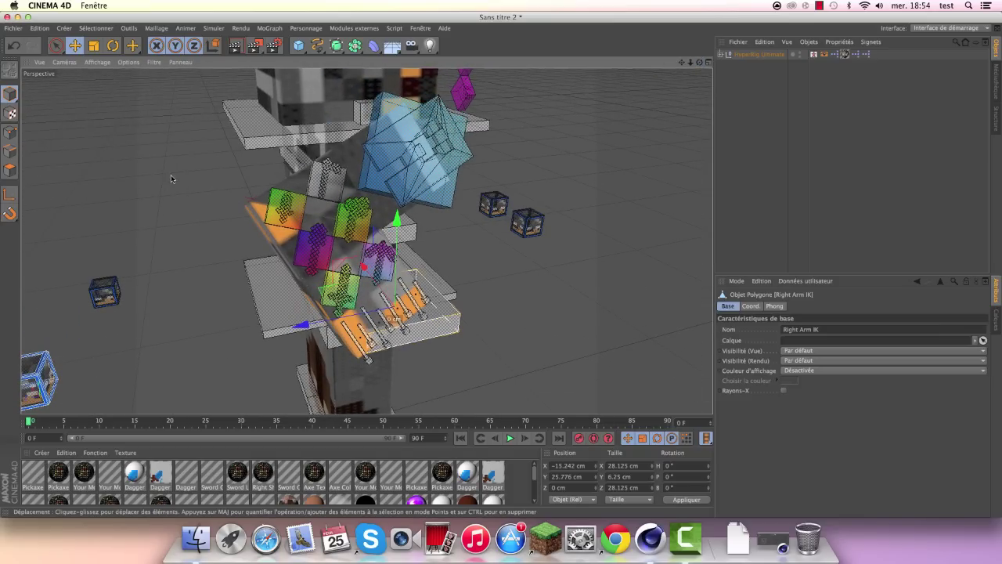
{"action": "left_click_drag", "start_coordinate": [171, 179], "coordinate": [474, 215], "text": "alt"}
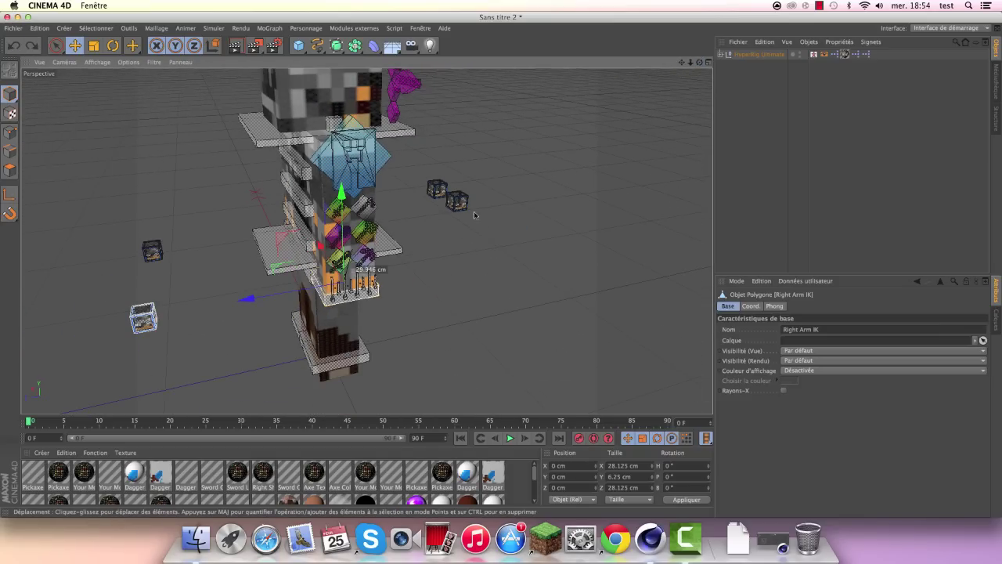
{"action": "left_click", "coordinate": [474, 215]}
Step: Bend the right arm upward again, then undo until the character is back at rest
{"action": "scroll", "coordinate": [239, 160], "scroll_direction": "up", "scroll_amount": 2}
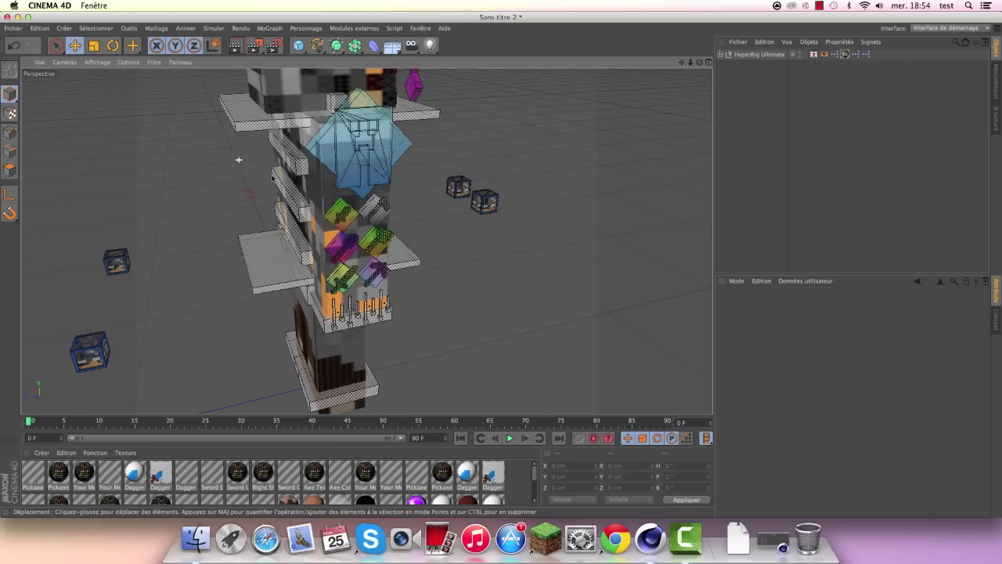
{"action": "left_click", "coordinate": [312, 329]}
{"action": "left_click_drag", "start_coordinate": [251, 313], "coordinate": [263, 243]}
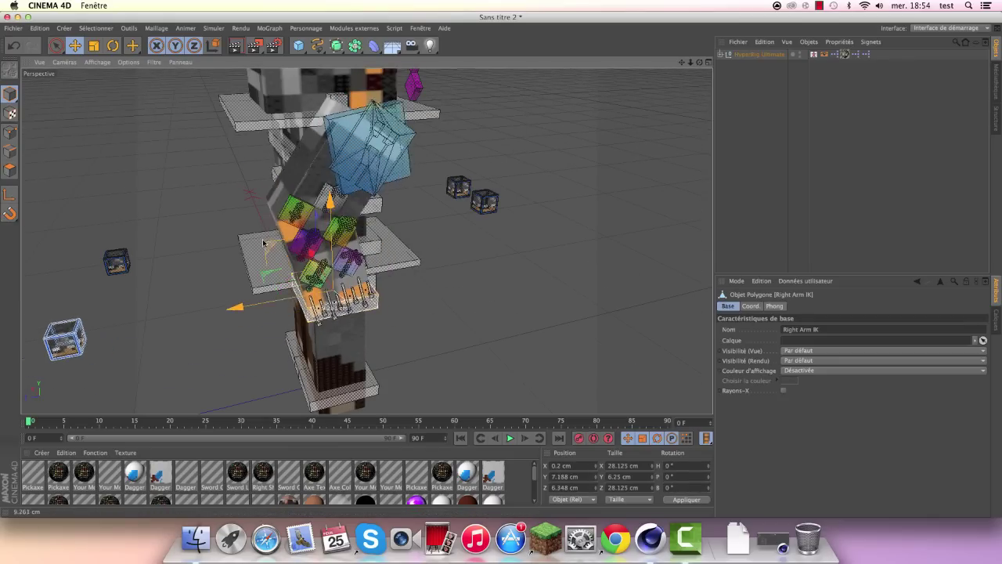
{"action": "left_click", "coordinate": [18, 53]}
{"action": "left_click", "coordinate": [17, 52]}
{"action": "left_click", "coordinate": [17, 53]}
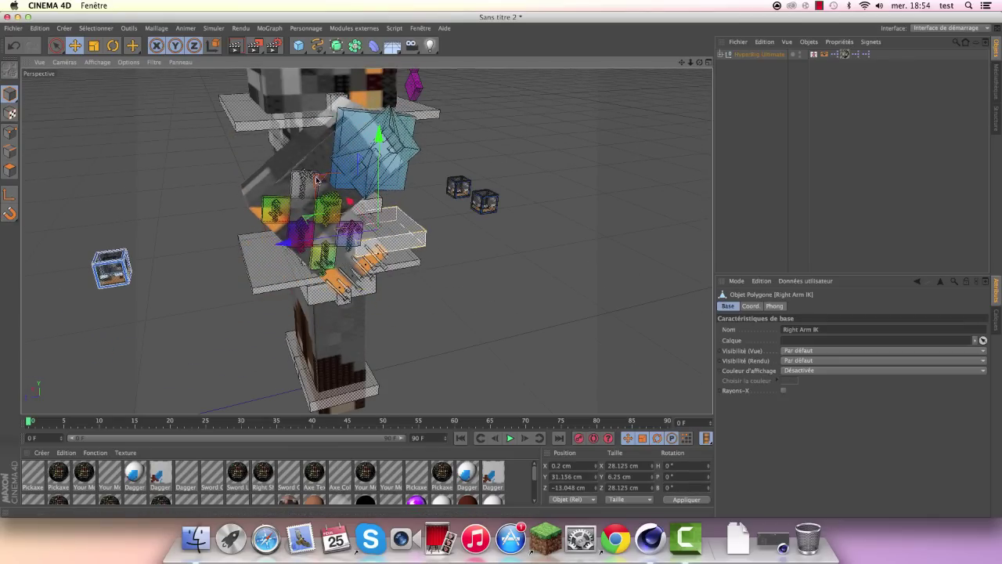
{"action": "left_click", "coordinate": [17, 52]}
{"action": "left_click_drag", "start_coordinate": [699, 62], "coordinate": [429, 191]}
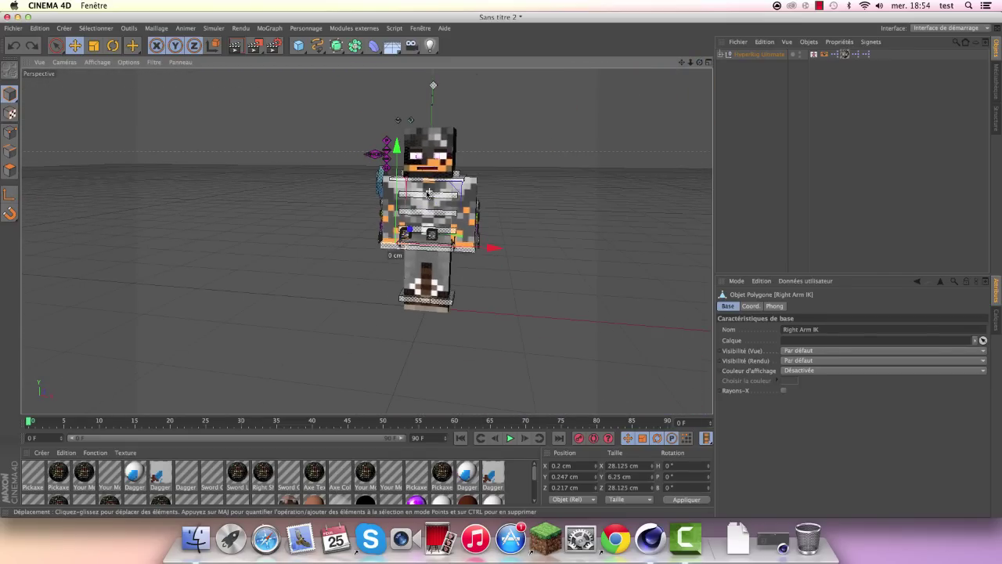
{"action": "scroll", "coordinate": [422, 196], "scroll_direction": "up", "scroll_amount": 2}
{"action": "scroll", "coordinate": [405, 204], "scroll_direction": "down", "scroll_amount": 2}
{"action": "scroll", "coordinate": [403, 205], "scroll_direction": "up", "scroll_amount": 4}
{"action": "scroll", "coordinate": [411, 213], "scroll_direction": "up", "scroll_amount": 2}
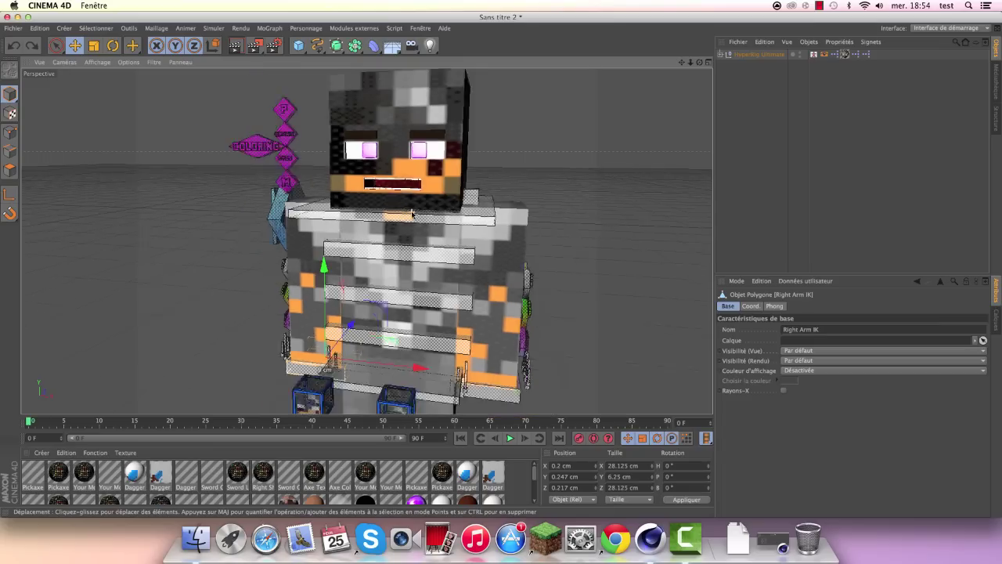
{"action": "scroll", "coordinate": [412, 213], "scroll_direction": "down", "scroll_amount": 3}
{"action": "scroll", "coordinate": [439, 235], "scroll_direction": "up", "scroll_amount": 2}
{"action": "scroll", "coordinate": [455, 247], "scroll_direction": "up", "scroll_amount": 3}
{"action": "left_click", "coordinate": [458, 249]}
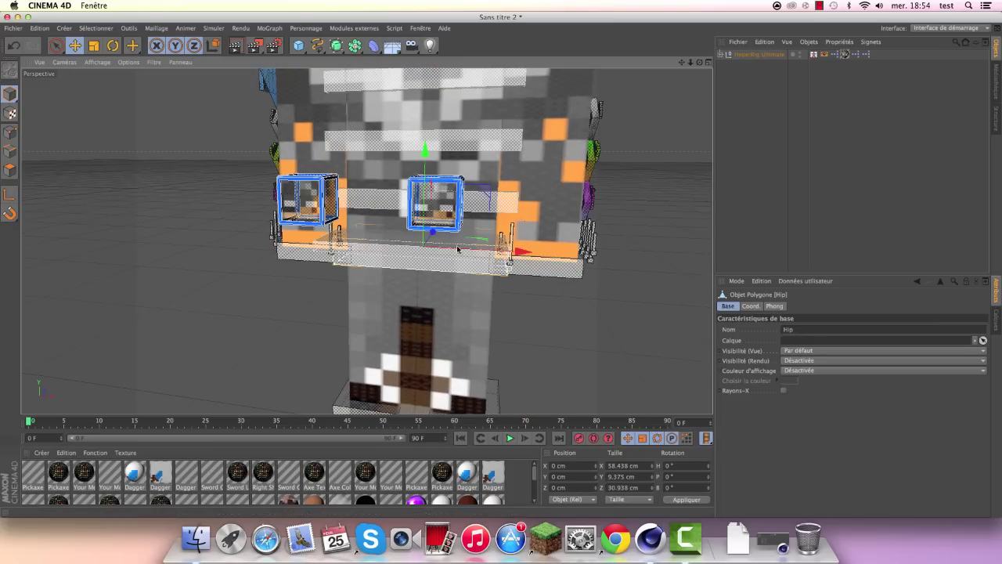
{"action": "left_click_drag", "start_coordinate": [421, 204], "coordinate": [428, 255]}
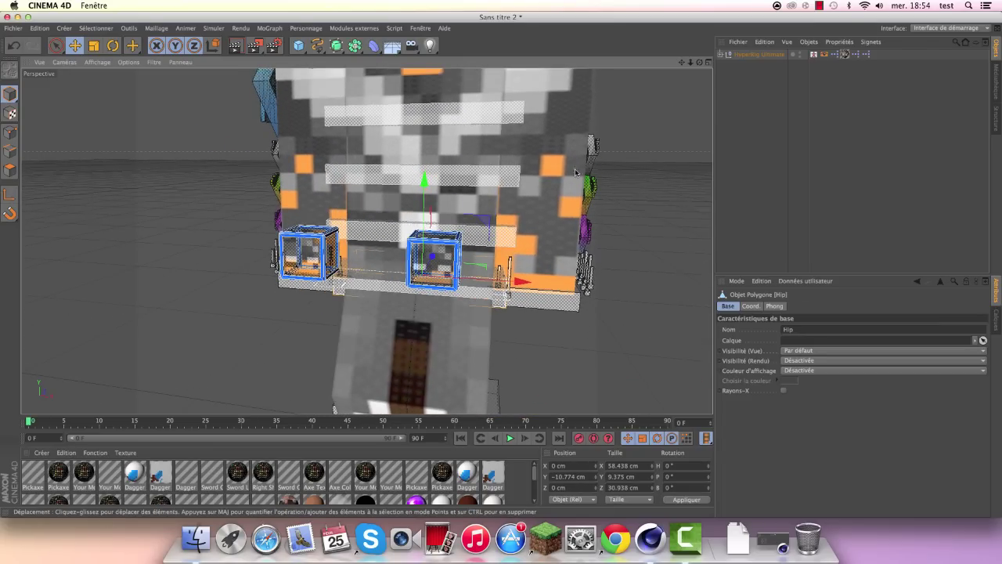
{"action": "left_click", "coordinate": [116, 47]}
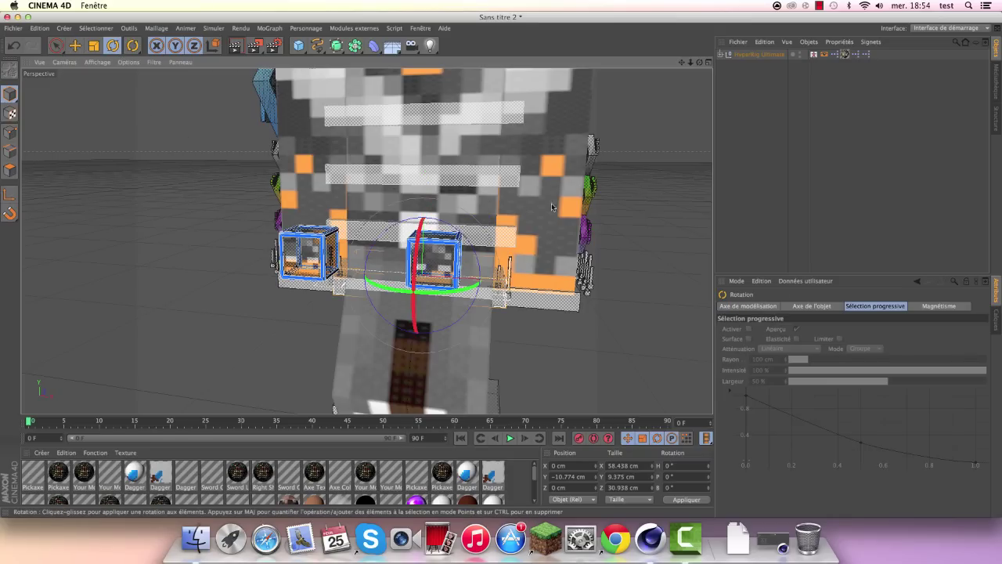
{"action": "mouse_move", "coordinate": [422, 251]}
{"action": "left_mouse_down"}
{"action": "mouse_move", "coordinate": [407, 249]}
{"action": "mouse_move", "coordinate": [474, 182]}
{"action": "left_mouse_up"}
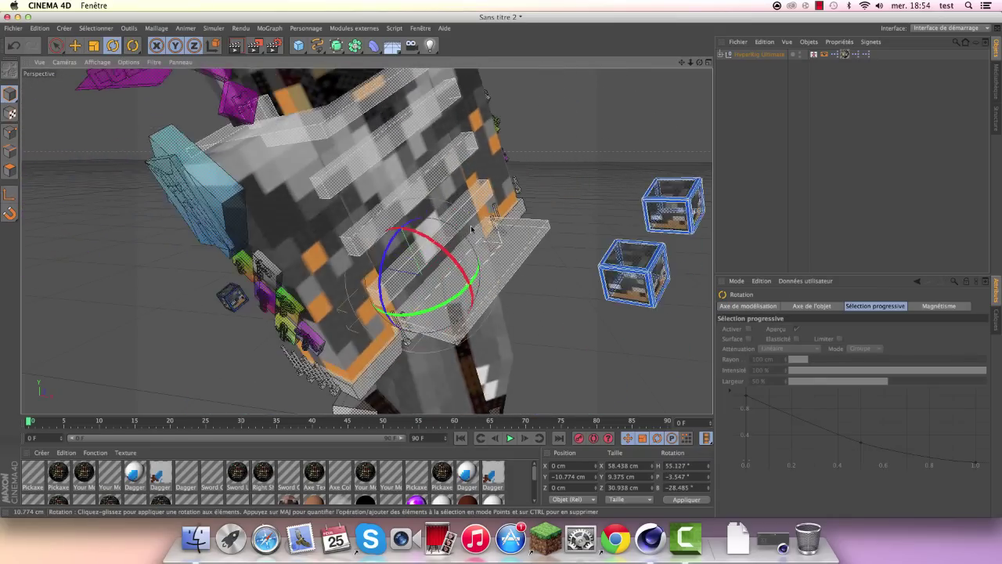
{"action": "left_click", "coordinate": [57, 47]}
{"action": "left_click", "coordinate": [60, 46]}
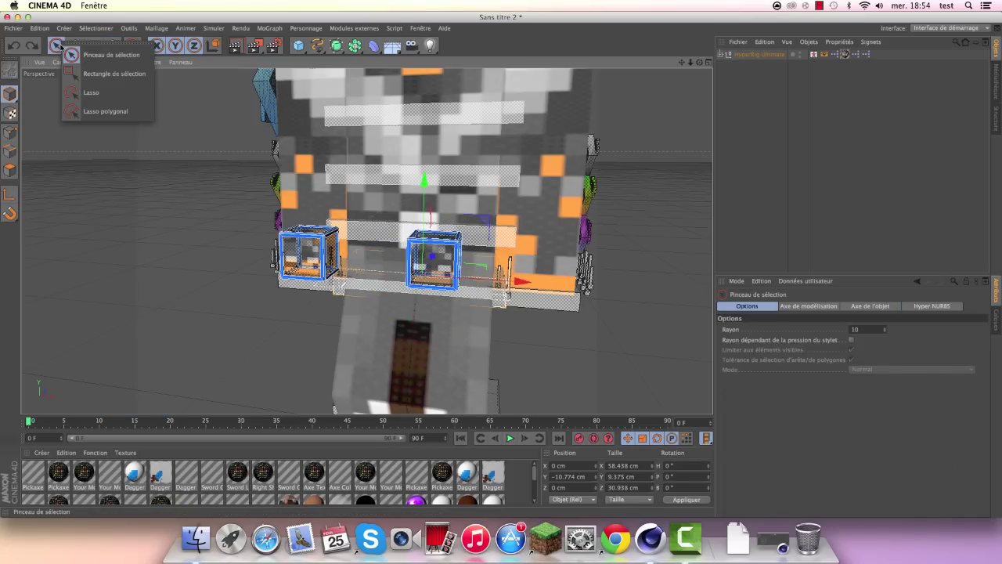
{"action": "left_click", "coordinate": [75, 45]}
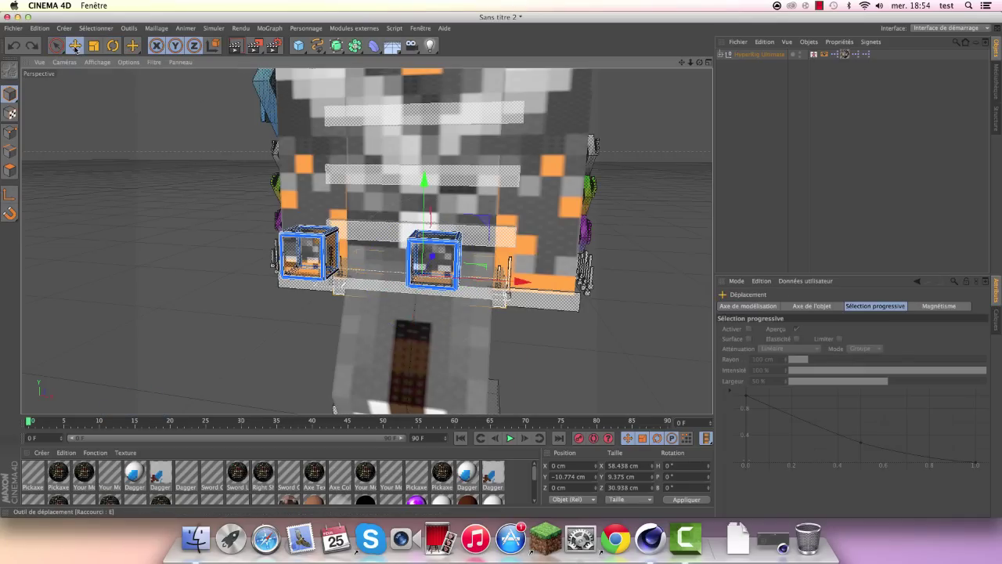
{"action": "left_click", "coordinate": [58, 47]}
{"action": "scroll", "coordinate": [380, 126], "scroll_direction": "down", "scroll_amount": 3}
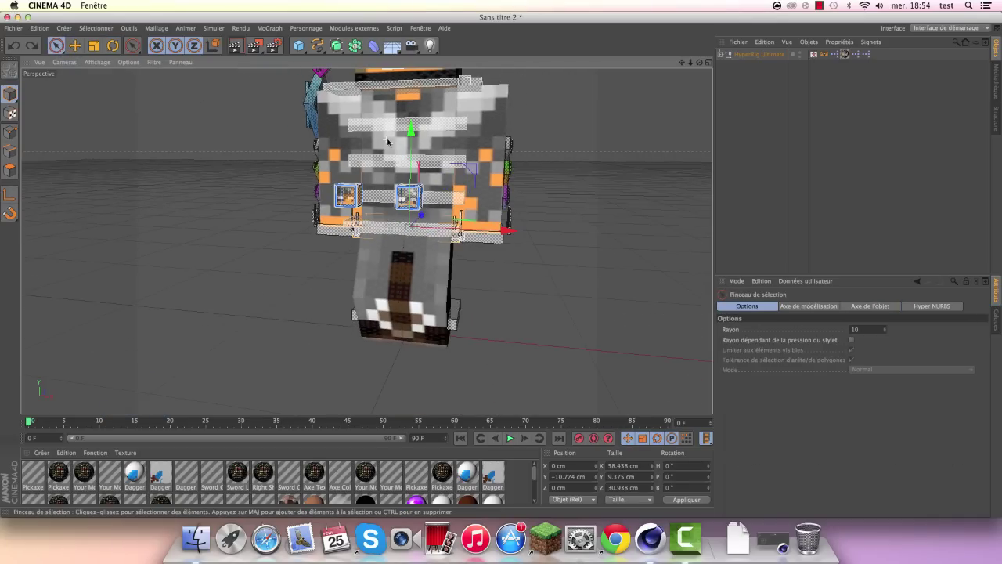
{"action": "mouse_move", "coordinate": [553, 171]}
{"action": "left_mouse_down", "text": "alt"}
{"action": "mouse_move", "coordinate": [439, 188]}
{"action": "mouse_move", "coordinate": [352, 233]}
{"action": "left_mouse_up", "text": "alt"}
{"action": "scroll", "coordinate": [350, 233], "scroll_direction": "up", "scroll_amount": 3}
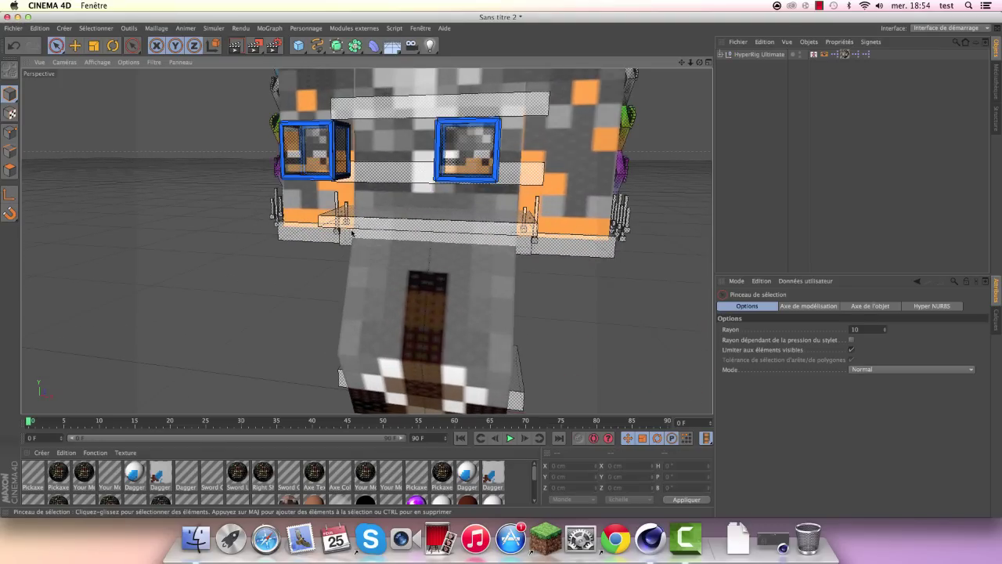
{"action": "left_click", "coordinate": [350, 234]}
{"action": "scroll", "coordinate": [442, 160], "scroll_direction": "down", "scroll_amount": 2}
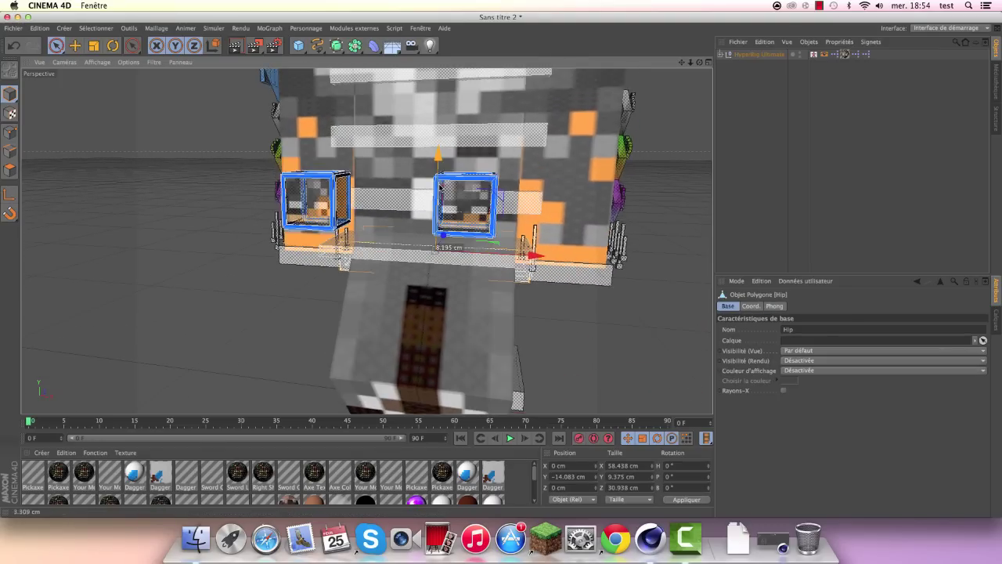
{"action": "left_click_drag", "start_coordinate": [441, 160], "coordinate": [441, 139], "text": "alt"}
{"action": "scroll", "coordinate": [284, 113], "scroll_direction": "down", "scroll_amount": 3}
Step: Slide the Left Foot IK control sideways as a test, then undo it and earlier rig changes
{"action": "scroll", "coordinate": [283, 114], "scroll_direction": "up", "scroll_amount": 3}
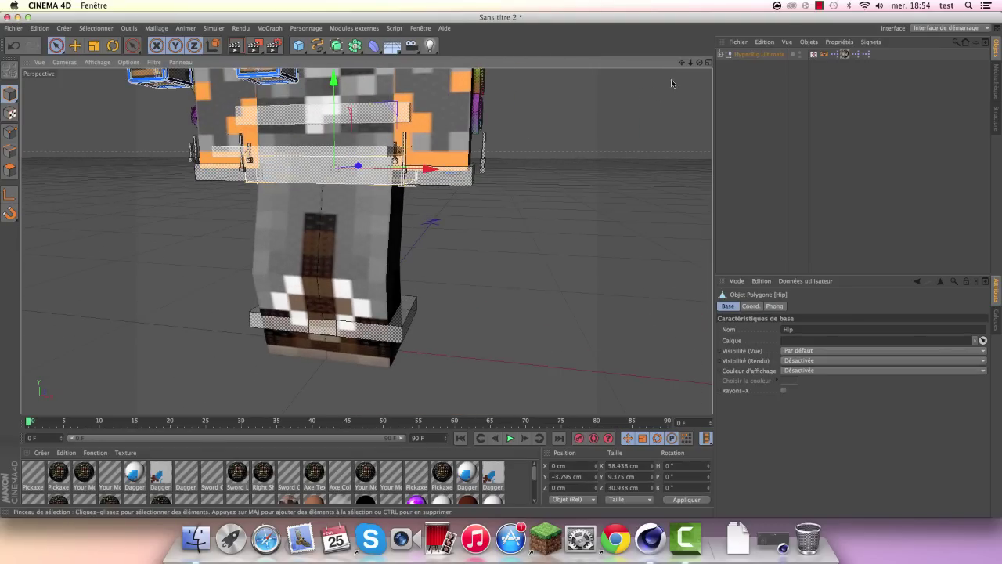
{"action": "left_click_drag", "start_coordinate": [576, 227], "coordinate": [500, 267], "text": "alt"}
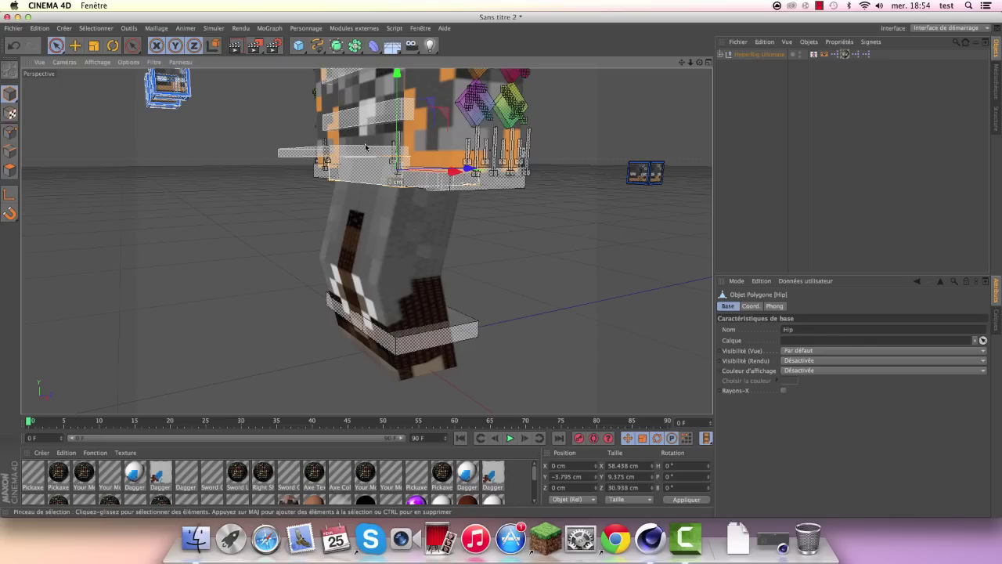
{"action": "left_click", "coordinate": [442, 328]}
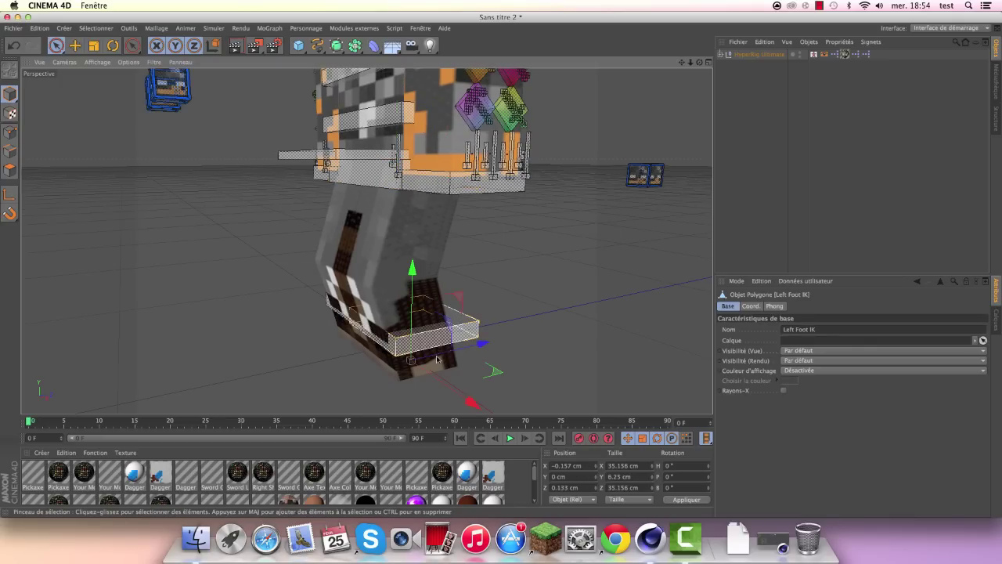
{"action": "left_click_drag", "start_coordinate": [447, 387], "coordinate": [466, 404]}
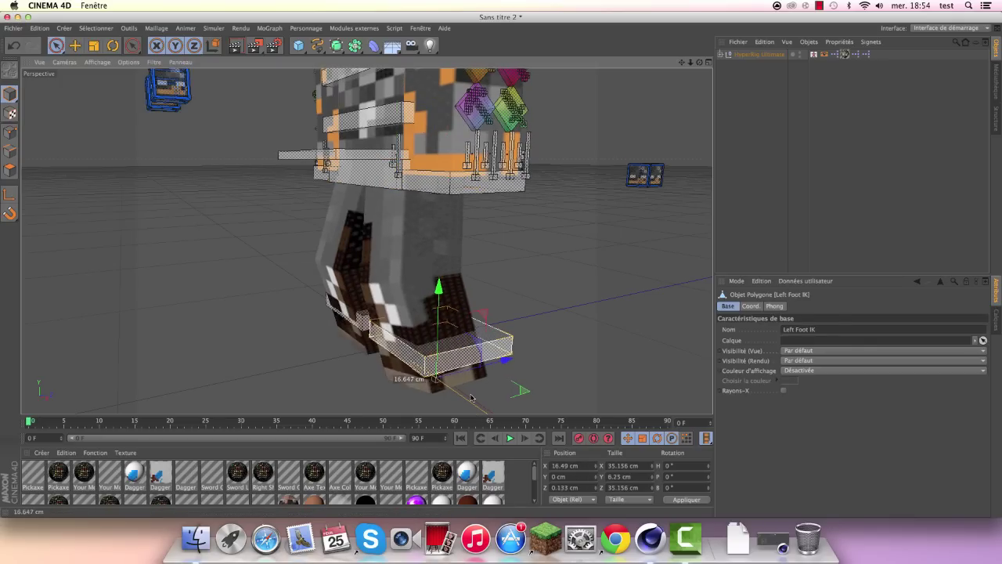
{"action": "left_click", "coordinate": [17, 47]}
{"action": "left_click", "coordinate": [17, 48]}
{"action": "left_click", "coordinate": [17, 48]}
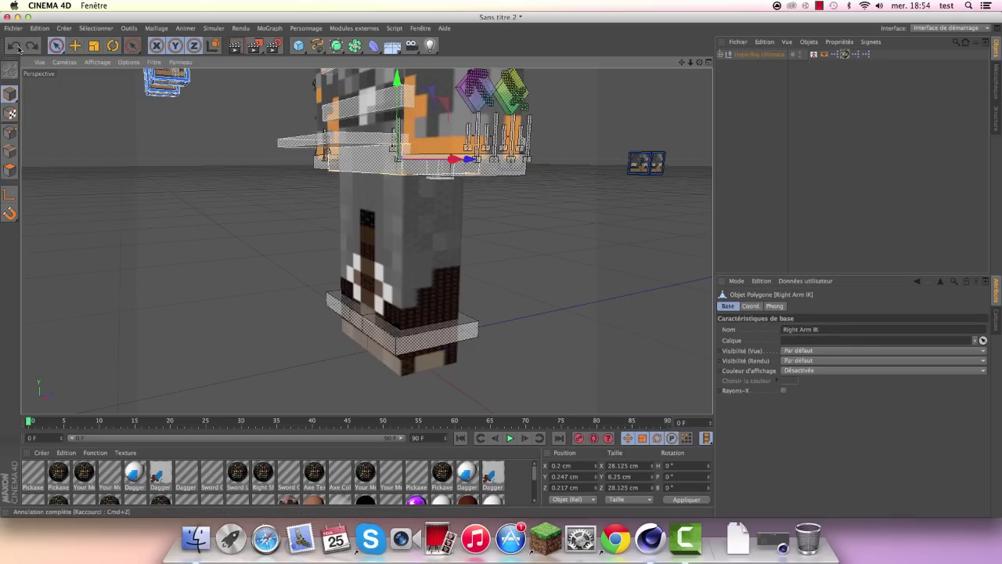
{"action": "left_click", "coordinate": [17, 47]}
{"action": "key", "text": "super+z"}
{"action": "left_click_drag", "start_coordinate": [225, 231], "coordinate": [501, 267], "text": "alt"}
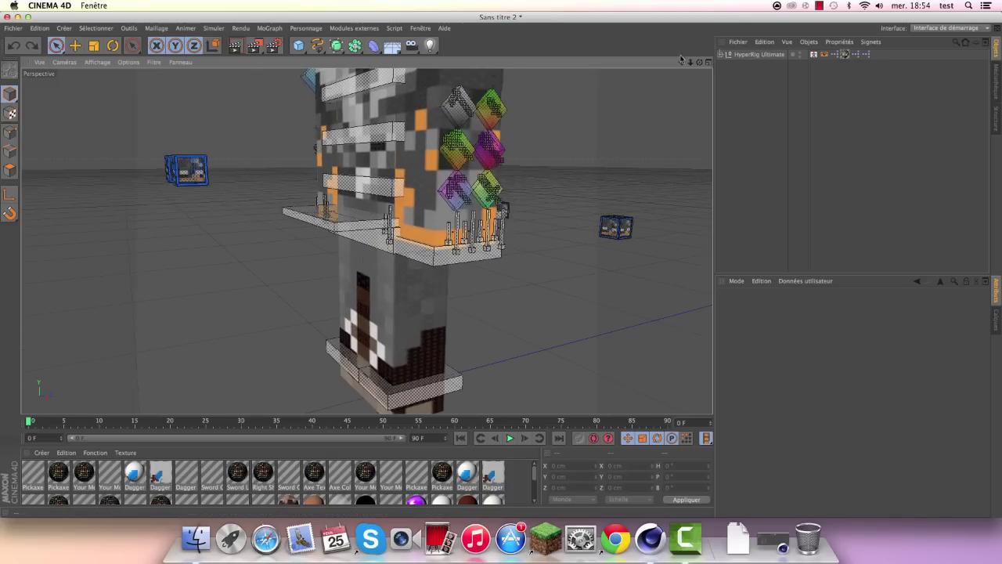
Step: Rotate the Rotation control to tilt the upper body, undo, then tilt it again (P 13.087°)
{"action": "left_click", "coordinate": [313, 227]}
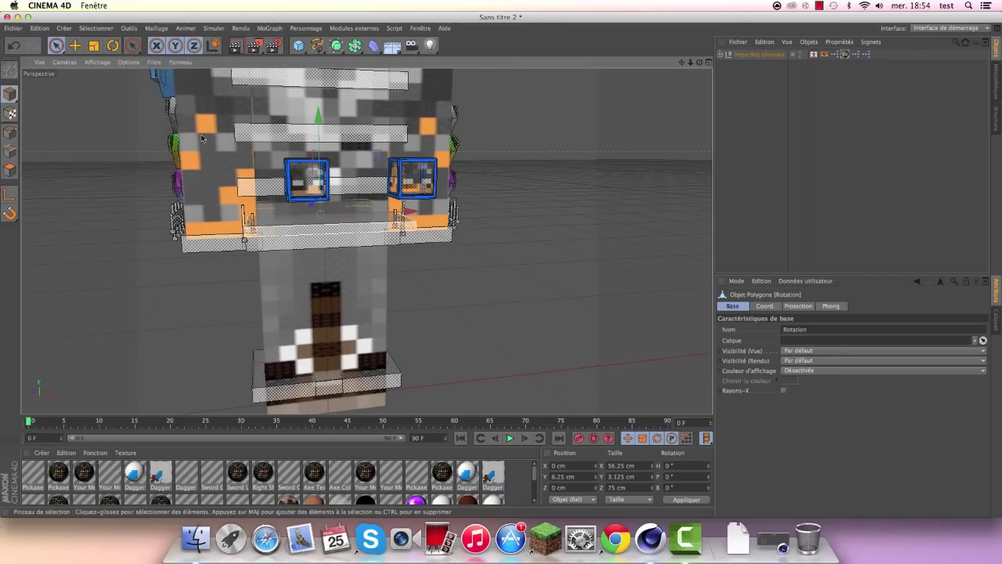
{"action": "left_click", "coordinate": [113, 45]}
{"action": "scroll", "coordinate": [409, 275], "scroll_direction": "down", "scroll_amount": 3}
{"action": "mouse_move", "coordinate": [360, 282]}
{"action": "left_mouse_down"}
{"action": "mouse_move", "coordinate": [359, 252]}
{"action": "mouse_move", "coordinate": [185, 133]}
{"action": "left_mouse_up"}
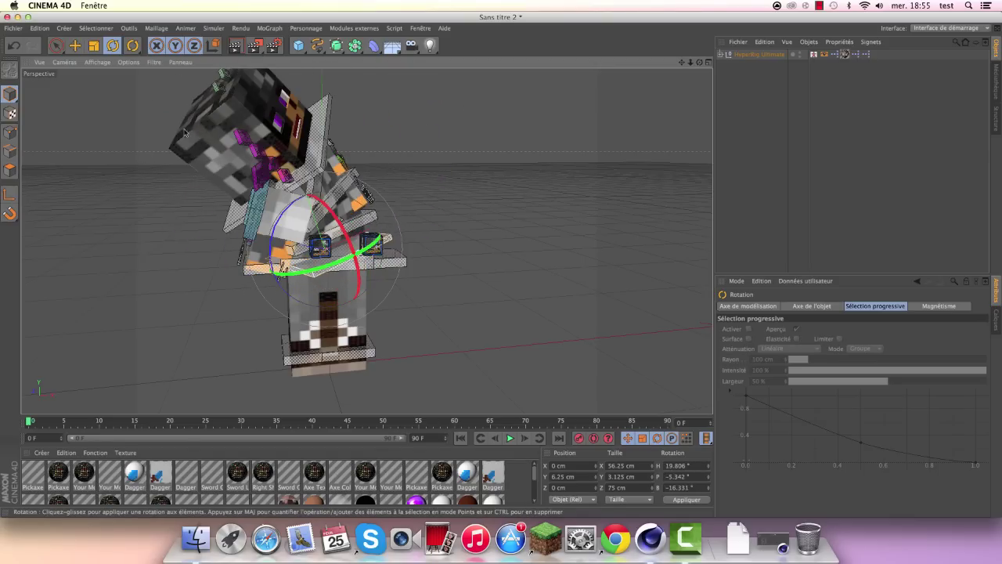
{"action": "left_click", "coordinate": [13, 46]}
{"action": "scroll", "coordinate": [585, 267], "scroll_direction": "up", "scroll_amount": 5}
{"action": "scroll", "coordinate": [585, 266], "scroll_direction": "up", "scroll_amount": 3}
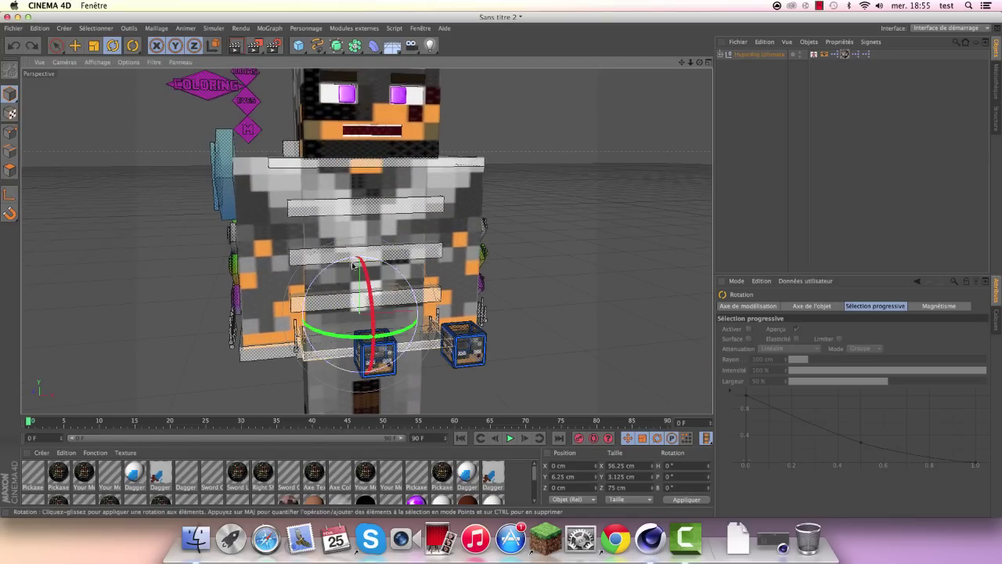
{"action": "mouse_move", "coordinate": [377, 307]}
{"action": "left_mouse_down"}
{"action": "mouse_move", "coordinate": [390, 306]}
{"action": "mouse_move", "coordinate": [400, 206]}
{"action": "mouse_move", "coordinate": [379, 244]}
{"action": "left_mouse_up"}
{"action": "left_click", "coordinate": [392, 304]}
Step: Undo the two upper-body rotation steps so the character stands upright
{"action": "left_click", "coordinate": [52, 47]}
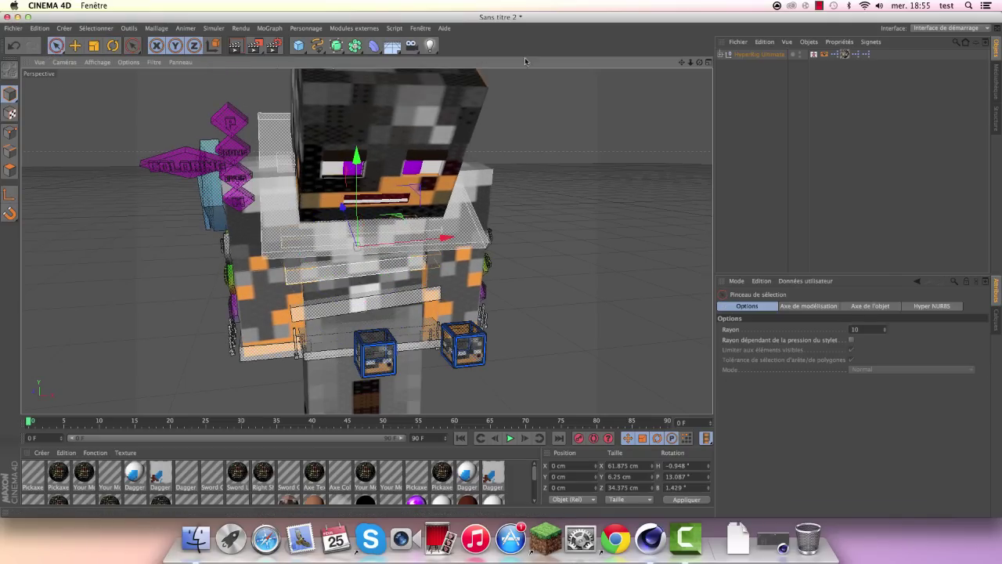
{"action": "left_click_drag", "start_coordinate": [697, 65], "coordinate": [690, 63]}
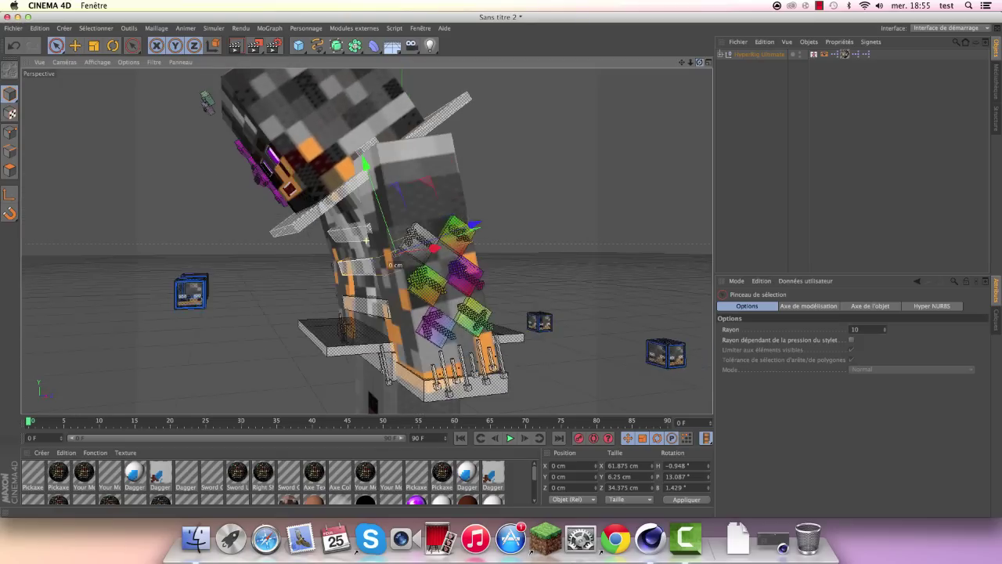
{"action": "left_click", "coordinate": [11, 45]}
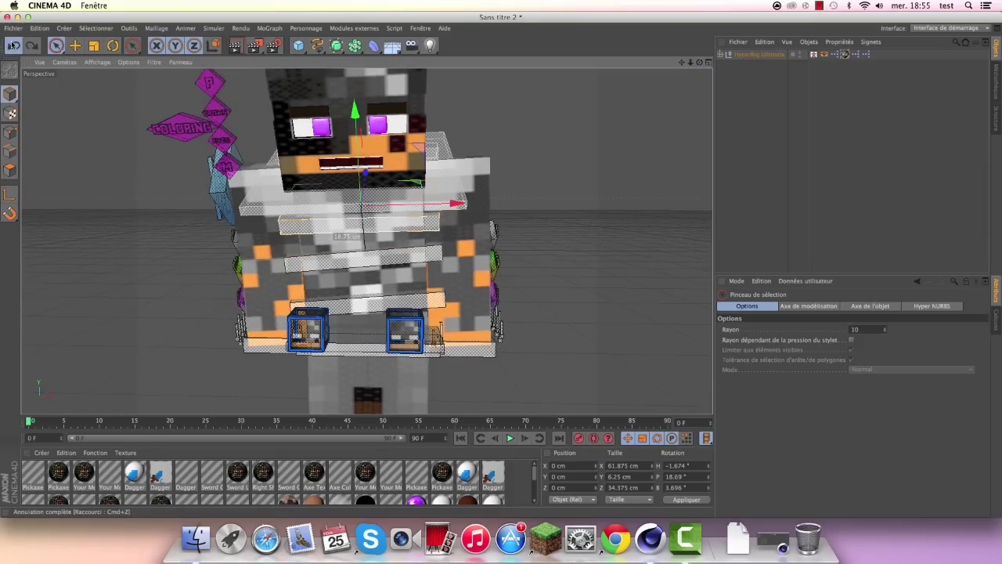
{"action": "left_click", "coordinate": [12, 45]}
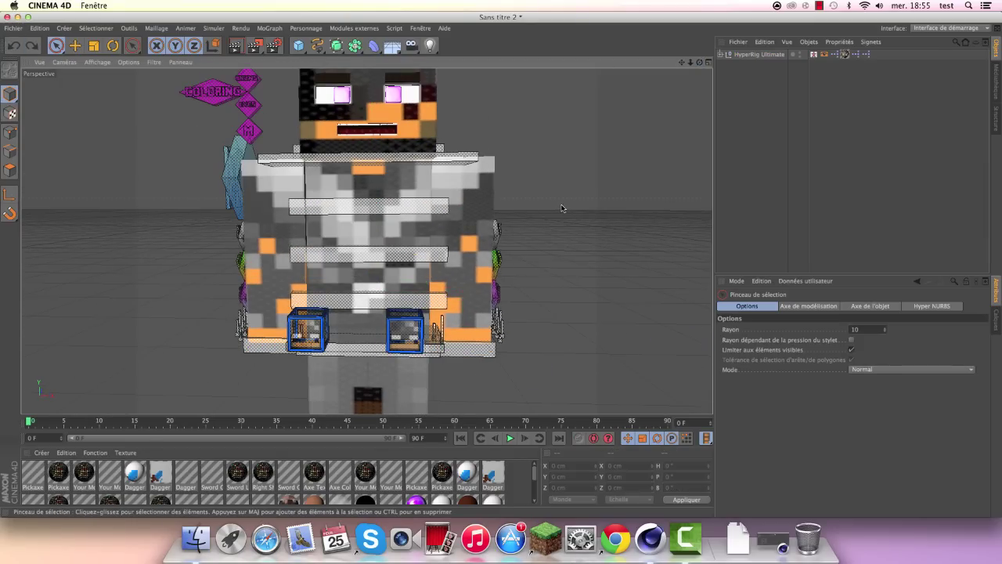
{"action": "scroll", "coordinate": [561, 207], "scroll_direction": "down", "scroll_amount": 2}
{"action": "scroll", "coordinate": [404, 245], "scroll_direction": "up", "scroll_amount": 8}
Step: Select the Neck Control and switch to the Rotate tool
{"action": "left_click", "coordinate": [404, 246]}
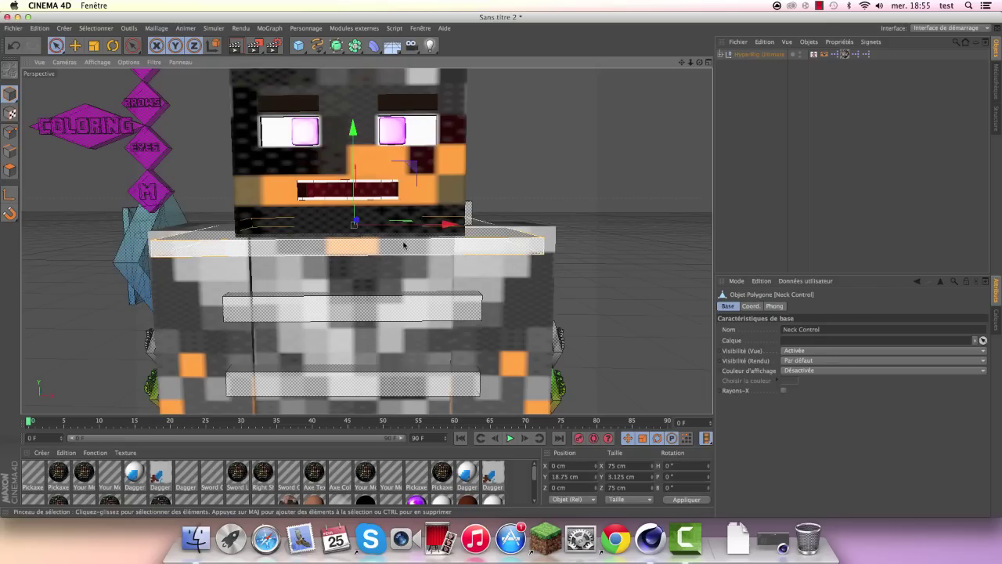
{"action": "left_click_drag", "start_coordinate": [699, 63], "coordinate": [499, 267]}
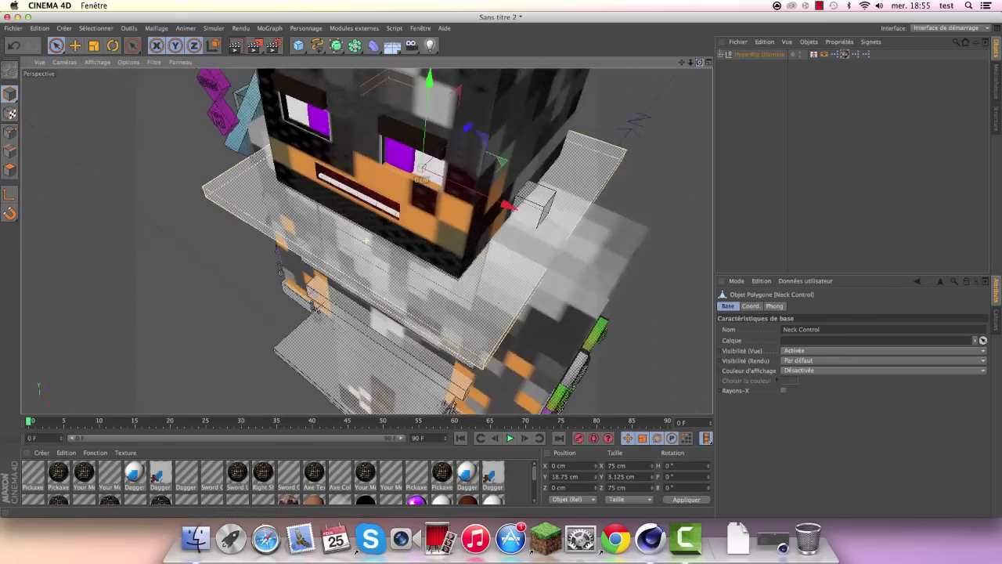
{"action": "scroll", "coordinate": [288, 208], "scroll_direction": "down", "scroll_amount": 3}
{"action": "scroll", "coordinate": [326, 151], "scroll_direction": "up", "scroll_amount": 3}
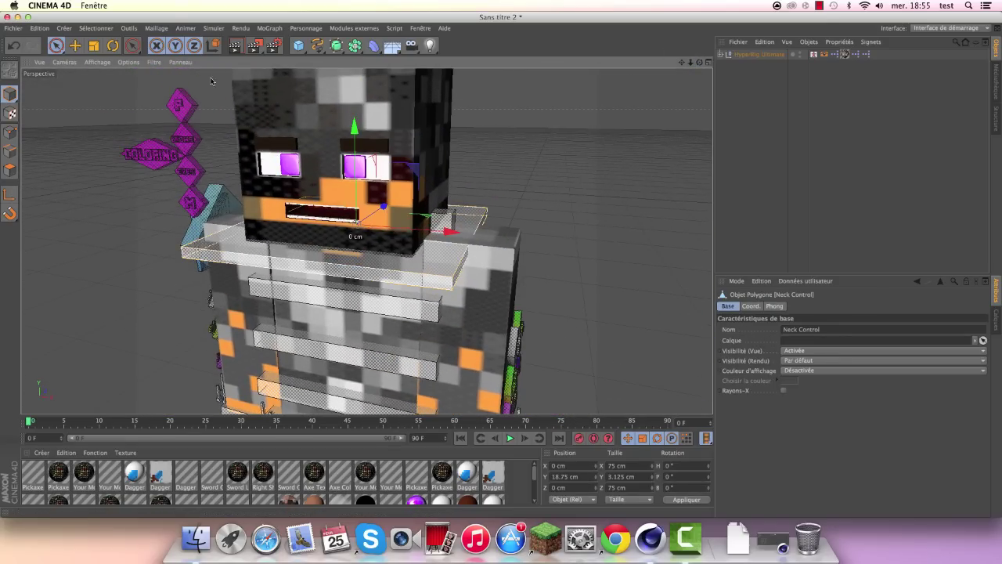
{"action": "left_click", "coordinate": [114, 46]}
{"action": "scroll", "coordinate": [368, 219], "scroll_direction": "down", "scroll_amount": 3}
{"action": "scroll", "coordinate": [368, 219], "scroll_direction": "down", "scroll_amount": 1}
{"action": "scroll", "coordinate": [384, 223], "scroll_direction": "up", "scroll_amount": 2}
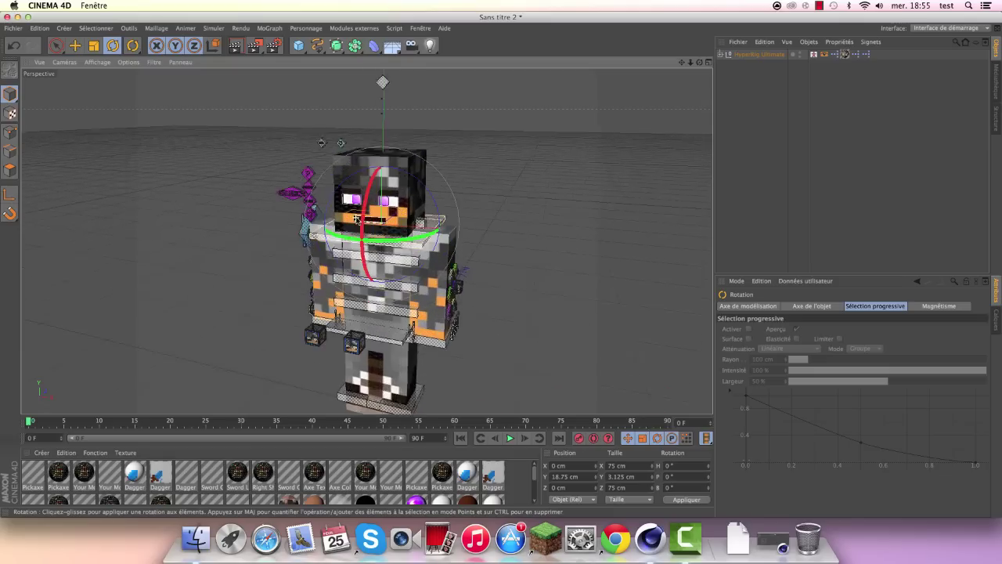
{"action": "scroll", "coordinate": [394, 227], "scroll_direction": "up", "scroll_amount": 2}
{"action": "mouse_move", "coordinate": [394, 222]}
{"action": "left_mouse_down"}
{"action": "mouse_move", "coordinate": [372, 270]}
{"action": "mouse_move", "coordinate": [221, 173]}
{"action": "left_mouse_up"}
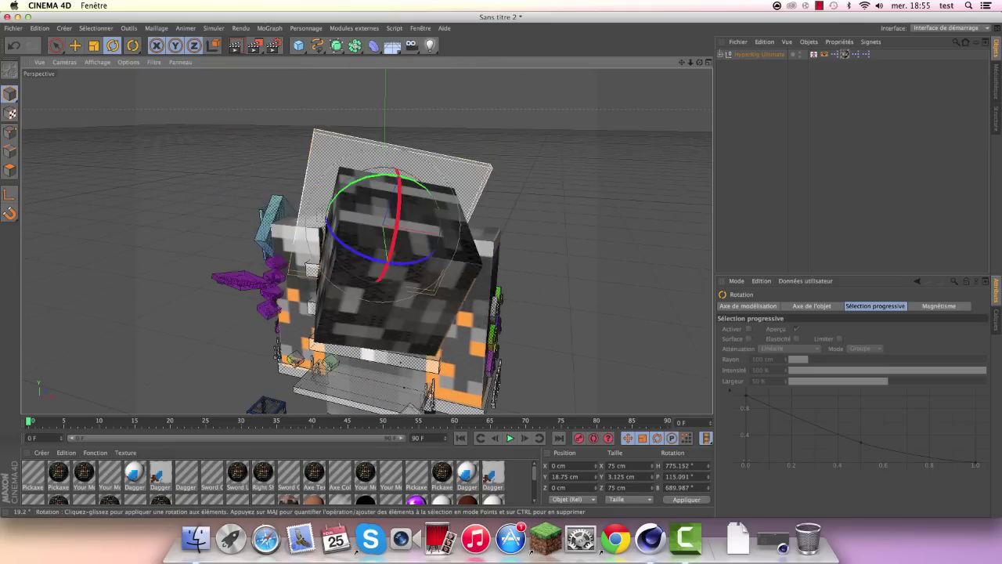
{"action": "left_click_drag", "start_coordinate": [221, 174], "coordinate": [225, 47]}
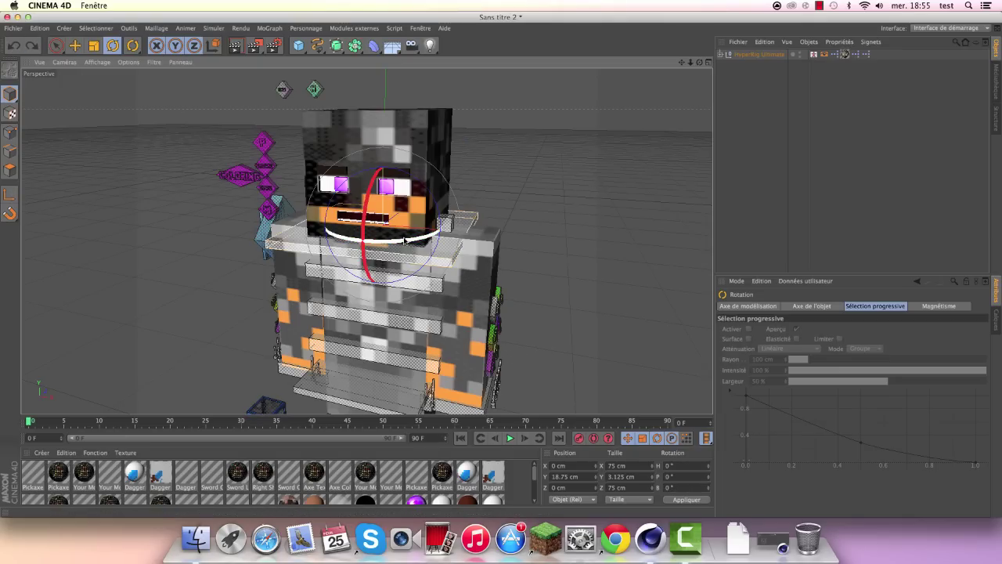
{"action": "mouse_move", "coordinate": [405, 240]}
{"action": "left_mouse_down"}
{"action": "mouse_move", "coordinate": [414, 237]}
{"action": "mouse_move", "coordinate": [376, 239]}
{"action": "mouse_move", "coordinate": [361, 201]}
{"action": "mouse_move", "coordinate": [441, 189]}
{"action": "left_mouse_up"}
{"action": "left_click_drag", "start_coordinate": [384, 239], "coordinate": [355, 185]}
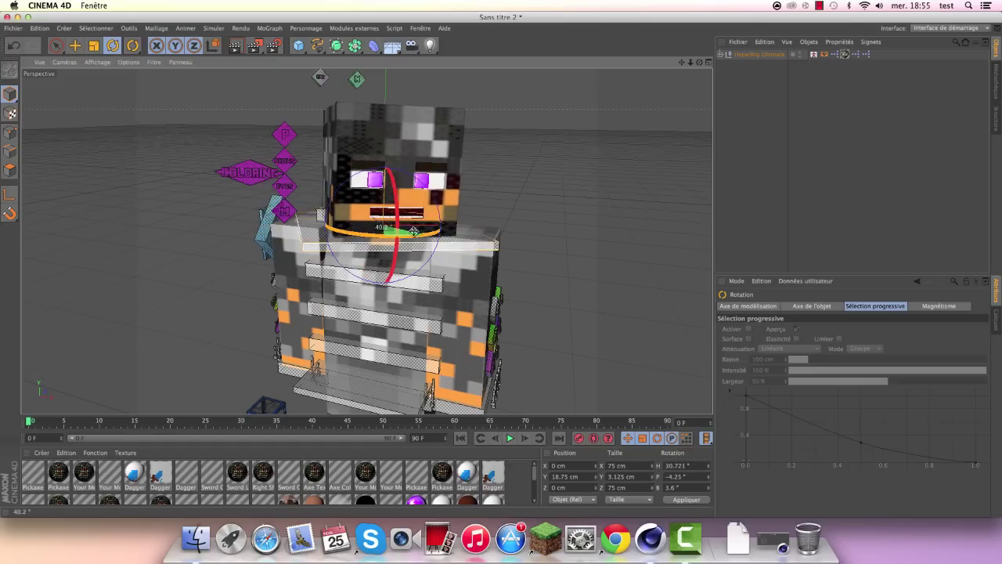
{"action": "left_click", "coordinate": [13, 45]}
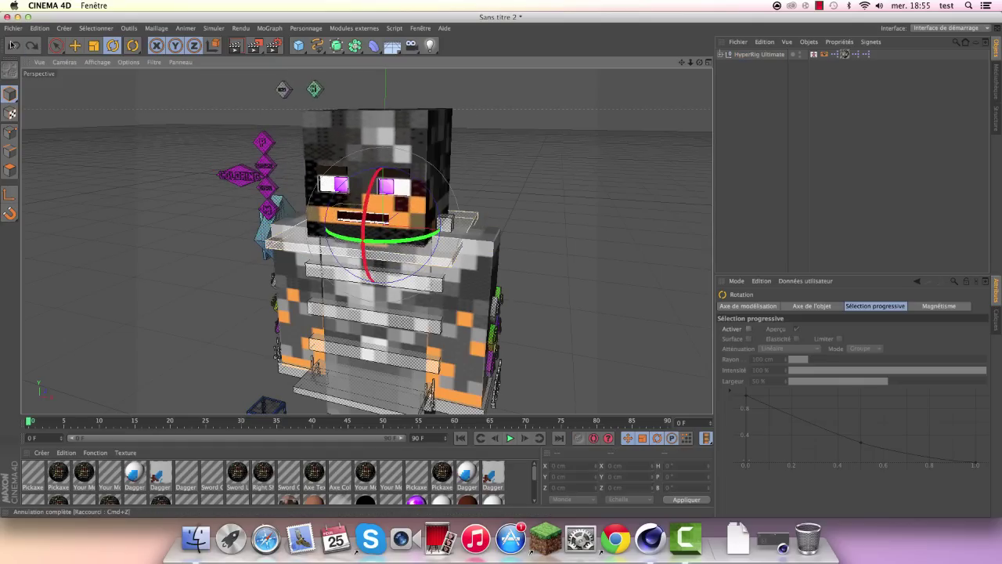
{"action": "key", "text": "ctrl+z"}
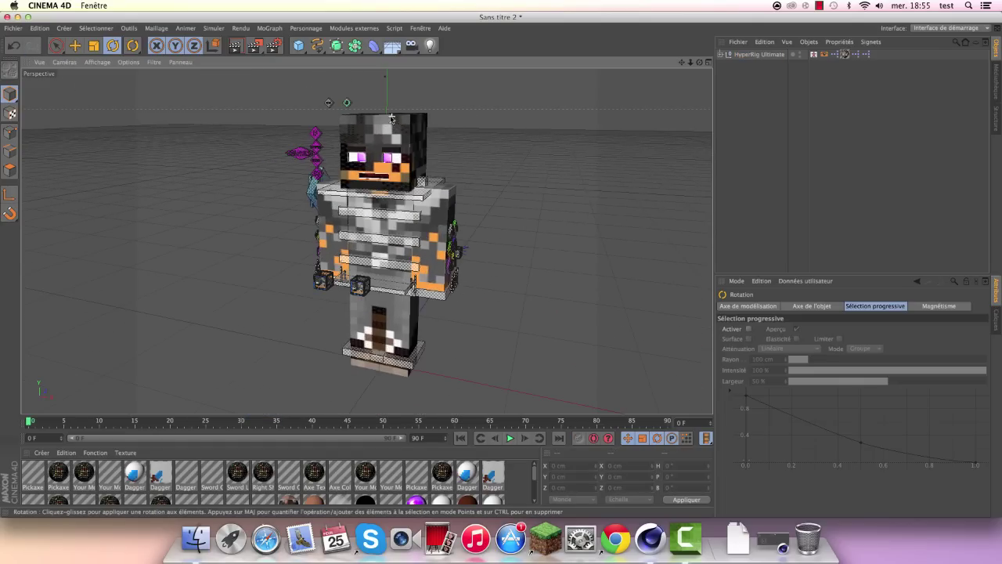
{"action": "left_click", "coordinate": [53, 47]}
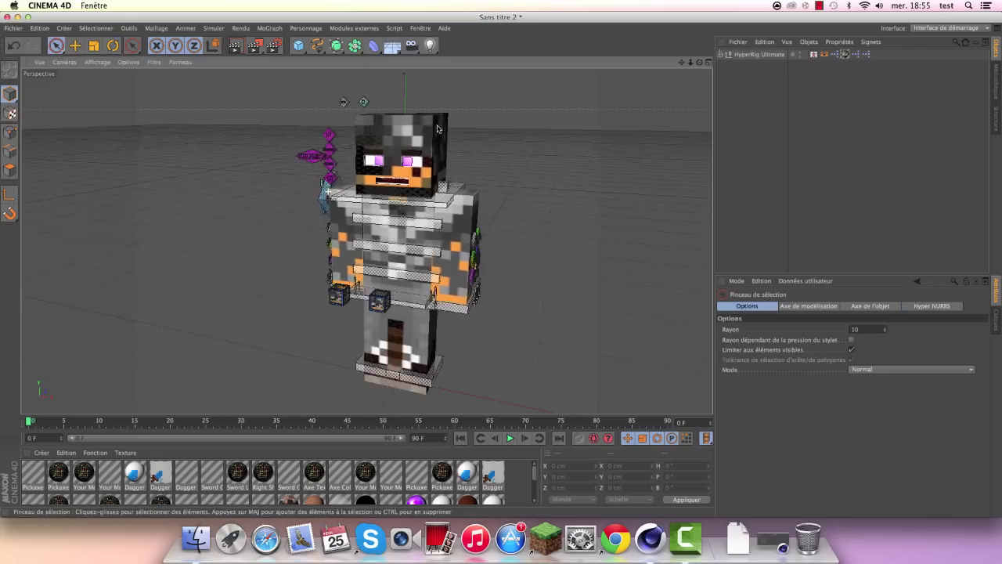
Step: Select the Left Leg Pole control and orbit in close on the character's legs
{"action": "scroll", "coordinate": [382, 173], "scroll_direction": "down", "scroll_amount": 3}
{"action": "scroll", "coordinate": [438, 172], "scroll_direction": "up", "scroll_amount": 3}
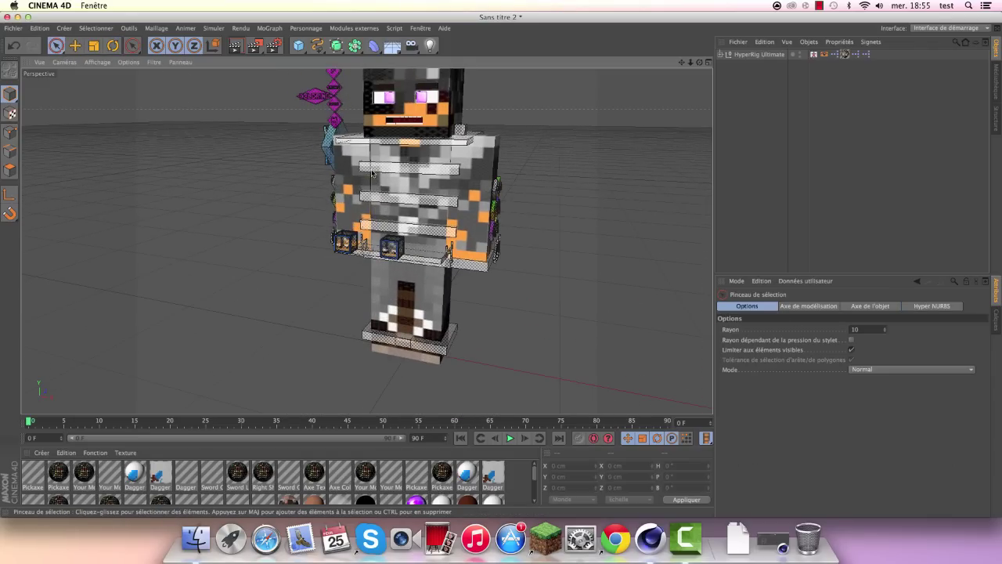
{"action": "scroll", "coordinate": [530, 130], "scroll_direction": "up", "scroll_amount": 2}
{"action": "scroll", "coordinate": [478, 180], "scroll_direction": "up", "scroll_amount": 2}
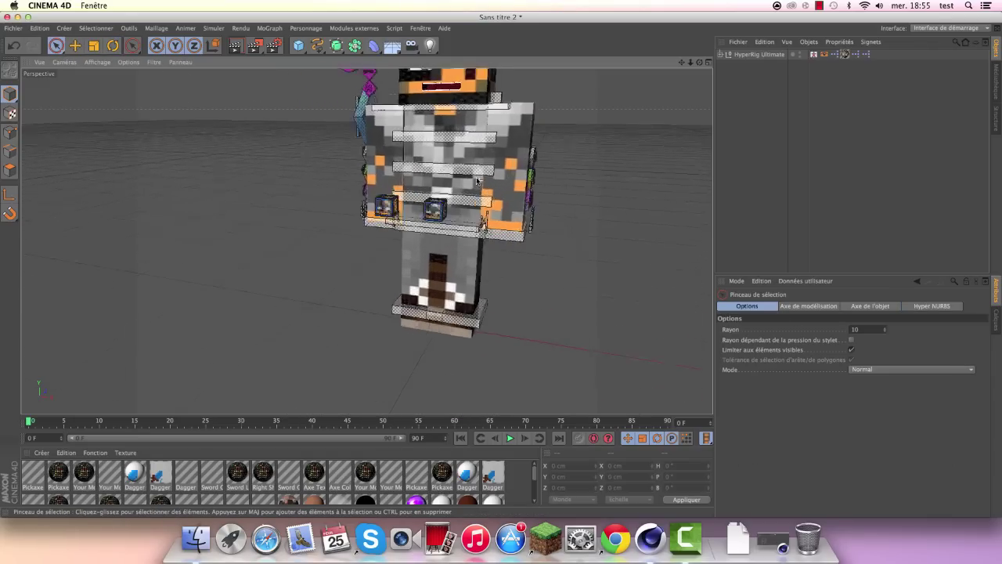
{"action": "left_click", "coordinate": [419, 226]}
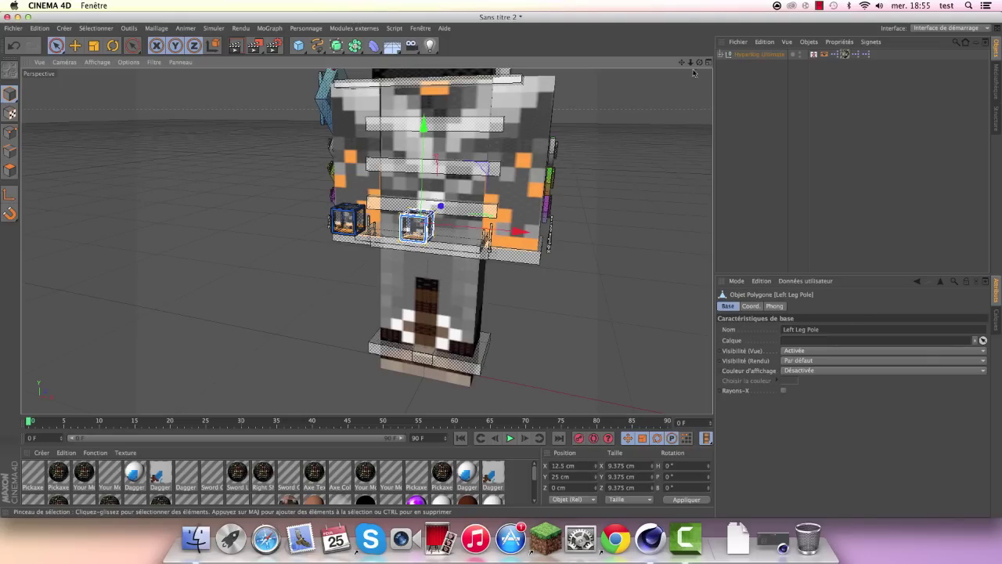
{"action": "scroll", "coordinate": [459, 213], "scroll_direction": "up", "scroll_amount": 2}
{"action": "left_click_drag", "start_coordinate": [364, 239], "coordinate": [265, 206], "text": "alt"}
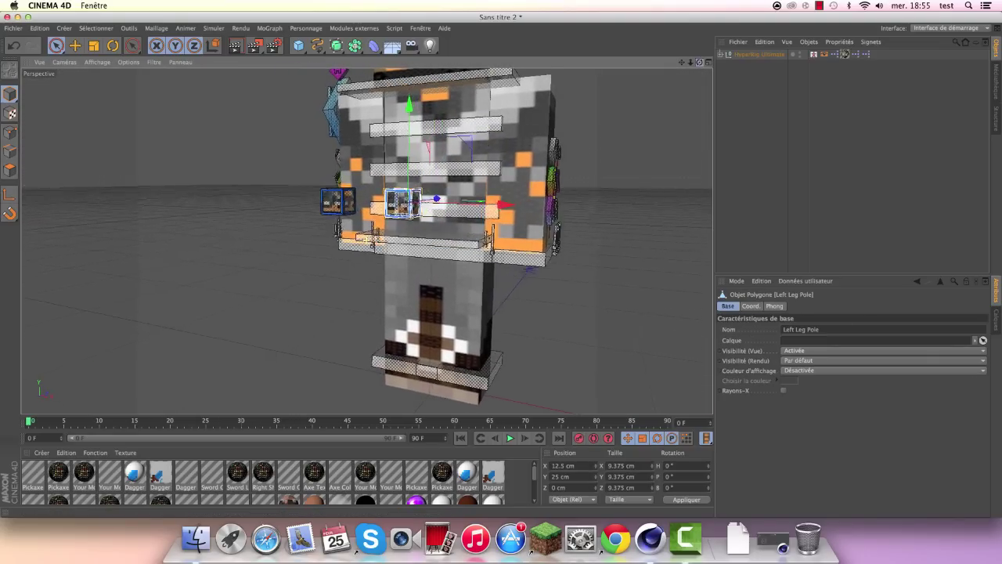
{"action": "scroll", "coordinate": [264, 205], "scroll_direction": "down", "scroll_amount": 2}
{"action": "scroll", "coordinate": [314, 203], "scroll_direction": "down", "scroll_amount": 2}
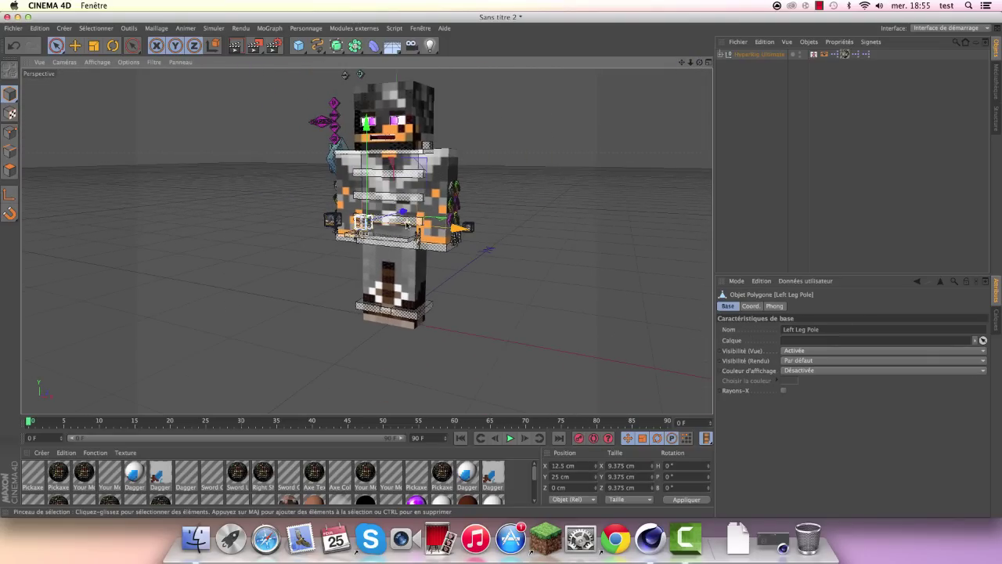
{"action": "scroll", "coordinate": [366, 201], "scroll_direction": "up", "scroll_amount": 4}
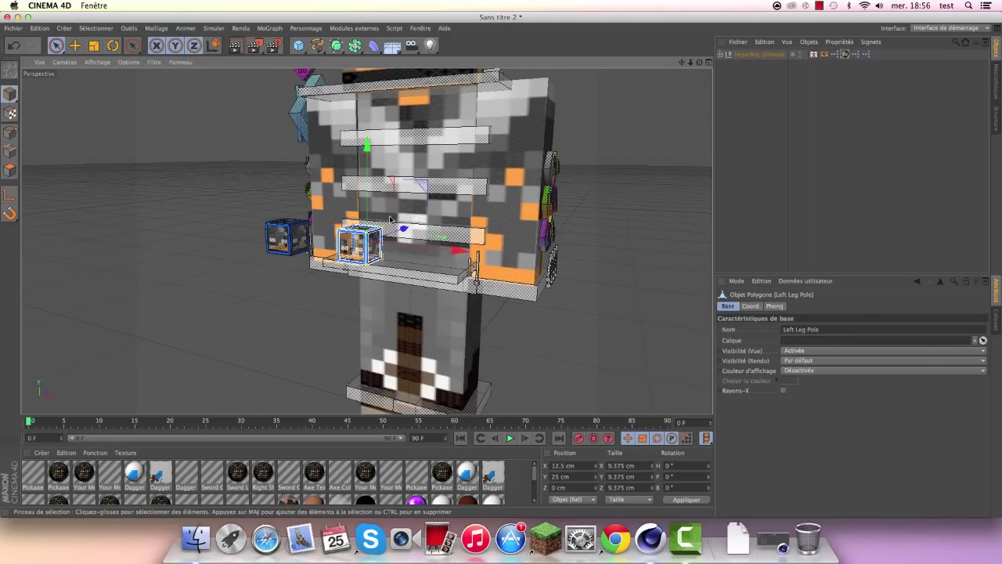
{"action": "left_click_drag", "start_coordinate": [349, 249], "coordinate": [656, 124], "text": "alt"}
{"action": "left_click_drag", "start_coordinate": [700, 67], "coordinate": [572, 227]}
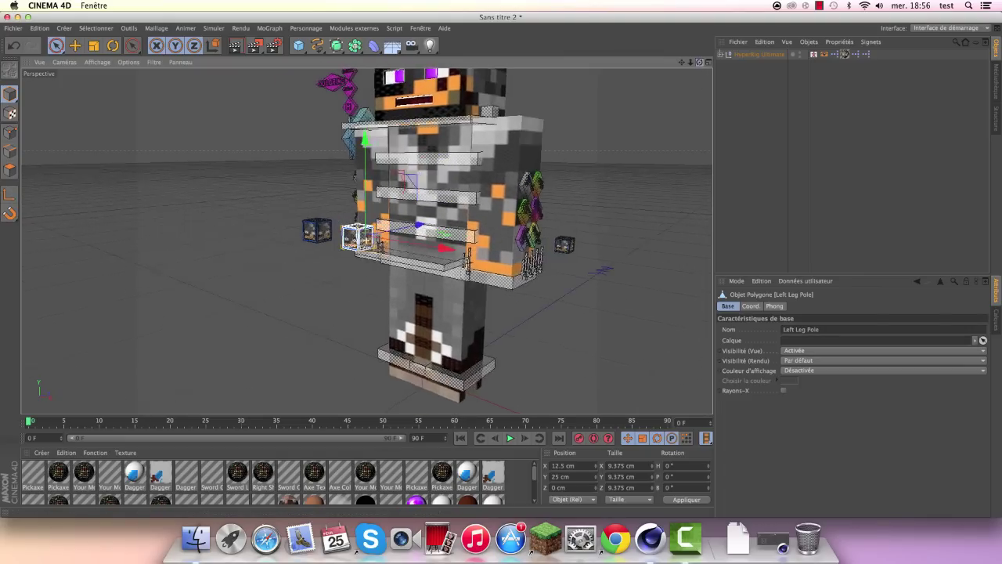
Step: Slide the Left Leg Pole sideways from X 12.5 cm to X 31.58 cm
{"action": "left_click", "coordinate": [555, 264]}
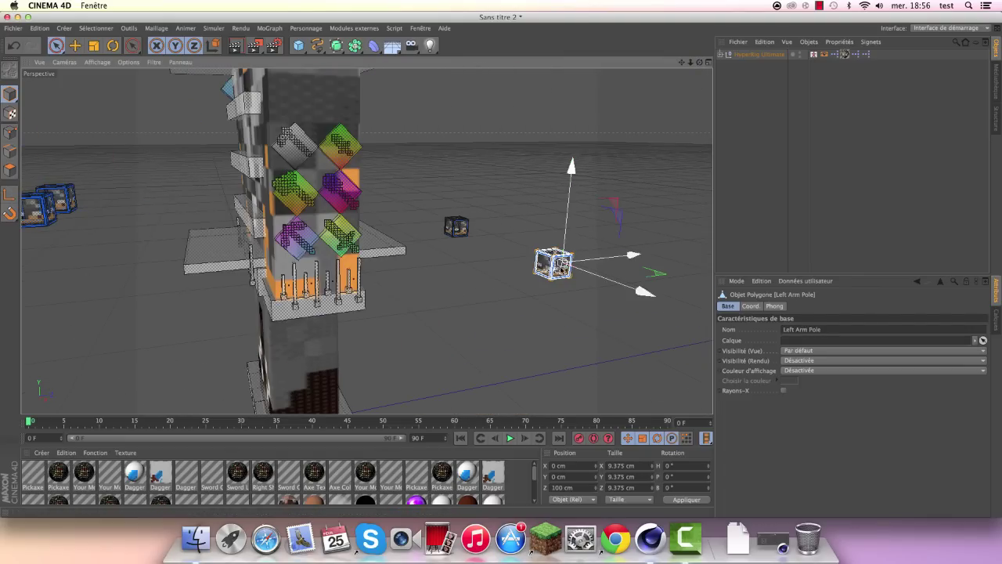
{"action": "left_click", "coordinate": [456, 226]}
{"action": "mouse_move", "coordinate": [457, 227]}
{"action": "left_mouse_down", "text": "alt"}
{"action": "mouse_move", "coordinate": [653, 231]}
{"action": "mouse_move", "coordinate": [392, 196]}
{"action": "left_mouse_up", "text": "alt"}
{"action": "scroll", "coordinate": [375, 186], "scroll_direction": "up", "scroll_amount": 2}
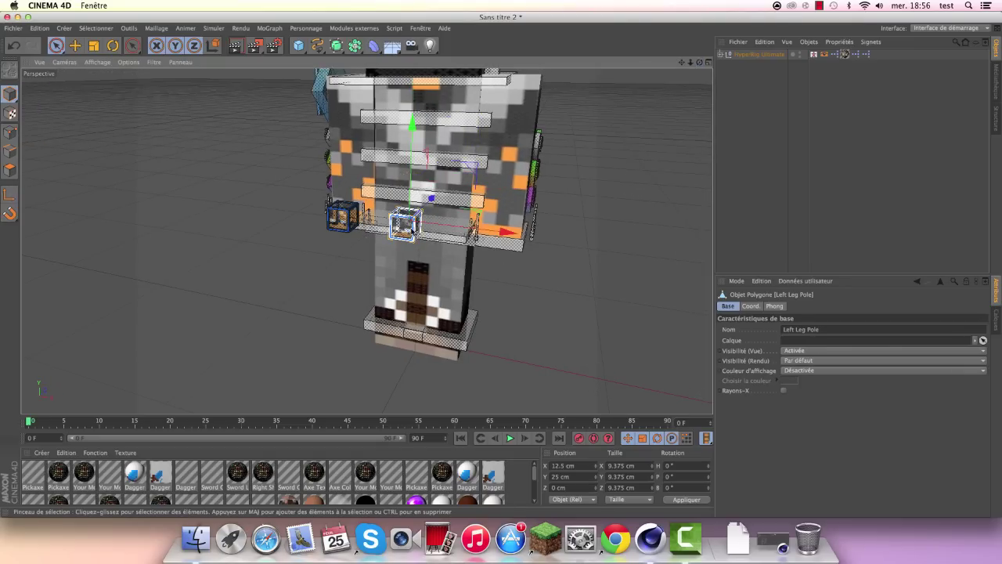
{"action": "scroll", "coordinate": [266, 198], "scroll_direction": "down", "scroll_amount": 2}
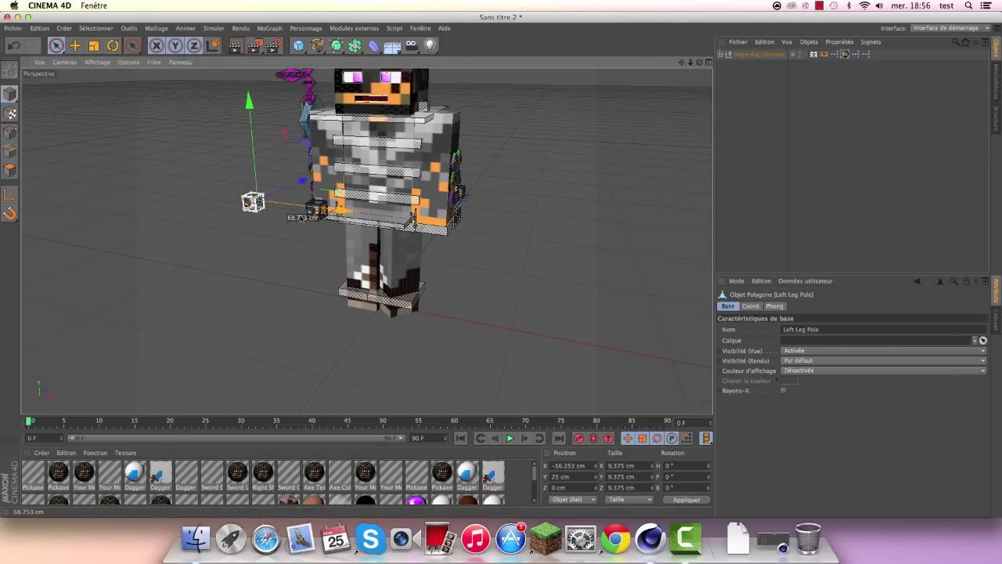
{"action": "left_click_drag", "start_coordinate": [479, 226], "coordinate": [415, 220]}
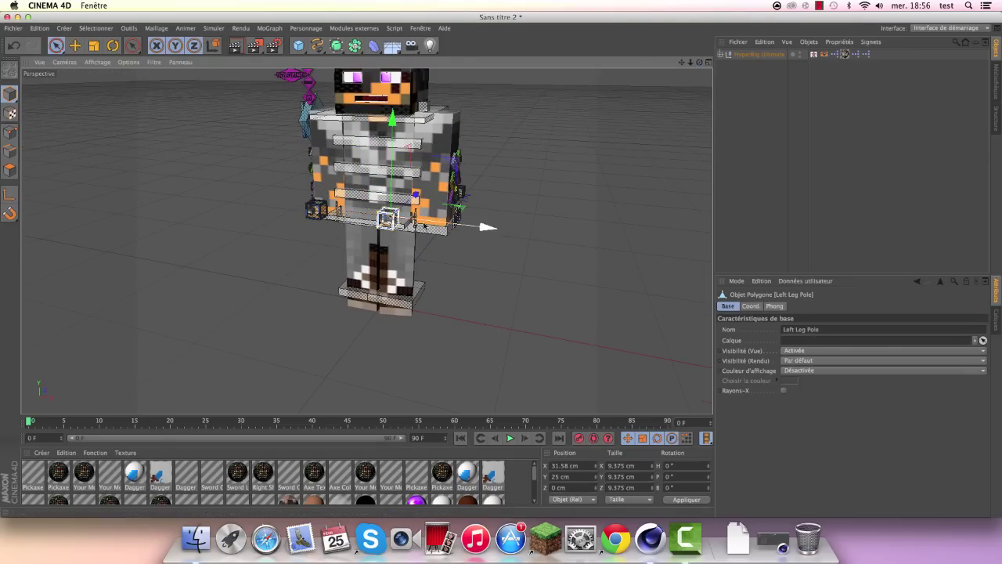
{"action": "scroll", "coordinate": [404, 297], "scroll_direction": "up", "scroll_amount": 3}
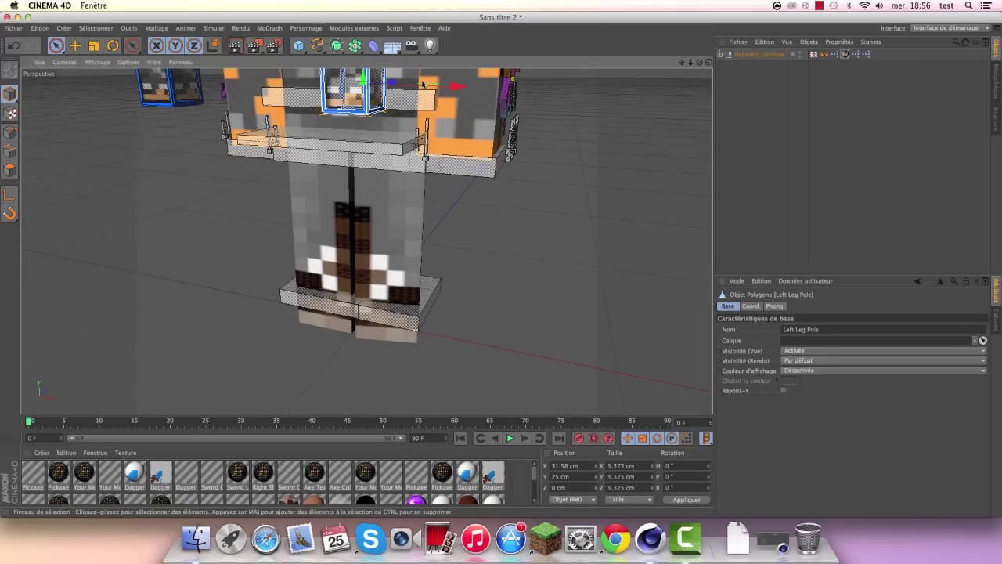
Step: Lift the Left Foot IK to bend the leg, then push the Left Leg Pole further right
{"action": "left_click", "coordinate": [392, 266]}
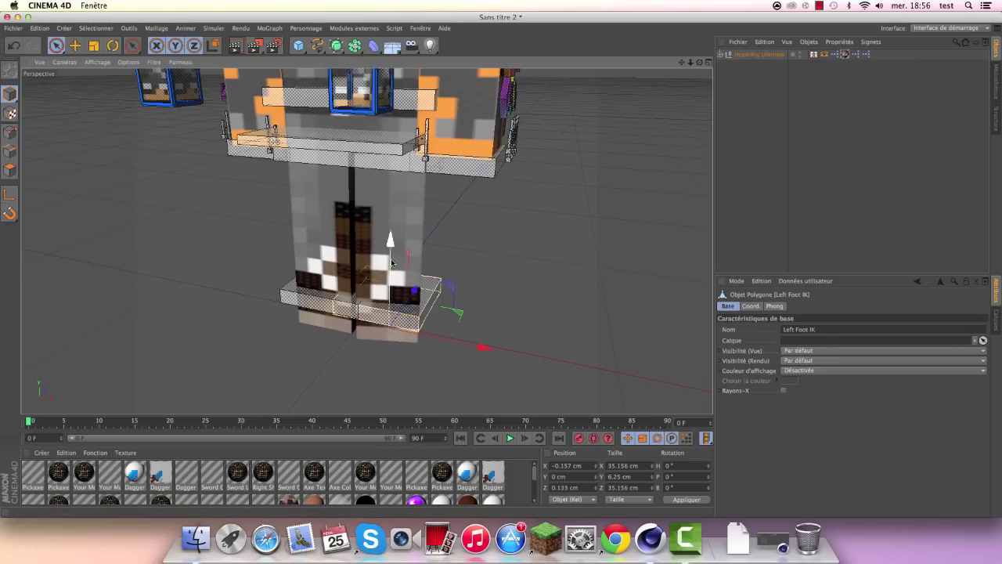
{"action": "left_click_drag", "start_coordinate": [389, 262], "coordinate": [409, 207]}
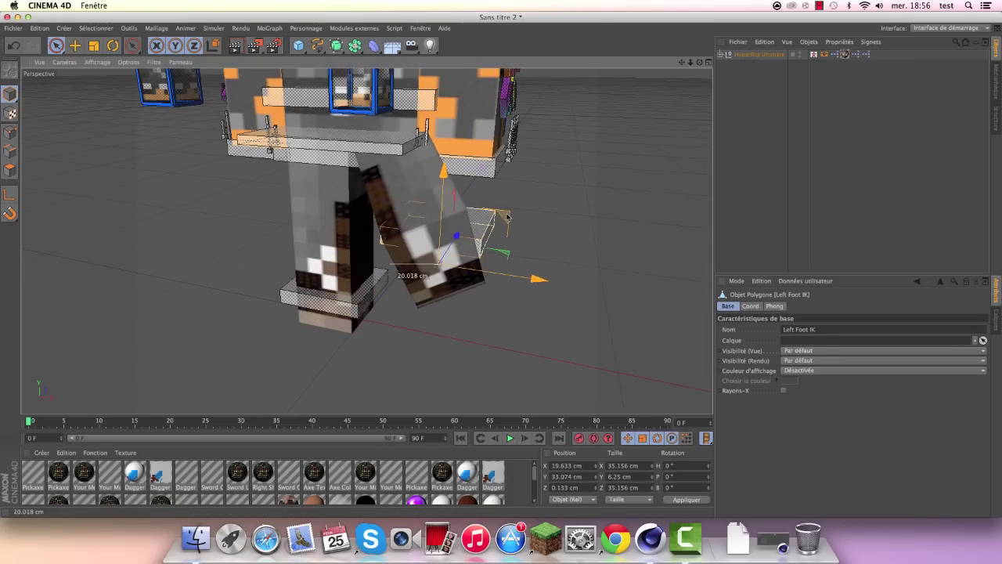
{"action": "scroll", "coordinate": [386, 251], "scroll_direction": "down", "scroll_amount": 3}
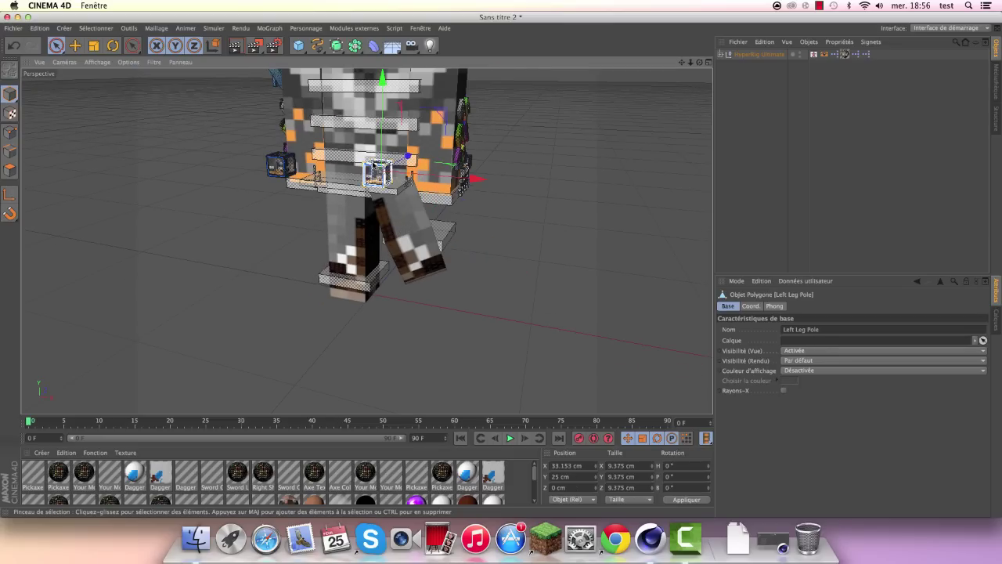
{"action": "mouse_move", "coordinate": [423, 175]}
{"action": "left_mouse_down"}
{"action": "mouse_move", "coordinate": [532, 172]}
{"action": "mouse_move", "coordinate": [485, 186]}
{"action": "left_mouse_up"}
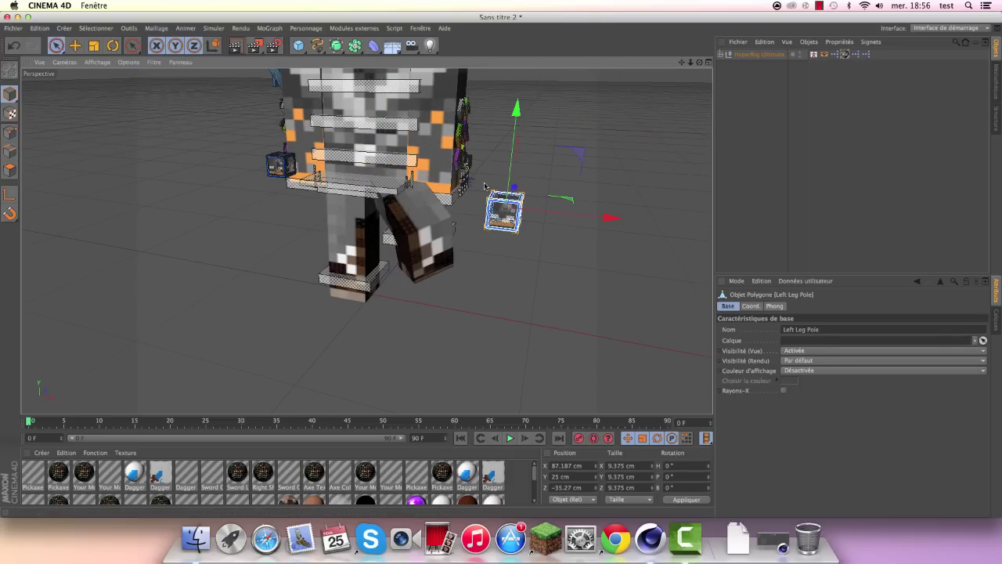
Step: Undo the foot and pole moves so the left leg stands straight again
{"action": "left_click", "coordinate": [16, 45]}
{"action": "left_click", "coordinate": [18, 47]}
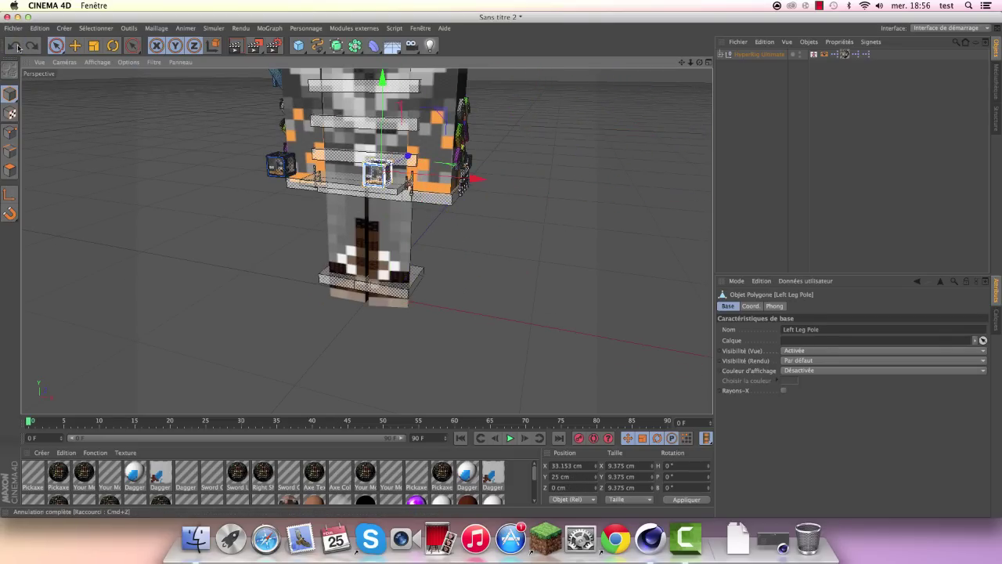
{"action": "left_click", "coordinate": [16, 46]}
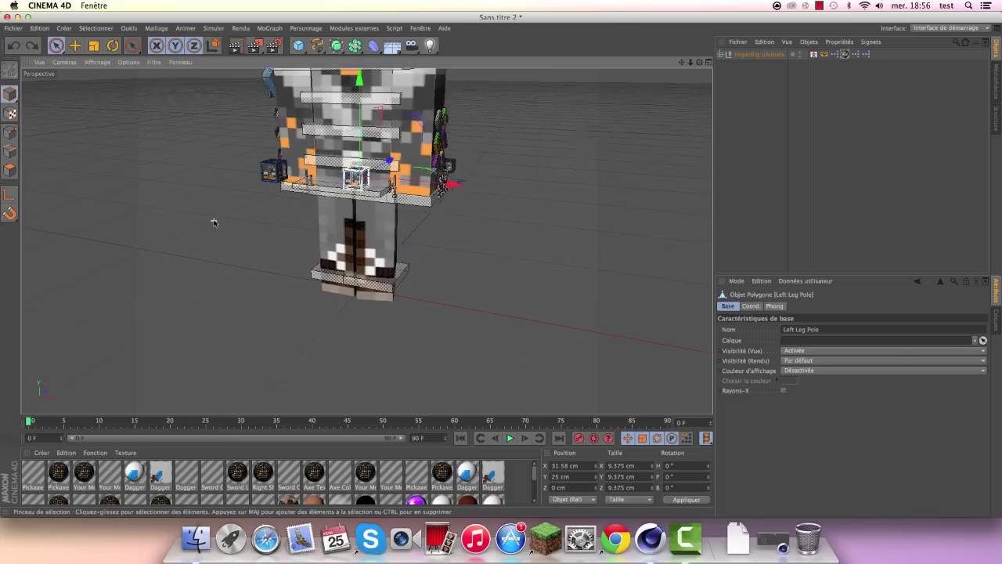
{"action": "left_click", "coordinate": [11, 47]}
{"action": "left_click", "coordinate": [424, 269]}
Step: Slide the Left Arm Pole sideways as a test, then undo it
{"action": "scroll", "coordinate": [380, 207], "scroll_direction": "up", "scroll_amount": 5}
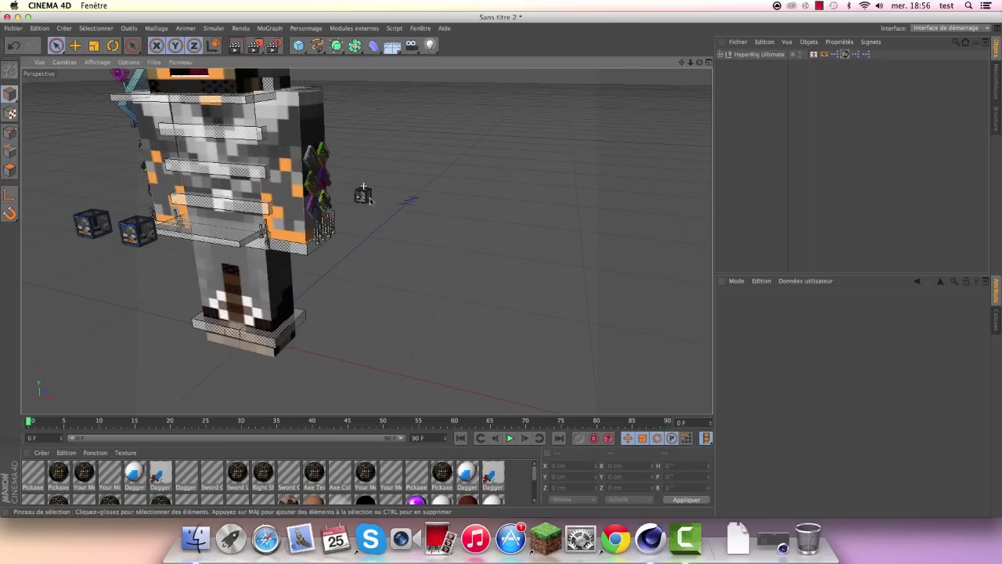
{"action": "left_click", "coordinate": [362, 193]}
{"action": "left_click_drag", "start_coordinate": [443, 204], "coordinate": [481, 209]}
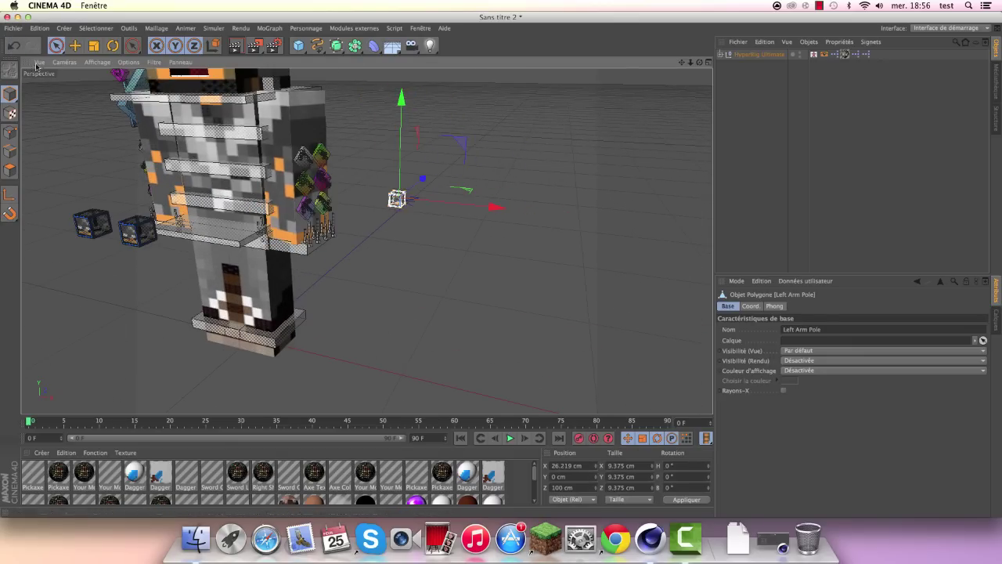
{"action": "left_click", "coordinate": [11, 47]}
{"action": "scroll", "coordinate": [368, 234], "scroll_direction": "down", "scroll_amount": 5}
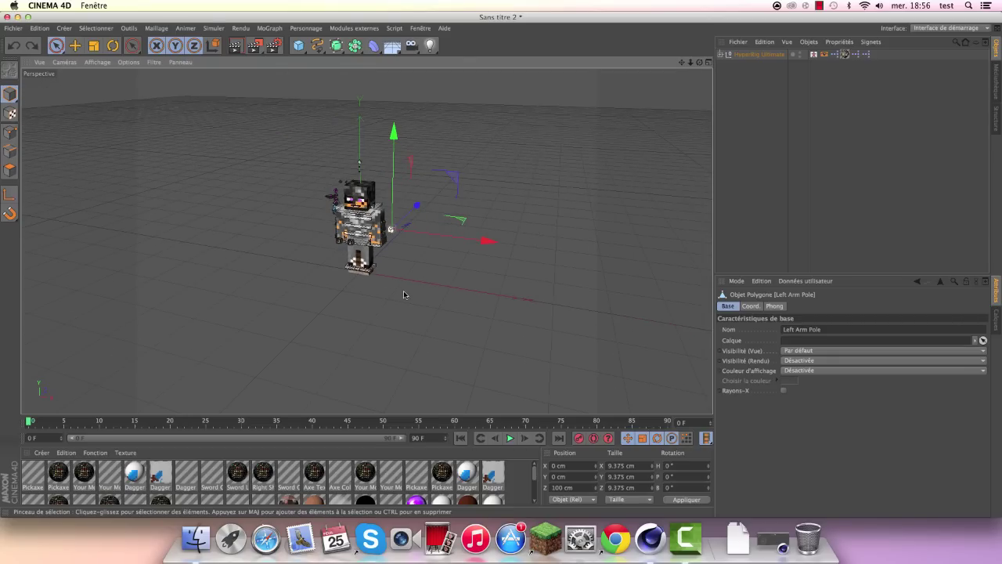
{"action": "scroll", "coordinate": [356, 227], "scroll_direction": "up", "scroll_amount": 3}
{"action": "scroll", "coordinate": [356, 225], "scroll_direction": "up", "scroll_amount": 2}
{"action": "scroll", "coordinate": [357, 220], "scroll_direction": "up", "scroll_amount": 2}
{"action": "scroll", "coordinate": [364, 173], "scroll_direction": "down", "scroll_amount": 4}
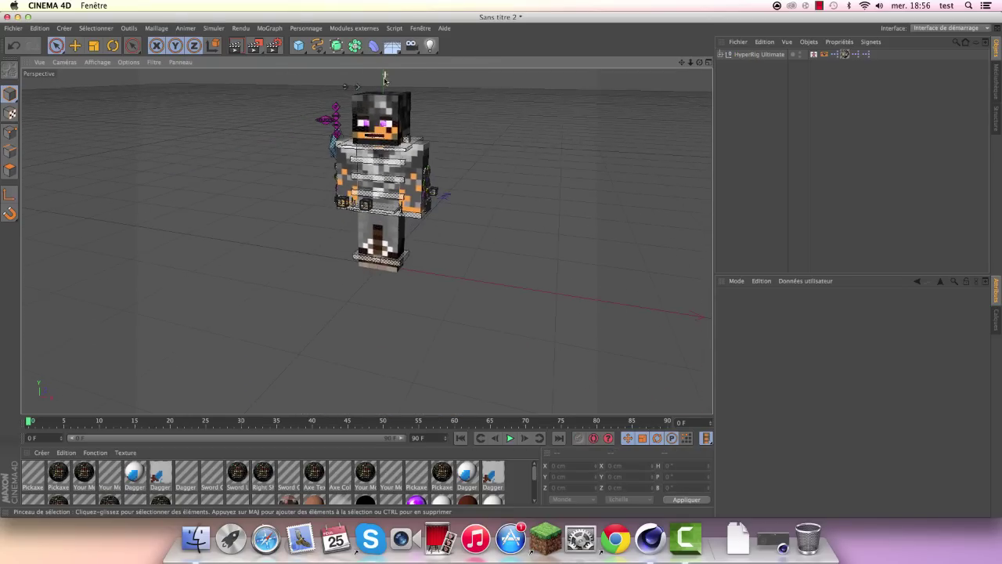
{"action": "scroll", "coordinate": [375, 124], "scroll_direction": "up", "scroll_amount": 3}
{"action": "scroll", "coordinate": [382, 121], "scroll_direction": "up", "scroll_amount": 2}
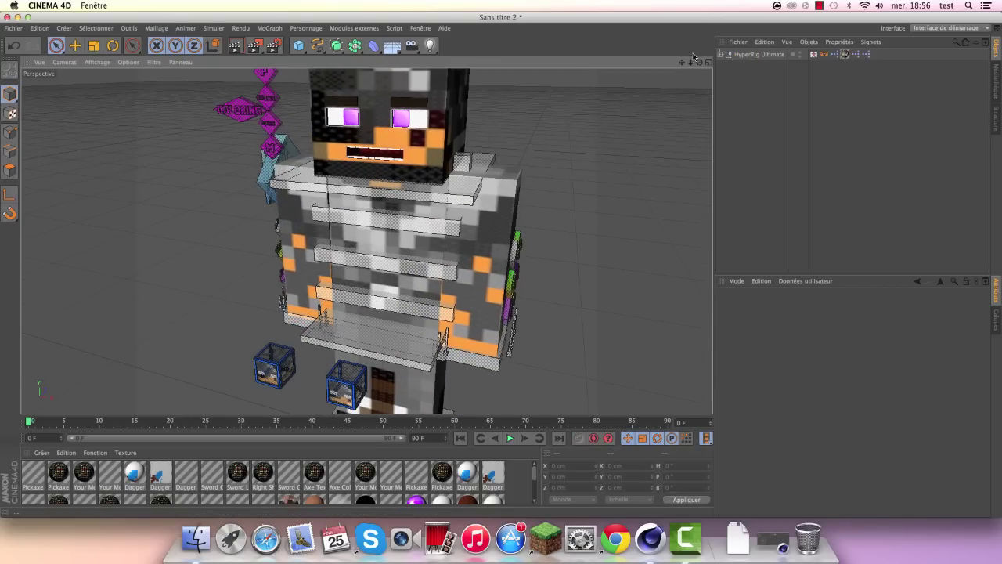
Step: Raise the left arm by its Left Arm Pivot, then undo the change
{"action": "left_click", "coordinate": [470, 160]}
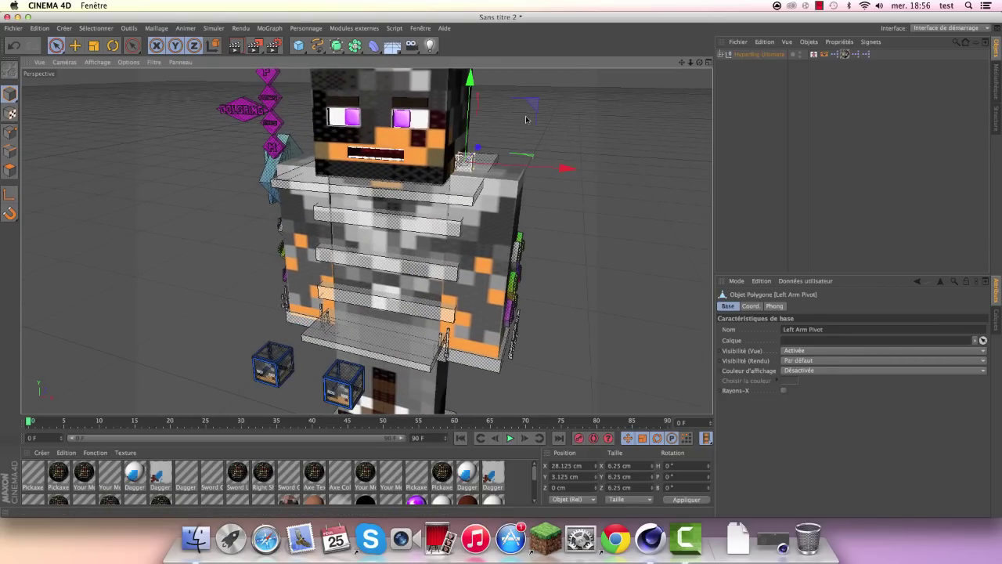
{"action": "mouse_move", "coordinate": [526, 119]}
{"action": "left_mouse_down"}
{"action": "mouse_move", "coordinate": [568, 75]}
{"action": "mouse_move", "coordinate": [538, 119]}
{"action": "left_mouse_up"}
{"action": "left_click", "coordinate": [12, 48]}
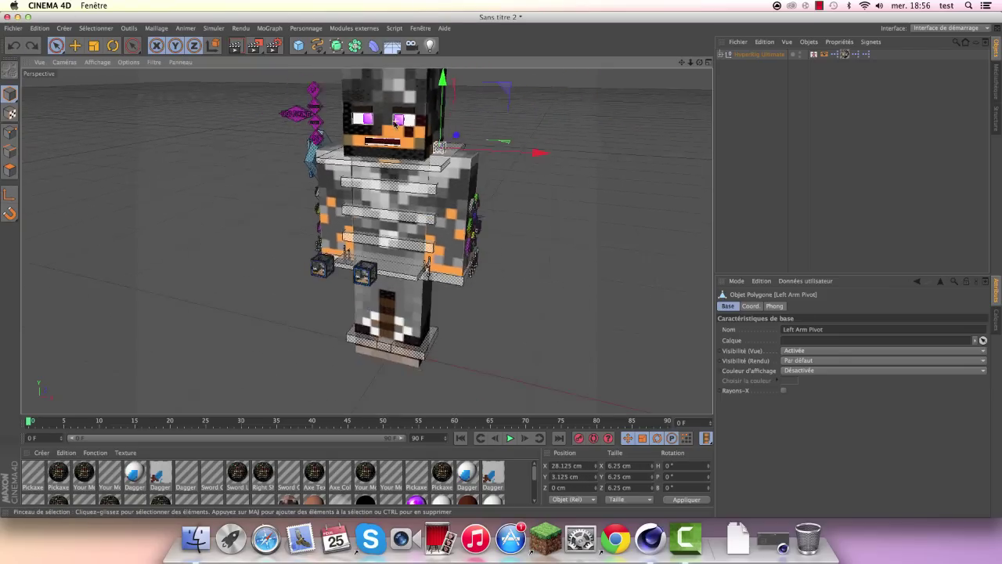
{"action": "left_click", "coordinate": [13, 48]}
{"action": "left_click", "coordinate": [12, 48]}
{"action": "scroll", "coordinate": [355, 123], "scroll_direction": "up", "scroll_amount": 2}
{"action": "scroll", "coordinate": [356, 123], "scroll_direction": "up", "scroll_amount": 3}
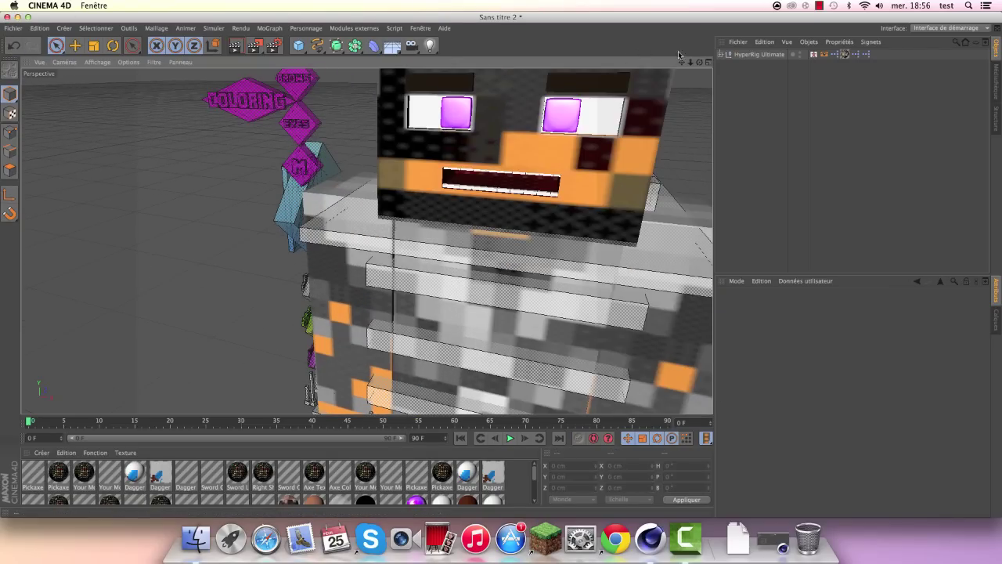
{"action": "scroll", "coordinate": [389, 170], "scroll_direction": "down", "scroll_amount": 5}
Step: Raise the right arm by its Right Arm Pivot, then undo it with Cmd+Z
{"action": "left_click", "coordinate": [389, 170]}
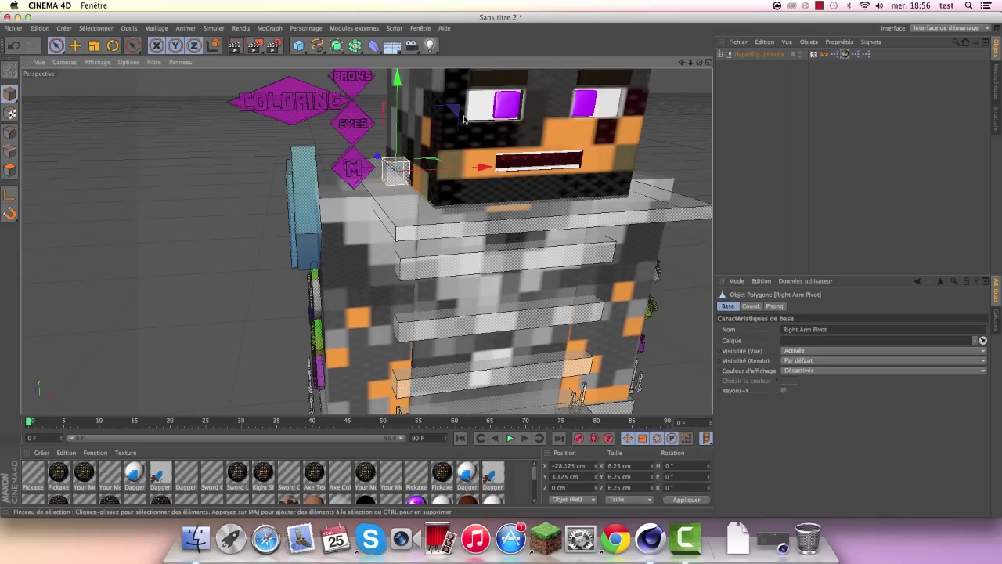
{"action": "left_click_drag", "start_coordinate": [464, 119], "coordinate": [495, 92]}
{"action": "left_click", "coordinate": [10, 49]}
{"action": "scroll", "coordinate": [344, 156], "scroll_direction": "down", "scroll_amount": 3}
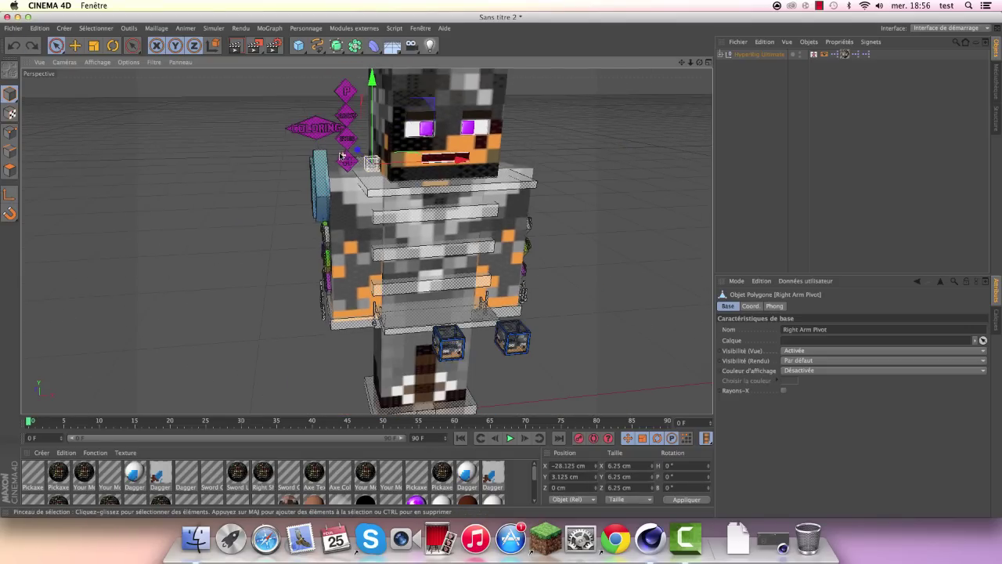
{"action": "key", "text": "super+z"}
{"action": "scroll", "coordinate": [360, 139], "scroll_direction": "down", "scroll_amount": 2}
{"action": "scroll", "coordinate": [331, 213], "scroll_direction": "up", "scroll_amount": 5}
{"action": "scroll", "coordinate": [332, 213], "scroll_direction": "up", "scroll_amount": 5}
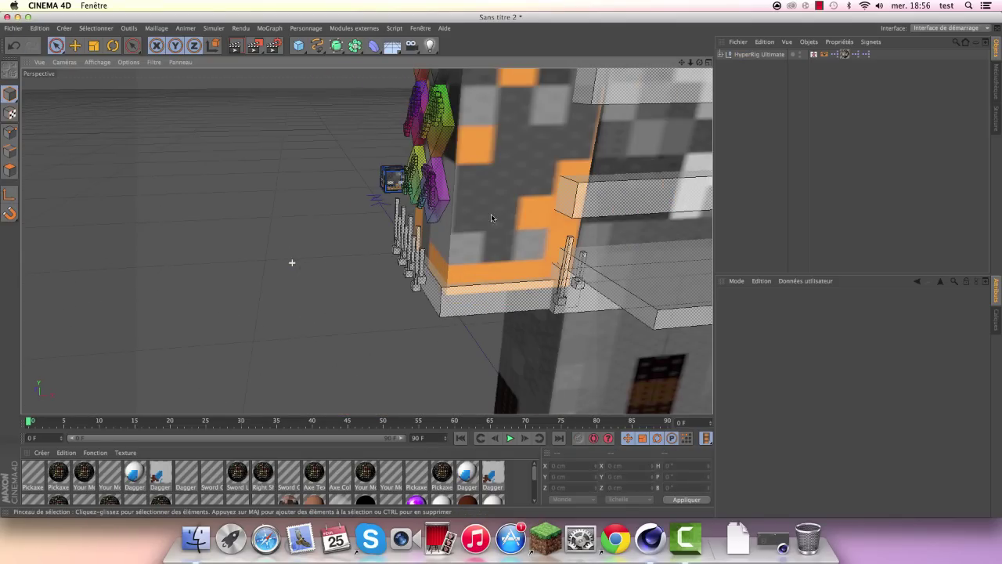
Step: Render a preview of the character, then return to the editor view
{"action": "mouse_move", "coordinate": [364, 239]}
{"action": "left_mouse_down", "text": "alt"}
{"action": "mouse_move", "coordinate": [331, 168]}
{"action": "mouse_move", "coordinate": [416, 224]}
{"action": "left_mouse_up", "text": "alt"}
{"action": "left_click", "coordinate": [239, 48]}
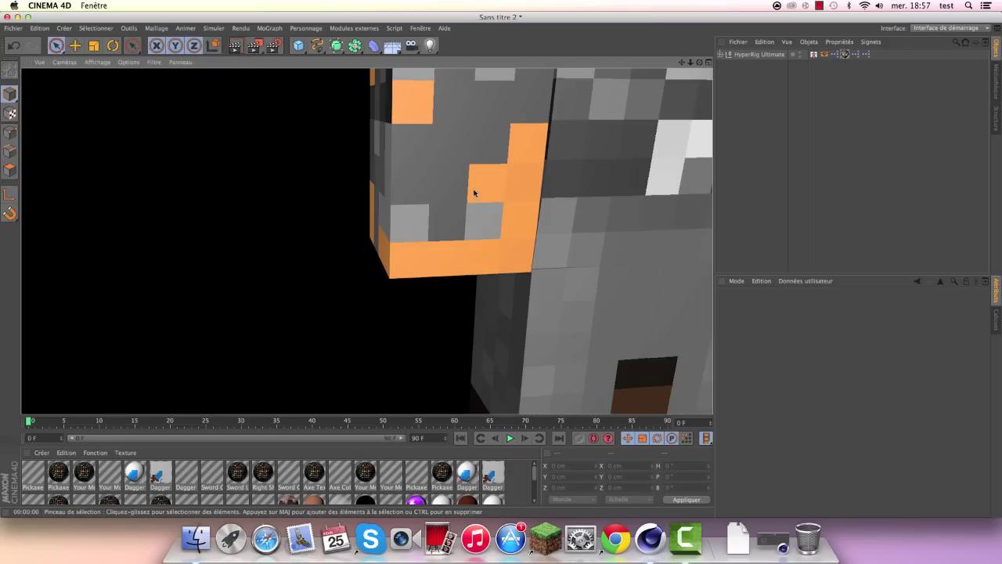
{"action": "left_click_drag", "start_coordinate": [493, 188], "coordinate": [327, 144], "text": "alt"}
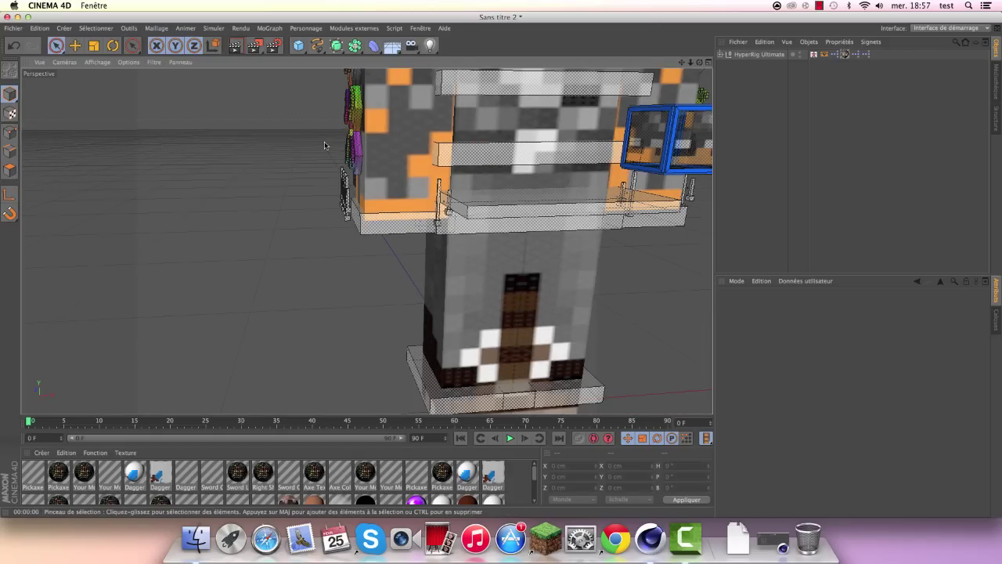
{"action": "right_click_drag", "start_coordinate": [325, 145], "coordinate": [421, 258], "text": "alt"}
Step: Drag the Right Arm IK to swing the arm up across the upper body, then deselect
{"action": "left_click", "coordinate": [432, 290]}
{"action": "right_click_drag", "start_coordinate": [430, 301], "coordinate": [338, 181], "text": "alt"}
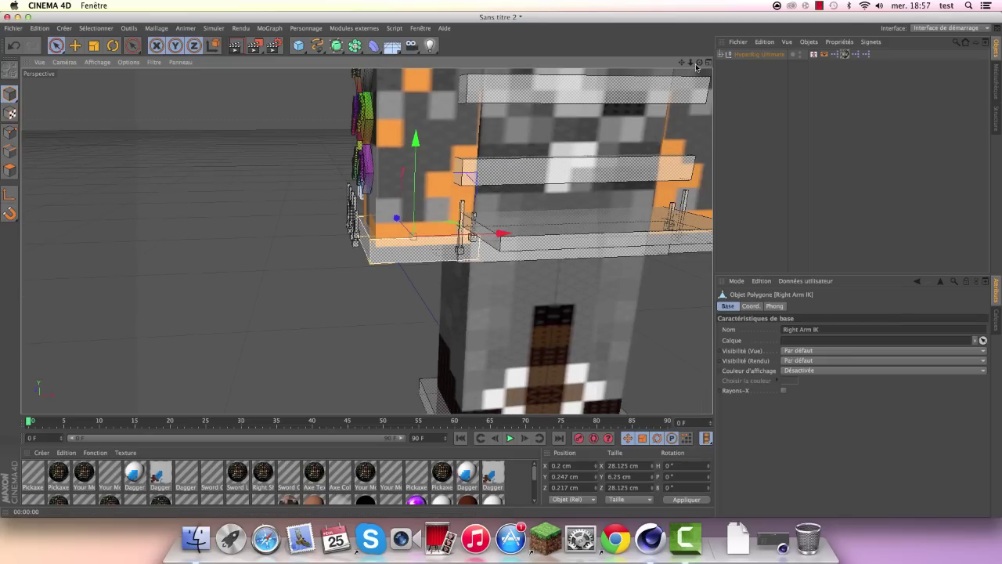
{"action": "left_click_drag", "start_coordinate": [697, 67], "coordinate": [280, 188]}
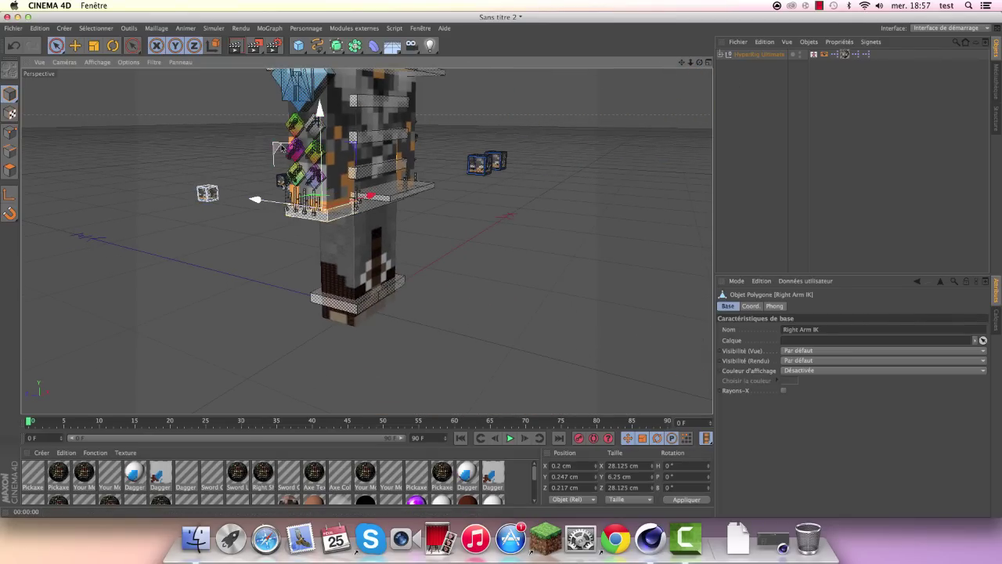
{"action": "left_click", "coordinate": [450, 272]}
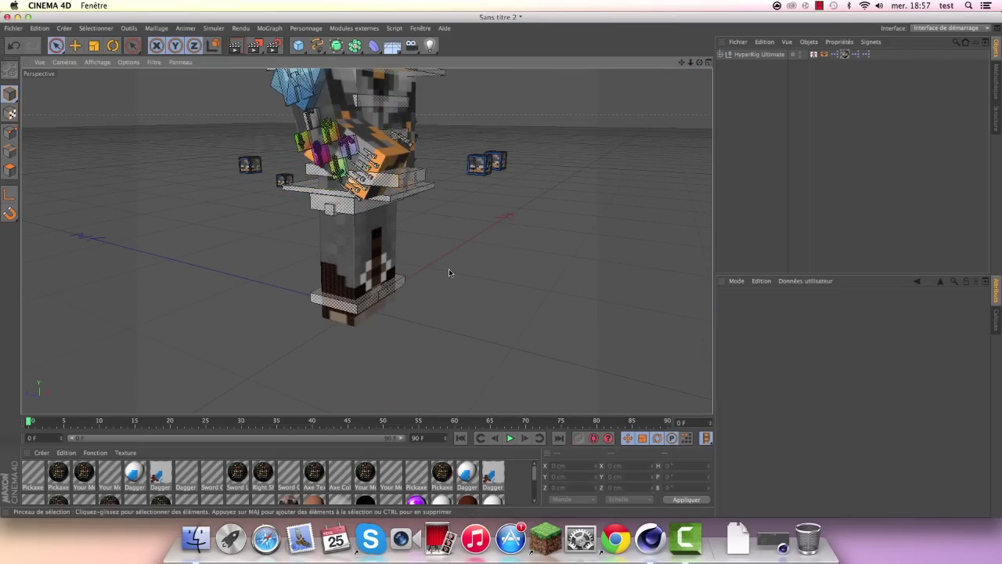
{"action": "right_click_drag", "start_coordinate": [449, 272], "coordinate": [447, 141], "text": "alt"}
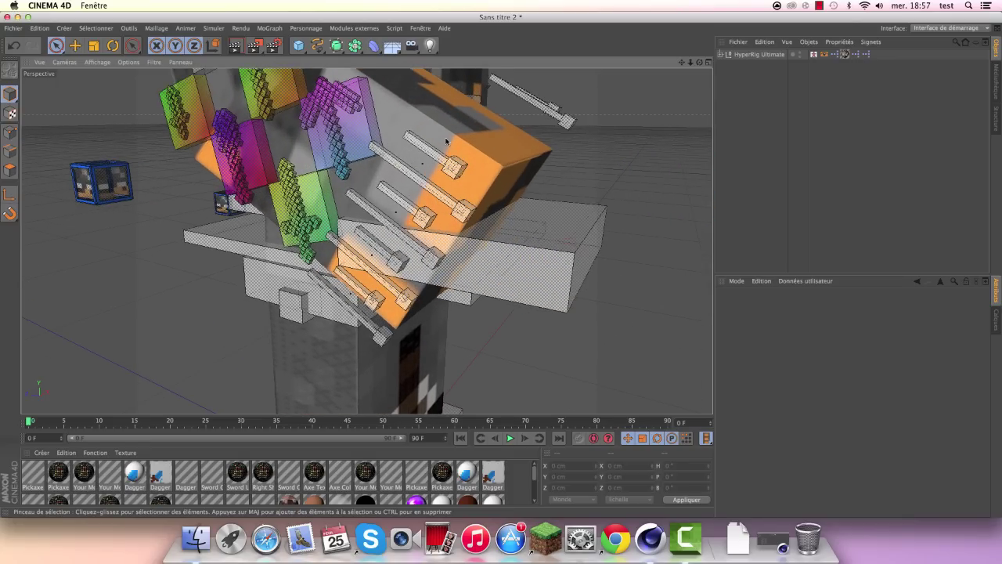
{"action": "right_click_drag", "start_coordinate": [372, 176], "coordinate": [316, 205], "text": "alt"}
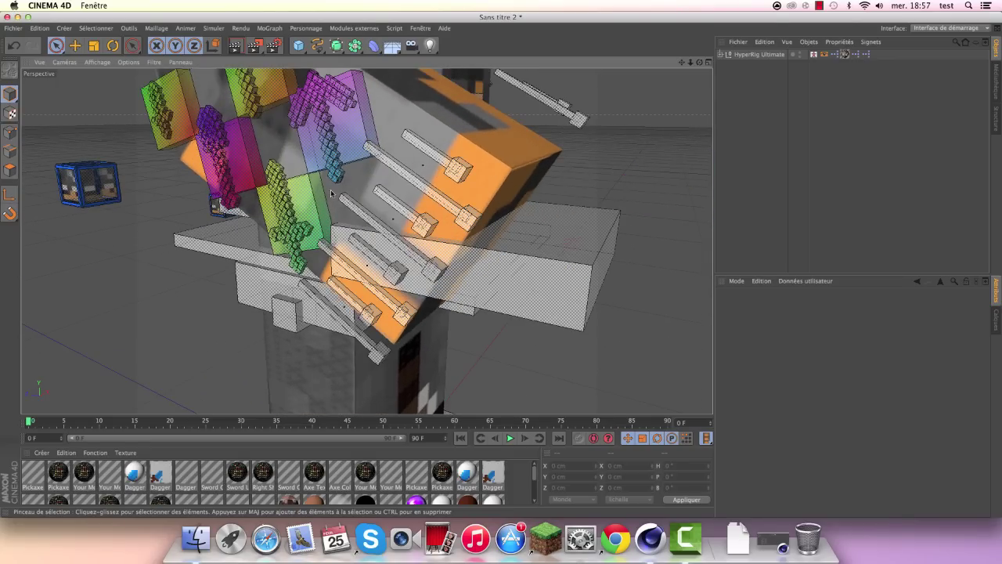
{"action": "right_click_drag", "start_coordinate": [356, 179], "coordinate": [350, 192], "text": "alt"}
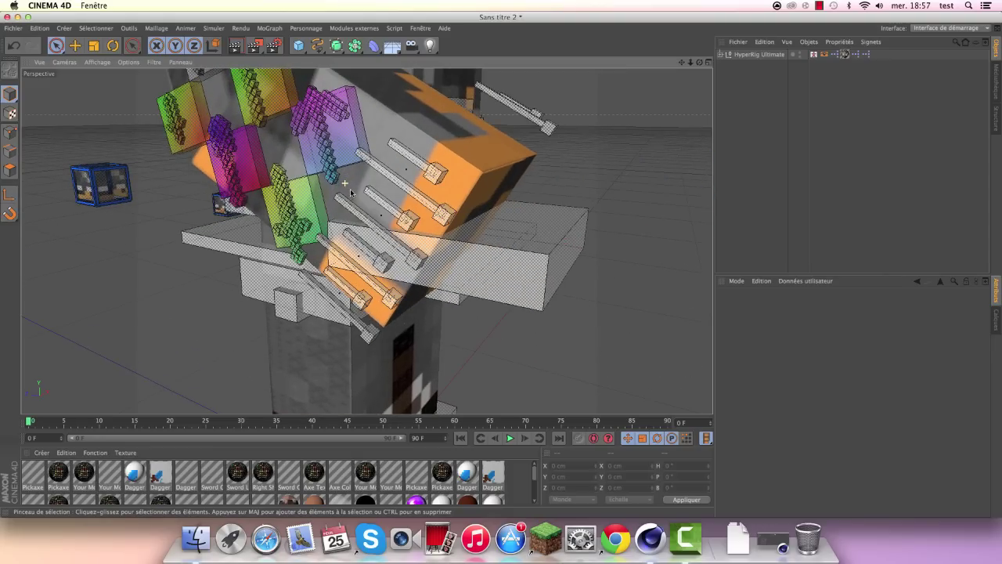
{"action": "left_click", "coordinate": [410, 194]}
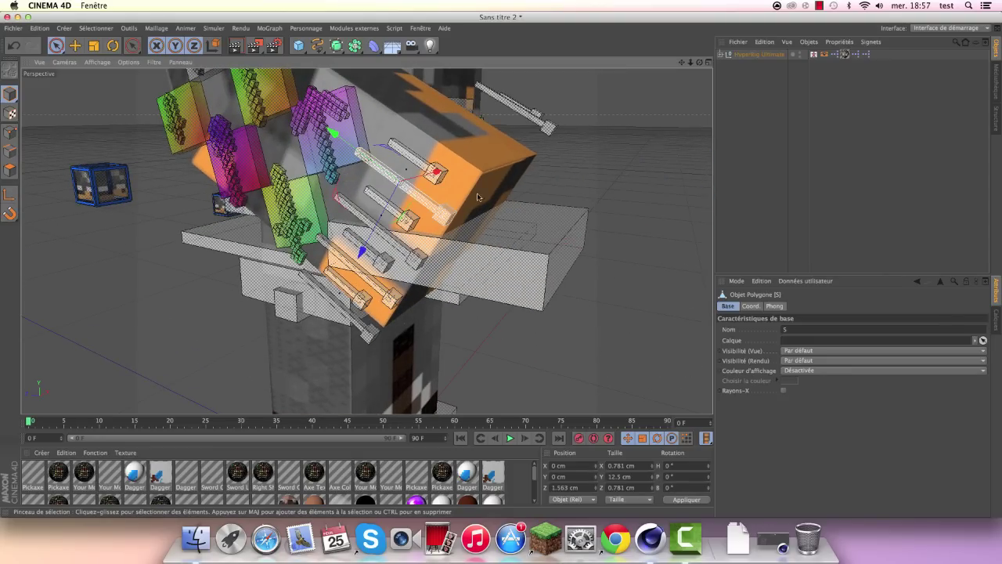
{"action": "left_click", "coordinate": [578, 166]}
{"action": "mouse_move", "coordinate": [577, 167]}
{"action": "left_mouse_down", "text": "alt"}
{"action": "mouse_move", "coordinate": [129, 186]}
{"action": "mouse_move", "coordinate": [343, 225]}
{"action": "left_mouse_up", "text": "alt"}
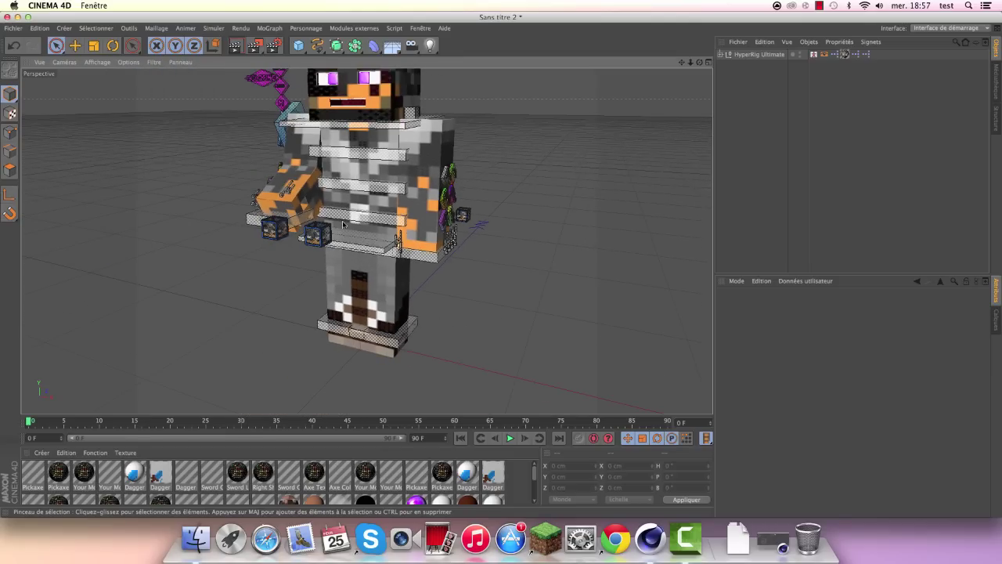
{"action": "scroll", "coordinate": [221, 152], "scroll_direction": "up", "scroll_amount": 5}
{"action": "scroll", "coordinate": [367, 211], "scroll_direction": "up", "scroll_amount": 1}
{"action": "left_click_drag", "start_coordinate": [699, 62], "coordinate": [438, 163]}
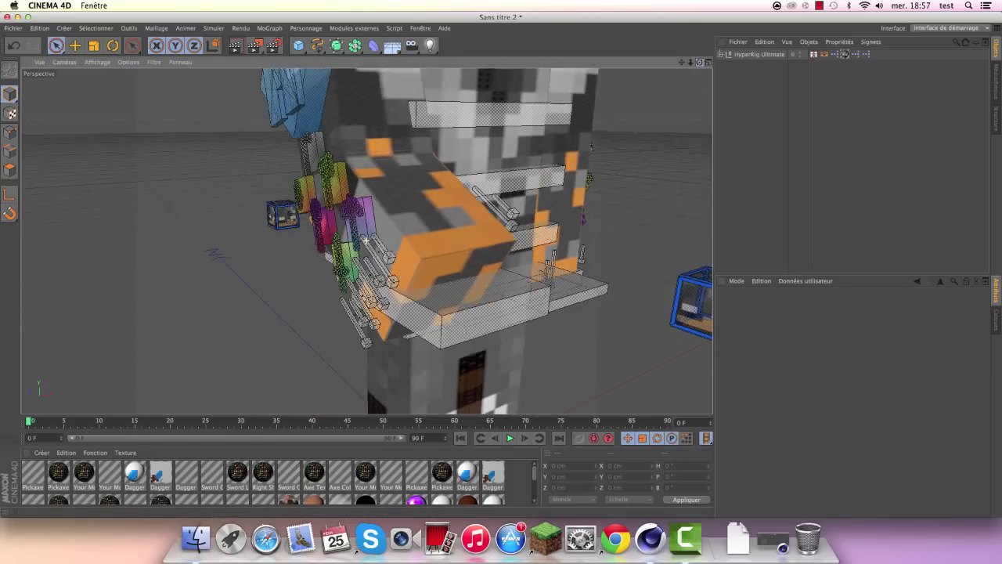
{"action": "scroll", "coordinate": [438, 163], "scroll_direction": "up", "scroll_amount": 1}
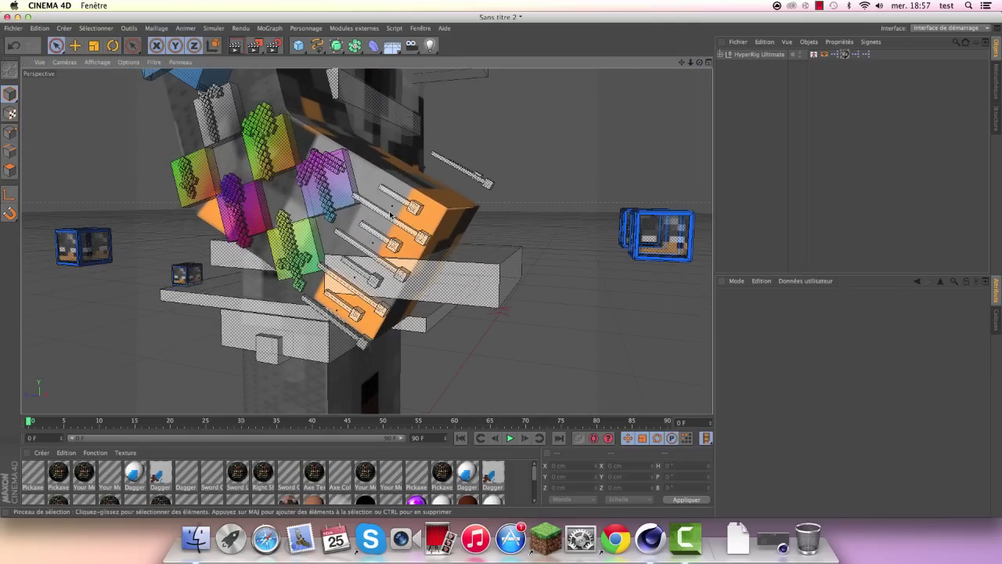
{"action": "scroll", "coordinate": [407, 164], "scroll_direction": "up", "scroll_amount": 1}
{"action": "scroll", "coordinate": [373, 165], "scroll_direction": "up", "scroll_amount": 1}
{"action": "scroll", "coordinate": [411, 206], "scroll_direction": "up", "scroll_amount": 1}
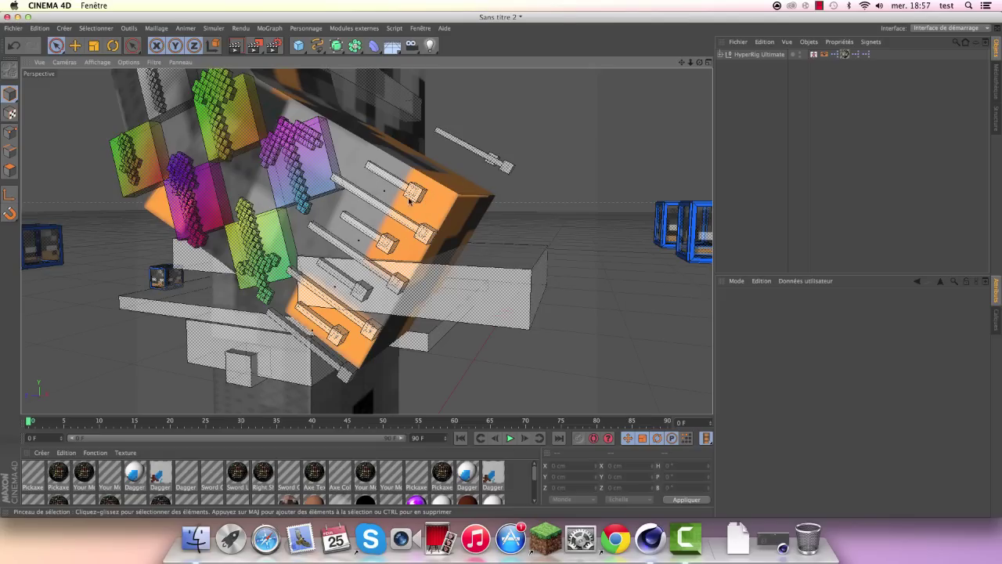
{"action": "left_click_drag", "start_coordinate": [699, 62], "coordinate": [300, 188]}
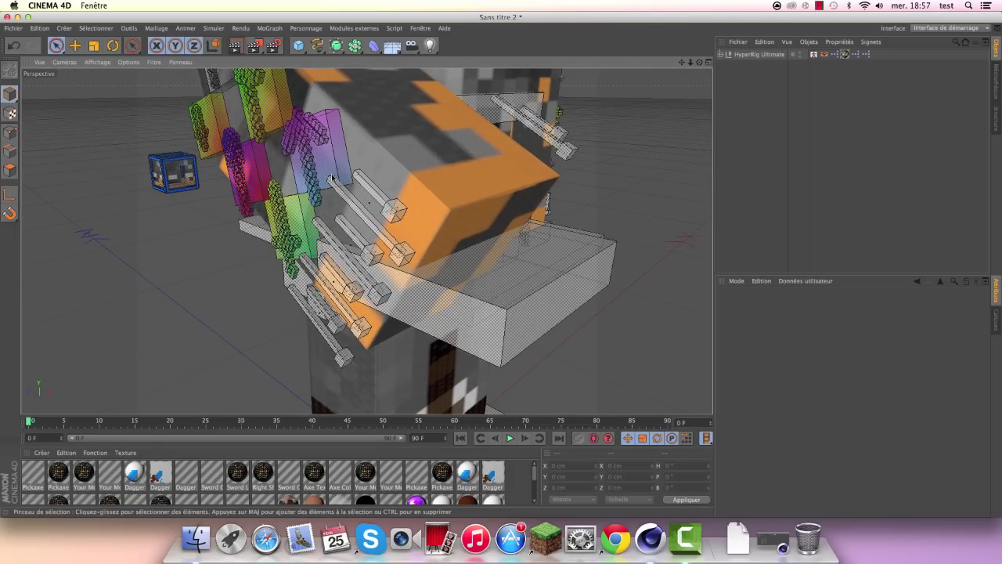
{"action": "left_click", "coordinate": [392, 210]}
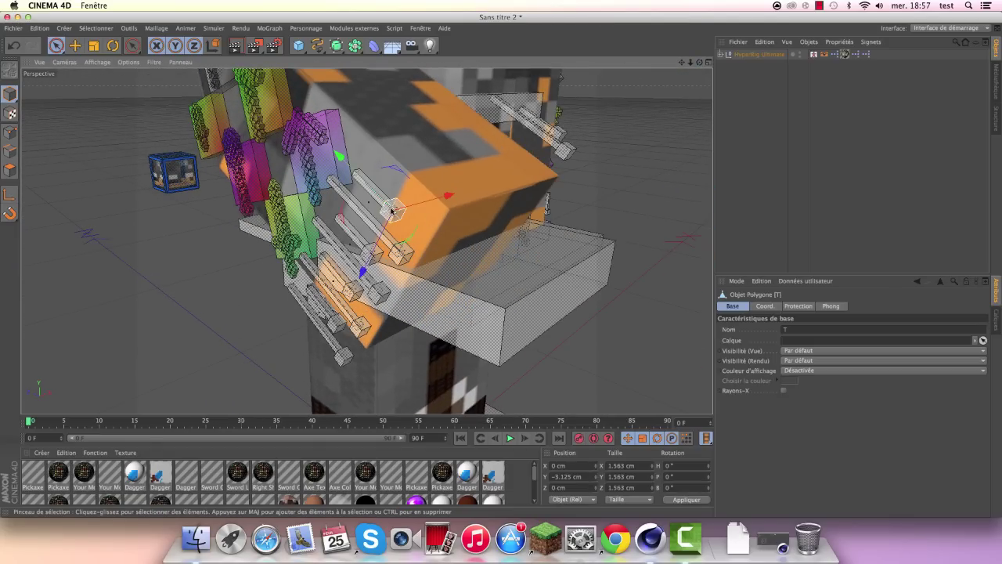
{"action": "left_click", "coordinate": [604, 112]}
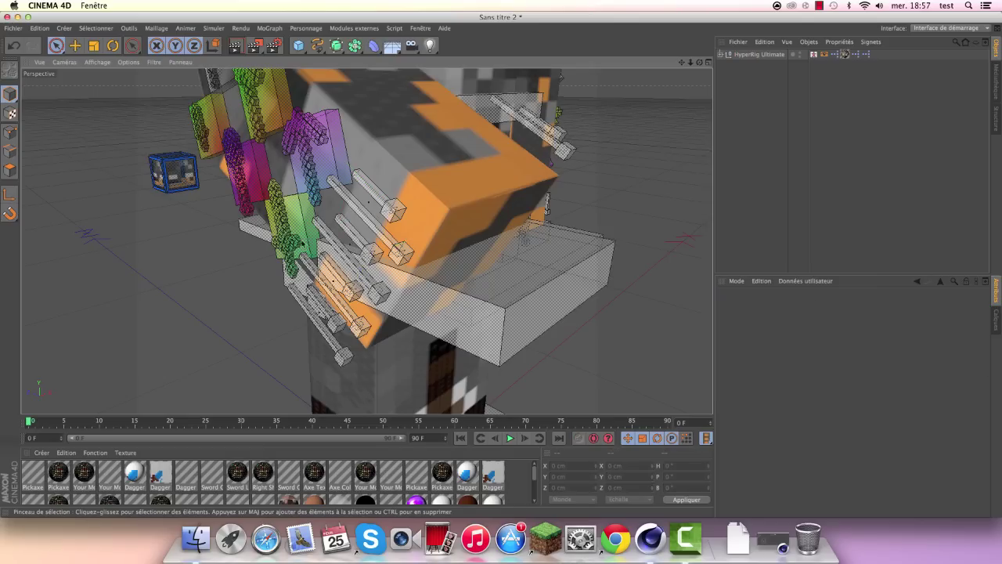
{"action": "left_click", "coordinate": [371, 228]}
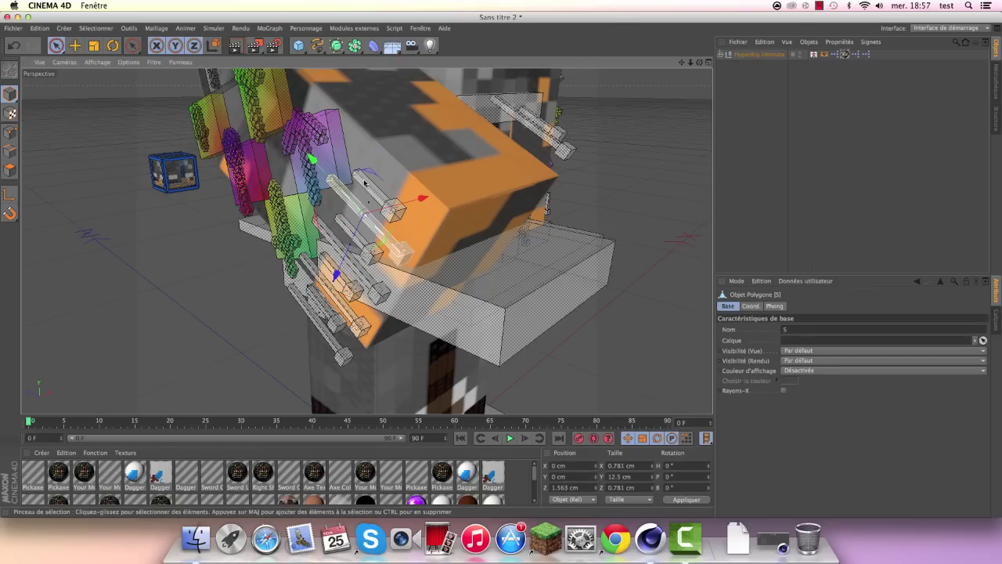
{"action": "left_click", "coordinate": [402, 259]}
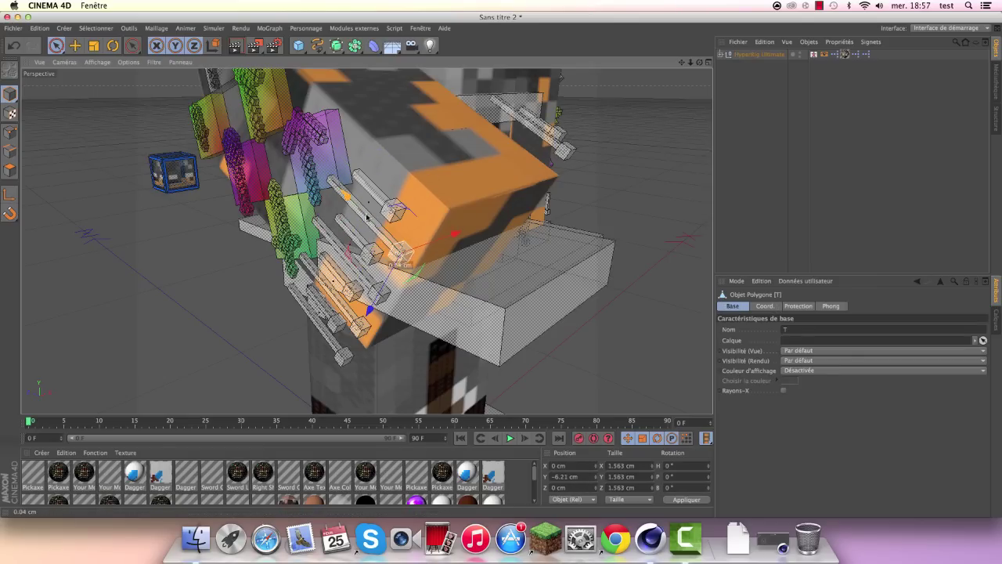
{"action": "mouse_move", "coordinate": [367, 217]}
{"action": "left_mouse_down"}
{"action": "mouse_move", "coordinate": [297, 156]}
{"action": "mouse_move", "coordinate": [303, 168]}
{"action": "left_mouse_up"}
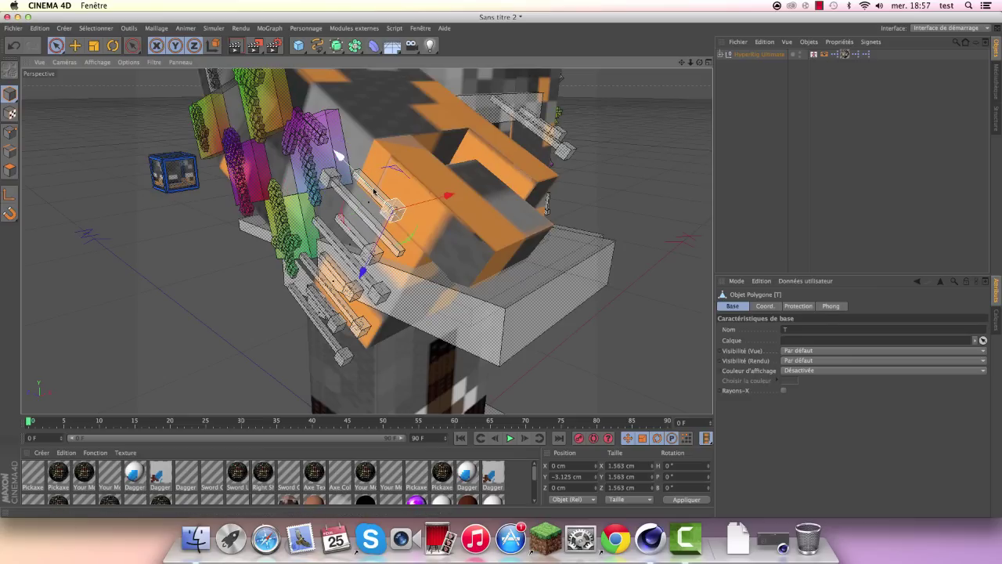
{"action": "left_click_drag", "start_coordinate": [373, 190], "coordinate": [313, 151]}
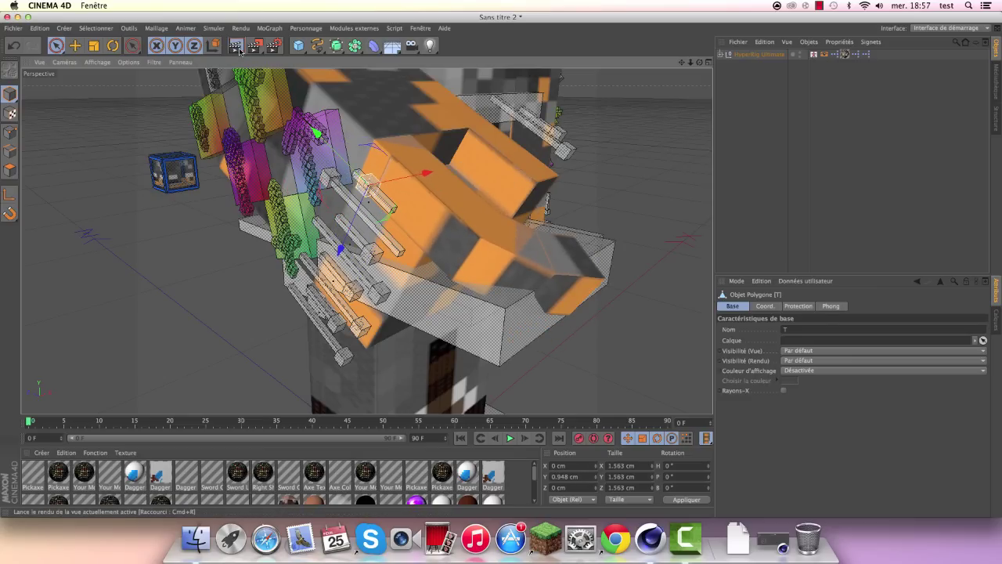
{"action": "key", "text": "ctrl+r"}
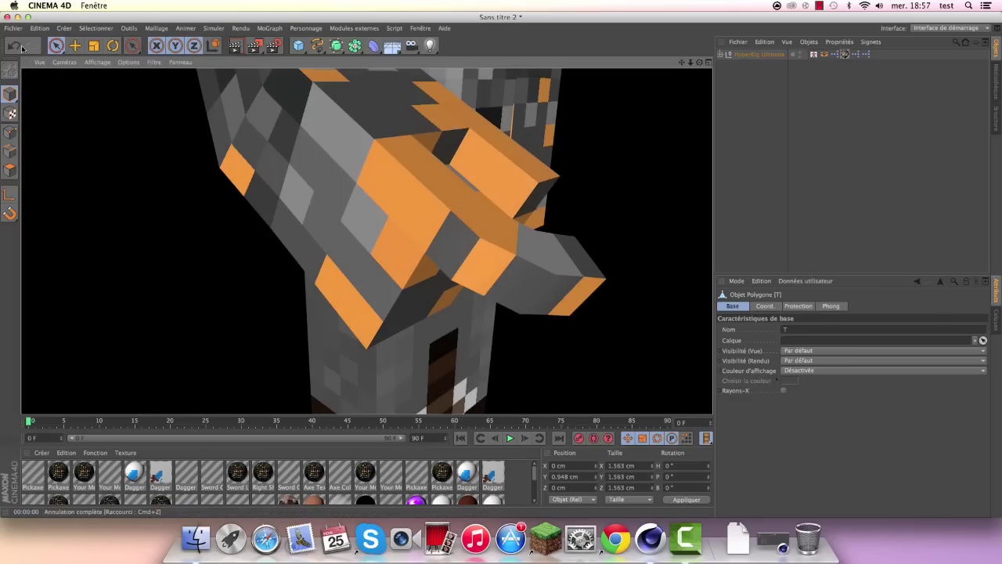
{"action": "left_click", "coordinate": [14, 45]}
{"action": "left_click", "coordinate": [14, 46]}
{"action": "left_click", "coordinate": [15, 45]}
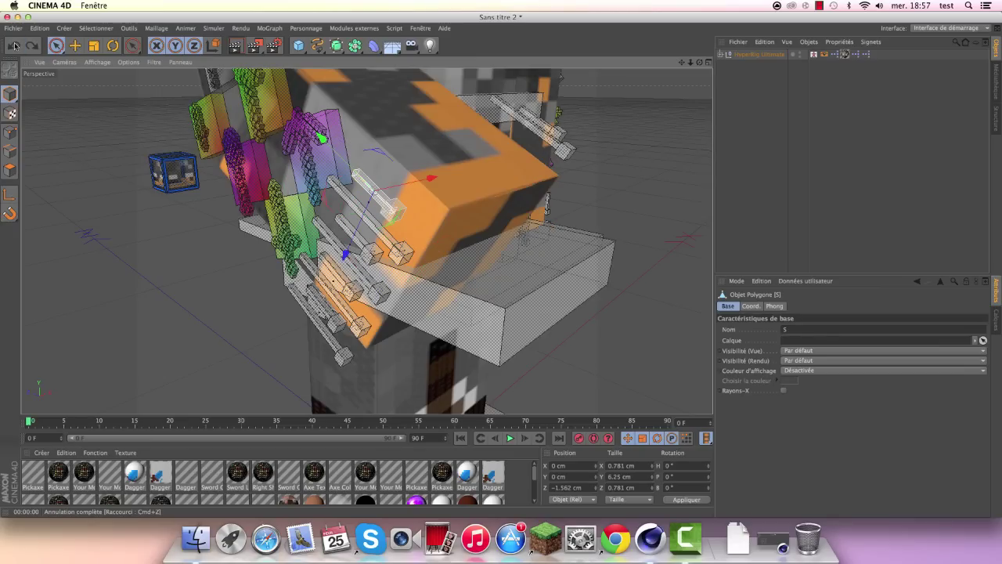
{"action": "left_click", "coordinate": [14, 46]}
{"action": "left_click", "coordinate": [14, 46]}
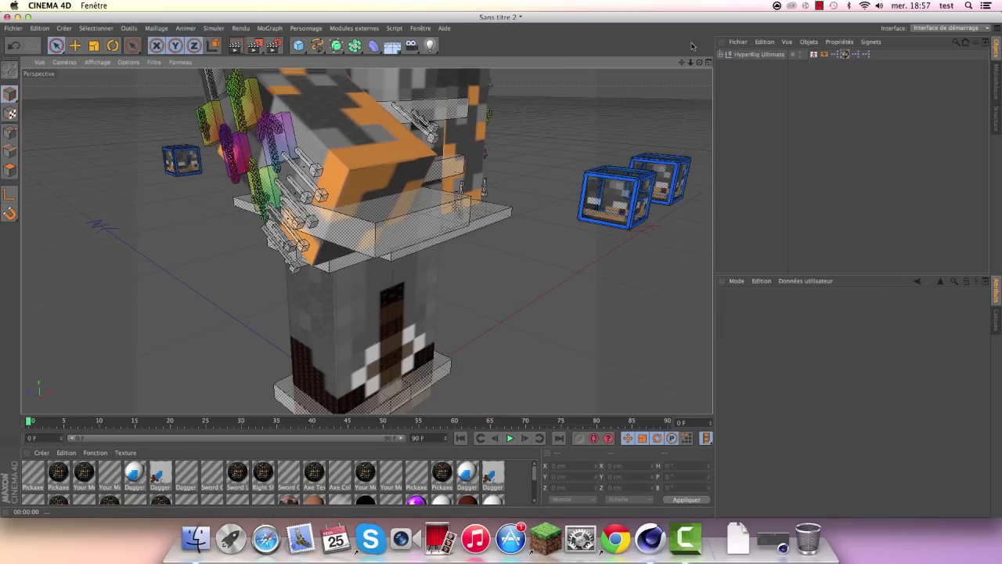
{"action": "mouse_move", "coordinate": [697, 61]}
{"action": "left_mouse_down"}
{"action": "mouse_move", "coordinate": [486, 176]}
{"action": "mouse_move", "coordinate": [424, 183]}
{"action": "left_mouse_up"}
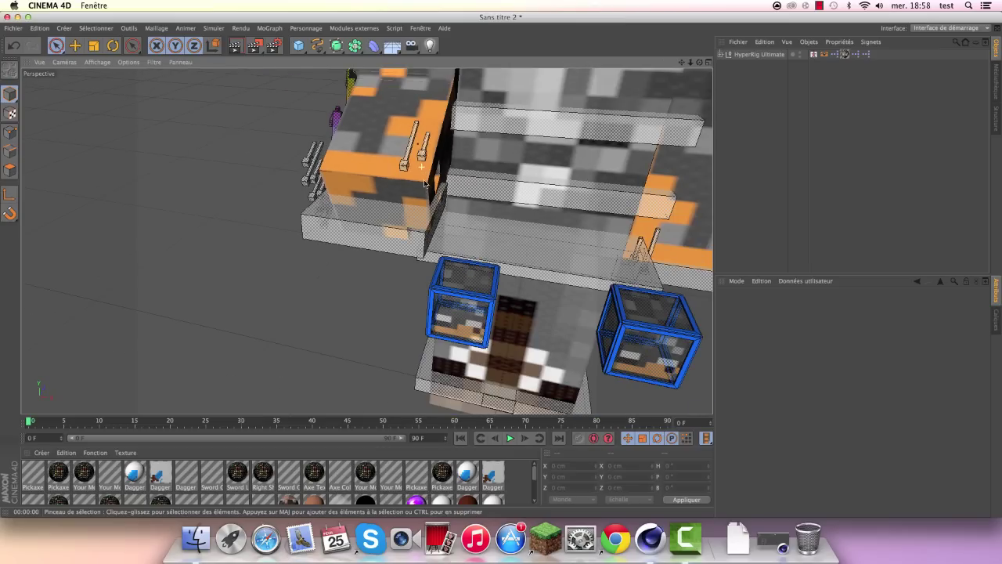
{"action": "left_click_drag", "start_coordinate": [332, 154], "coordinate": [250, 162]}
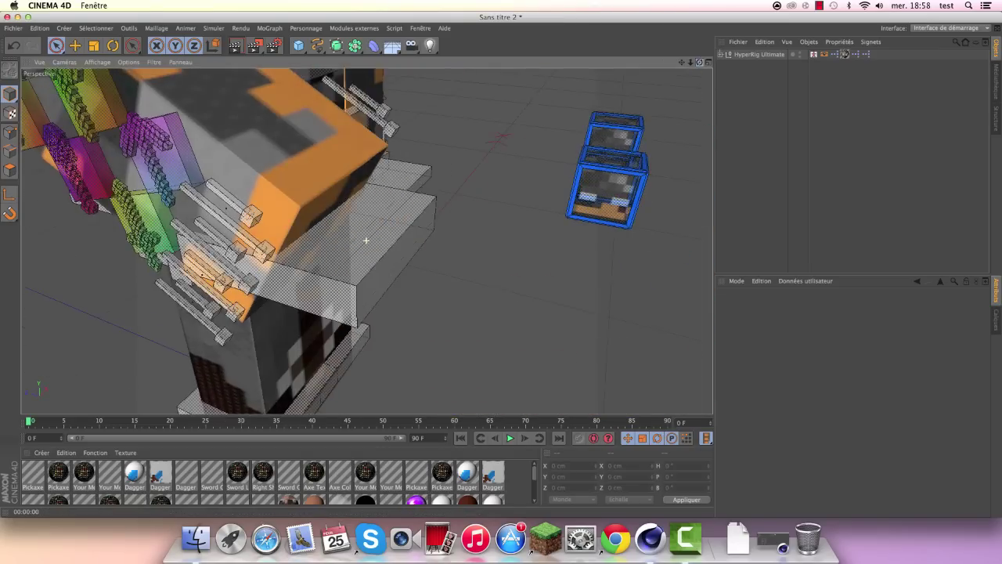
{"action": "left_click_drag", "start_coordinate": [692, 62], "coordinate": [693, 67]}
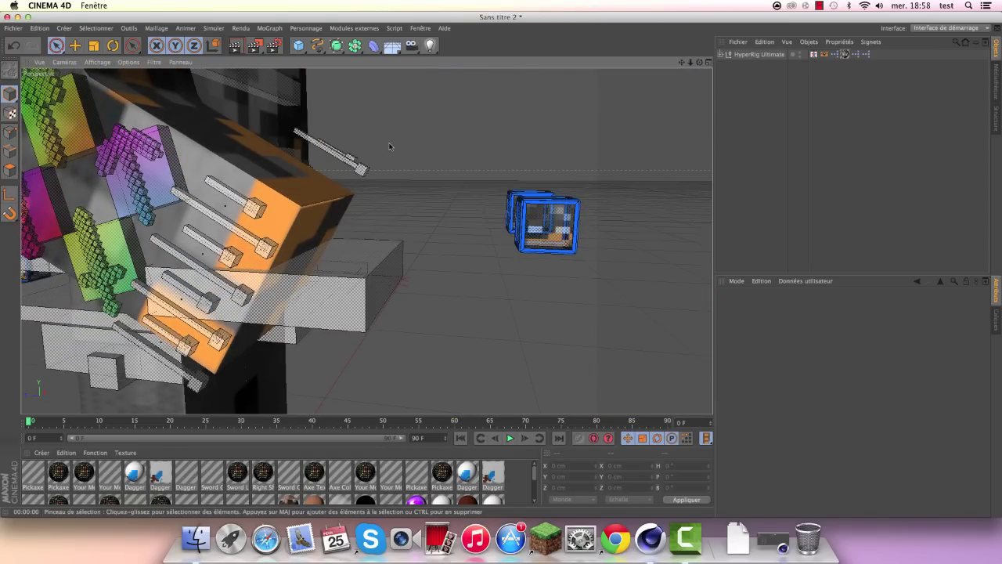
{"action": "left_click_drag", "start_coordinate": [269, 199], "coordinate": [244, 220], "text": "alt"}
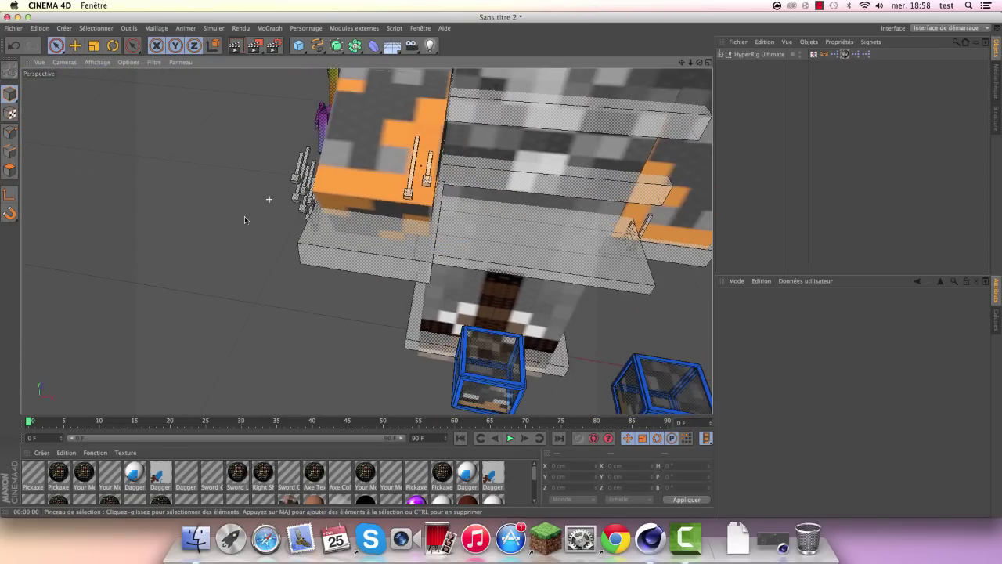
{"action": "scroll", "coordinate": [451, 164], "scroll_direction": "up", "scroll_amount": 3}
{"action": "left_click", "coordinate": [391, 200]}
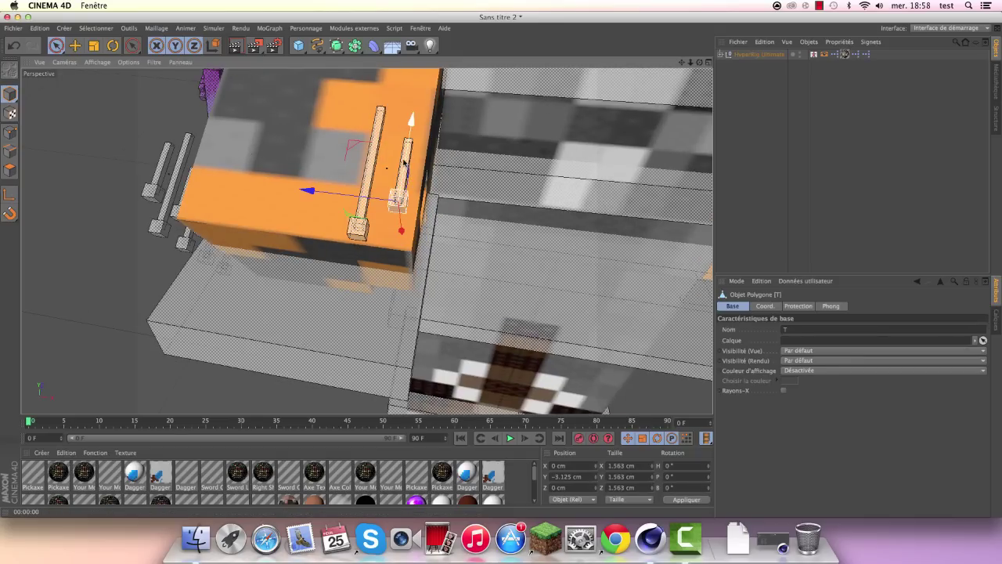
{"action": "left_click_drag", "start_coordinate": [404, 161], "coordinate": [389, 89]}
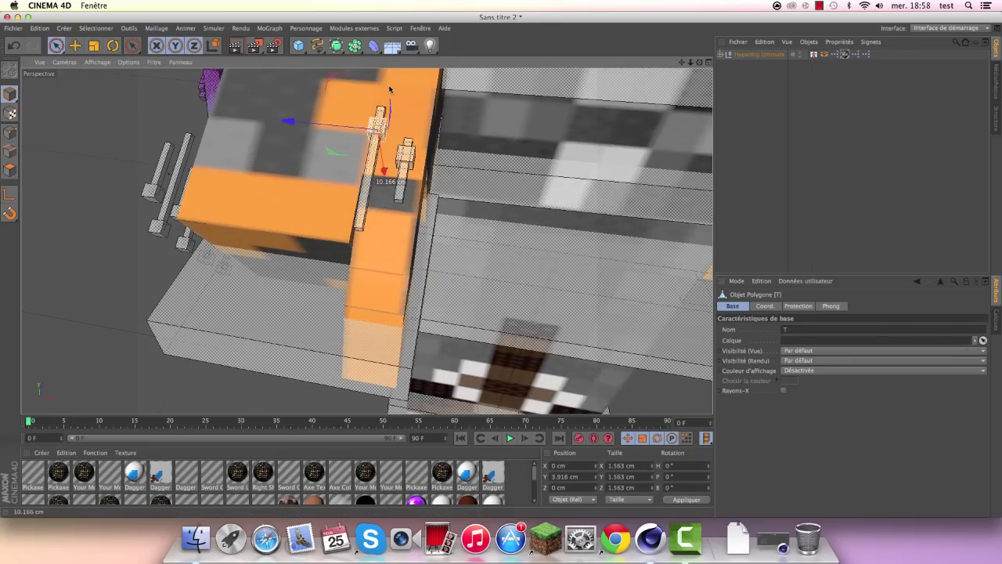
{"action": "scroll", "coordinate": [234, 102], "scroll_direction": "down", "scroll_amount": 3}
{"action": "left_click", "coordinate": [14, 45]}
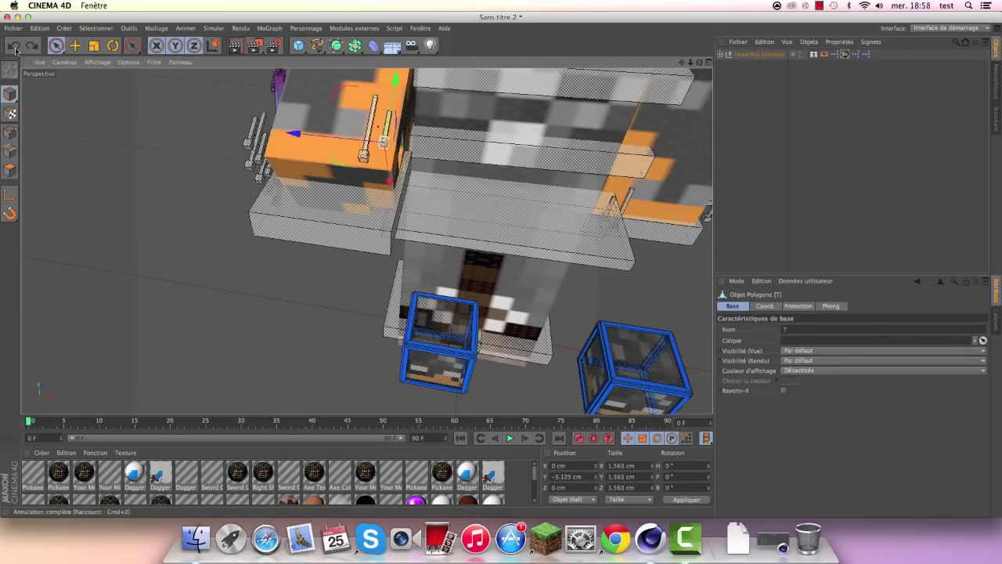
{"action": "left_click", "coordinate": [16, 47]}
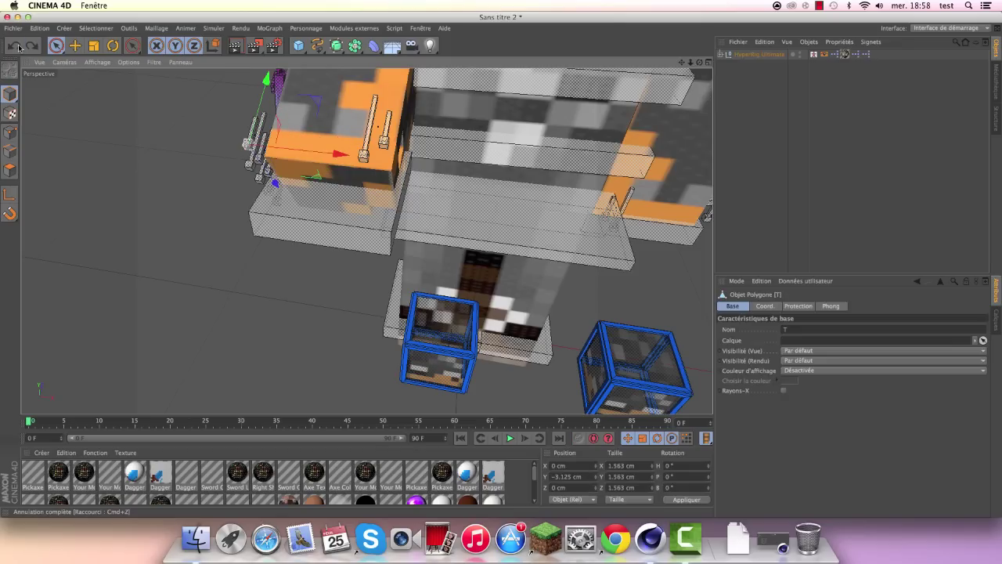
{"action": "left_click", "coordinate": [14, 45]}
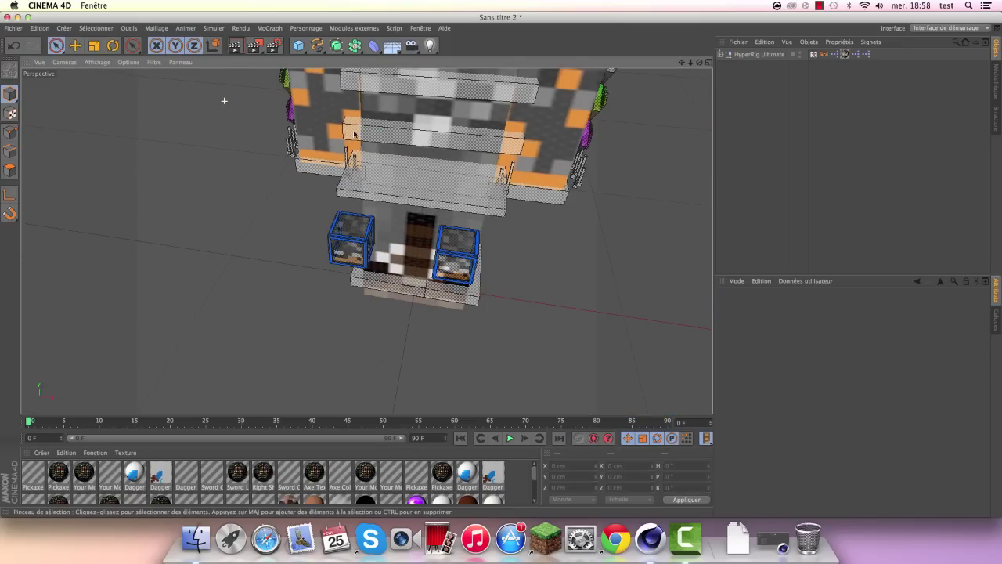
{"action": "left_click_drag", "start_coordinate": [224, 100], "coordinate": [366, 240], "text": "alt"}
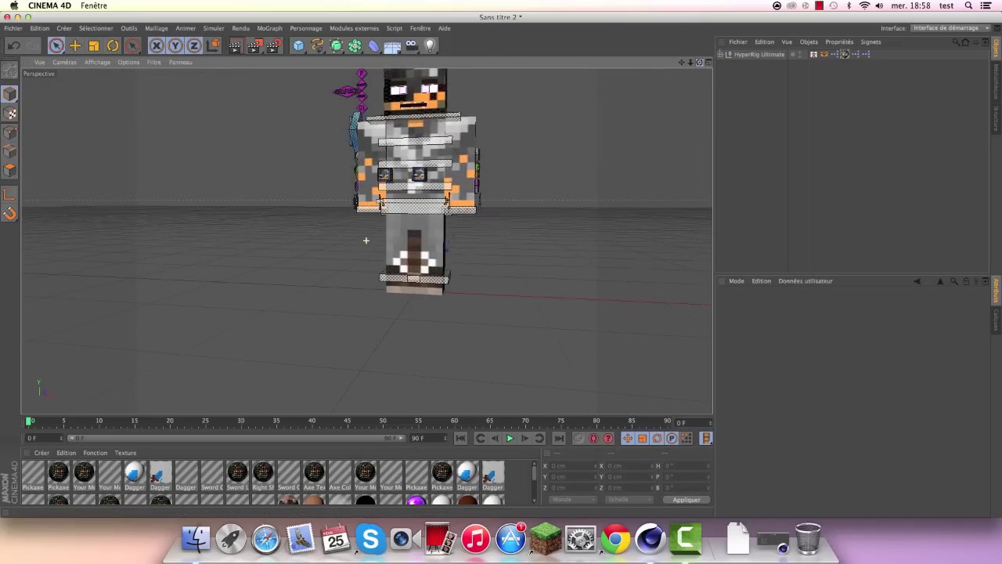
Step: Frame the head and select the COLORING control, leaving Swaggy Color 1 unchanged
{"action": "scroll", "coordinate": [332, 194], "scroll_direction": "up", "scroll_amount": 3}
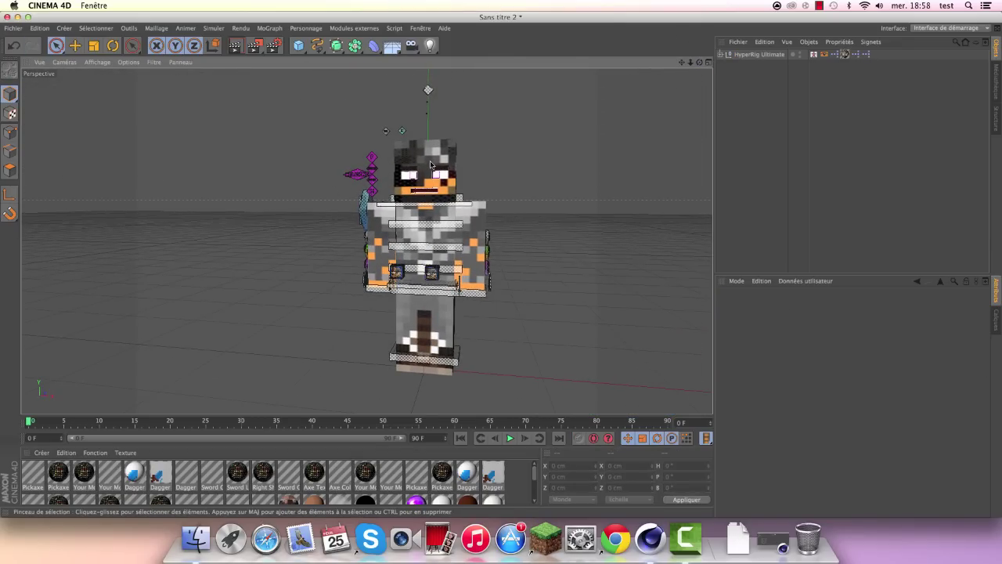
{"action": "scroll", "coordinate": [425, 174], "scroll_direction": "up", "scroll_amount": 3}
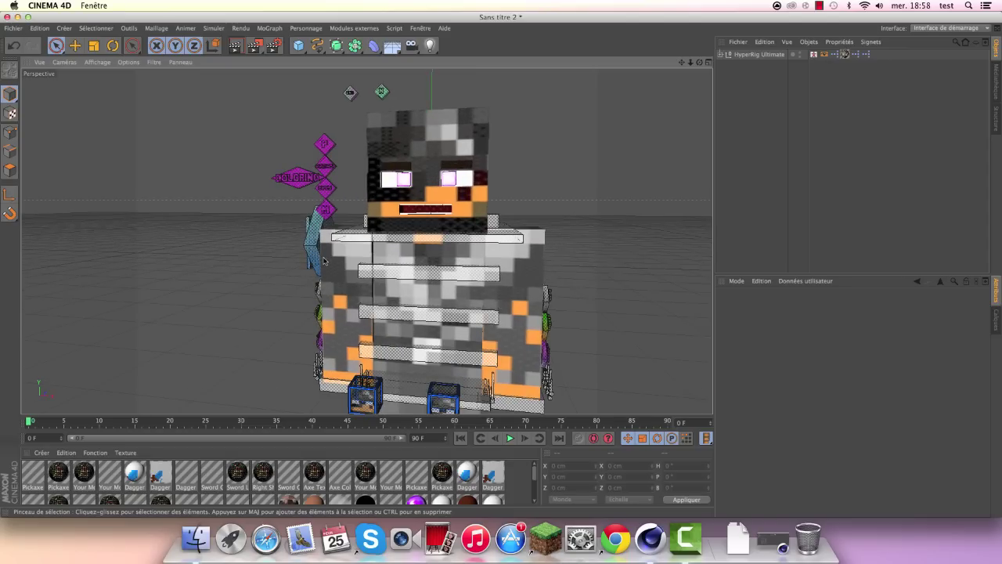
{"action": "scroll", "coordinate": [468, 175], "scroll_direction": "up", "scroll_amount": 2}
{"action": "mouse_move", "coordinate": [468, 175]}
{"action": "left_mouse_down", "text": "alt"}
{"action": "mouse_move", "coordinate": [392, 223]}
{"action": "mouse_move", "coordinate": [371, 170]}
{"action": "left_mouse_up", "text": "alt"}
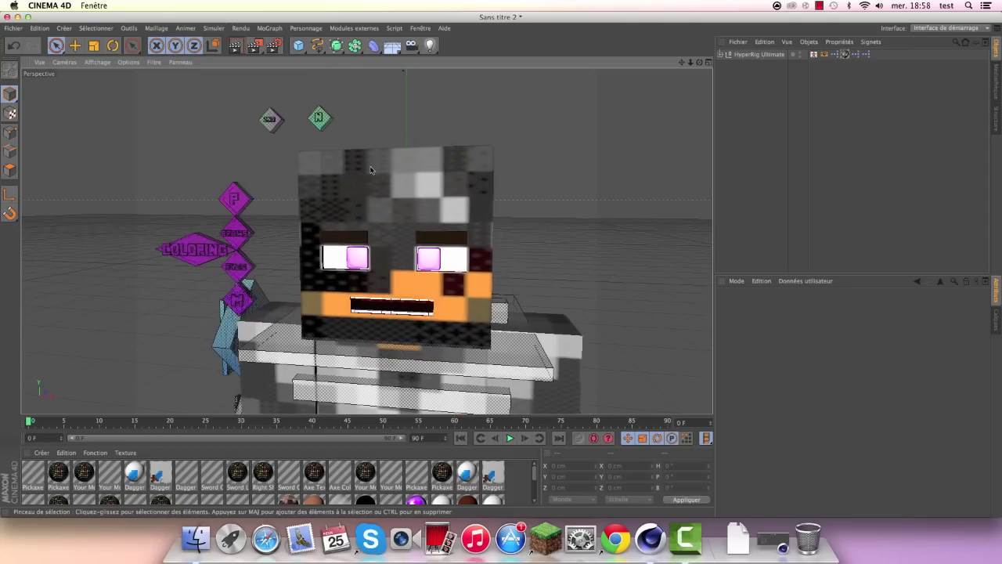
{"action": "scroll", "coordinate": [374, 253], "scroll_direction": "down", "scroll_amount": 3}
{"action": "scroll", "coordinate": [274, 247], "scroll_direction": "up", "scroll_amount": 3}
{"action": "scroll", "coordinate": [176, 243], "scroll_direction": "up", "scroll_amount": 1}
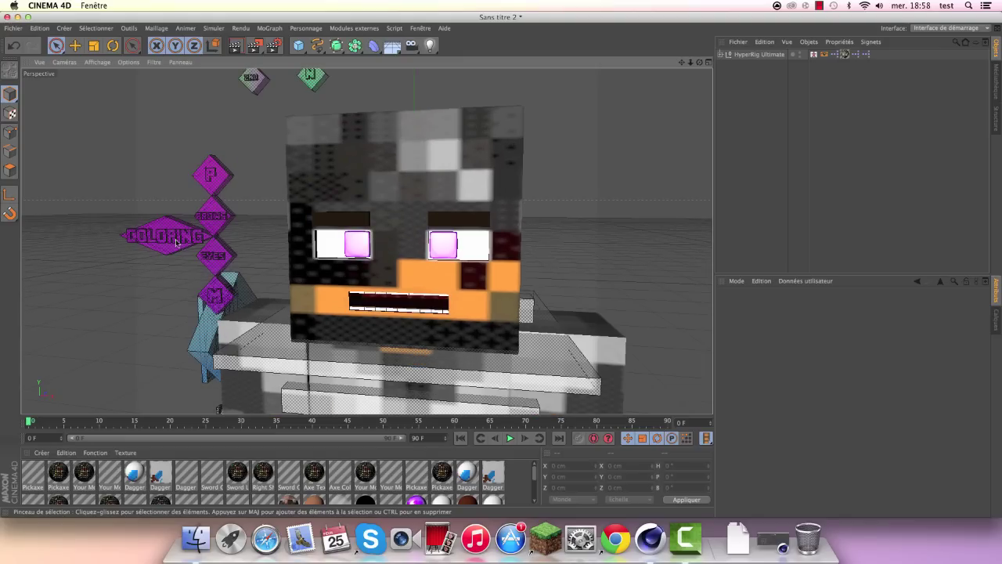
{"action": "left_click", "coordinate": [169, 237]}
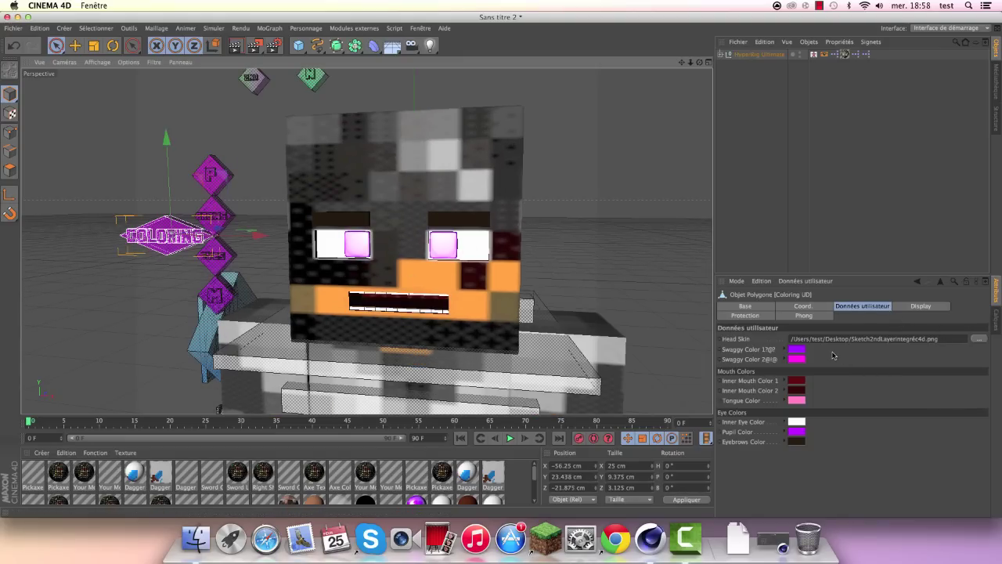
{"action": "left_click", "coordinate": [796, 352]}
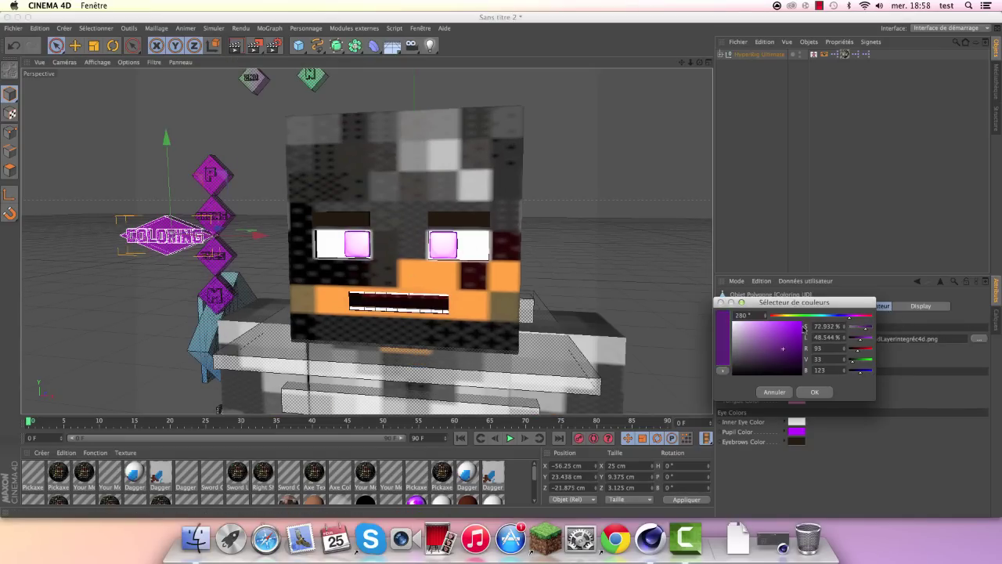
{"action": "left_click", "coordinate": [775, 393]}
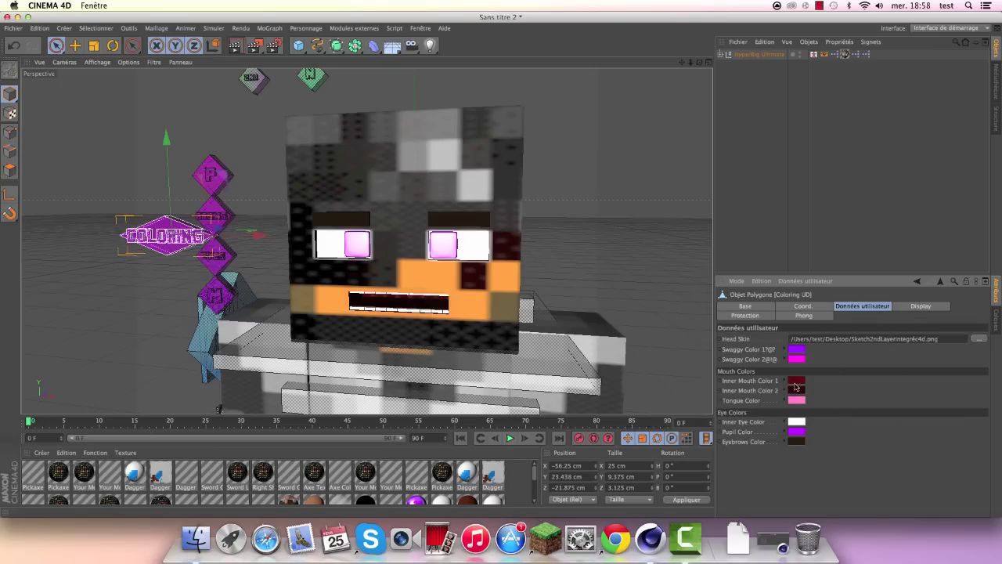
Step: Render a preview and try a red inner eye colour, then undo it to keep white
{"action": "left_click", "coordinate": [235, 45]}
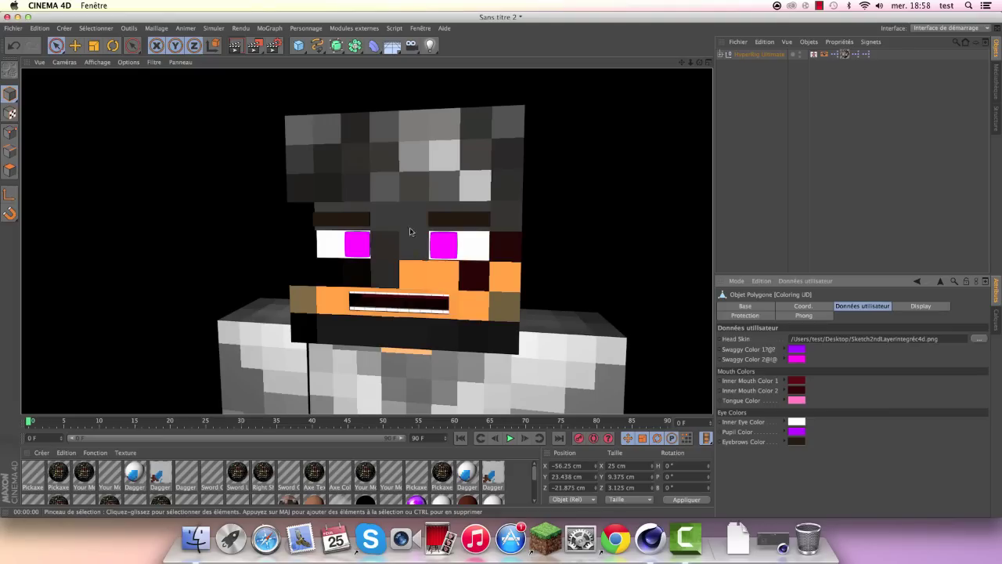
{"action": "scroll", "coordinate": [410, 231], "scroll_direction": "down", "scroll_amount": 2}
{"action": "scroll", "coordinate": [407, 227], "scroll_direction": "down", "scroll_amount": 2}
{"action": "scroll", "coordinate": [376, 239], "scroll_direction": "up", "scroll_amount": 2}
{"action": "scroll", "coordinate": [342, 252], "scroll_direction": "up", "scroll_amount": 3}
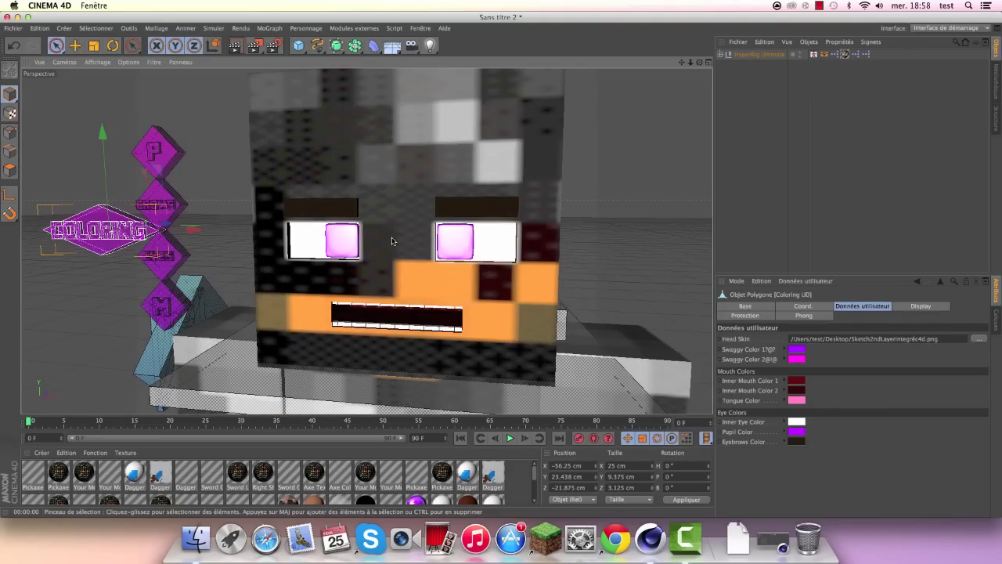
{"action": "scroll", "coordinate": [689, 396], "scroll_direction": "down", "scroll_amount": 2}
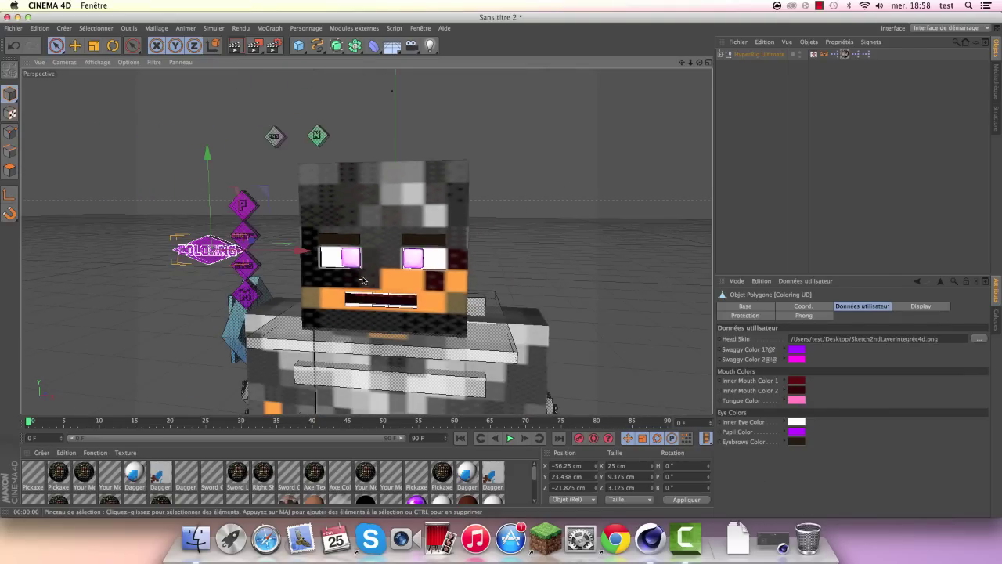
{"action": "scroll", "coordinate": [689, 399], "scroll_direction": "up", "scroll_amount": 2}
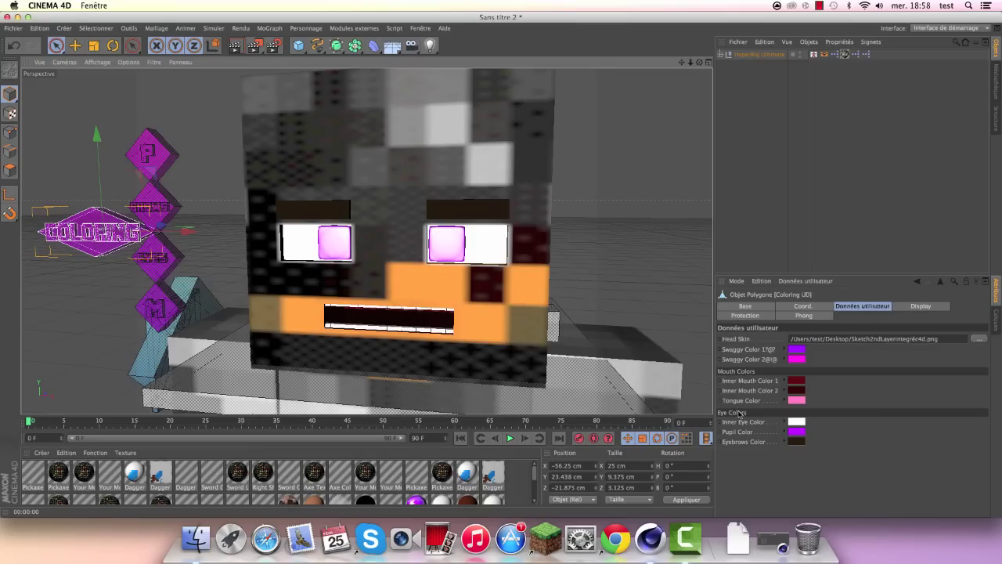
{"action": "left_click", "coordinate": [797, 422]}
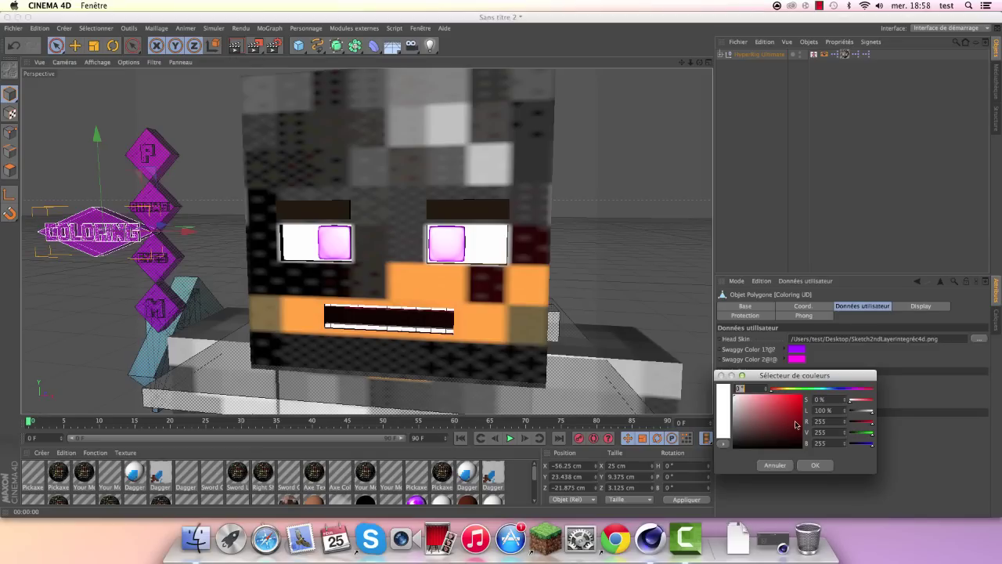
{"action": "left_click_drag", "start_coordinate": [777, 424], "coordinate": [801, 397]}
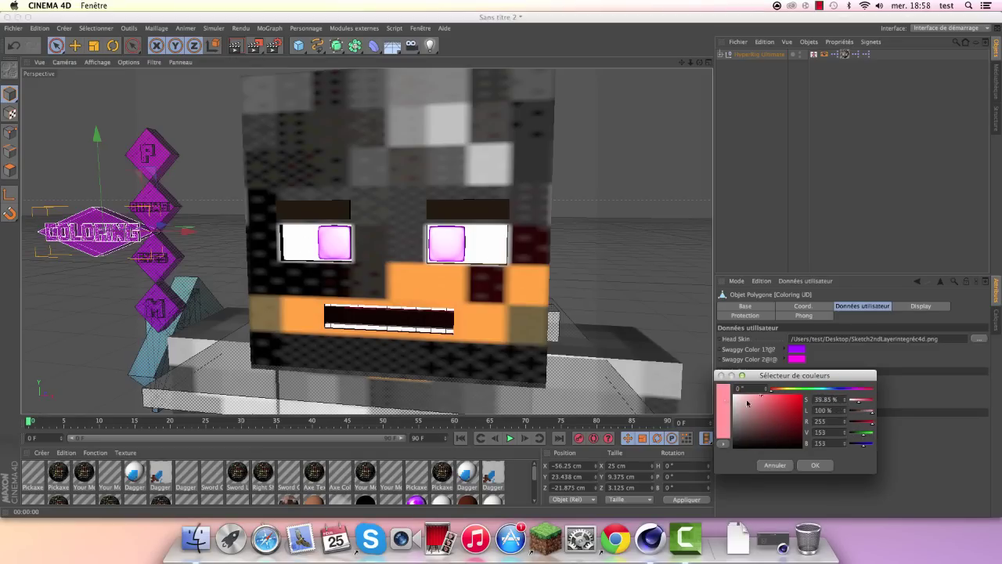
{"action": "left_click", "coordinate": [815, 465]}
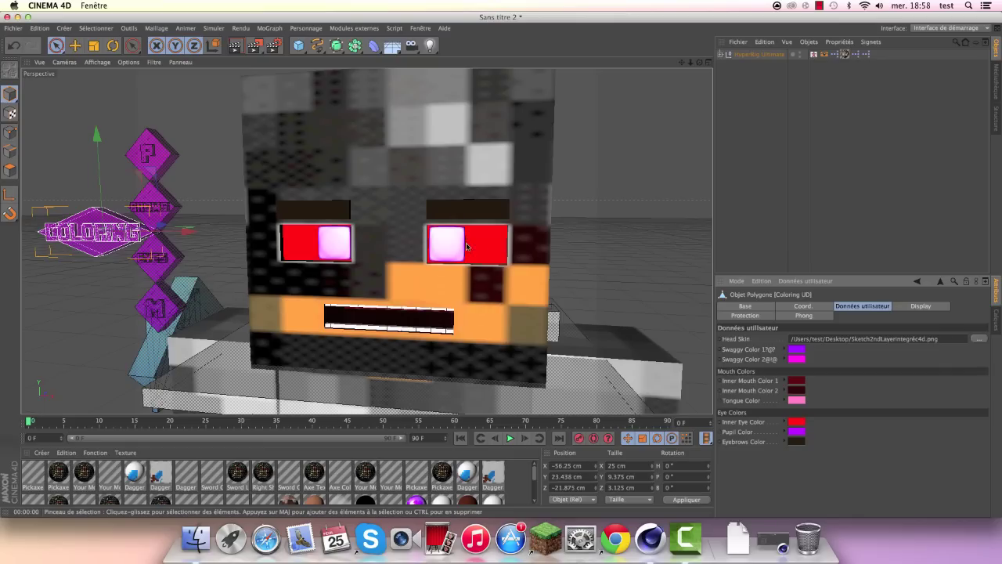
{"action": "key", "text": "super+z"}
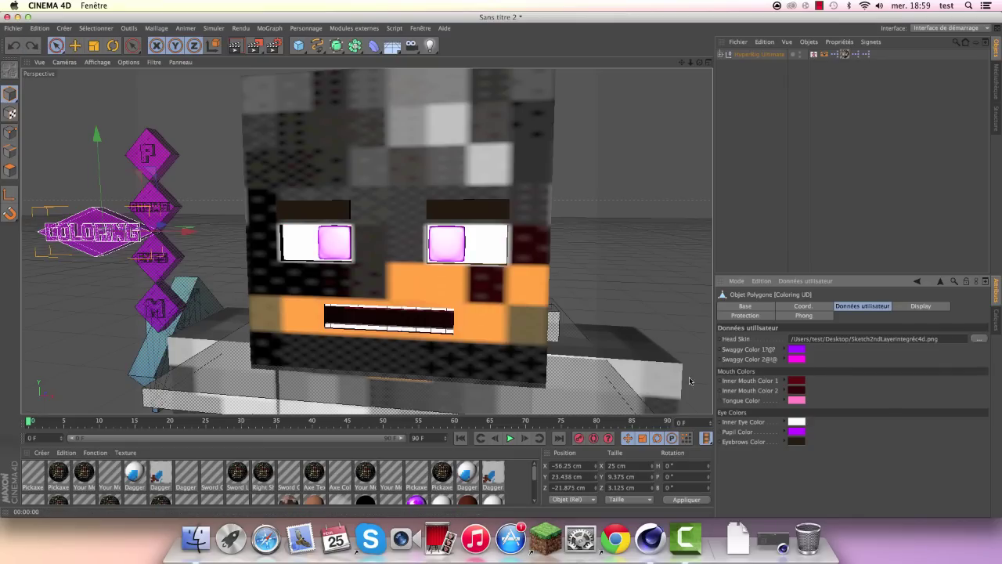
Step: Set the Pupil Color to dark red, RGB 131, 0, 0
{"action": "left_click", "coordinate": [797, 432]}
{"action": "mouse_move", "coordinate": [790, 388]}
{"action": "left_mouse_down"}
{"action": "mouse_move", "coordinate": [761, 383]}
{"action": "mouse_move", "coordinate": [654, 202]}
{"action": "left_mouse_up"}
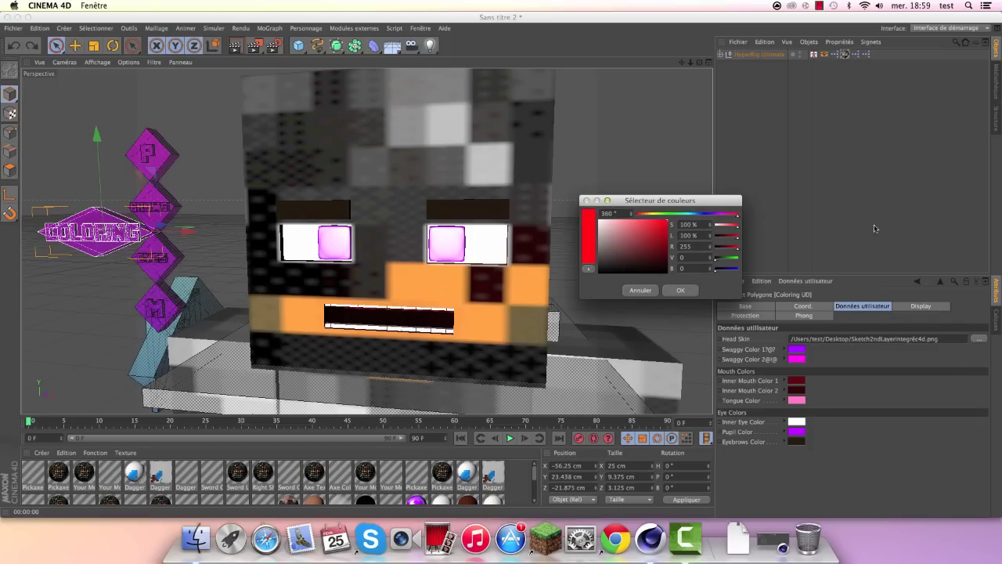
{"action": "left_click_drag", "start_coordinate": [736, 235], "coordinate": [720, 255]}
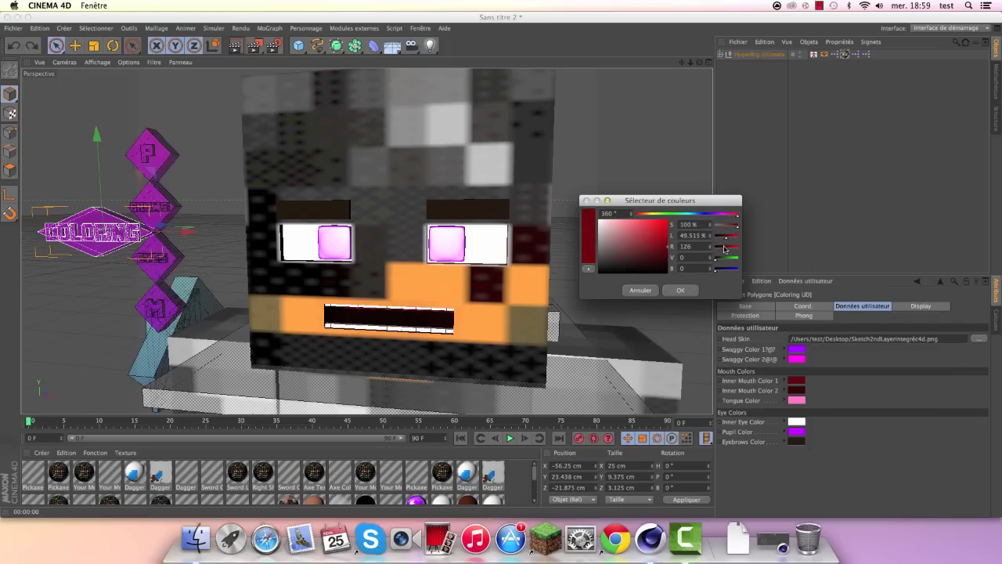
{"action": "left_click_drag", "start_coordinate": [657, 247], "coordinate": [683, 248]}
{"action": "left_click", "coordinate": [680, 290]}
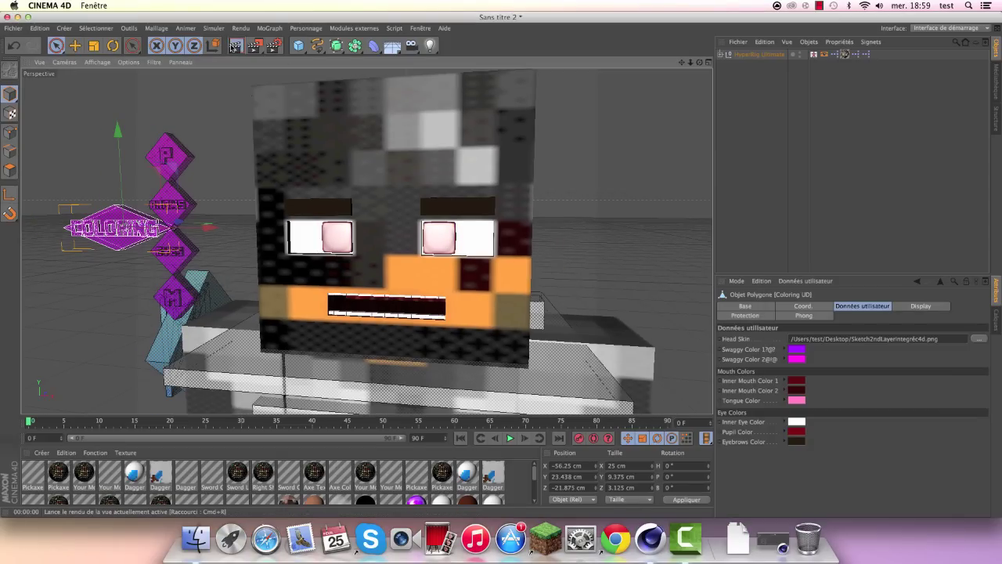
Step: Render the view to check the dark red pupils, then return to the editor
{"action": "left_click", "coordinate": [231, 47]}
{"action": "left_click", "coordinate": [366, 231]}
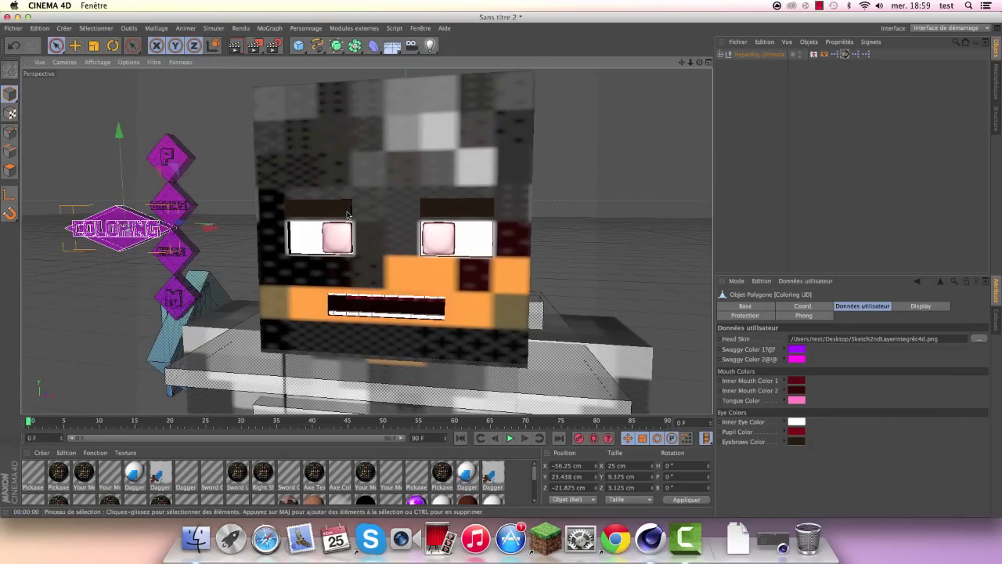
{"action": "scroll", "coordinate": [441, 290], "scroll_direction": "up", "scroll_amount": 5}
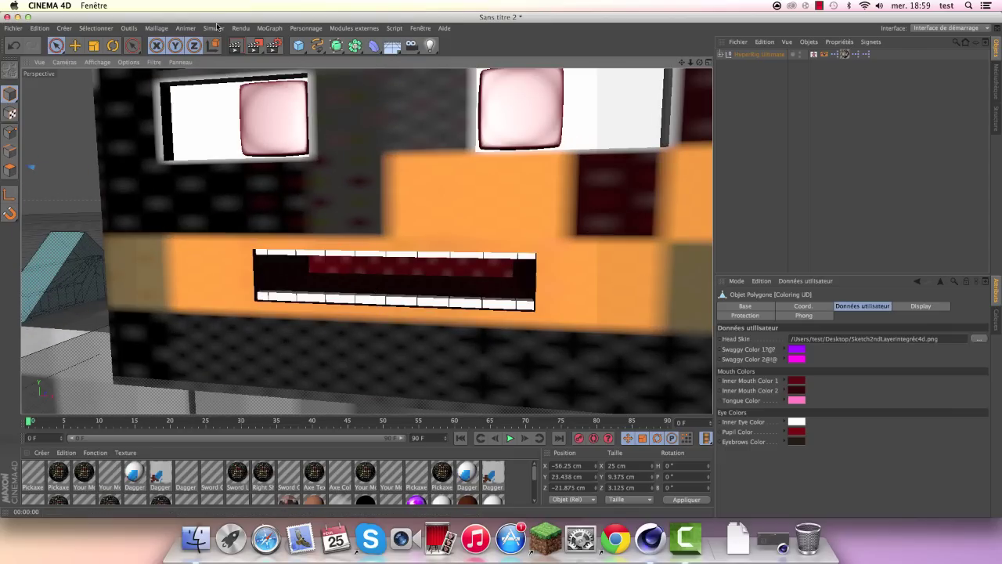
{"action": "key", "text": "ctrl+r"}
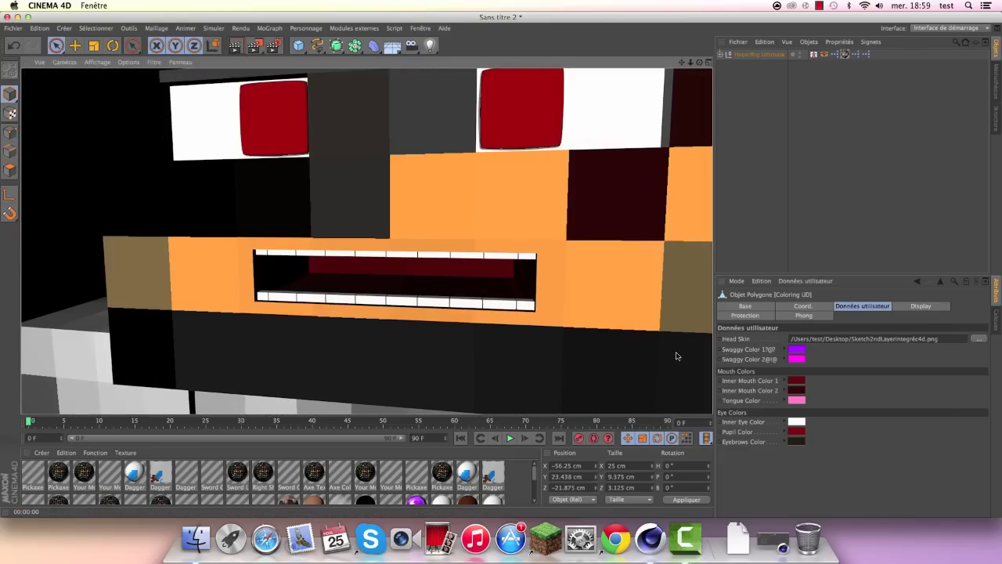
{"action": "left_click", "coordinate": [793, 382]}
{"action": "left_click", "coordinate": [815, 348]}
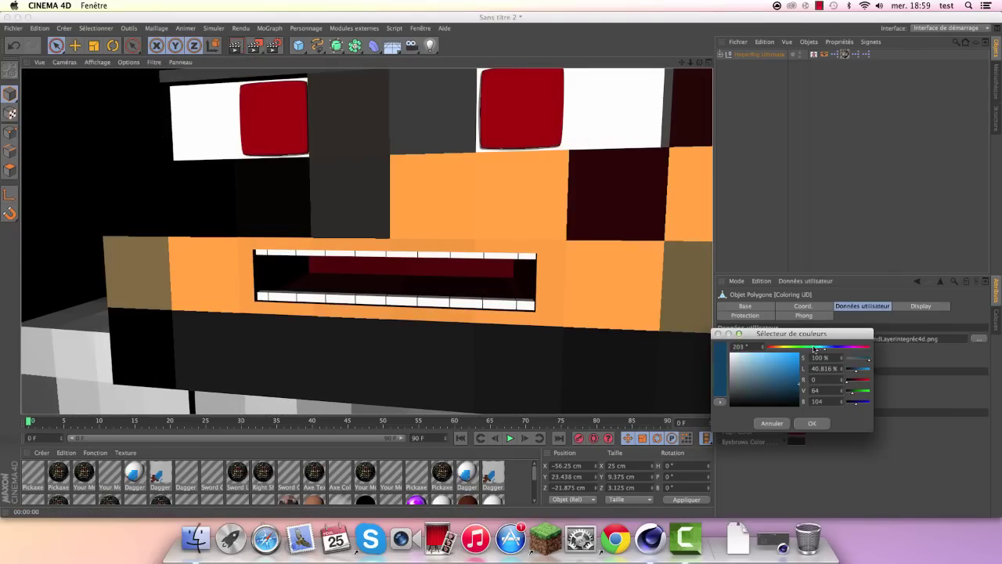
{"action": "left_click", "coordinate": [813, 422]}
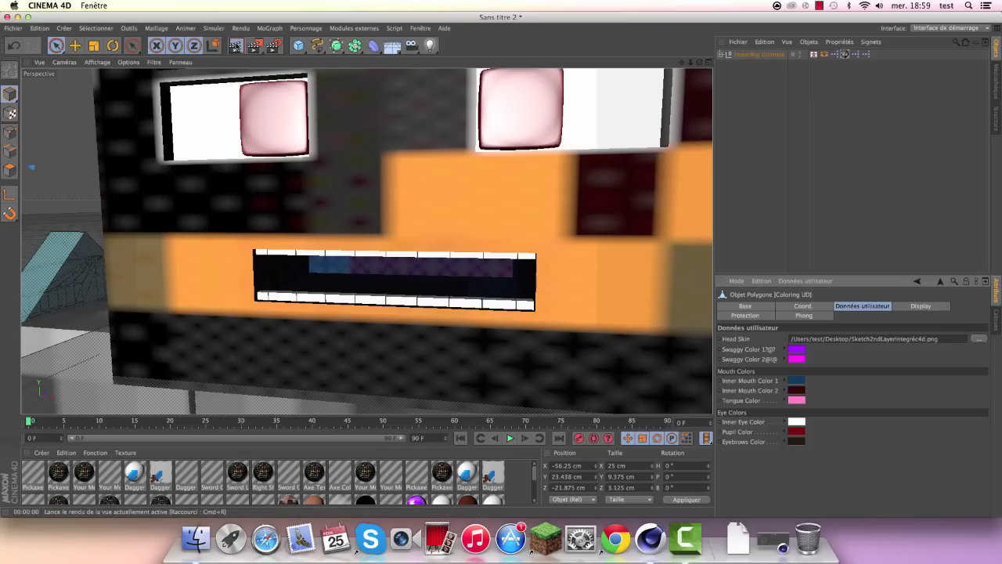
{"action": "left_click", "coordinate": [235, 45]}
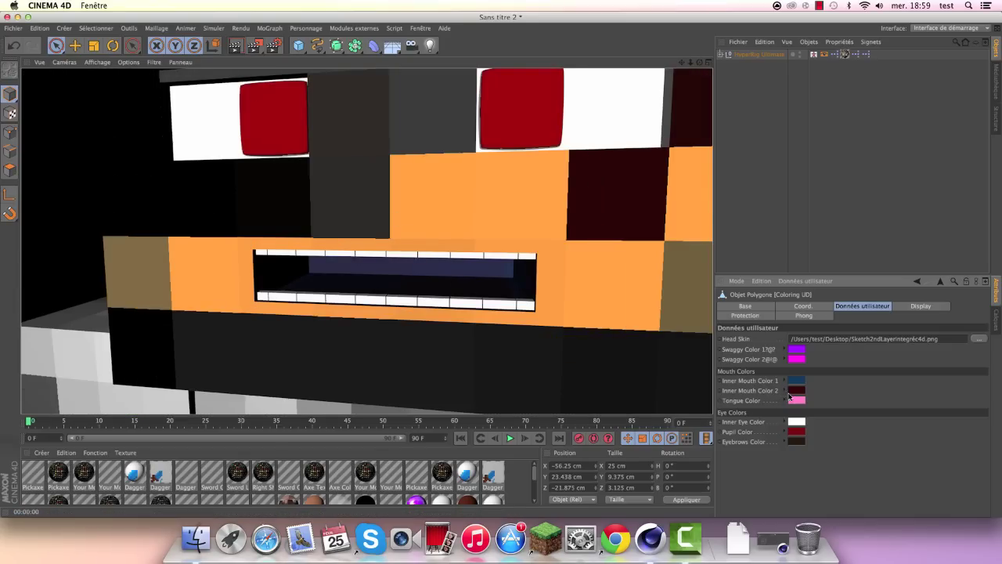
{"action": "left_click", "coordinate": [796, 401]}
{"action": "left_click", "coordinate": [817, 359]}
{"action": "left_click", "coordinate": [828, 358]}
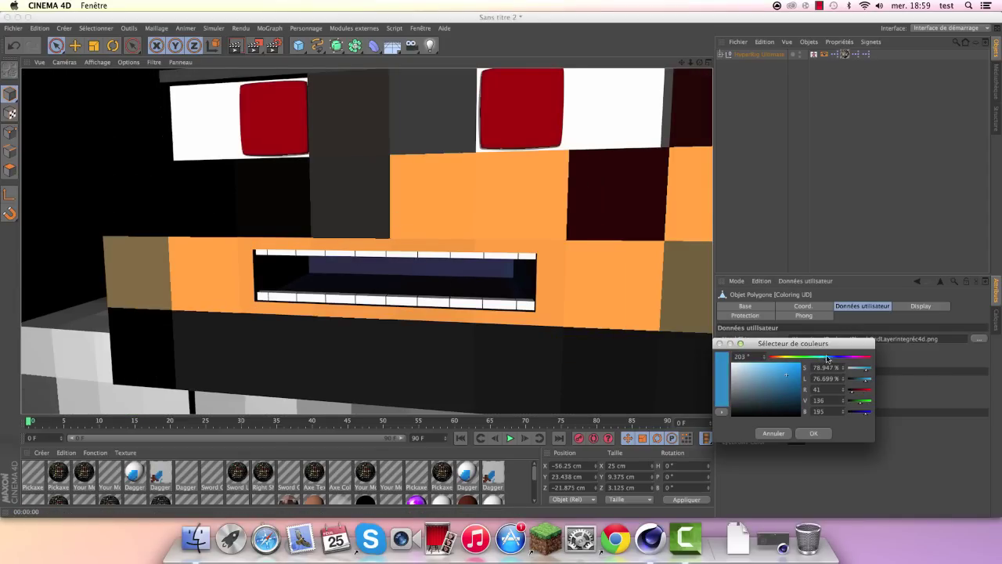
{"action": "left_click", "coordinate": [813, 433]}
{"action": "left_click", "coordinate": [234, 45]}
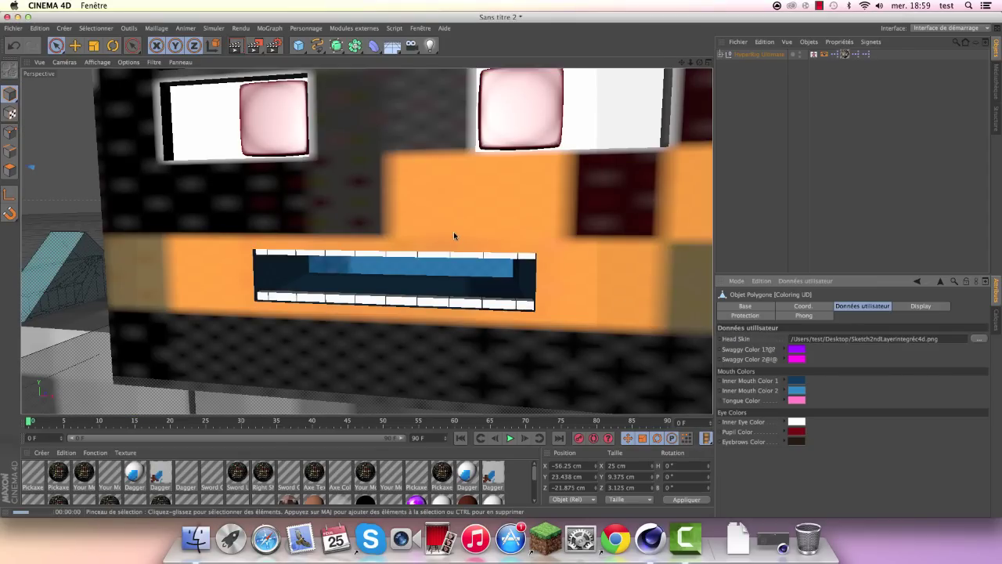
{"action": "left_click", "coordinate": [14, 46]}
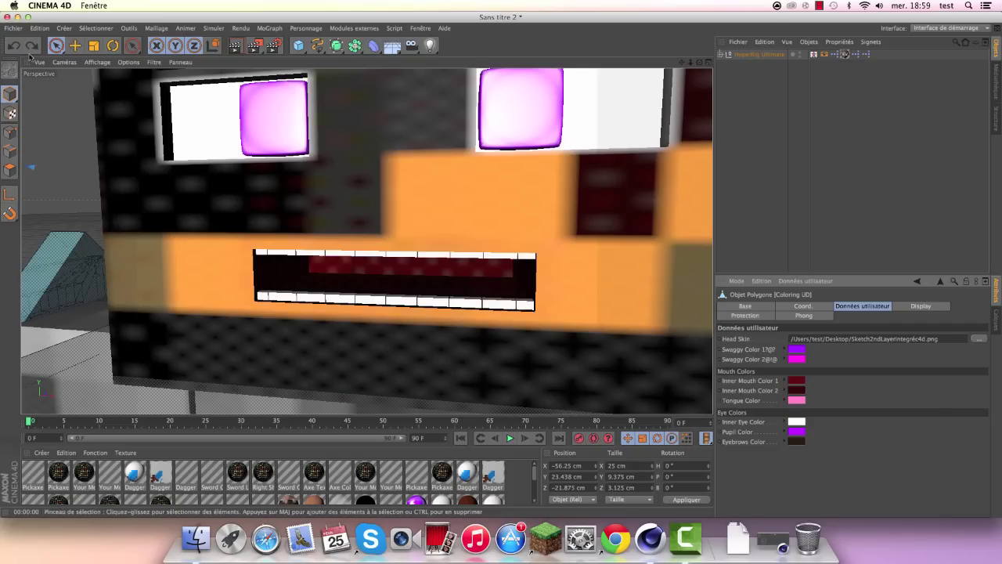
{"action": "left_click", "coordinate": [13, 45]}
{"action": "scroll", "coordinate": [301, 218], "scroll_direction": "down", "scroll_amount": 4}
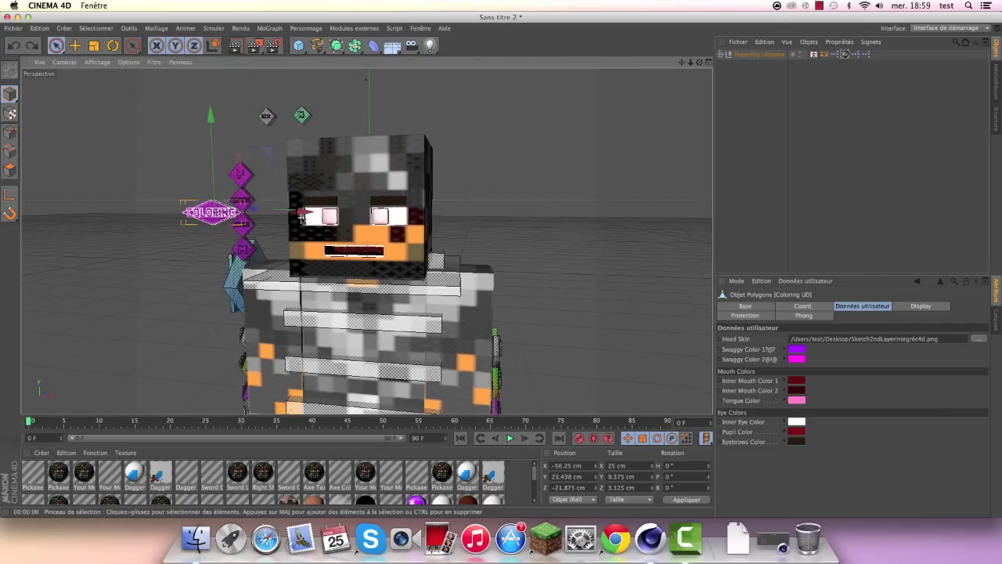
Step: Browse the face controls and select the M mouth controller
{"action": "scroll", "coordinate": [301, 218], "scroll_direction": "down", "scroll_amount": 2}
{"action": "scroll", "coordinate": [301, 218], "scroll_direction": "up", "scroll_amount": 2}
{"action": "scroll", "coordinate": [301, 218], "scroll_direction": "up", "scroll_amount": 3}
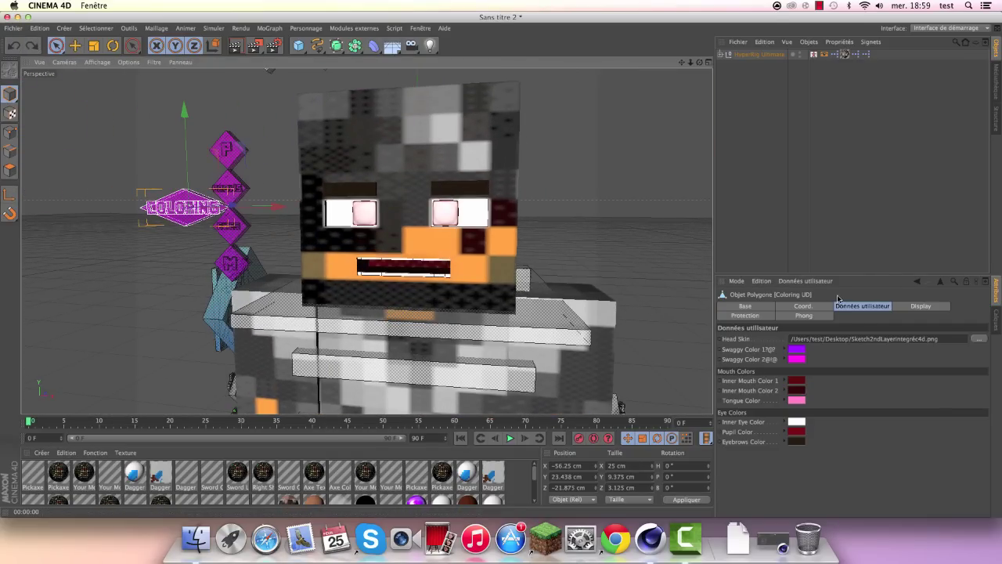
{"action": "left_click", "coordinate": [146, 261]}
{"action": "left_click", "coordinate": [224, 153]}
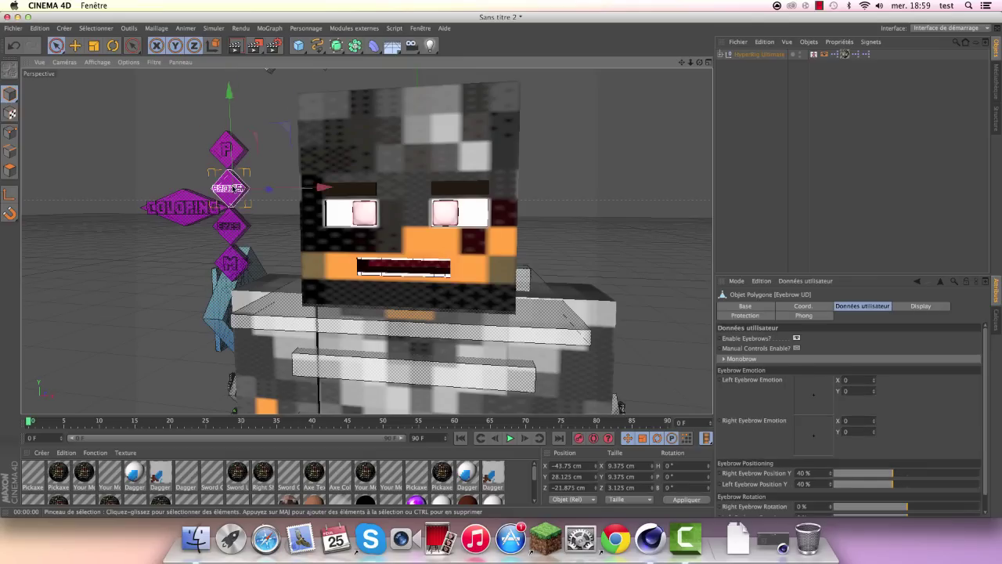
{"action": "left_click", "coordinate": [187, 140]}
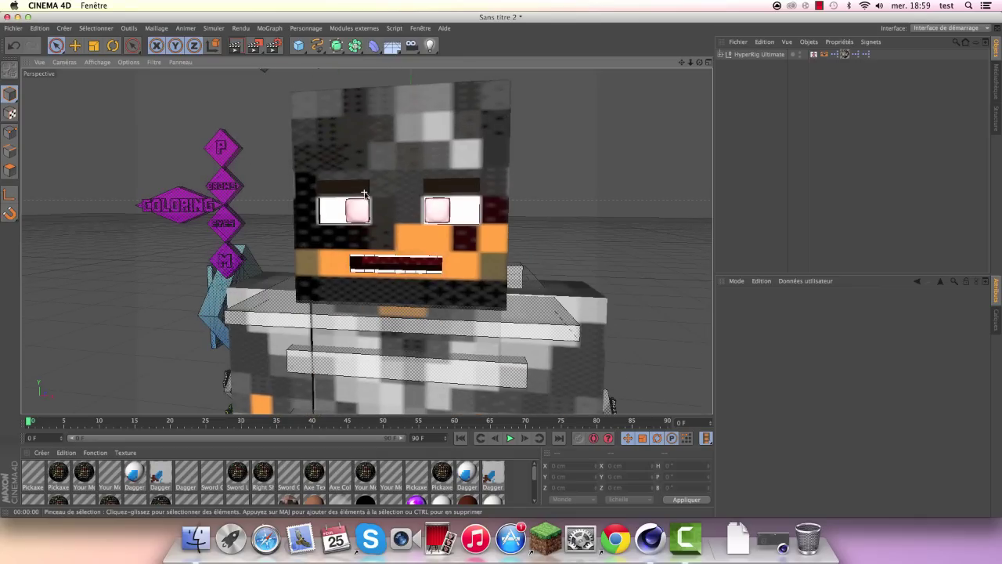
{"action": "scroll", "coordinate": [362, 196], "scroll_direction": "up", "scroll_amount": 2}
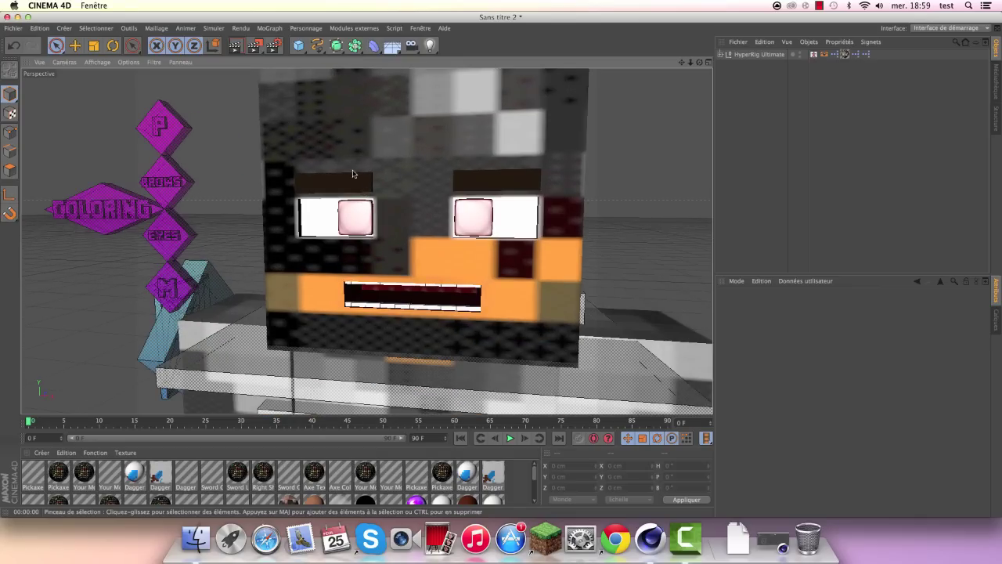
{"action": "left_click", "coordinate": [169, 290]}
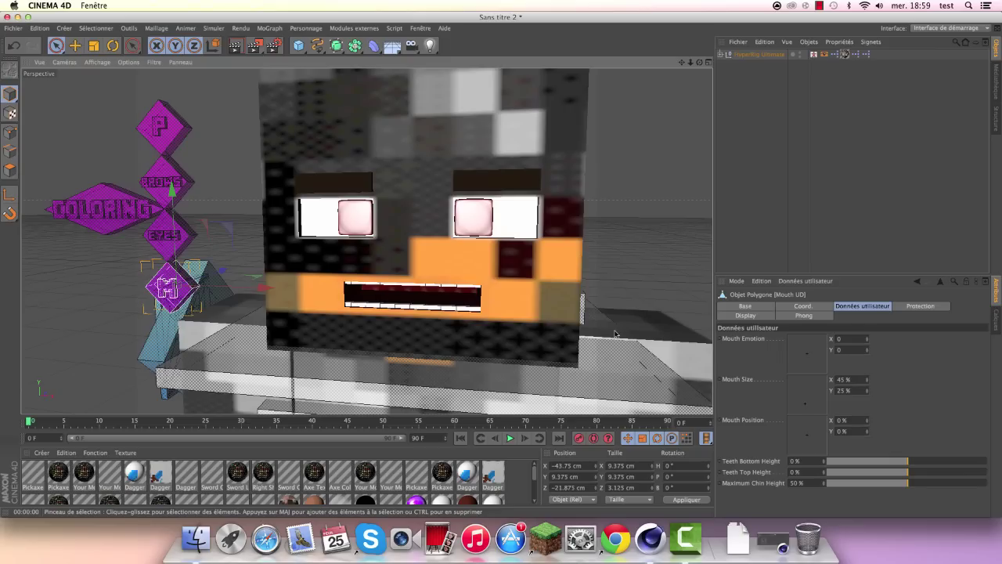
Step: Set Mouth Emotion to X 0.013, Y 0.333, Mouth Size 24%/8%, and shift the mouth slightly down
{"action": "mouse_move", "coordinate": [806, 353]}
{"action": "left_mouse_down"}
{"action": "mouse_move", "coordinate": [791, 371]}
{"action": "mouse_move", "coordinate": [765, 361]}
{"action": "mouse_move", "coordinate": [808, 355]}
{"action": "mouse_move", "coordinate": [823, 342]}
{"action": "mouse_move", "coordinate": [806, 332]}
{"action": "left_mouse_up"}
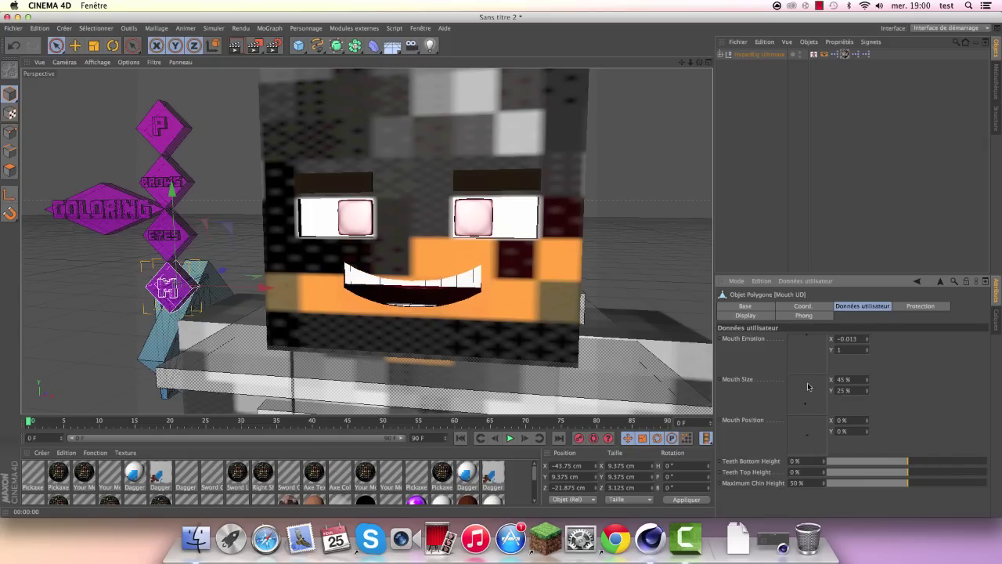
{"action": "left_click_drag", "start_coordinate": [809, 399], "coordinate": [793, 413]}
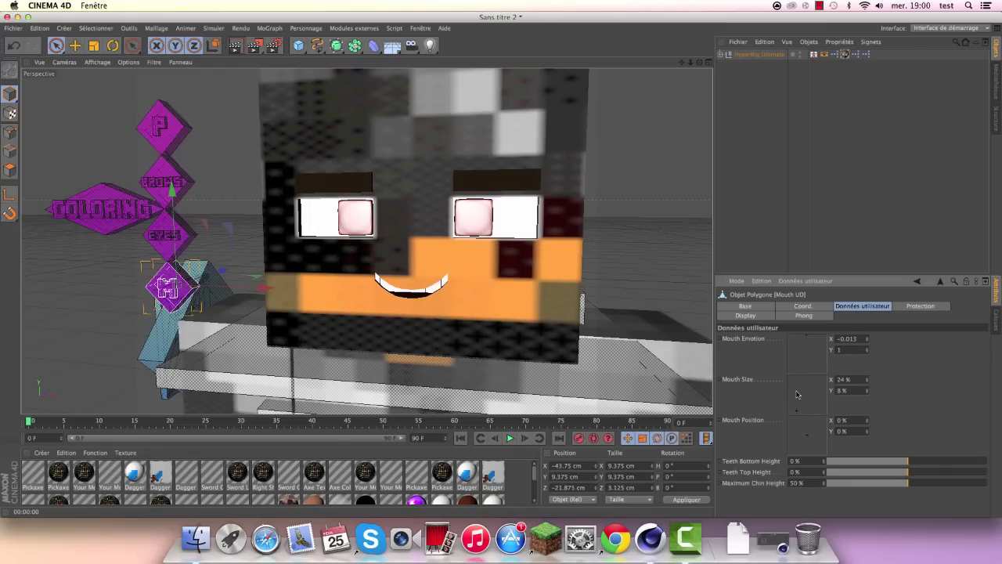
{"action": "left_click_drag", "start_coordinate": [808, 344], "coordinate": [808, 350]}
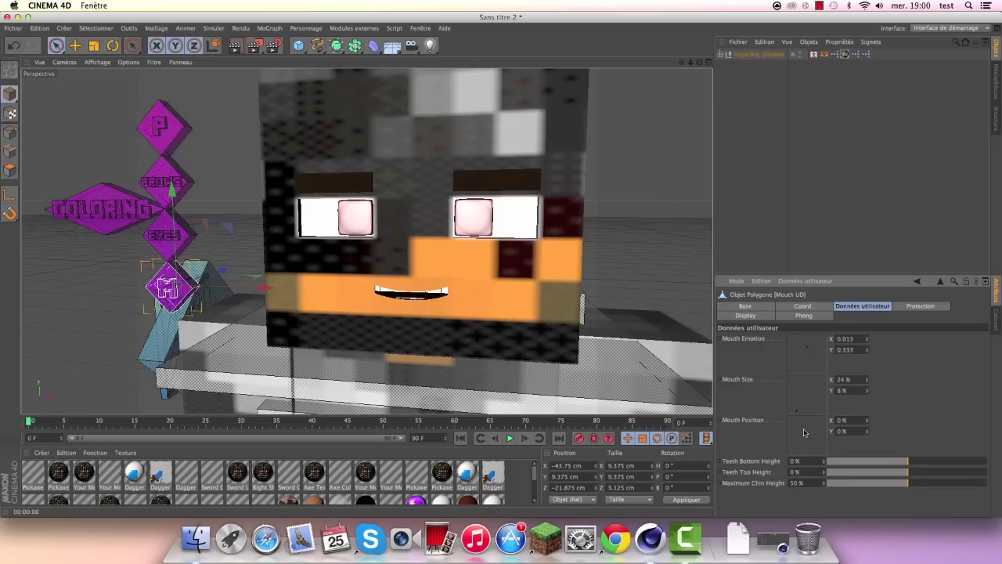
{"action": "mouse_move", "coordinate": [803, 432]}
{"action": "left_mouse_down"}
{"action": "mouse_move", "coordinate": [814, 444]}
{"action": "mouse_move", "coordinate": [806, 449]}
{"action": "mouse_move", "coordinate": [807, 439]}
{"action": "left_mouse_up"}
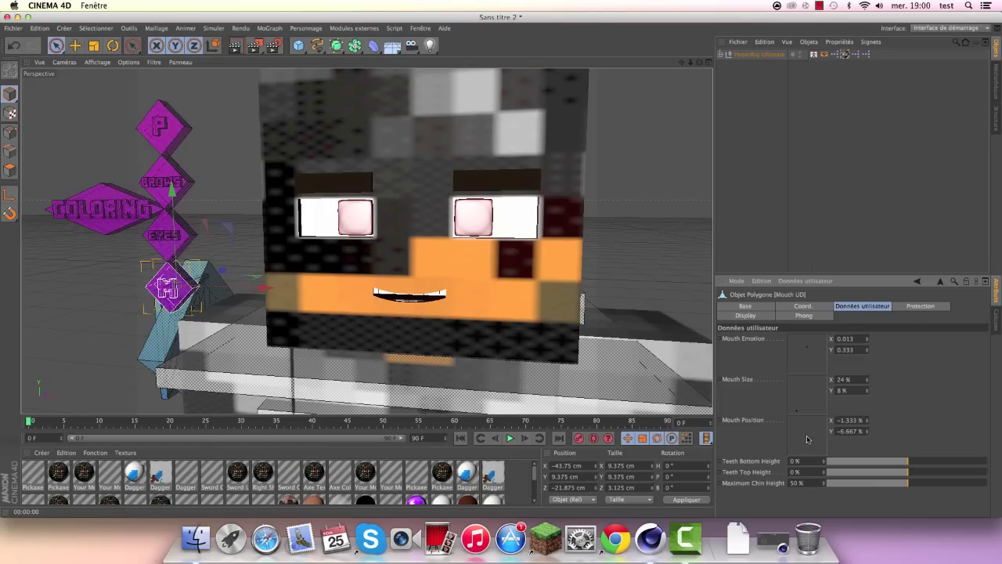
{"action": "left_click", "coordinate": [289, 335]}
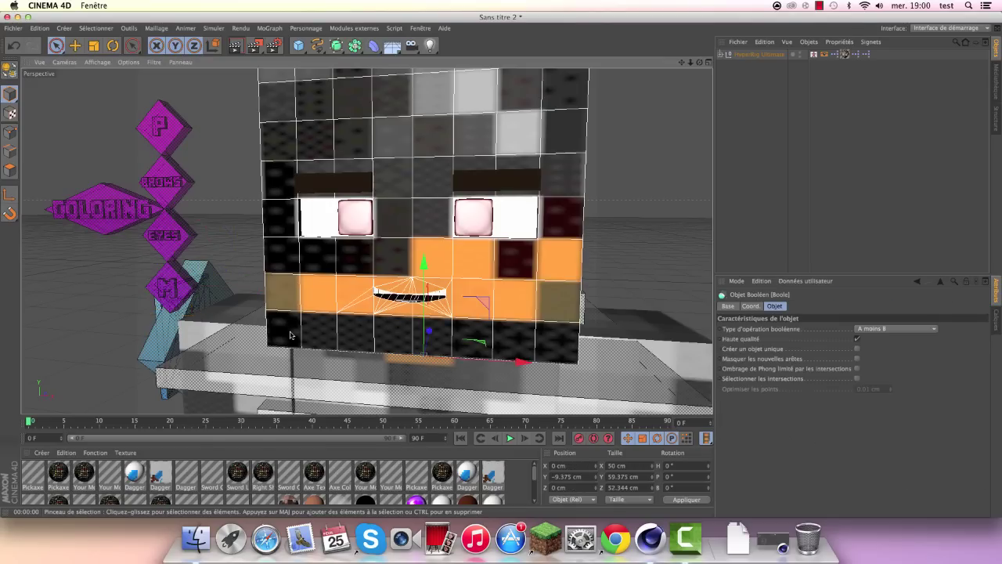
Step: Raise Teeth Bottom Height and Maximum Chin Height, then open the mouth wide with teeth showing
{"action": "left_click", "coordinate": [686, 292]}
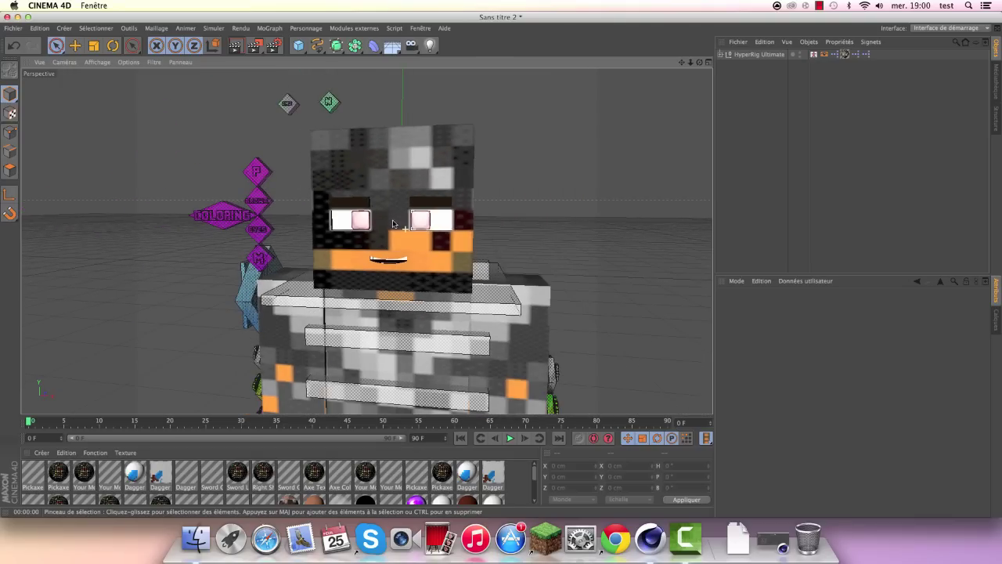
{"action": "scroll", "coordinate": [394, 224], "scroll_direction": "up", "scroll_amount": 5}
{"action": "left_click_drag", "start_coordinate": [382, 249], "coordinate": [235, 250], "text": "alt"}
{"action": "scroll", "coordinate": [235, 250], "scroll_direction": "up", "scroll_amount": 3}
{"action": "left_click", "coordinate": [115, 268]}
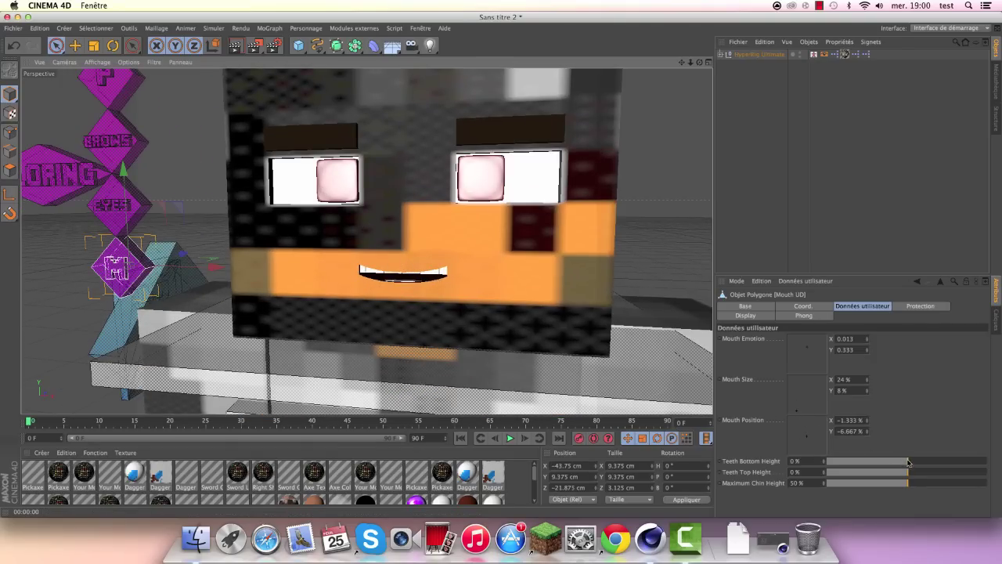
{"action": "mouse_move", "coordinate": [908, 463]}
{"action": "left_mouse_down"}
{"action": "mouse_move", "coordinate": [917, 480]}
{"action": "mouse_move", "coordinate": [849, 483]}
{"action": "left_mouse_up"}
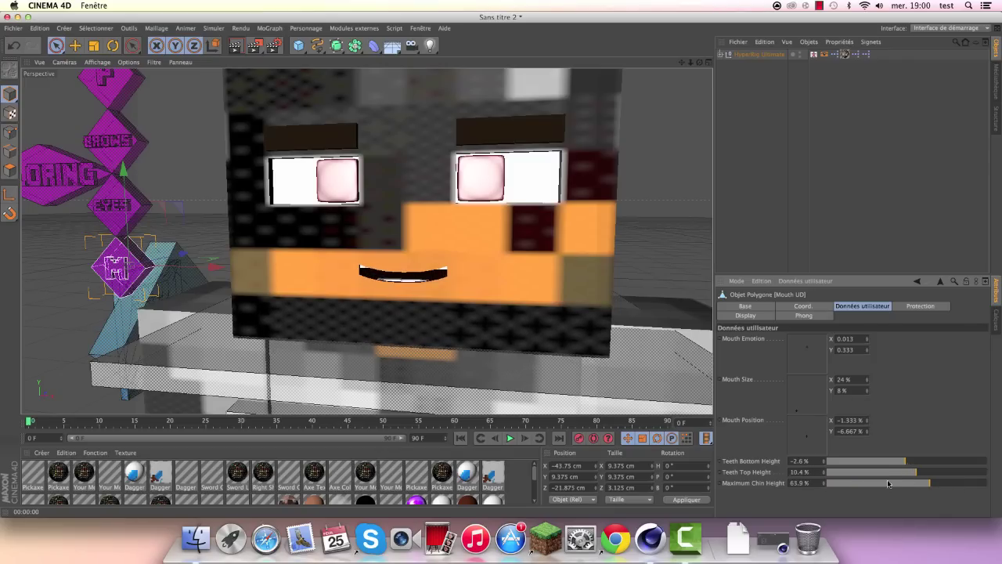
{"action": "left_click_drag", "start_coordinate": [848, 482], "coordinate": [967, 483]}
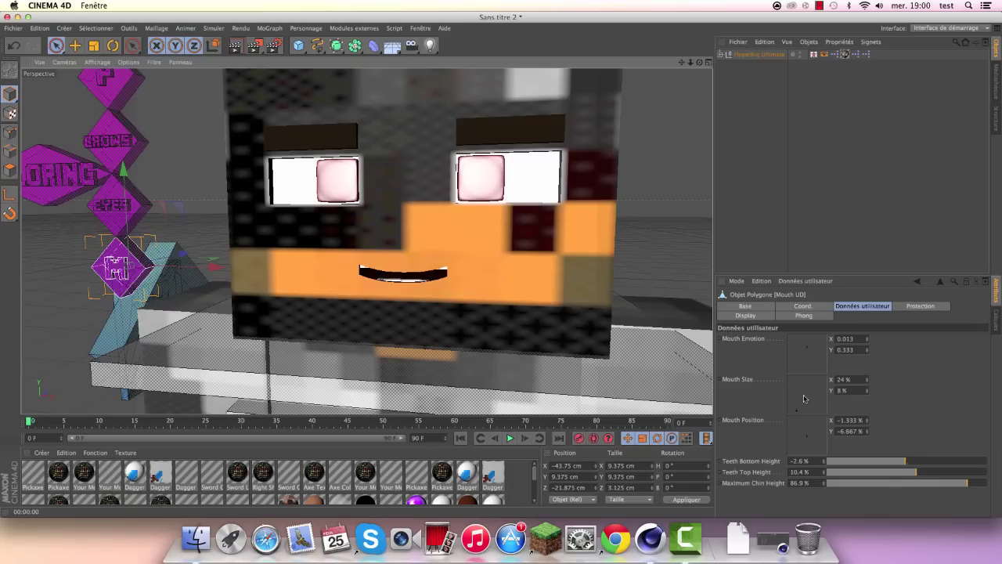
{"action": "mouse_move", "coordinate": [803, 398]}
{"action": "left_mouse_down"}
{"action": "mouse_move", "coordinate": [811, 371]}
{"action": "mouse_move", "coordinate": [799, 376]}
{"action": "mouse_move", "coordinate": [809, 374]}
{"action": "left_mouse_up"}
Step: Drop Maximum Chin Height to 0%, then undo back to a small centred smile
{"action": "mouse_move", "coordinate": [954, 484]}
{"action": "left_mouse_down"}
{"action": "mouse_move", "coordinate": [785, 468]}
{"action": "mouse_move", "coordinate": [999, 484]}
{"action": "left_mouse_up"}
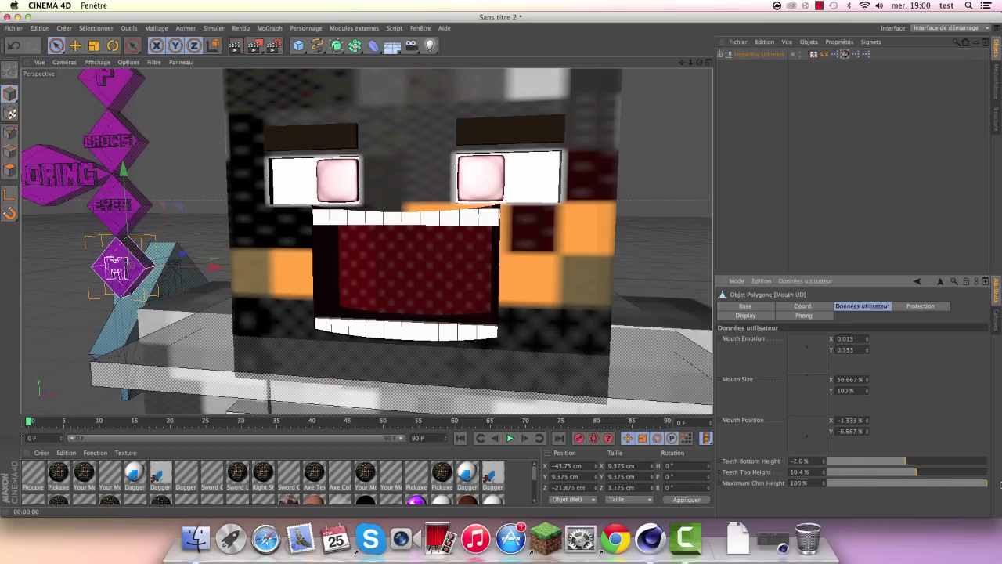
{"action": "left_click", "coordinate": [16, 47]}
{"action": "left_click", "coordinate": [16, 47]}
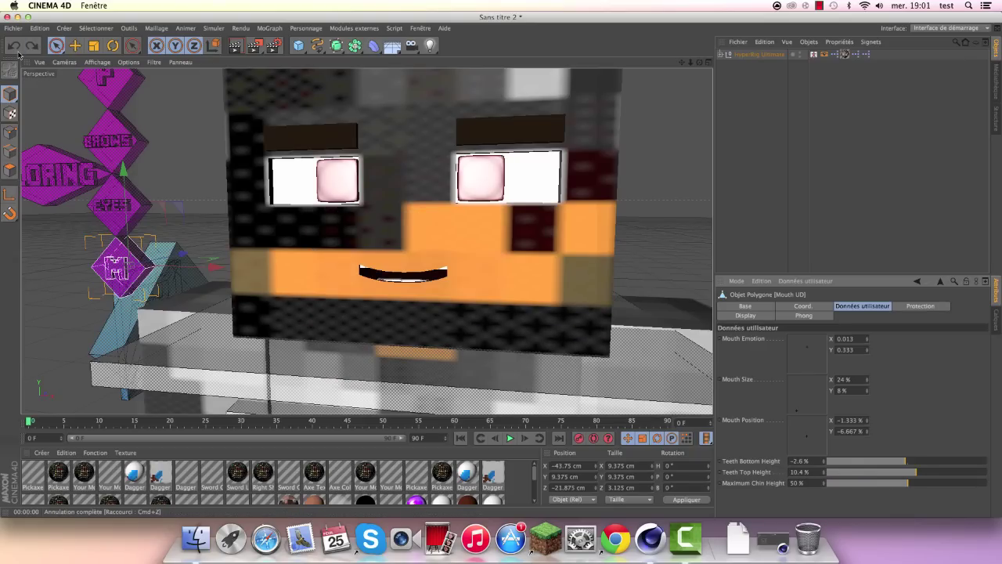
{"action": "left_click", "coordinate": [17, 49]}
{"action": "left_click", "coordinate": [16, 50]}
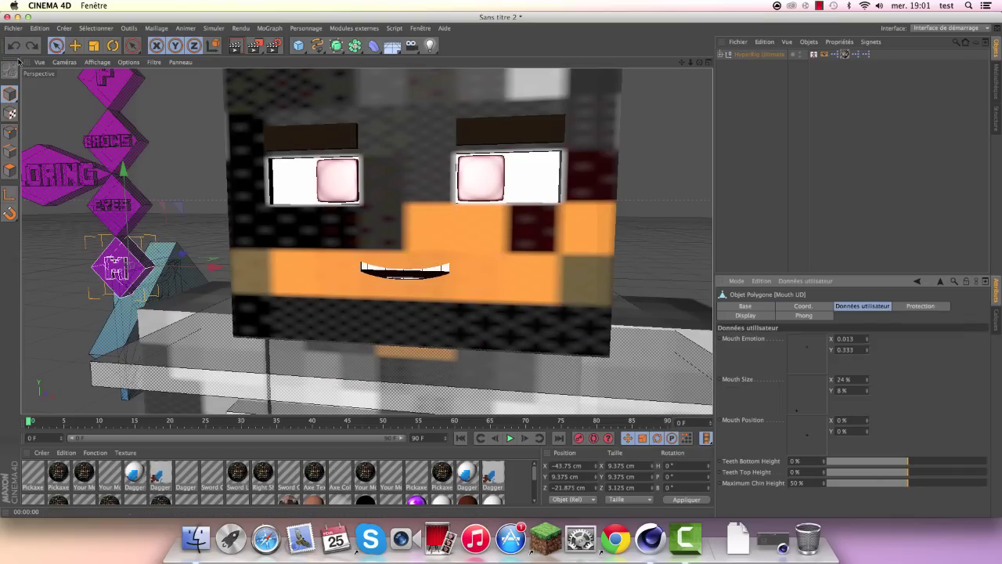
Step: Test Blink, Position Y, Emotion Top and Eye Height, returning Eye Height to 0%
{"action": "left_click", "coordinate": [116, 211]}
{"action": "scroll", "coordinate": [657, 345], "scroll_direction": "down", "scroll_amount": 3}
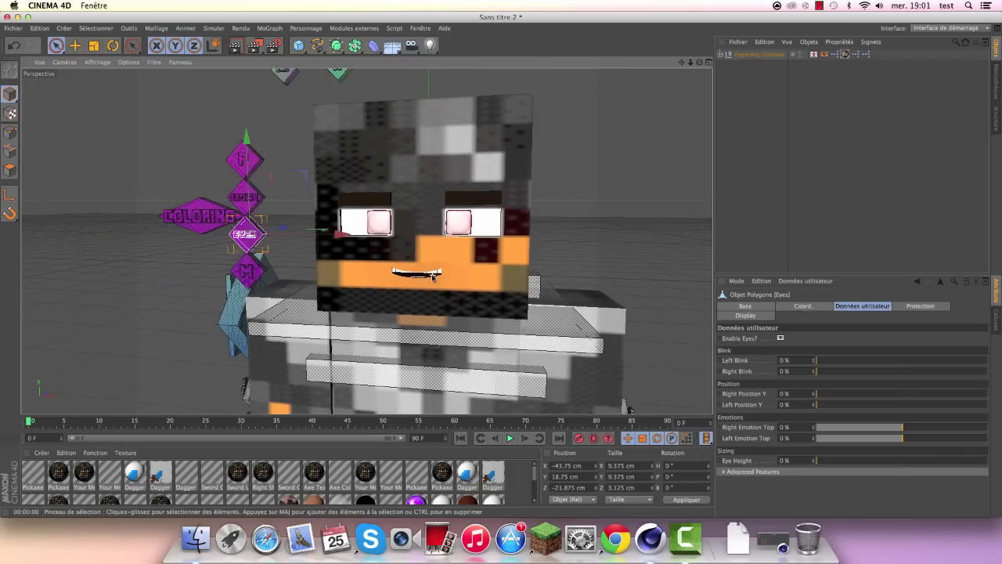
{"action": "scroll", "coordinate": [364, 212], "scroll_direction": "up", "scroll_amount": 3}
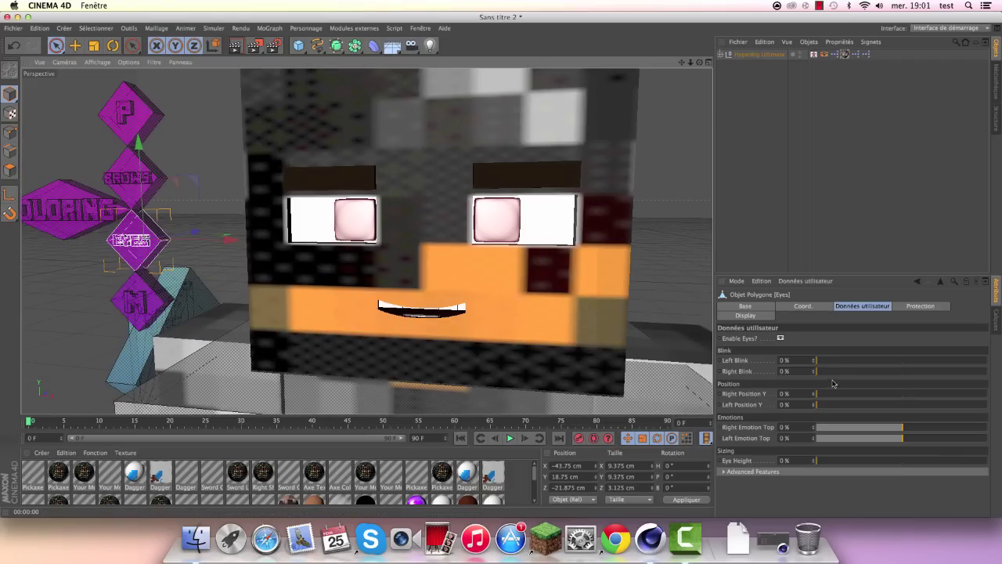
{"action": "mouse_move", "coordinate": [830, 362]}
{"action": "left_mouse_down"}
{"action": "mouse_move", "coordinate": [940, 362]}
{"action": "mouse_move", "coordinate": [801, 365]}
{"action": "mouse_move", "coordinate": [932, 371]}
{"action": "mouse_move", "coordinate": [761, 369]}
{"action": "left_mouse_up"}
{"action": "left_click_drag", "start_coordinate": [898, 393], "coordinate": [818, 393]}
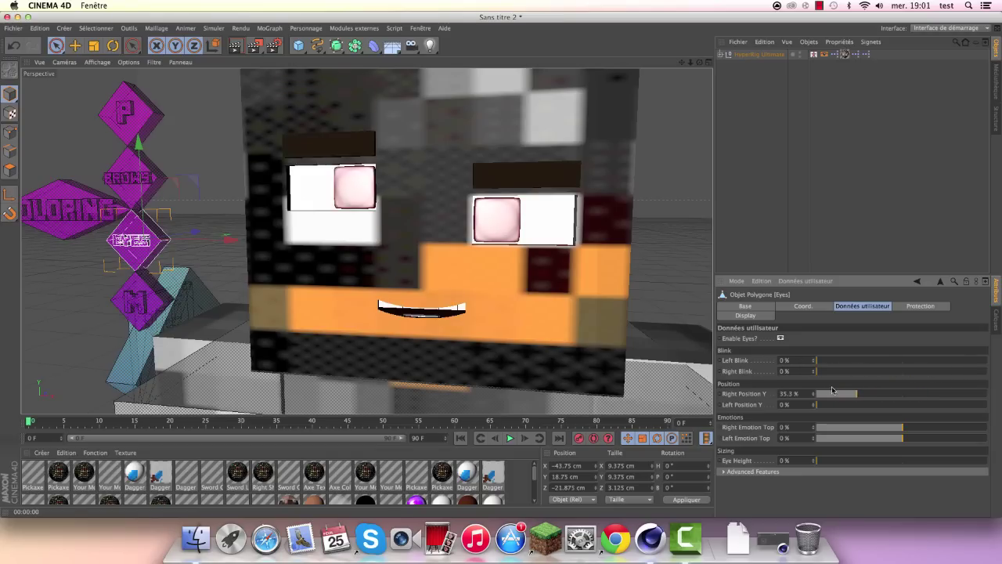
{"action": "mouse_move", "coordinate": [900, 427]}
{"action": "left_mouse_down"}
{"action": "mouse_move", "coordinate": [855, 428]}
{"action": "mouse_move", "coordinate": [951, 422]}
{"action": "mouse_move", "coordinate": [820, 428]}
{"action": "mouse_move", "coordinate": [901, 427]}
{"action": "left_mouse_up"}
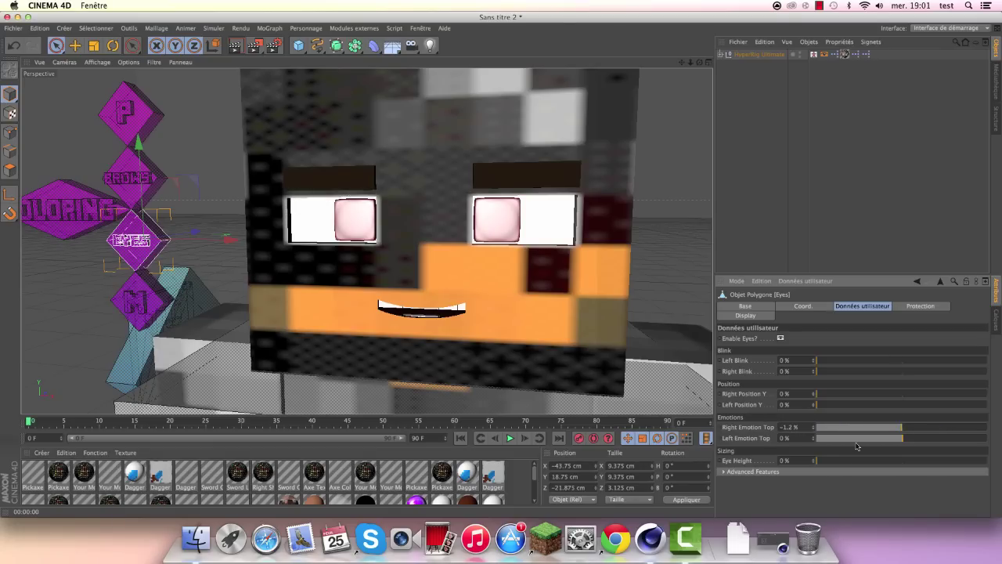
{"action": "mouse_move", "coordinate": [816, 460]}
{"action": "left_mouse_down"}
{"action": "mouse_move", "coordinate": [865, 457]}
{"action": "mouse_move", "coordinate": [1000, 484]}
{"action": "left_mouse_up"}
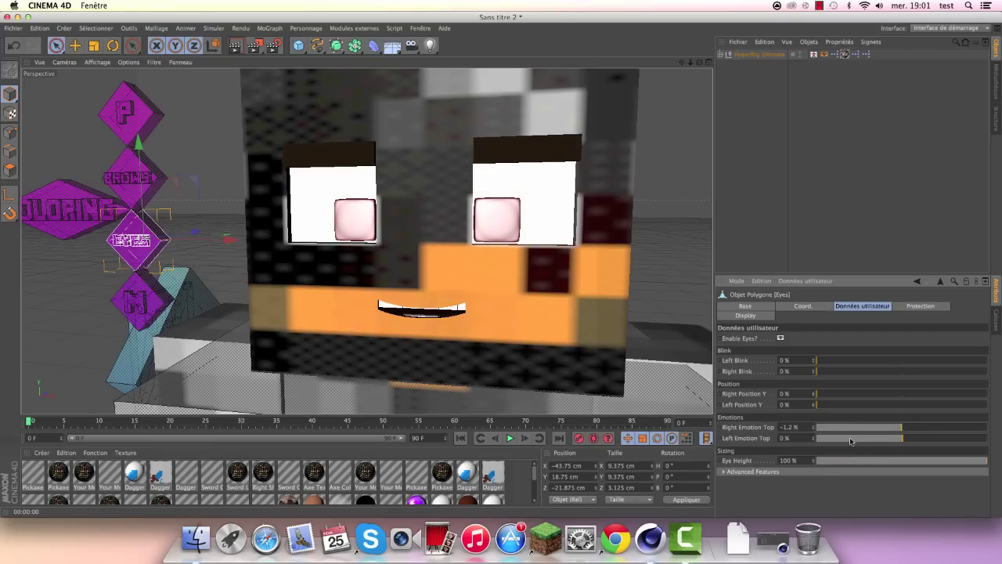
{"action": "left_click_drag", "start_coordinate": [950, 460], "coordinate": [475, 406]}
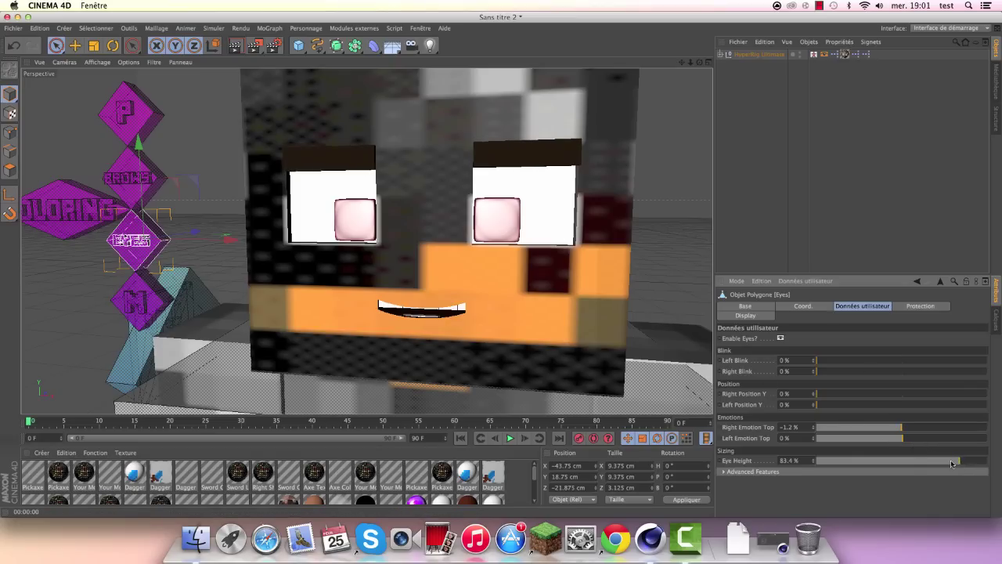
Step: In Advanced Features, slant the right eye's lower edge to 76.9%
{"action": "left_click", "coordinate": [723, 472]}
{"action": "scroll", "coordinate": [980, 392], "scroll_direction": "down", "scroll_amount": 3}
{"action": "scroll", "coordinate": [762, 421], "scroll_direction": "down", "scroll_amount": 2}
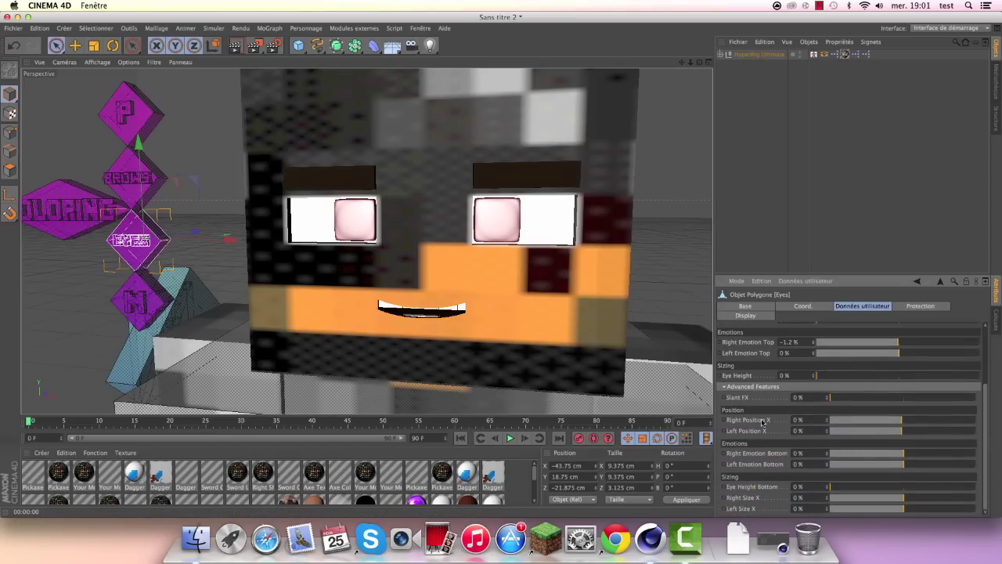
{"action": "left_click", "coordinate": [724, 386]}
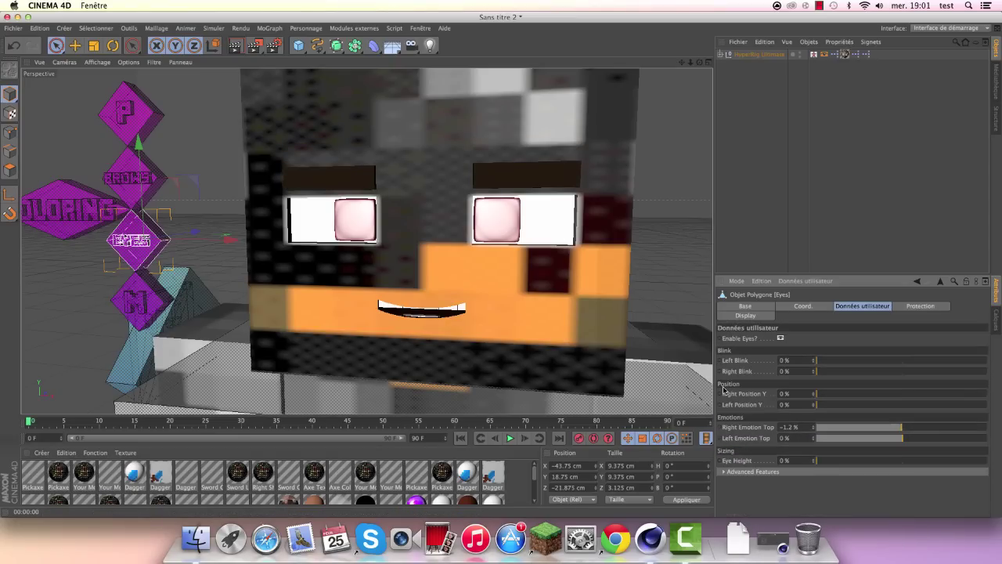
{"action": "left_click", "coordinate": [723, 472]}
{"action": "scroll", "coordinate": [980, 359], "scroll_direction": "down", "scroll_amount": 3}
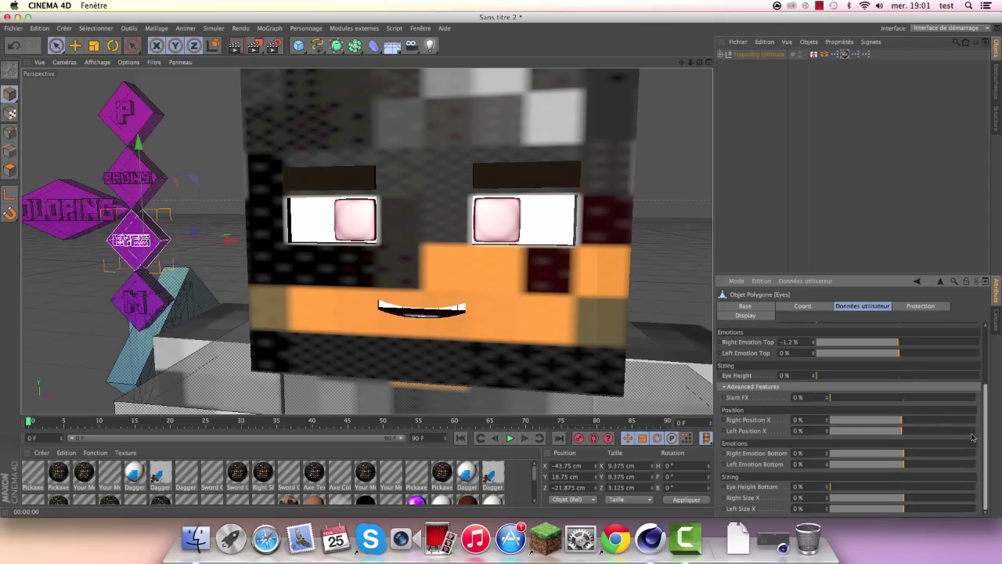
{"action": "mouse_move", "coordinate": [902, 420]}
{"action": "left_mouse_down"}
{"action": "mouse_move", "coordinate": [838, 419]}
{"action": "mouse_move", "coordinate": [892, 419]}
{"action": "left_mouse_up"}
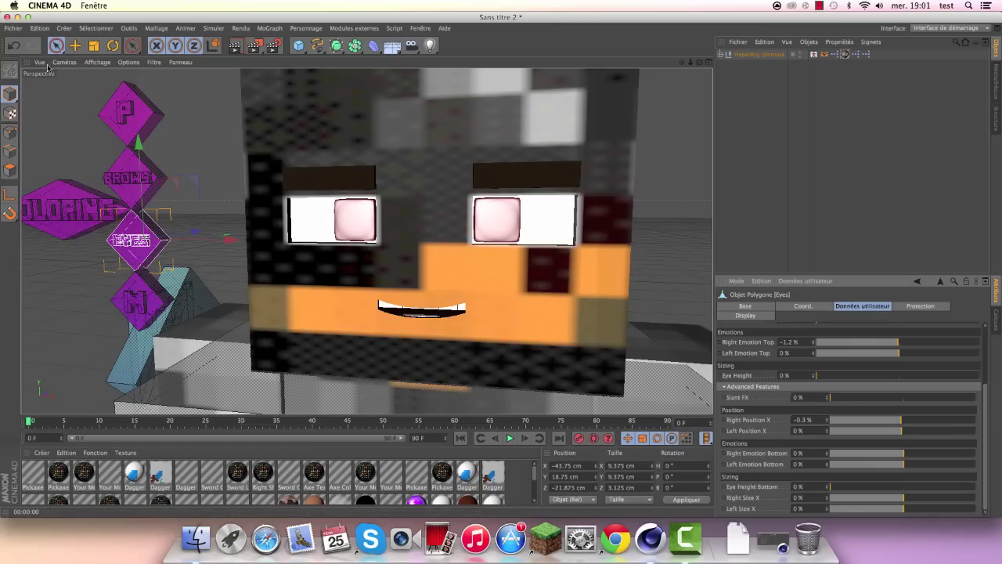
{"action": "left_click_drag", "start_coordinate": [885, 469], "coordinate": [899, 464]}
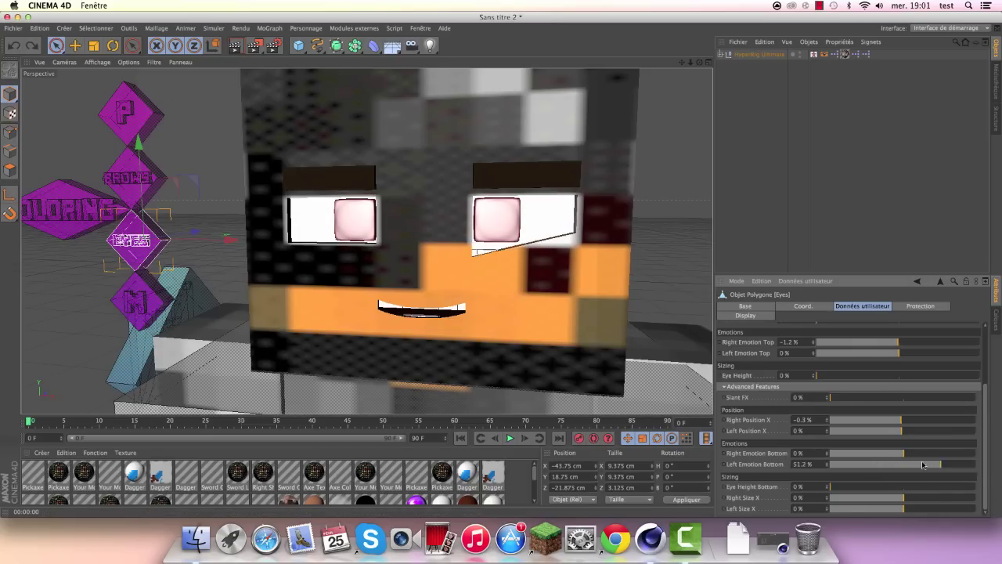
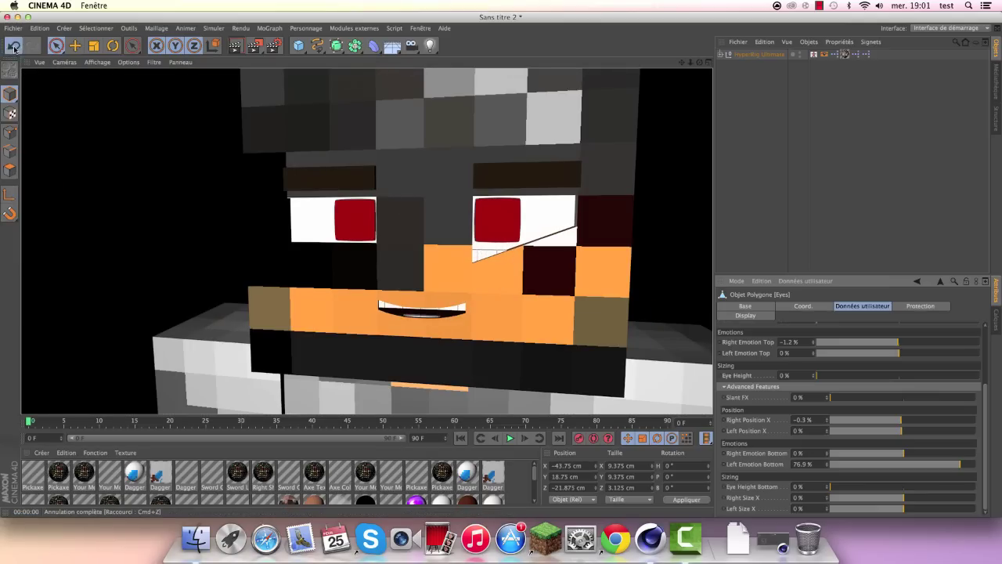
Step: Undo the Left Size X eye tweaks and select the BROWS controller to show its Eyebrow UD data
{"action": "left_click", "coordinate": [14, 49]}
{"action": "mouse_move", "coordinate": [902, 509]}
{"action": "left_mouse_down"}
{"action": "mouse_move", "coordinate": [925, 498]}
{"action": "mouse_move", "coordinate": [997, 512]}
{"action": "left_mouse_up"}
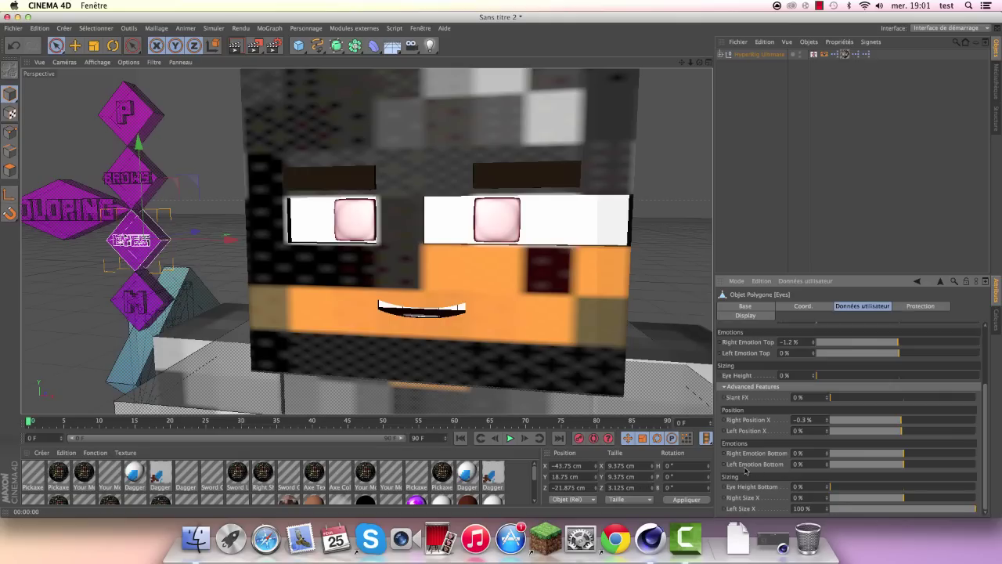
{"action": "left_click", "coordinate": [13, 46]}
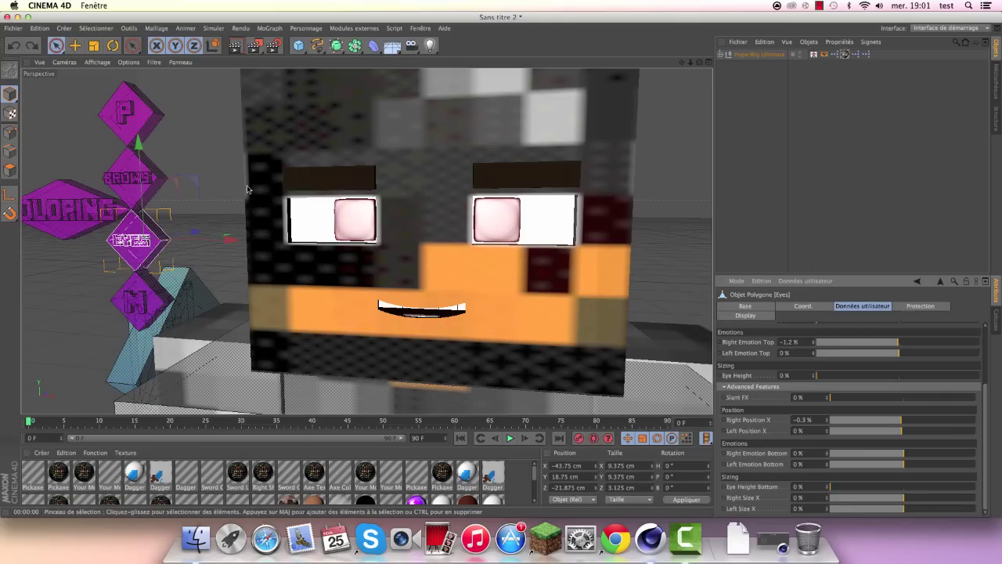
{"action": "left_click", "coordinate": [122, 180]}
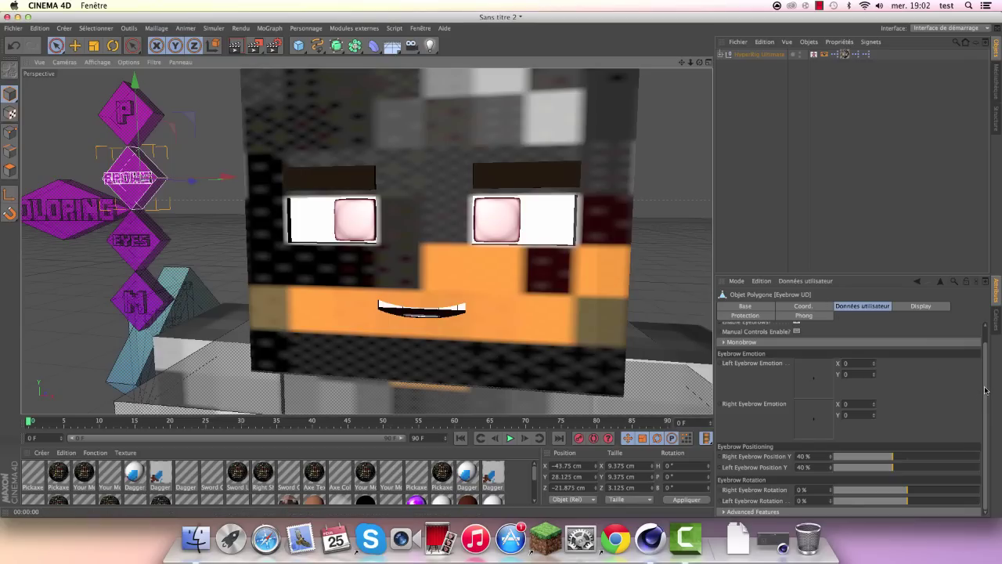
Step: Turn on Enable Eyebrows? in the Eyebrow UD user data
{"action": "scroll", "coordinate": [985, 390], "scroll_direction": "up", "scroll_amount": 2}
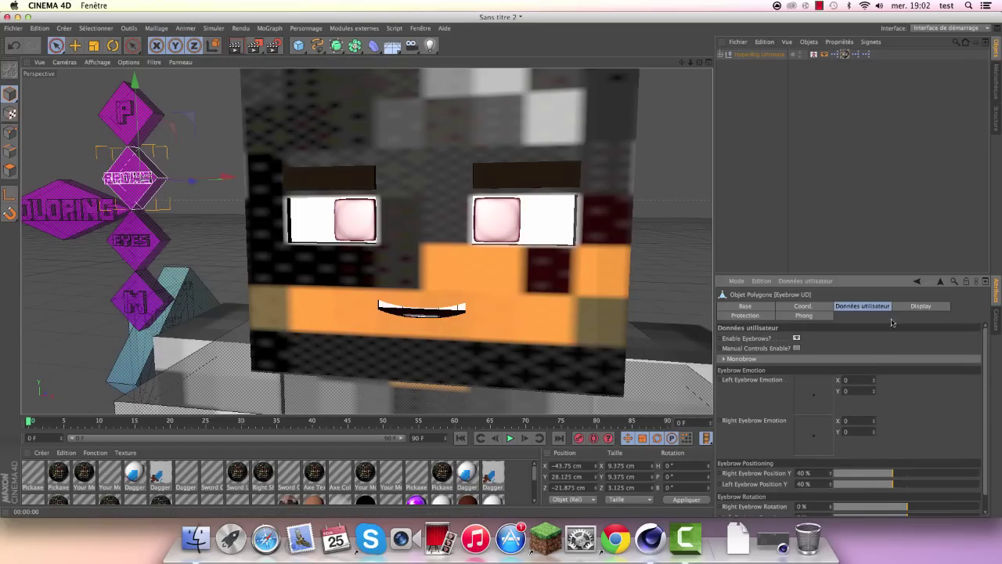
{"action": "left_click", "coordinate": [796, 337]}
{"action": "left_click", "coordinate": [795, 337]}
{"action": "left_click", "coordinate": [796, 337]}
{"action": "left_click", "coordinate": [797, 337]}
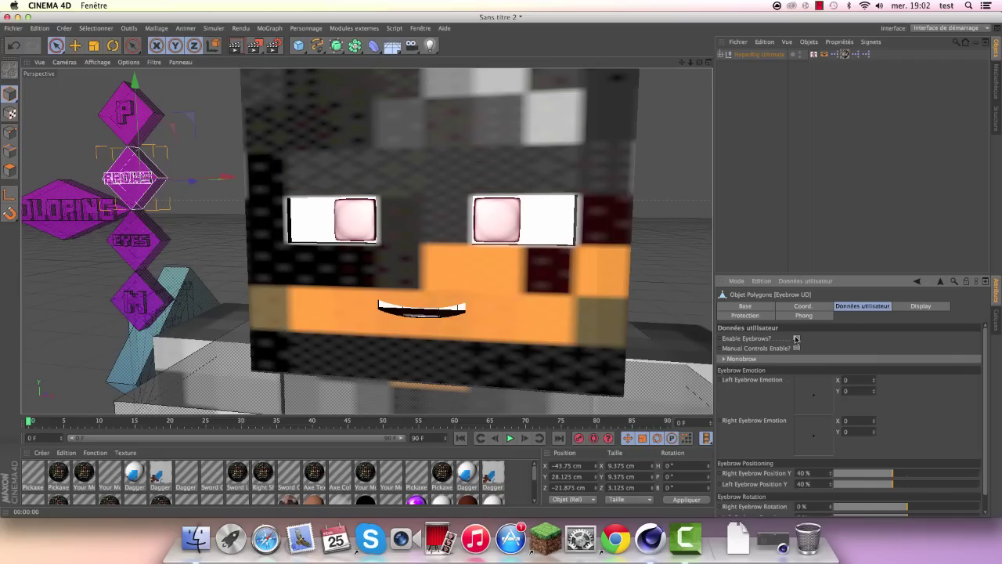
{"action": "left_click", "coordinate": [796, 338]}
{"action": "left_click", "coordinate": [797, 339]}
{"action": "left_click", "coordinate": [796, 338]}
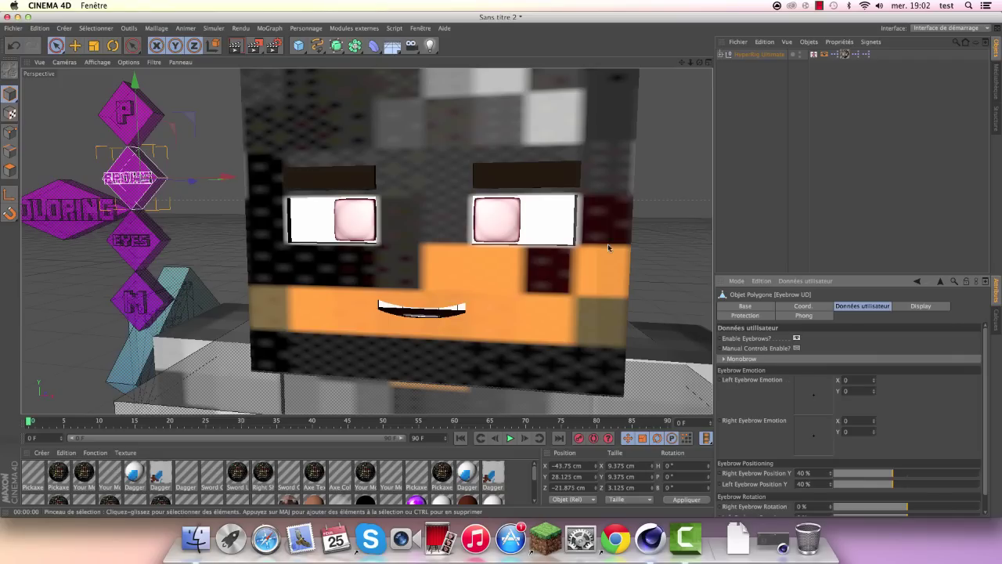
Step: Switch on Manual Controls Enable? and select the eyebrow handle T1
{"action": "left_click", "coordinate": [797, 349]}
{"action": "left_click", "coordinate": [797, 349]}
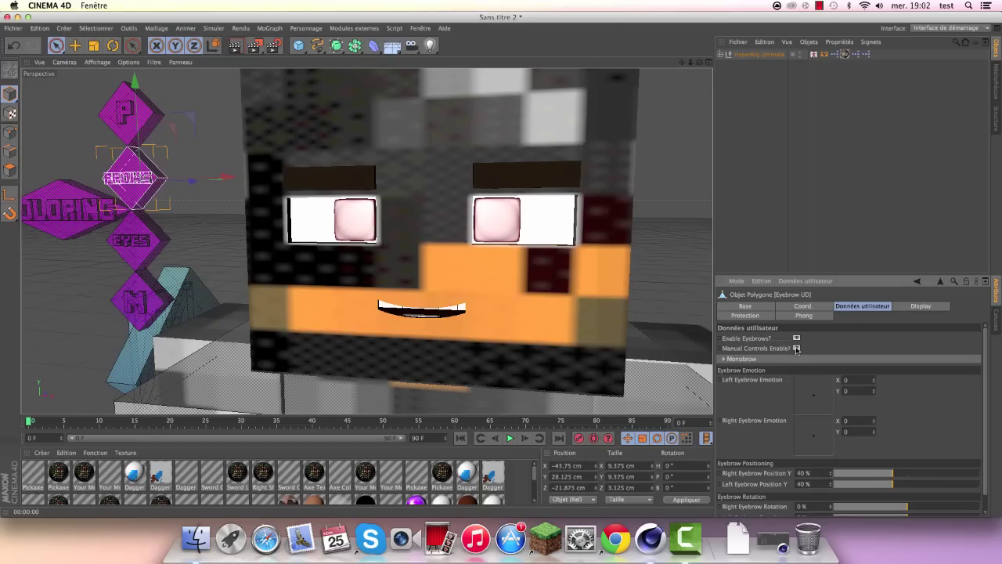
{"action": "left_click", "coordinate": [796, 349]}
{"action": "left_click", "coordinate": [796, 349]}
{"action": "left_click", "coordinate": [797, 349]}
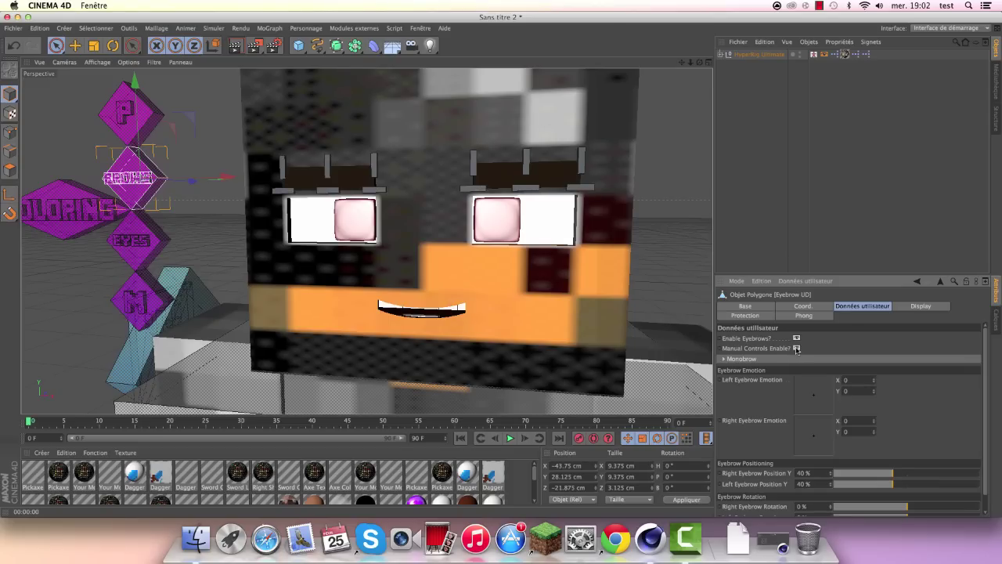
{"action": "left_click", "coordinate": [796, 348]}
{"action": "left_click", "coordinate": [796, 348]}
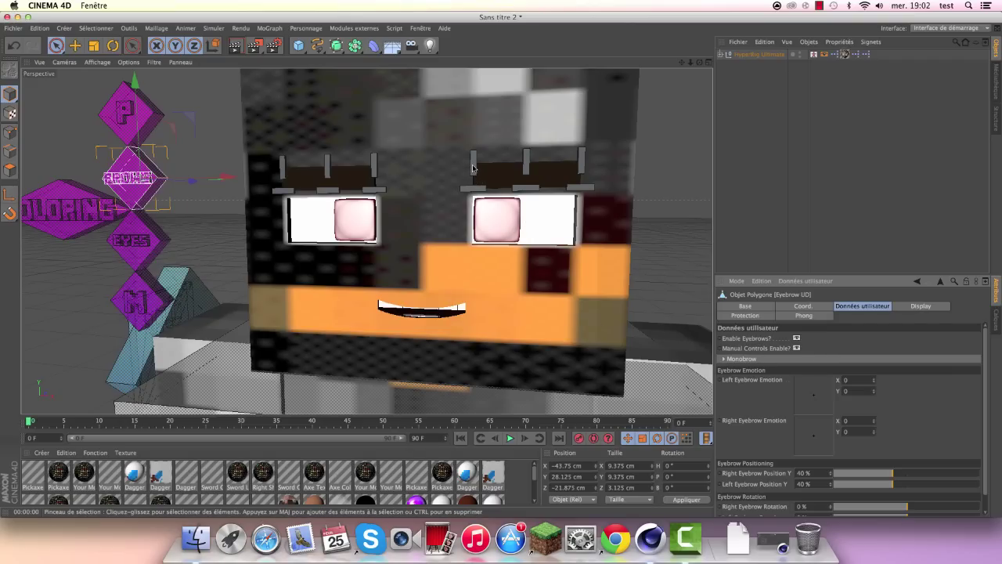
{"action": "left_click", "coordinate": [472, 167]}
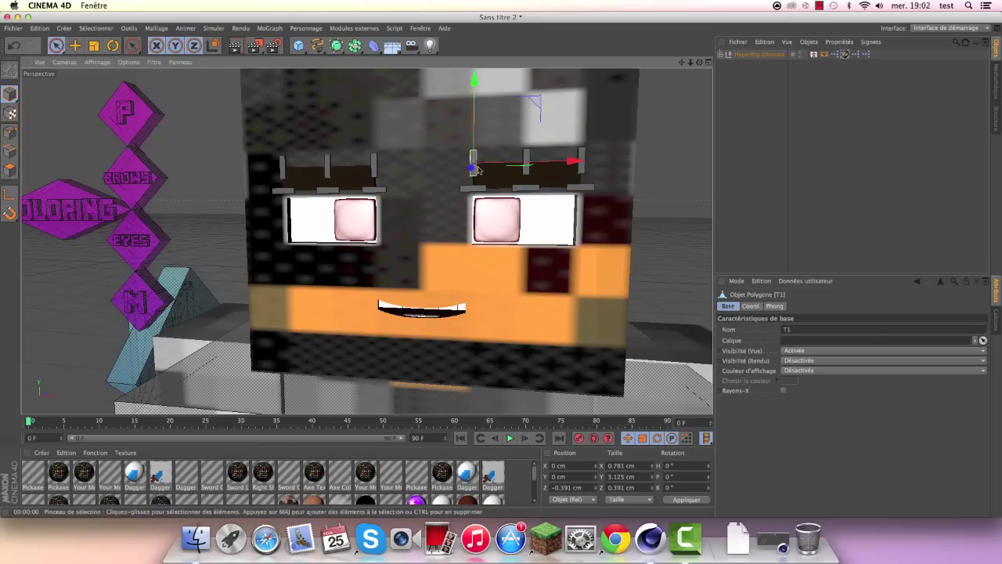
Step: Move eyebrow handle T1 up and left, then preview a render of the view
{"action": "left_click_drag", "start_coordinate": [526, 103], "coordinate": [497, 50]}
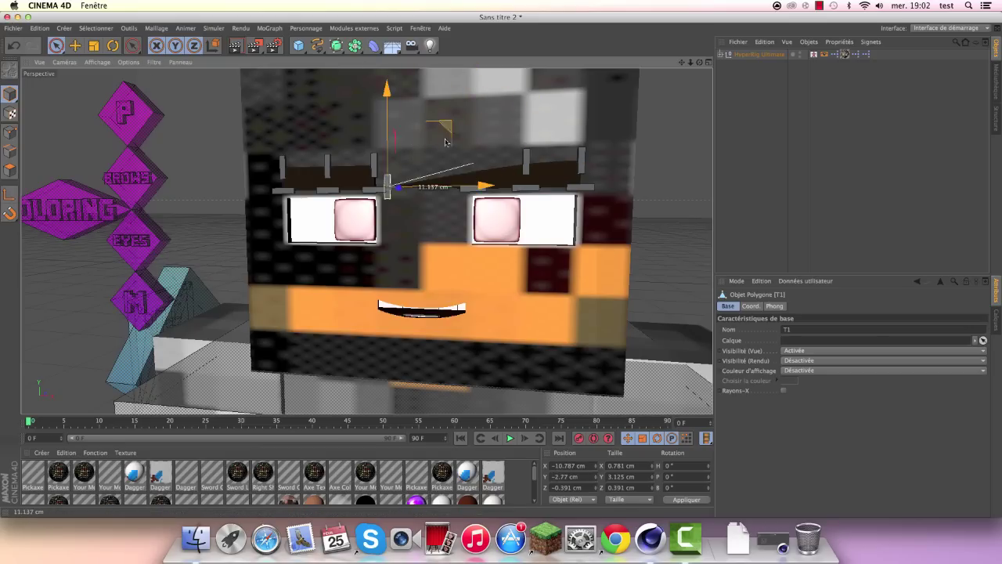
{"action": "left_click_drag", "start_coordinate": [443, 114], "coordinate": [456, 116]}
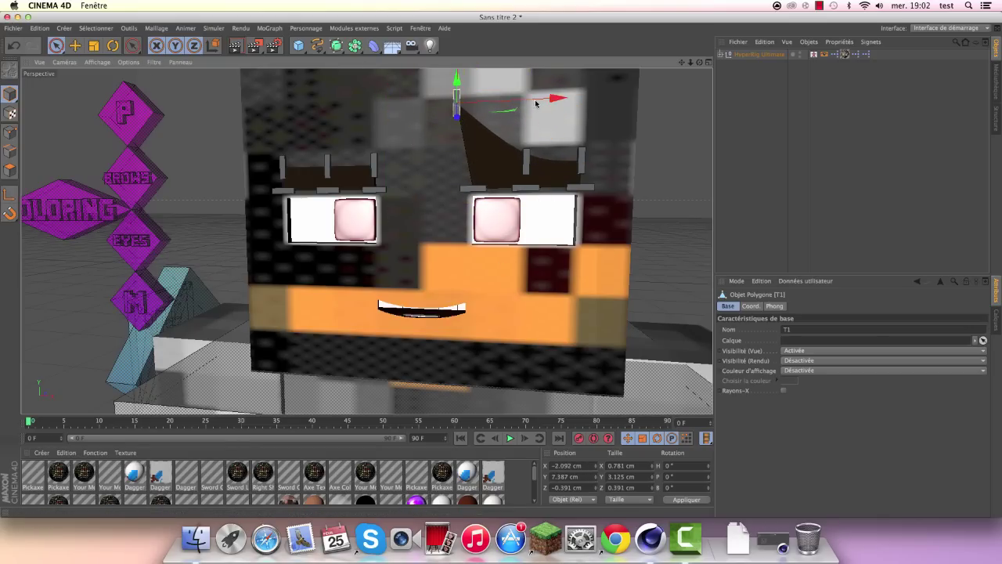
{"action": "left_click", "coordinate": [235, 45]}
{"action": "scroll", "coordinate": [405, 163], "scroll_direction": "up", "scroll_amount": 2}
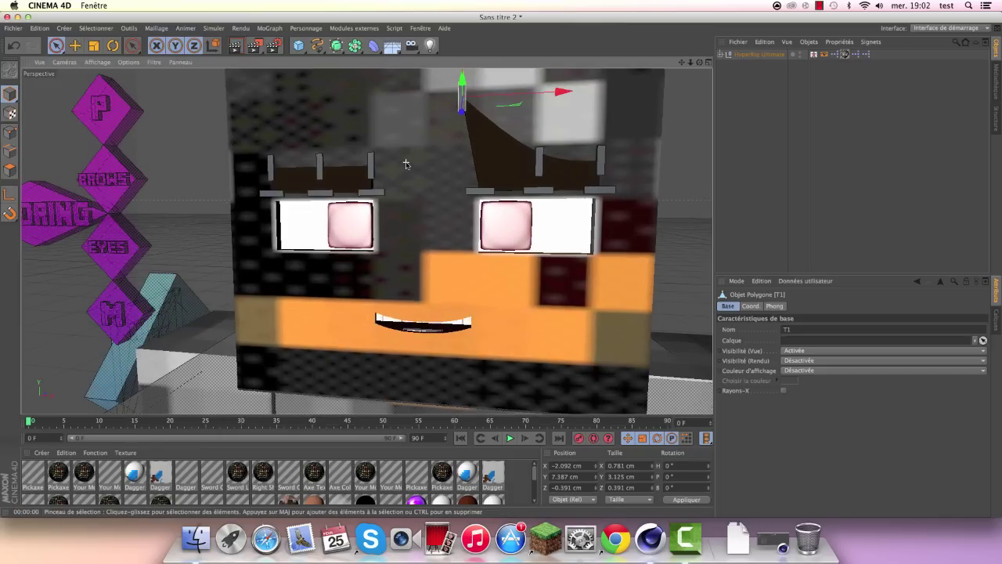
Step: Raise eyebrow piece B3 to slant the brow and render a preview with Ctrl+R
{"action": "left_click", "coordinate": [370, 218]}
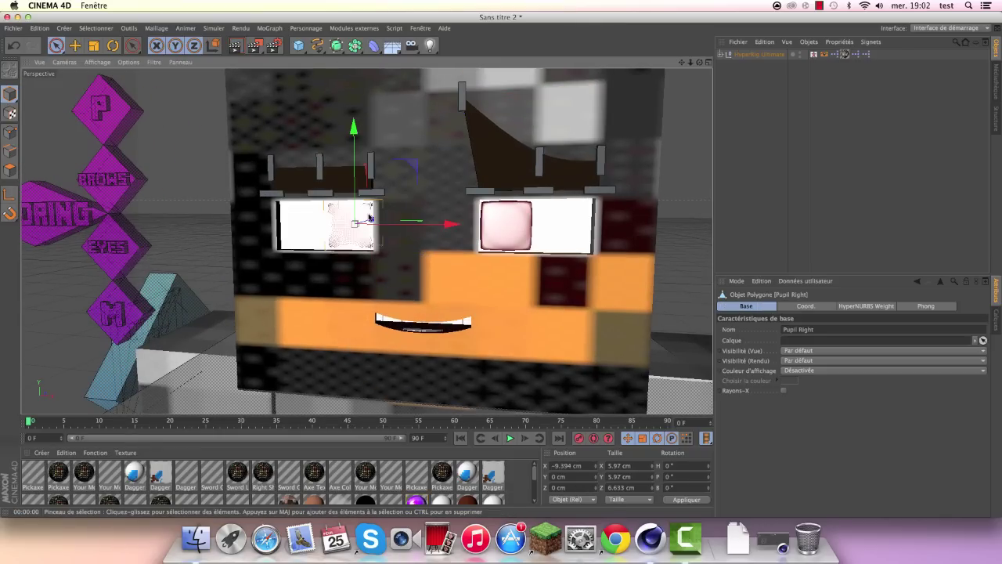
{"action": "key", "text": "ctrl+z"}
{"action": "key", "text": "ctrl+z"}
{"action": "key", "text": "ctrl+y"}
{"action": "key", "text": "ctrl+y"}
{"action": "left_click", "coordinate": [378, 190]}
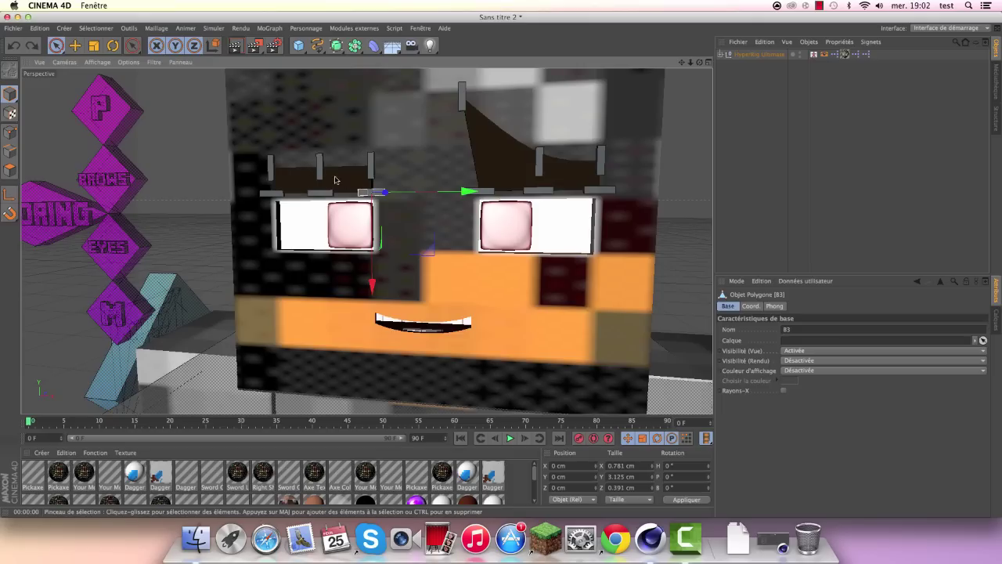
{"action": "left_click_drag", "start_coordinate": [376, 223], "coordinate": [332, 171]}
{"action": "left_click", "coordinate": [279, 171]}
{"action": "left_click", "coordinate": [274, 172]}
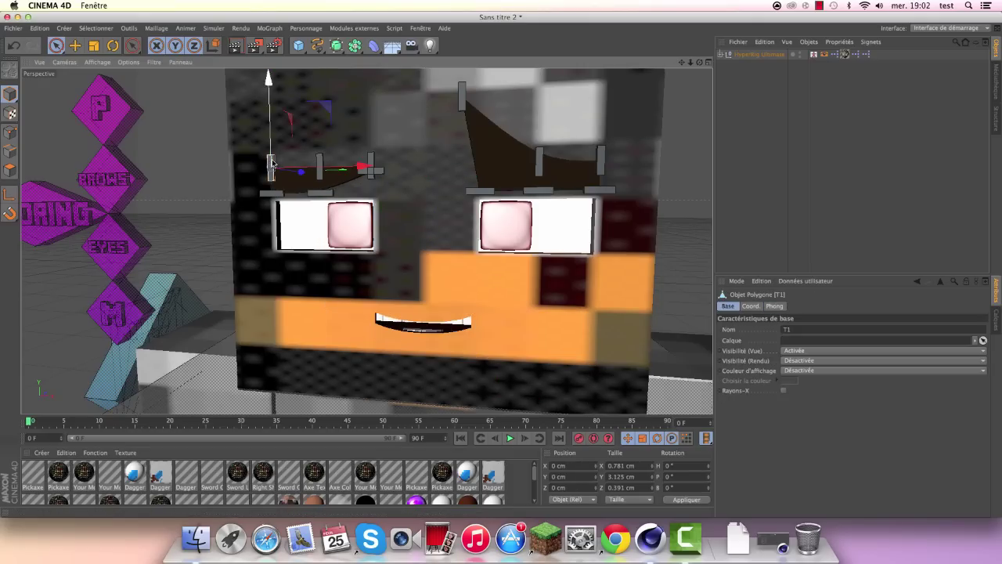
{"action": "left_click", "coordinate": [278, 172]}
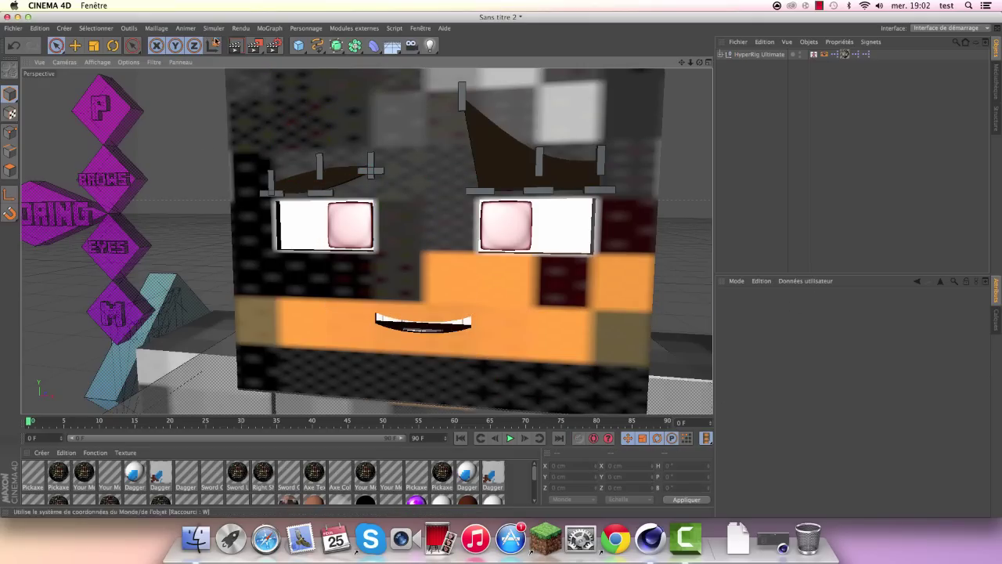
{"action": "key", "text": "ctrl+r"}
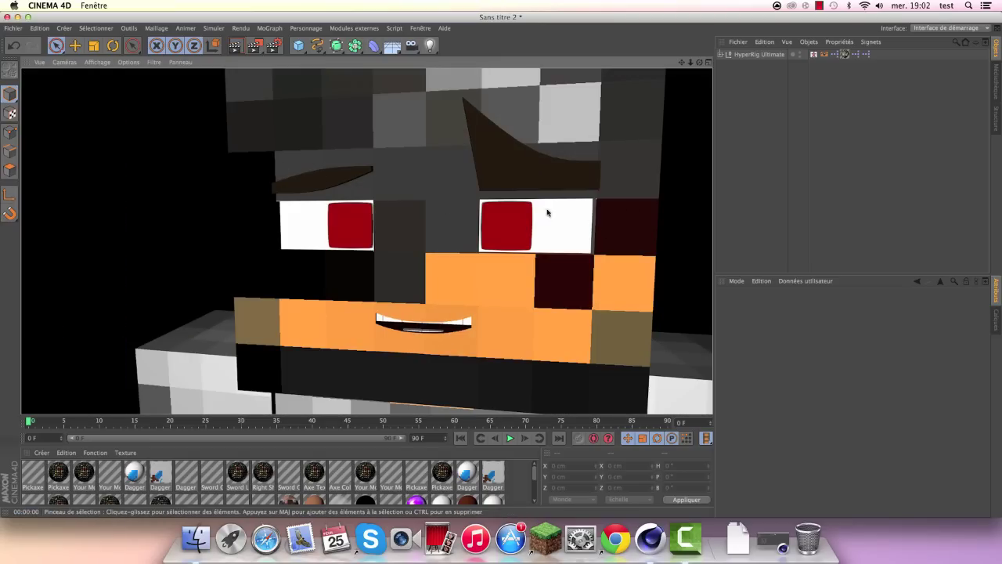
Step: Undo the eyebrow moves and toggle Manual Controls Enable? off, undoing back to the earlier state
{"action": "key", "text": "ctrl+z"}
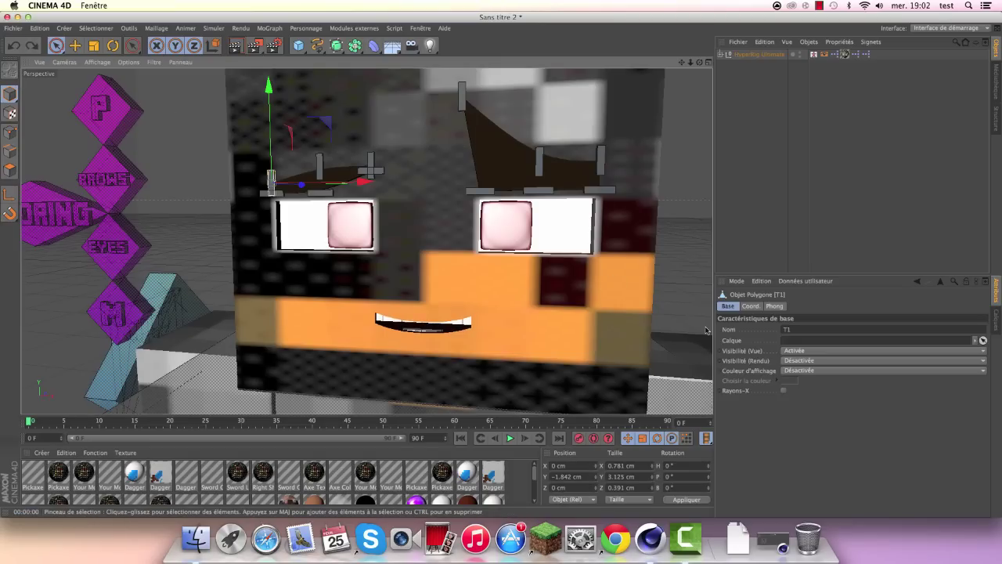
{"action": "key", "text": "ctrl+z"}
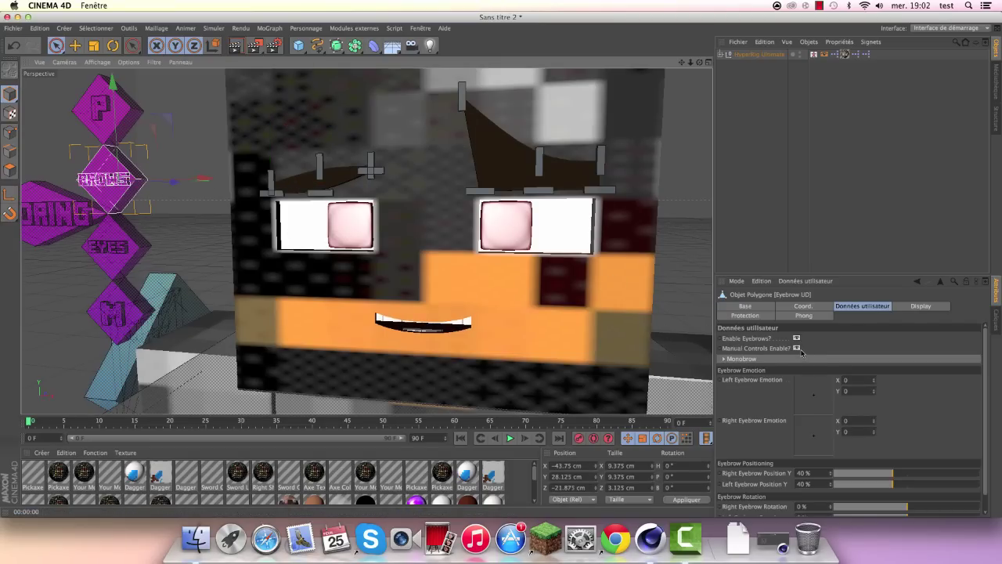
{"action": "left_click", "coordinate": [797, 348]}
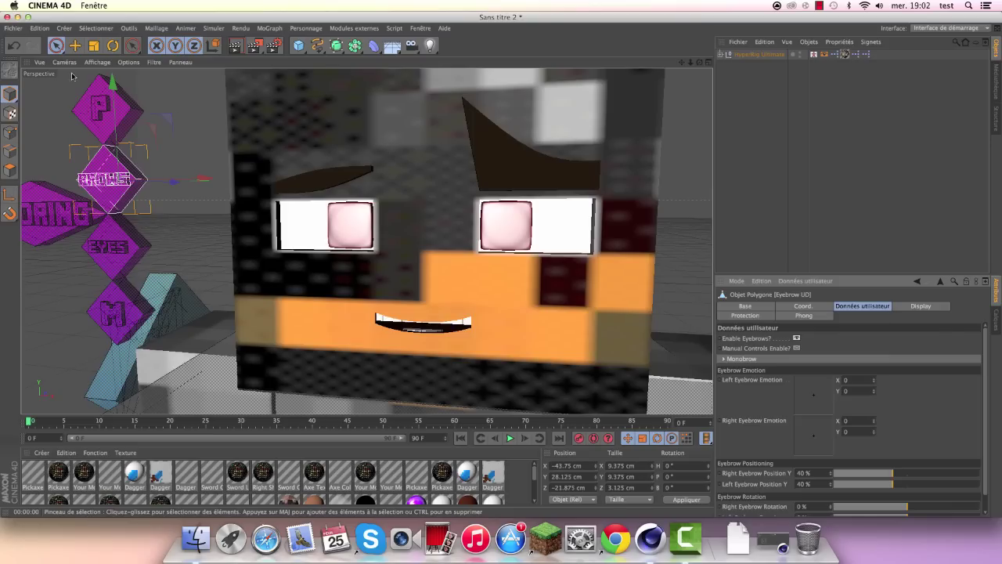
{"action": "left_click", "coordinate": [12, 47]}
{"action": "left_click", "coordinate": [12, 47]}
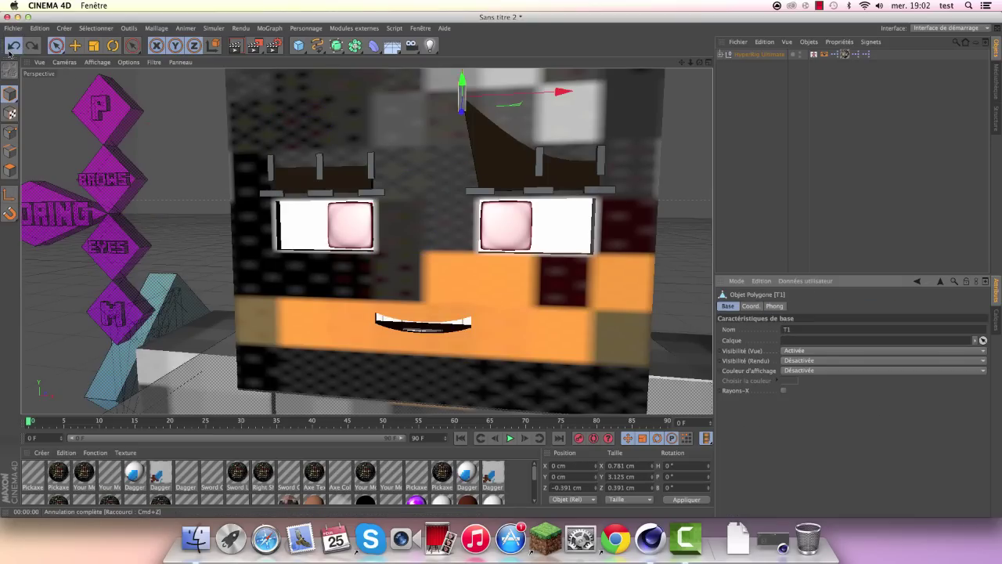
{"action": "left_click", "coordinate": [12, 47]}
Step: Shift the left eyebrow's emotion and raise and rotate the right eyebrow into a slant
{"action": "left_click", "coordinate": [100, 192]}
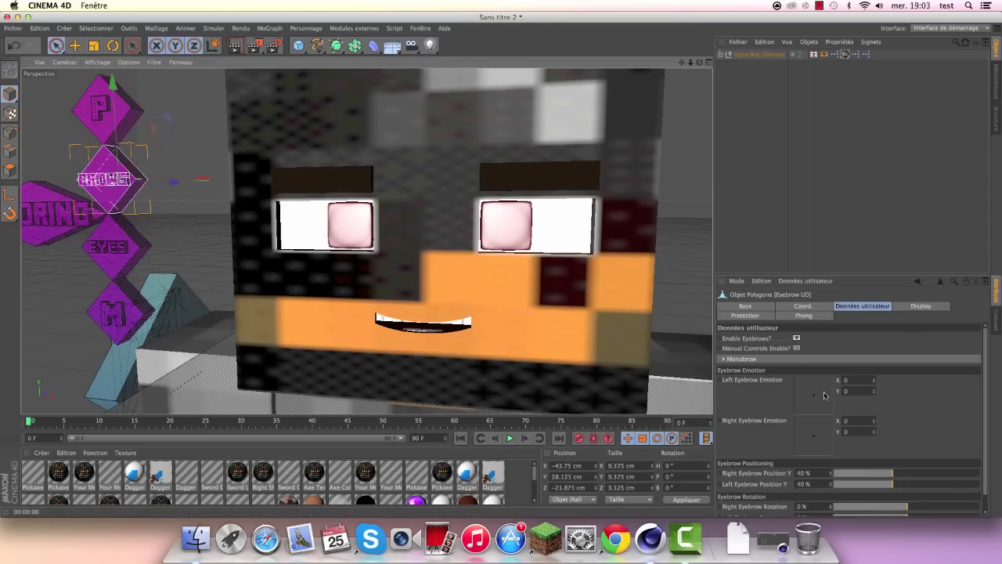
{"action": "mouse_move", "coordinate": [824, 395]}
{"action": "left_mouse_down"}
{"action": "mouse_move", "coordinate": [775, 422]}
{"action": "mouse_move", "coordinate": [824, 421]}
{"action": "mouse_move", "coordinate": [813, 431]}
{"action": "mouse_move", "coordinate": [837, 421]}
{"action": "left_mouse_up"}
{"action": "scroll", "coordinate": [908, 440], "scroll_direction": "down", "scroll_amount": 1}
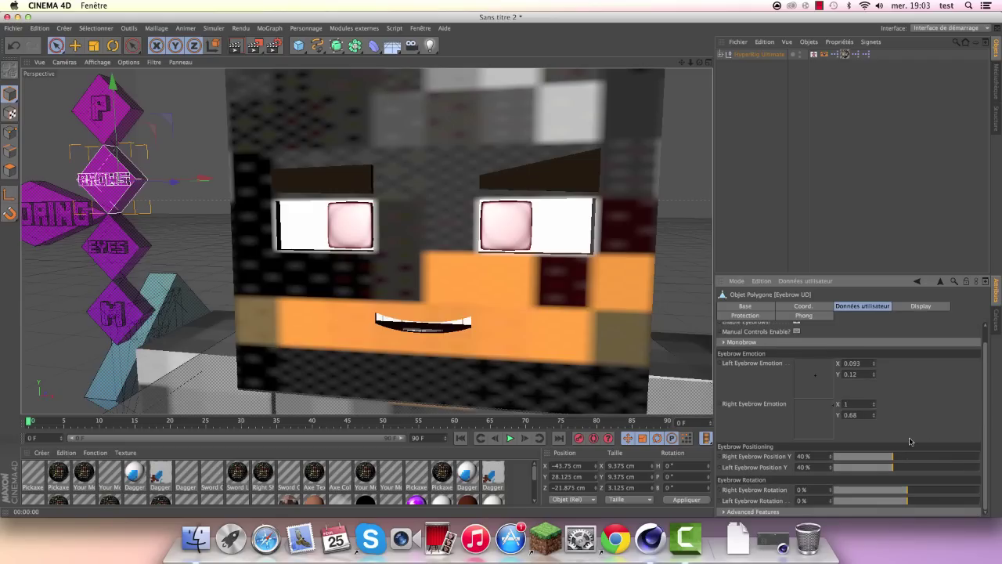
{"action": "left_click_drag", "start_coordinate": [890, 458], "coordinate": [903, 482]}
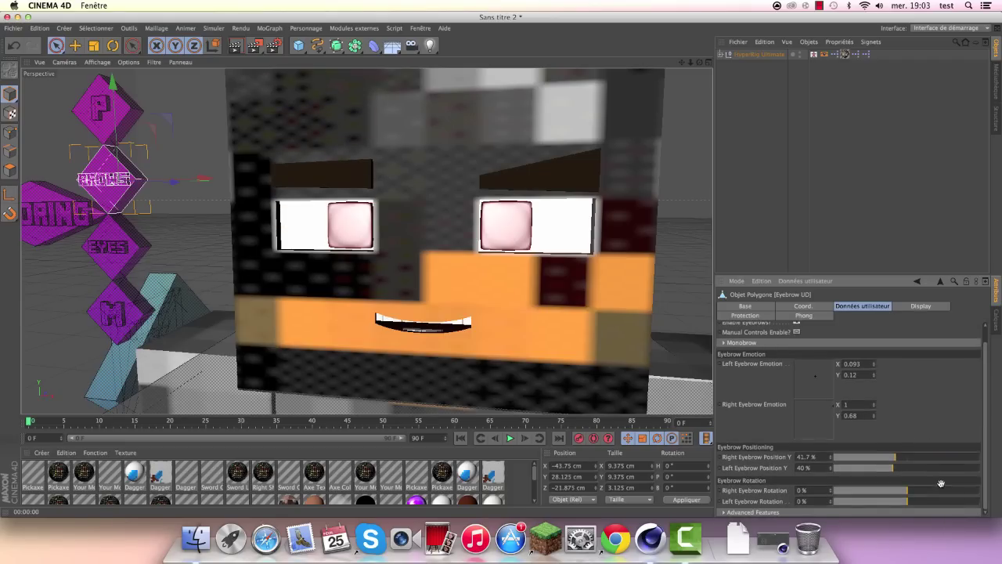
{"action": "mouse_move", "coordinate": [887, 492]}
{"action": "left_mouse_down"}
{"action": "mouse_move", "coordinate": [957, 493]}
{"action": "mouse_move", "coordinate": [913, 496]}
{"action": "left_mouse_up"}
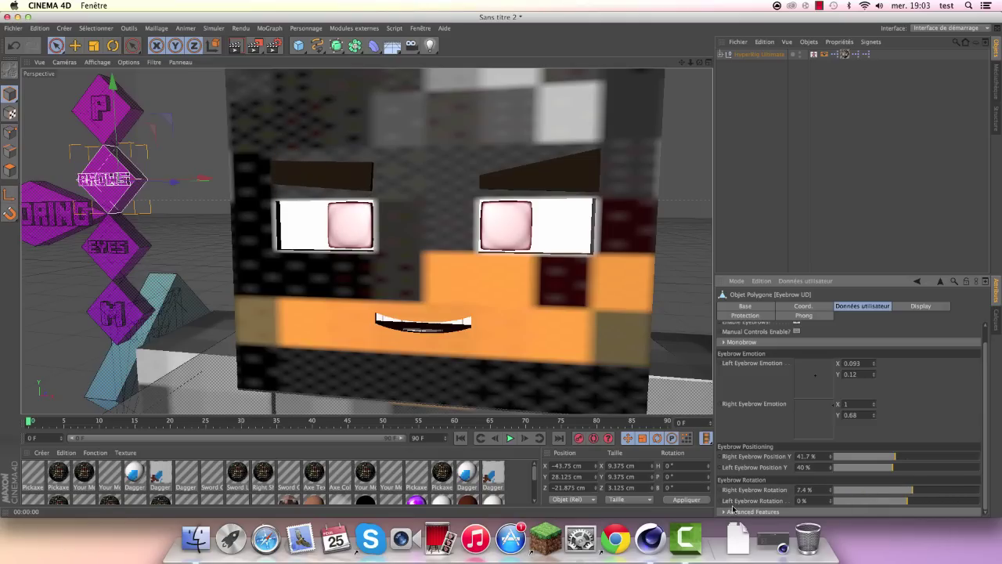
Step: Adjust max emotion height, left eyebrow height, right eyebrow width and Right Eyebrow Top Mound FX
{"action": "scroll", "coordinate": [956, 427], "scroll_direction": "down", "scroll_amount": 2}
{"action": "scroll", "coordinate": [927, 435], "scroll_direction": "down", "scroll_amount": 3}
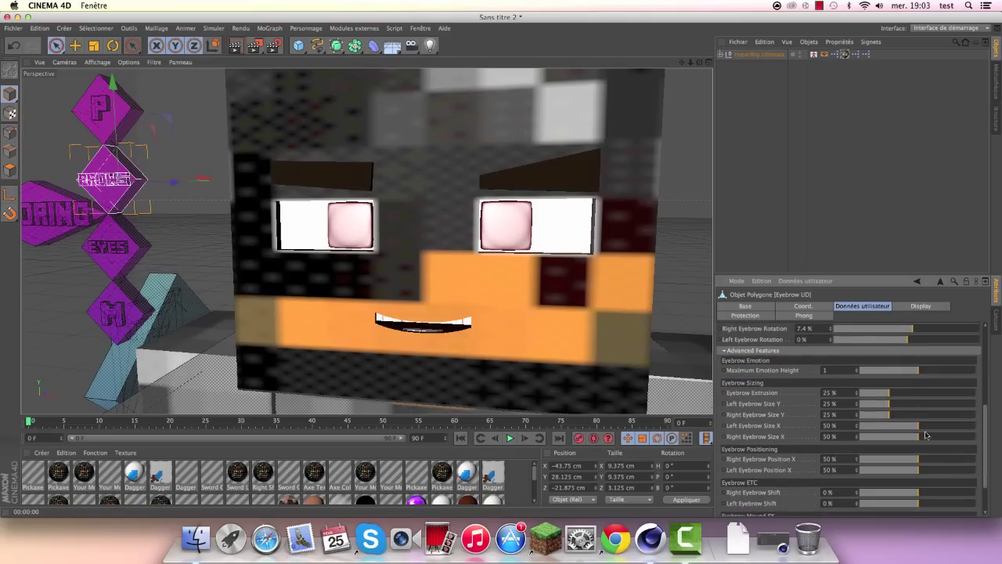
{"action": "mouse_move", "coordinate": [920, 373]}
{"action": "left_mouse_down"}
{"action": "mouse_move", "coordinate": [979, 370]}
{"action": "mouse_move", "coordinate": [873, 370]}
{"action": "mouse_move", "coordinate": [943, 369]}
{"action": "mouse_move", "coordinate": [941, 361]}
{"action": "mouse_move", "coordinate": [908, 370]}
{"action": "mouse_move", "coordinate": [955, 393]}
{"action": "mouse_move", "coordinate": [827, 394]}
{"action": "mouse_move", "coordinate": [999, 395]}
{"action": "left_mouse_up"}
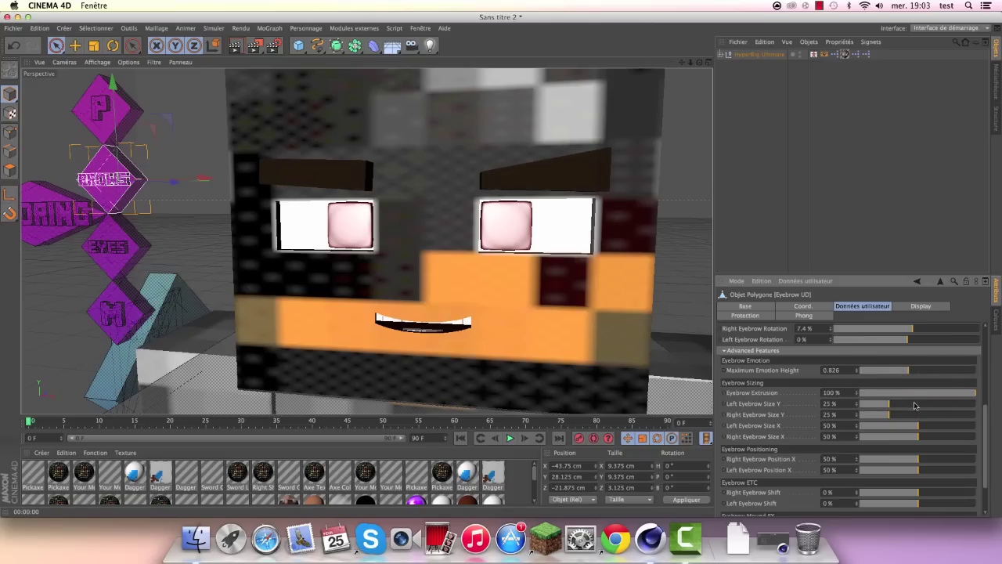
{"action": "mouse_move", "coordinate": [915, 405]}
{"action": "left_mouse_down"}
{"action": "mouse_move", "coordinate": [907, 410]}
{"action": "mouse_move", "coordinate": [945, 414]}
{"action": "mouse_move", "coordinate": [978, 437]}
{"action": "left_mouse_up"}
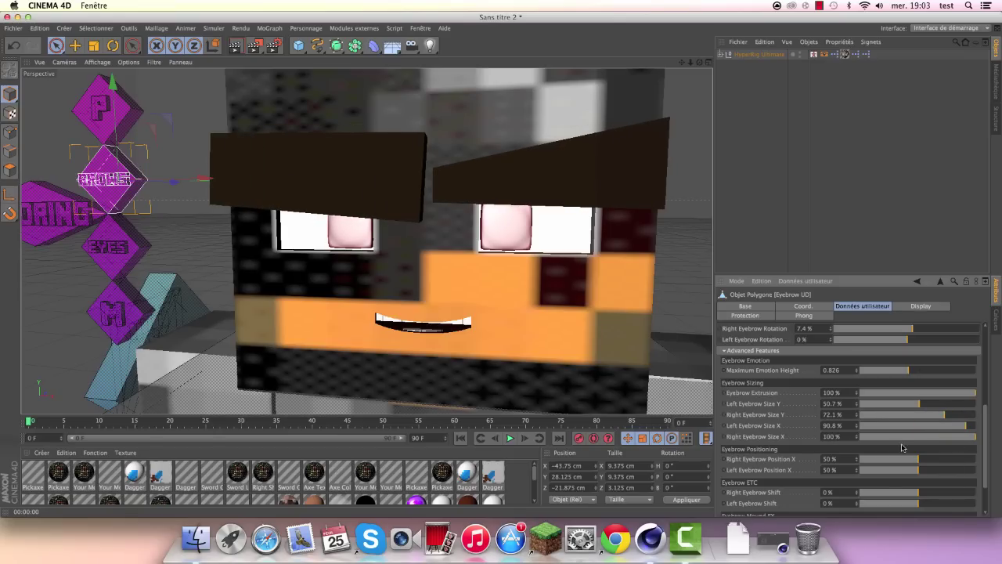
{"action": "mouse_move", "coordinate": [904, 460]}
{"action": "left_mouse_down"}
{"action": "mouse_move", "coordinate": [970, 470]}
{"action": "mouse_move", "coordinate": [932, 470]}
{"action": "mouse_move", "coordinate": [974, 492]}
{"action": "mouse_move", "coordinate": [953, 491]}
{"action": "mouse_move", "coordinate": [981, 461]}
{"action": "left_mouse_up"}
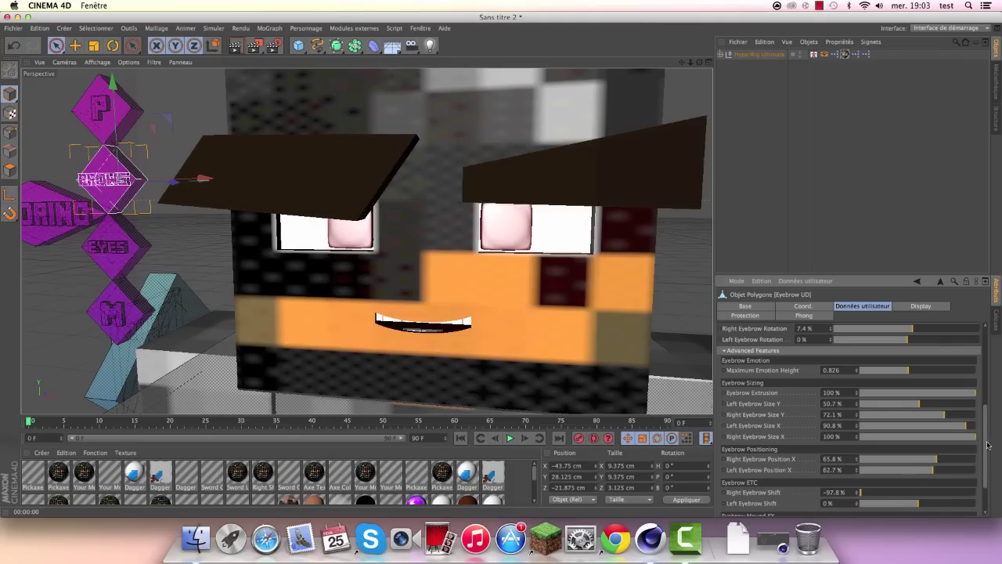
{"action": "scroll", "coordinate": [987, 445], "scroll_direction": "down", "scroll_amount": 3}
{"action": "mouse_move", "coordinate": [910, 471]}
{"action": "left_mouse_down"}
{"action": "mouse_move", "coordinate": [806, 465]}
{"action": "mouse_move", "coordinate": [989, 476]}
{"action": "left_mouse_up"}
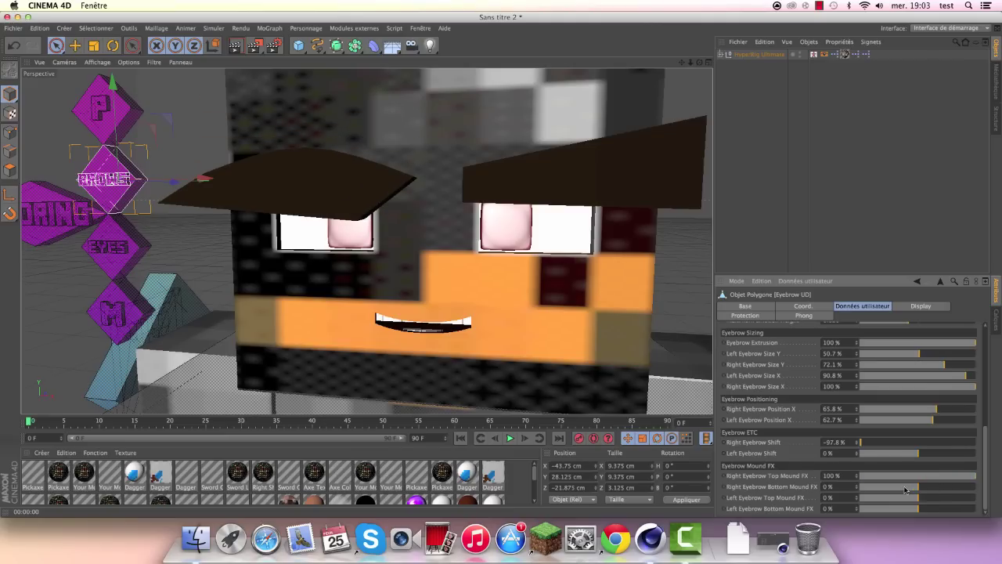
{"action": "left_click_drag", "start_coordinate": [906, 490], "coordinate": [971, 487]}
Step: Undo all the eyebrow edits to restore the default 25% extrusion and height
{"action": "left_click", "coordinate": [16, 45]}
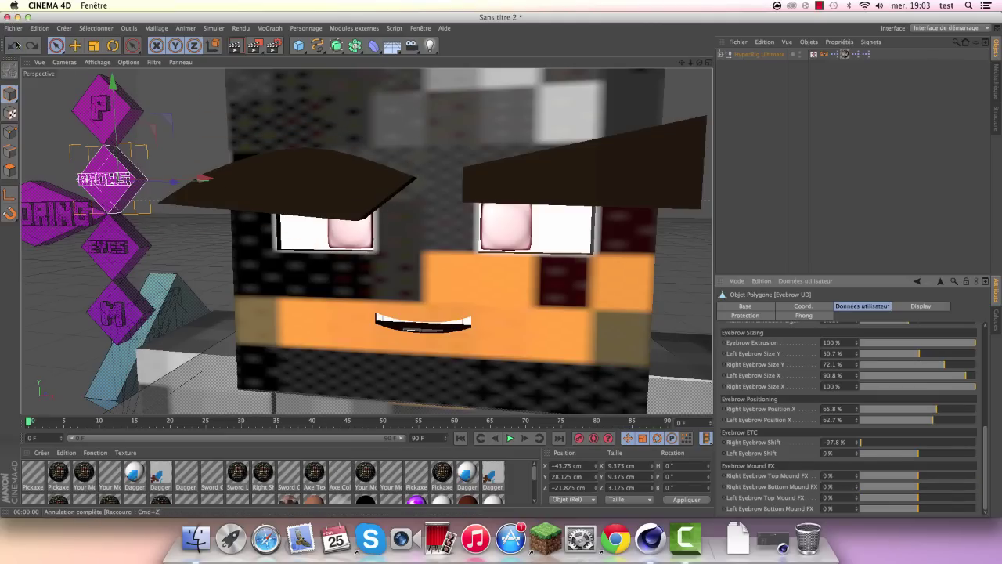
{"action": "left_click", "coordinate": [16, 44]}
{"action": "left_click", "coordinate": [16, 44]}
{"action": "left_click", "coordinate": [16, 45]}
{"action": "left_click", "coordinate": [15, 45]}
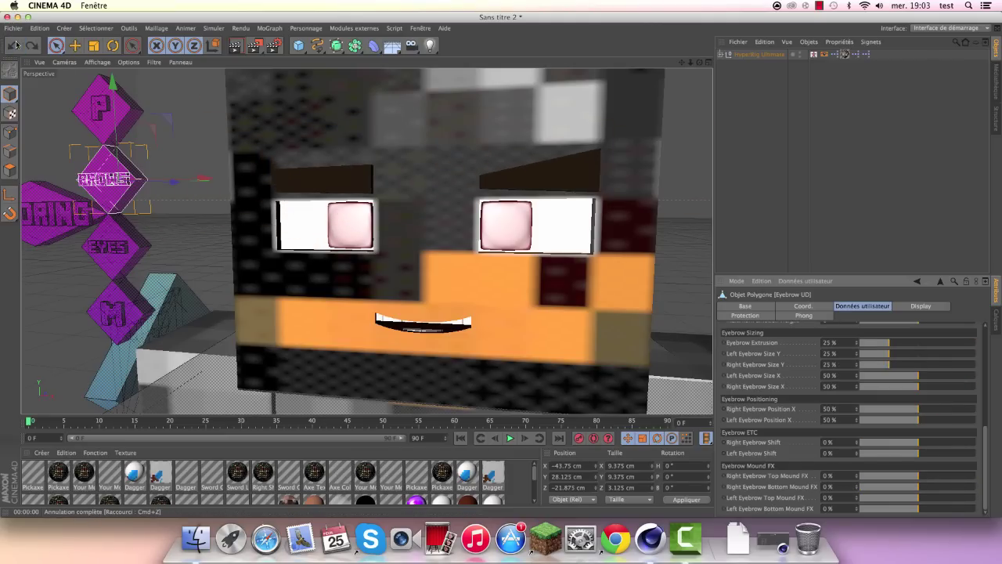
{"action": "left_click", "coordinate": [15, 45]}
Step: Collapse Advanced Features, select the P controller and drag both pupil position pads
{"action": "scroll", "coordinate": [779, 335], "scroll_direction": "up", "scroll_amount": 5}
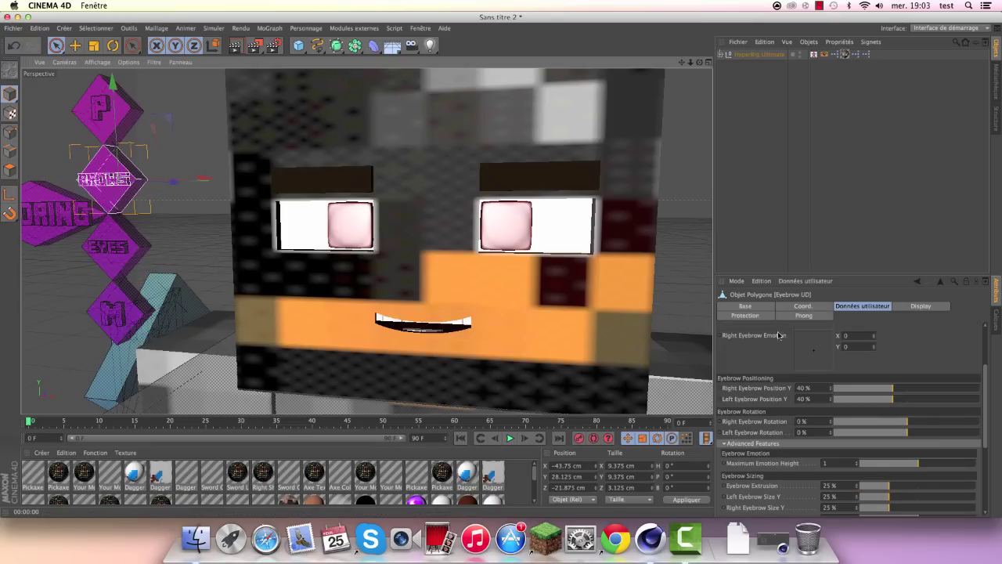
{"action": "left_click", "coordinate": [725, 445]}
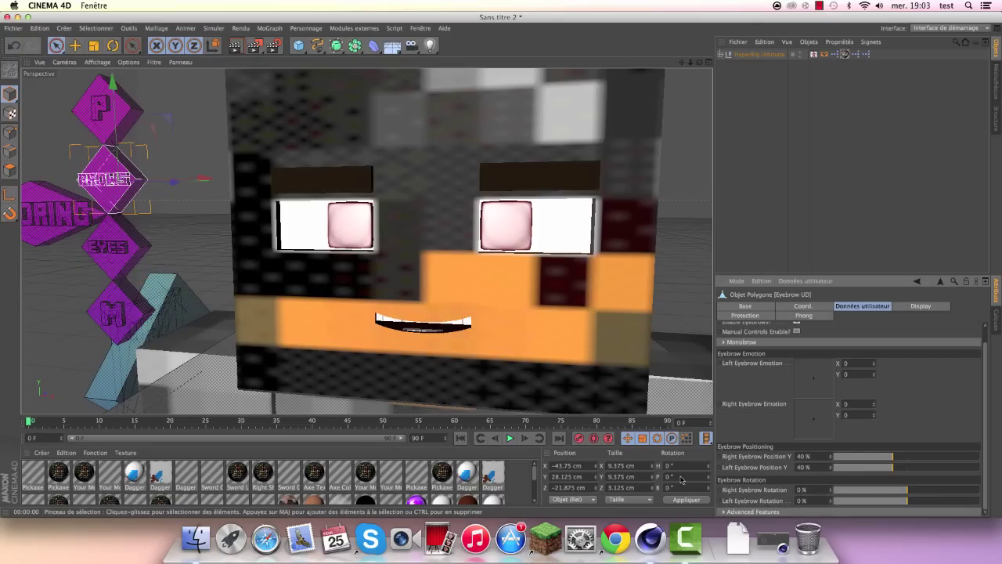
{"action": "left_click", "coordinate": [95, 117]}
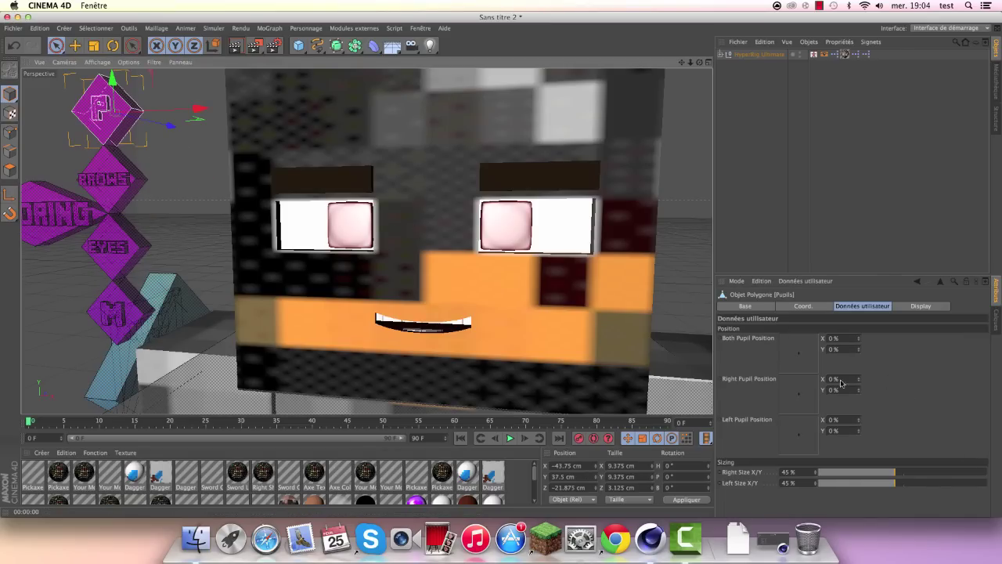
{"action": "left_click_drag", "start_coordinate": [801, 352], "coordinate": [799, 356]}
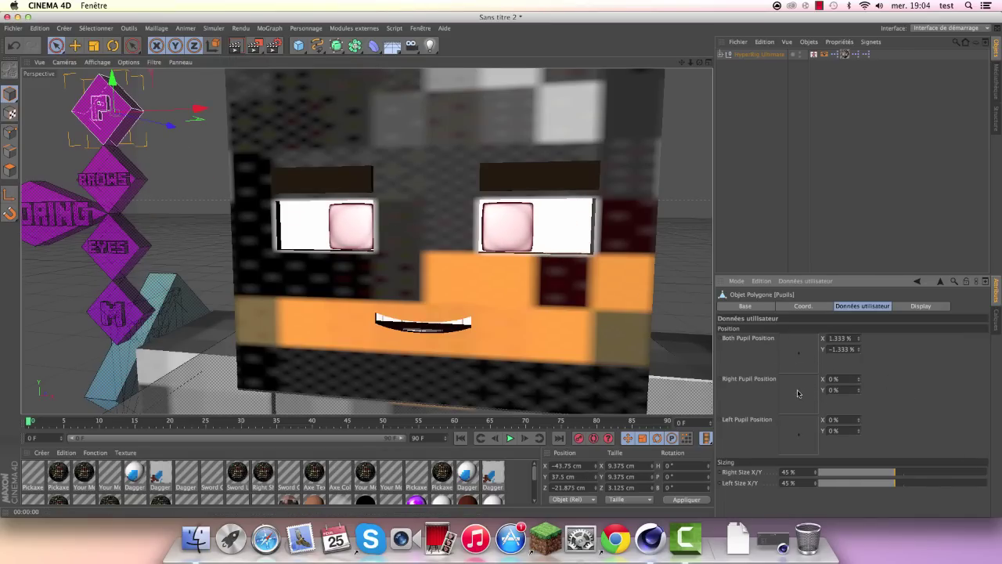
{"action": "left_click_drag", "start_coordinate": [798, 393], "coordinate": [781, 397]}
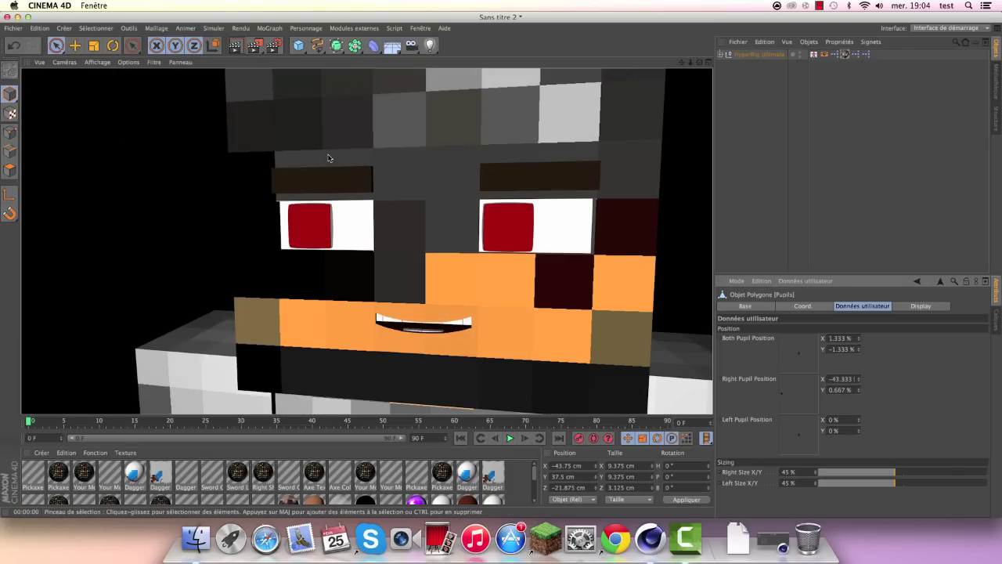
{"action": "scroll", "coordinate": [328, 151], "scroll_direction": "down", "scroll_amount": 2}
{"action": "scroll", "coordinate": [328, 151], "scroll_direction": "up", "scroll_amount": 2}
Step: Undo the pupil moves so both pupils read 0%, and reselect the P (Pupils) controller
{"action": "left_click", "coordinate": [12, 45]}
{"action": "left_click", "coordinate": [12, 45]}
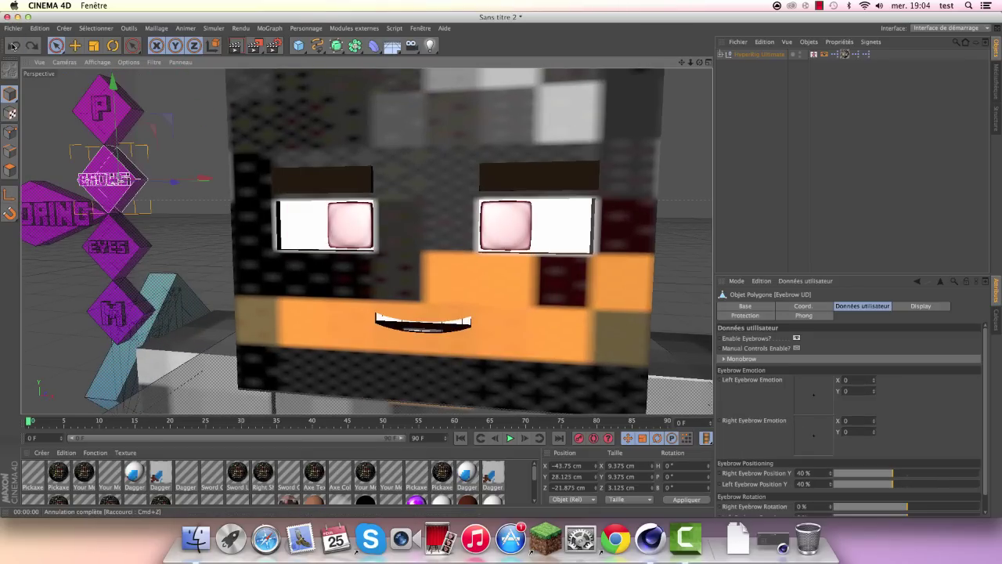
{"action": "left_click", "coordinate": [101, 108]}
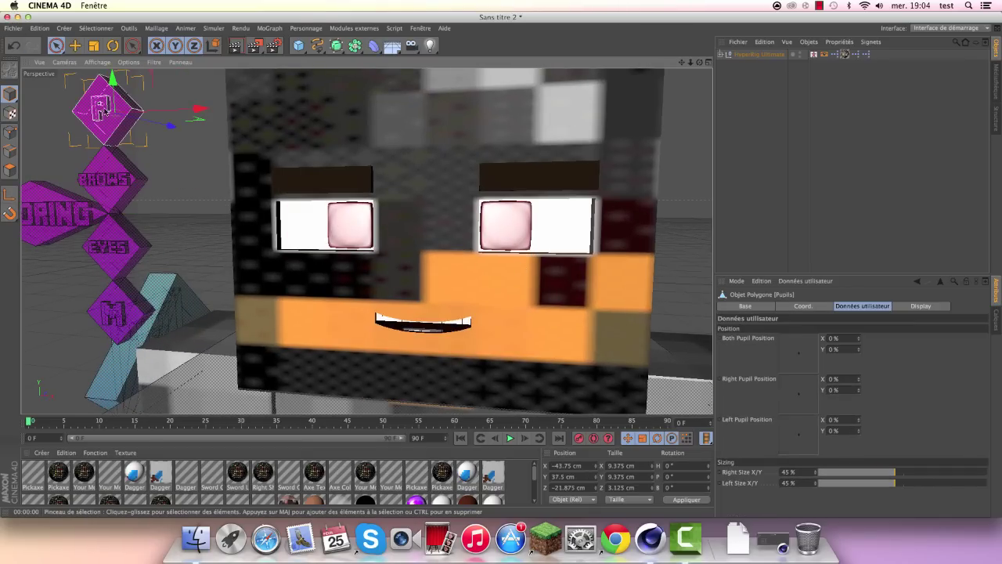
{"action": "left_click", "coordinate": [100, 106]}
{"action": "left_click", "coordinate": [100, 103]}
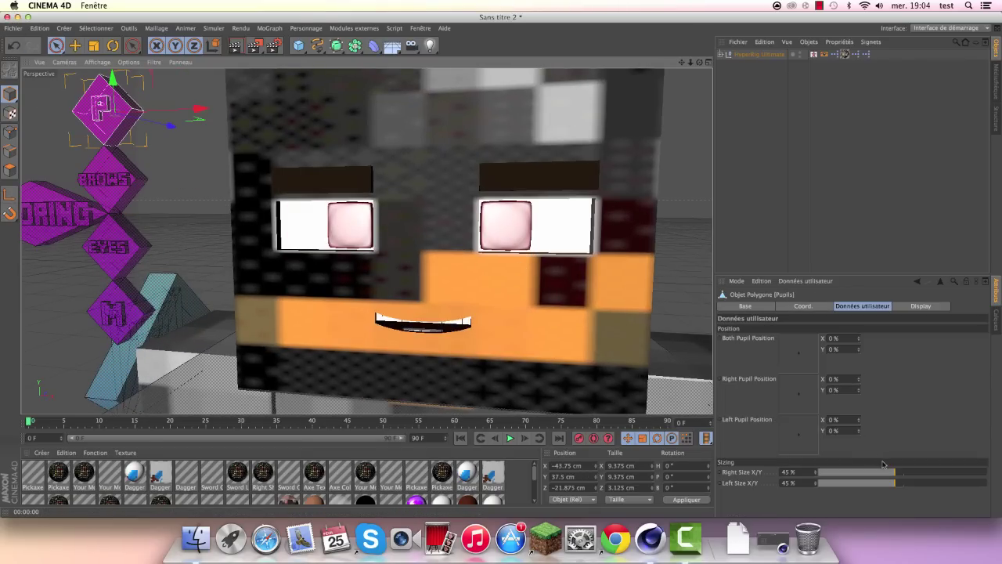
{"action": "mouse_move", "coordinate": [895, 472]}
{"action": "left_mouse_down"}
{"action": "mouse_move", "coordinate": [872, 470]}
{"action": "mouse_move", "coordinate": [924, 472]}
{"action": "left_mouse_up"}
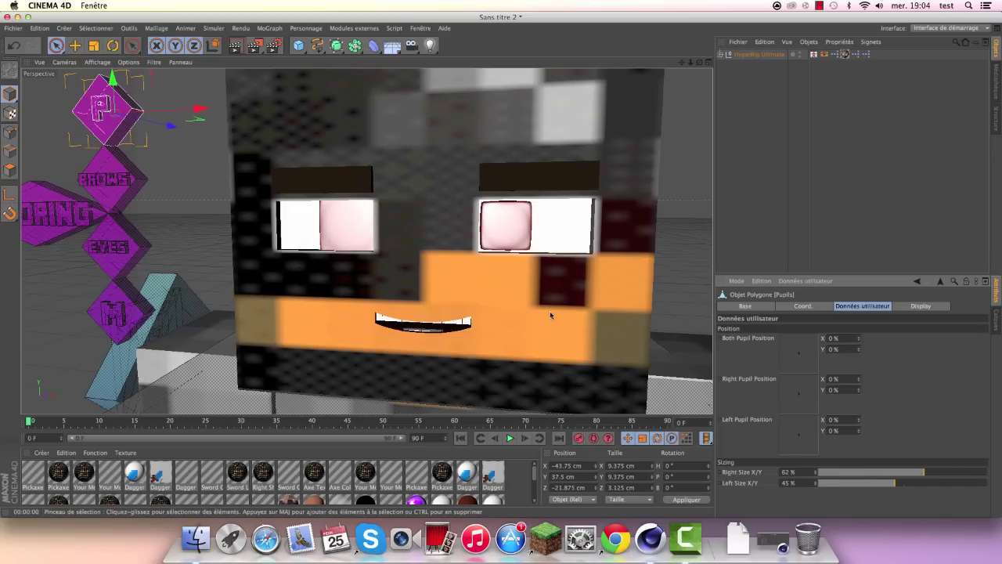
{"action": "left_click_drag", "start_coordinate": [798, 392], "coordinate": [807, 393]}
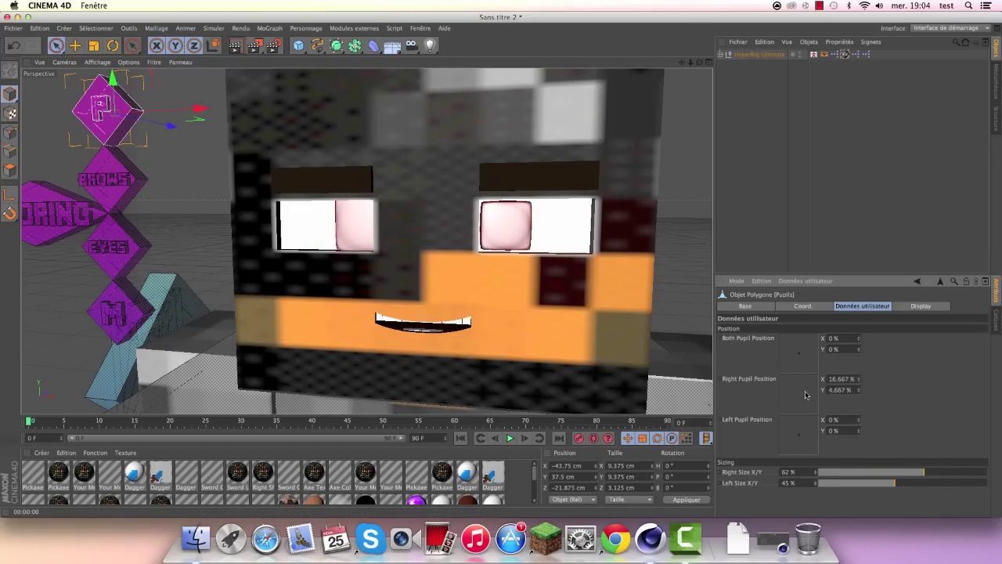
{"action": "left_click", "coordinate": [235, 46]}
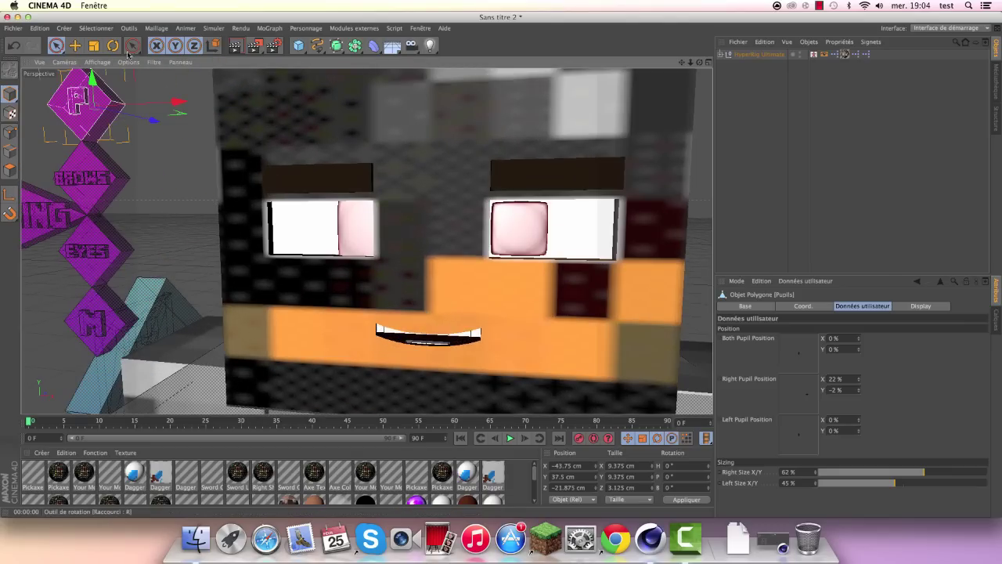
{"action": "left_click", "coordinate": [15, 45]}
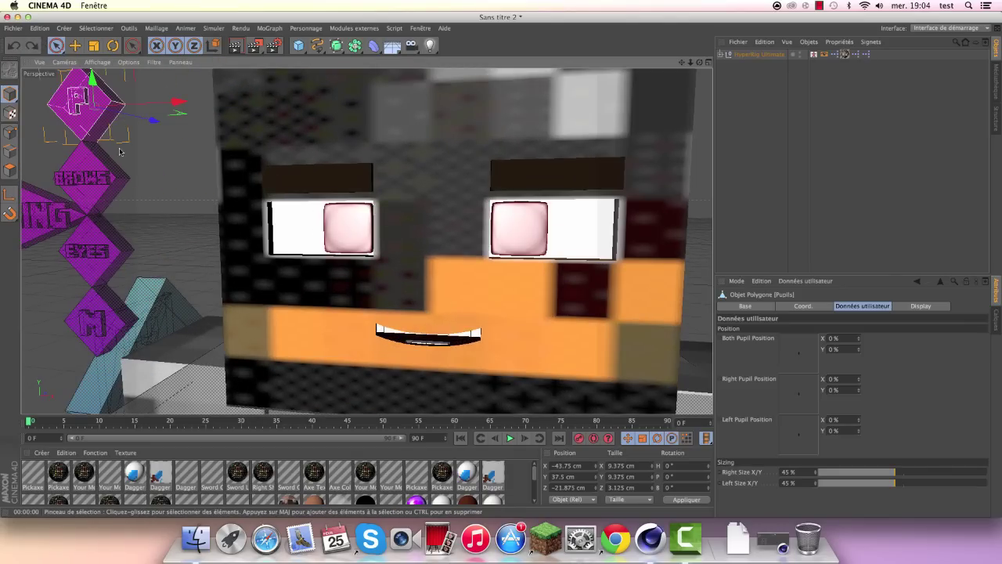
{"action": "scroll", "coordinate": [388, 141], "scroll_direction": "down", "scroll_amount": 5}
{"action": "scroll", "coordinate": [388, 141], "scroll_direction": "down", "scroll_amount": 3}
{"action": "scroll", "coordinate": [390, 142], "scroll_direction": "down", "scroll_amount": 2}
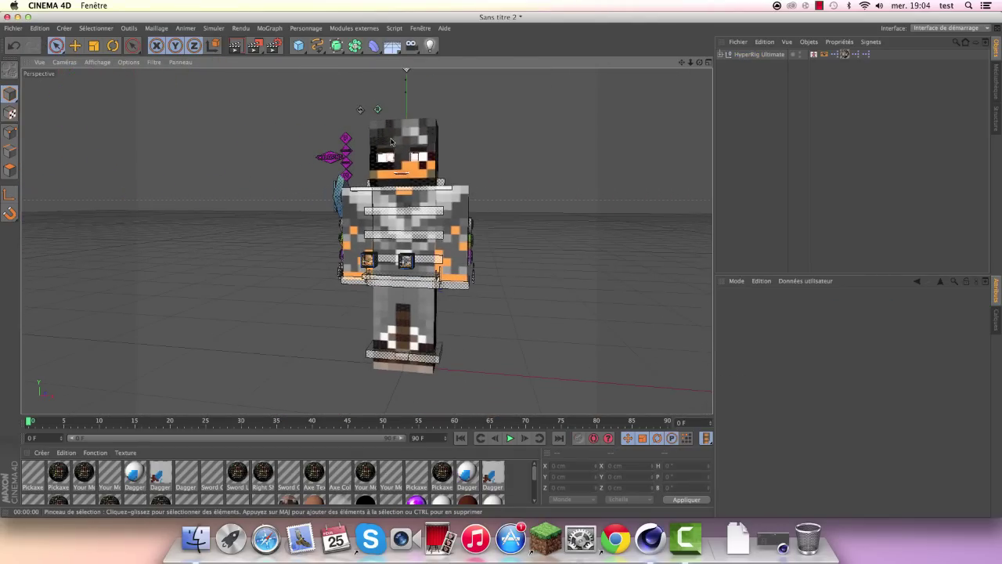
{"action": "scroll", "coordinate": [402, 139], "scroll_direction": "up", "scroll_amount": 2}
{"action": "scroll", "coordinate": [401, 118], "scroll_direction": "down", "scroll_amount": 3}
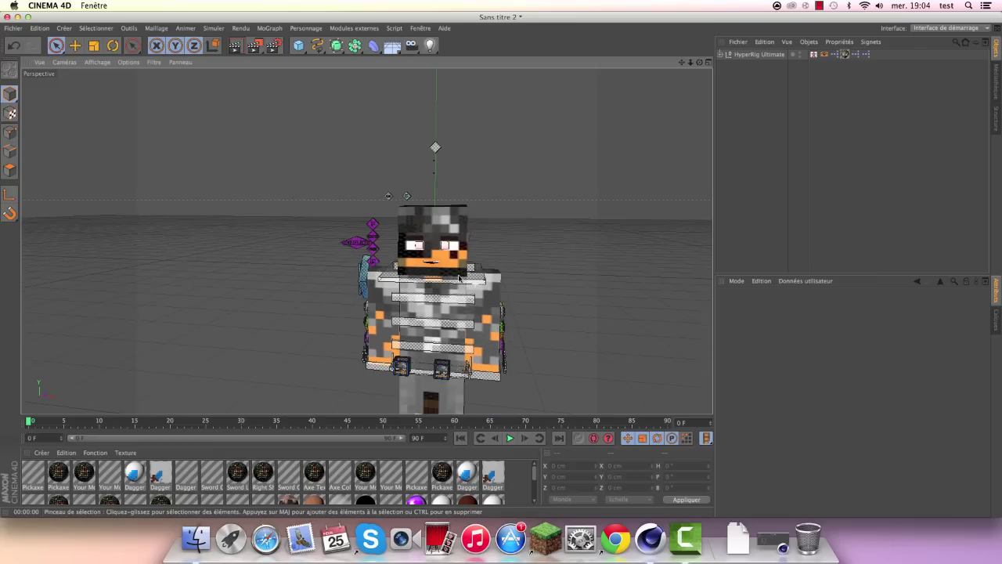
{"action": "scroll", "coordinate": [395, 133], "scroll_direction": "up", "scroll_amount": 3}
{"action": "scroll", "coordinate": [392, 148], "scroll_direction": "down", "scroll_amount": 3}
{"action": "scroll", "coordinate": [385, 164], "scroll_direction": "up", "scroll_amount": 5}
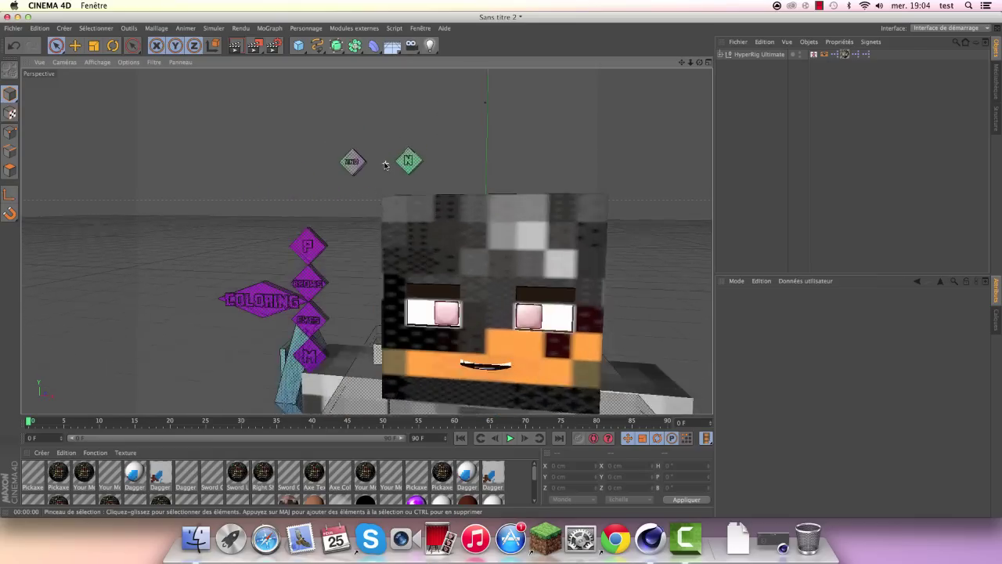
{"action": "left_click", "coordinate": [385, 164]}
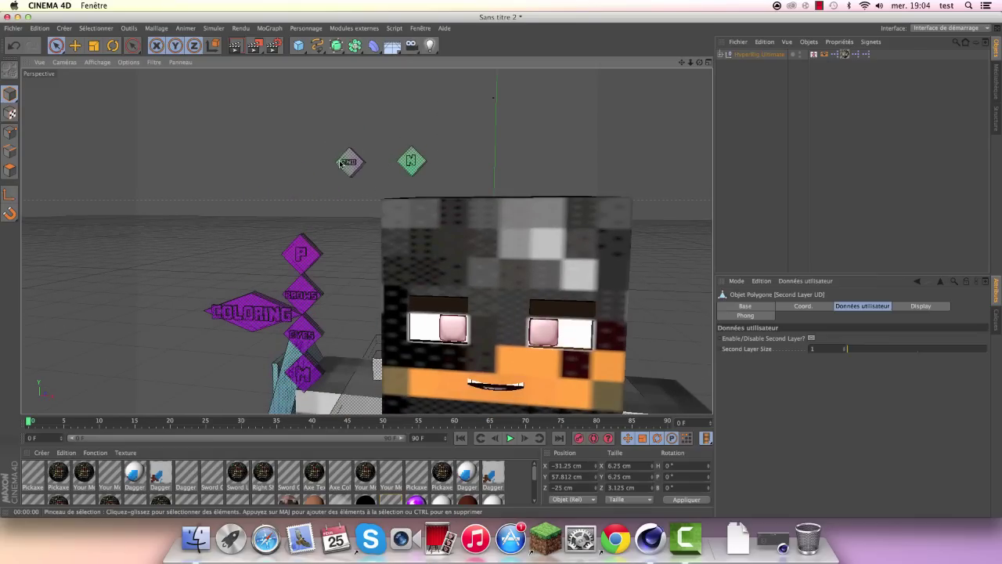
{"action": "scroll", "coordinate": [423, 157], "scroll_direction": "down", "scroll_amount": 3}
{"action": "scroll", "coordinate": [442, 149], "scroll_direction": "down", "scroll_amount": 2}
{"action": "left_click", "coordinate": [442, 148]}
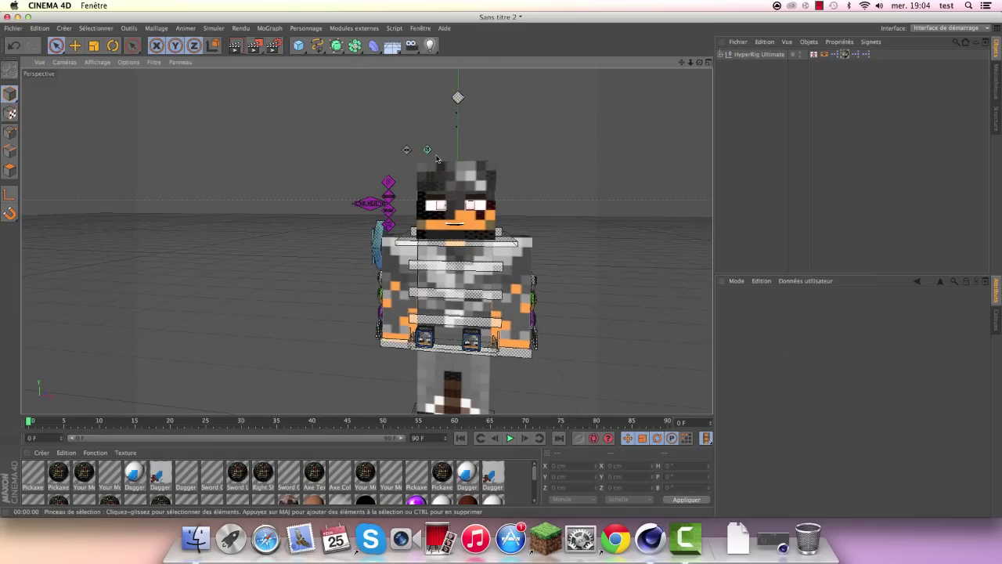
{"action": "scroll", "coordinate": [475, 71], "scroll_direction": "up", "scroll_amount": 1}
{"action": "scroll", "coordinate": [470, 78], "scroll_direction": "up", "scroll_amount": 1}
{"action": "scroll", "coordinate": [314, 270], "scroll_direction": "up", "scroll_amount": 5}
{"action": "scroll", "coordinate": [314, 269], "scroll_direction": "up", "scroll_amount": 2}
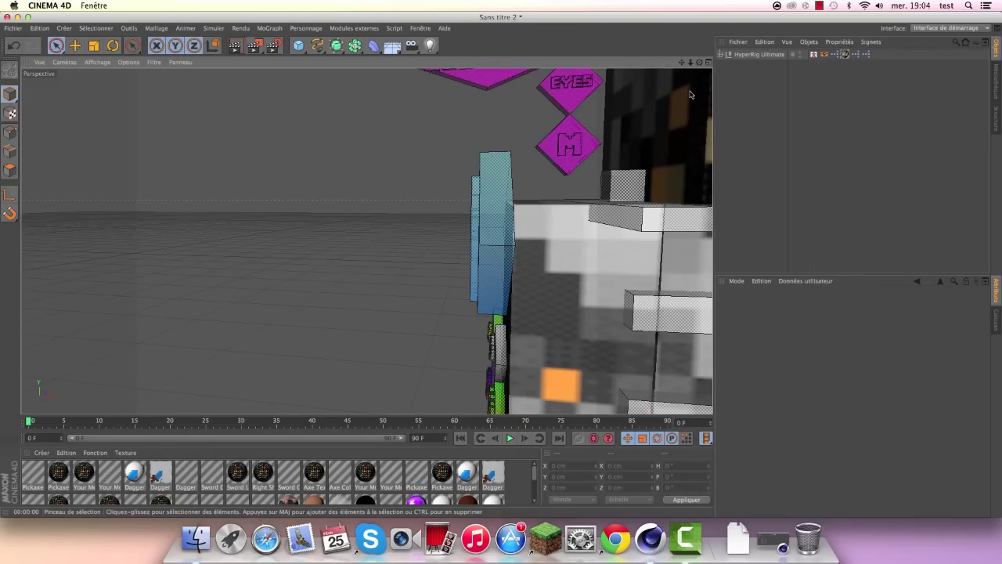
{"action": "mouse_move", "coordinate": [314, 269]}
{"action": "left_mouse_down", "text": "alt"}
{"action": "mouse_move", "coordinate": [613, 92]}
{"action": "mouse_move", "coordinate": [492, 105]}
{"action": "mouse_move", "coordinate": [374, 174]}
{"action": "left_mouse_up", "text": "alt"}
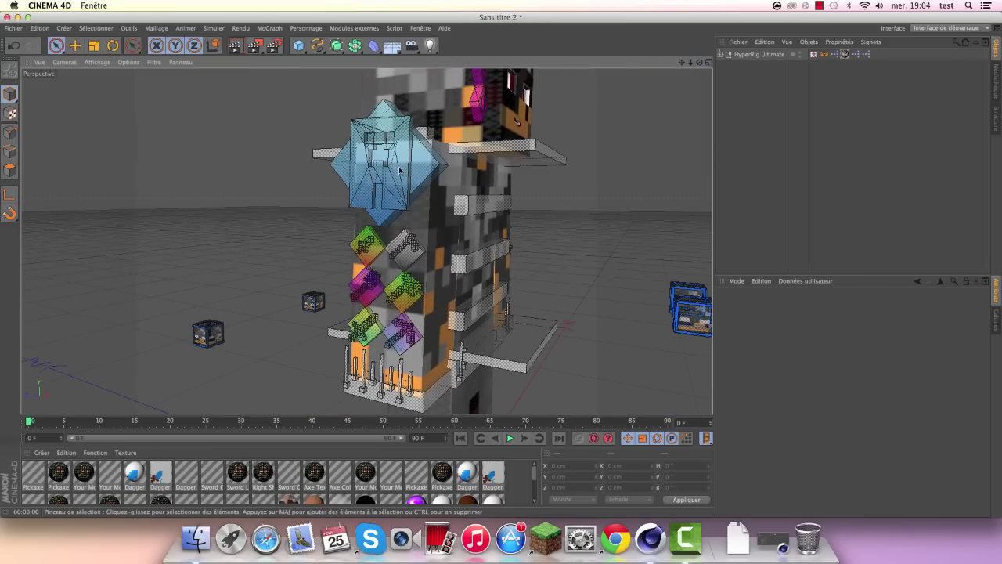
Step: Select the blue armour controller and orbit to a frontal view of the character
{"action": "left_click", "coordinate": [373, 165]}
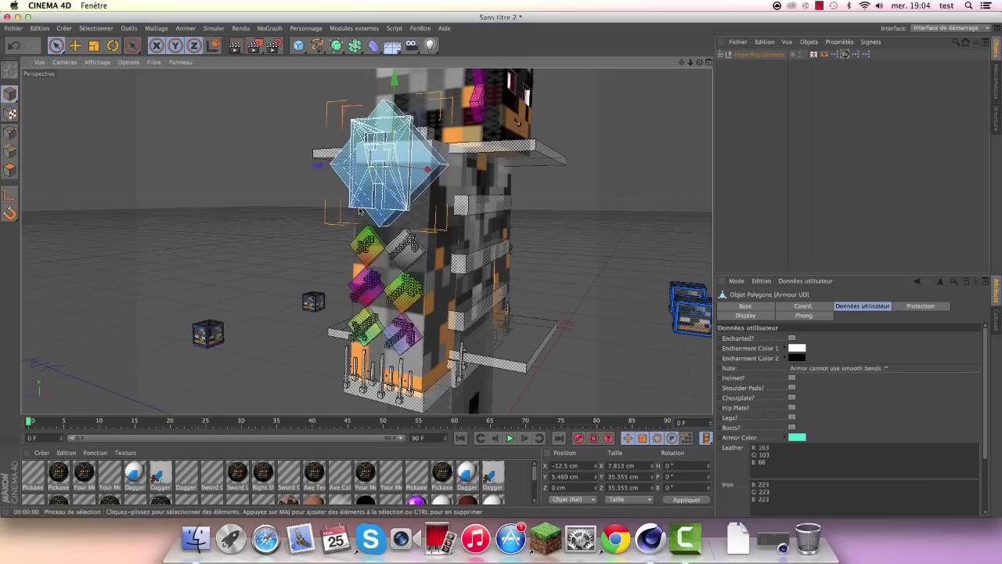
{"action": "left_click", "coordinate": [649, 189]}
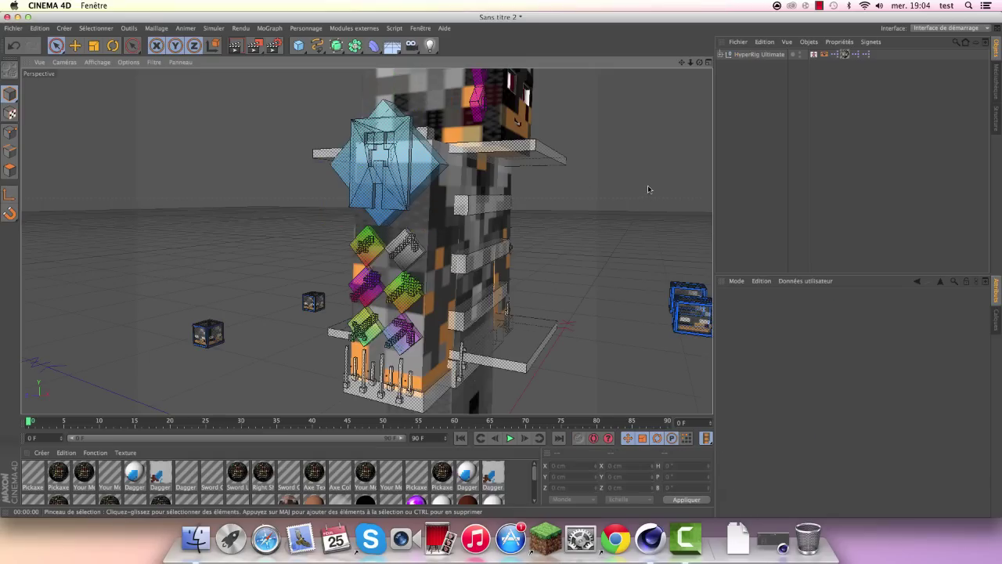
{"action": "left_click", "coordinate": [419, 156]}
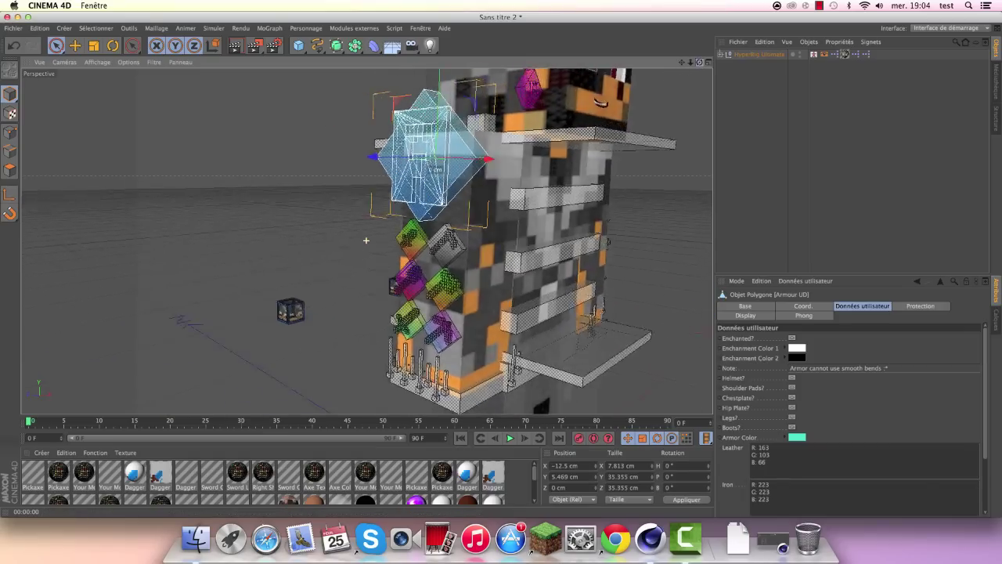
{"action": "left_click_drag", "start_coordinate": [699, 62], "coordinate": [87, 151]}
{"action": "scroll", "coordinate": [530, 102], "scroll_direction": "up", "scroll_amount": 3}
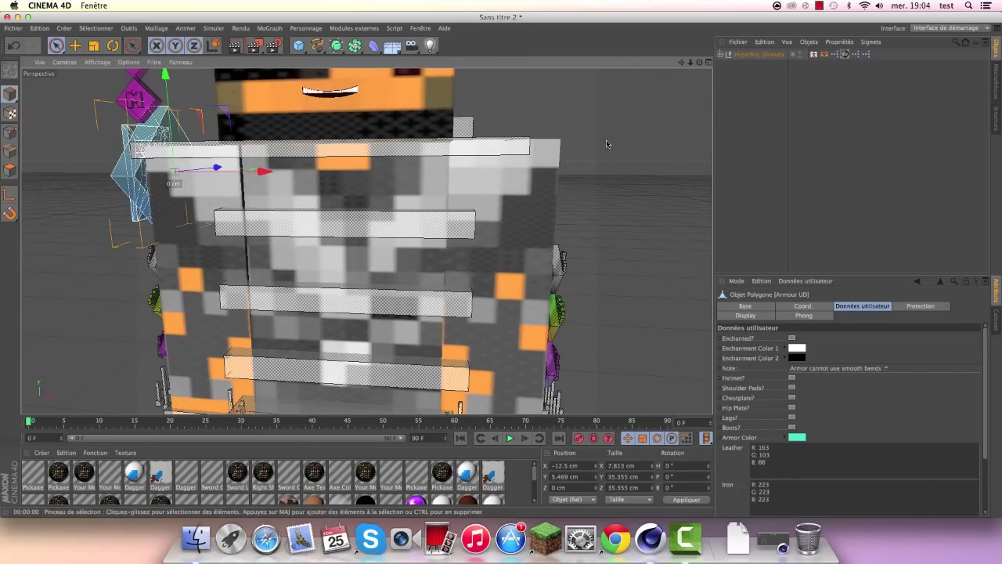
{"action": "left_click_drag", "start_coordinate": [699, 62], "coordinate": [300, 157]}
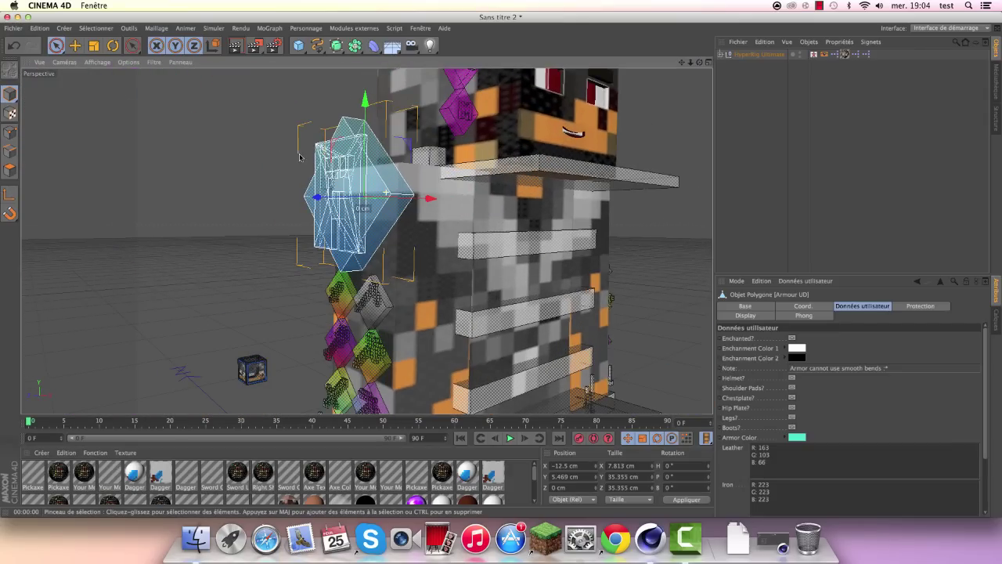
{"action": "left_click_drag", "start_coordinate": [699, 62], "coordinate": [765, 371]}
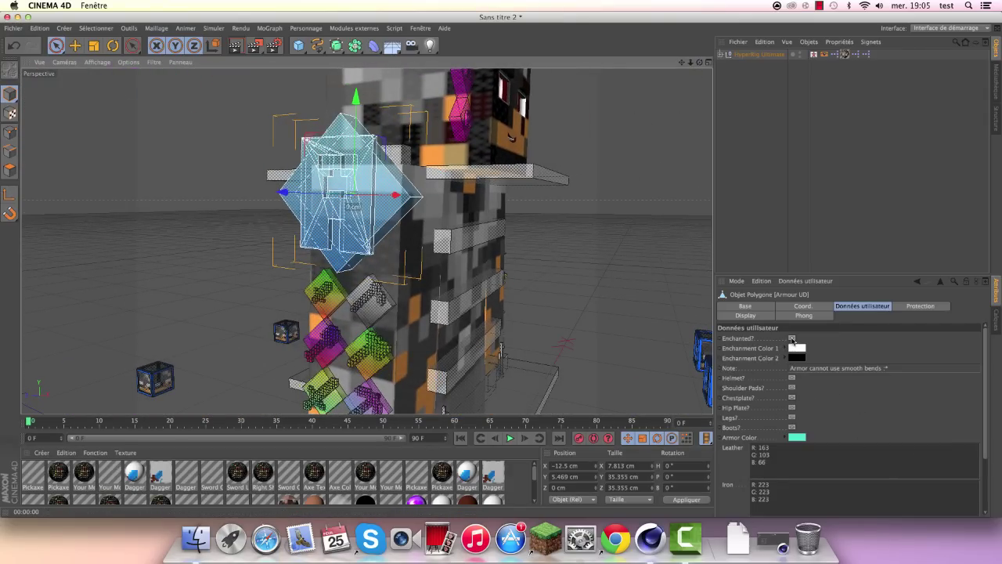
{"action": "key", "text": "ctrl+shift+z"}
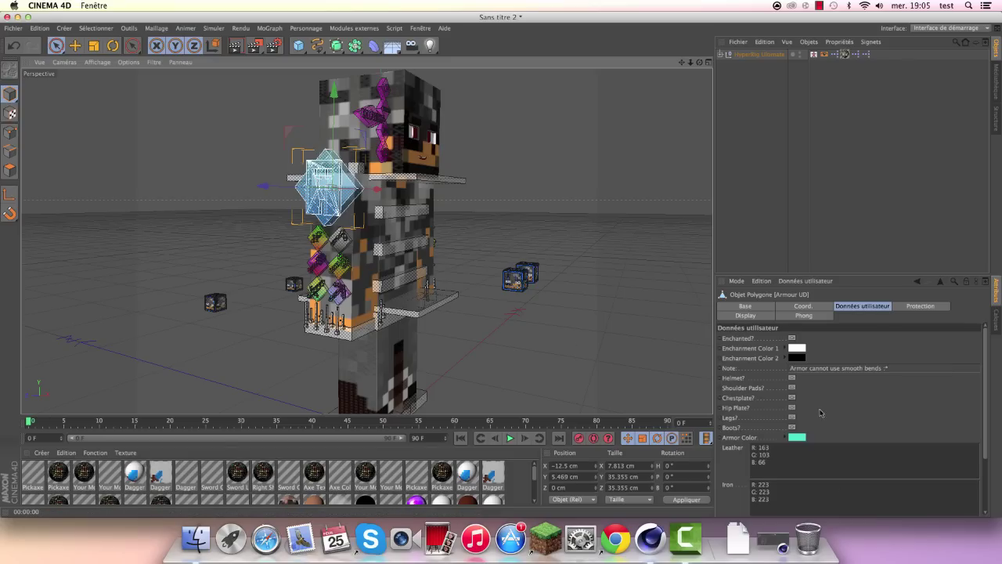
Step: Tick Helmet, Shoulder Pads, Chestplate, Hip Plate, Legs and Boots in Armour UD
{"action": "left_click", "coordinate": [792, 378]}
{"action": "left_click", "coordinate": [792, 387]}
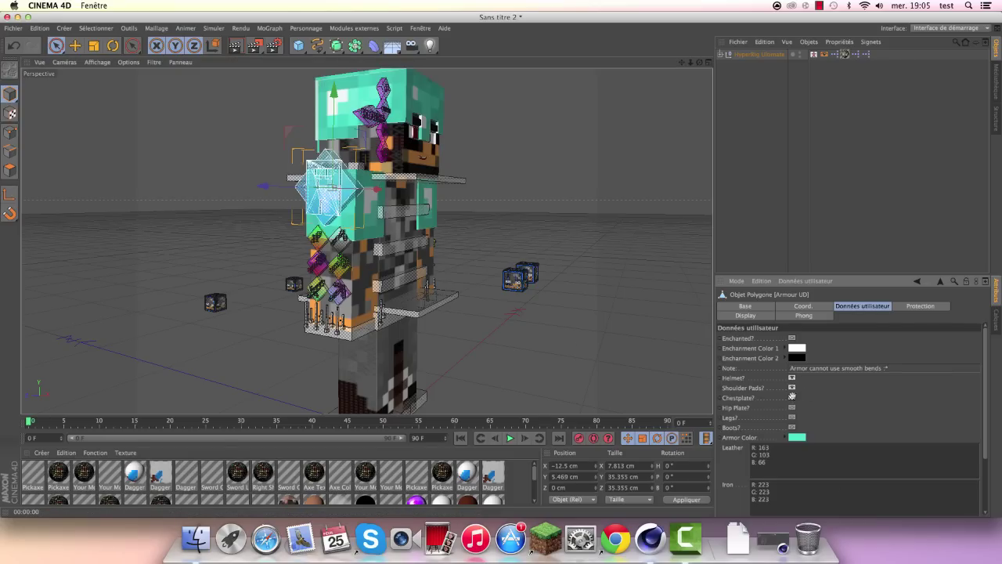
{"action": "left_click", "coordinate": [792, 398]}
{"action": "left_click", "coordinate": [792, 407]}
{"action": "left_click", "coordinate": [792, 417]}
{"action": "left_click", "coordinate": [792, 427]}
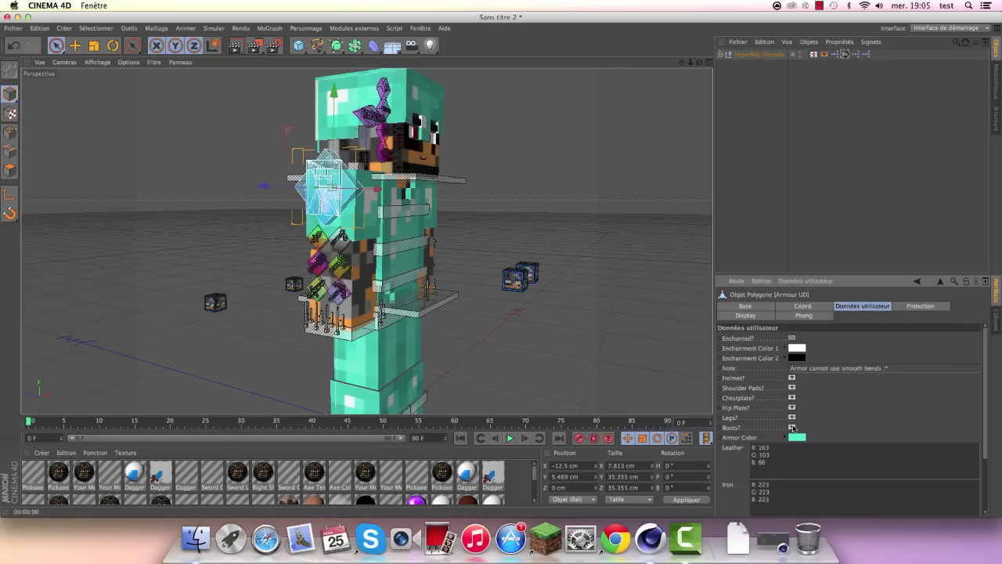
{"action": "key", "text": "ctrl+shift+z"}
{"action": "key", "text": "ctrl+shift+z"}
Step: Render the armoured character in the viewport and restore the close-up camera angle
{"action": "key", "text": "ctrl+r"}
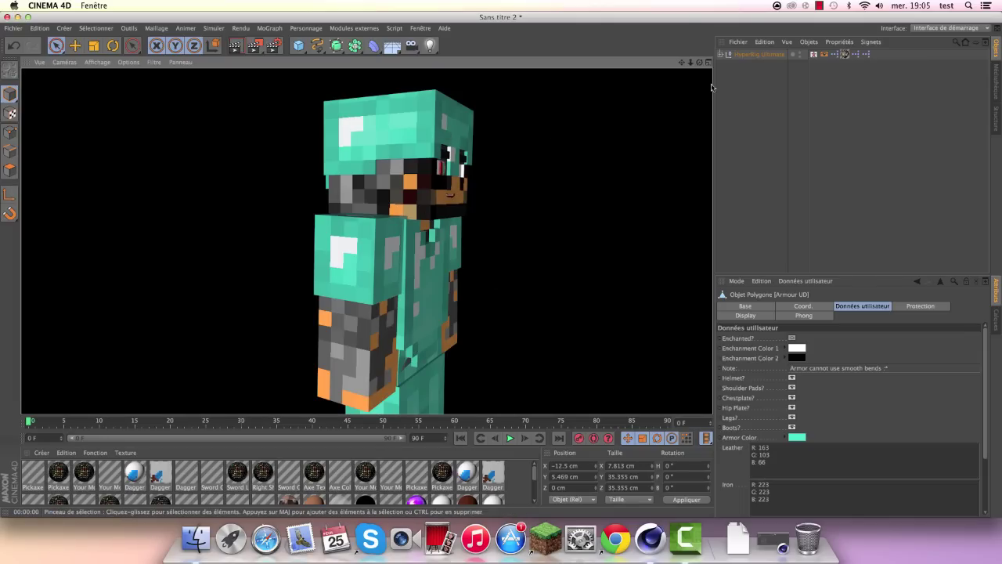
{"action": "key", "text": "ctrl+shift+z"}
{"action": "key", "text": "ctrl+shift+z"}
{"action": "key", "text": "ctrl+shift+z"}
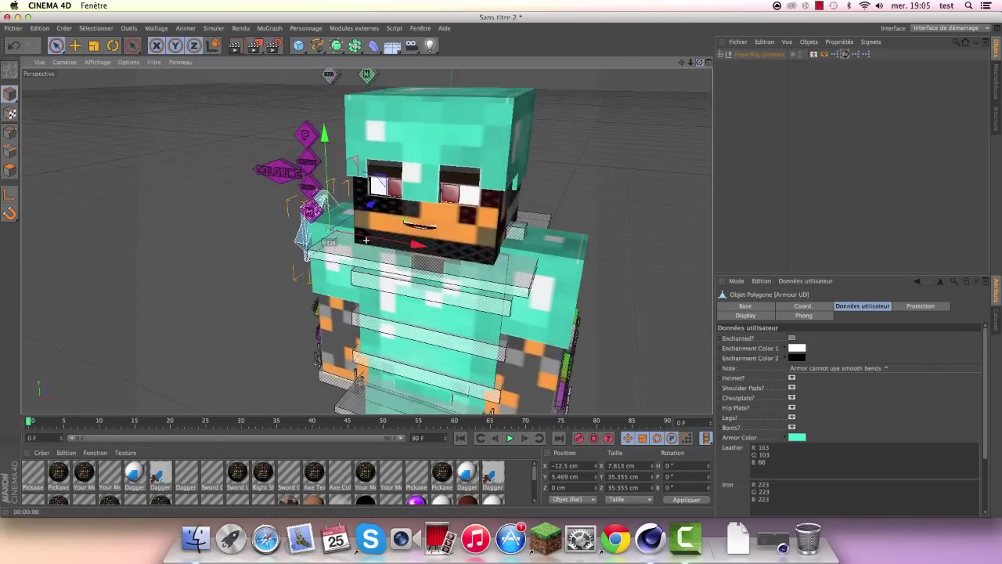
{"action": "key", "text": "ctrl+shift+z"}
{"action": "key", "text": "ctrl+shift+z"}
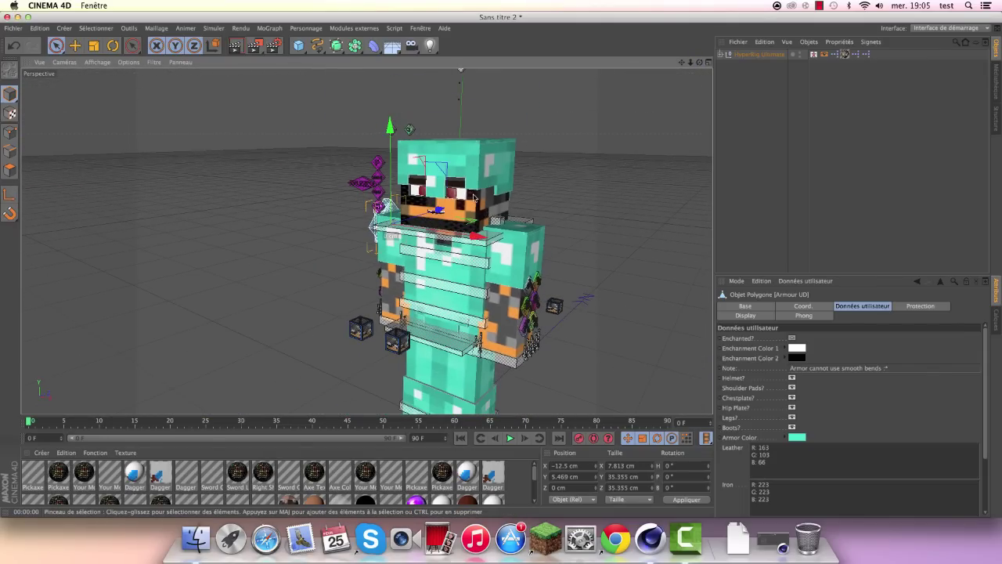
{"action": "key", "text": "ctrl+shift+z"}
{"action": "left_click", "coordinate": [235, 46]}
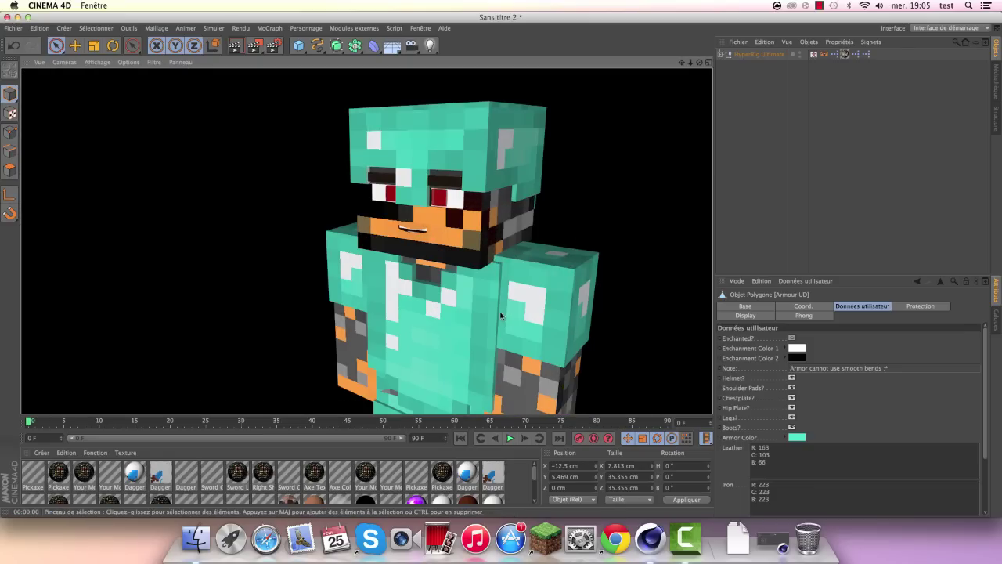
{"action": "key", "text": "ctrl+shift+y"}
{"action": "key", "text": "ctrl+shift+z"}
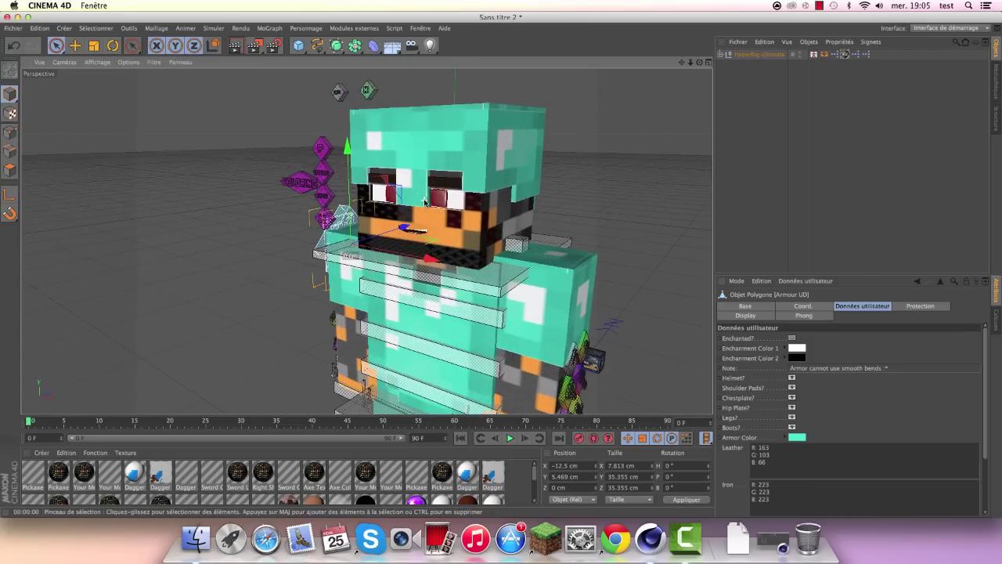
Step: Tick Enchanted? for the armour and render the view
{"action": "left_click", "coordinate": [792, 377]}
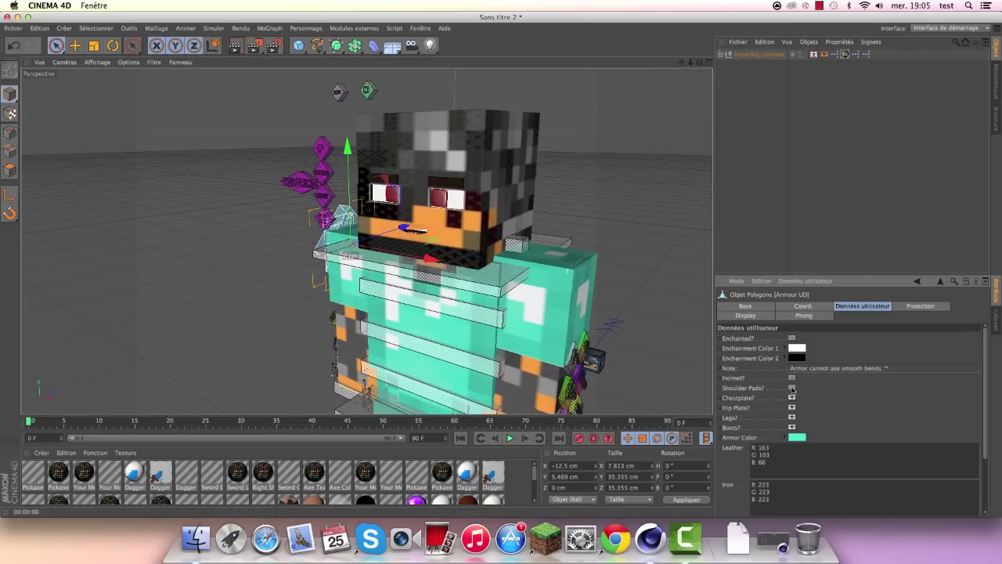
{"action": "left_click", "coordinate": [791, 388]}
{"action": "left_click", "coordinate": [791, 388]}
{"action": "left_click", "coordinate": [792, 377]}
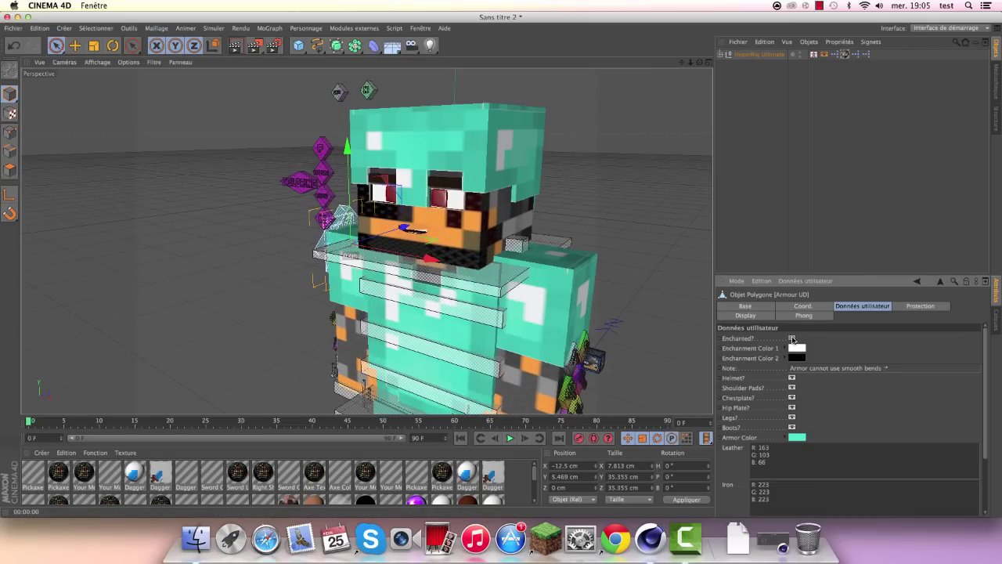
{"action": "left_click", "coordinate": [791, 338]}
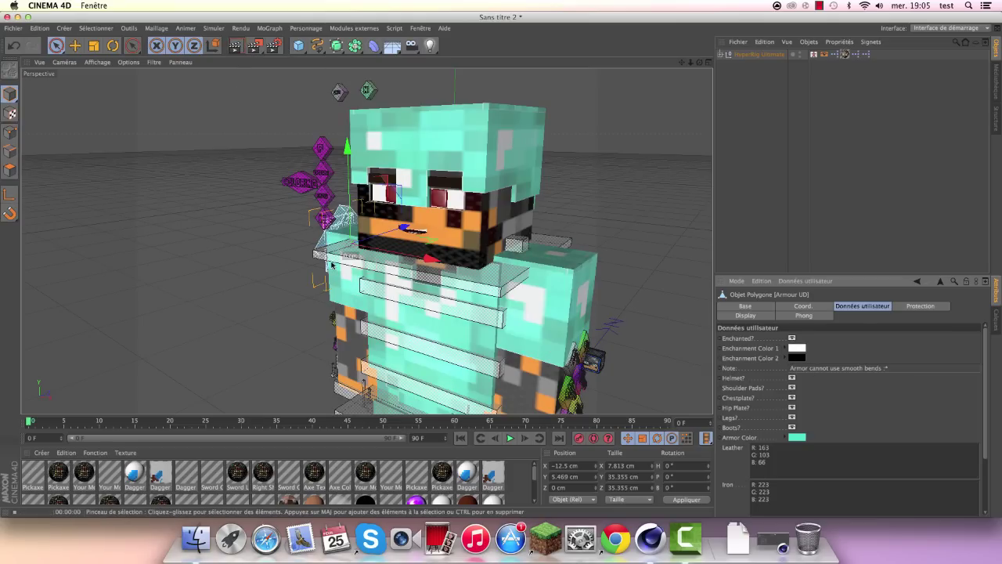
{"action": "key", "text": "ctrl+r"}
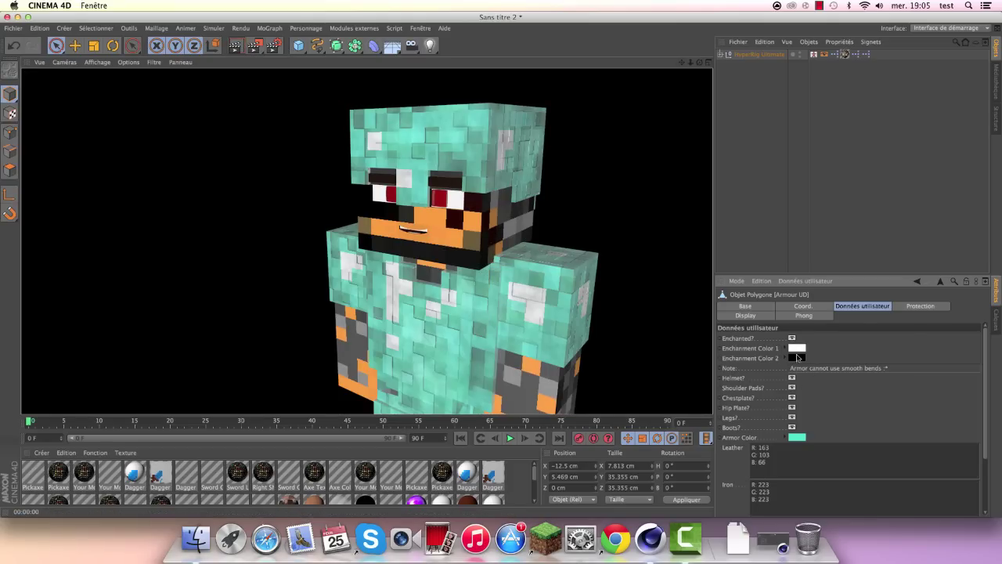
Step: Set Enchantment Color 1 to green and Enchantment Color 2 to red, then render
{"action": "left_click", "coordinate": [796, 348]}
{"action": "left_click", "coordinate": [806, 316]}
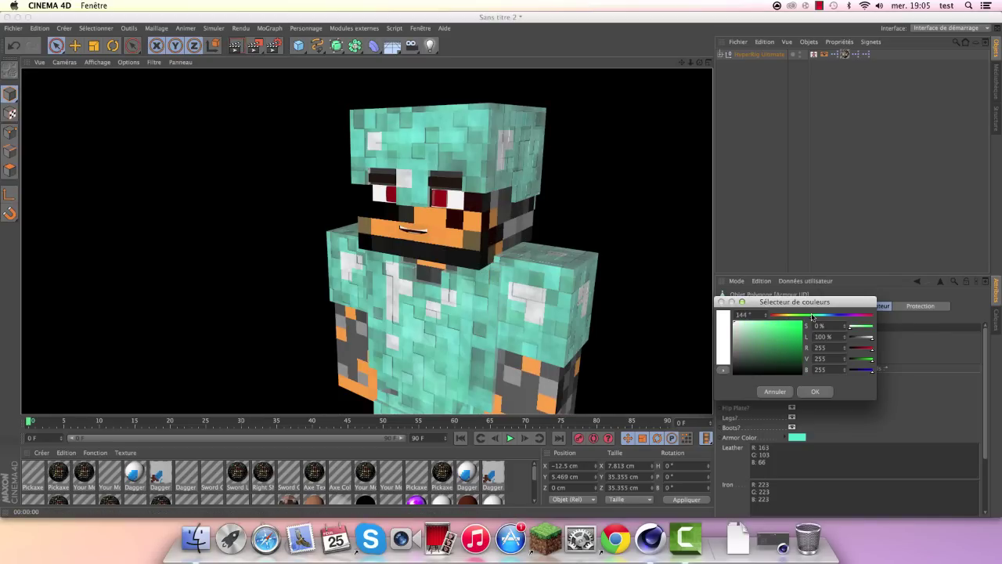
{"action": "left_click", "coordinate": [797, 325]}
{"action": "left_click", "coordinate": [815, 392]}
{"action": "left_click", "coordinate": [796, 357]}
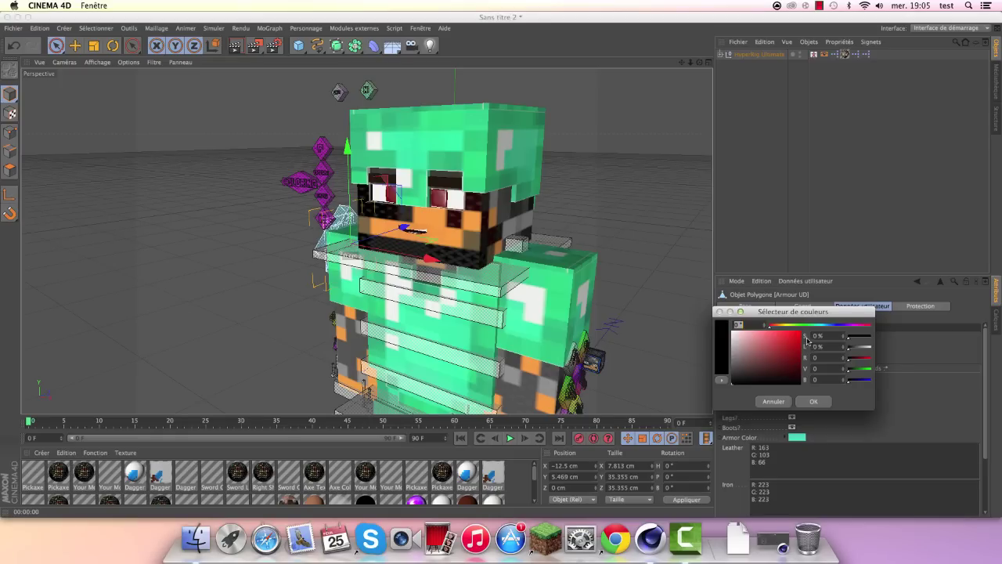
{"action": "left_click", "coordinate": [806, 320]}
{"action": "left_click", "coordinate": [787, 347]}
{"action": "left_click", "coordinate": [816, 395]}
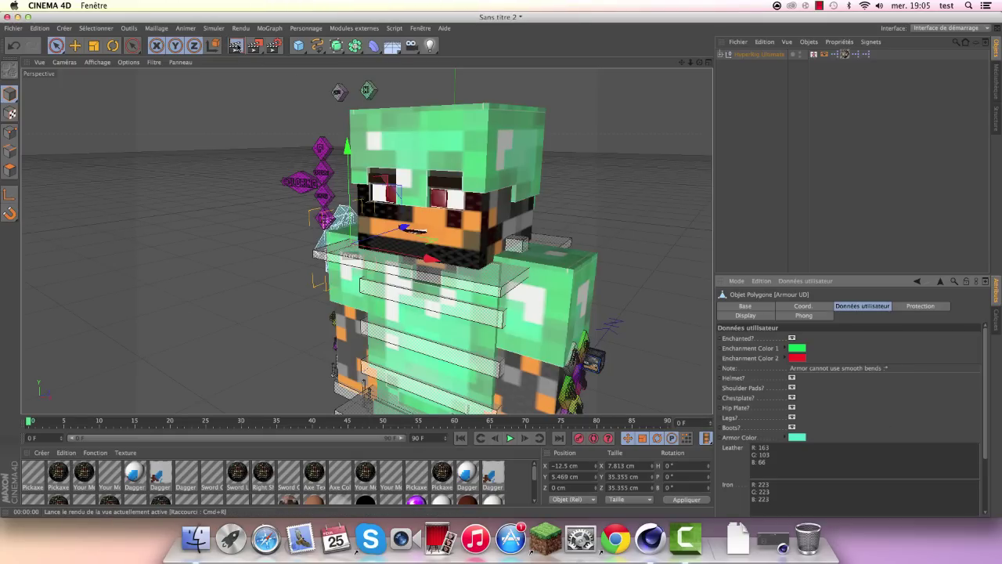
{"action": "left_click", "coordinate": [234, 45]}
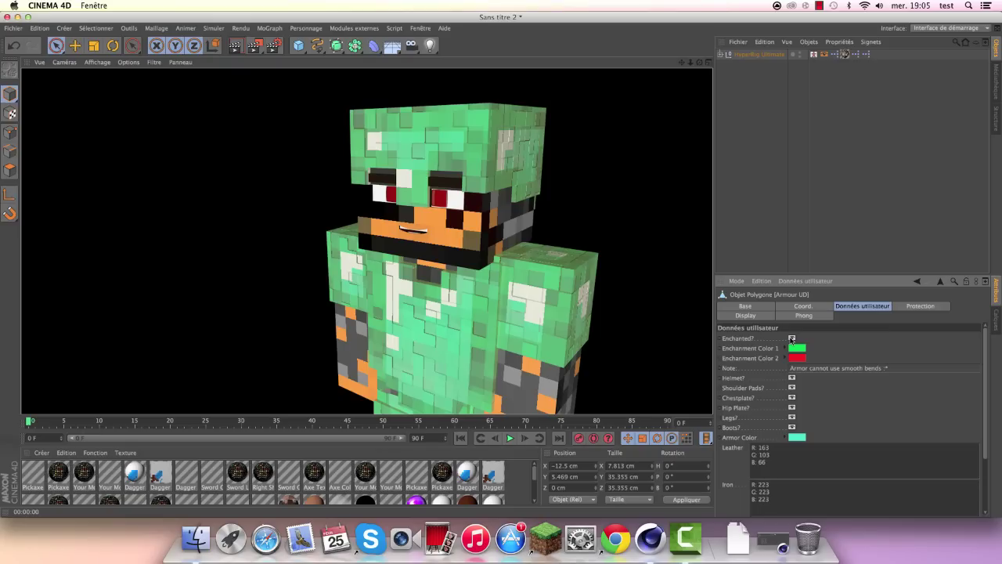
Step: Untick Enchanted? and every armour piece except the Chestplate
{"action": "left_click", "coordinate": [791, 337]}
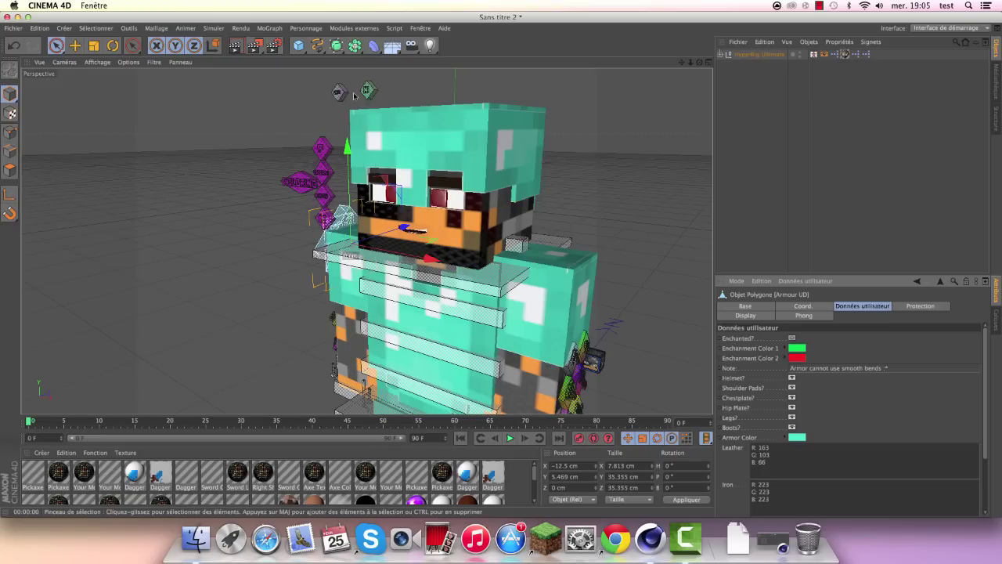
{"action": "scroll", "coordinate": [709, 273], "scroll_direction": "down", "scroll_amount": 5}
{"action": "scroll", "coordinate": [709, 273], "scroll_direction": "up", "scroll_amount": 3}
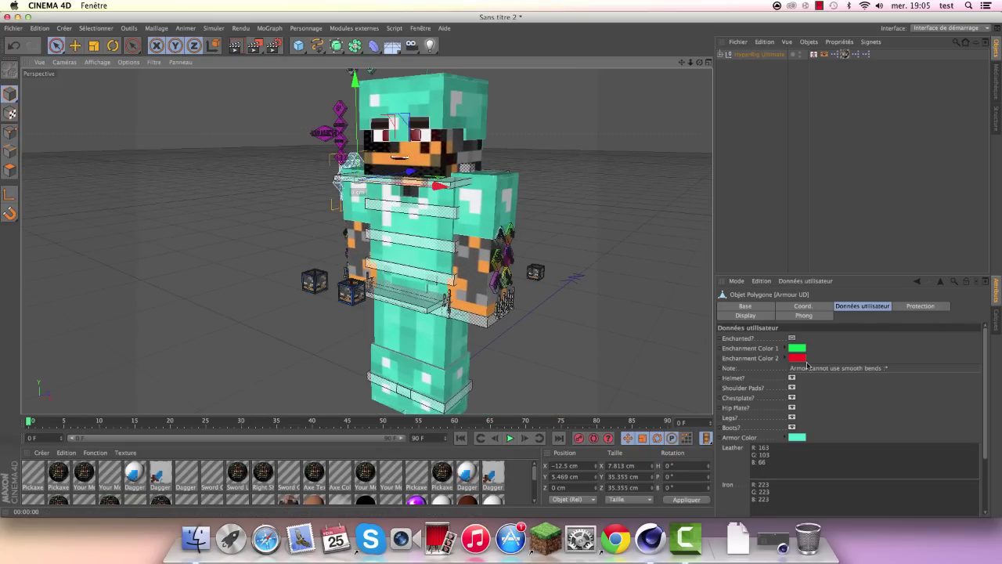
{"action": "left_click", "coordinate": [791, 377]}
{"action": "left_click", "coordinate": [792, 387]}
{"action": "left_click", "coordinate": [792, 397]}
{"action": "left_click", "coordinate": [792, 407]}
{"action": "left_click", "coordinate": [792, 418]}
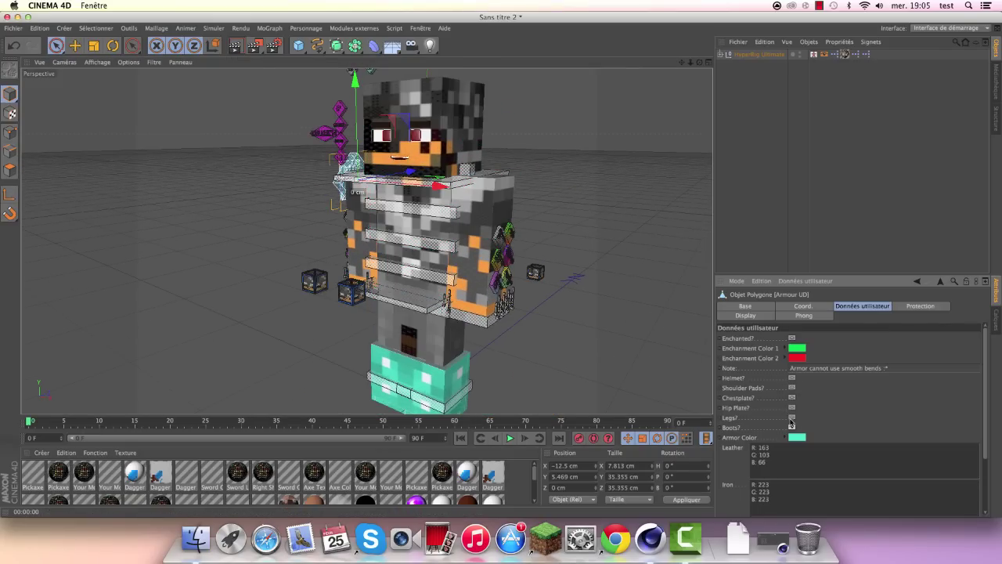
{"action": "left_click", "coordinate": [792, 427]}
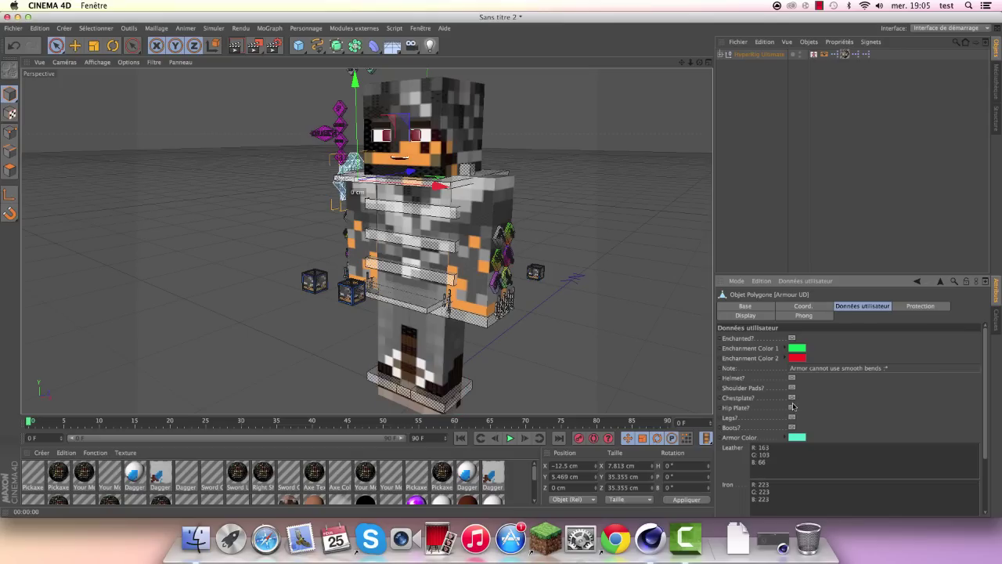
{"action": "left_click", "coordinate": [792, 397]}
{"action": "scroll", "coordinate": [362, 176], "scroll_direction": "down", "scroll_amount": 3}
{"action": "scroll", "coordinate": [363, 175], "scroll_direction": "up", "scroll_amount": 2}
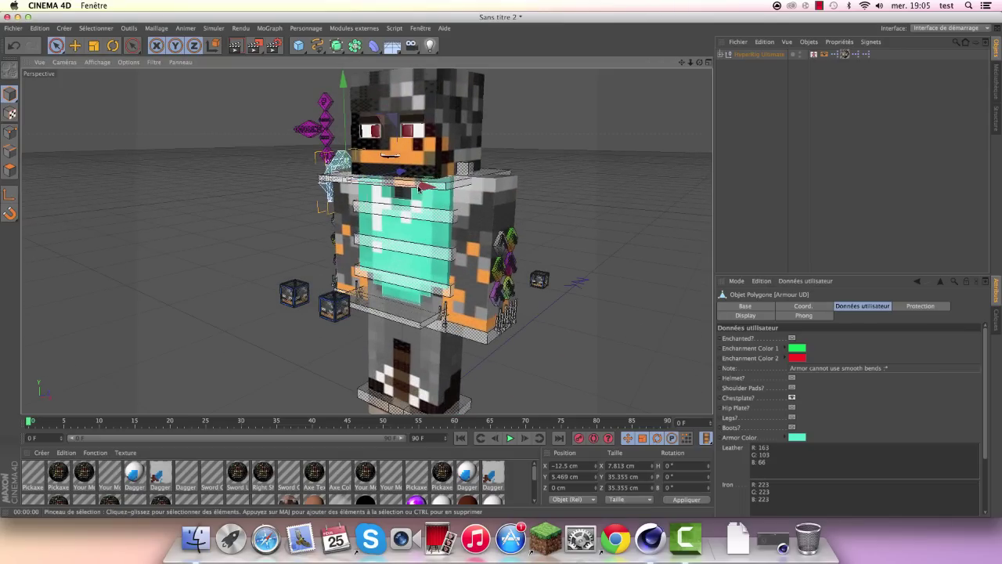
{"action": "scroll", "coordinate": [399, 194], "scroll_direction": "up", "scroll_amount": 1}
{"action": "scroll", "coordinate": [399, 194], "scroll_direction": "down", "scroll_amount": 1}
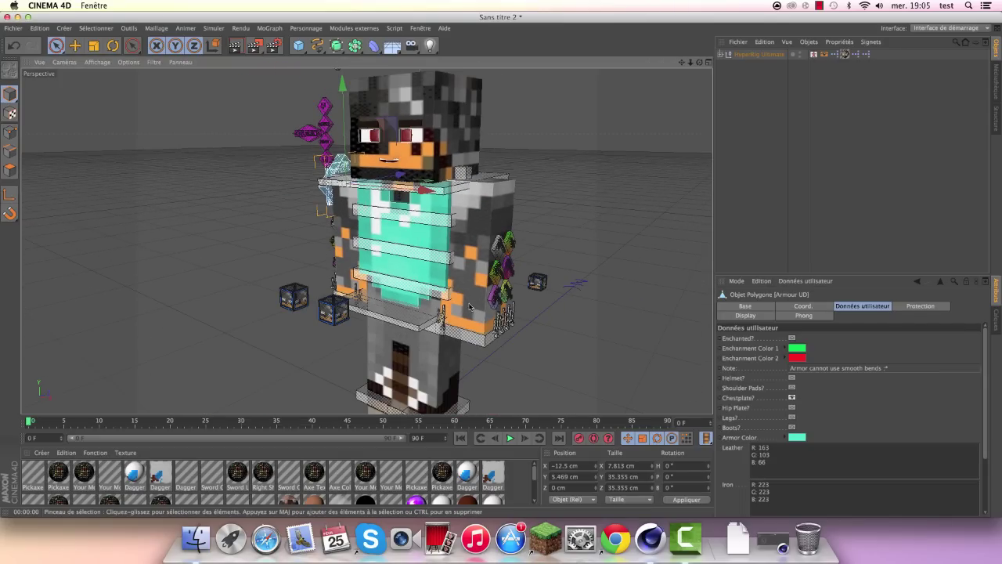
{"action": "scroll", "coordinate": [420, 236], "scroll_direction": "up", "scroll_amount": 2}
Step: Change the Armor Color hue from turquoise to 0° red and render the chestplate
{"action": "left_click", "coordinate": [798, 438]}
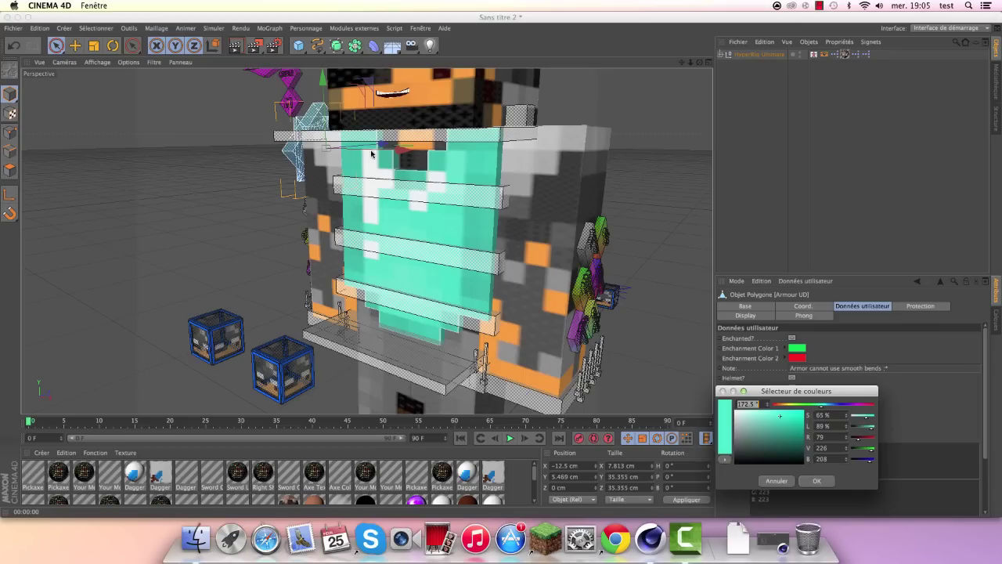
{"action": "left_click", "coordinate": [786, 406]}
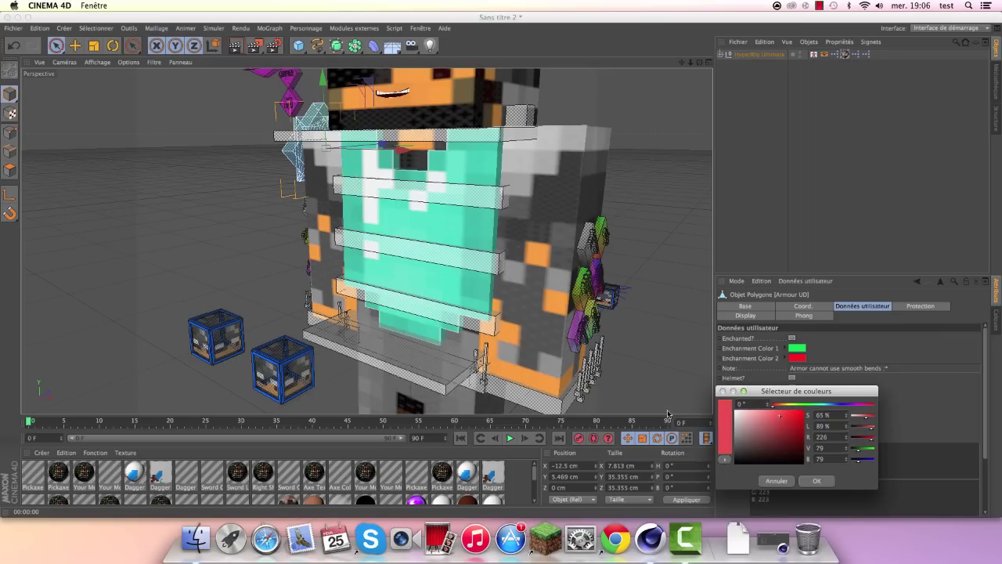
{"action": "left_click", "coordinate": [816, 481]}
{"action": "scroll", "coordinate": [397, 174], "scroll_direction": "down", "scroll_amount": 2}
{"action": "scroll", "coordinate": [397, 174], "scroll_direction": "up", "scroll_amount": 3}
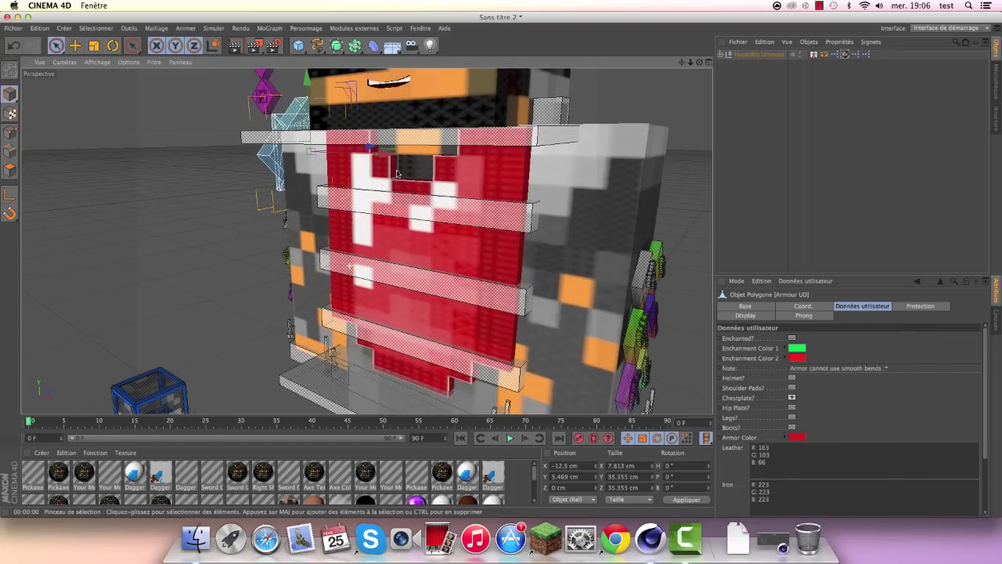
{"action": "key", "text": "ctrl+r"}
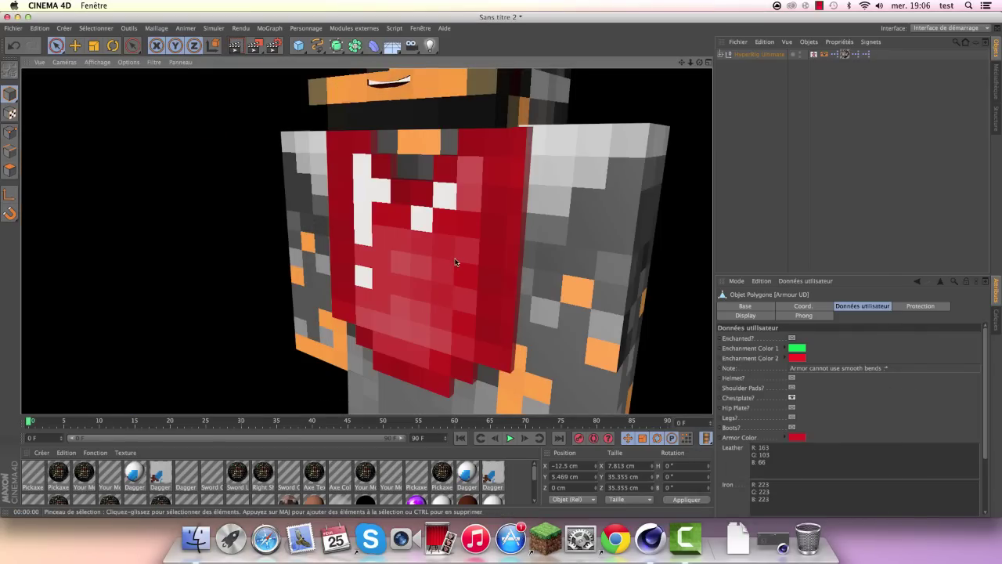
{"action": "scroll", "coordinate": [455, 261], "scroll_direction": "down", "scroll_amount": 3}
{"action": "scroll", "coordinate": [455, 262], "scroll_direction": "down", "scroll_amount": 2}
{"action": "scroll", "coordinate": [480, 130], "scroll_direction": "up", "scroll_amount": 3}
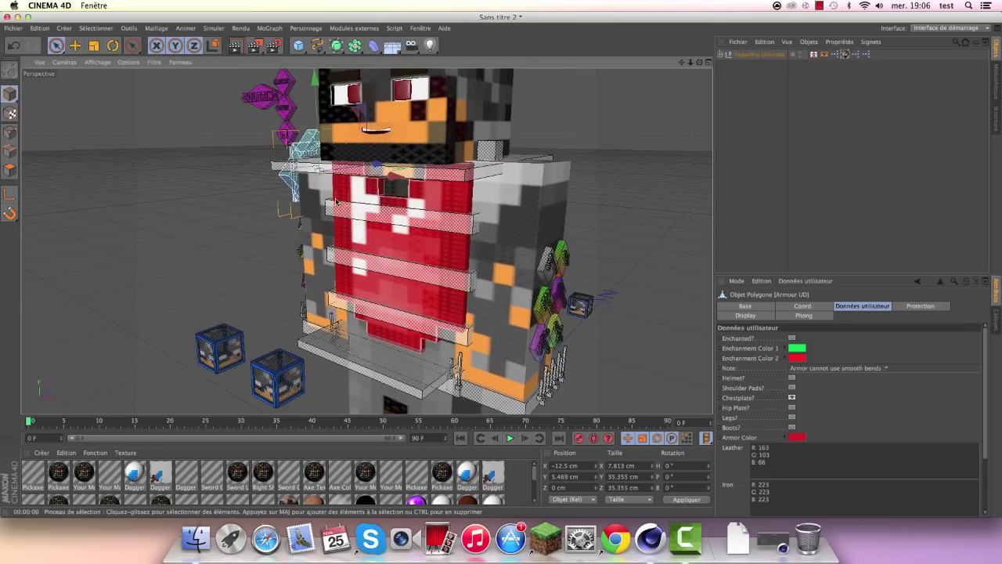
{"action": "scroll", "coordinate": [481, 130], "scroll_direction": "down", "scroll_amount": 1}
{"action": "scroll", "coordinate": [480, 130], "scroll_direction": "up", "scroll_amount": 2}
{"action": "key", "text": "ctrl+r"}
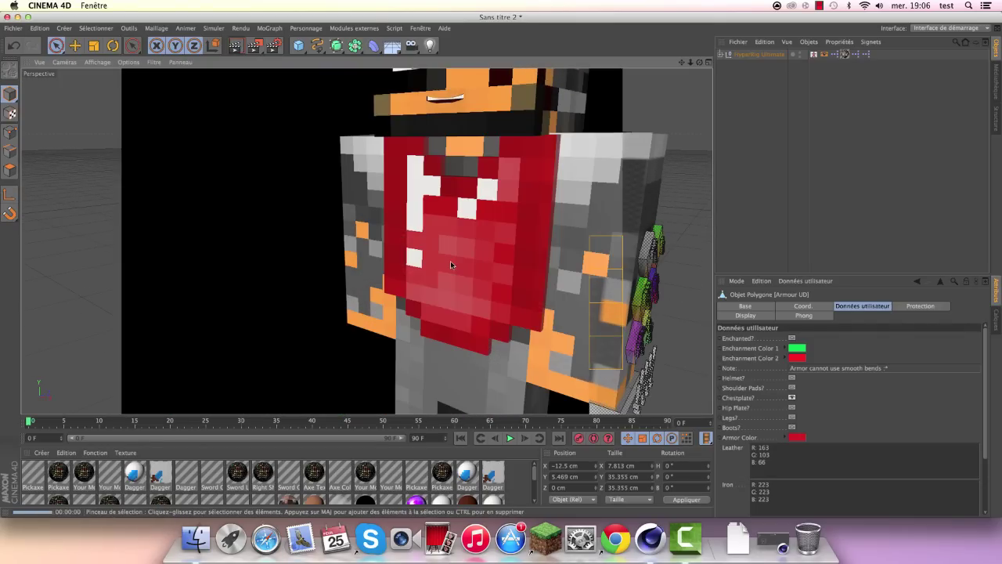
Step: Try a pale pinkish Armor Color and render to preview it
{"action": "left_click_drag", "start_coordinate": [669, 101], "coordinate": [614, 311], "text": "alt"}
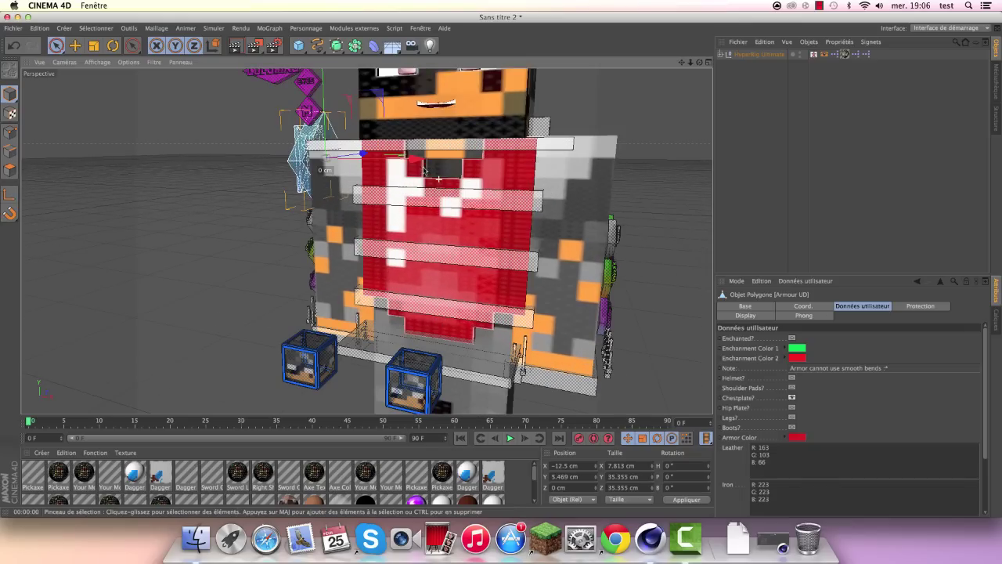
{"action": "left_click_drag", "start_coordinate": [679, 66], "coordinate": [595, 168]}
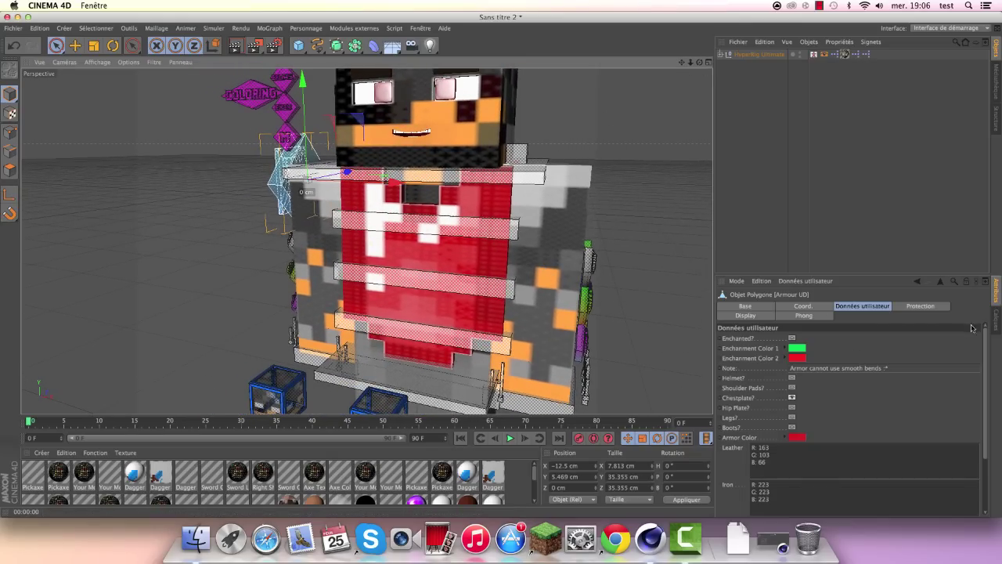
{"action": "left_click_drag", "start_coordinate": [987, 333], "coordinate": [991, 479]}
{"action": "left_click", "coordinate": [759, 380]}
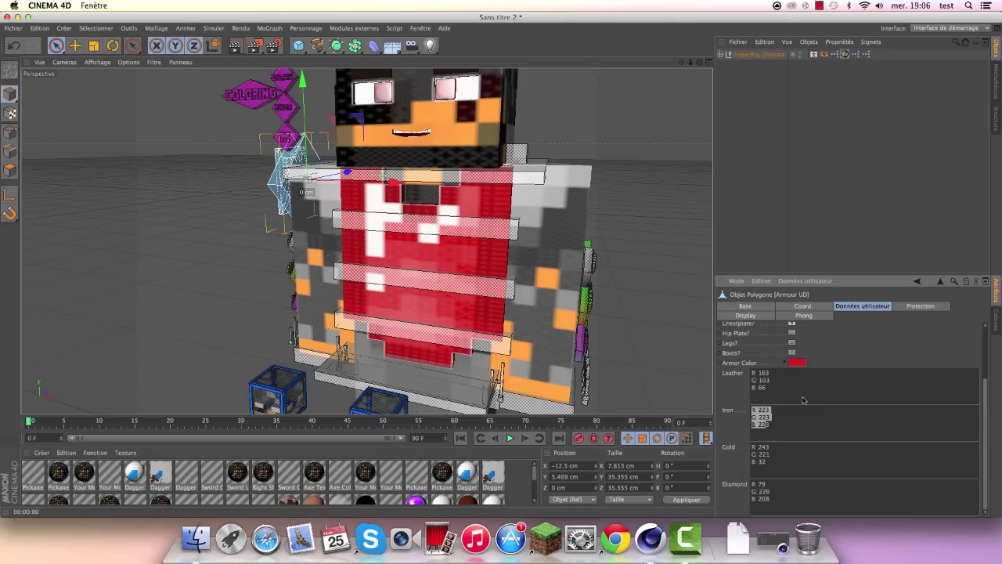
{"action": "left_click", "coordinate": [801, 363]}
{"action": "left_click_drag", "start_coordinate": [764, 317], "coordinate": [416, 265]}
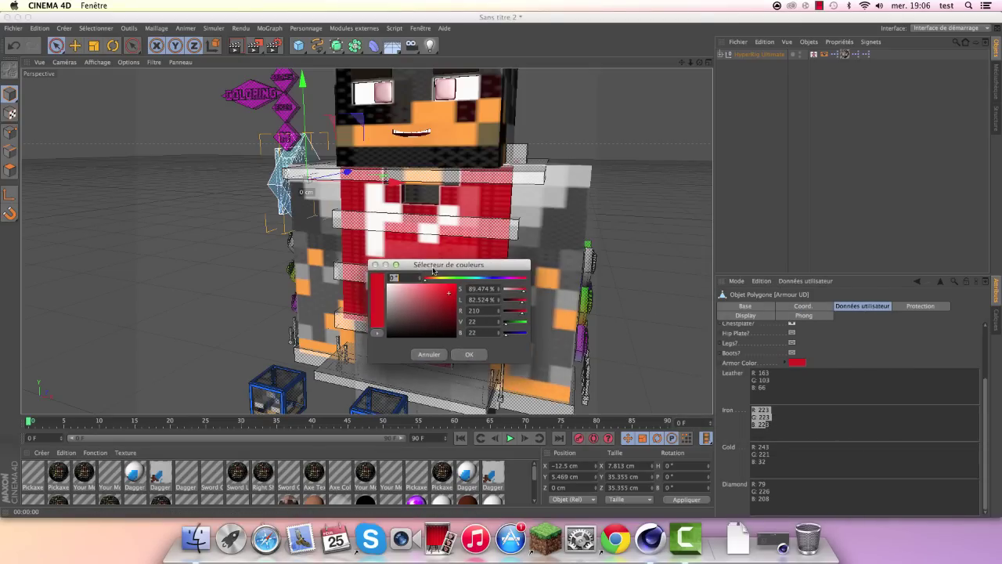
{"action": "left_click", "coordinate": [387, 294]}
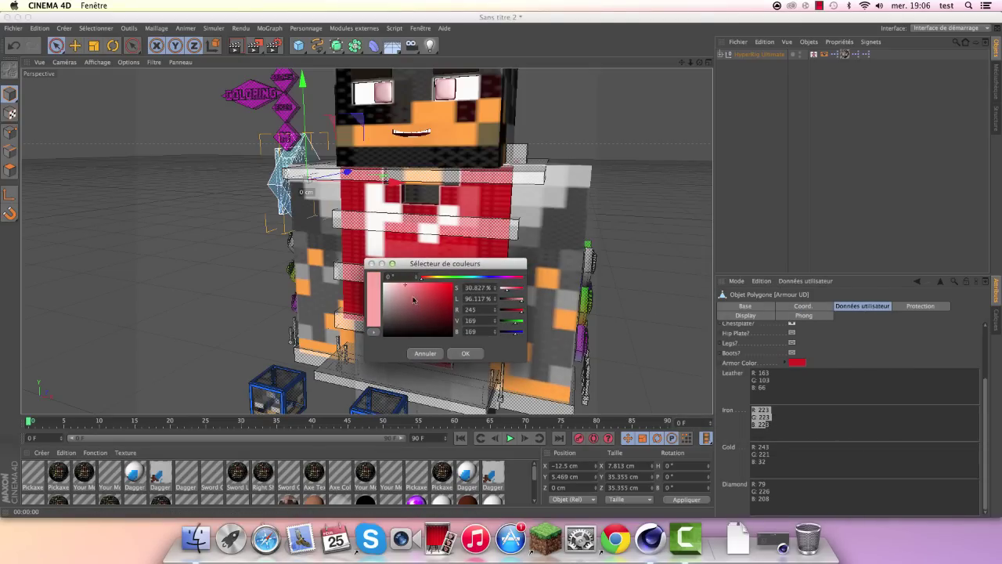
{"action": "left_click", "coordinate": [465, 353]}
{"action": "left_click", "coordinate": [235, 45]}
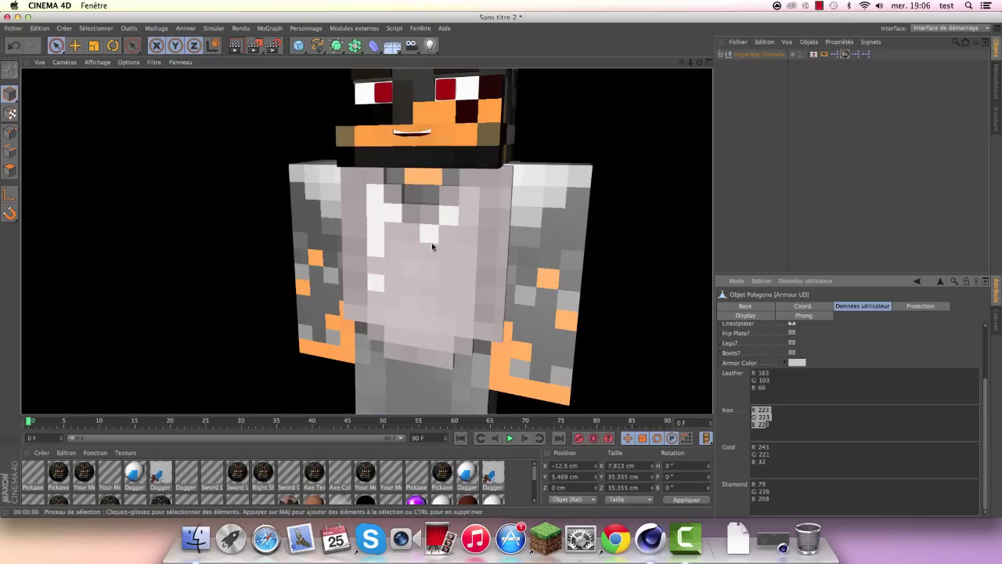
{"action": "left_click", "coordinate": [418, 235]}
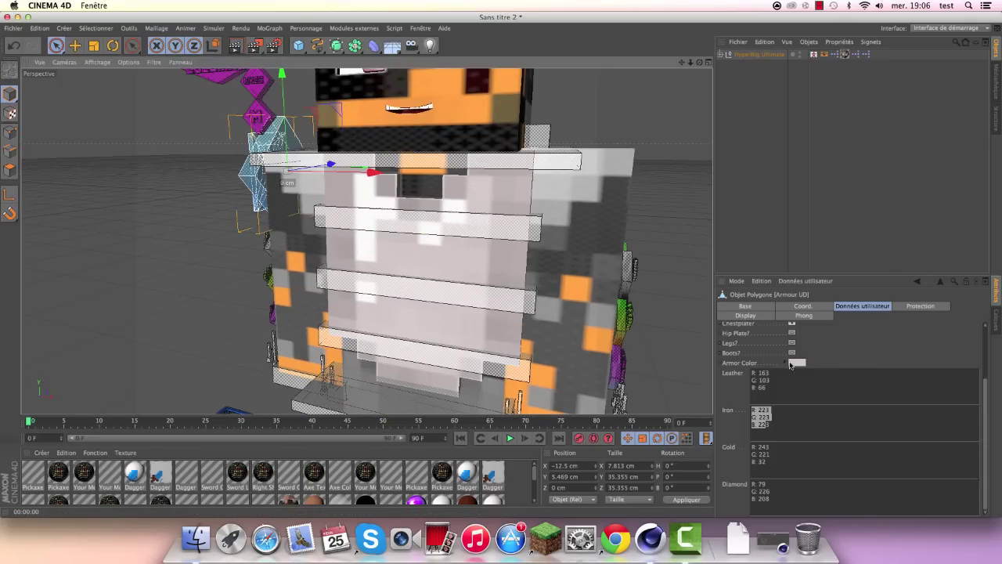
Step: Set the Armor Color to light grey RGB 223/223/223 and render to check
{"action": "left_click", "coordinate": [796, 363]}
{"action": "left_click_drag", "start_coordinate": [753, 311], "coordinate": [545, 295]}
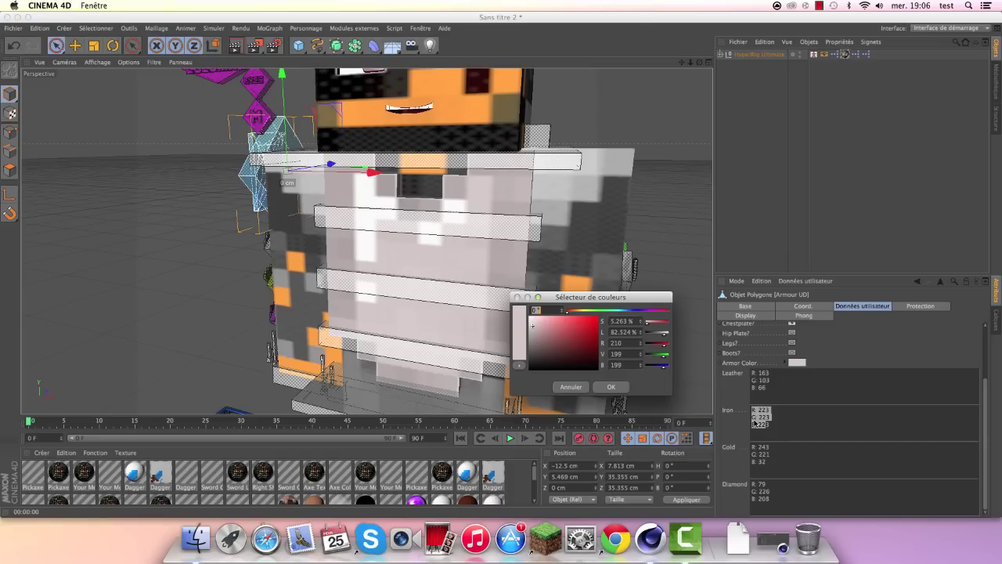
{"action": "left_click", "coordinate": [616, 343]}
{"action": "type", "text": "223"}
{"action": "key", "text": "Tab"}
{"action": "key", "text": "Tab"}
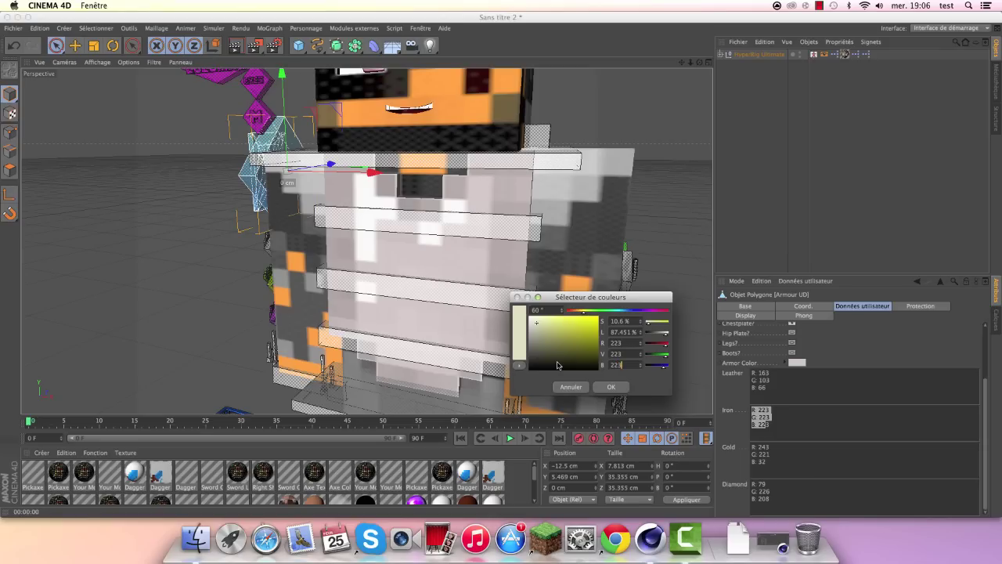
{"action": "key", "text": "Return"}
{"action": "left_click", "coordinate": [246, 52]}
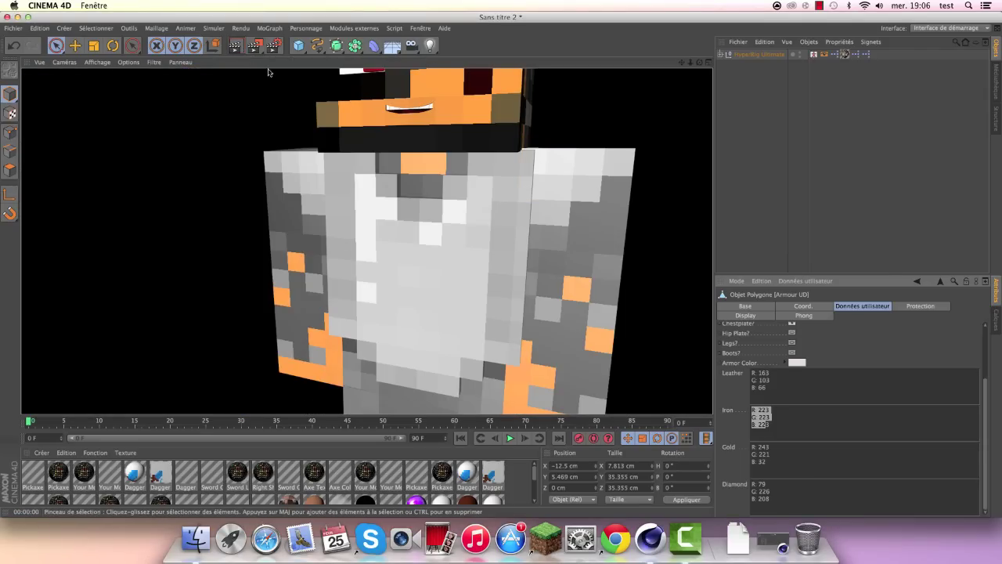
Step: Uncheck Chestplate? to remove the chestplate from the armour
{"action": "scroll", "coordinate": [398, 179], "scroll_direction": "down", "scroll_amount": 4}
{"action": "scroll", "coordinate": [398, 179], "scroll_direction": "down", "scroll_amount": 1}
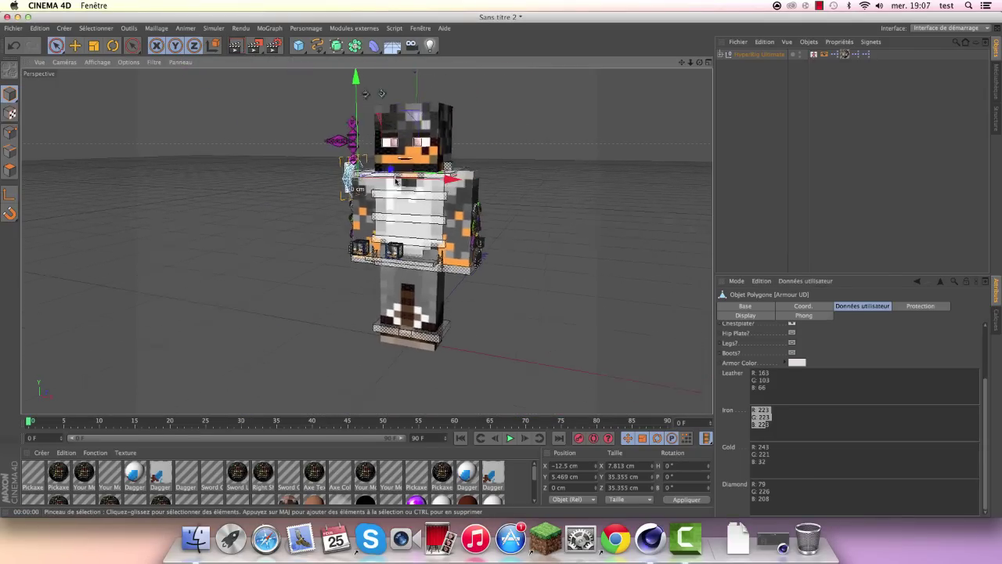
{"action": "scroll", "coordinate": [398, 179], "scroll_direction": "up", "scroll_amount": 1}
{"action": "scroll", "coordinate": [400, 173], "scroll_direction": "up", "scroll_amount": 3}
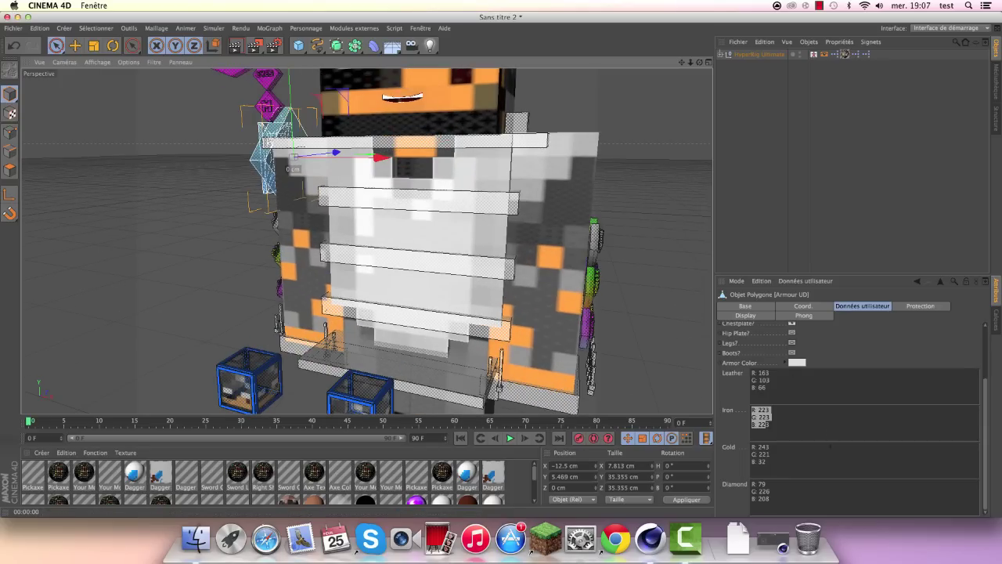
{"action": "left_click", "coordinate": [763, 423]}
{"action": "type", "text": "3"}
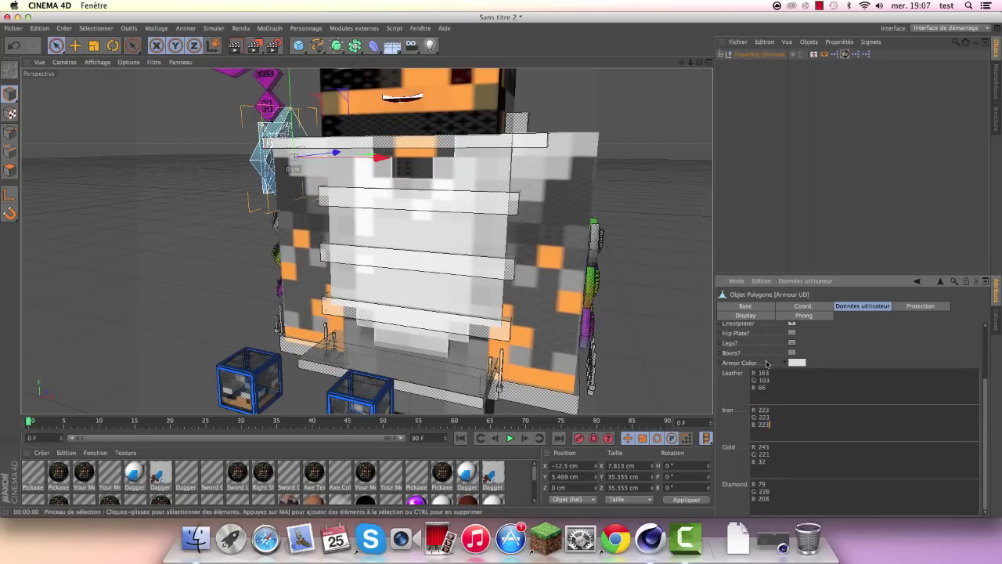
{"action": "left_click", "coordinate": [792, 322]}
{"action": "scroll", "coordinate": [983, 388], "scroll_direction": "up", "scroll_amount": 3}
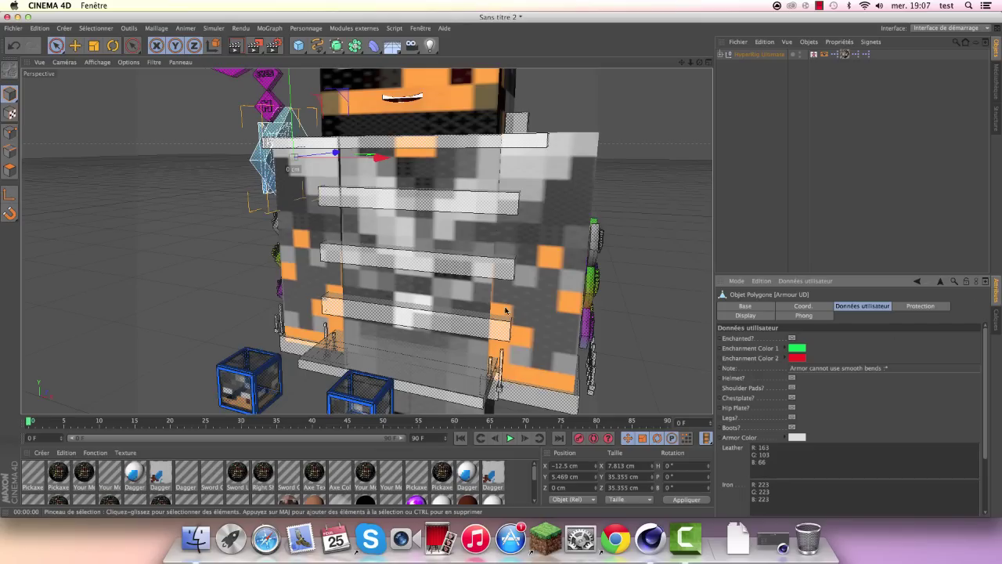
{"action": "scroll", "coordinate": [505, 311], "scroll_direction": "down", "scroll_amount": 5}
{"action": "mouse_move", "coordinate": [505, 311]}
{"action": "left_mouse_down", "text": "alt"}
{"action": "mouse_move", "coordinate": [470, 266]}
{"action": "mouse_move", "coordinate": [365, 237]}
{"action": "mouse_move", "coordinate": [339, 135]}
{"action": "mouse_move", "coordinate": [610, 193]}
{"action": "left_mouse_up", "text": "alt"}
{"action": "scroll", "coordinate": [440, 243], "scroll_direction": "up", "scroll_amount": 5}
{"action": "scroll", "coordinate": [409, 183], "scroll_direction": "down", "scroll_amount": 3}
{"action": "scroll", "coordinate": [490, 206], "scroll_direction": "up", "scroll_amount": 5}
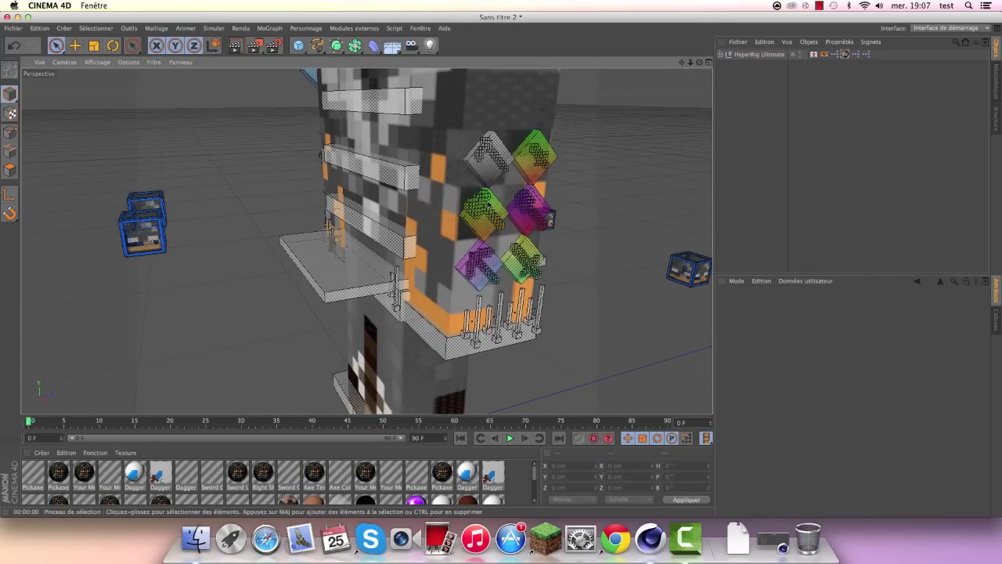
{"action": "scroll", "coordinate": [557, 210], "scroll_direction": "down", "scroll_amount": 3}
{"action": "scroll", "coordinate": [556, 210], "scroll_direction": "up", "scroll_amount": 3}
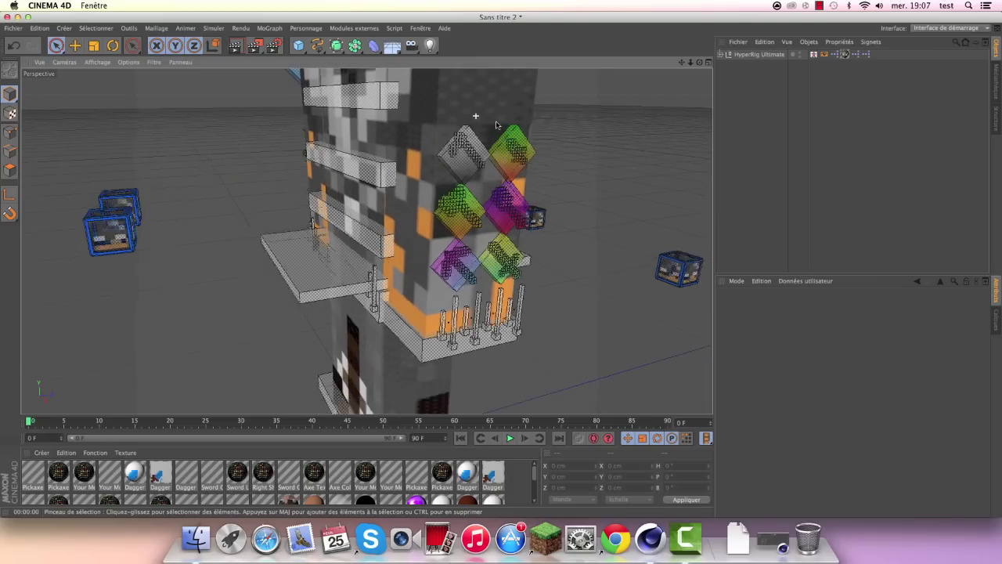
{"action": "left_click_drag", "start_coordinate": [557, 210], "coordinate": [462, 149], "text": "alt"}
{"action": "left_click_drag", "start_coordinate": [445, 299], "coordinate": [461, 206], "text": "alt"}
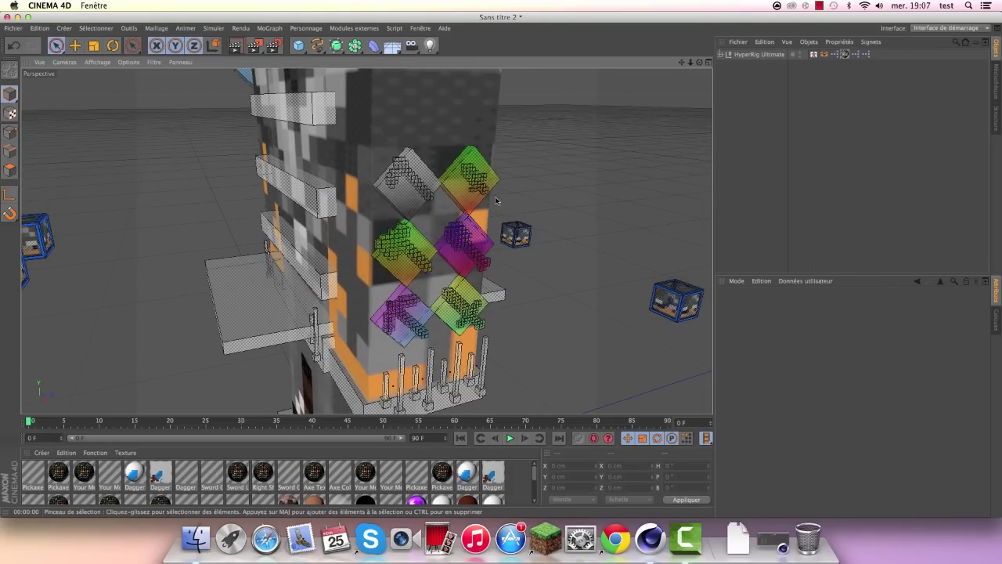
{"action": "left_click", "coordinate": [463, 262]}
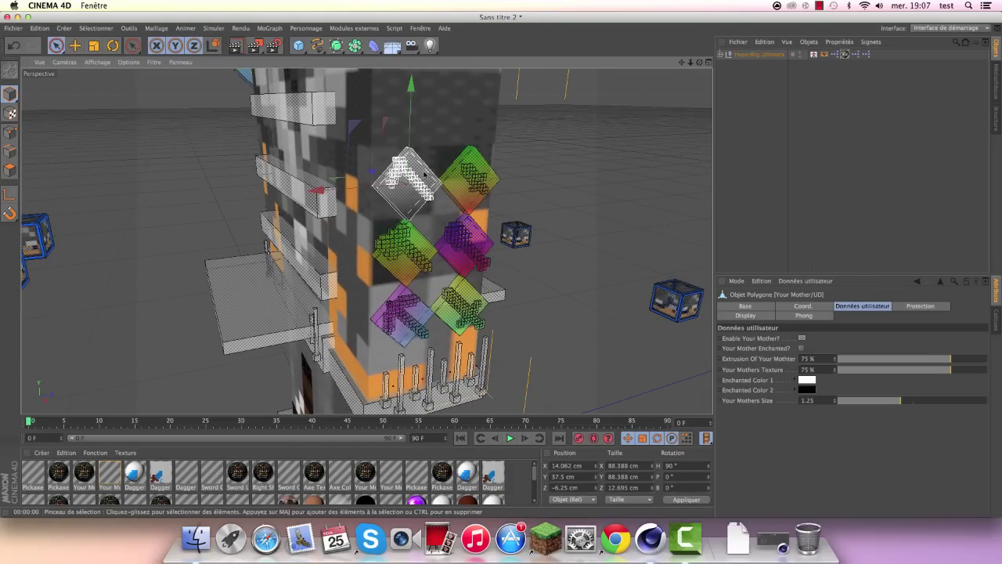
{"action": "left_click", "coordinate": [577, 138]}
{"action": "scroll", "coordinate": [462, 158], "scroll_direction": "down", "scroll_amount": 2}
{"action": "scroll", "coordinate": [404, 263], "scroll_direction": "up", "scroll_amount": 2}
{"action": "scroll", "coordinate": [415, 252], "scroll_direction": "up", "scroll_amount": 1}
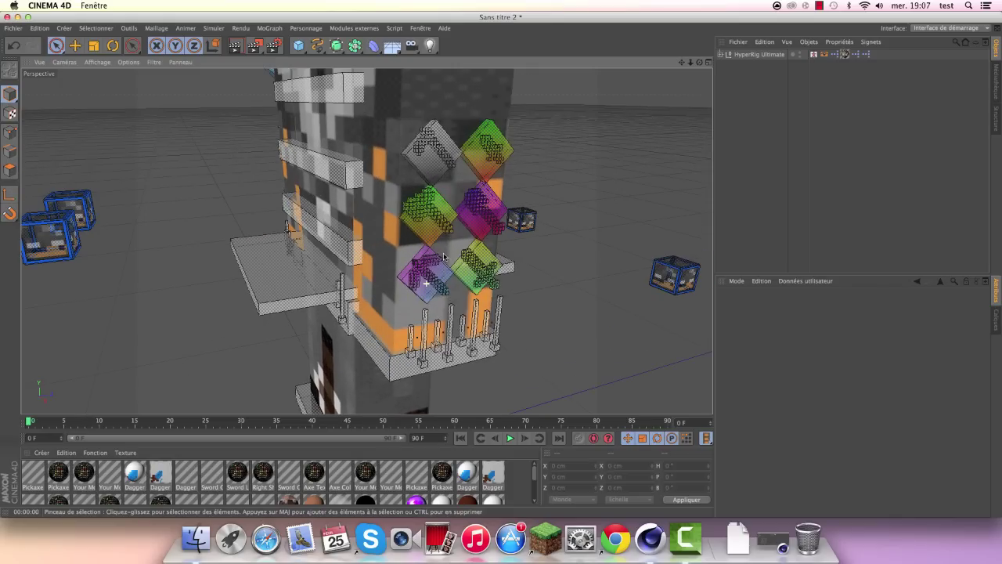
{"action": "left_click", "coordinate": [468, 282]}
{"action": "left_click", "coordinate": [445, 143]}
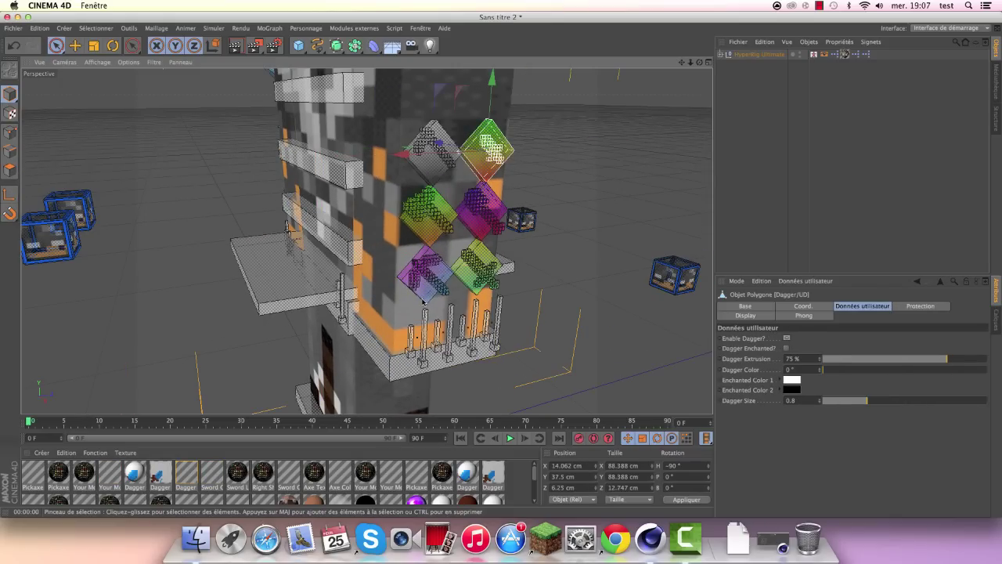
{"action": "left_click", "coordinate": [477, 280]}
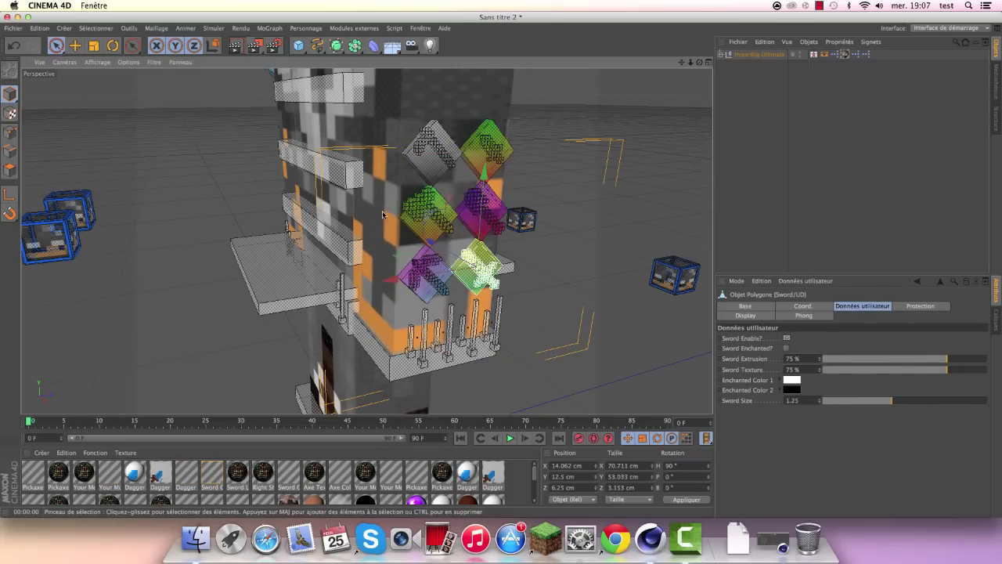
{"action": "left_click", "coordinate": [602, 137]}
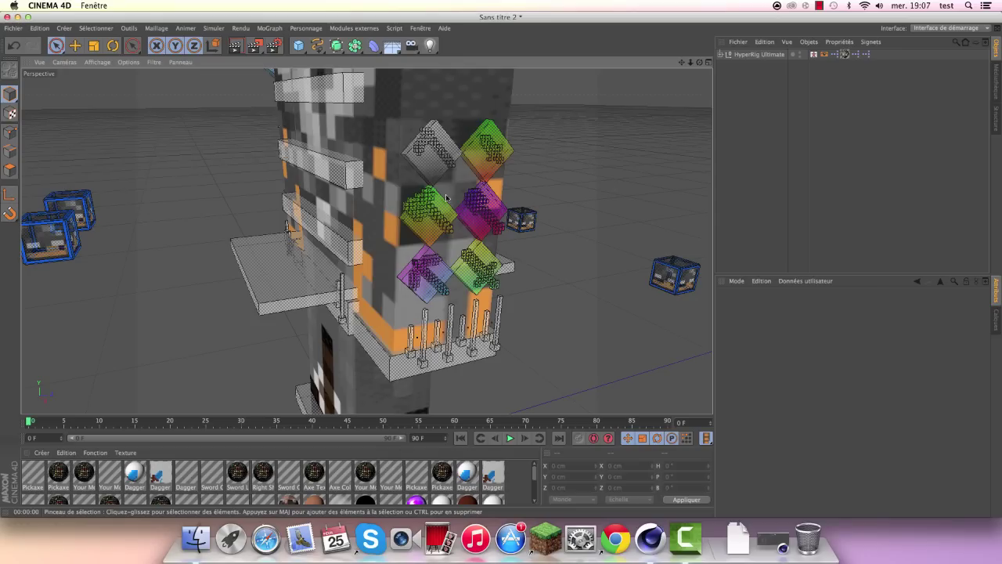
{"action": "left_click", "coordinate": [417, 271]}
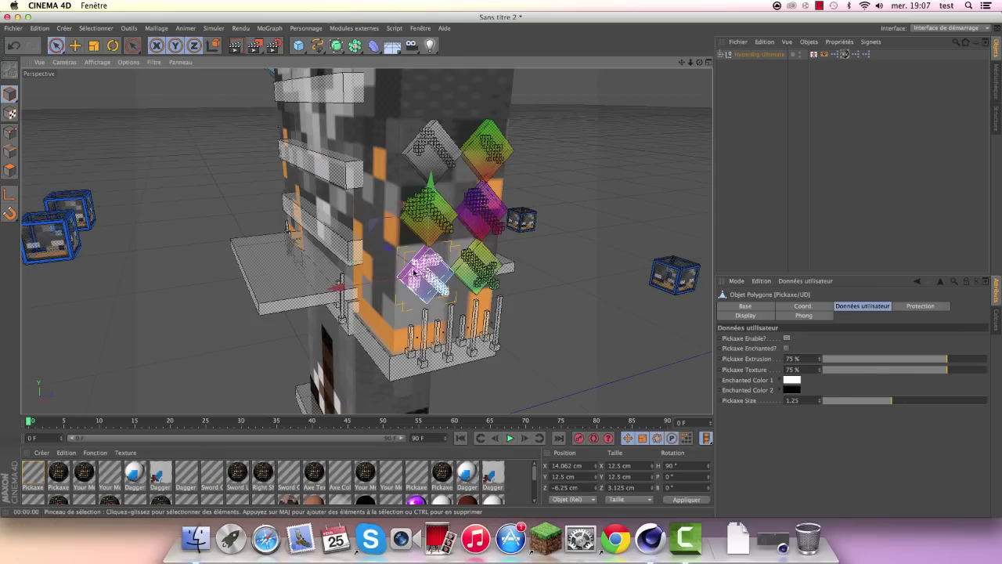
{"action": "left_click", "coordinate": [422, 211]}
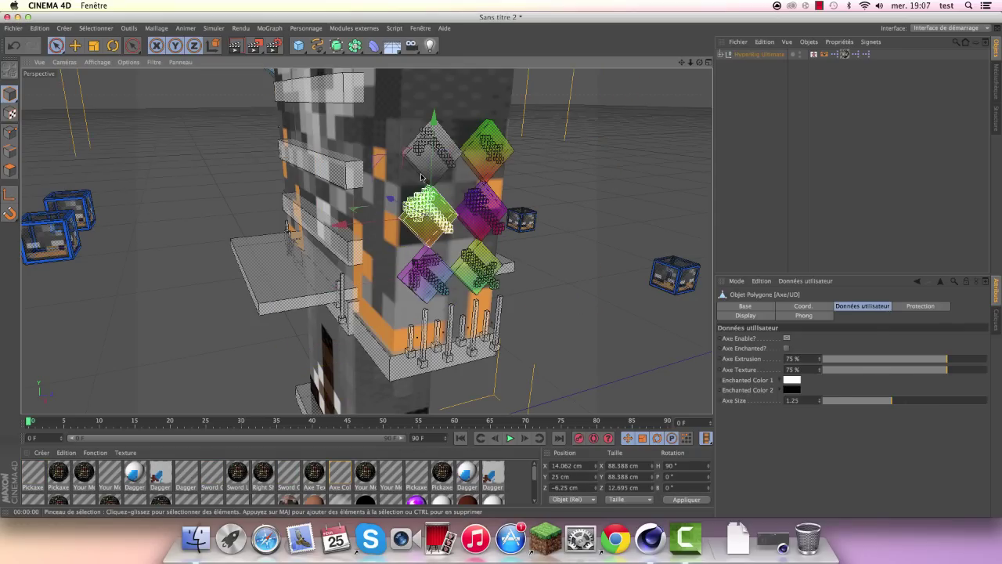
{"action": "left_click", "coordinate": [490, 149]}
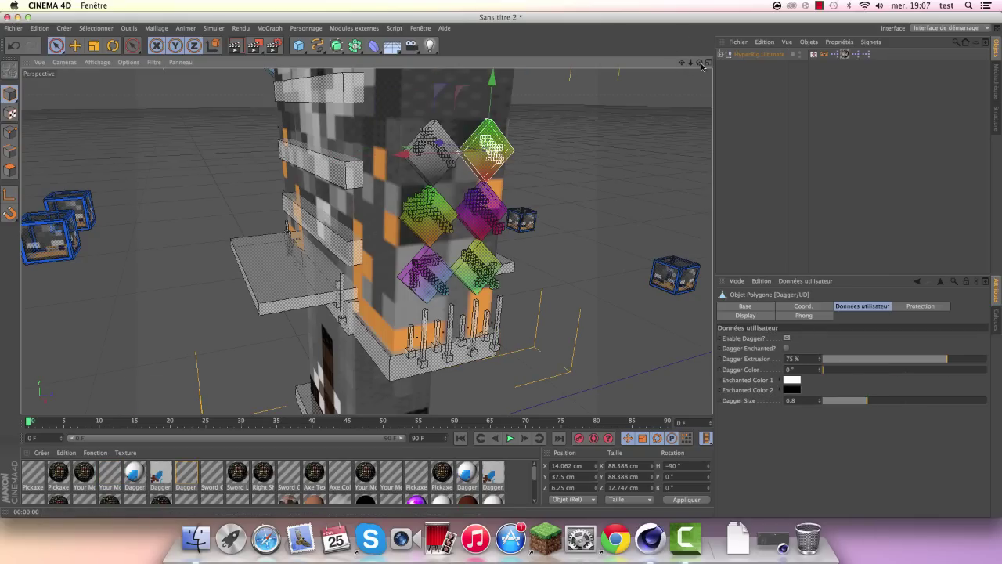
{"action": "mouse_move", "coordinate": [700, 62]}
{"action": "left_mouse_down"}
{"action": "mouse_move", "coordinate": [367, 240]}
{"action": "mouse_move", "coordinate": [688, 65]}
{"action": "mouse_move", "coordinate": [687, 84]}
{"action": "left_mouse_up"}
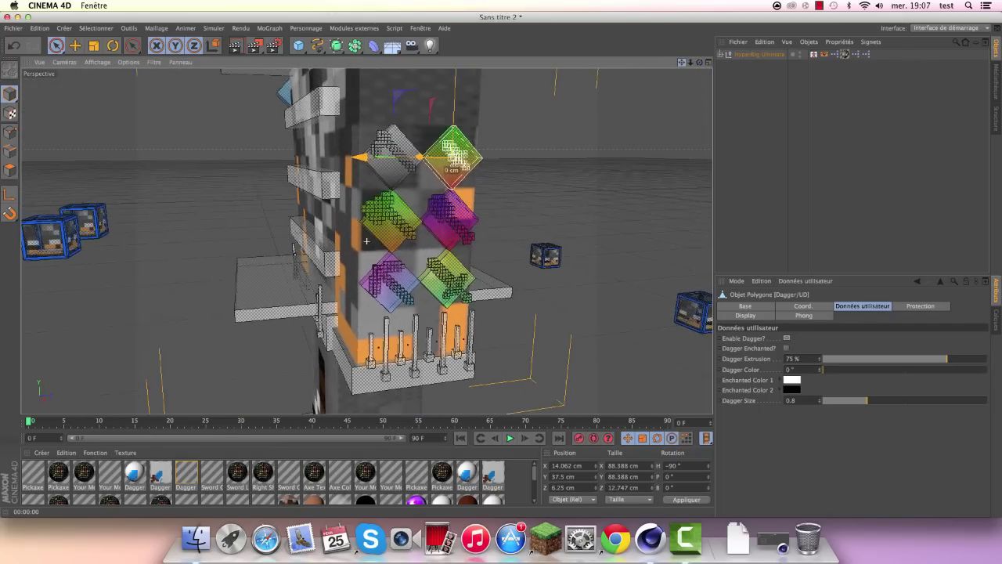
{"action": "left_click", "coordinate": [423, 270]}
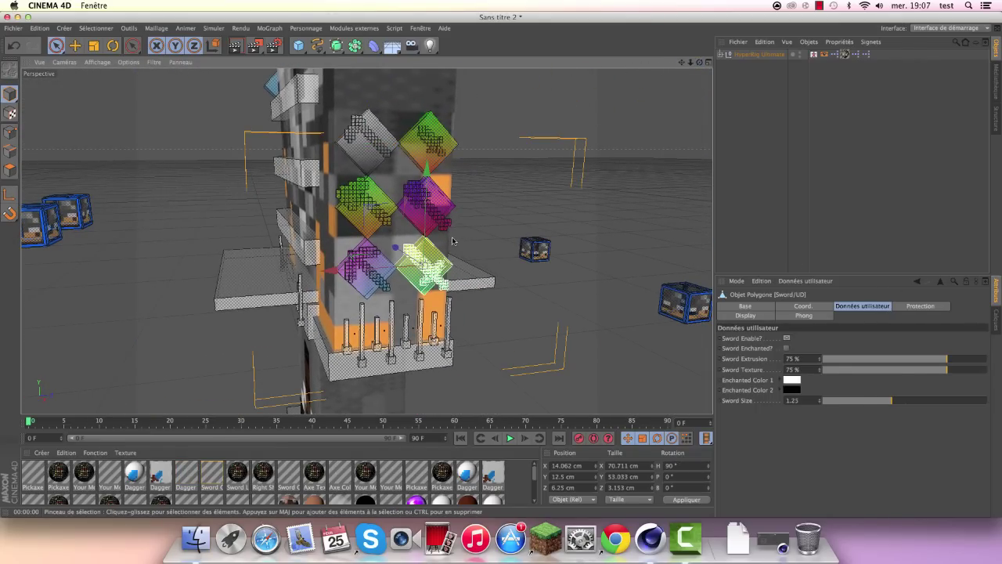
{"action": "mouse_move", "coordinate": [452, 240]}
{"action": "left_mouse_down", "text": "alt"}
{"action": "mouse_move", "coordinate": [395, 157]}
{"action": "mouse_move", "coordinate": [448, 207]}
{"action": "mouse_move", "coordinate": [456, 267]}
{"action": "left_mouse_up", "text": "alt"}
{"action": "left_click_drag", "start_coordinate": [687, 63], "coordinate": [444, 275]}
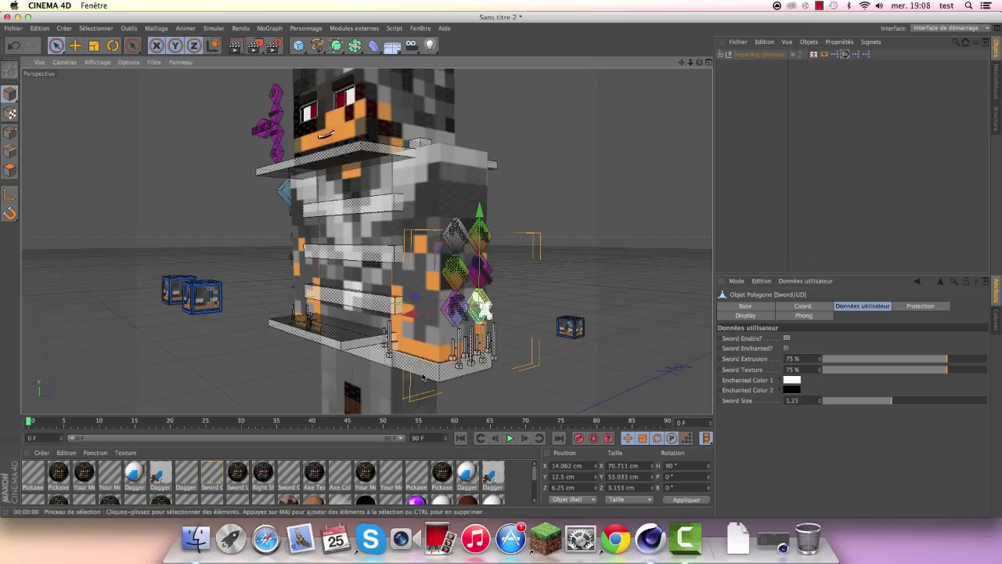
{"action": "left_click", "coordinate": [552, 273]}
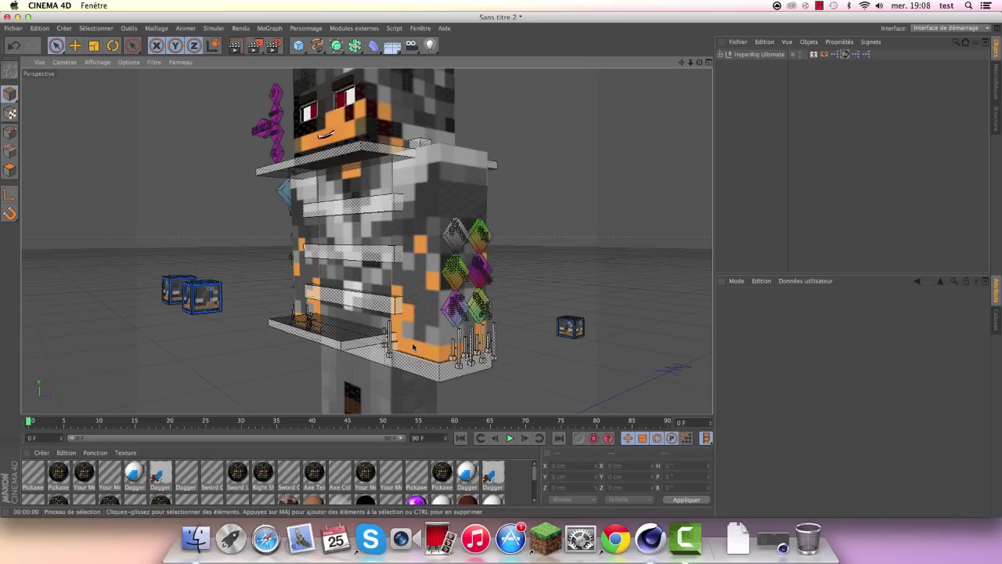
{"action": "left_click", "coordinate": [475, 300]}
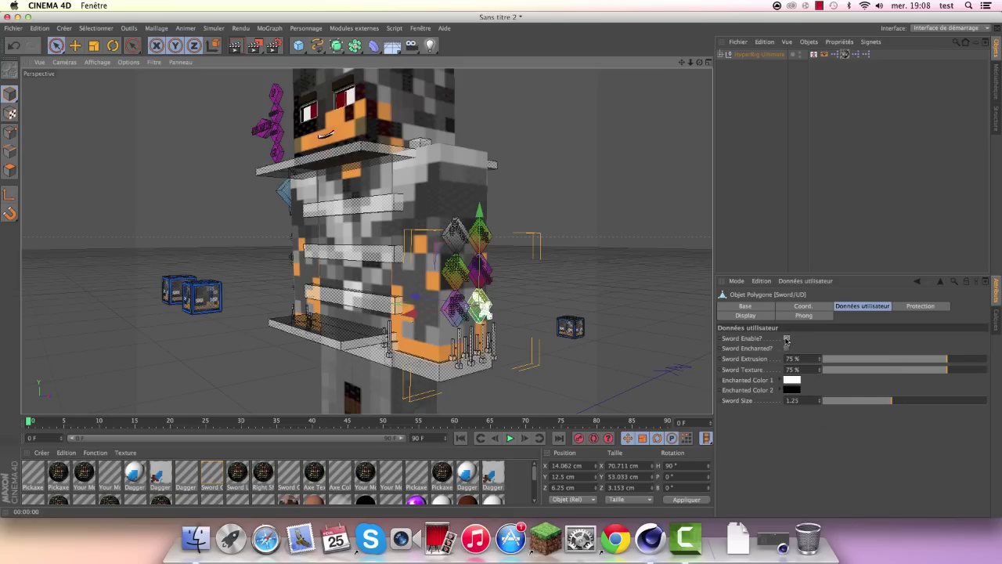
{"action": "left_click", "coordinate": [787, 338]}
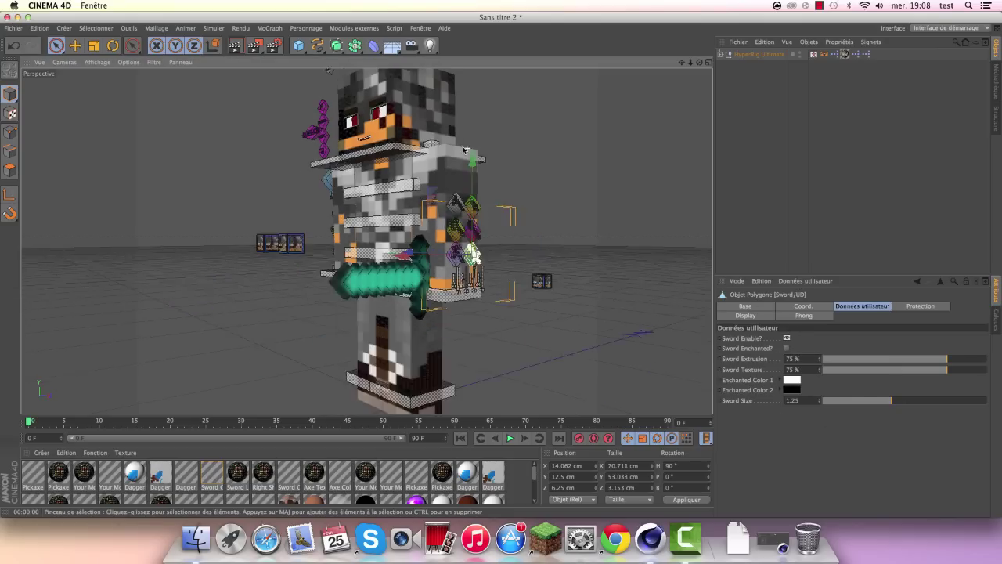
{"action": "left_click_drag", "start_coordinate": [368, 289], "coordinate": [337, 334], "text": "alt"}
{"action": "left_click_drag", "start_coordinate": [376, 278], "coordinate": [442, 291], "text": "alt"}
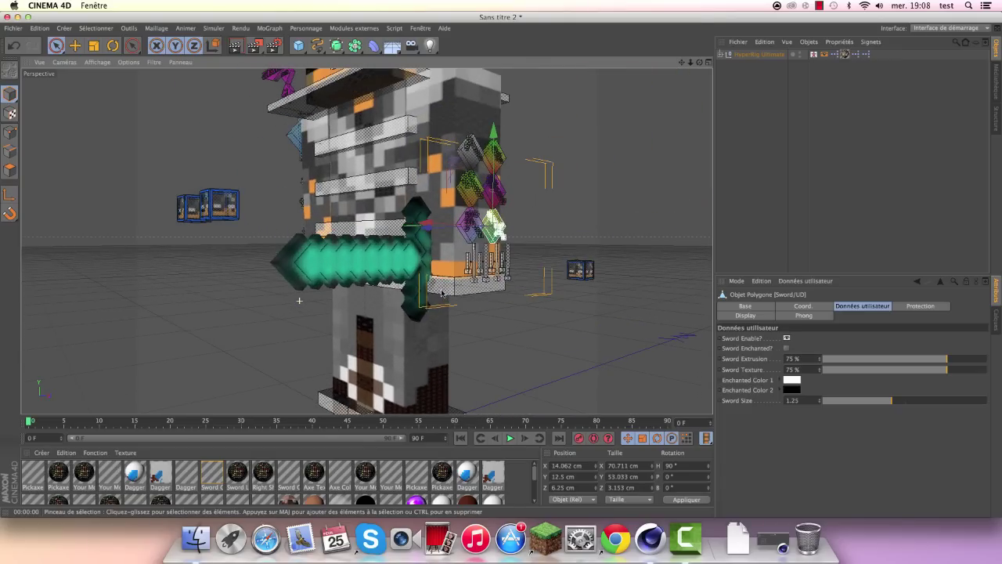
{"action": "left_click", "coordinate": [466, 286]}
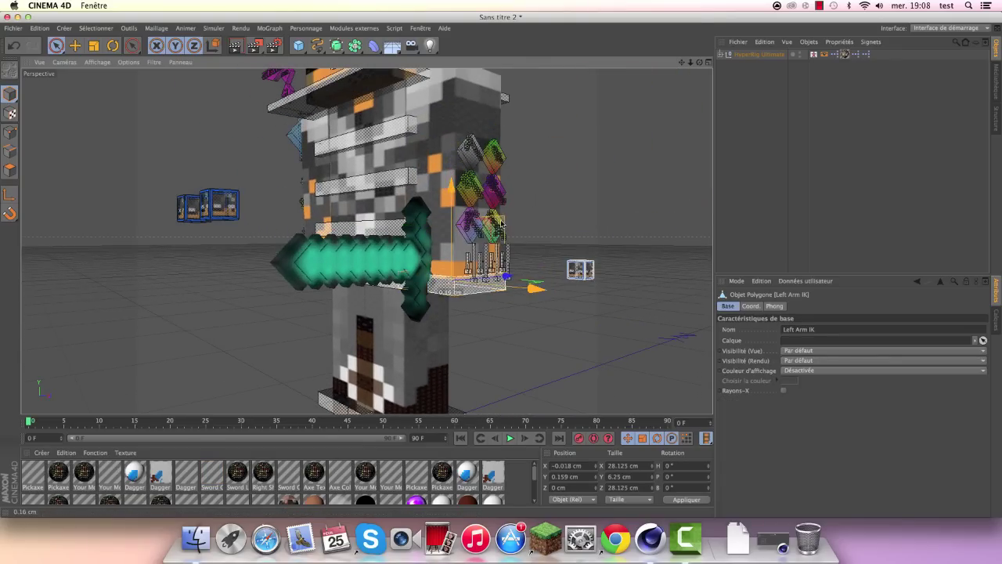
{"action": "left_click_drag", "start_coordinate": [535, 286], "coordinate": [568, 260]}
{"action": "left_click_drag", "start_coordinate": [539, 206], "coordinate": [532, 160]}
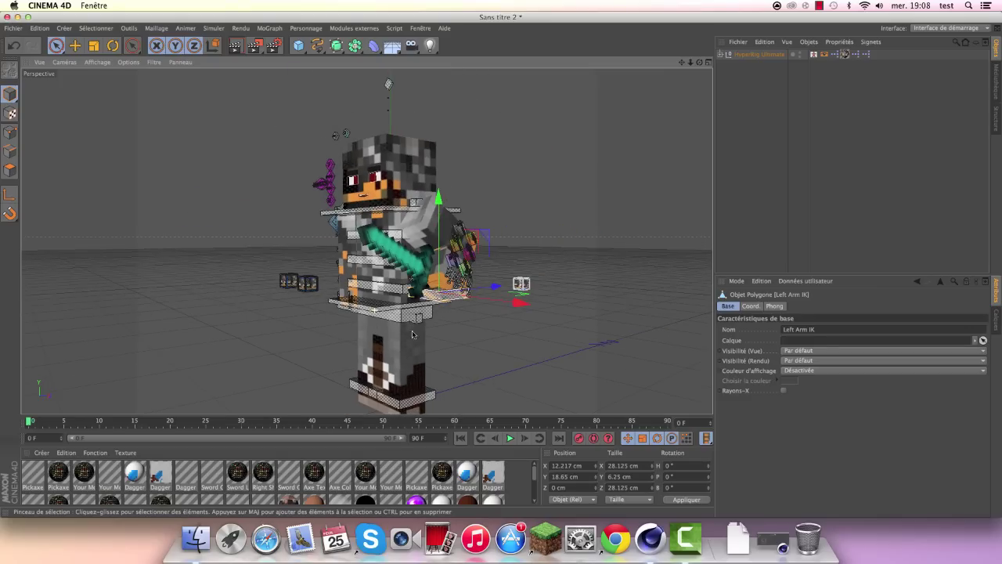
{"action": "left_click_drag", "start_coordinate": [470, 195], "coordinate": [384, 264], "text": "alt"}
{"action": "left_click", "coordinate": [385, 264]}
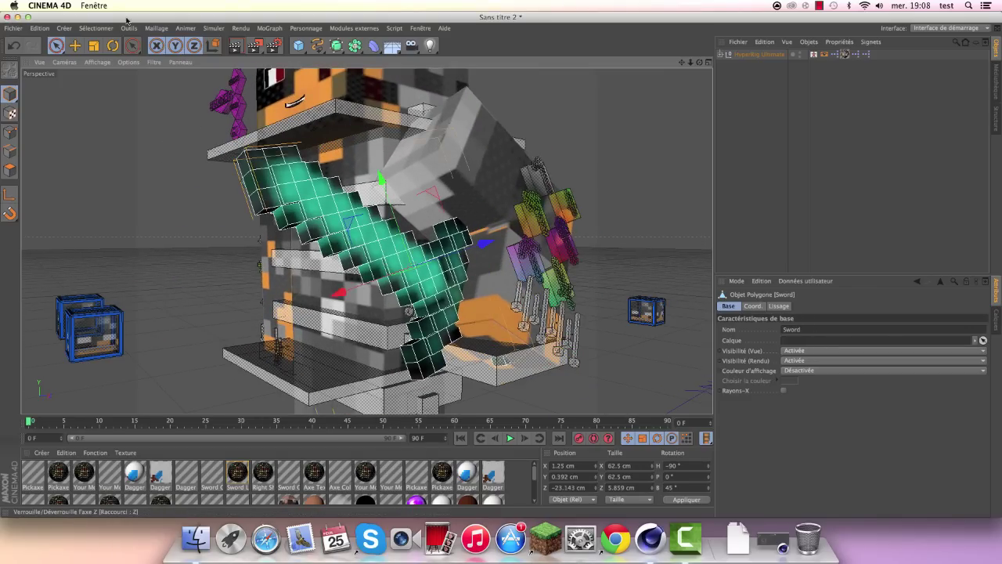
{"action": "left_click", "coordinate": [113, 46]}
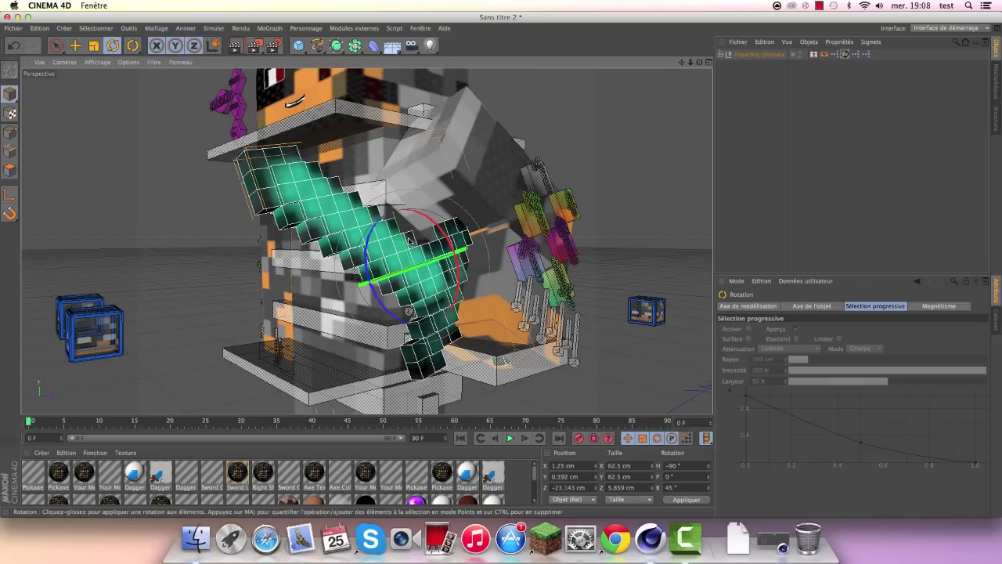
{"action": "left_click_drag", "start_coordinate": [409, 241], "coordinate": [404, 244]}
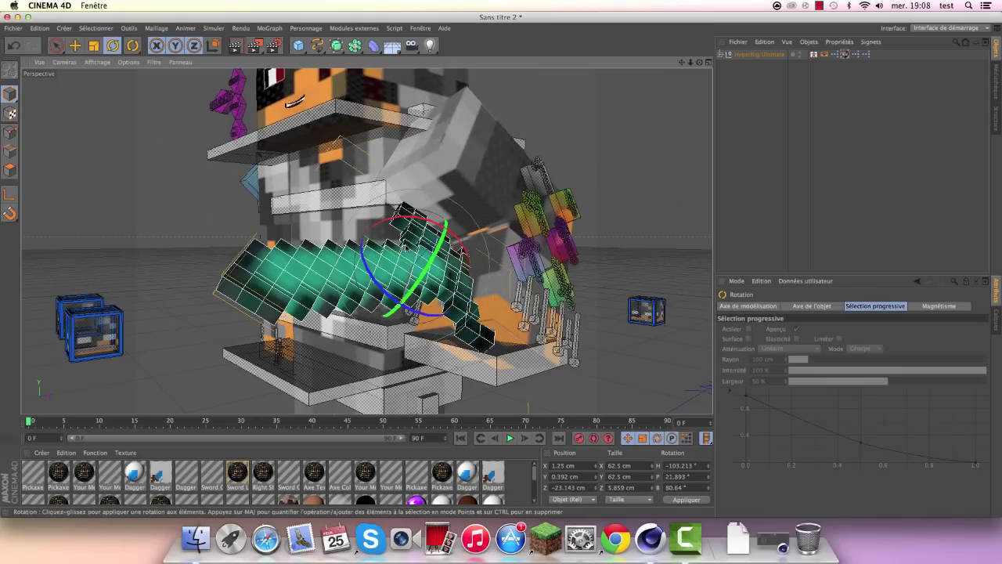
{"action": "key", "text": "ctrl+z"}
{"action": "key", "text": "9"}
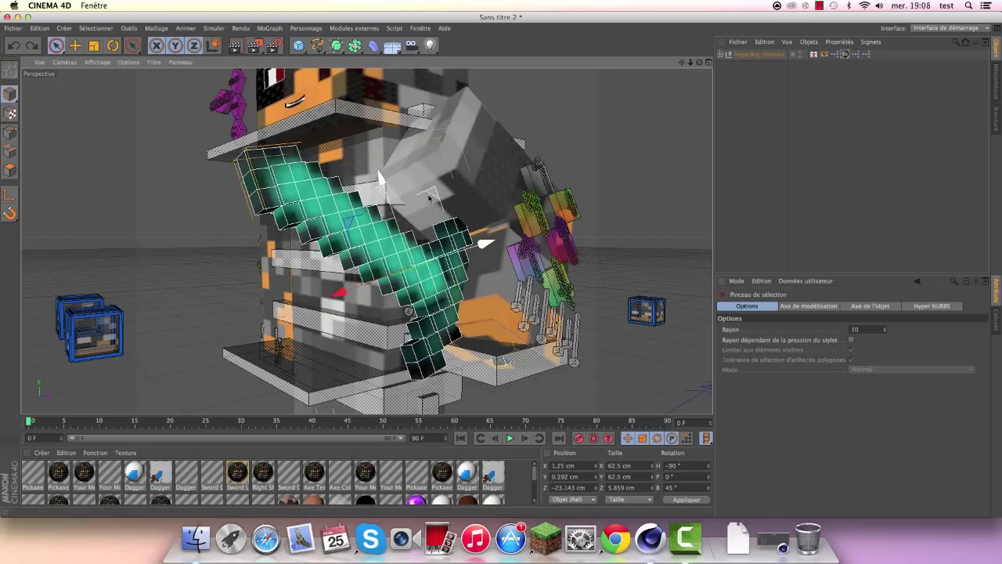
{"action": "left_click_drag", "start_coordinate": [430, 199], "coordinate": [102, 147]}
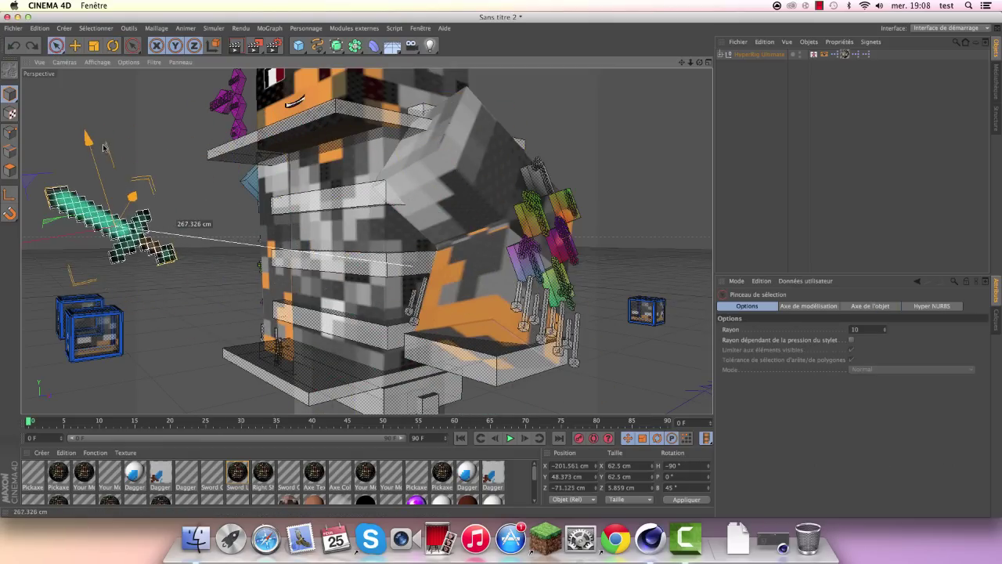
{"action": "left_click", "coordinate": [9, 46]}
{"action": "left_click", "coordinate": [9, 45]}
{"action": "left_click", "coordinate": [10, 46]}
{"action": "left_click", "coordinate": [10, 46]}
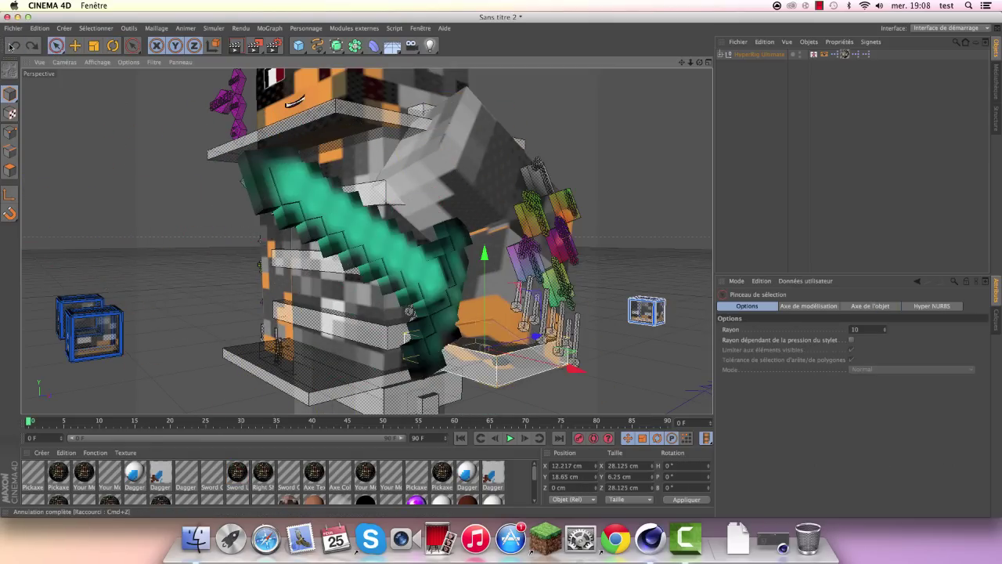
{"action": "left_click", "coordinate": [9, 46]}
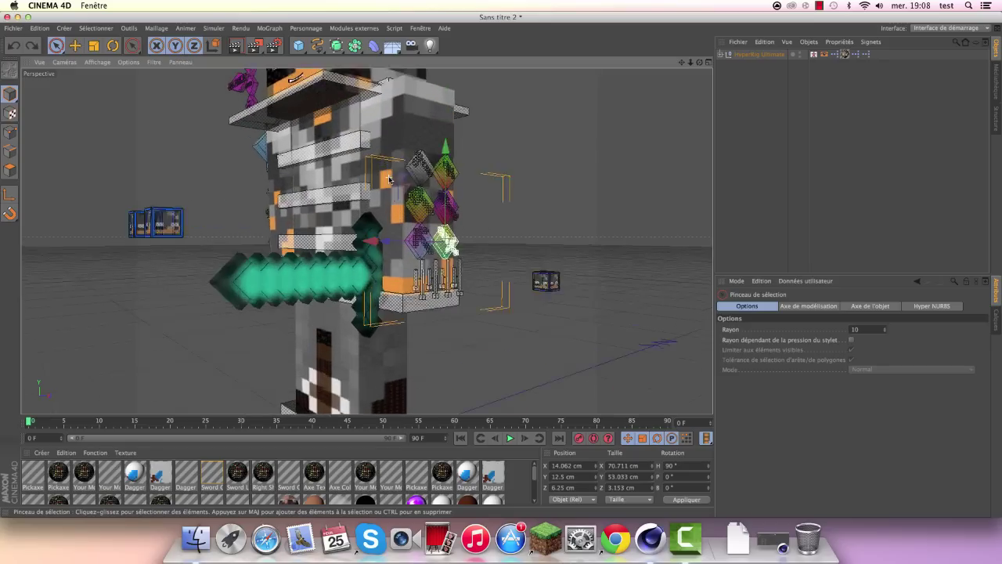
{"action": "scroll", "coordinate": [390, 179], "scroll_direction": "up", "scroll_amount": 2}
{"action": "left_click", "coordinate": [476, 272]}
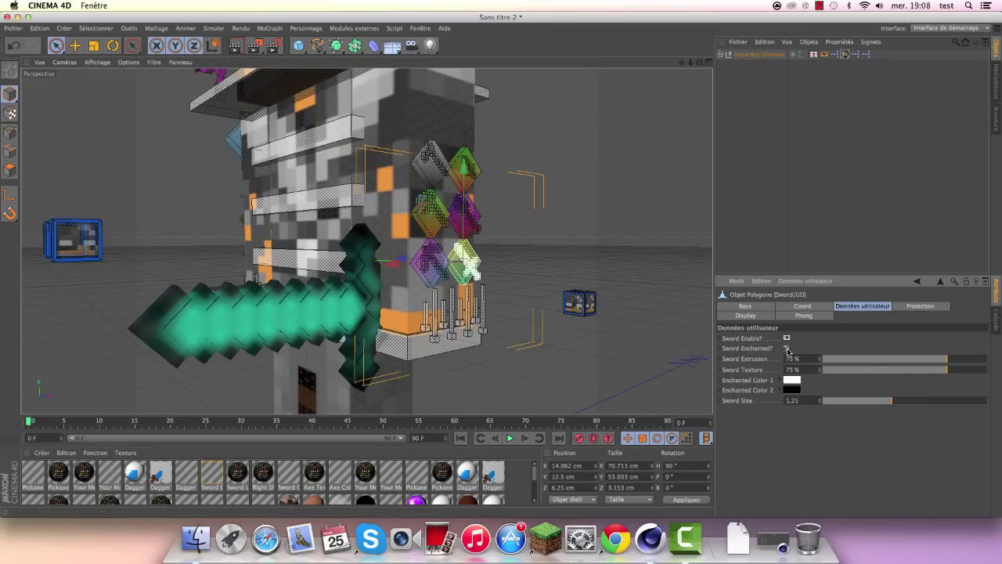
Step: Toggle Sword Enchanted on and back off, keeping the enchanted colour white
{"action": "left_click", "coordinate": [787, 348]}
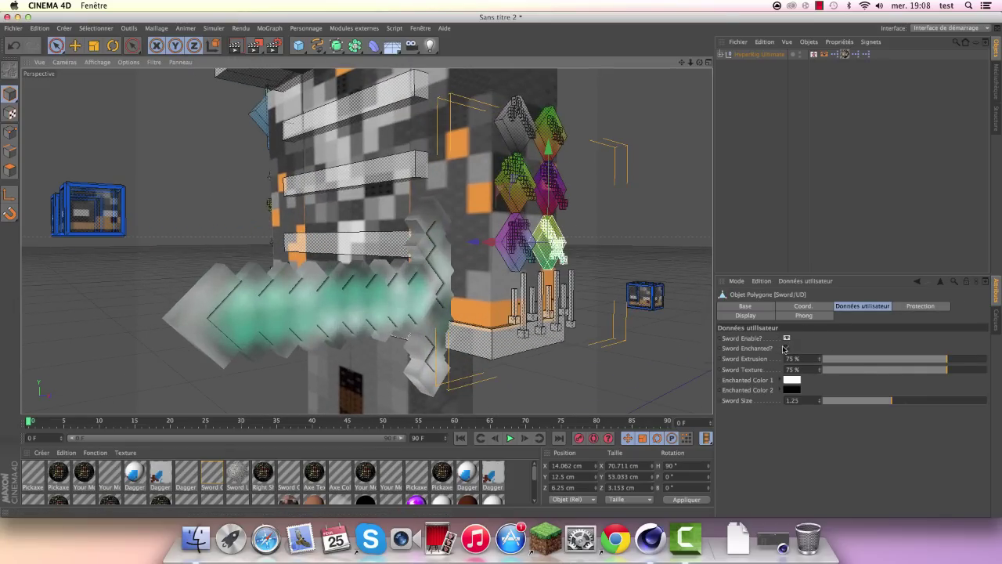
{"action": "left_click", "coordinate": [795, 381]}
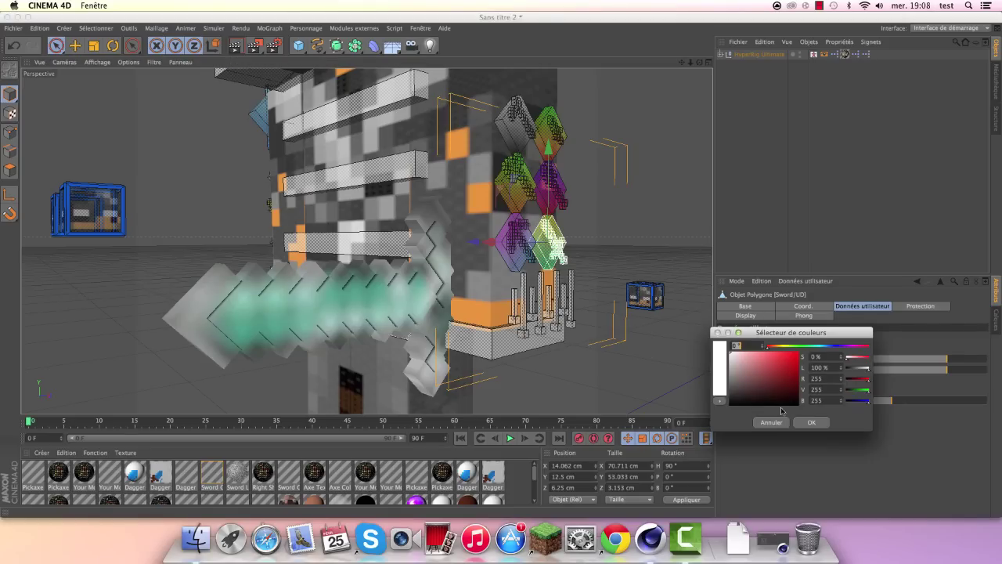
{"action": "left_click", "coordinate": [771, 422]}
{"action": "left_click", "coordinate": [787, 348]}
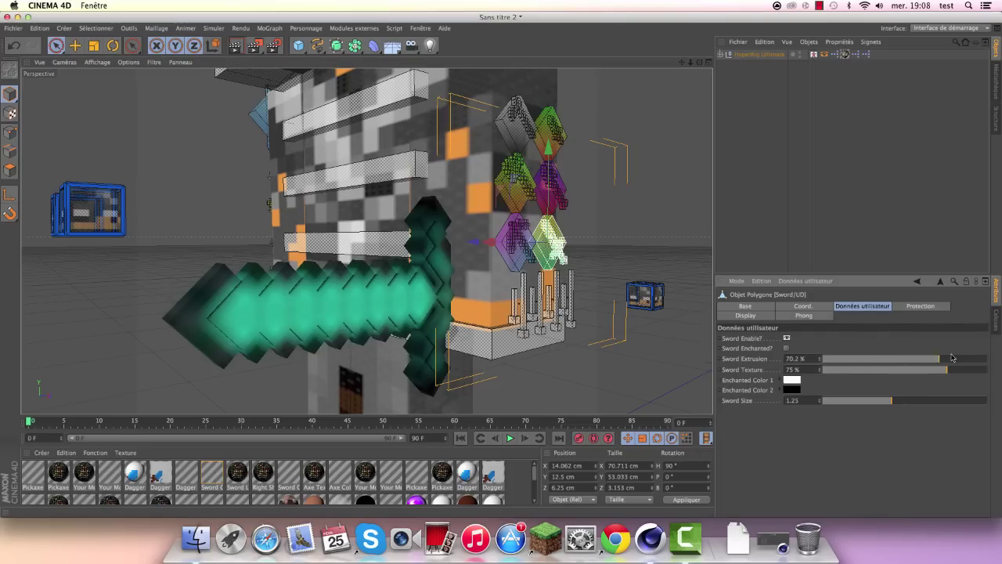
Step: Set Sword Extrusion to 71.1% and Sword Texture to 0% for a brownish blade
{"action": "left_click_drag", "start_coordinate": [952, 357], "coordinate": [848, 358]}
{"action": "left_click_drag", "start_coordinate": [329, 286], "coordinate": [380, 286], "text": "alt"}
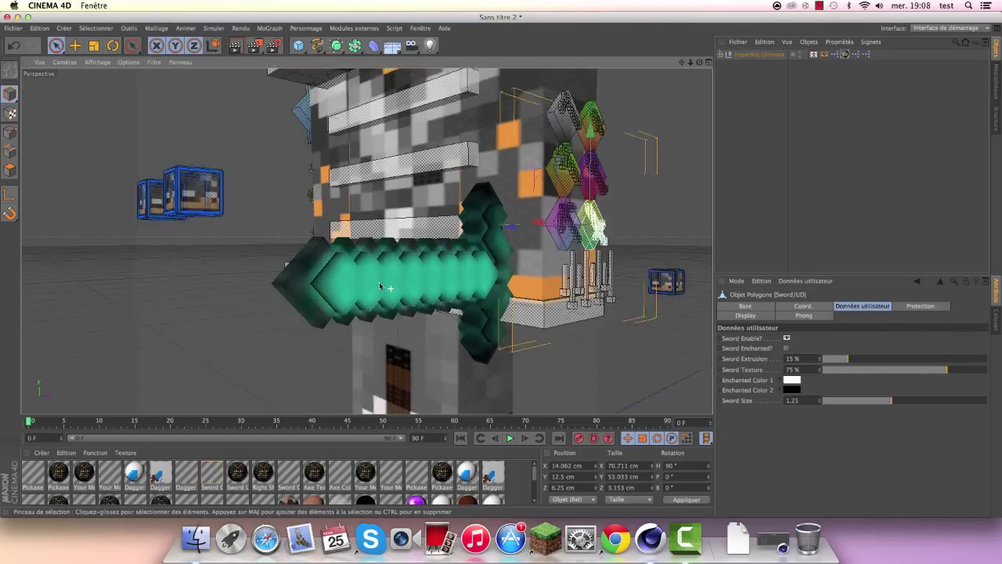
{"action": "scroll", "coordinate": [337, 271], "scroll_direction": "up", "scroll_amount": 5}
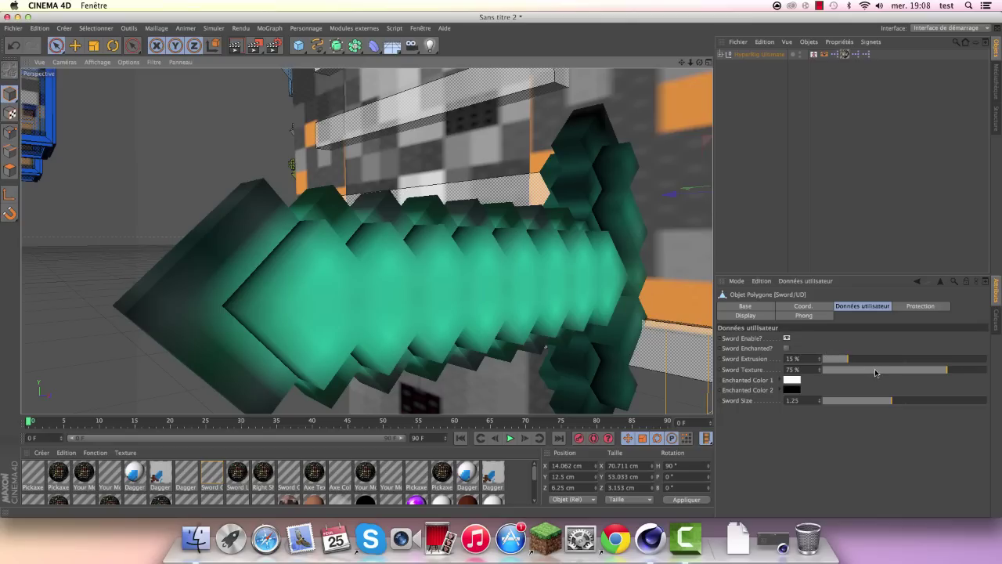
{"action": "left_click_drag", "start_coordinate": [875, 373], "coordinate": [787, 369]}
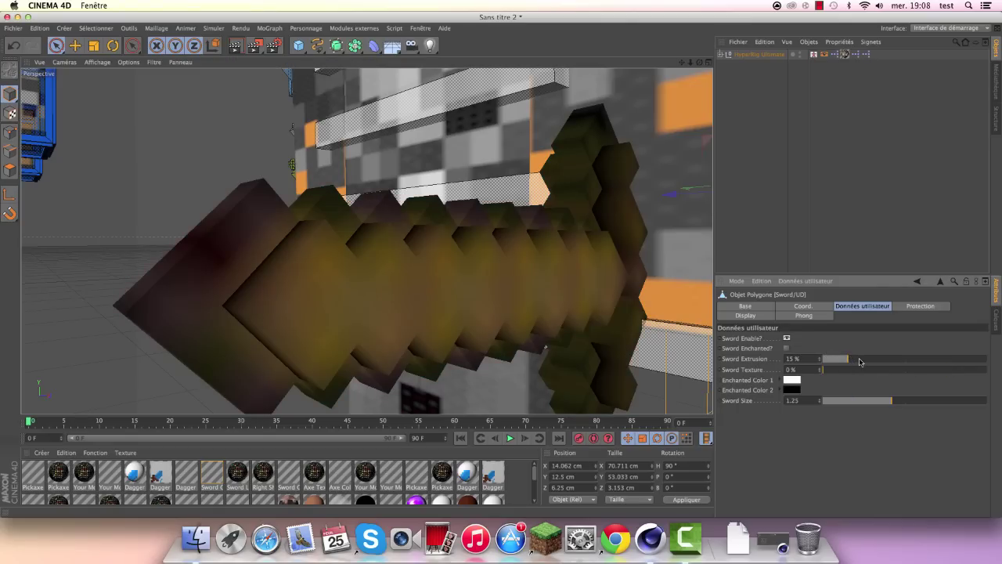
{"action": "left_click_drag", "start_coordinate": [850, 369], "coordinate": [945, 371]}
{"action": "left_click_drag", "start_coordinate": [857, 360], "coordinate": [932, 360]}
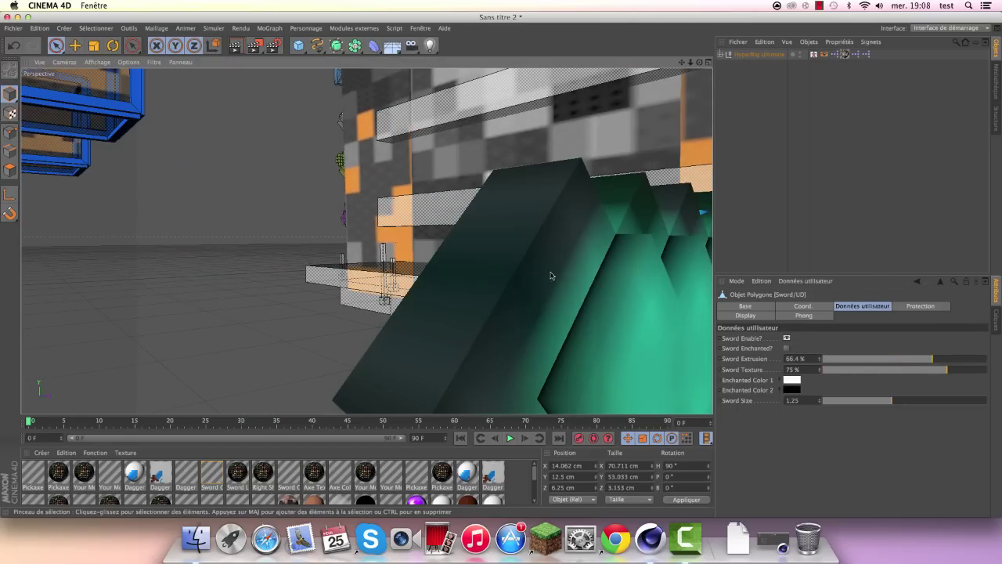
{"action": "left_click_drag", "start_coordinate": [852, 358], "coordinate": [942, 361]}
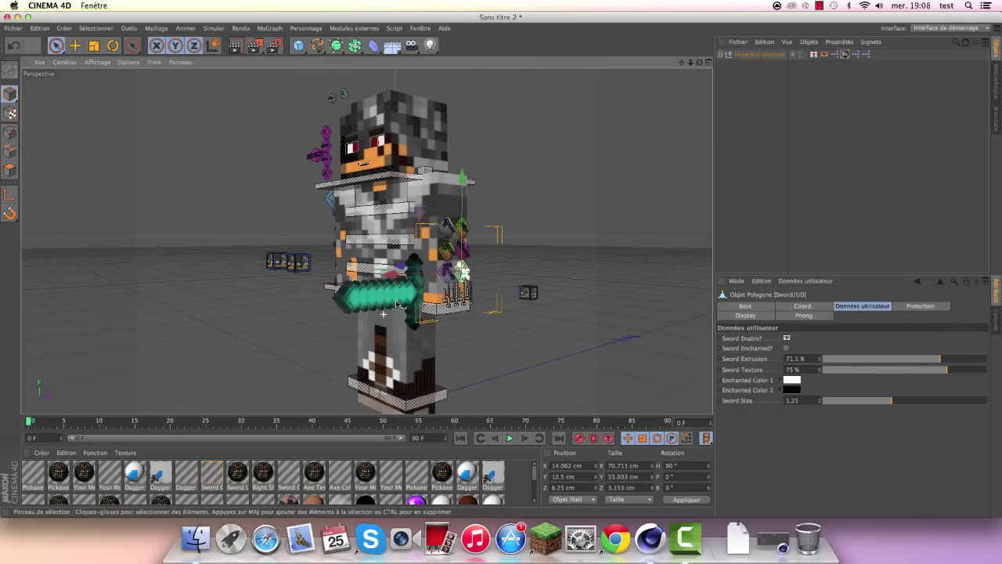
{"action": "mouse_move", "coordinate": [922, 372]}
{"action": "left_mouse_down"}
{"action": "mouse_move", "coordinate": [962, 368]}
{"action": "mouse_move", "coordinate": [749, 370]}
{"action": "left_mouse_up"}
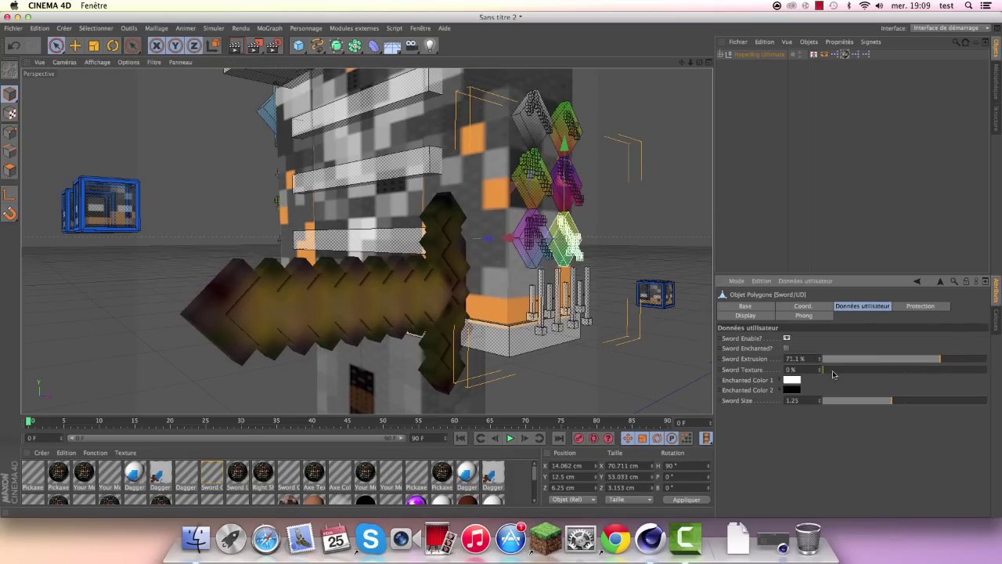
{"action": "mouse_move", "coordinate": [833, 374]}
{"action": "left_mouse_down"}
{"action": "mouse_move", "coordinate": [985, 394]}
{"action": "mouse_move", "coordinate": [815, 376]}
{"action": "left_mouse_up"}
{"action": "scroll", "coordinate": [415, 197], "scroll_direction": "down", "scroll_amount": 5}
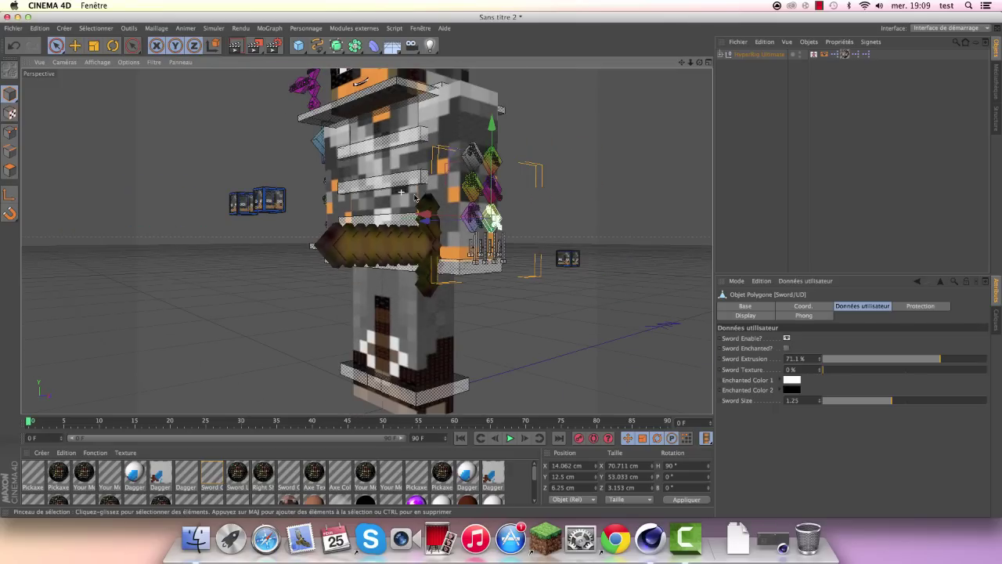
{"action": "scroll", "coordinate": [398, 235], "scroll_direction": "up", "scroll_amount": 3}
Step: Shrink the sword to size 0.69 and nudge it beside the character's hand
{"action": "mouse_move", "coordinate": [891, 401]}
{"action": "left_mouse_down"}
{"action": "mouse_move", "coordinate": [859, 403]}
{"action": "mouse_move", "coordinate": [918, 400]}
{"action": "left_mouse_up"}
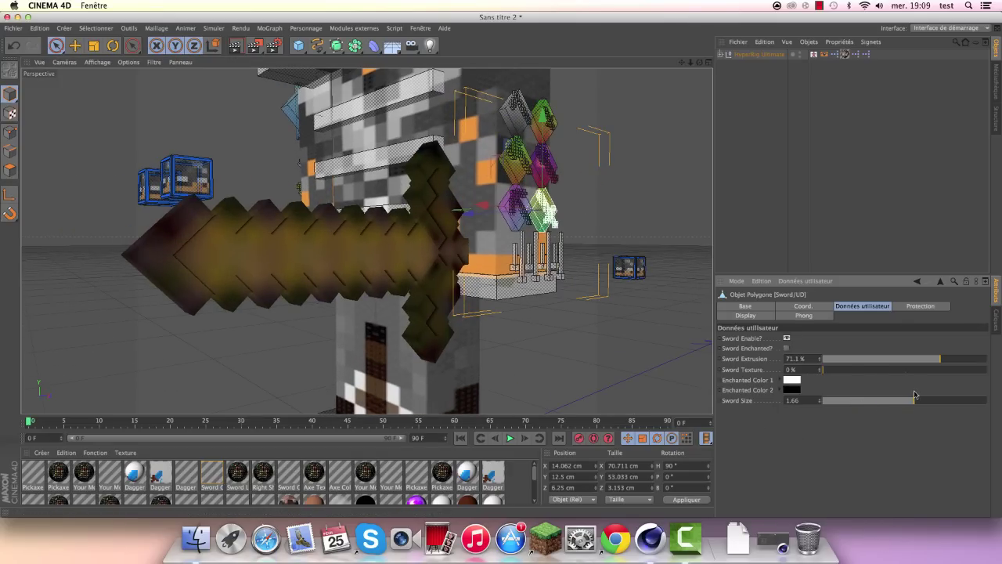
{"action": "left_click", "coordinate": [324, 272]}
{"action": "key", "text": "t"}
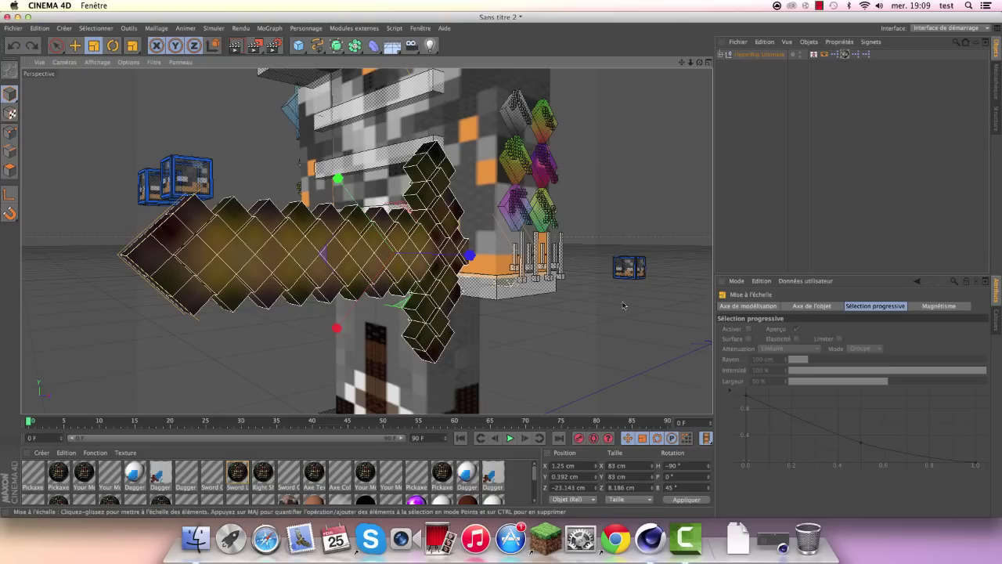
{"action": "key", "text": "space"}
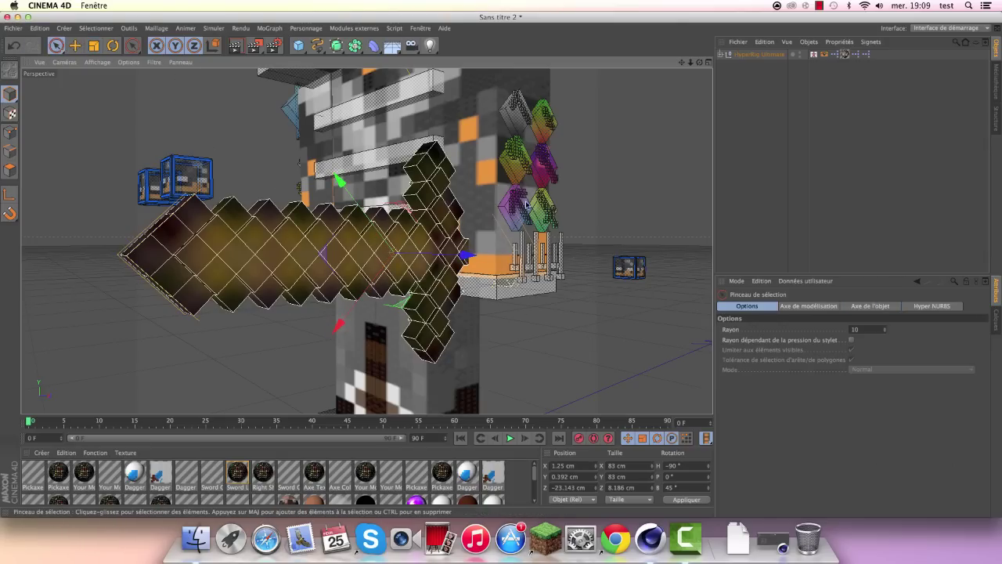
{"action": "left_click", "coordinate": [542, 210]}
{"action": "left_click_drag", "start_coordinate": [829, 401], "coordinate": [861, 402]}
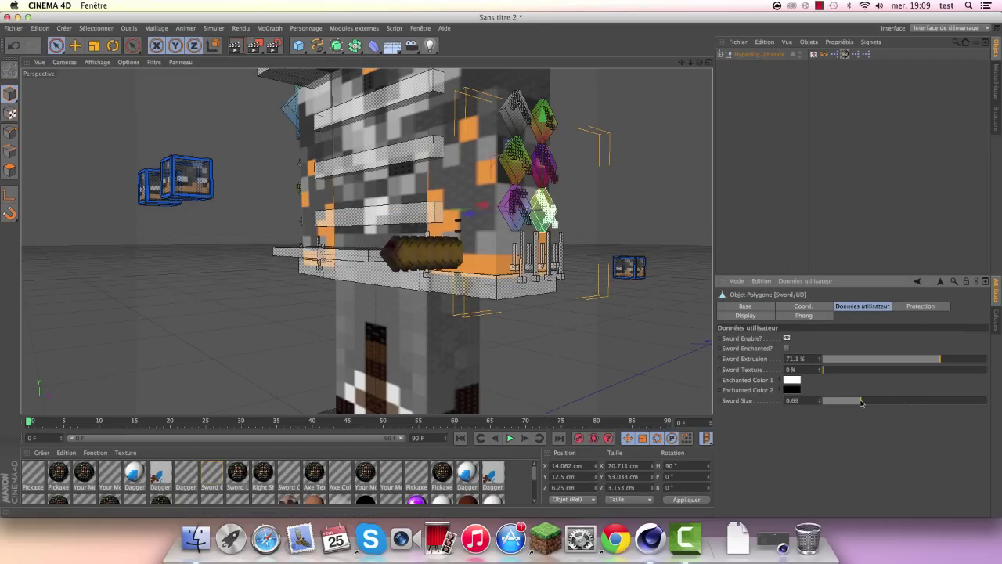
{"action": "mouse_move", "coordinate": [429, 282]}
{"action": "left_mouse_down", "text": "alt"}
{"action": "mouse_move", "coordinate": [434, 272]}
{"action": "mouse_move", "coordinate": [421, 268]}
{"action": "left_mouse_up", "text": "alt"}
{"action": "left_click", "coordinate": [429, 280]}
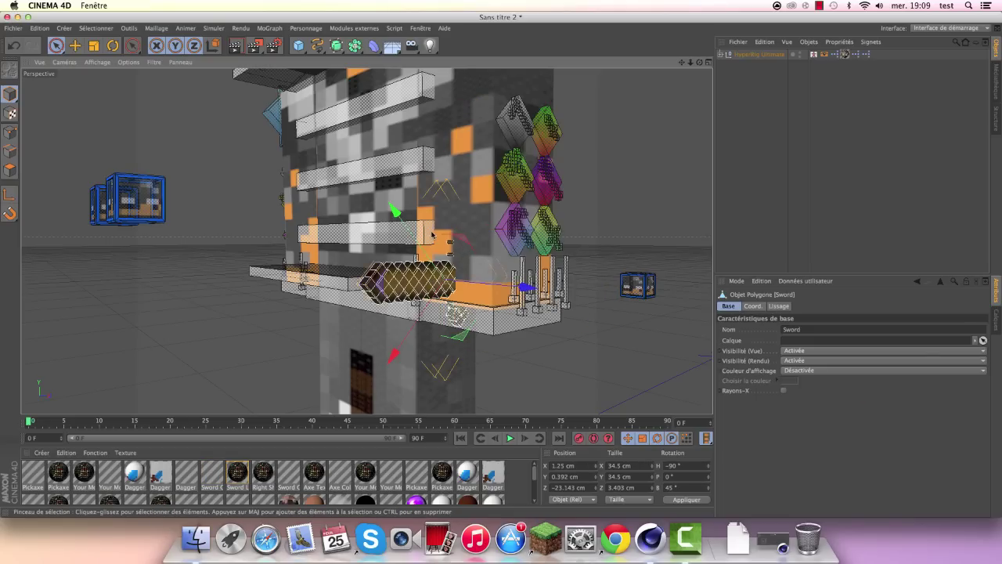
{"action": "mouse_move", "coordinate": [477, 281]}
{"action": "left_mouse_down"}
{"action": "mouse_move", "coordinate": [436, 307]}
{"action": "mouse_move", "coordinate": [419, 286]}
{"action": "left_mouse_up"}
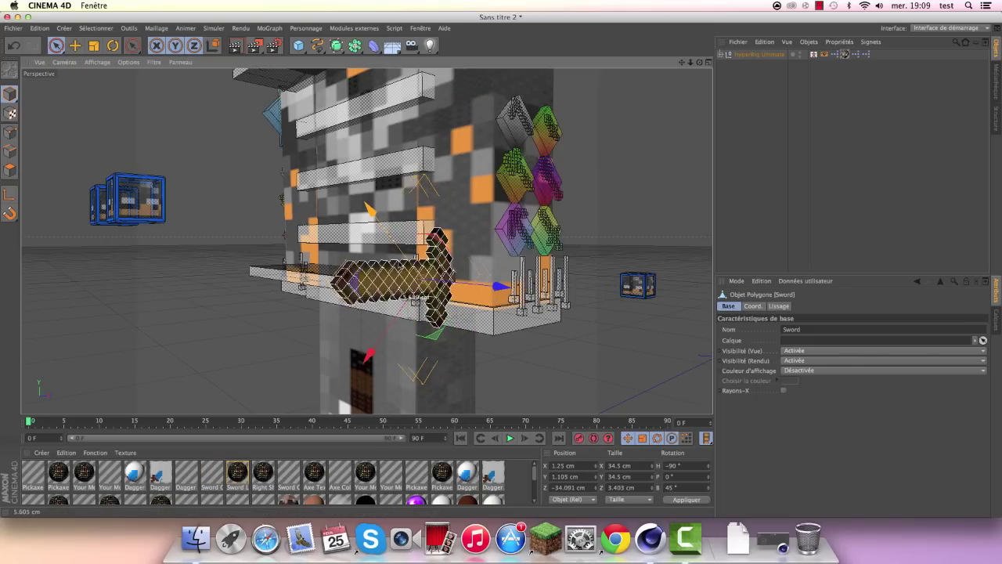
Step: Undo the sword move and browse the Pickaxe and Shovel options
{"action": "left_click", "coordinate": [12, 47]}
{"action": "left_click", "coordinate": [633, 324]}
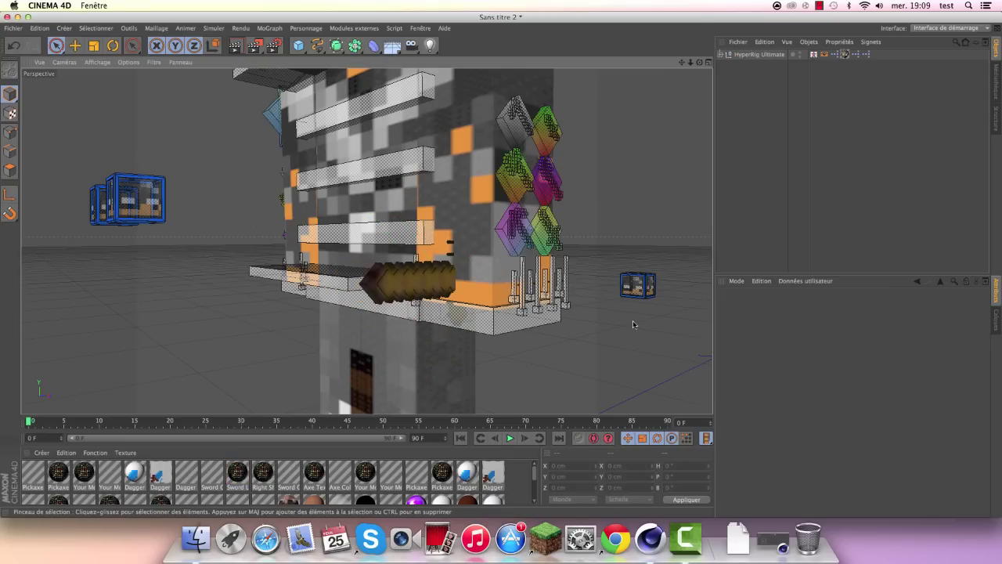
{"action": "left_click", "coordinate": [554, 239]}
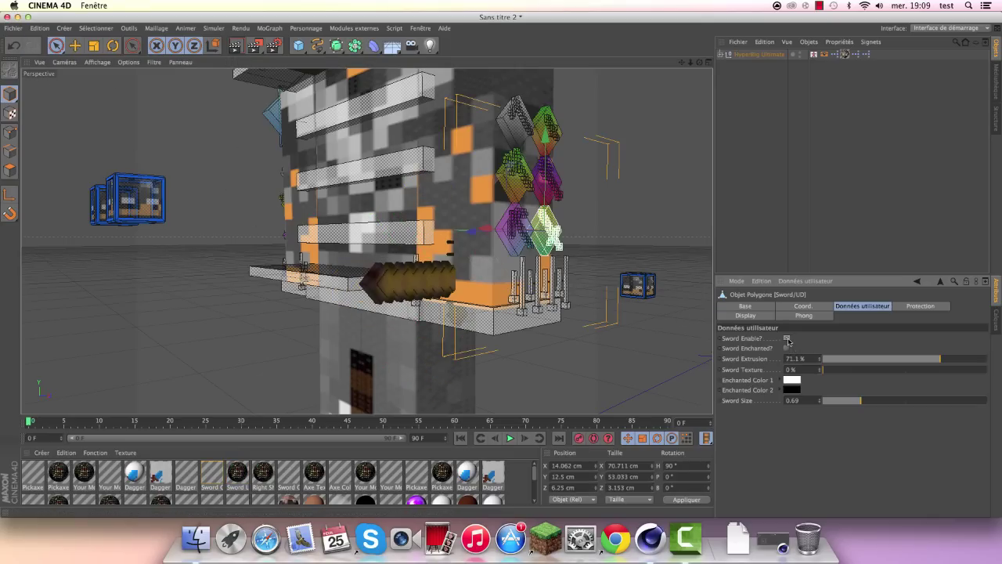
{"action": "left_click", "coordinate": [527, 216]}
{"action": "left_click", "coordinate": [787, 337]}
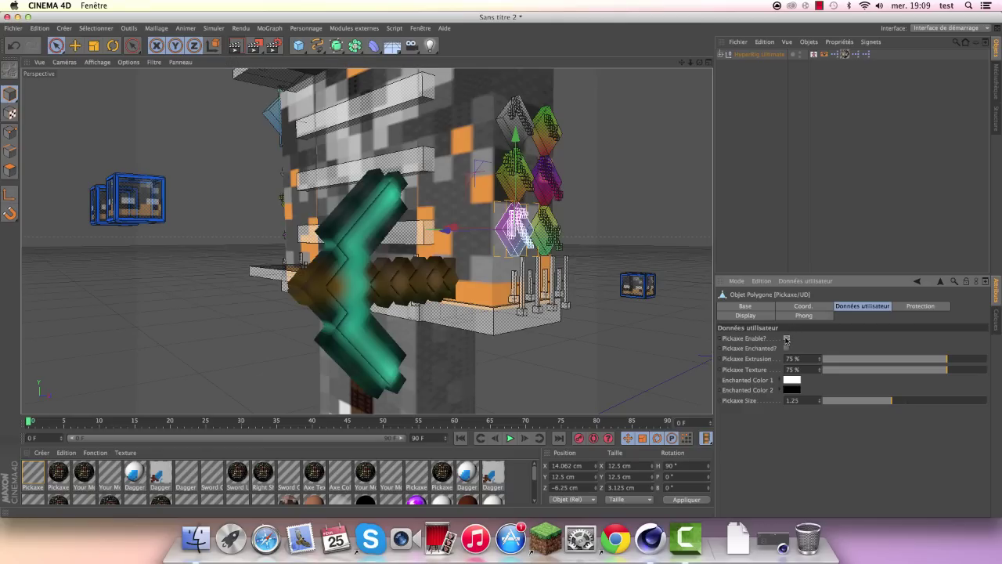
{"action": "left_click", "coordinate": [547, 179]}
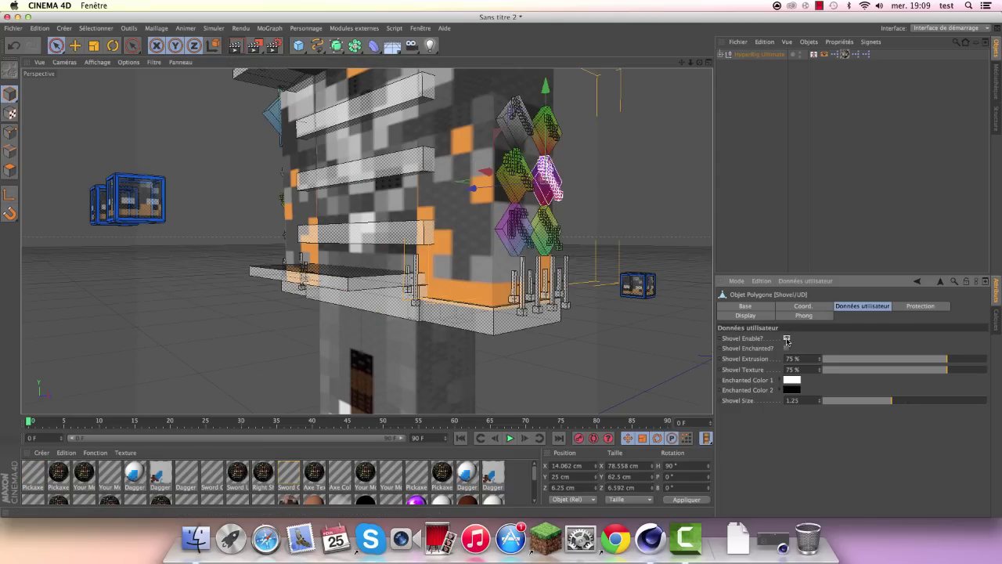
Step: Tick Enable Dagger? and render to preview the dagger in the hand
{"action": "left_click", "coordinate": [392, 313]}
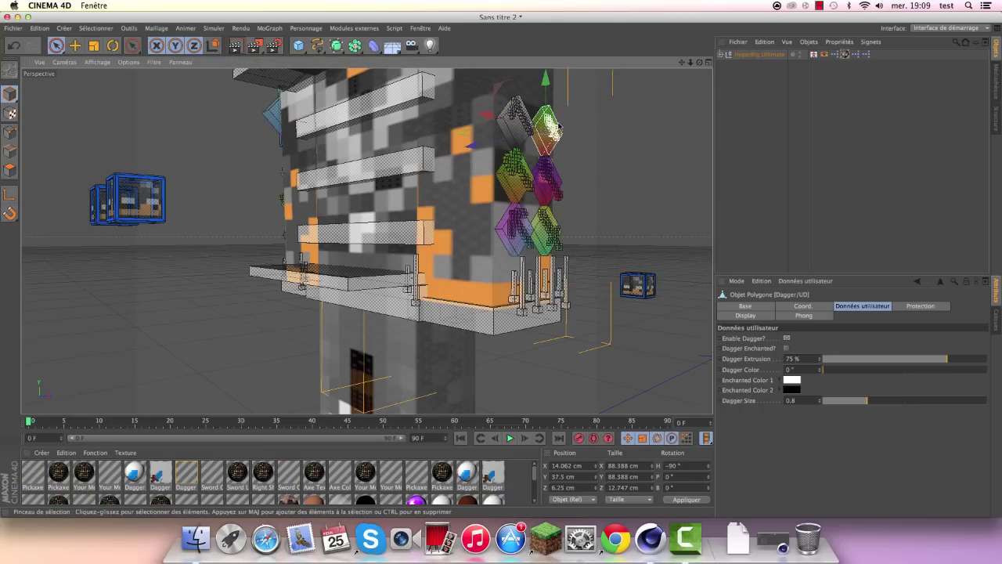
{"action": "left_click", "coordinate": [787, 338]}
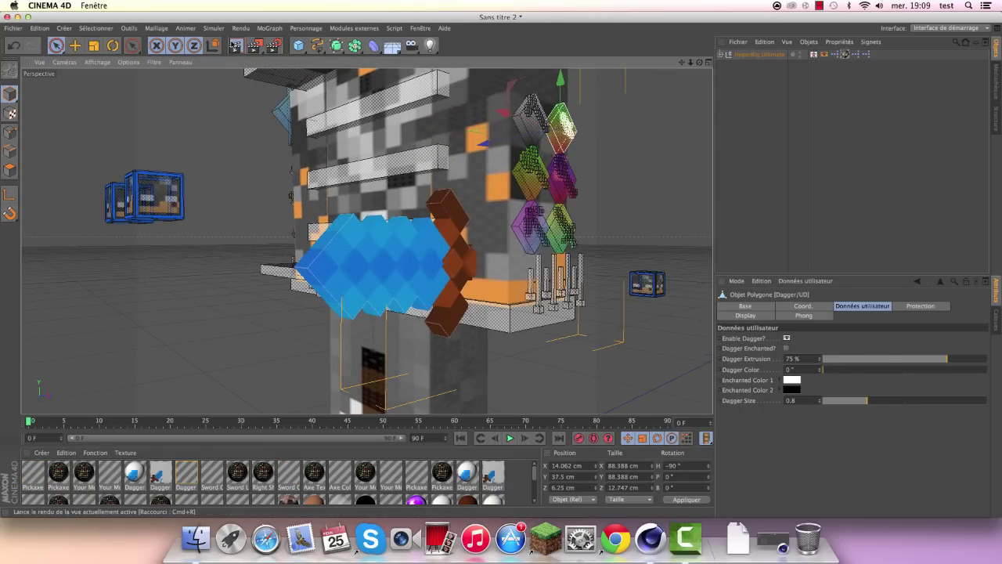
{"action": "left_click", "coordinate": [235, 46]}
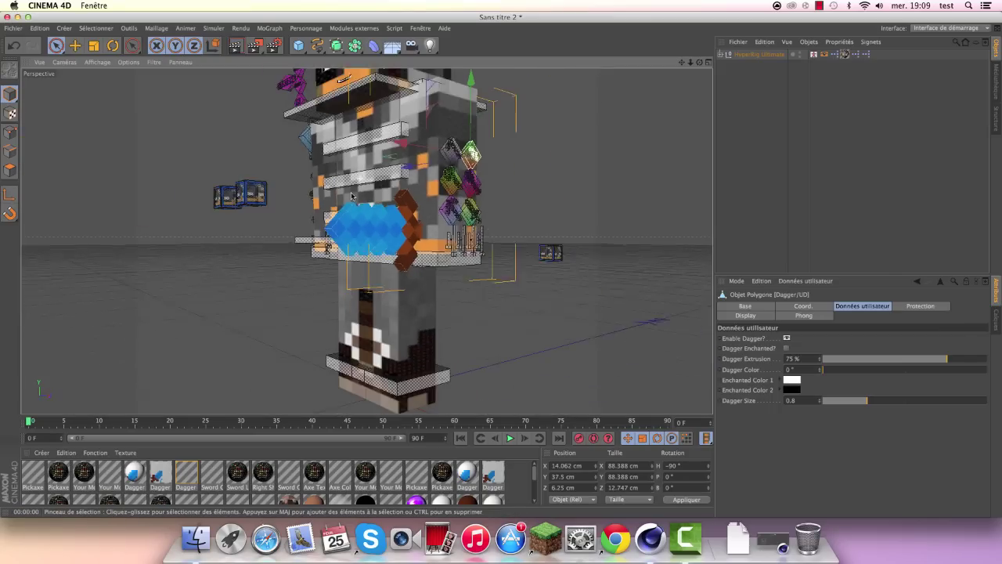
{"action": "left_click_drag", "start_coordinate": [551, 166], "coordinate": [446, 346], "text": "alt"}
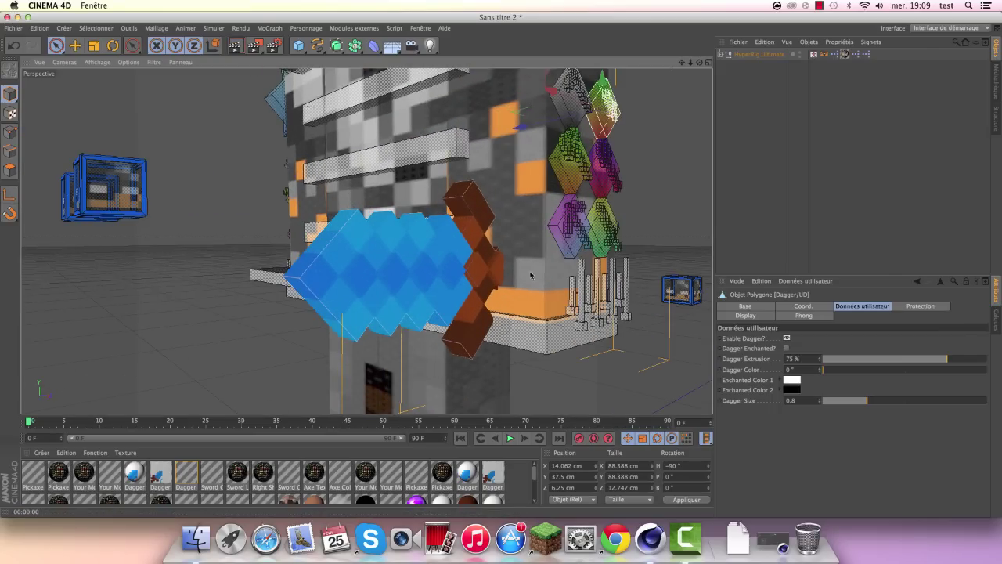
{"action": "left_click_drag", "start_coordinate": [333, 277], "coordinate": [344, 278], "text": "alt"}
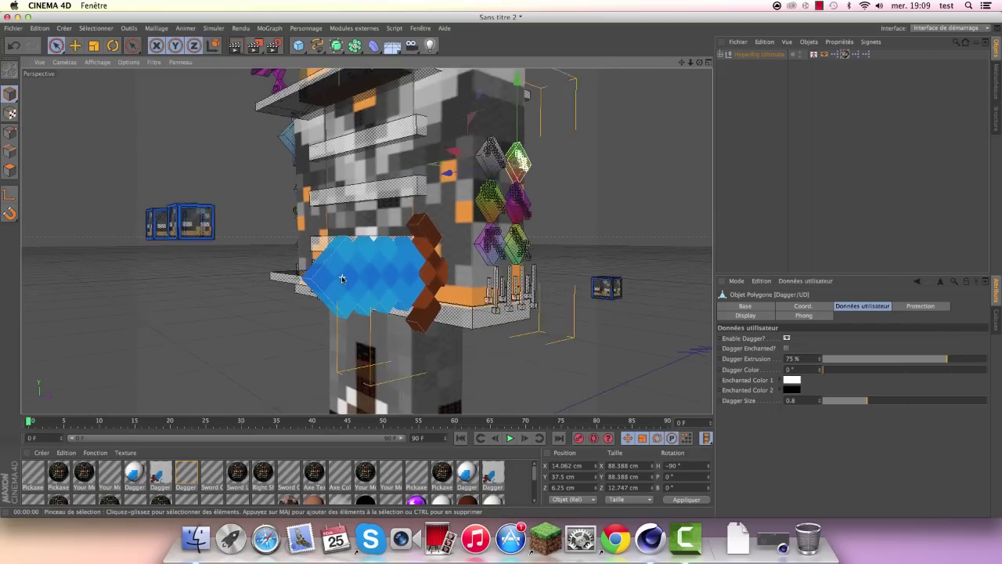
Step: Set Dagger Extrusion to 100% and shift Dagger Color to purple, rendering to check
{"action": "left_click", "coordinate": [786, 347]}
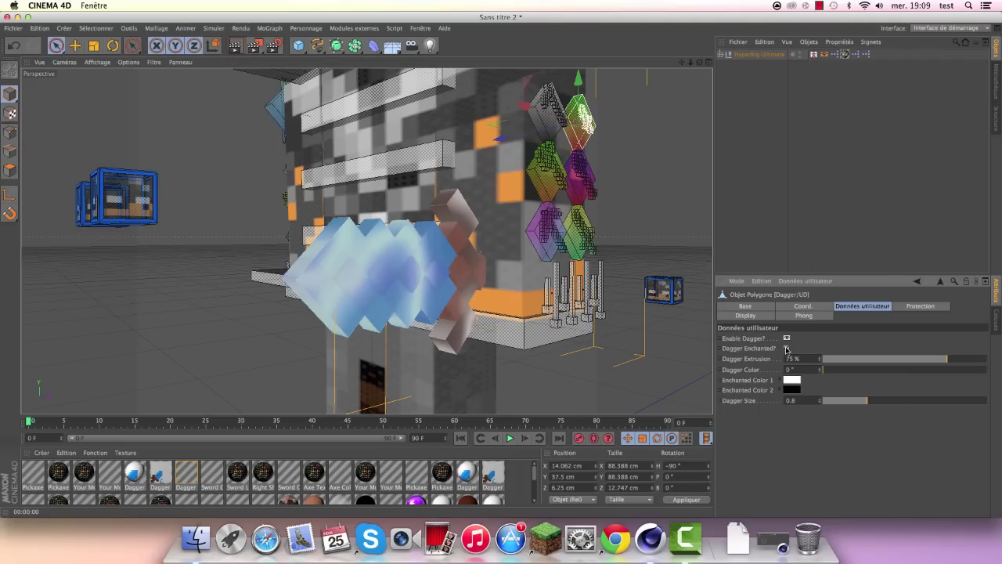
{"action": "left_click", "coordinate": [786, 347]}
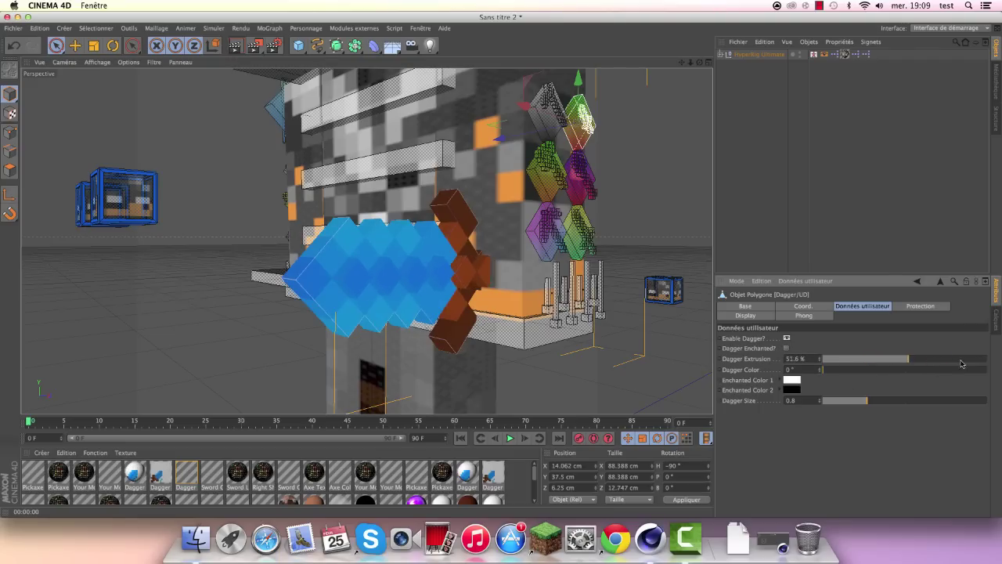
{"action": "left_click_drag", "start_coordinate": [924, 358], "coordinate": [984, 368]}
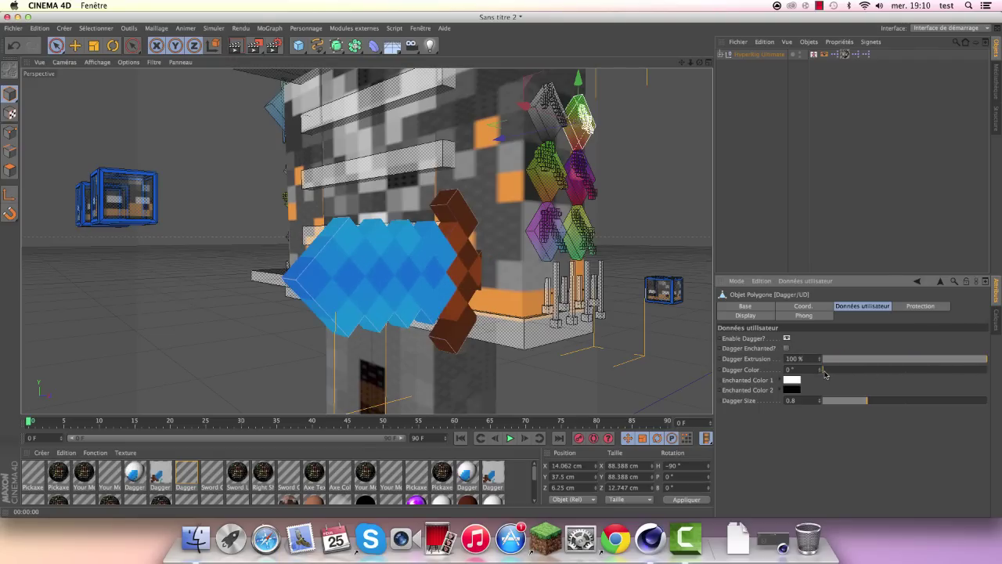
{"action": "left_click_drag", "start_coordinate": [824, 375], "coordinate": [969, 382]}
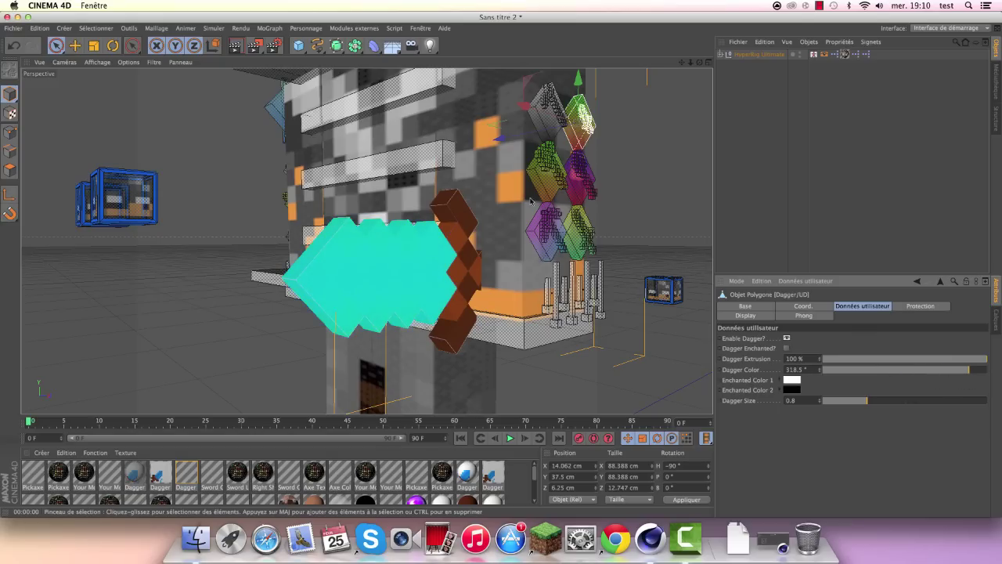
{"action": "key", "text": "ctrl+r"}
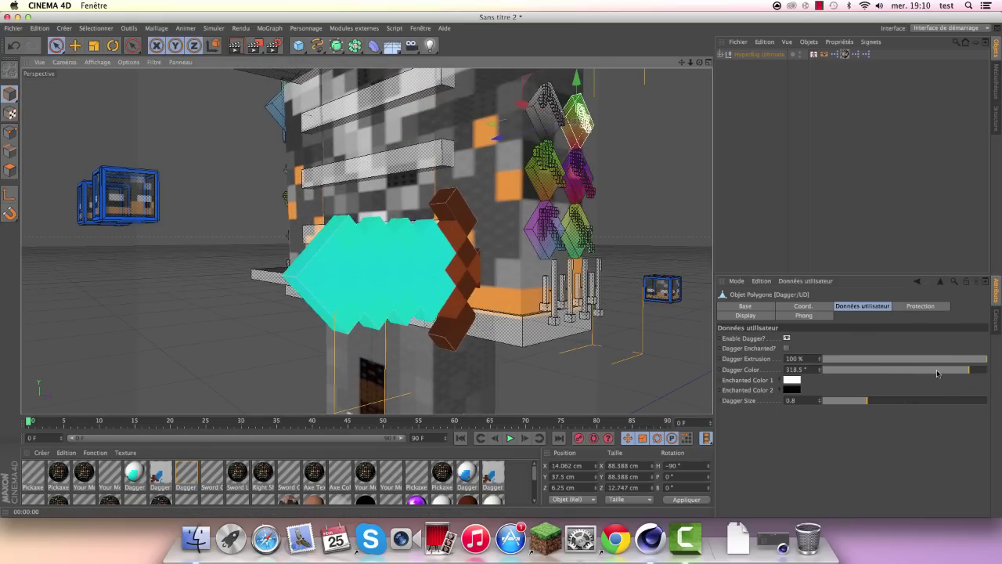
{"action": "left_click_drag", "start_coordinate": [936, 373], "coordinate": [849, 372]}
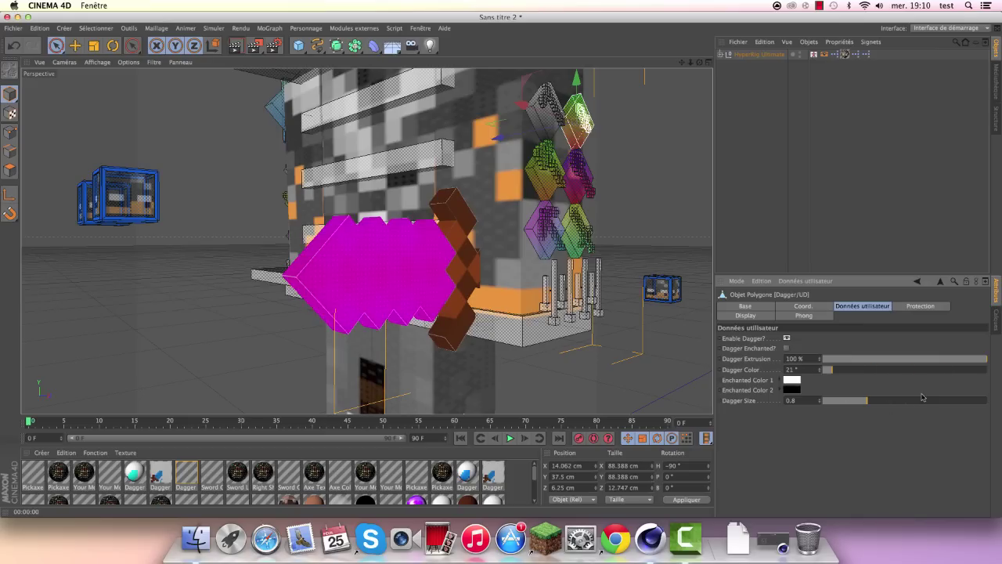
{"action": "left_click", "coordinate": [234, 46]}
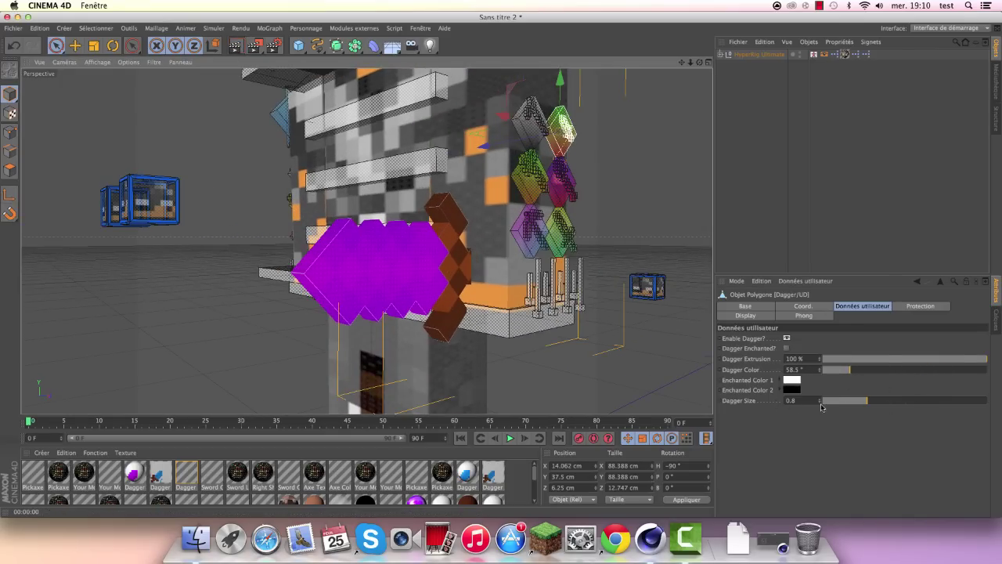
Step: Raise Dagger Size to 3
{"action": "left_click_drag", "start_coordinate": [821, 404], "coordinate": [988, 400]}
{"action": "scroll", "coordinate": [347, 376], "scroll_direction": "down", "scroll_amount": 5}
{"action": "scroll", "coordinate": [279, 319], "scroll_direction": "down", "scroll_amount": 2}
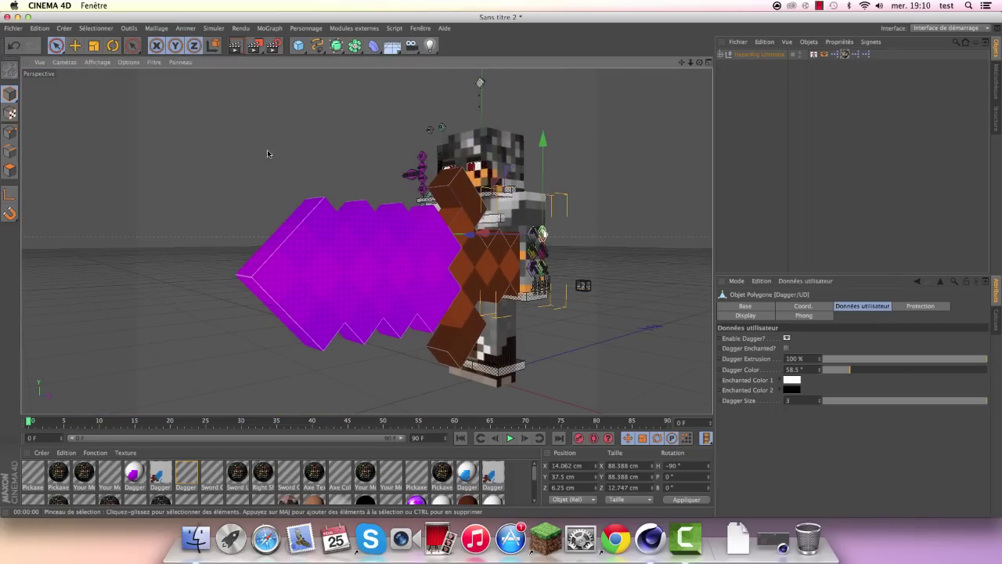
Step: Undo the dagger size, colour, extrusion and enable changes, then clear the selection
{"action": "left_click", "coordinate": [13, 46]}
{"action": "left_click", "coordinate": [13, 46]}
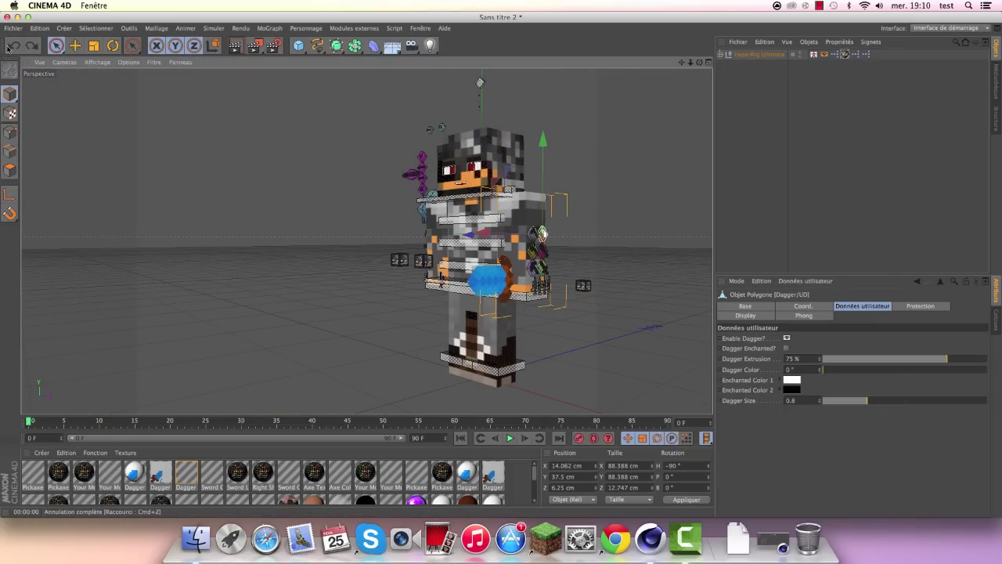
{"action": "left_click", "coordinate": [13, 45]}
{"action": "scroll", "coordinate": [353, 182], "scroll_direction": "up", "scroll_amount": 3}
{"action": "left_click", "coordinate": [353, 183]}
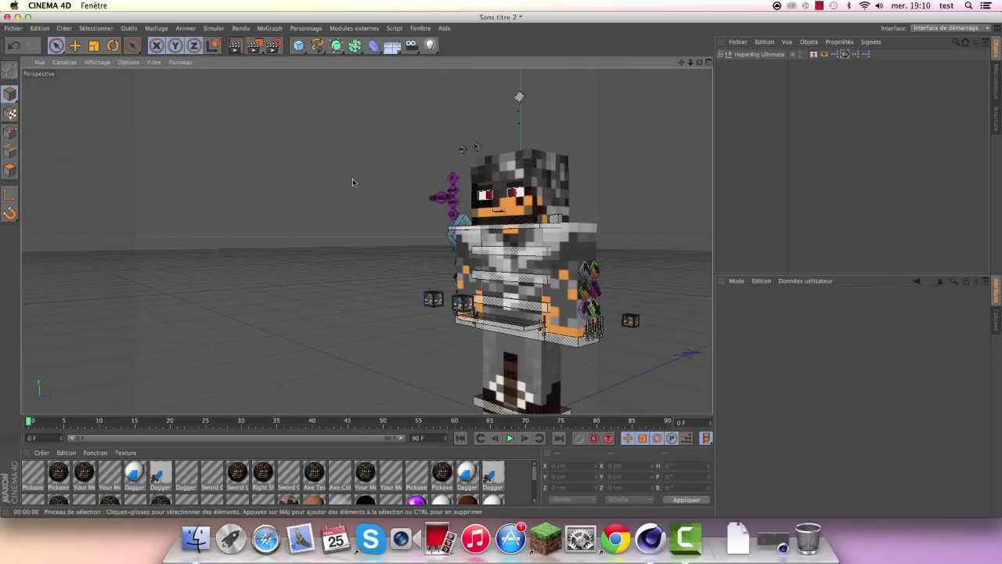
Step: Zoom the viewport back to a front view of the character
{"action": "scroll", "coordinate": [352, 182], "scroll_direction": "down", "scroll_amount": 3}
{"action": "scroll", "coordinate": [557, 212], "scroll_direction": "up", "scroll_amount": 5}
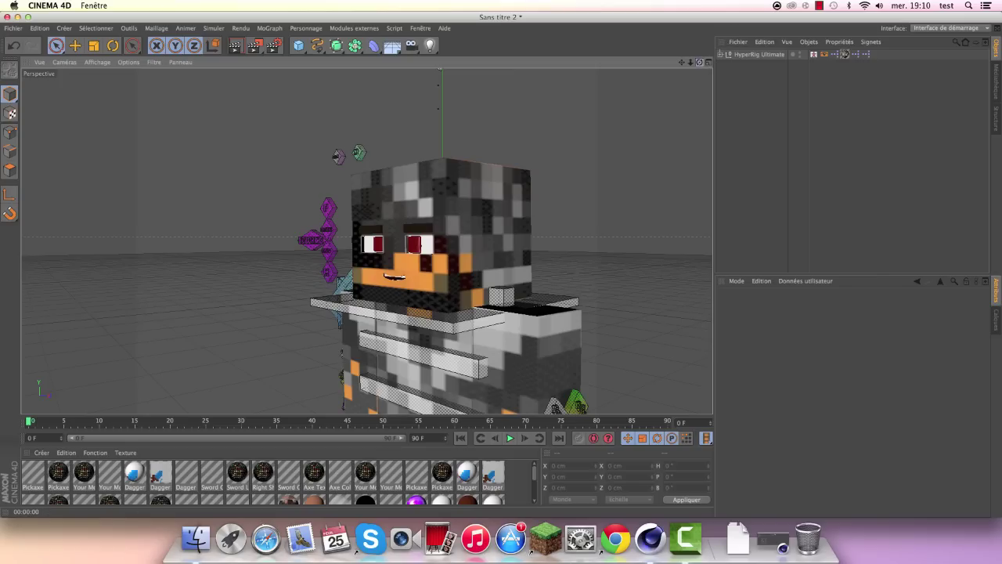
{"action": "scroll", "coordinate": [373, 122], "scroll_direction": "down", "scroll_amount": 3}
{"action": "scroll", "coordinate": [373, 121], "scroll_direction": "down", "scroll_amount": 1}
{"action": "scroll", "coordinate": [372, 122], "scroll_direction": "down", "scroll_amount": 3}
{"action": "scroll", "coordinate": [373, 122], "scroll_direction": "down", "scroll_amount": 2}
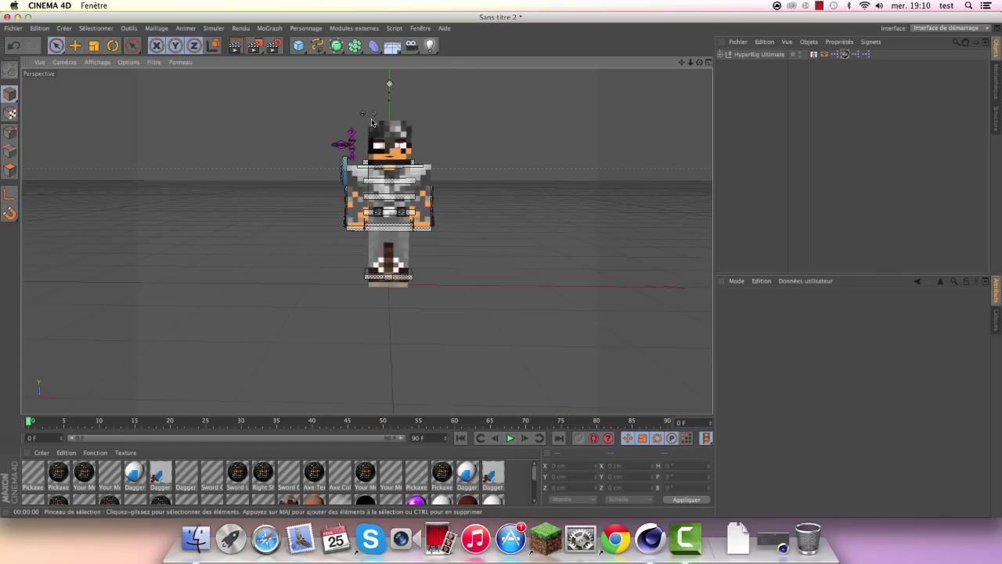
{"action": "scroll", "coordinate": [373, 121], "scroll_direction": "up", "scroll_amount": 2}
{"action": "scroll", "coordinate": [382, 200], "scroll_direction": "down", "scroll_amount": 3}
{"action": "scroll", "coordinate": [388, 207], "scroll_direction": "up", "scroll_amount": 1}
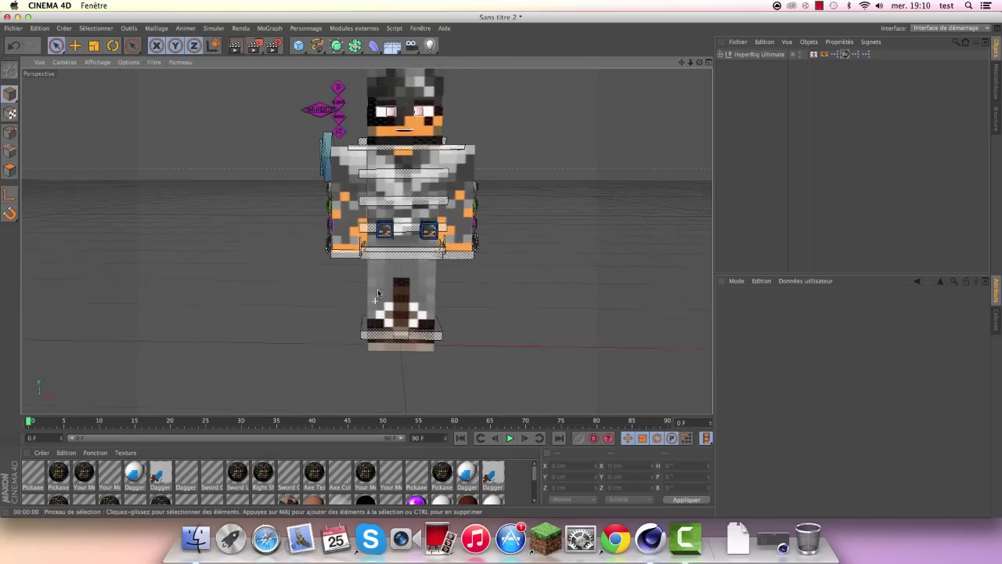
{"action": "scroll", "coordinate": [391, 213], "scroll_direction": "up", "scroll_amount": 2}
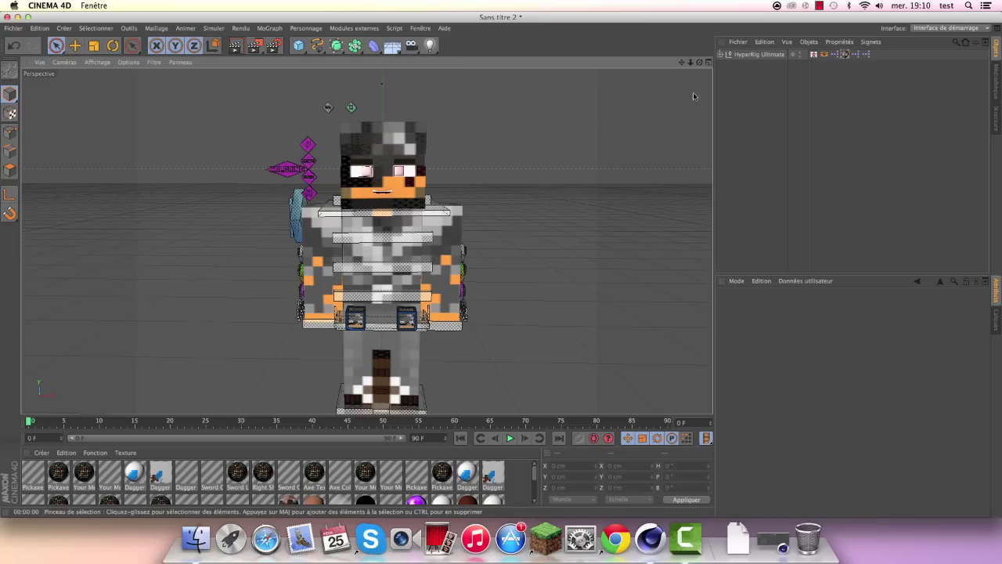
Step: Select HyperRig Ultimate and open its Visual Selector tag
{"action": "left_click", "coordinate": [754, 56]}
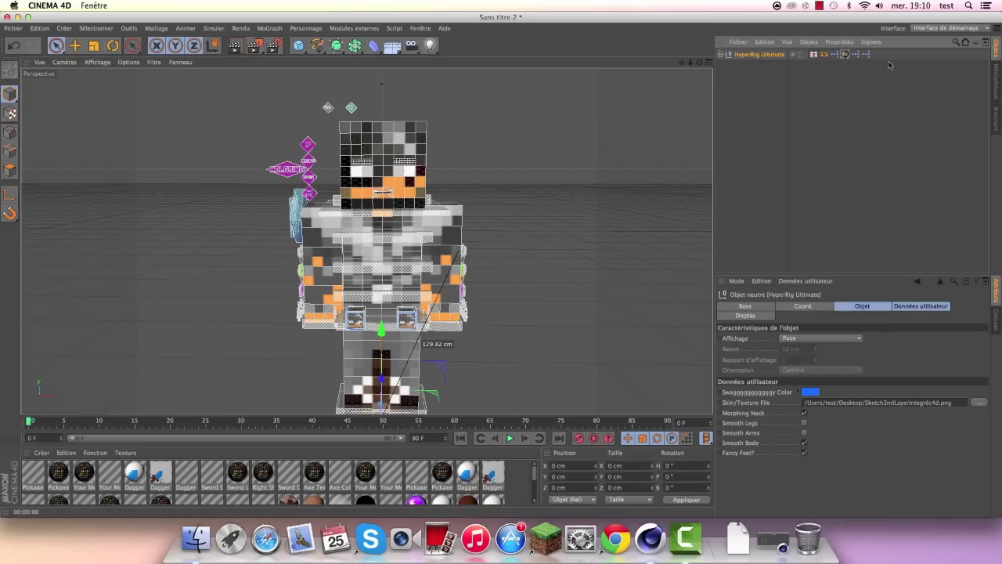
{"action": "left_click", "coordinate": [815, 54]}
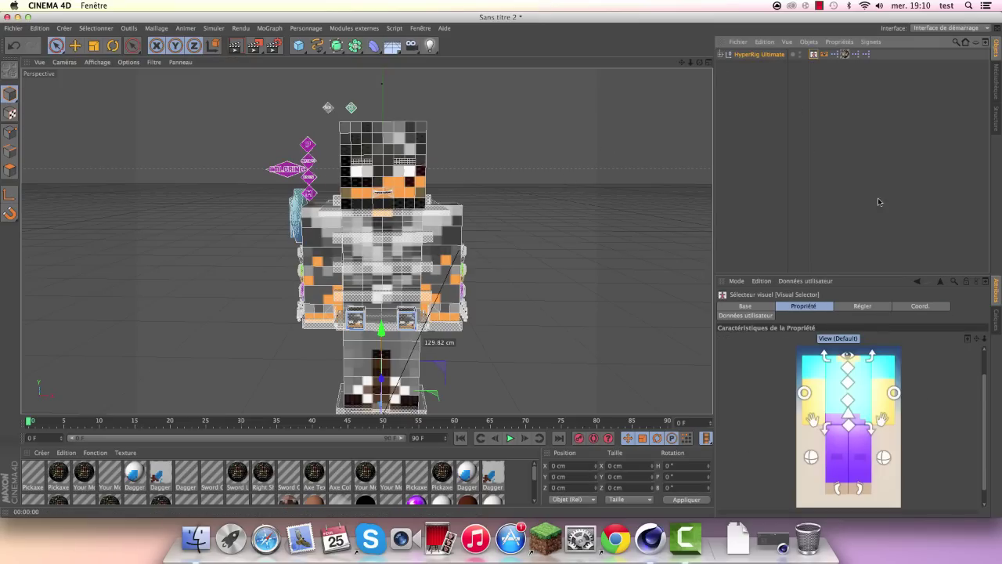
{"action": "left_click", "coordinate": [760, 55]}
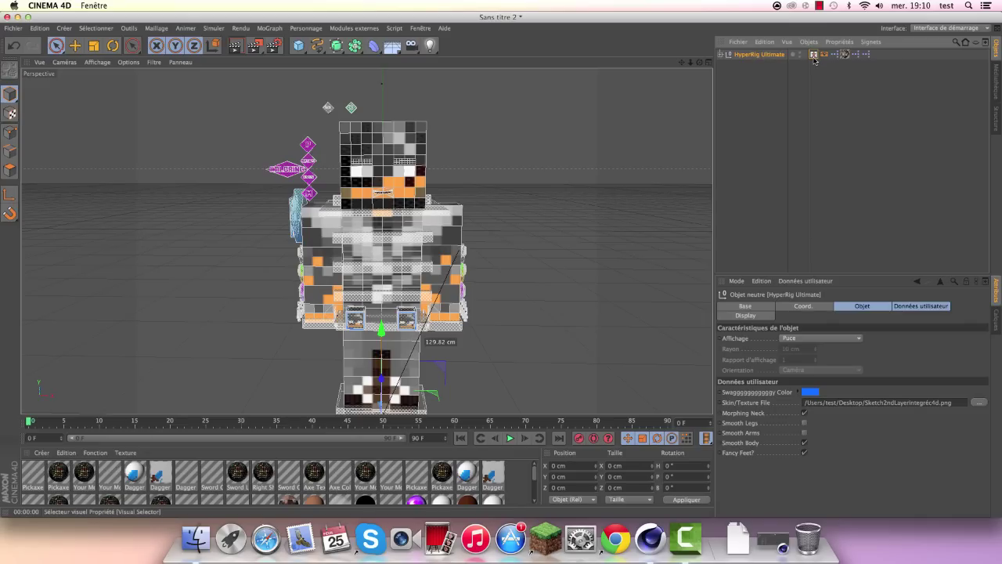
{"action": "left_click", "coordinate": [815, 55]}
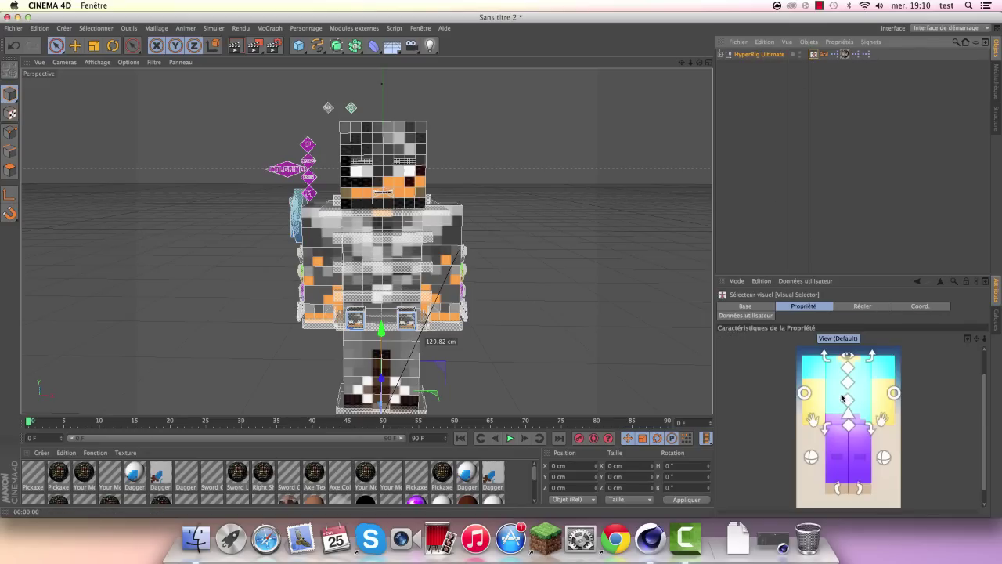
Step: Test-raise the Left Arm IK, undo it, and reopen the Visual Selector
{"action": "middle_click_drag", "start_coordinate": [397, 234], "coordinate": [397, 206], "text": "alt"}
{"action": "left_click", "coordinate": [431, 287]}
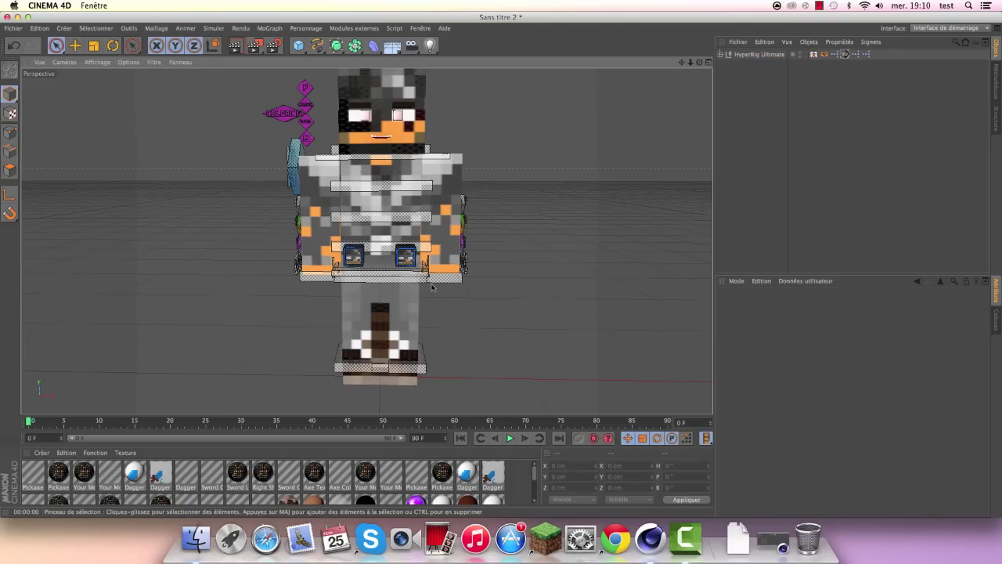
{"action": "mouse_move", "coordinate": [449, 282]}
{"action": "left_mouse_down"}
{"action": "mouse_move", "coordinate": [549, 149]}
{"action": "mouse_move", "coordinate": [565, 192]}
{"action": "left_mouse_up"}
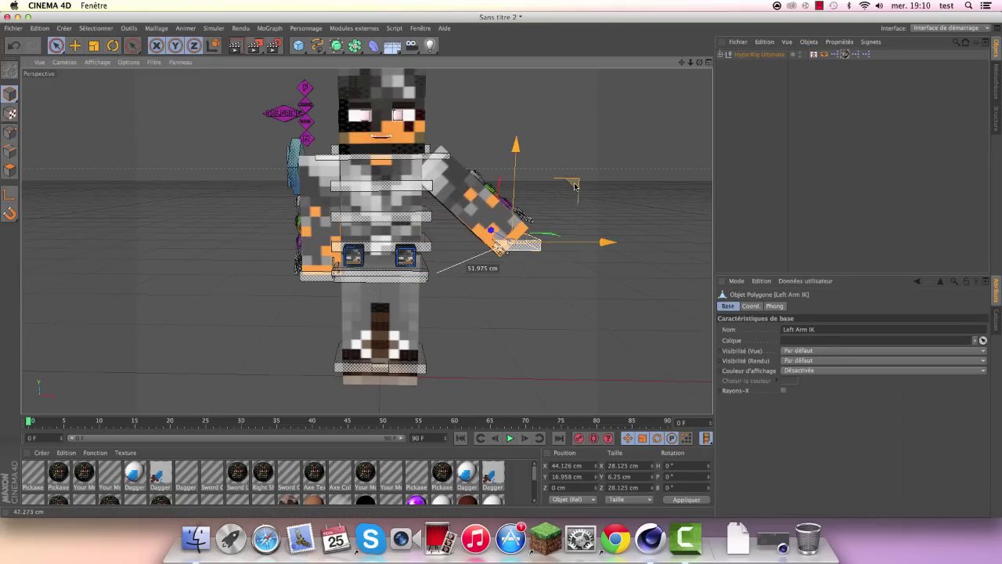
{"action": "left_click", "coordinate": [14, 44]}
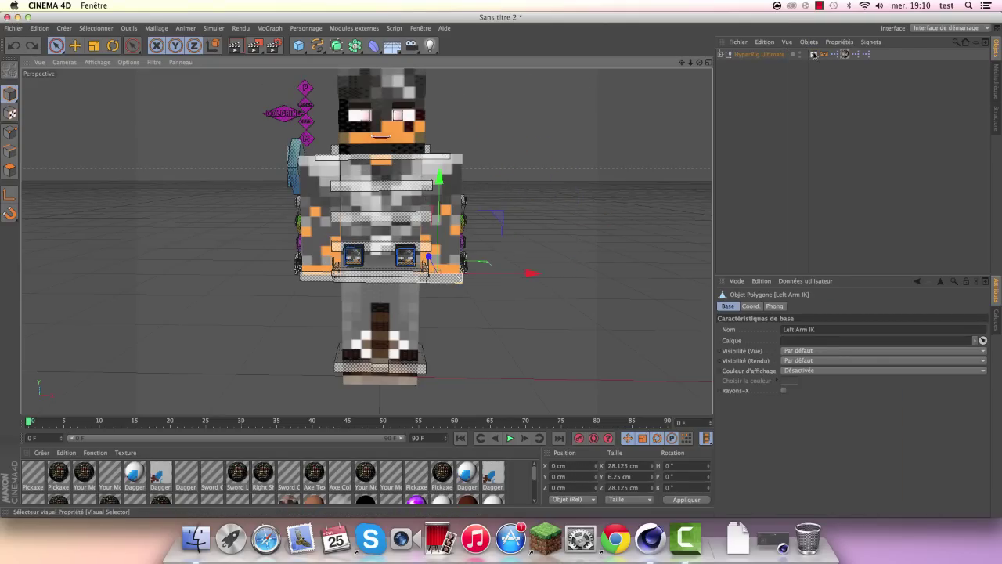
{"action": "left_click", "coordinate": [814, 54]}
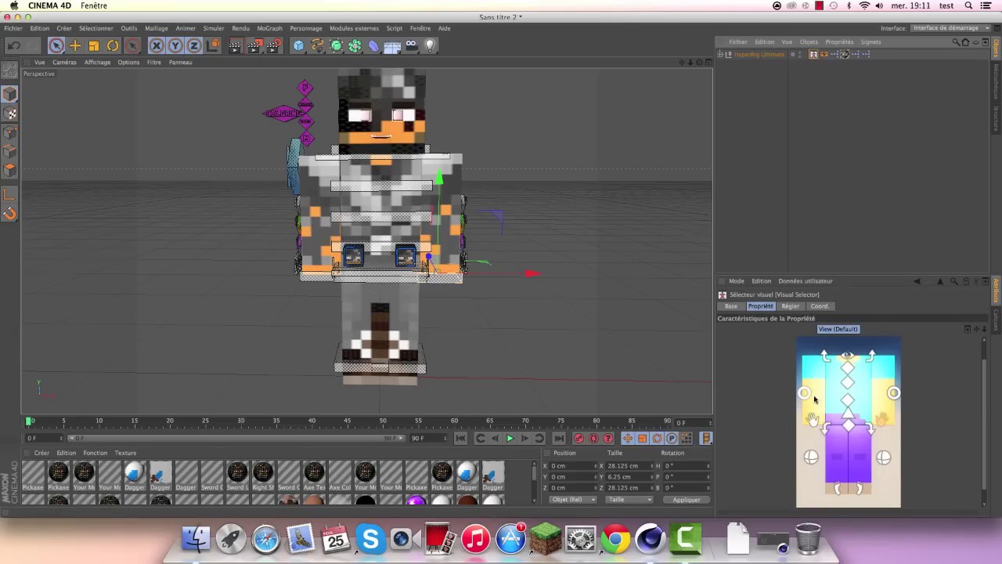
Step: Pull a body controller away from the body, then undo and return to the Visual Selector
{"action": "left_click", "coordinate": [812, 460]}
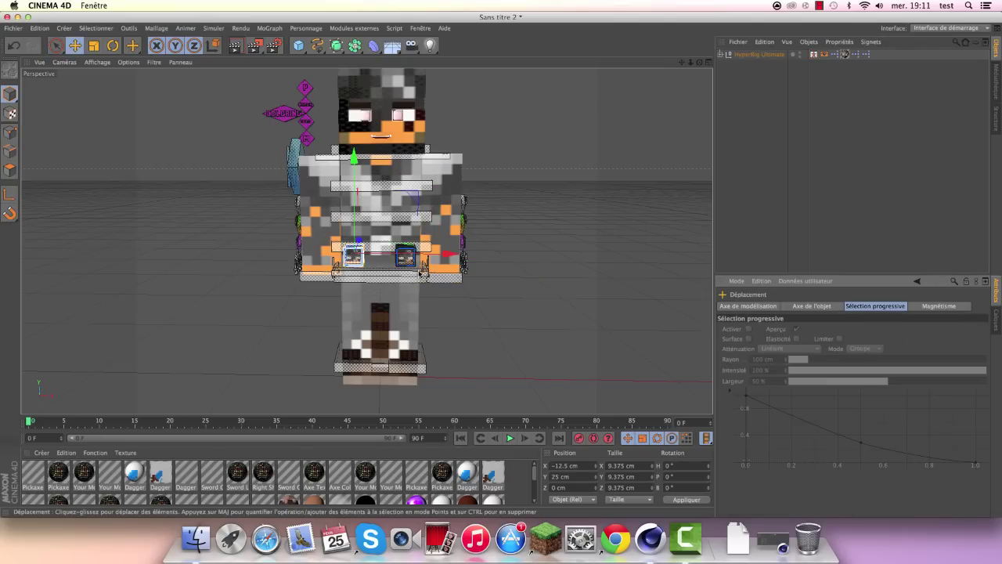
{"action": "left_click_drag", "start_coordinate": [421, 272], "coordinate": [258, 247]}
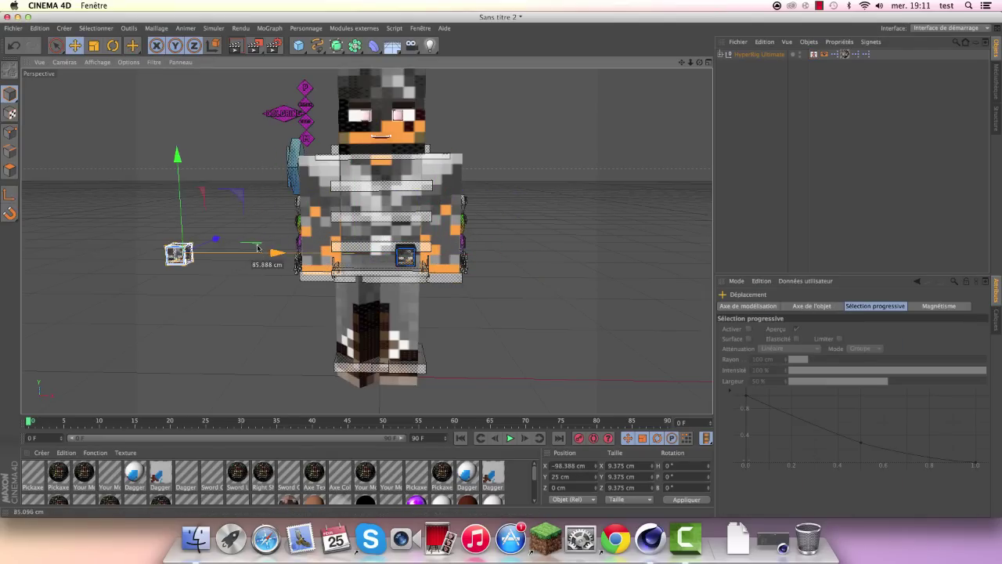
{"action": "left_click", "coordinate": [14, 45]}
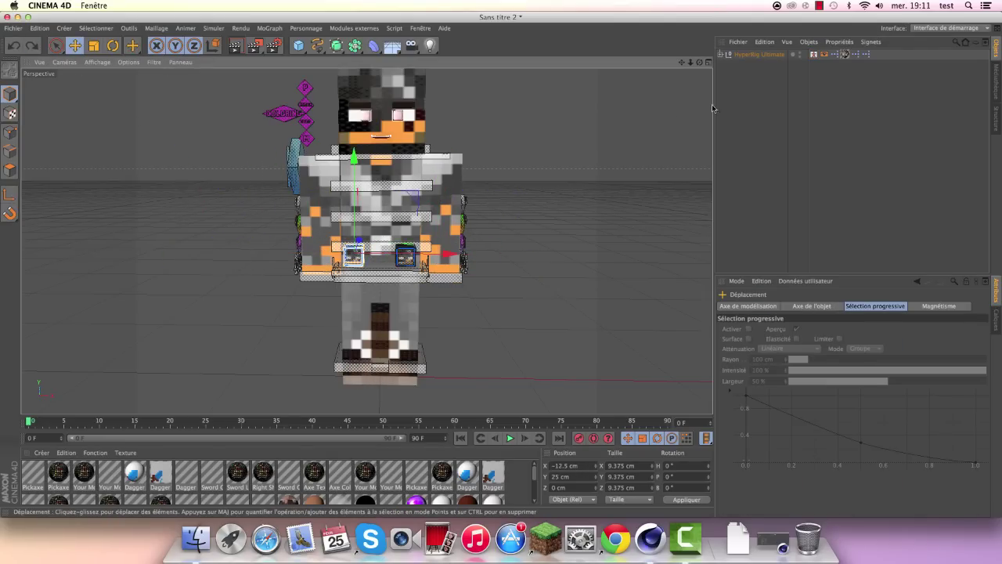
{"action": "left_click", "coordinate": [814, 54]}
Step: Rotate the head control to tilt the head, then undo and switch back to moving
{"action": "left_click", "coordinate": [850, 357]}
{"action": "key", "text": "r"}
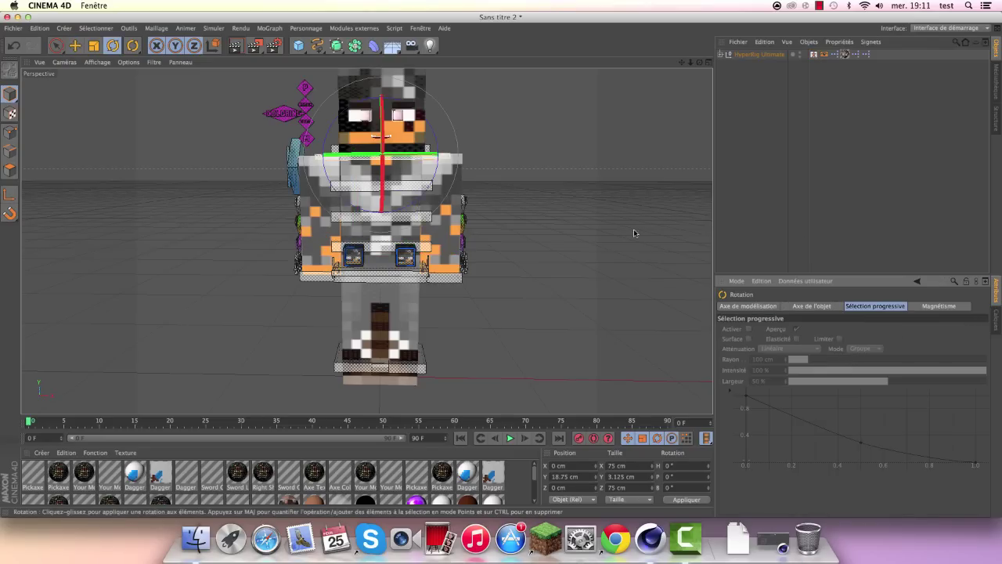
{"action": "left_click_drag", "start_coordinate": [413, 139], "coordinate": [360, 126]}
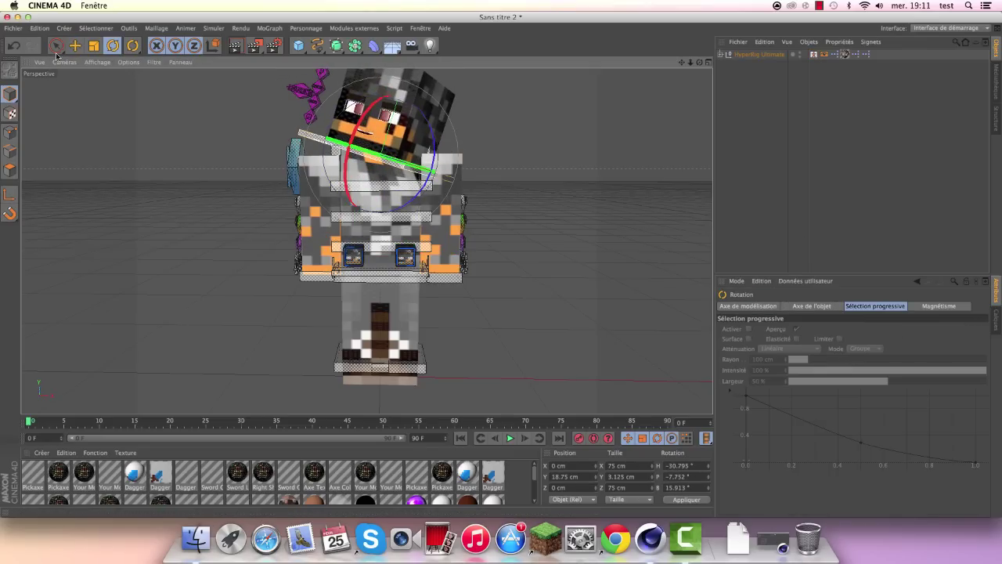
{"action": "key", "text": "ctrl+z"}
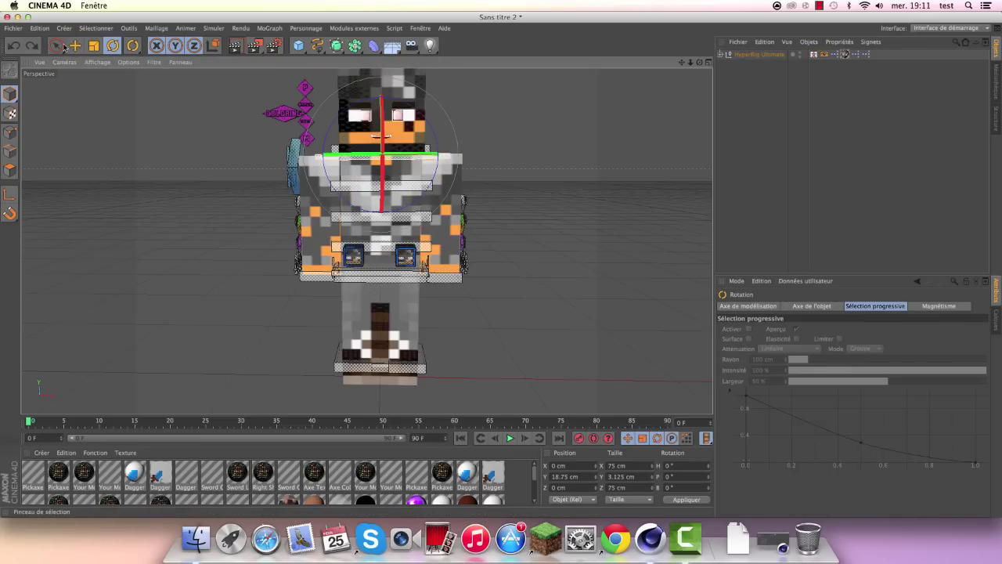
{"action": "key", "text": "e"}
{"action": "left_click", "coordinate": [58, 45]}
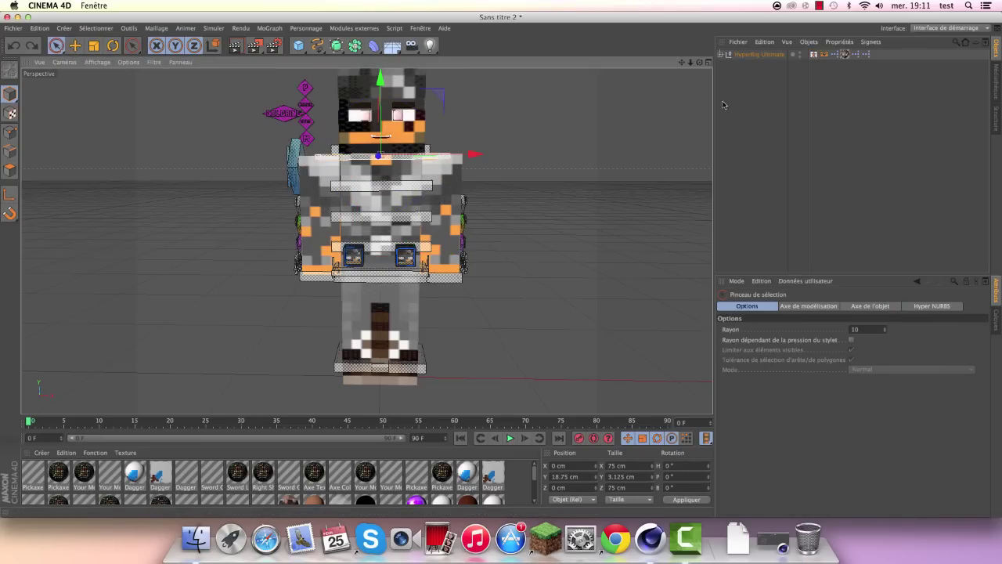
{"action": "left_click", "coordinate": [815, 54]}
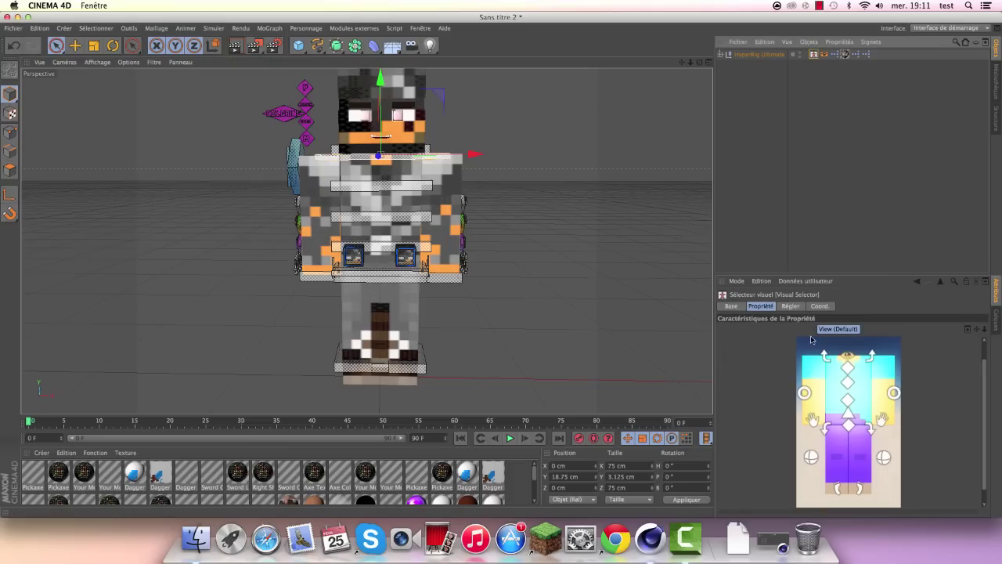
Step: Expand the HyperRig Ultimate hierarchy and undo an accidental Right Hand Items change
{"action": "scroll", "coordinate": [818, 368], "scroll_direction": "up", "scroll_amount": 1}
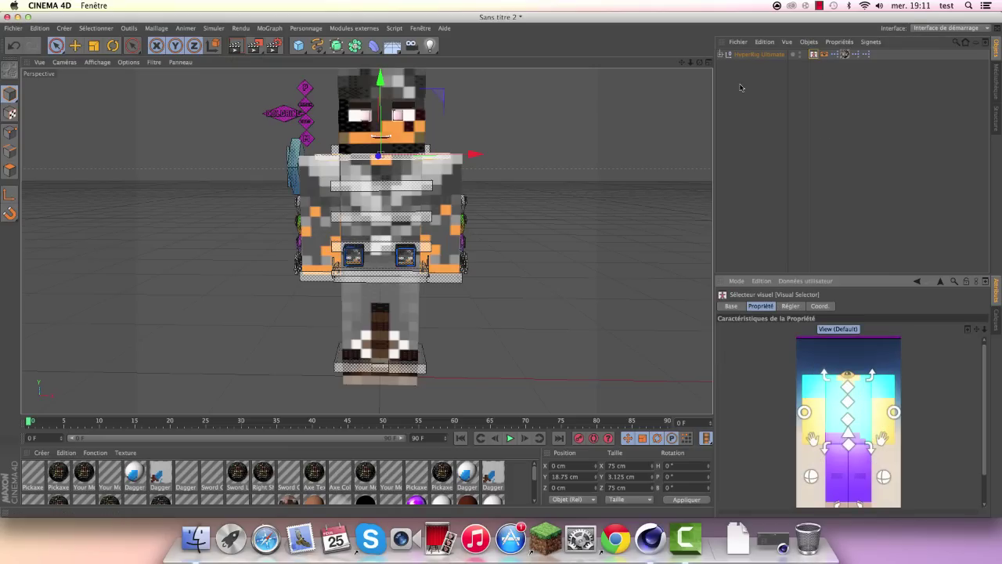
{"action": "left_click", "coordinate": [747, 54]}
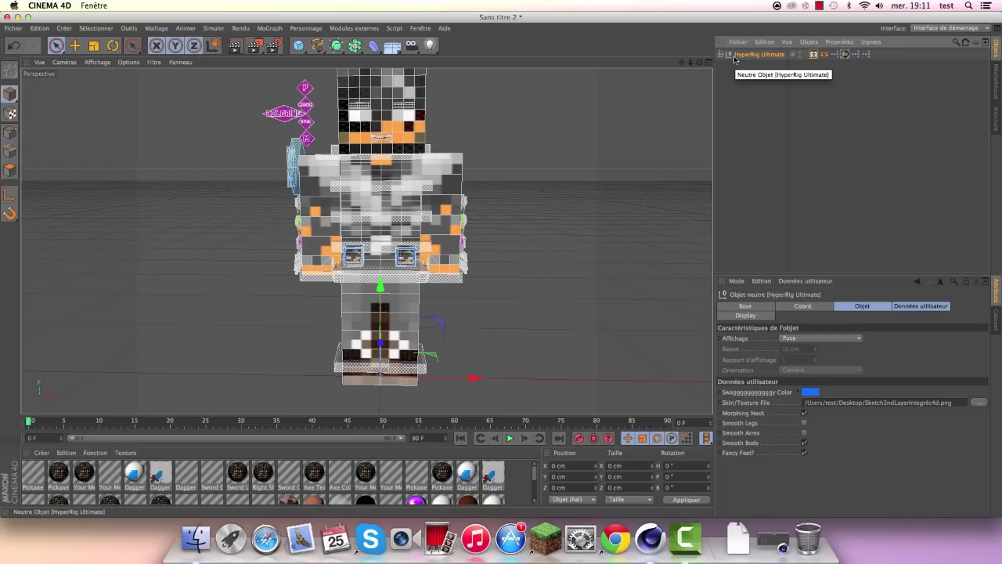
{"action": "left_click", "coordinate": [722, 54]}
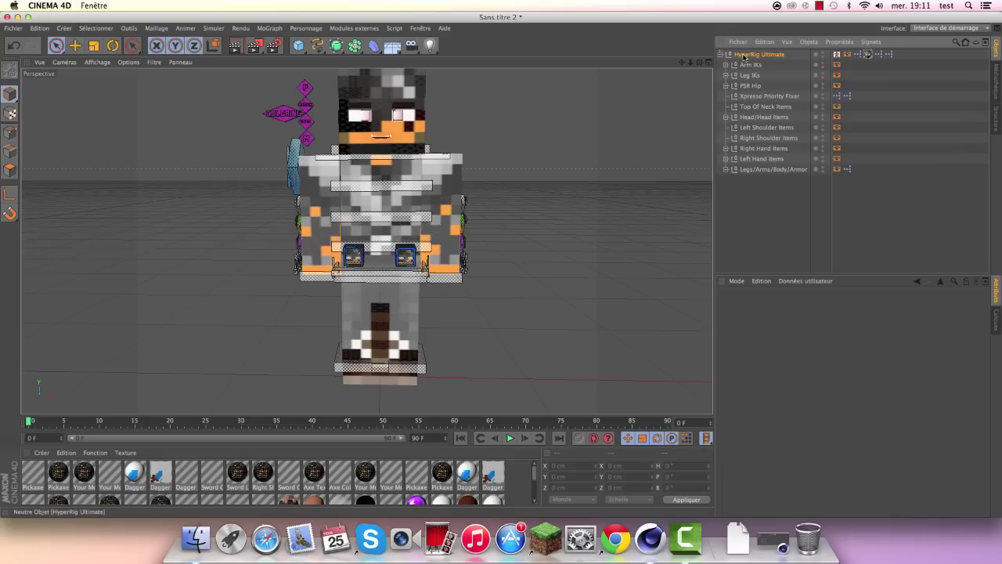
{"action": "left_click", "coordinate": [744, 55]}
{"action": "left_click", "coordinate": [758, 149]}
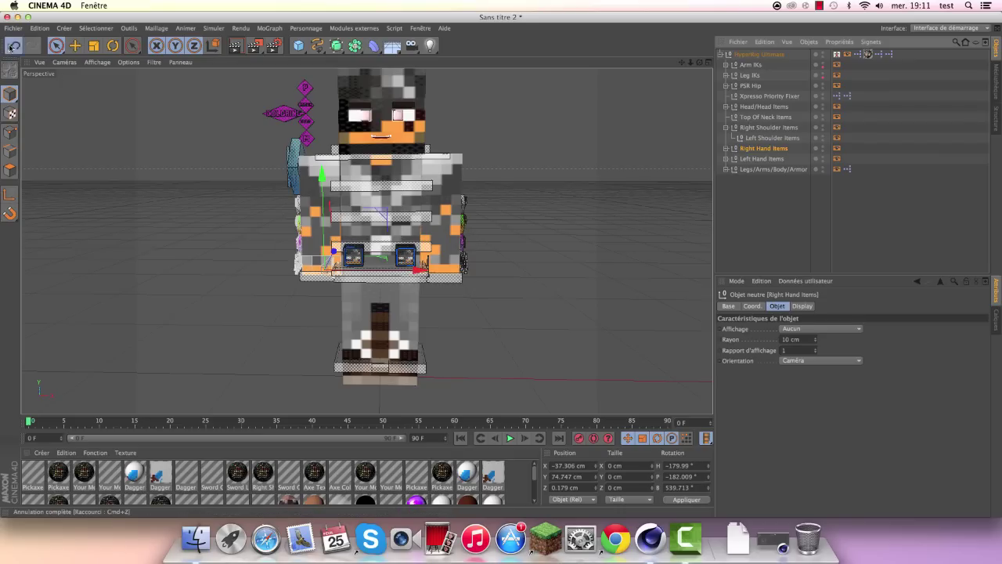
{"action": "left_click", "coordinate": [13, 45]}
{"action": "left_click", "coordinate": [13, 46]}
Step: Step through the rig's item groups, glance at the Layers manager, and reselect HyperRig Ultimate
{"action": "key", "text": "super+z"}
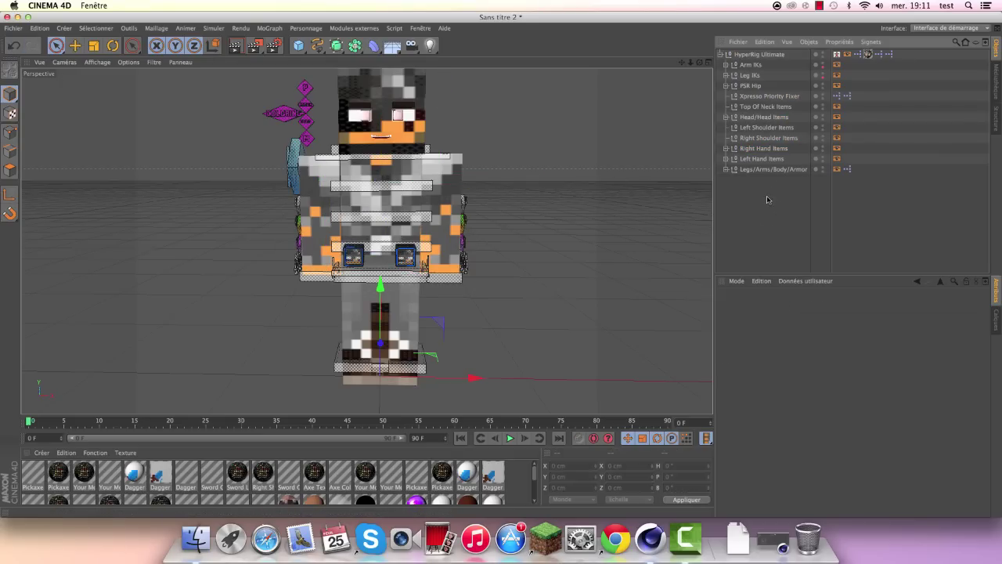
{"action": "key", "text": "super+z"}
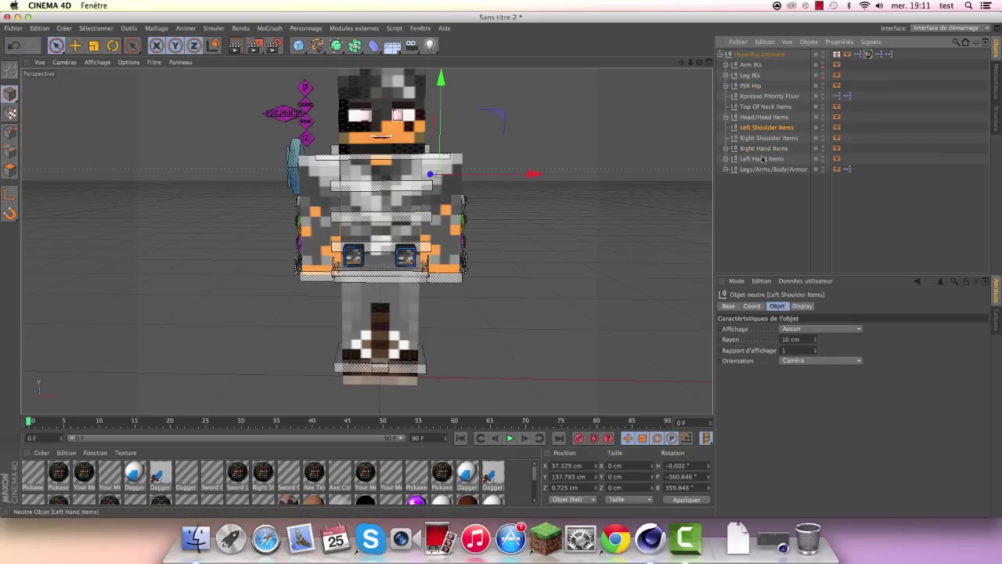
{"action": "left_click", "coordinate": [715, 138]}
{"action": "key", "text": "super+z"}
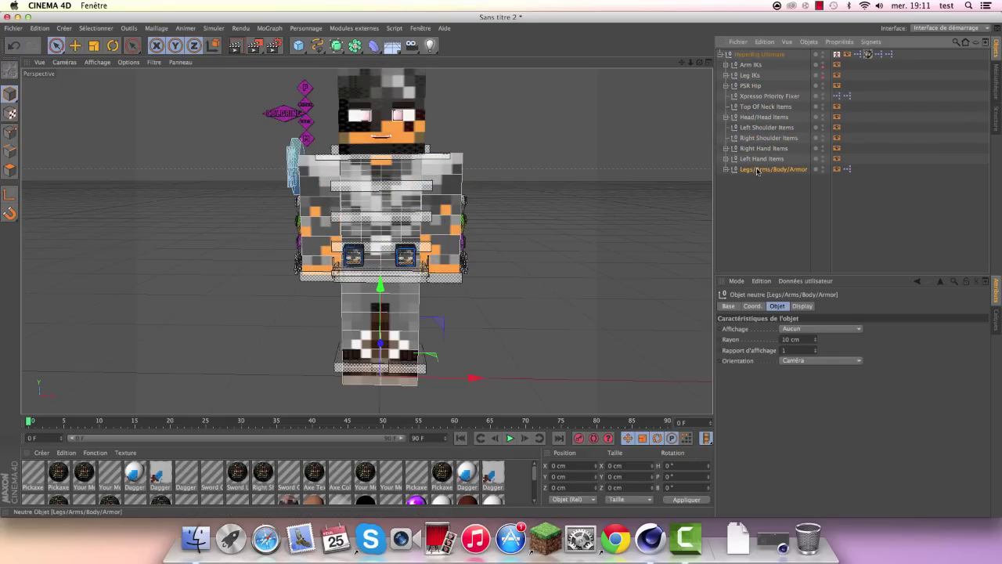
{"action": "key", "text": "super+z"}
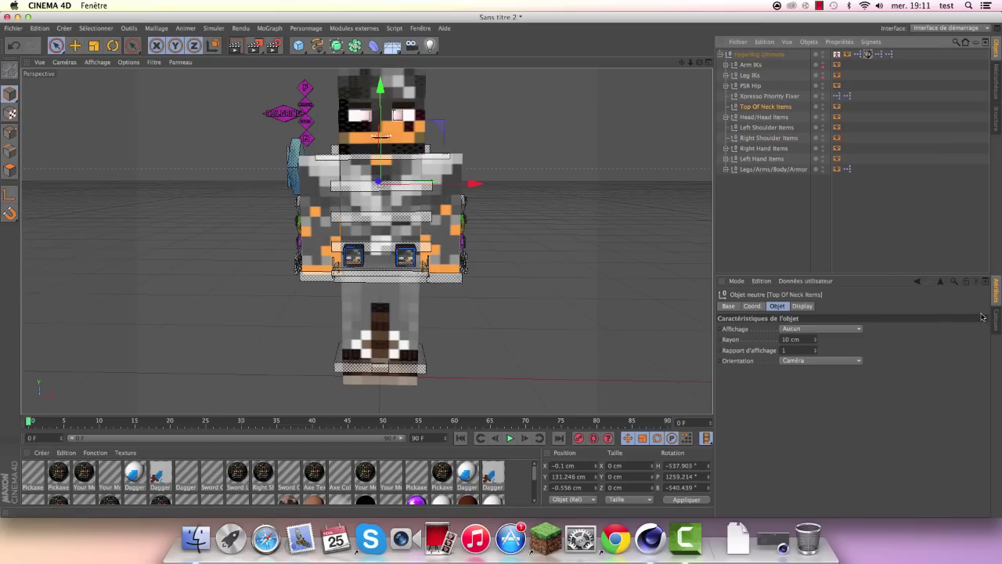
{"action": "left_click", "coordinate": [997, 320]}
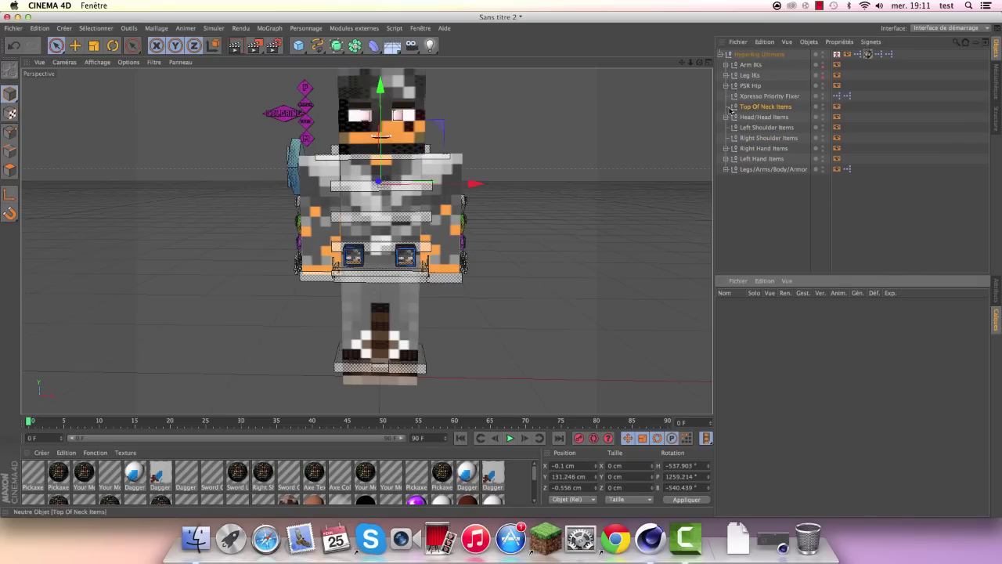
{"action": "left_click", "coordinate": [997, 293]}
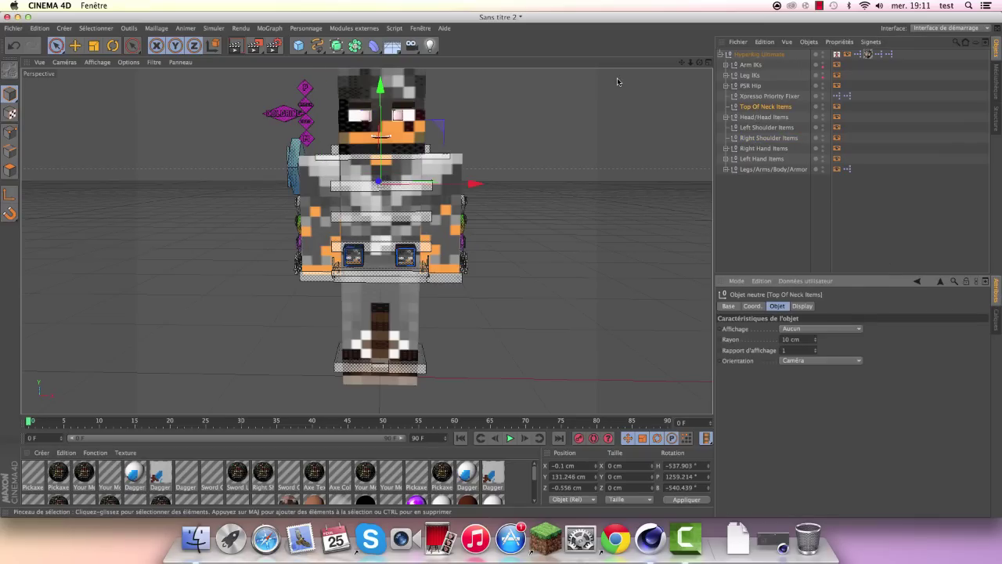
{"action": "left_click", "coordinate": [757, 55]}
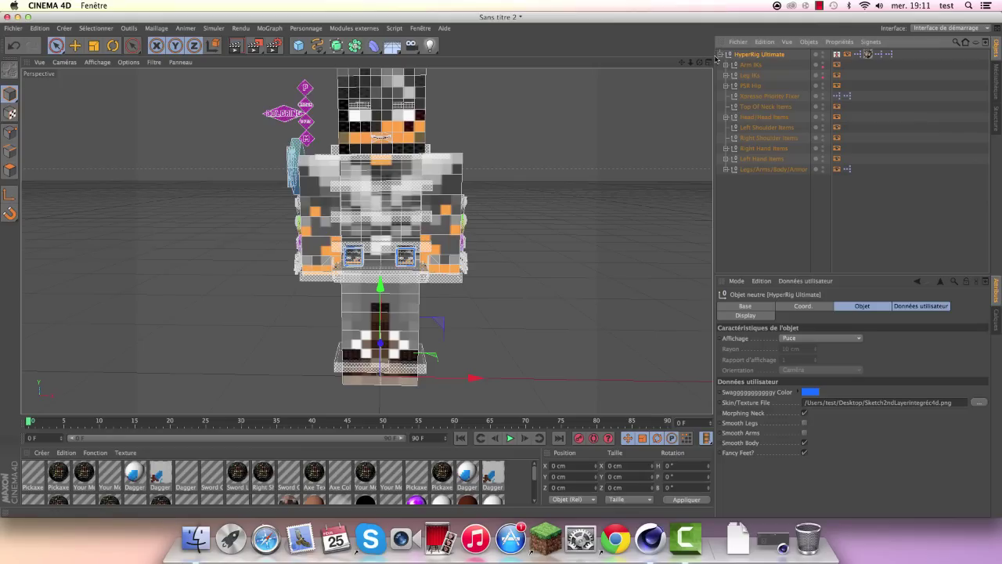
Step: Zoom to the legs, raise the Left Foot IK, and tick Fancy Feet? on the rig
{"action": "left_click", "coordinate": [722, 55]}
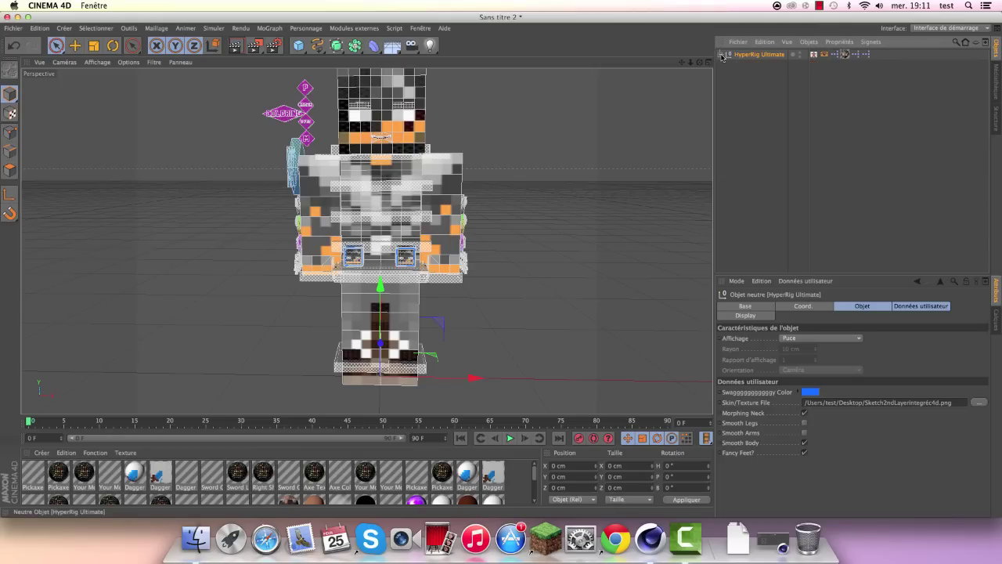
{"action": "middle_click_drag", "start_coordinate": [382, 148], "coordinate": [351, 176], "text": "alt"}
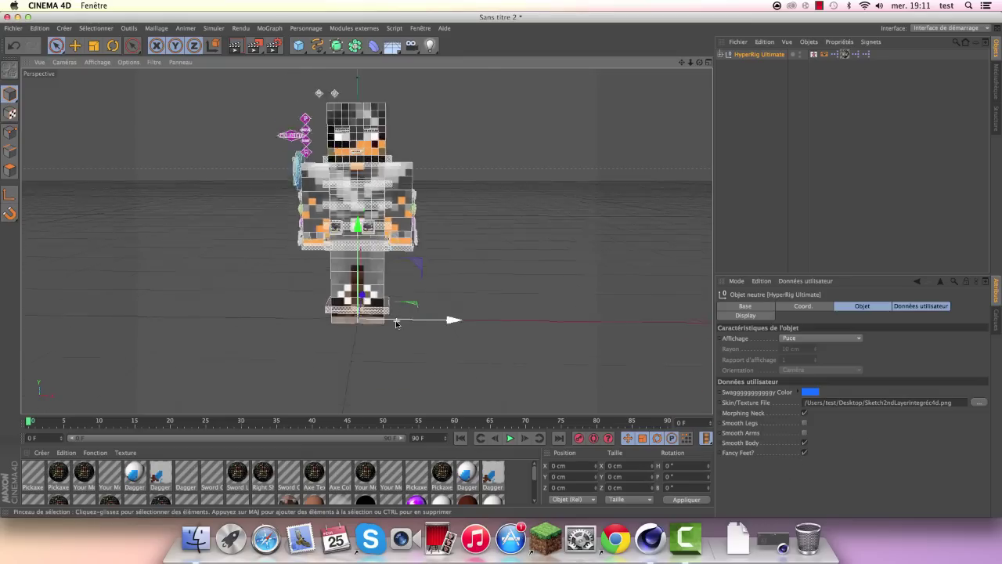
{"action": "mouse_move", "coordinate": [691, 62]}
{"action": "left_mouse_down"}
{"action": "mouse_move", "coordinate": [704, 63]}
{"action": "mouse_move", "coordinate": [365, 239]}
{"action": "mouse_move", "coordinate": [407, 142]}
{"action": "left_mouse_up"}
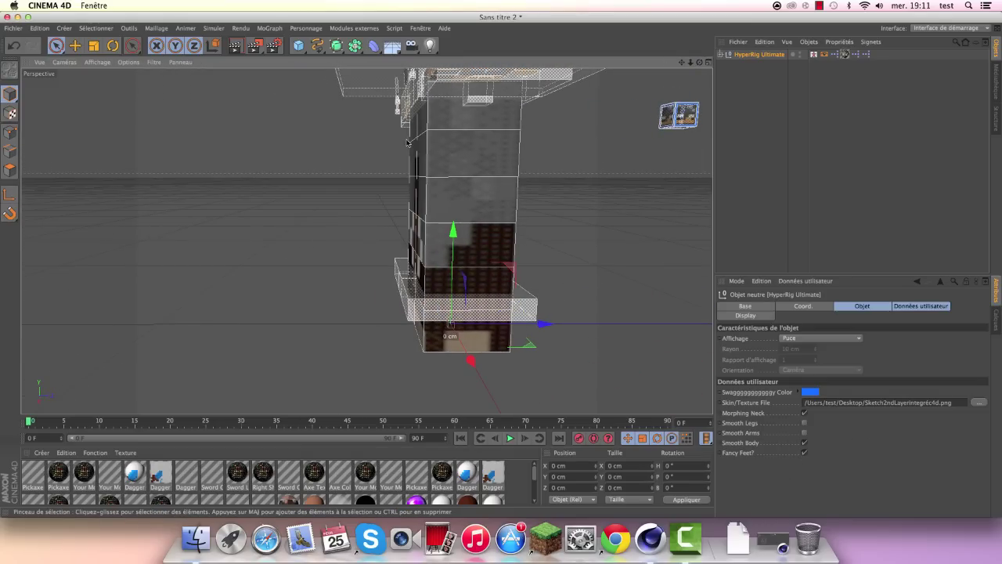
{"action": "left_click", "coordinate": [530, 307]}
{"action": "left_click_drag", "start_coordinate": [548, 340], "coordinate": [405, 201], "text": "alt"}
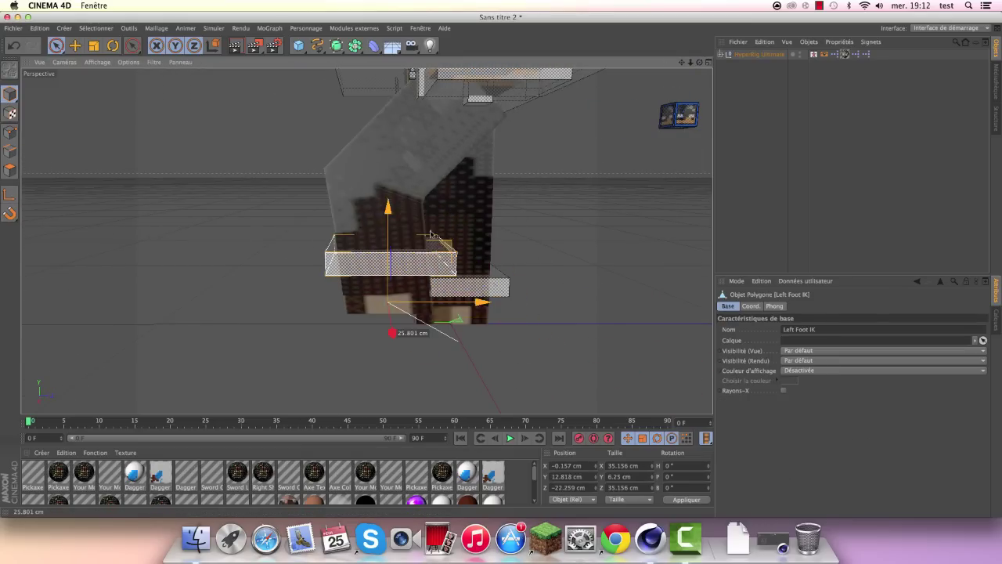
{"action": "left_click", "coordinate": [753, 54]}
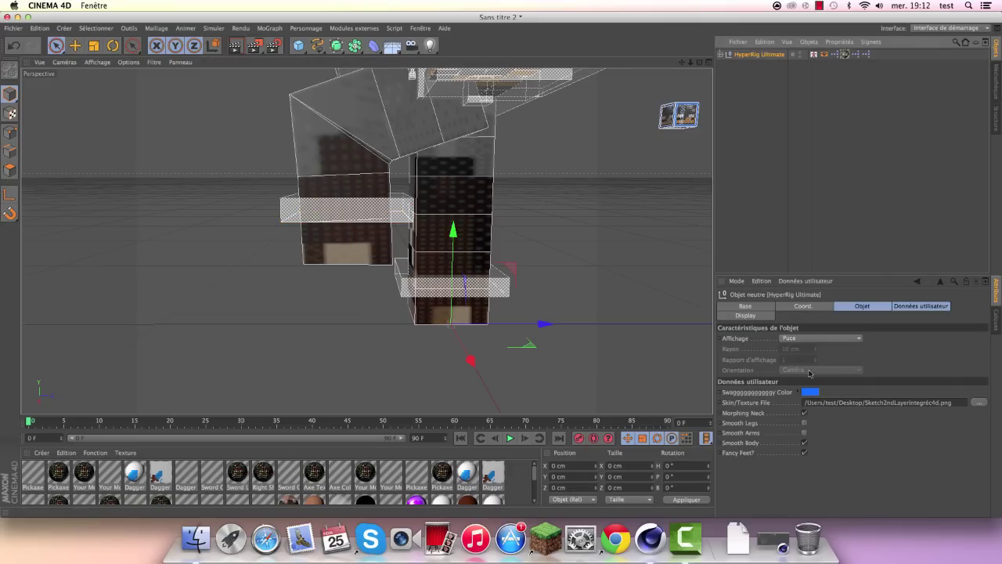
{"action": "left_click", "coordinate": [804, 453]}
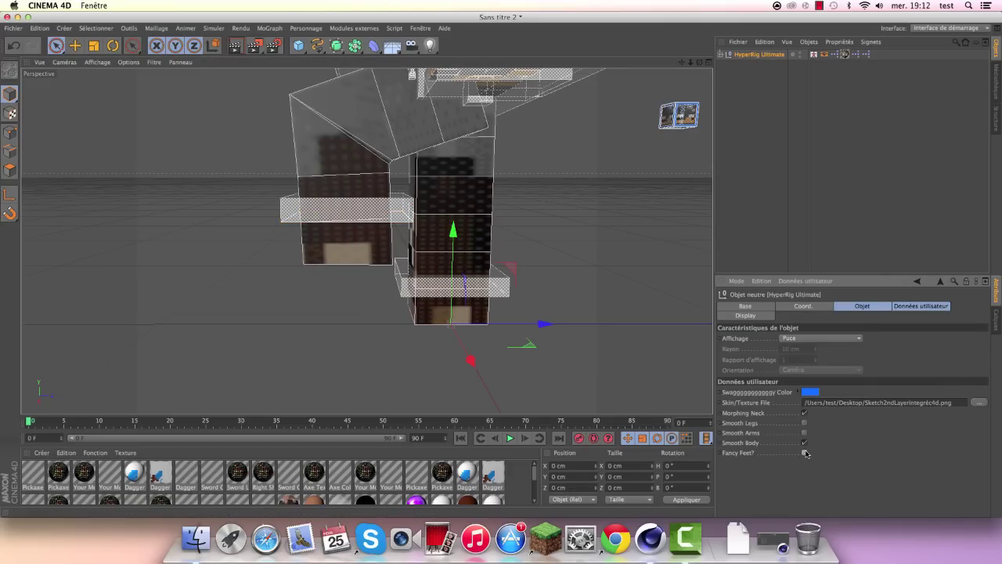
Step: Undo both changes, then lift the left foot up and forward and re-enable Fancy Feet?
{"action": "left_click", "coordinate": [12, 46]}
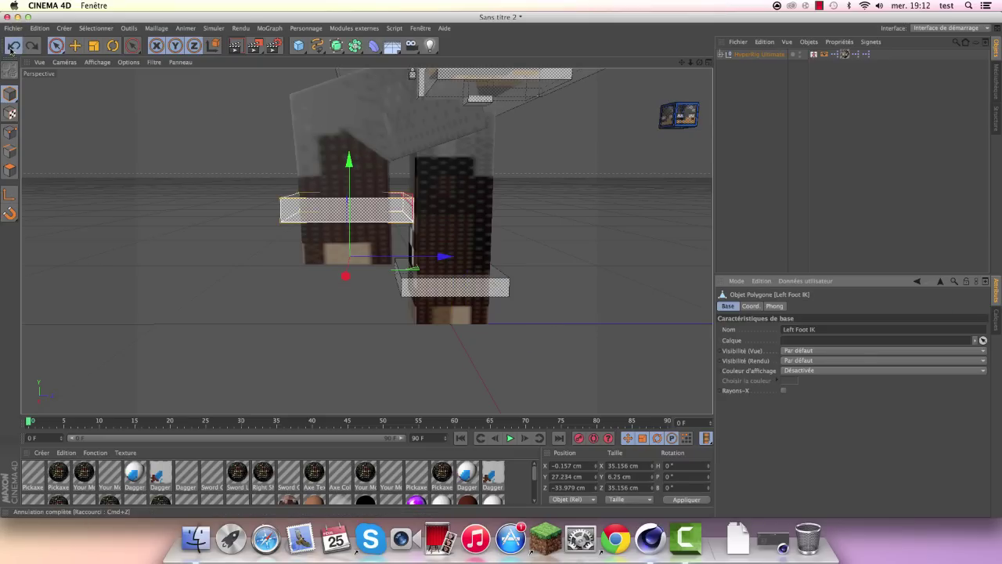
{"action": "left_click", "coordinate": [12, 47]}
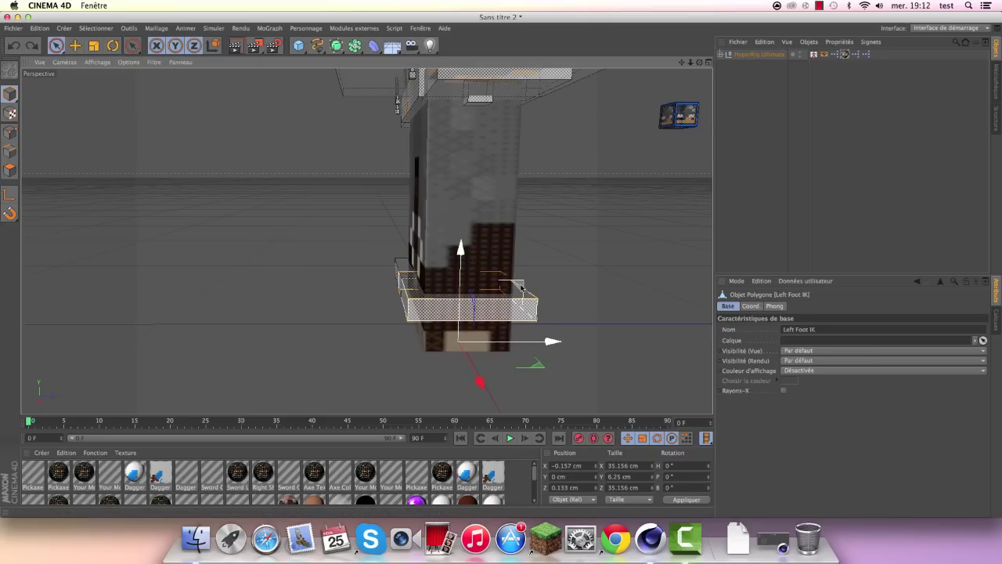
{"action": "left_click_drag", "start_coordinate": [549, 341], "coordinate": [446, 298]}
{"action": "left_click", "coordinate": [750, 54]}
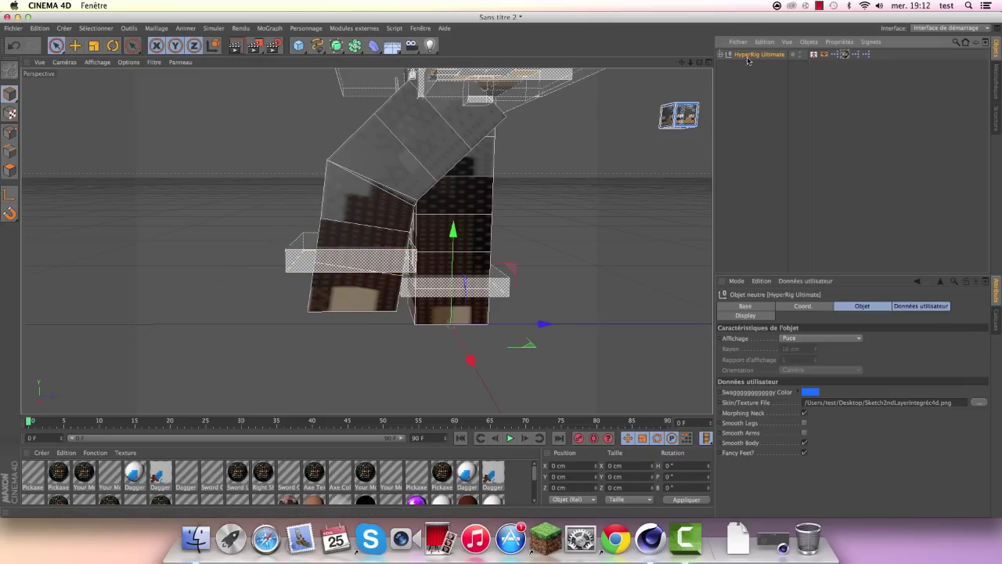
{"action": "left_click", "coordinate": [804, 453]}
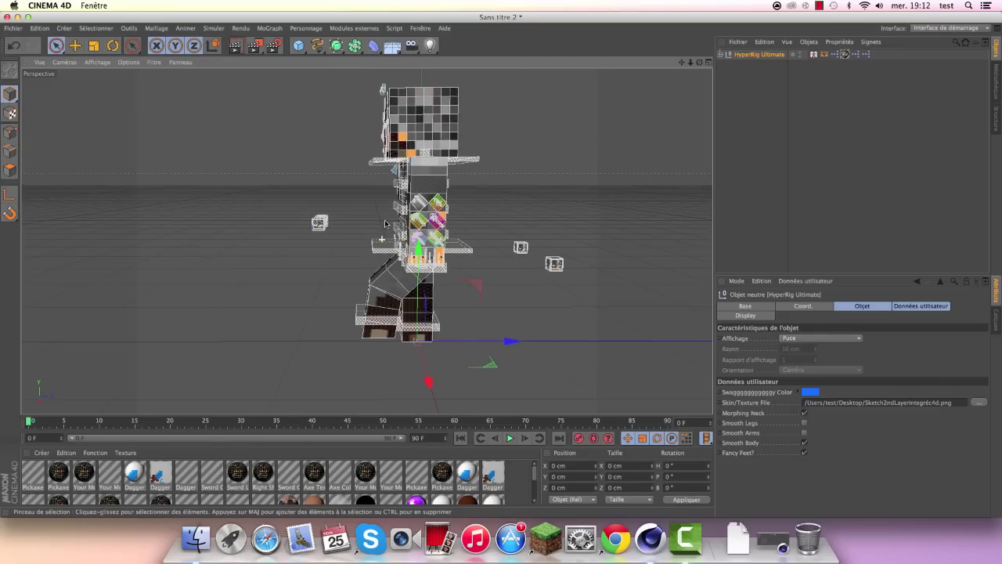
Step: Enable Smooth Legs in the HyperRig user data and render the legs from two angles
{"action": "scroll", "coordinate": [385, 226], "scroll_direction": "up", "scroll_amount": 3}
{"action": "scroll", "coordinate": [388, 235], "scroll_direction": "up", "scroll_amount": 3}
{"action": "scroll", "coordinate": [391, 246], "scroll_direction": "up", "scroll_amount": 3}
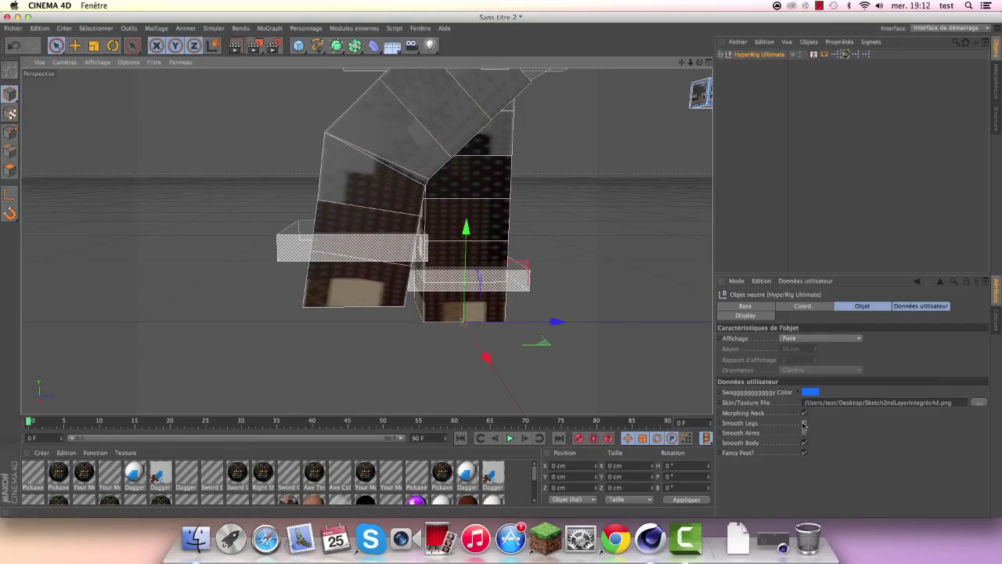
{"action": "left_click", "coordinate": [804, 423]}
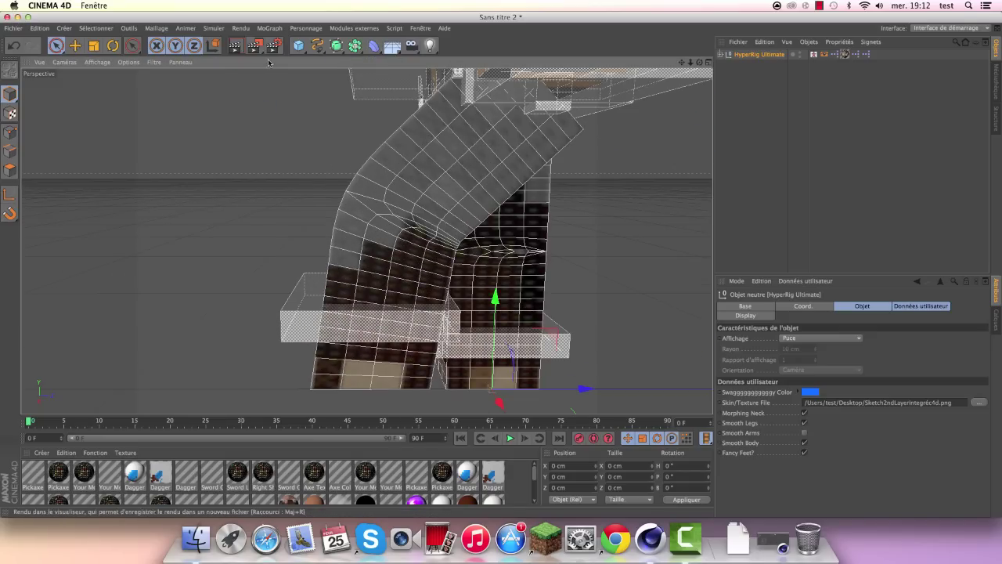
{"action": "left_click", "coordinate": [235, 45]}
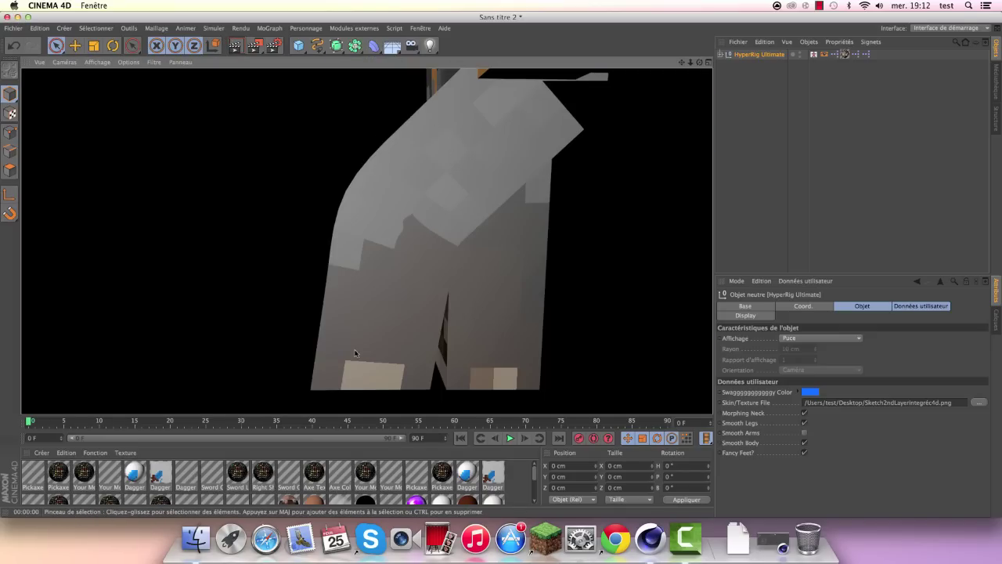
{"action": "left_click_drag", "start_coordinate": [699, 62], "coordinate": [689, 74]}
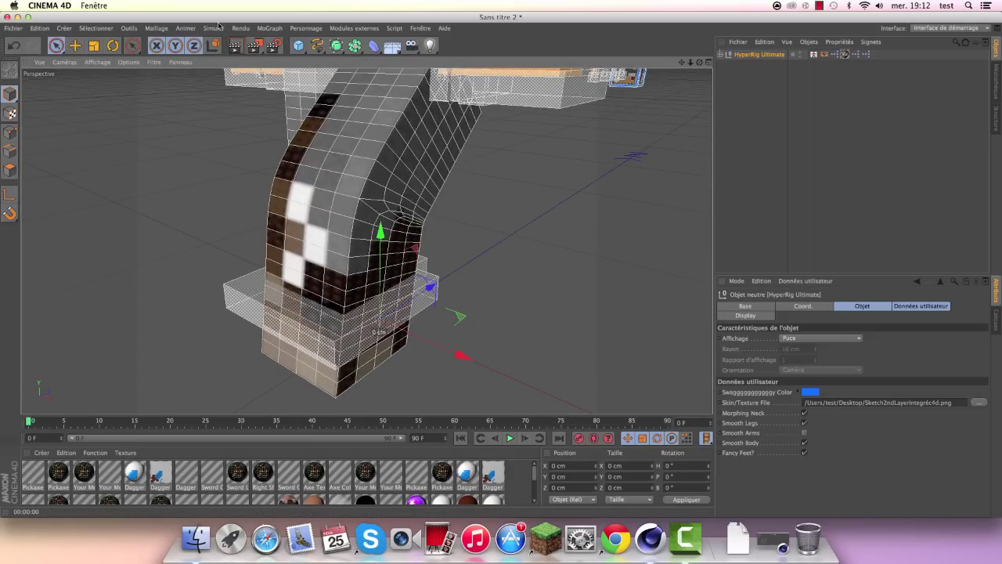
{"action": "left_click", "coordinate": [234, 45]}
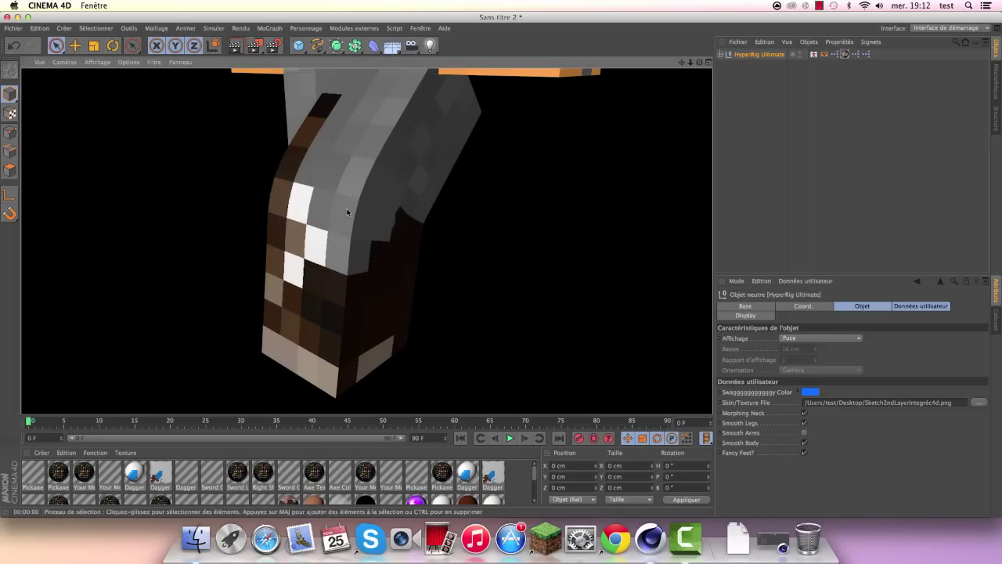
Step: Turn off Smooth Arms and Smooth Legs and render the unsmoothed limbs for comparison
{"action": "left_click", "coordinate": [804, 431]}
{"action": "left_click", "coordinate": [805, 424]}
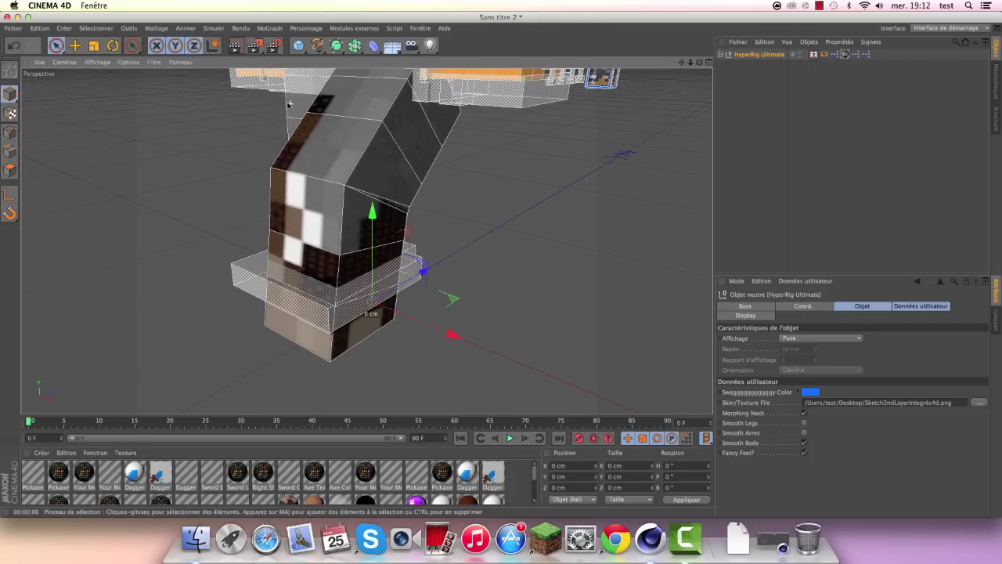
{"action": "key", "text": "super+r"}
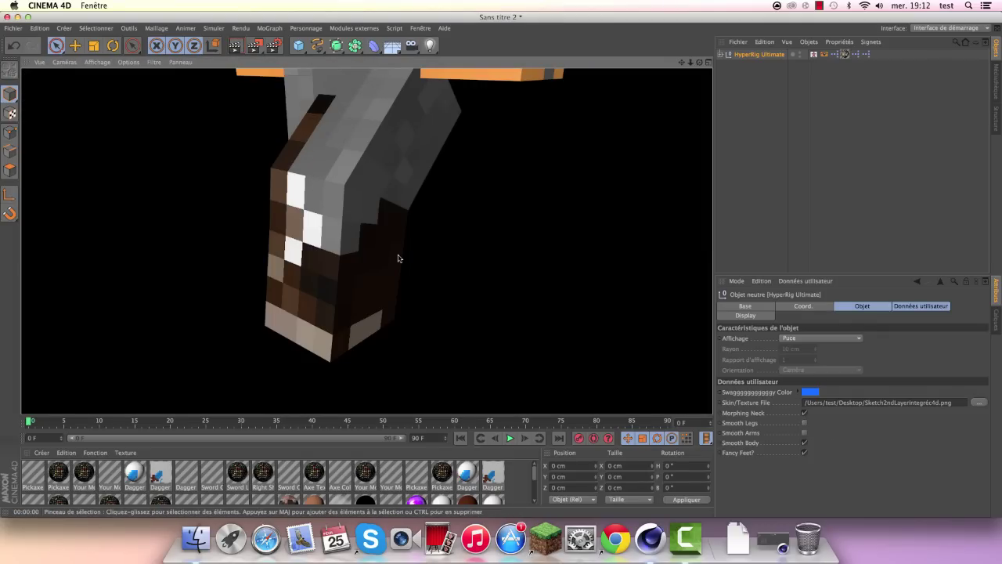
Step: Undo four times to revert the rig to its earlier state
{"action": "left_click", "coordinate": [13, 47]}
{"action": "left_click", "coordinate": [13, 47]}
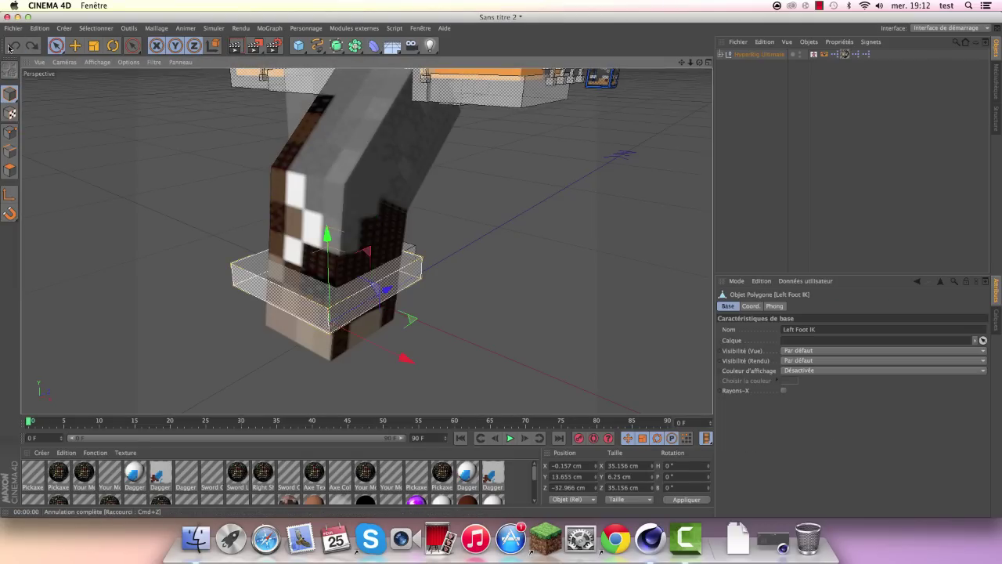
{"action": "left_click", "coordinate": [13, 47]}
{"action": "left_click", "coordinate": [12, 47]}
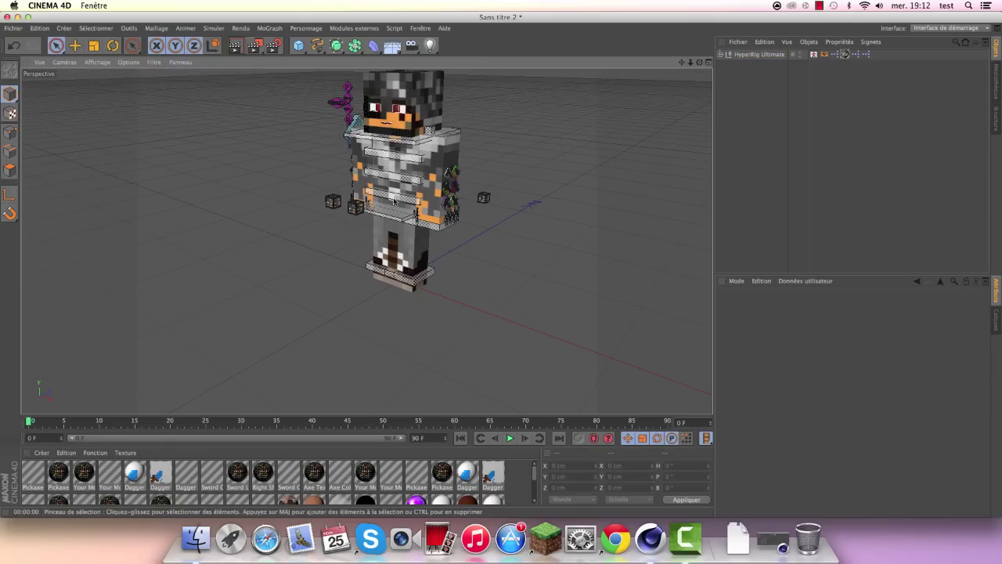
Step: Orbit to a front view, select the COLORING controller, and enlarge the Material Manager area
{"action": "left_click_drag", "start_coordinate": [699, 63], "coordinate": [699, 68]}
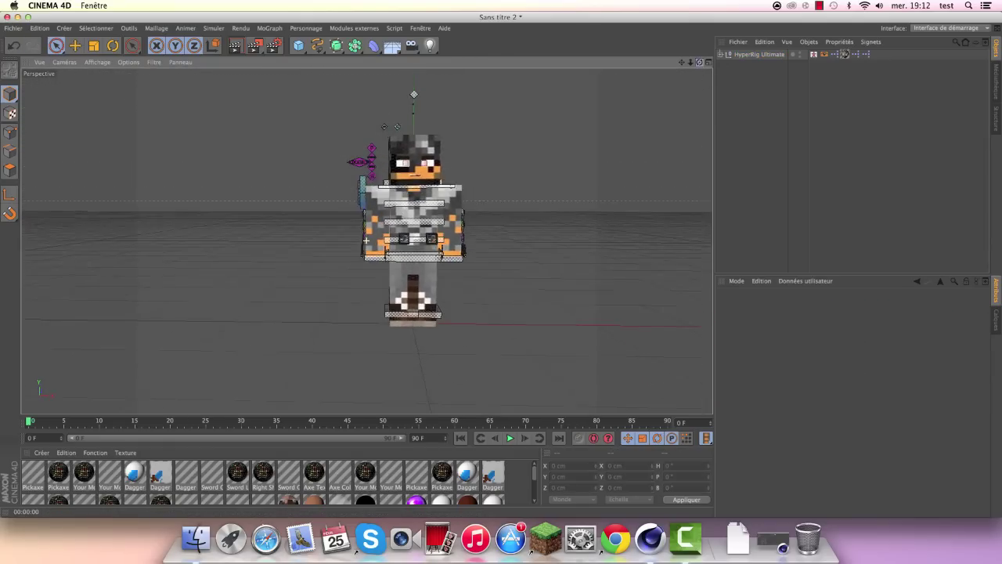
{"action": "scroll", "coordinate": [395, 139], "scroll_direction": "up", "scroll_amount": 5}
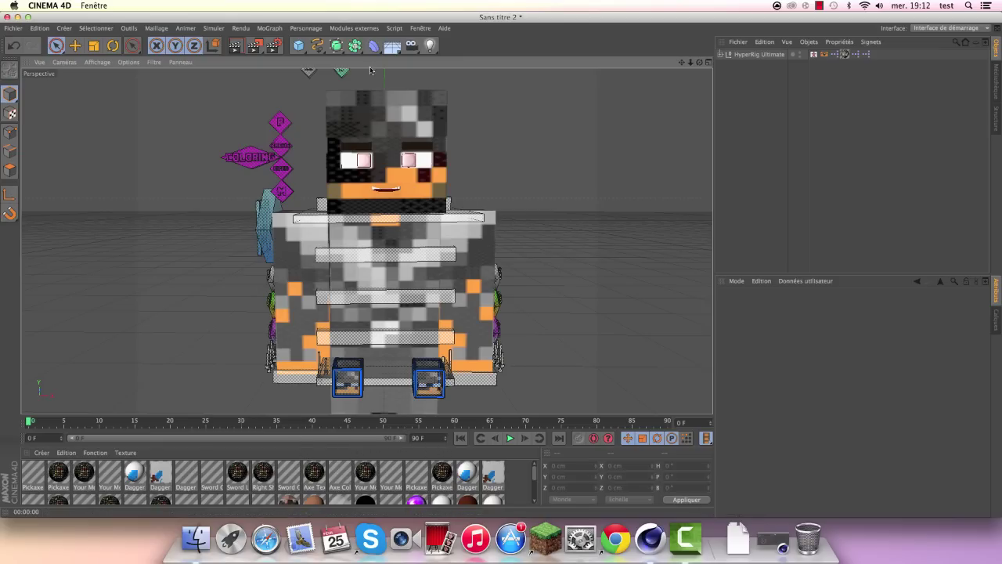
{"action": "scroll", "coordinate": [297, 139], "scroll_direction": "down", "scroll_amount": 5}
{"action": "scroll", "coordinate": [297, 138], "scroll_direction": "up", "scroll_amount": 5}
{"action": "left_click", "coordinate": [266, 142]}
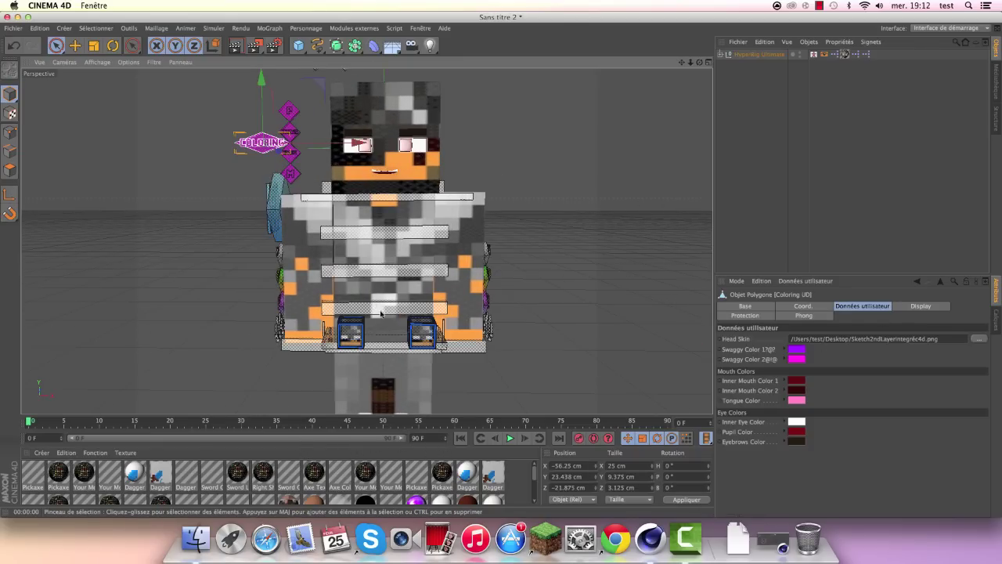
{"action": "left_click_drag", "start_coordinate": [432, 444], "coordinate": [360, 335]}
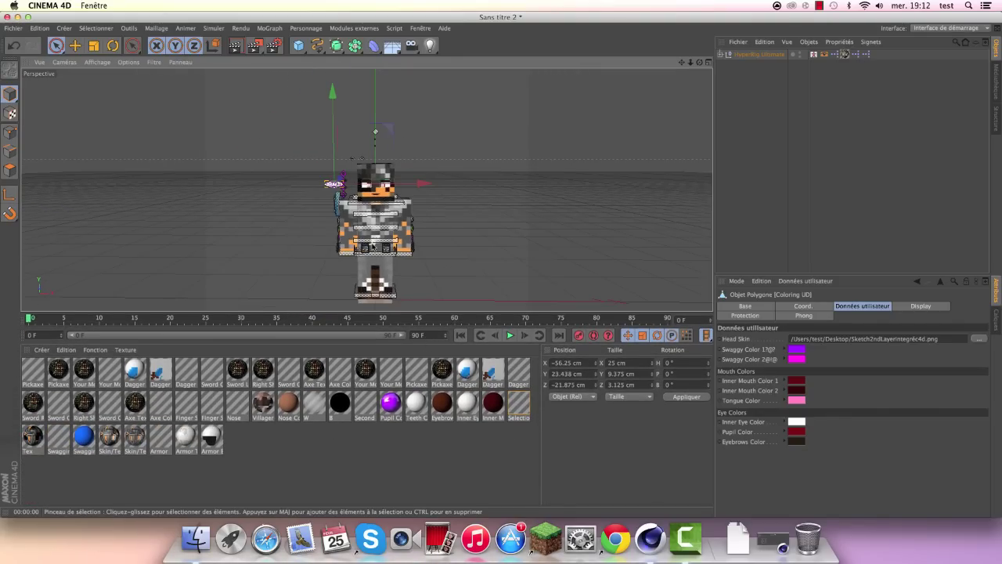
Step: Clear the selection and pick the Skin/Texture materials in the Material Manager
{"action": "left_click", "coordinate": [305, 452]}
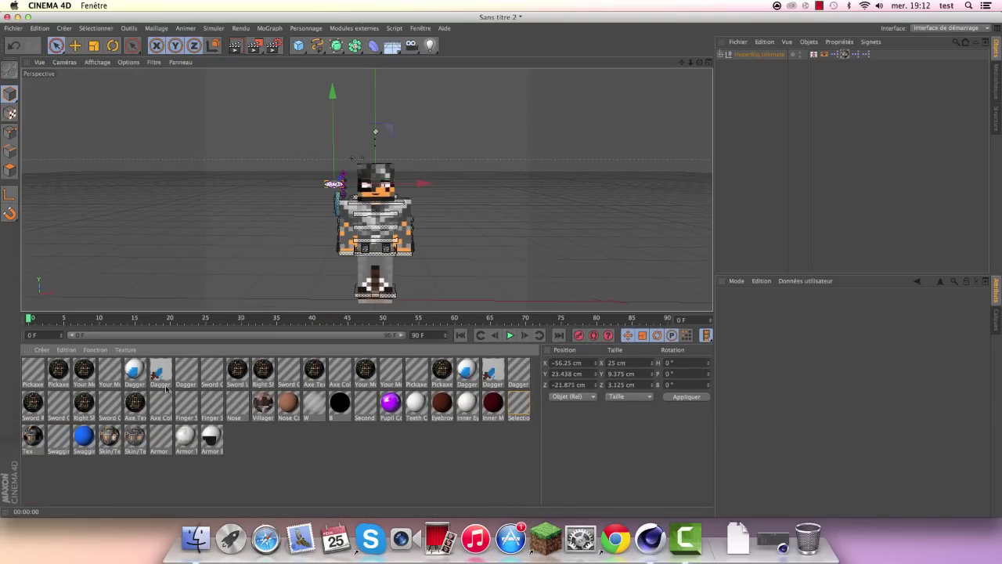
{"action": "left_click_drag", "start_coordinate": [488, 466], "coordinate": [224, 440]}
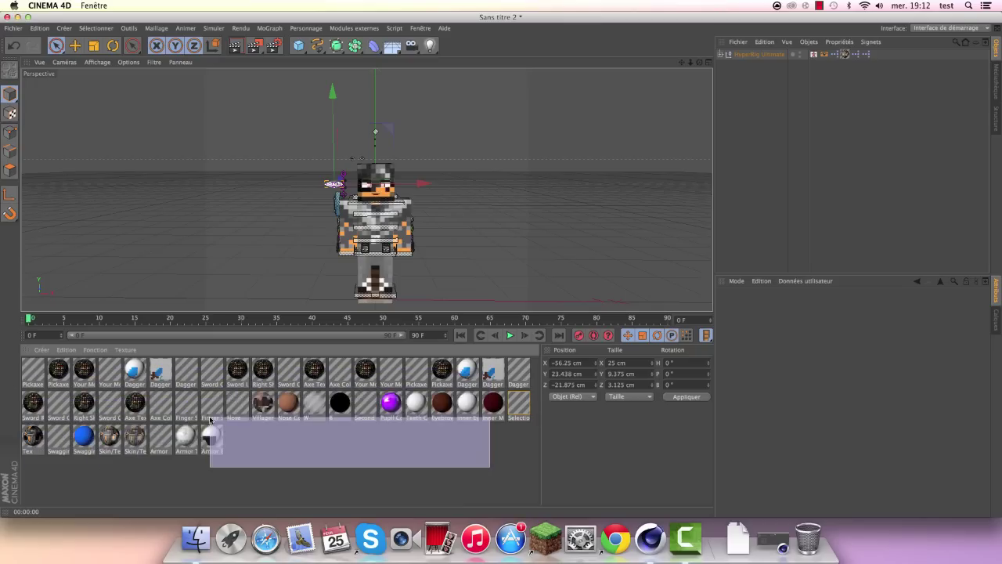
{"action": "left_click", "coordinate": [359, 454]}
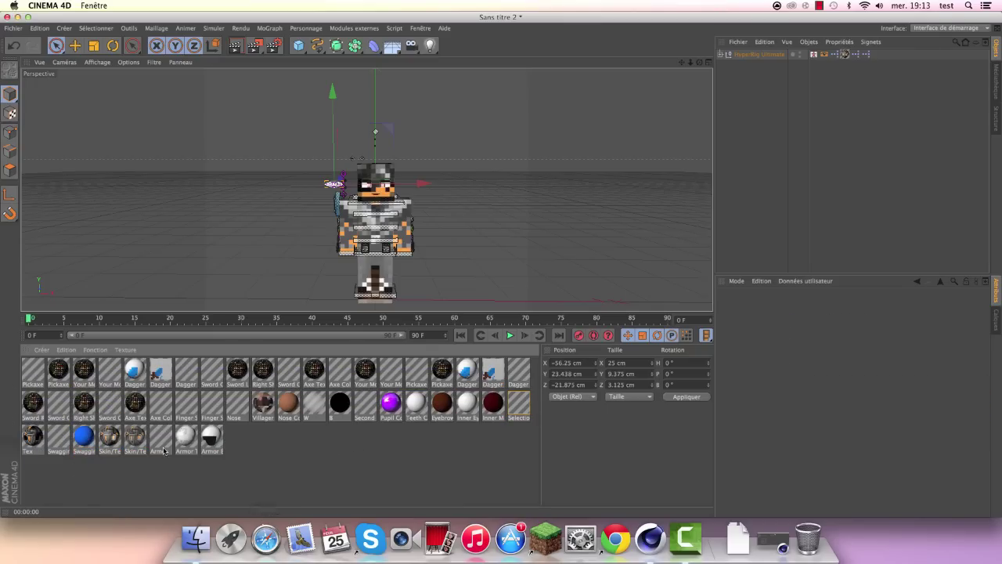
{"action": "left_click", "coordinate": [132, 436]}
{"action": "left_click", "coordinate": [112, 441]}
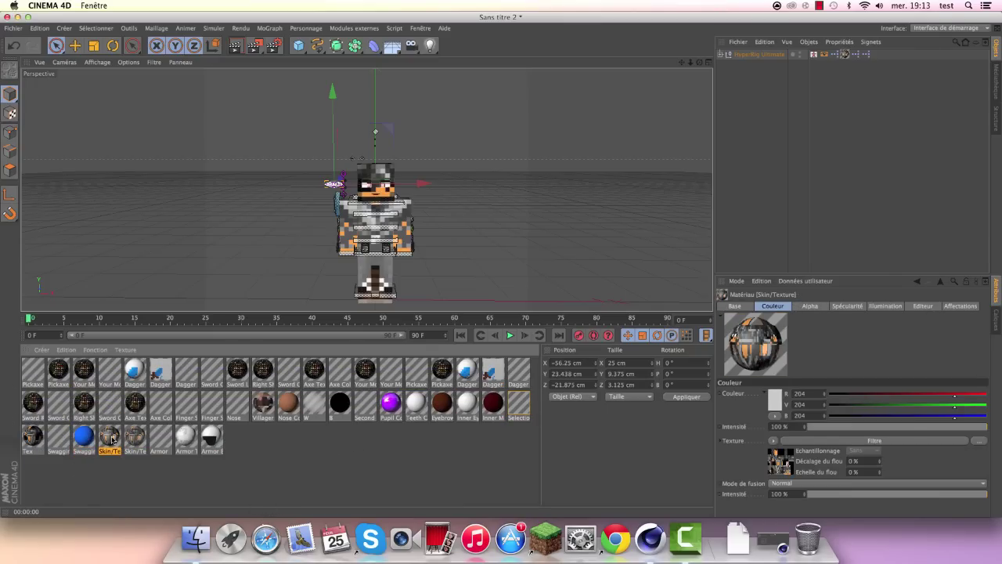
Step: Open the Skin/Texture material in the Material Editor and move it beside the character
{"action": "double_click", "coordinate": [115, 435]}
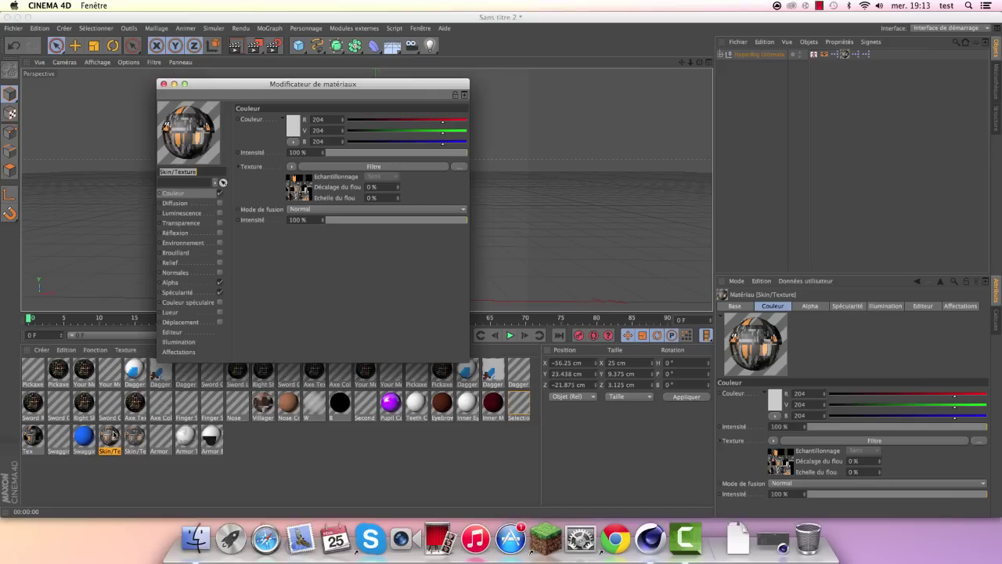
{"action": "left_click_drag", "start_coordinate": [313, 84], "coordinate": [709, 86]}
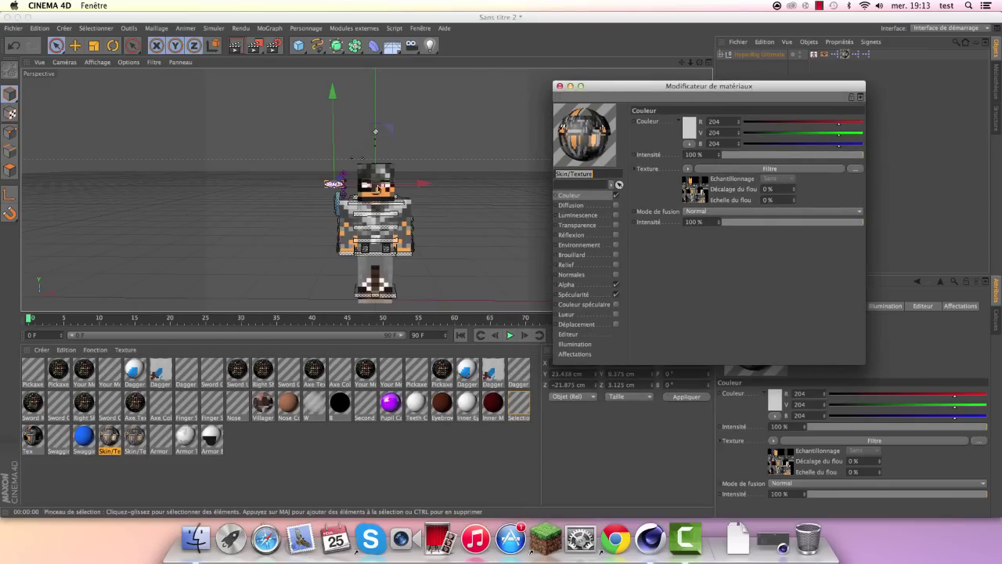
{"action": "scroll", "coordinate": [354, 174], "scroll_direction": "up", "scroll_amount": 5}
{"action": "left_click", "coordinate": [487, 98]}
{"action": "scroll", "coordinate": [400, 156], "scroll_direction": "down", "scroll_amount": 3}
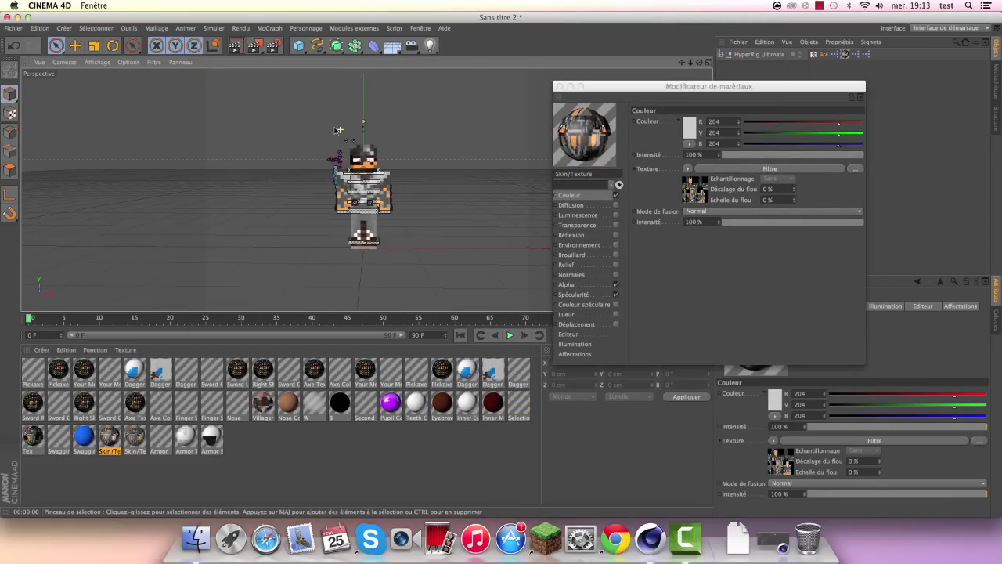
{"action": "scroll", "coordinate": [400, 155], "scroll_direction": "up", "scroll_amount": 4}
Step: Close the Material Editor, enlarge the viewport, and render the armoured character with Ctrl+R
{"action": "left_click", "coordinate": [558, 86]}
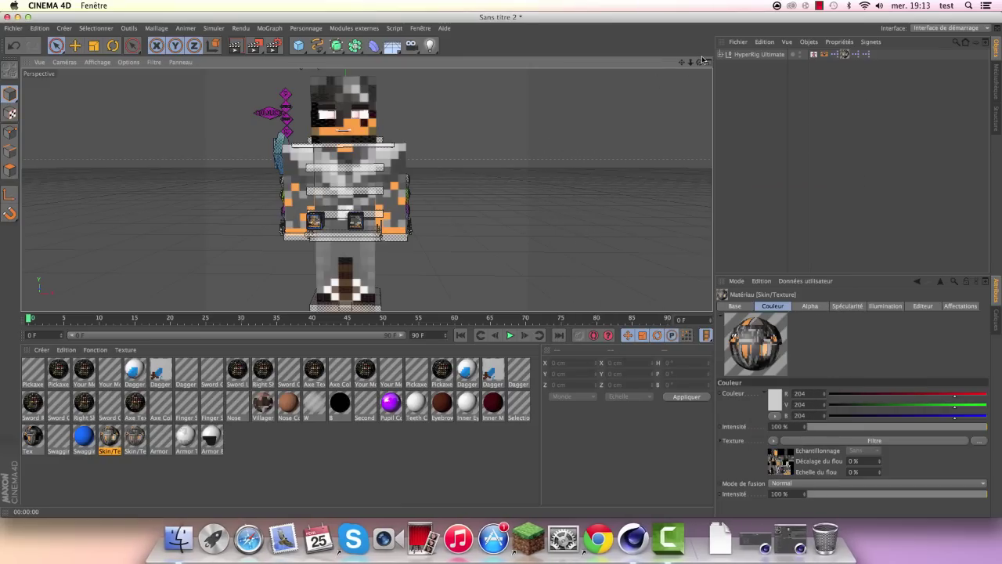
{"action": "key", "text": "ctrl+r"}
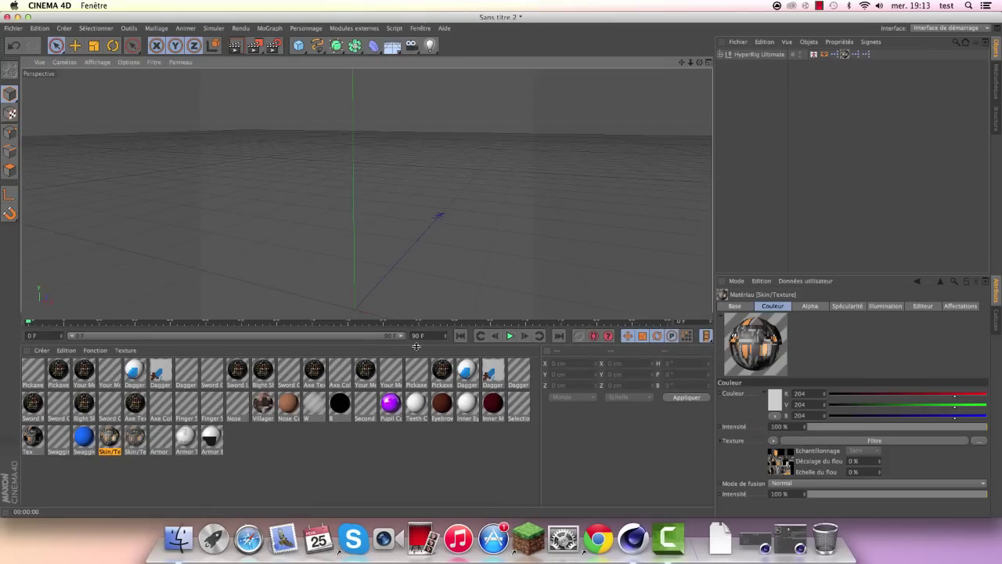
{"action": "left_click_drag", "start_coordinate": [416, 344], "coordinate": [416, 425]}
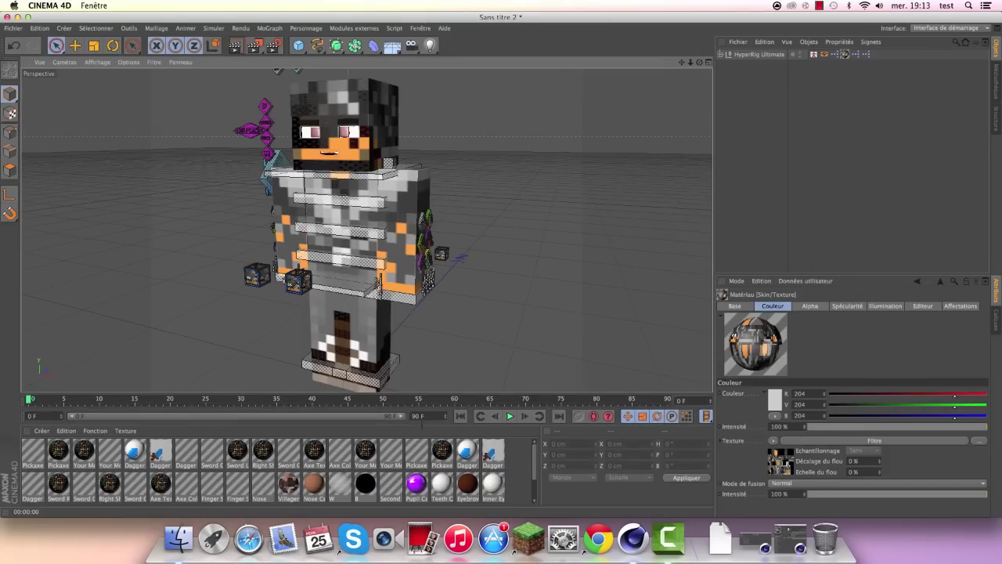
{"action": "left_click", "coordinate": [235, 44]}
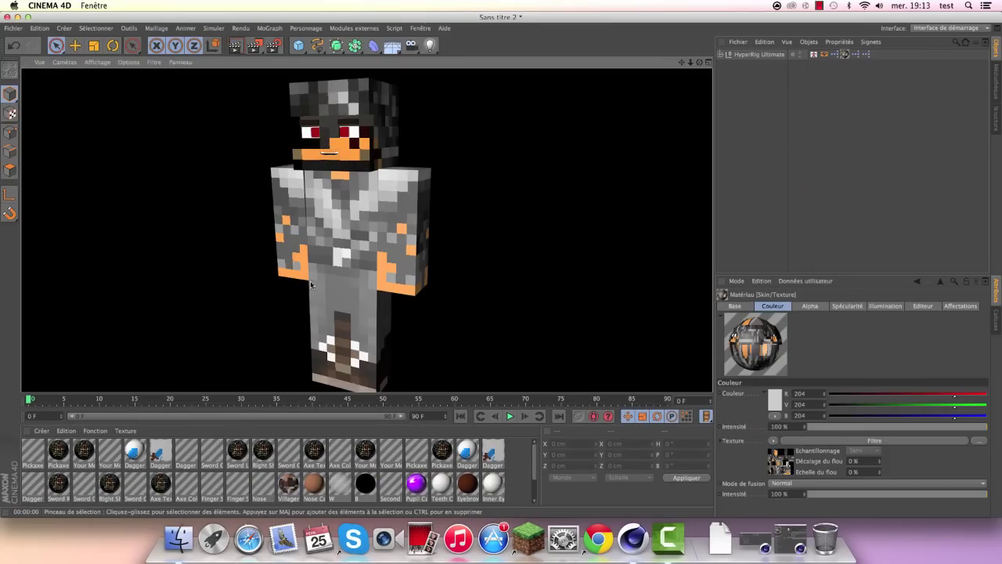
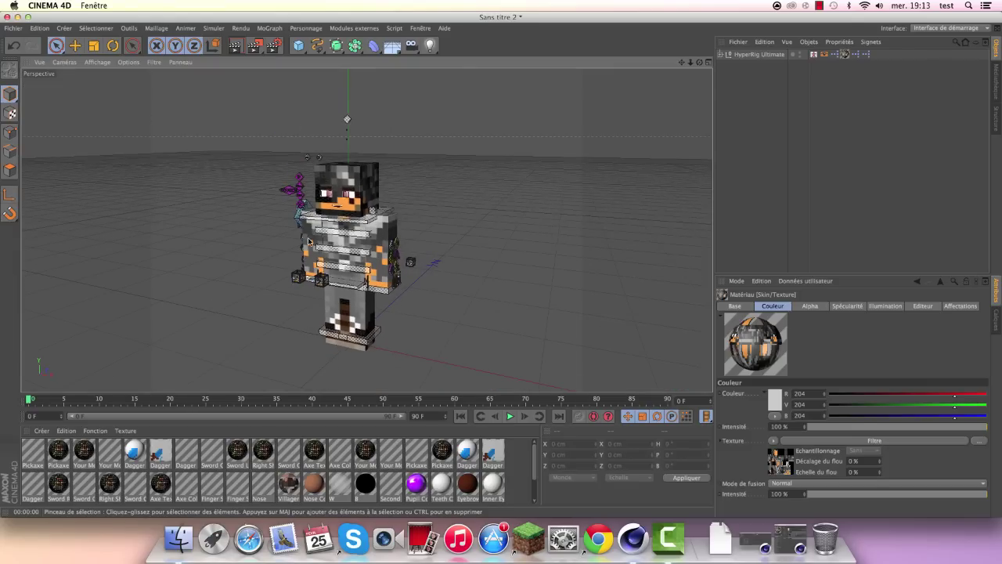
Step: Disable Spécularité on the Skin/Texture material in the Material Editor
{"action": "scroll", "coordinate": [357, 306], "scroll_direction": "up", "scroll_amount": 5}
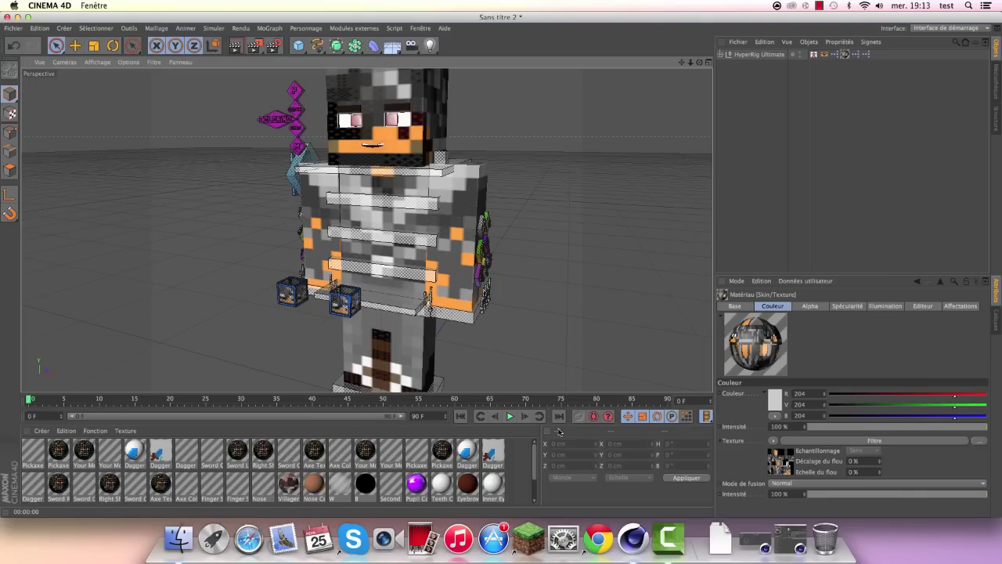
{"action": "scroll", "coordinate": [244, 465], "scroll_direction": "down", "scroll_amount": 2}
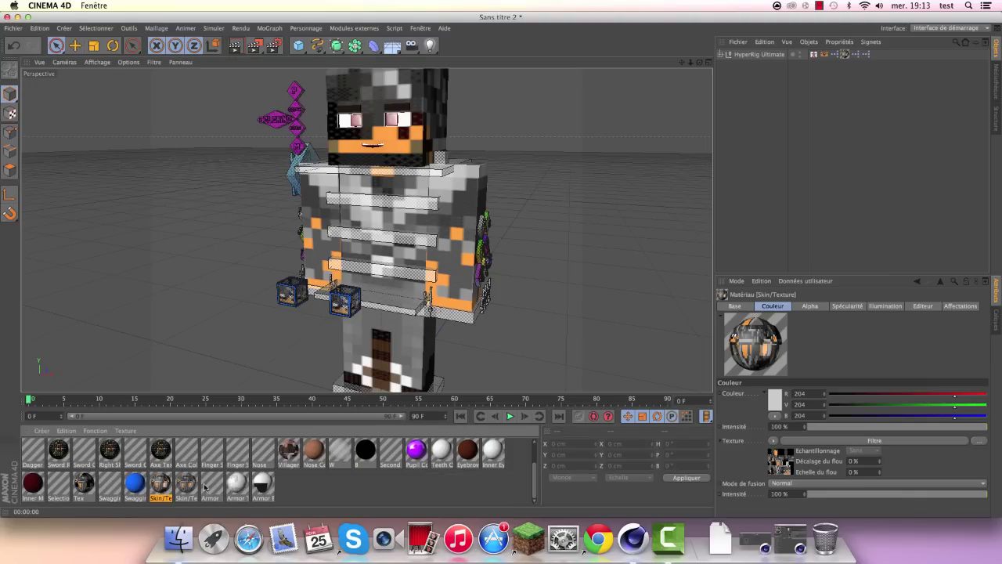
{"action": "double_click", "coordinate": [157, 487]}
{"action": "left_click_drag", "start_coordinate": [655, 91], "coordinate": [608, 138]}
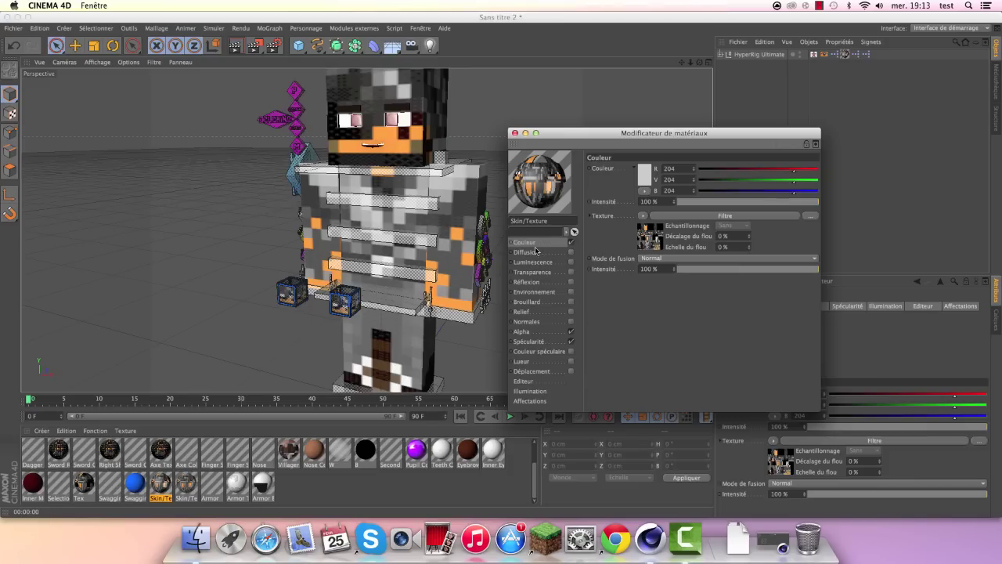
{"action": "left_click_drag", "start_coordinate": [536, 251], "coordinate": [528, 302]}
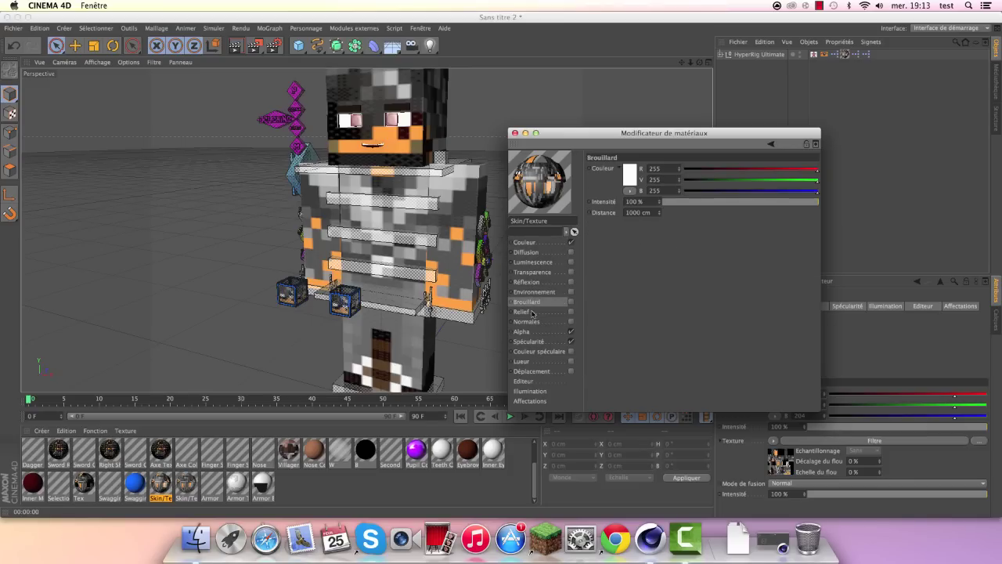
{"action": "left_click", "coordinate": [535, 252]}
{"action": "left_click", "coordinate": [524, 330]}
{"action": "left_click", "coordinate": [530, 348]}
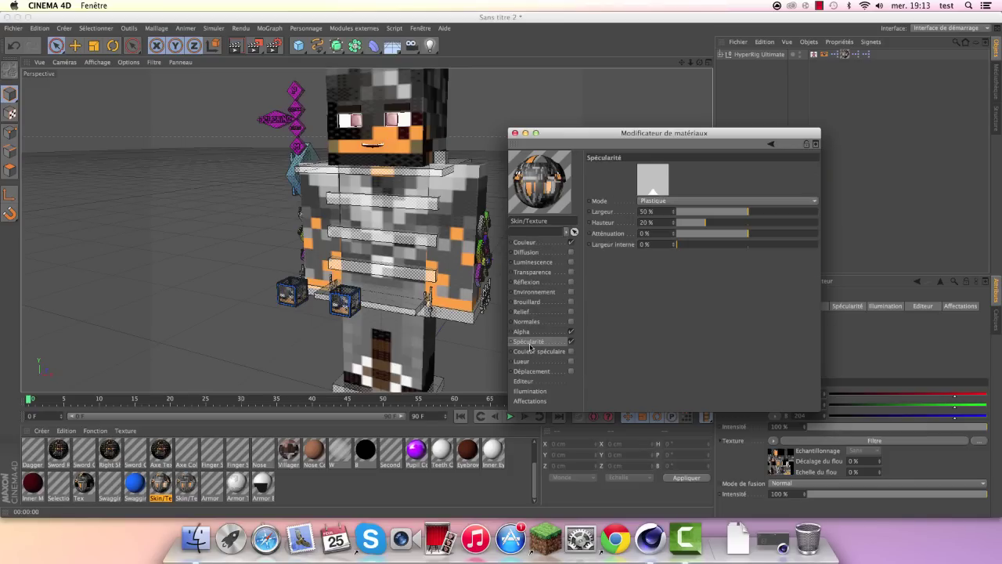
{"action": "left_click", "coordinate": [571, 342]}
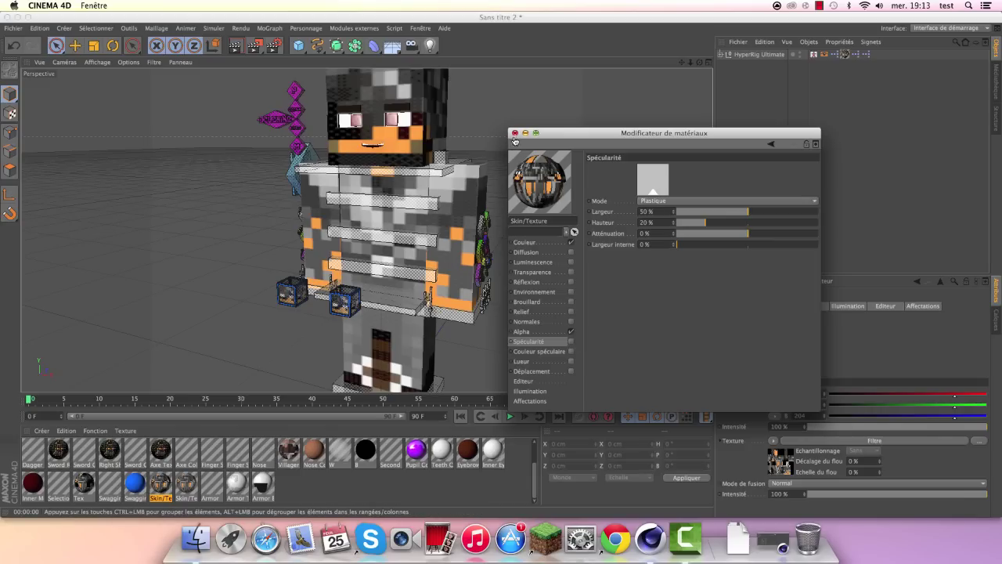
Step: Render a preview, close the material editor, and bring up the content browser's HyperRig rigs
{"action": "left_click", "coordinate": [243, 47]}
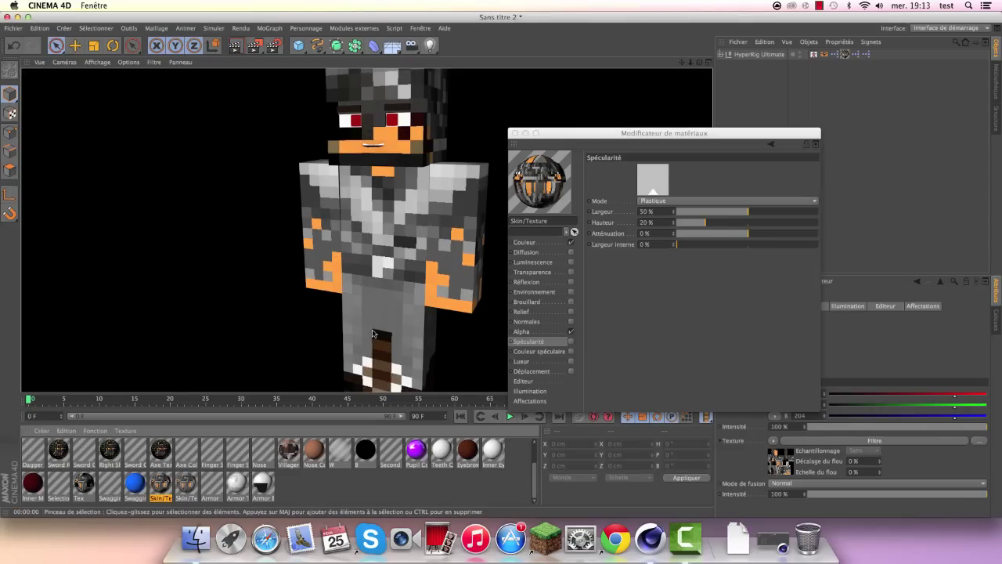
{"action": "left_click", "coordinate": [512, 133]}
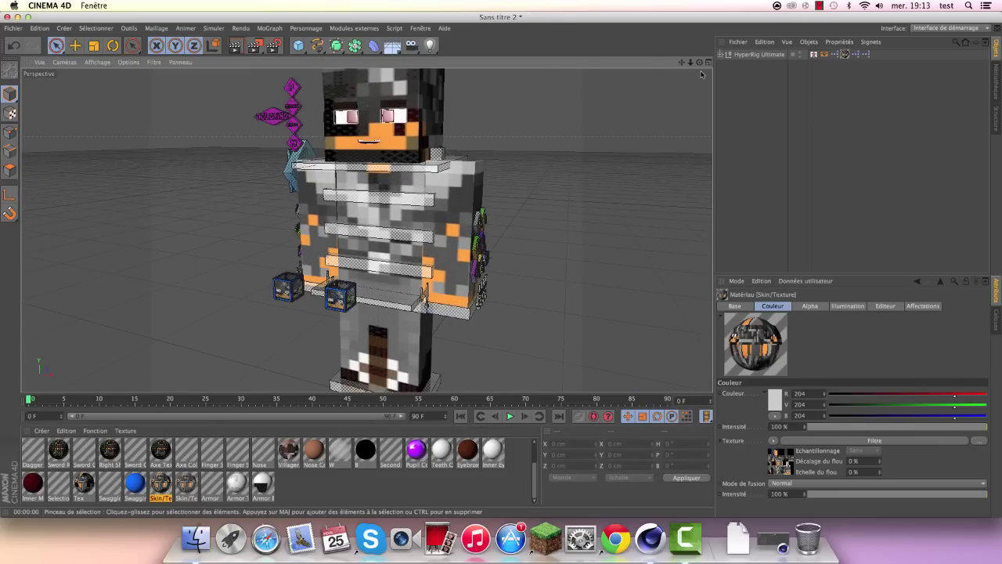
{"action": "left_click_drag", "start_coordinate": [699, 62], "coordinate": [674, 63]}
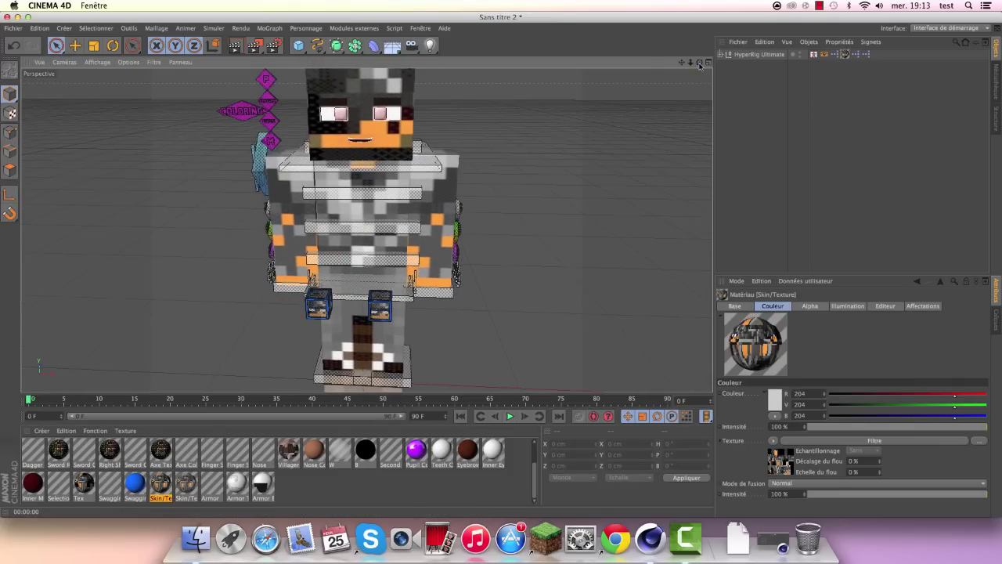
{"action": "scroll", "coordinate": [348, 131], "scroll_direction": "down", "scroll_amount": 3}
{"action": "scroll", "coordinate": [348, 132], "scroll_direction": "down", "scroll_amount": 2}
{"action": "scroll", "coordinate": [349, 132], "scroll_direction": "up", "scroll_amount": 2}
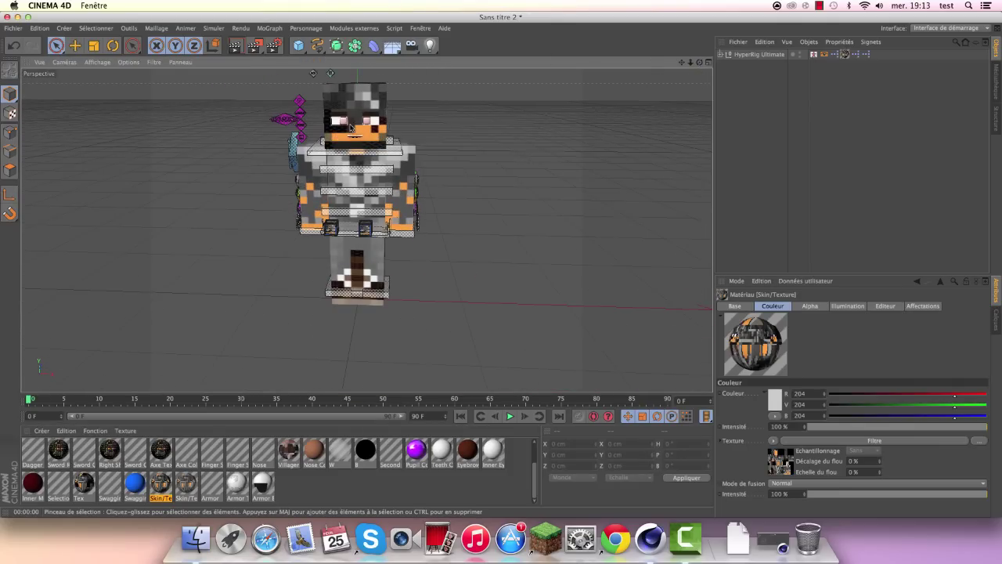
{"action": "scroll", "coordinate": [350, 129], "scroll_direction": "up", "scroll_amount": 2}
{"action": "left_click_drag", "start_coordinate": [697, 63], "coordinate": [686, 455]}
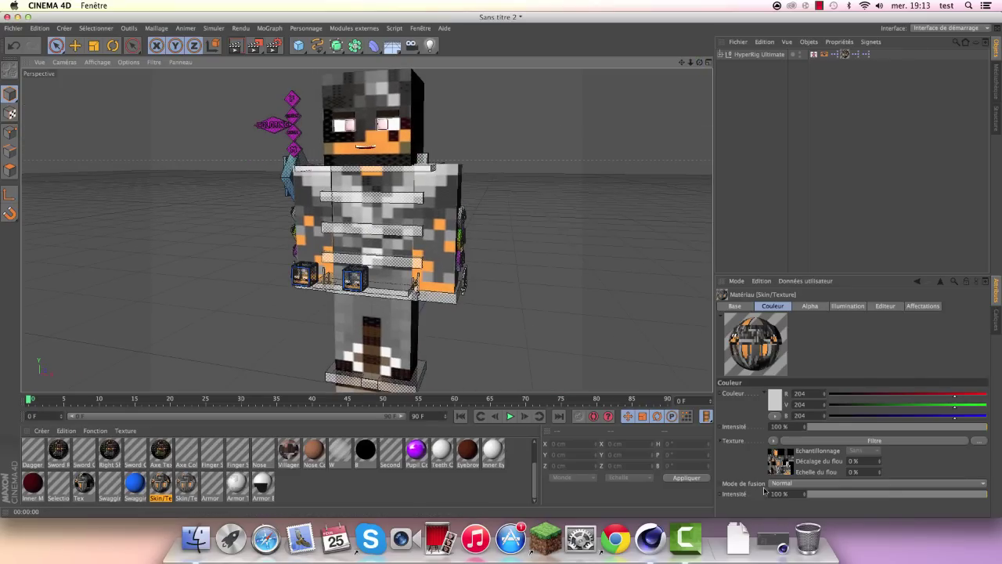
{"action": "left_click", "coordinate": [783, 541]}
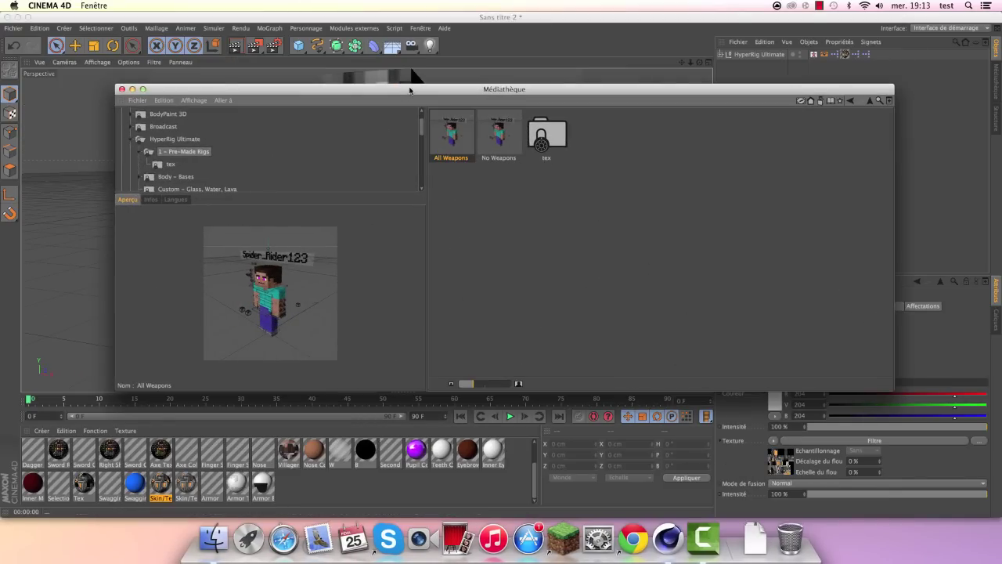
Step: Resize and position the content browser and preview the No Weapons pre-made rig
{"action": "key", "text": "F11"}
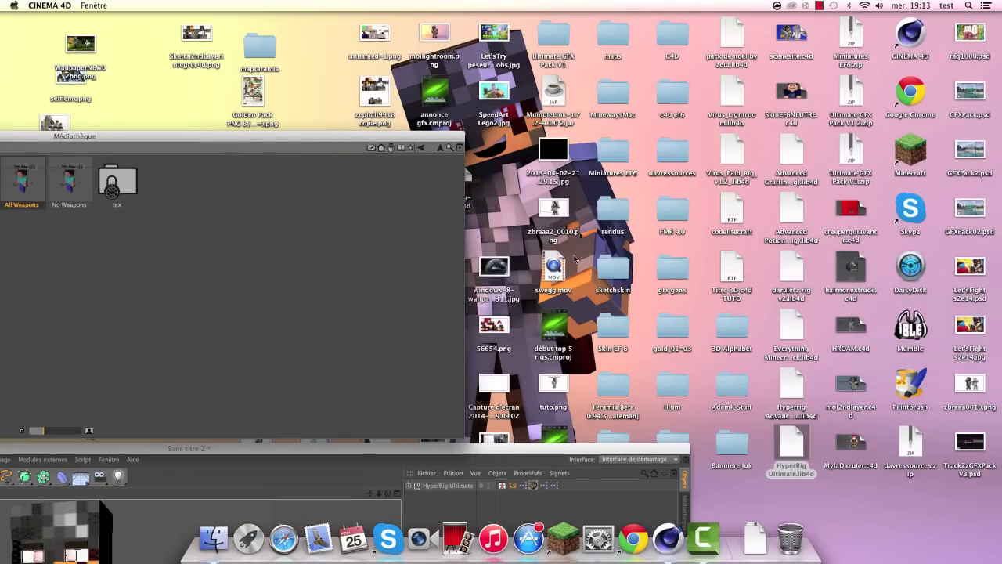
{"action": "left_click", "coordinate": [370, 445]}
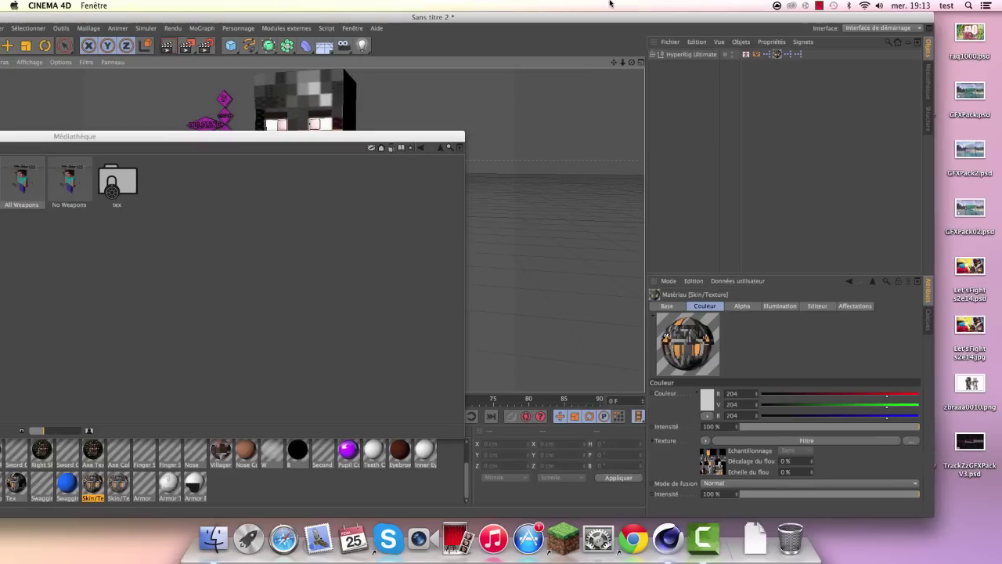
{"action": "left_click_drag", "start_coordinate": [271, 143], "coordinate": [671, 75]}
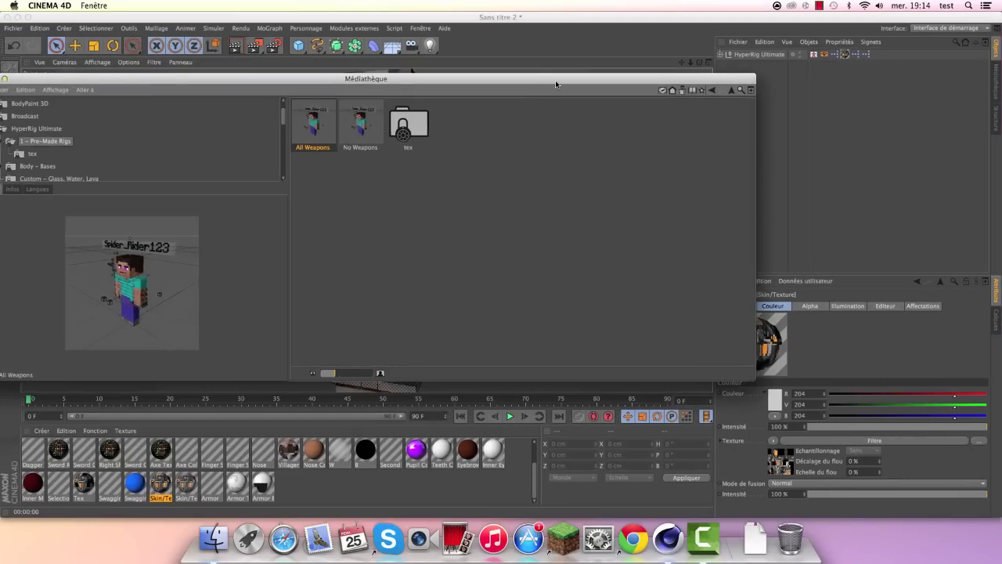
{"action": "double_click", "coordinate": [460, 111]}
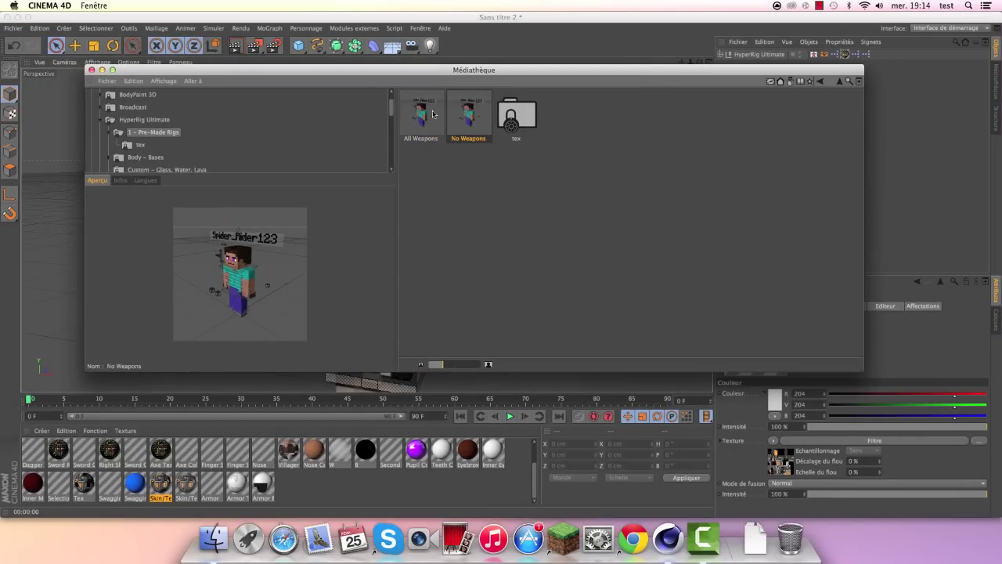
{"action": "left_click", "coordinate": [137, 121]}
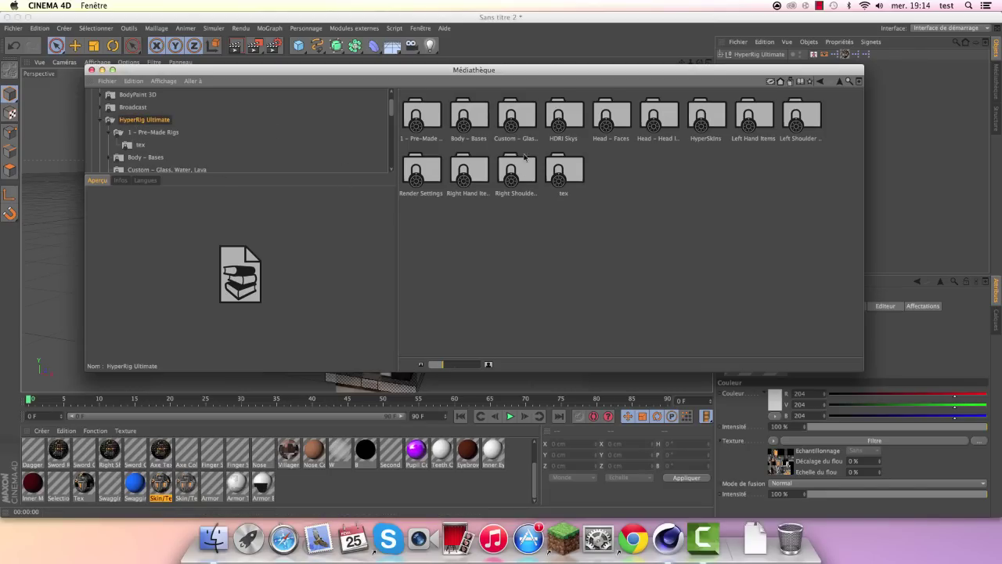
{"action": "left_click_drag", "start_coordinate": [453, 79], "coordinate": [453, 42]}
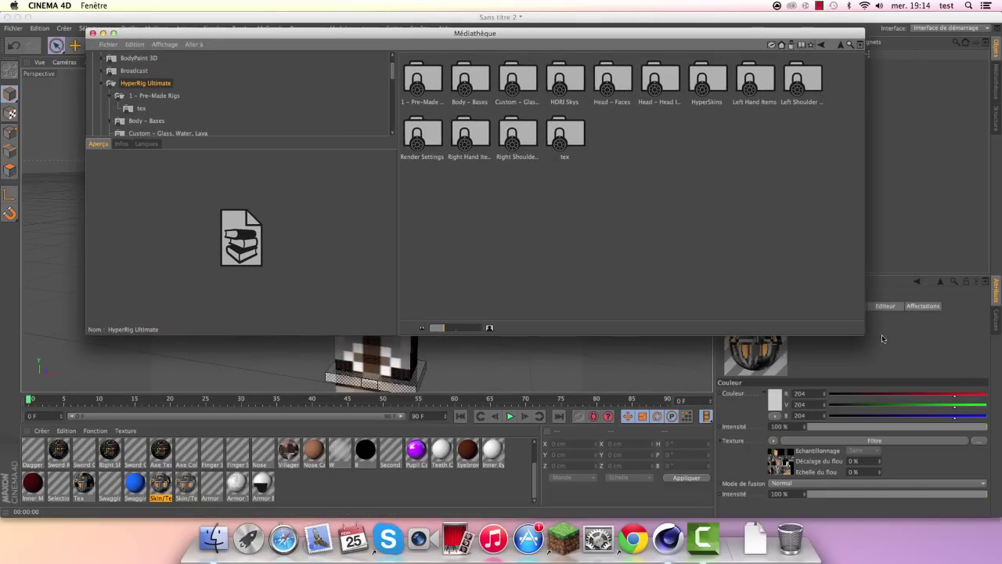
{"action": "left_click_drag", "start_coordinate": [864, 335], "coordinate": [785, 220]}
{"action": "left_click_drag", "start_coordinate": [579, 39], "coordinate": [765, 103]}
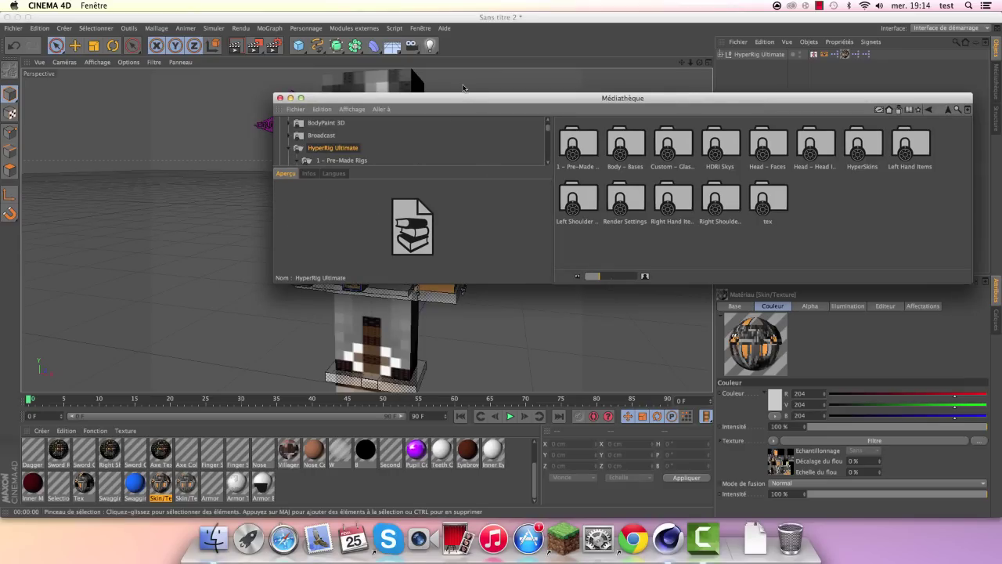
{"action": "mouse_move", "coordinate": [416, 102]}
{"action": "left_mouse_down"}
{"action": "mouse_move", "coordinate": [471, 95]}
{"action": "mouse_move", "coordinate": [429, 75]}
{"action": "left_mouse_up"}
{"action": "left_click", "coordinate": [350, 129]}
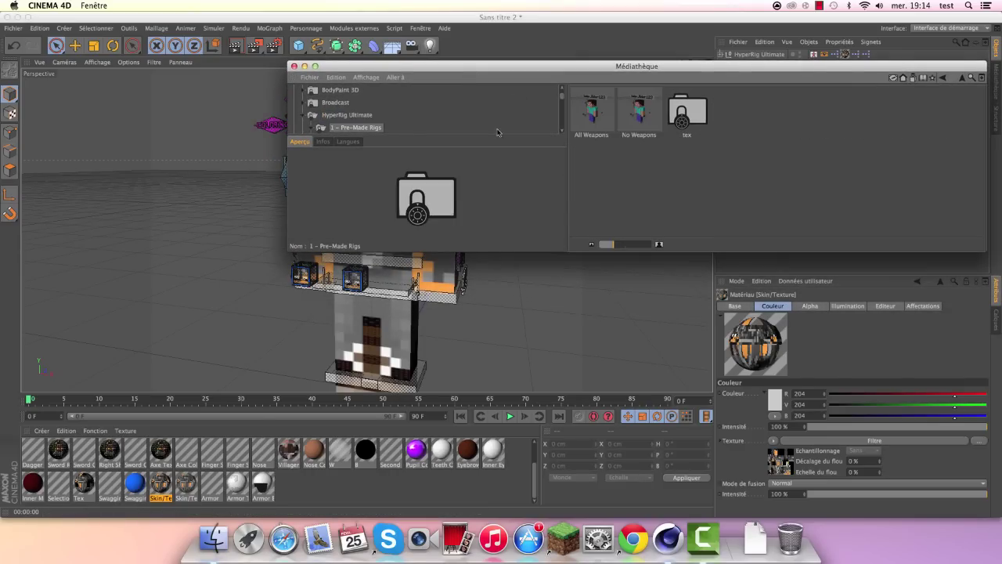
{"action": "left_click", "coordinate": [347, 115]}
Step: In Body - Bases > Normal Edges, select the Small Bending Plane preset, then the HyperRig Ultimate rig
{"action": "double_click", "coordinate": [640, 112]}
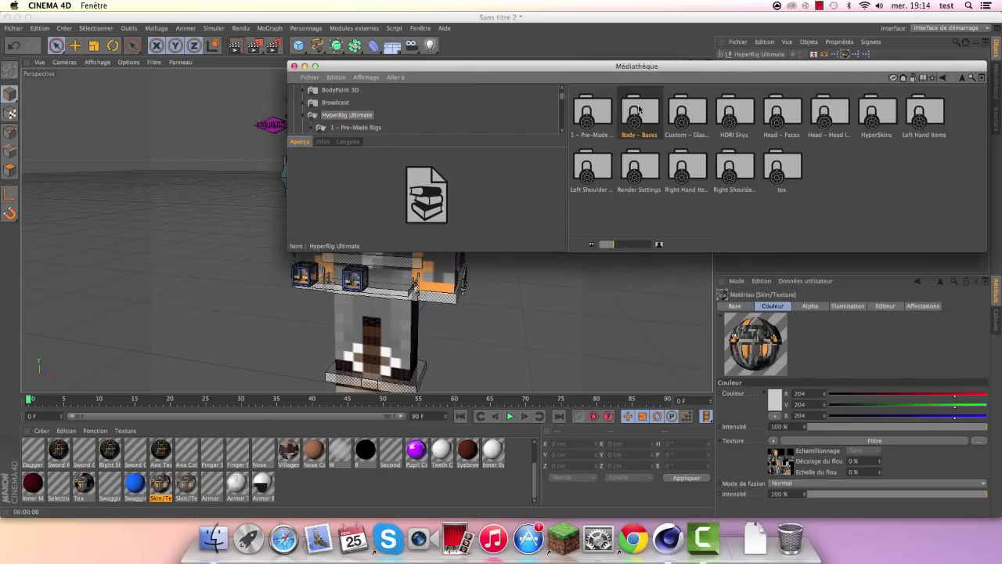
{"action": "double_click", "coordinate": [588, 110]}
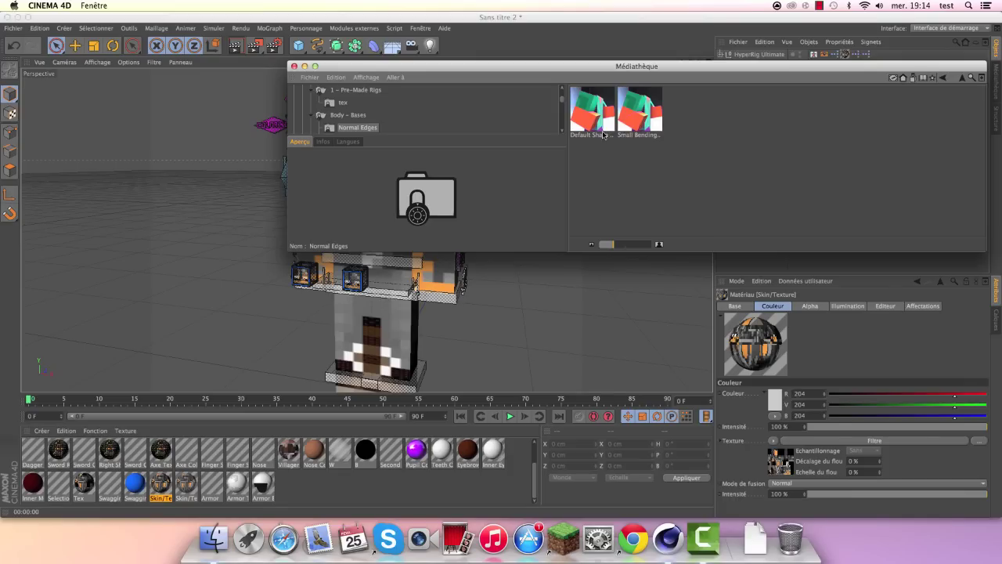
{"action": "left_click", "coordinate": [603, 117]}
{"action": "left_click_drag", "start_coordinate": [585, 67], "coordinate": [757, 39]}
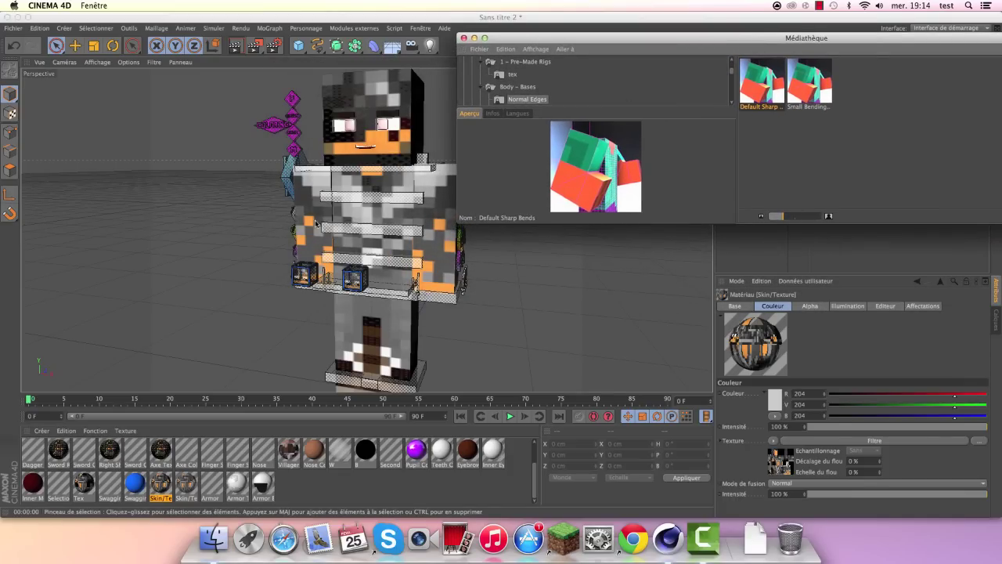
{"action": "left_click", "coordinate": [819, 78]}
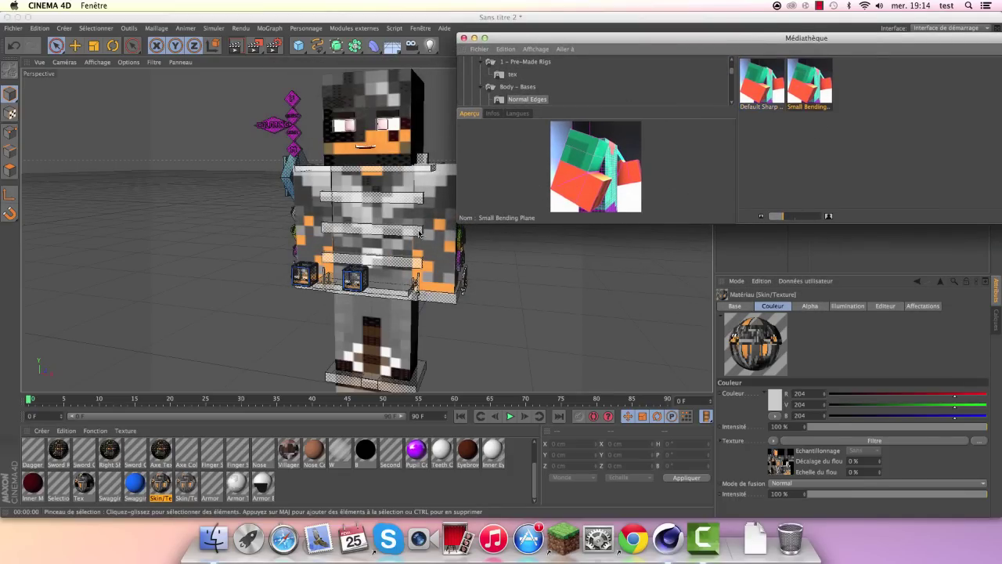
{"action": "left_click_drag", "start_coordinate": [668, 39], "coordinate": [654, 237]}
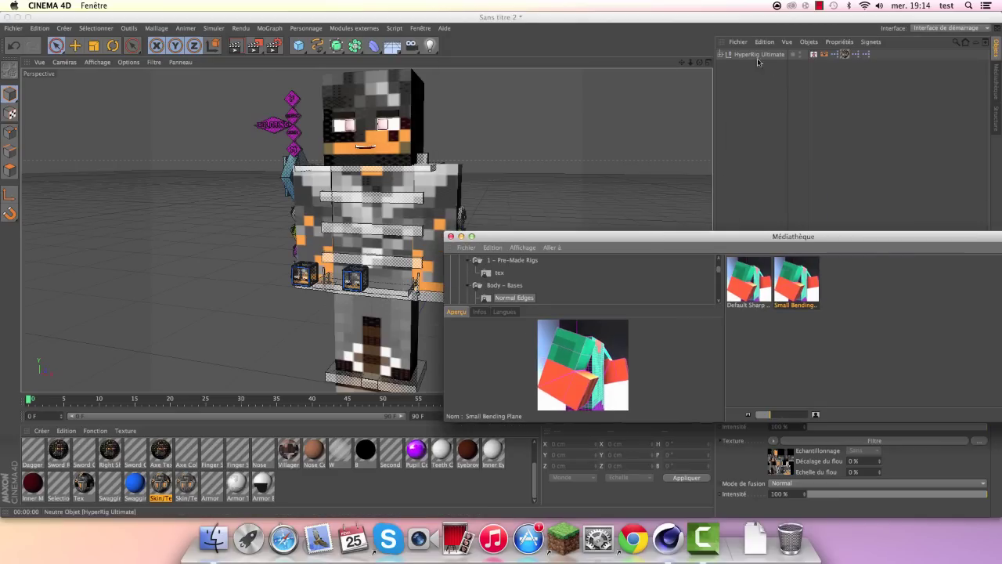
{"action": "left_click", "coordinate": [754, 56]}
Step: Show the 1 - Pre-Made Rigs folder and make the content browser window taller
{"action": "left_click_drag", "start_coordinate": [746, 237], "coordinate": [660, 110]}
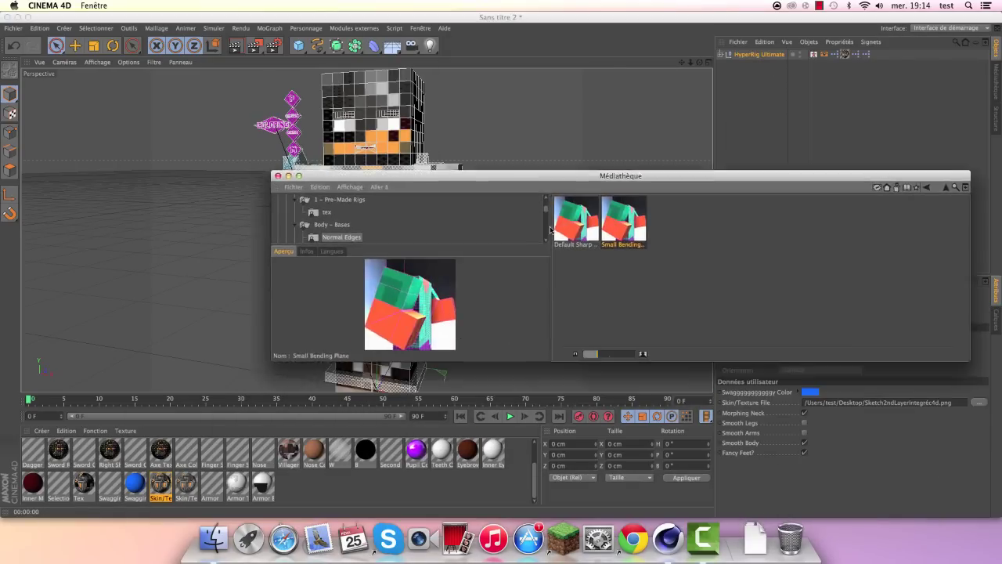
{"action": "scroll", "coordinate": [425, 138], "scroll_direction": "up", "scroll_amount": 2}
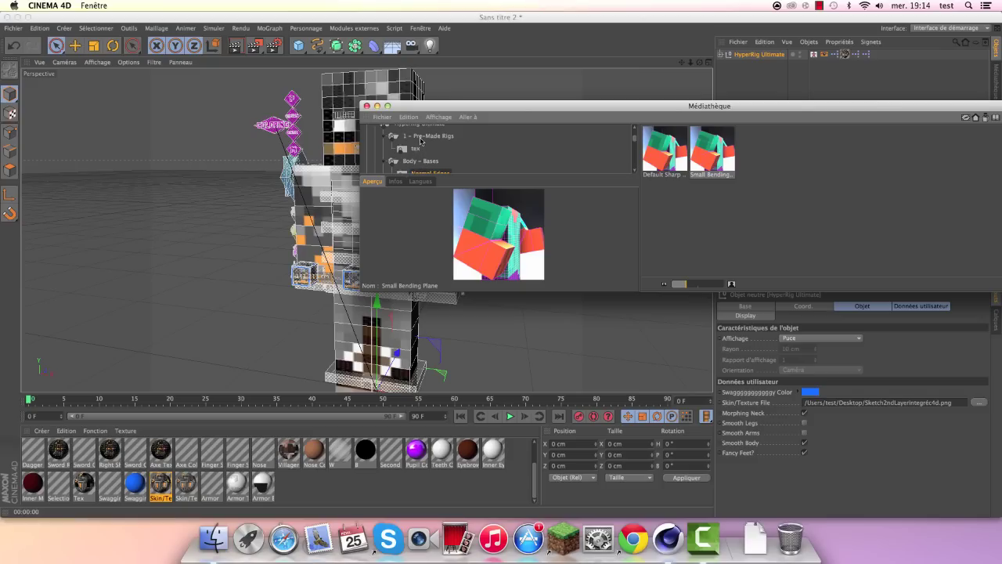
{"action": "left_click", "coordinate": [421, 135]}
{"action": "left_click_drag", "start_coordinate": [423, 104], "coordinate": [345, 47]}
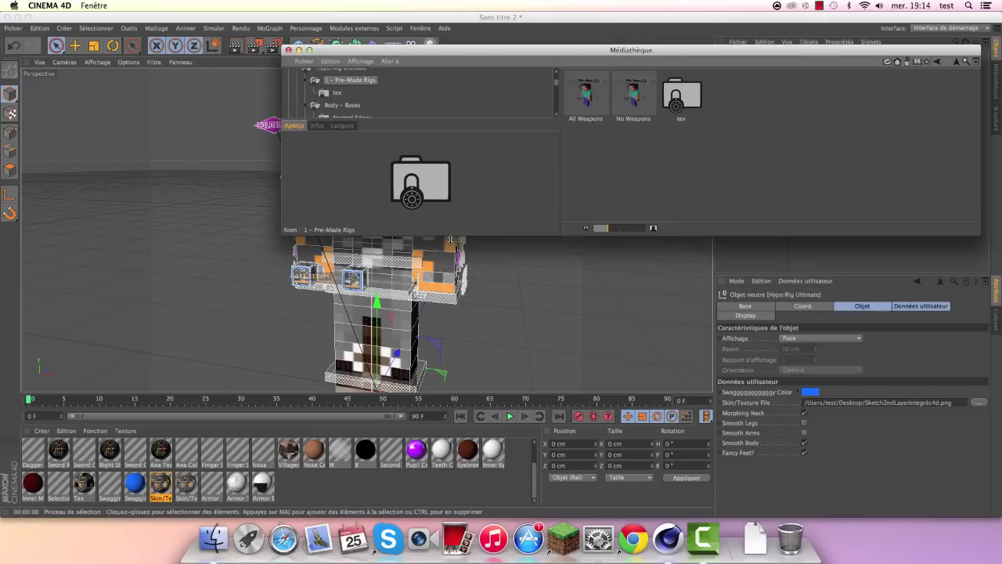
{"action": "left_click_drag", "start_coordinate": [450, 238], "coordinate": [450, 403]}
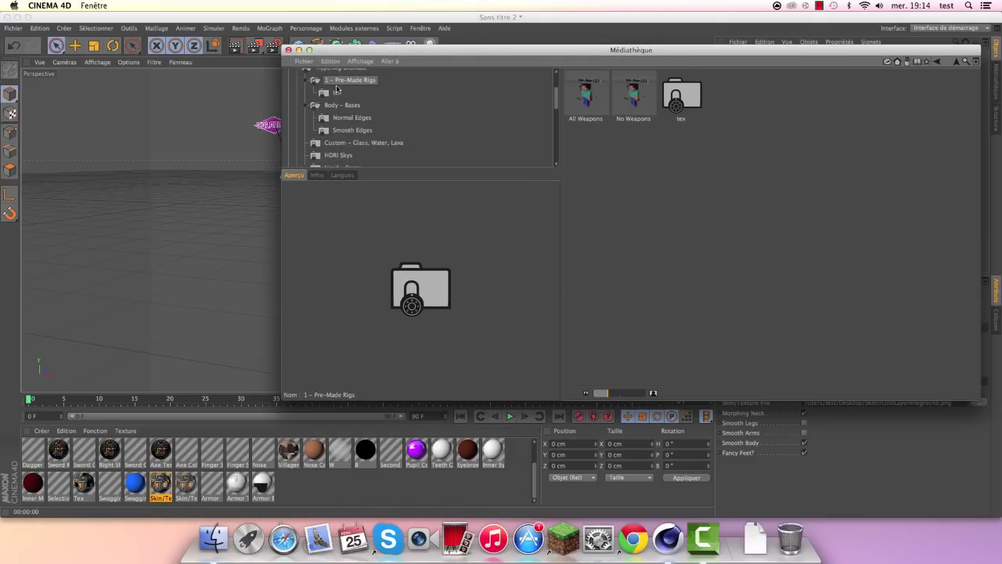
{"action": "scroll", "coordinate": [338, 98], "scroll_direction": "down", "scroll_amount": 3}
{"action": "scroll", "coordinate": [340, 105], "scroll_direction": "up", "scroll_amount": 3}
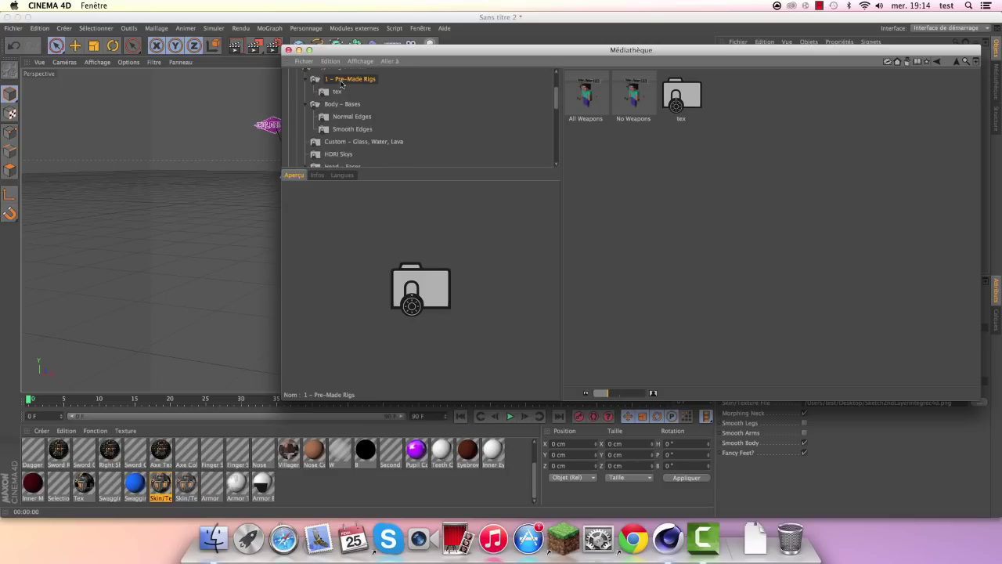
{"action": "scroll", "coordinate": [342, 84], "scroll_direction": "up", "scroll_amount": 2}
Step: Preview the Custom Glass, Water and Lava materials in the HyperRig library
{"action": "left_click", "coordinate": [342, 119]}
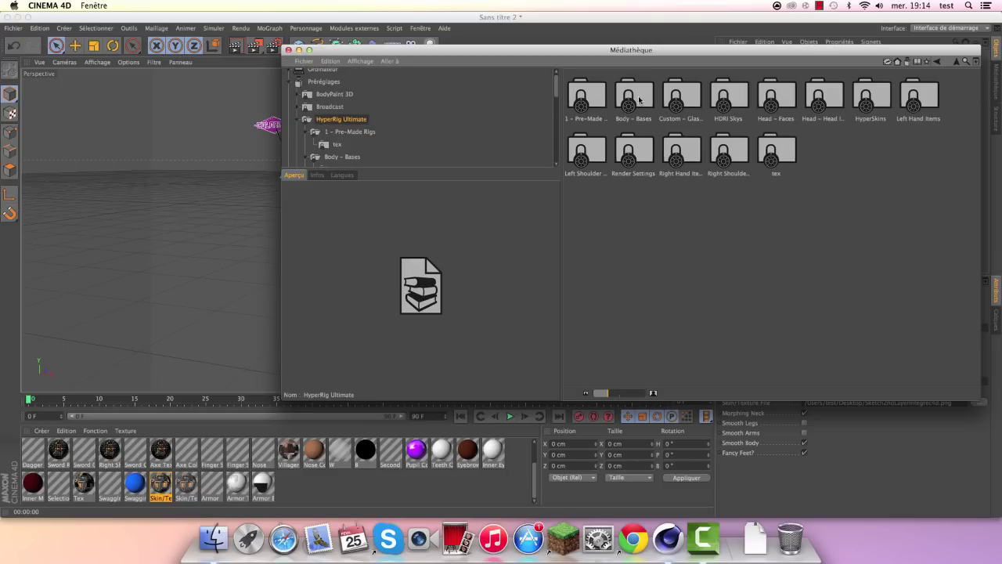
{"action": "left_click", "coordinate": [640, 97]}
{"action": "double_click", "coordinate": [681, 94]}
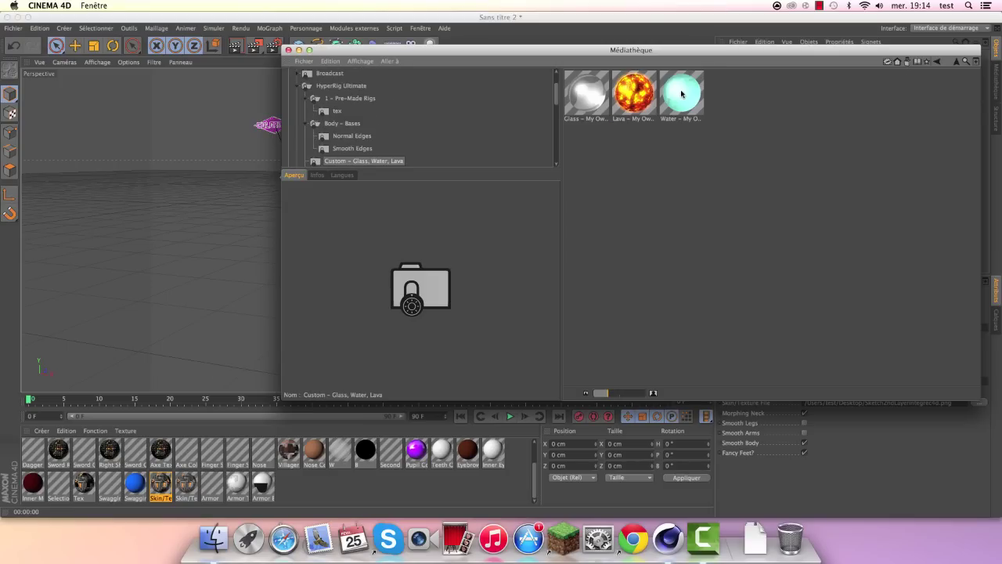
{"action": "left_click", "coordinate": [681, 94]}
{"action": "left_click", "coordinate": [634, 94]}
{"action": "left_click", "coordinate": [586, 94]}
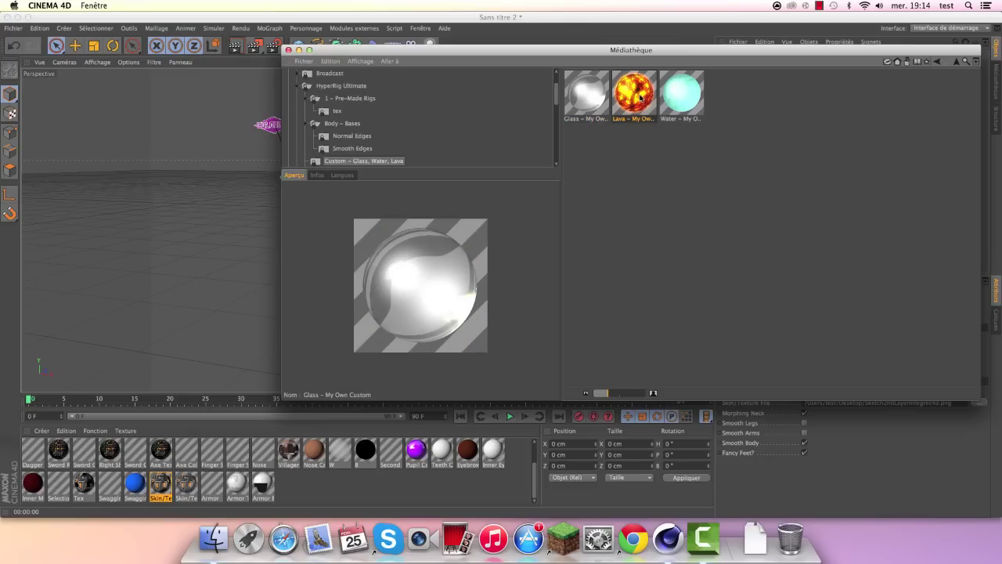
{"action": "left_click", "coordinate": [685, 93]}
Step: Move the library aside, render a test image of the character, then undo it
{"action": "mouse_move", "coordinate": [360, 51]}
{"action": "left_mouse_down"}
{"action": "mouse_move", "coordinate": [905, 285]}
{"action": "mouse_move", "coordinate": [341, 46]}
{"action": "mouse_move", "coordinate": [284, 44]}
{"action": "left_mouse_up"}
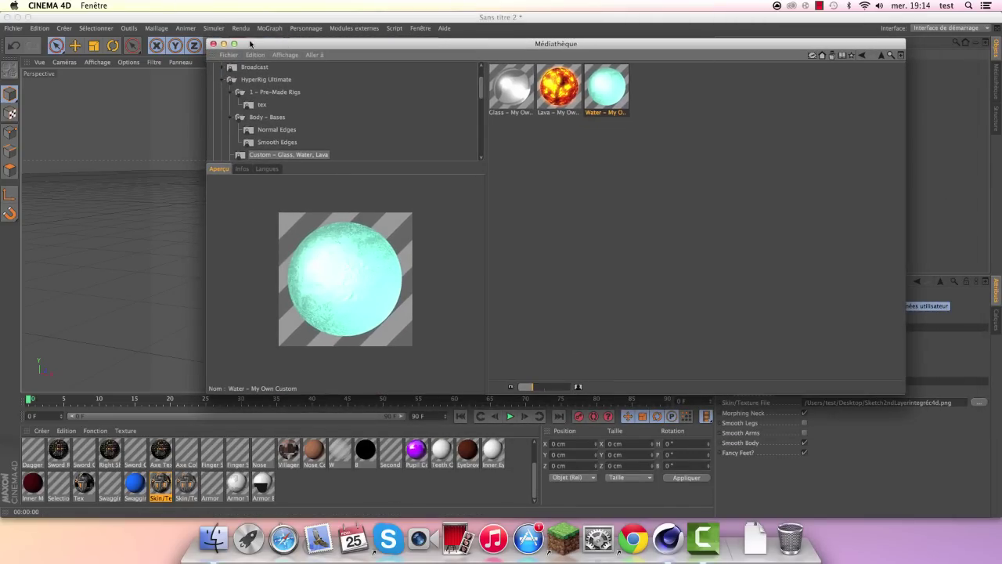
{"action": "left_click_drag", "start_coordinate": [360, 44], "coordinate": [529, 45]}
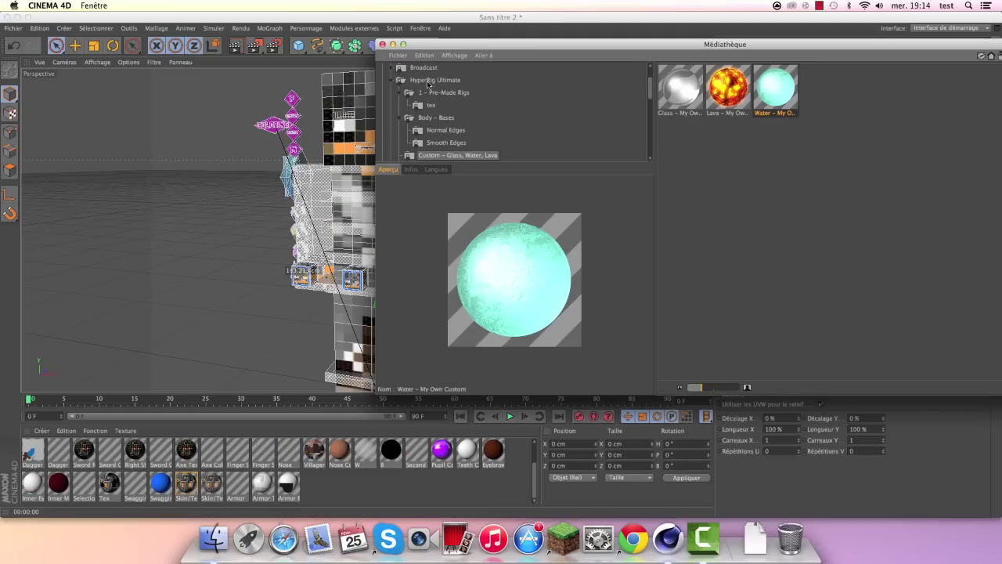
{"action": "left_click_drag", "start_coordinate": [548, 43], "coordinate": [673, 53]}
{"action": "left_click", "coordinate": [239, 49]}
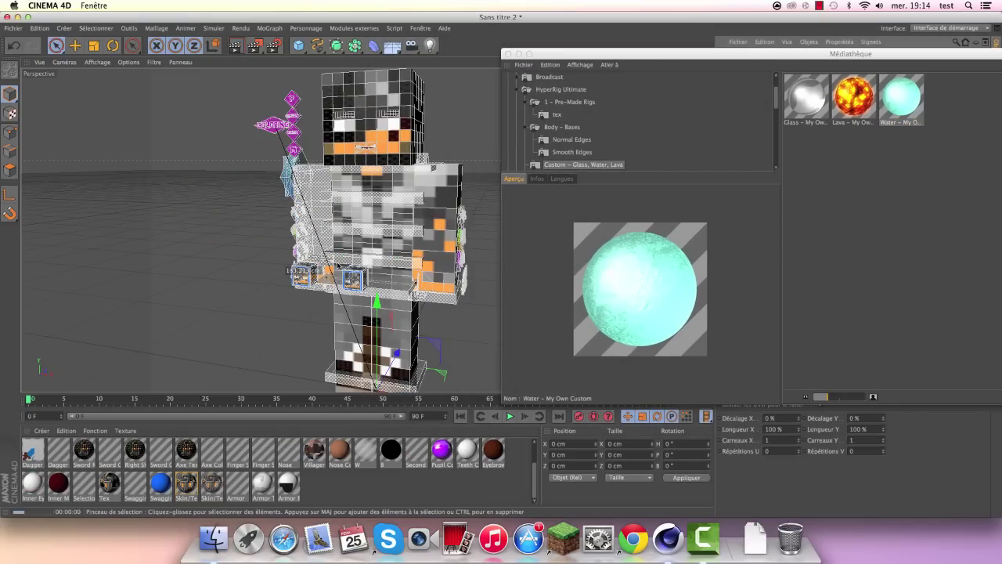
{"action": "key", "text": "ctrl+z"}
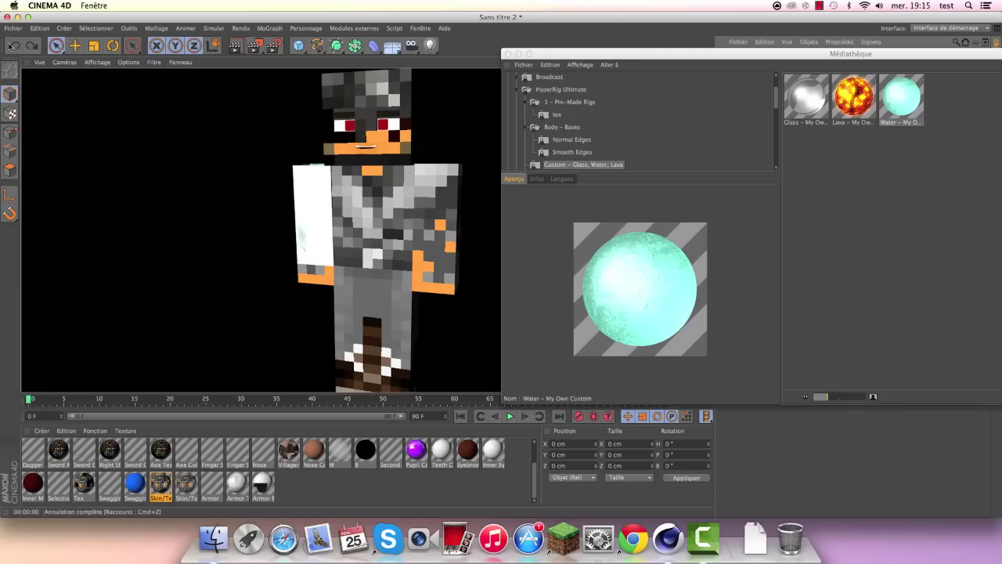
{"action": "left_click_drag", "start_coordinate": [637, 53], "coordinate": [444, 20]}
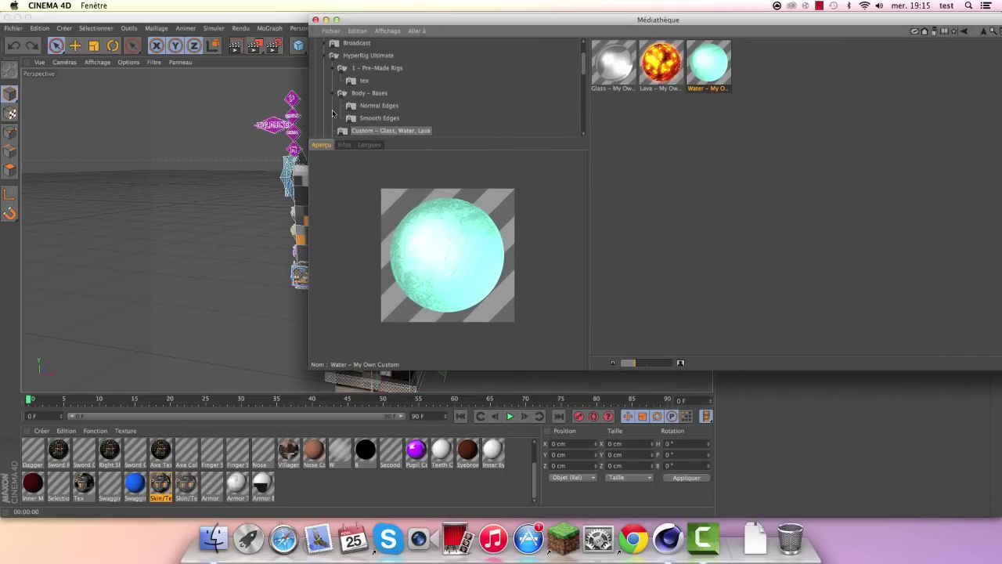
Step: Preview the HDRI Skys images such as Violet Spce.jpg, then open the Head – Faces folder
{"action": "left_click", "coordinate": [367, 58]}
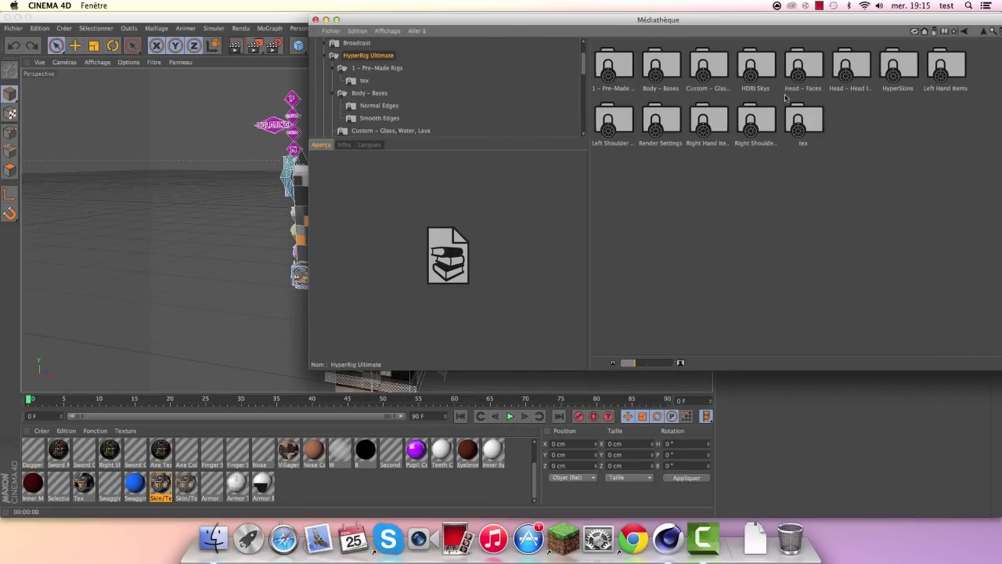
{"action": "double_click", "coordinate": [762, 65]}
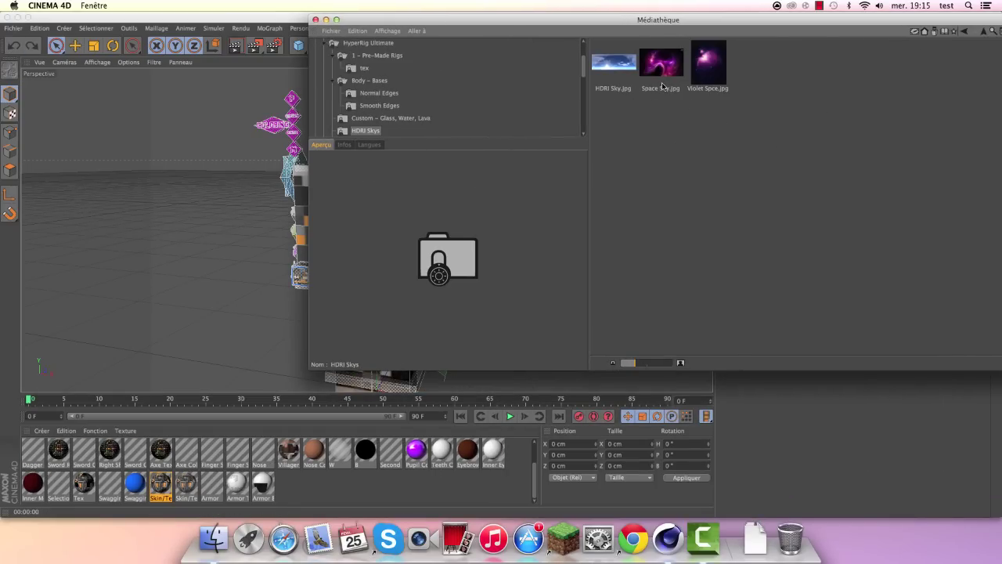
{"action": "left_click", "coordinate": [613, 63]}
{"action": "left_click", "coordinate": [708, 63]}
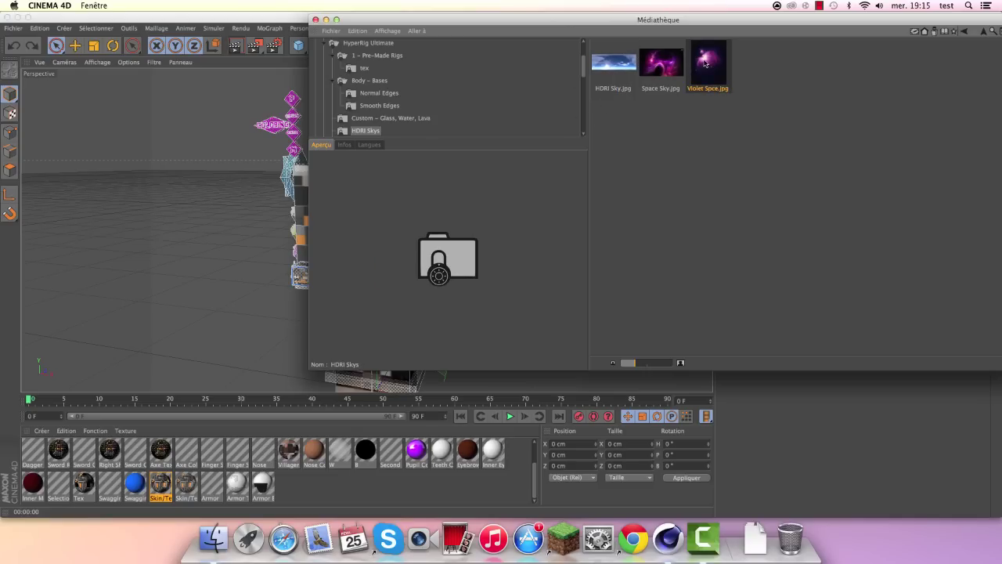
{"action": "left_click", "coordinate": [661, 63]}
{"action": "left_click", "coordinate": [613, 62]}
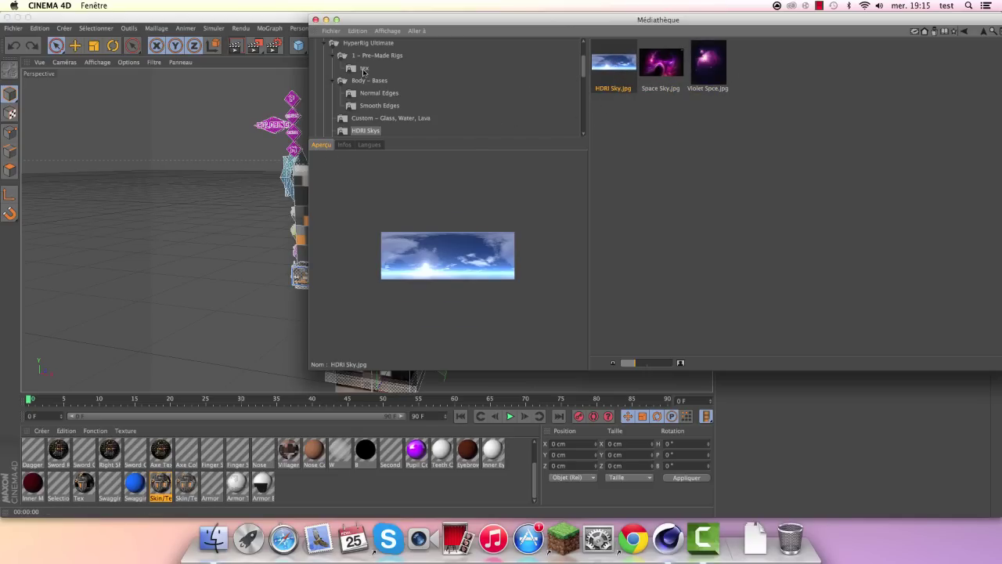
{"action": "left_click", "coordinate": [369, 44]}
{"action": "double_click", "coordinate": [793, 61]}
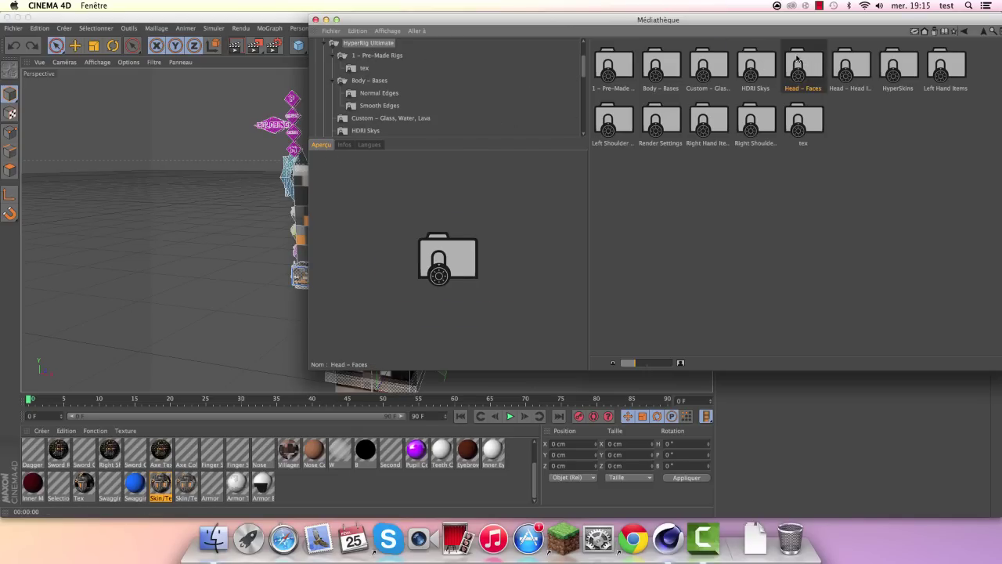
{"action": "left_click_drag", "start_coordinate": [600, 20], "coordinate": [768, 239]}
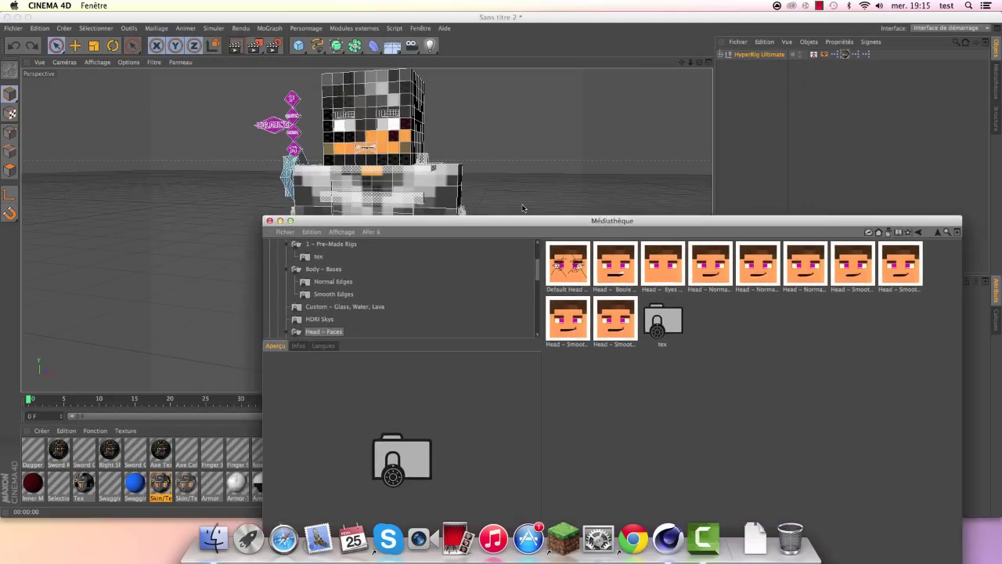
Step: Set the mouth controller's Mouth Emotion to X 0.04, Y 1, then restore the library
{"action": "left_click", "coordinate": [376, 110]}
{"action": "scroll", "coordinate": [376, 110], "scroll_direction": "up", "scroll_amount": 3}
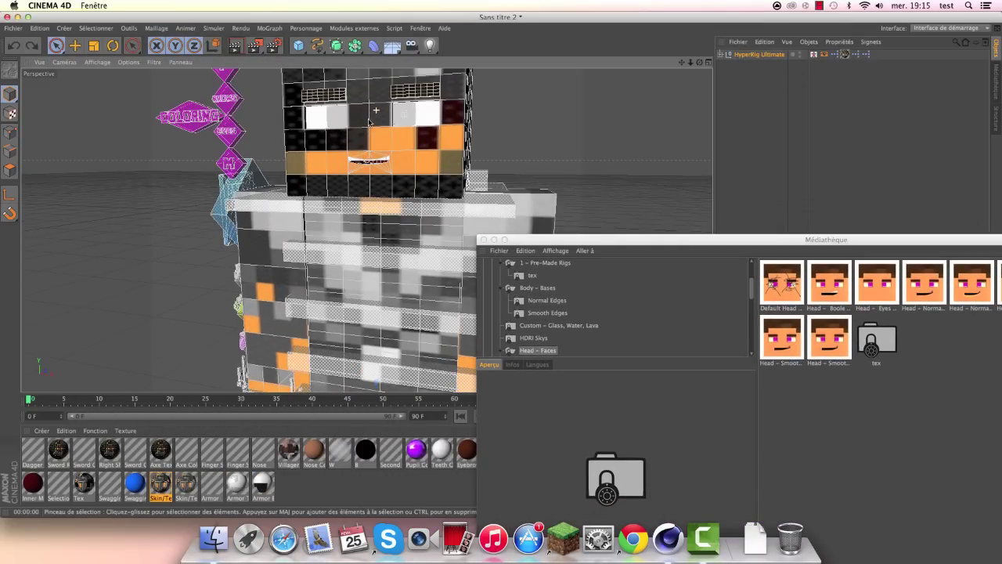
{"action": "scroll", "coordinate": [399, 227], "scroll_direction": "down", "scroll_amount": 3}
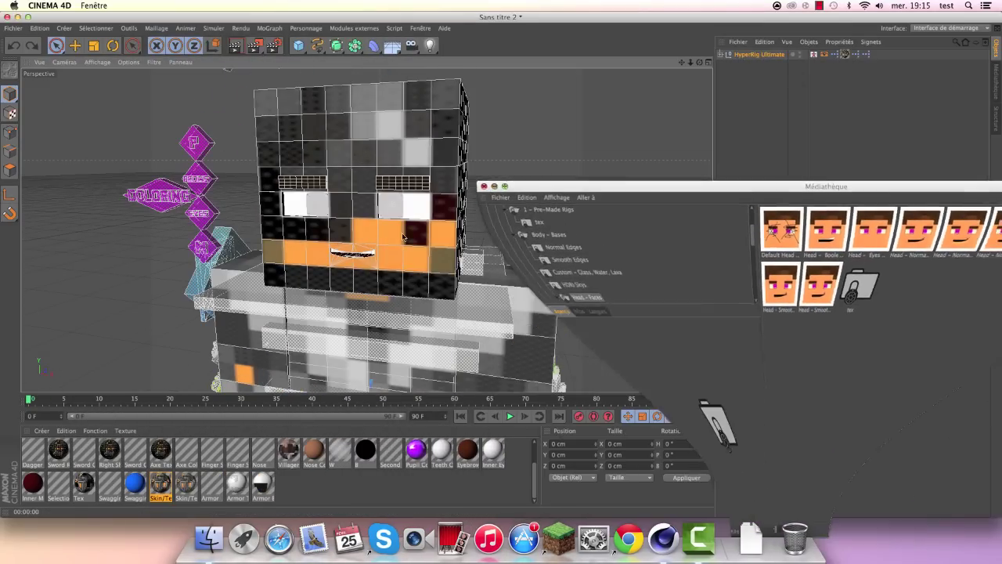
{"action": "left_click", "coordinate": [483, 239]}
{"action": "scroll", "coordinate": [354, 202], "scroll_direction": "up", "scroll_amount": 2}
{"action": "left_click", "coordinate": [202, 220]}
{"action": "scroll", "coordinate": [201, 219], "scroll_direction": "up", "scroll_amount": 2}
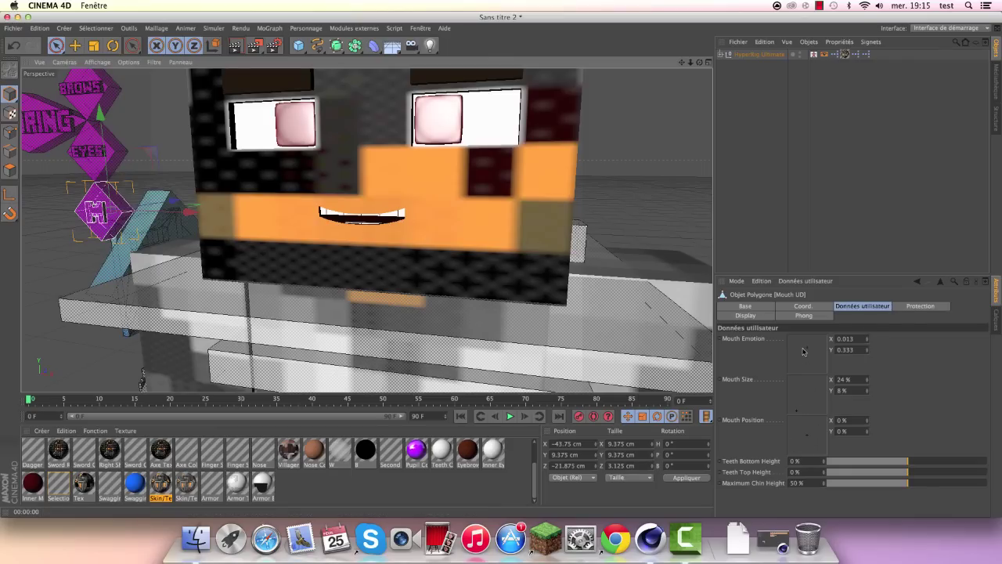
{"action": "left_click_drag", "start_coordinate": [803, 351], "coordinate": [808, 334]}
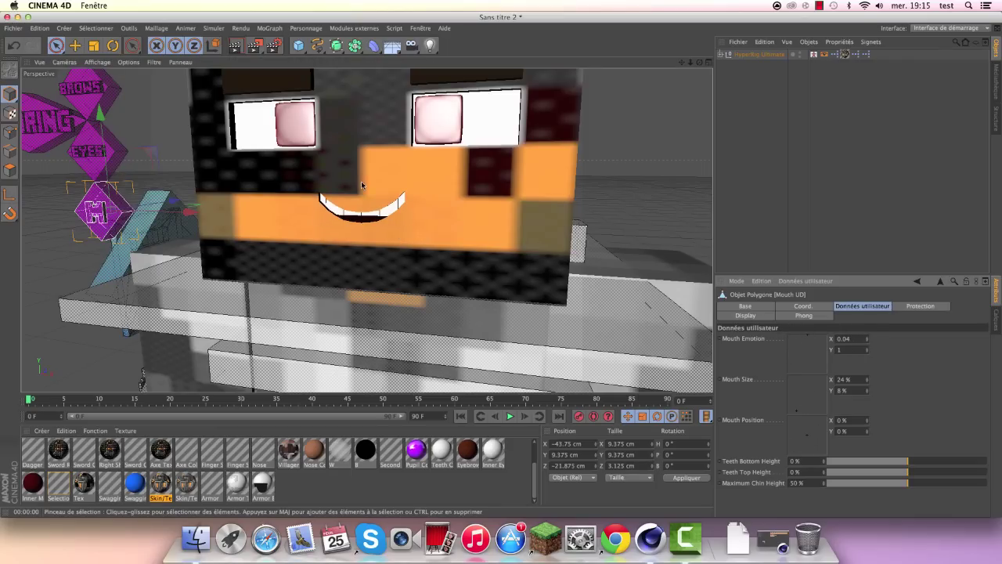
{"action": "scroll", "coordinate": [361, 186], "scroll_direction": "up", "scroll_amount": 2}
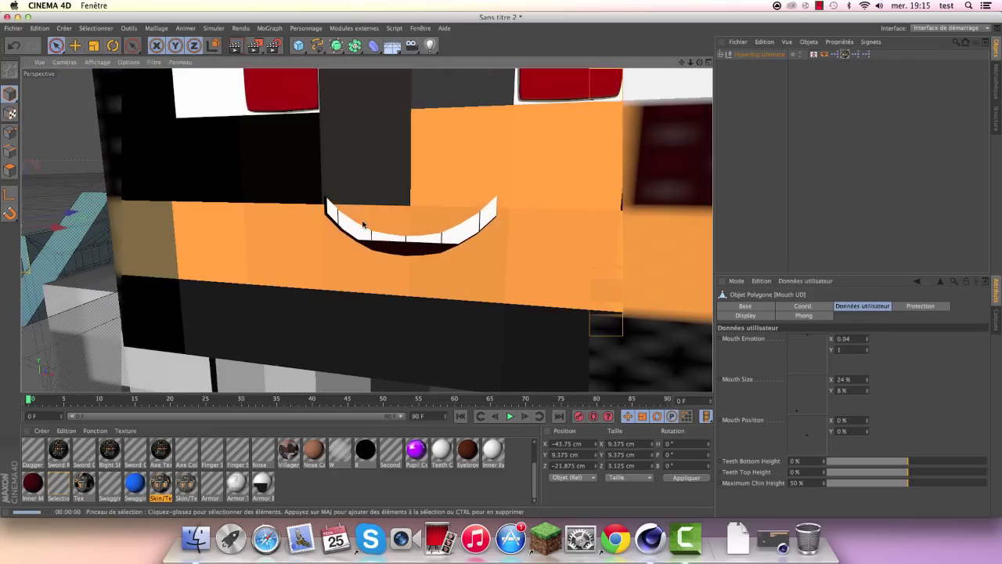
{"action": "left_click_drag", "start_coordinate": [682, 73], "coordinate": [500, 263], "text": "alt"}
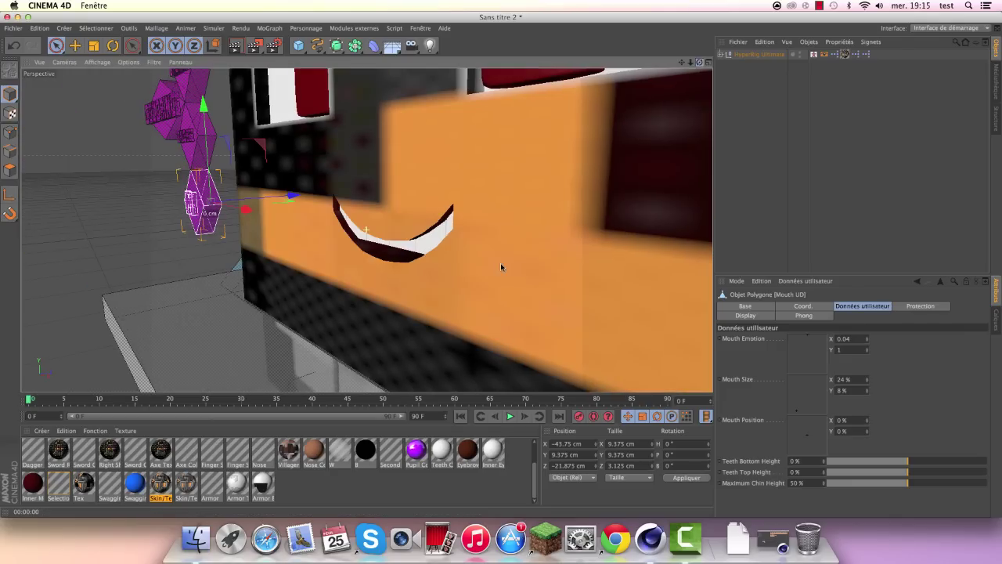
{"action": "scroll", "coordinate": [423, 180], "scroll_direction": "down", "scroll_amount": 2}
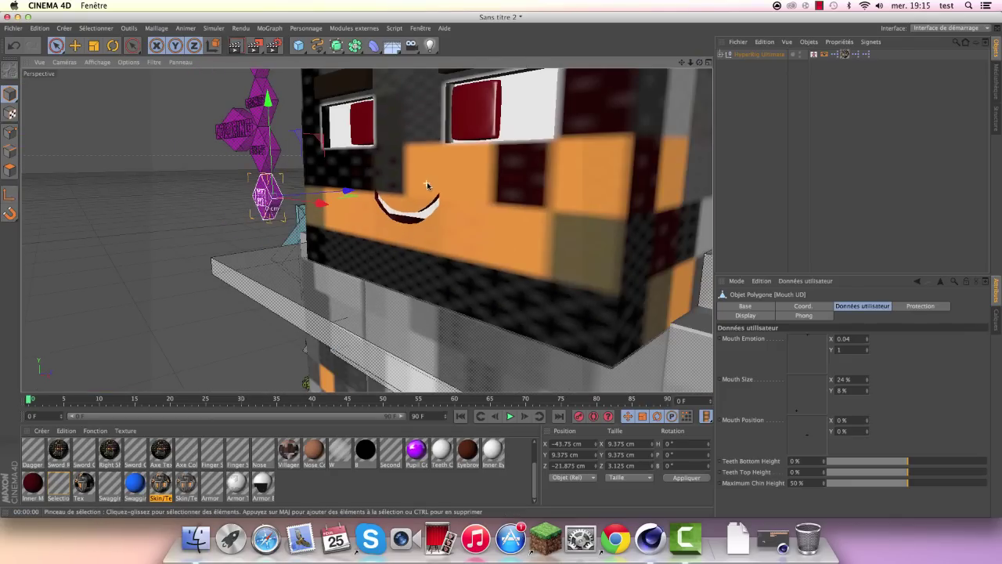
{"action": "left_click", "coordinate": [774, 539]}
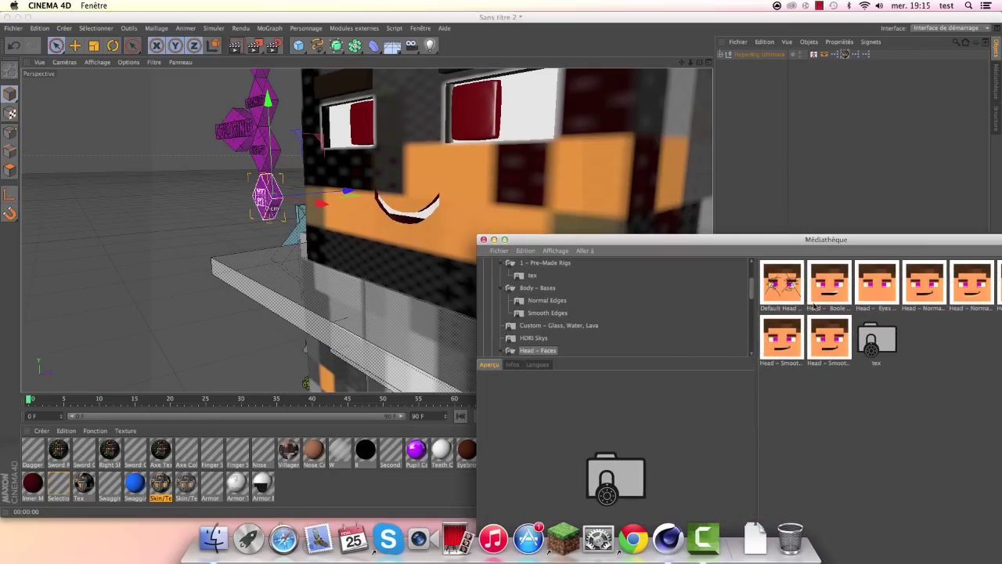
Step: Preview the head presets and load Head – Smooth Mouth – No Weighting – 3 Poly
{"action": "left_click_drag", "start_coordinate": [802, 241], "coordinate": [493, 150]}
{"action": "left_click", "coordinate": [663, 193]}
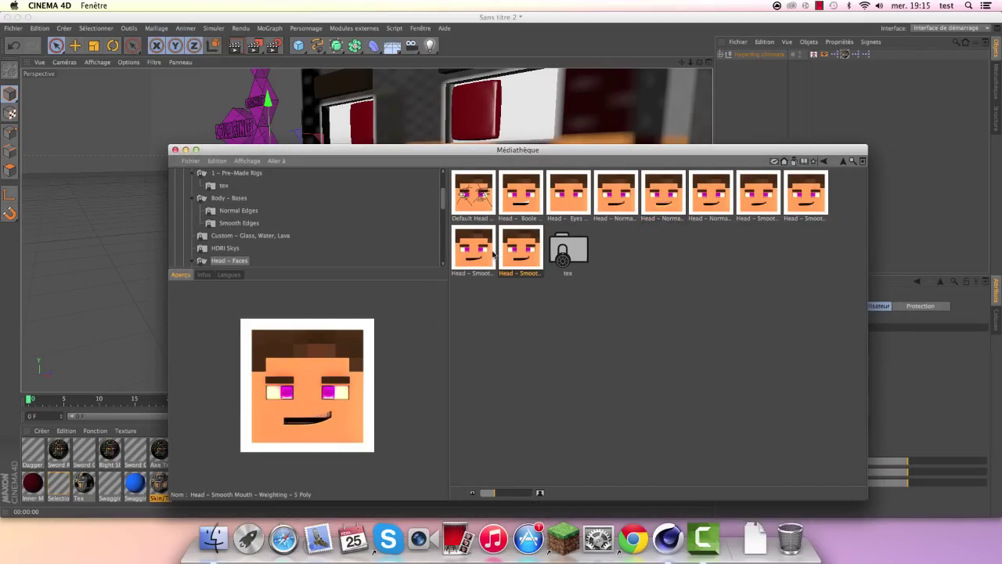
{"action": "left_click", "coordinate": [729, 205]}
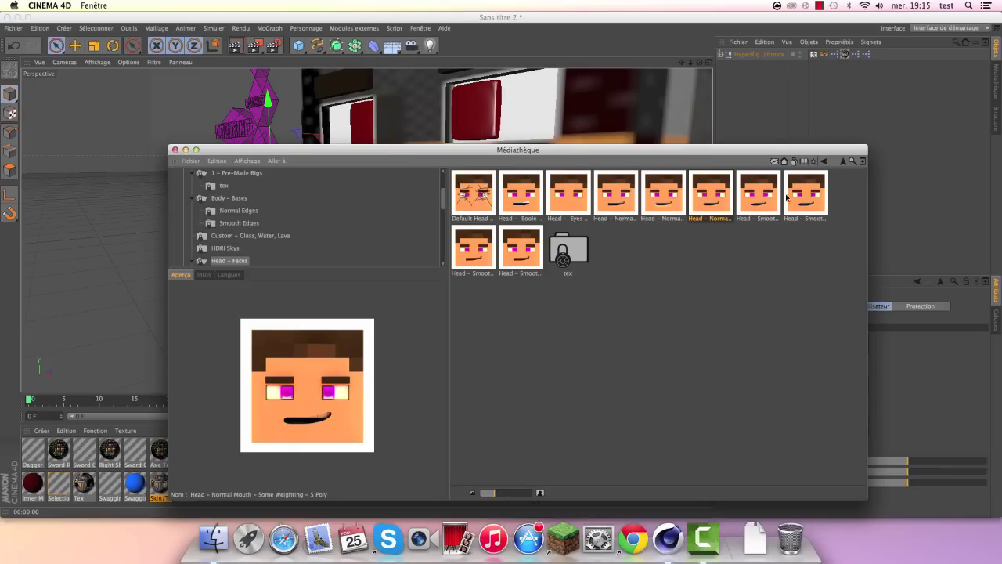
{"action": "left_click", "coordinate": [761, 194]}
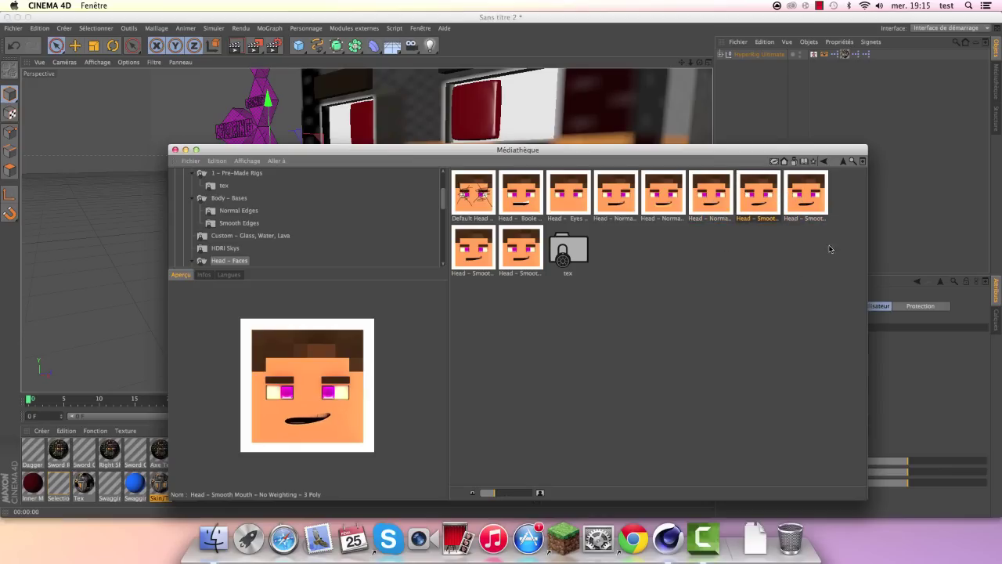
{"action": "left_click_drag", "start_coordinate": [340, 152], "coordinate": [364, 45]}
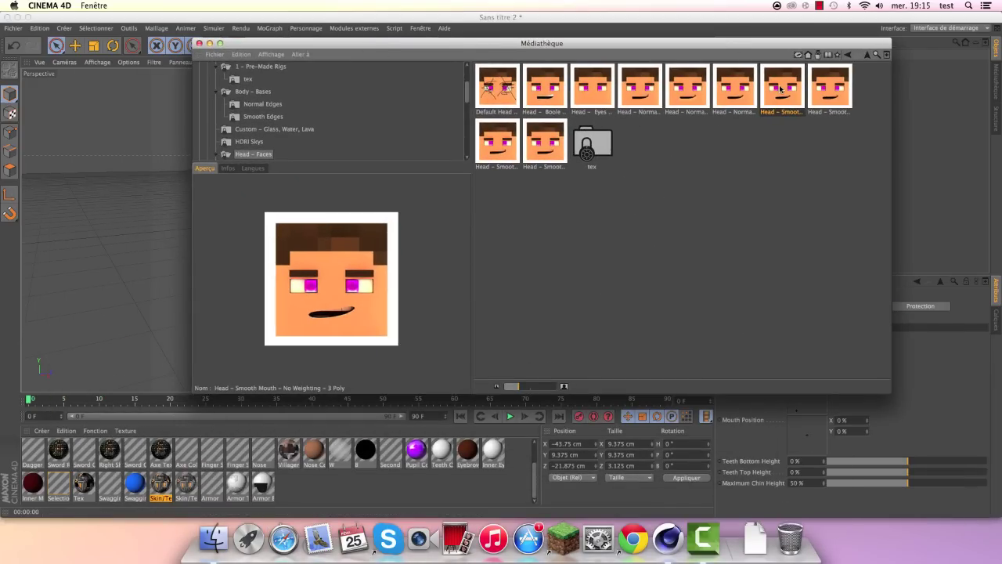
{"action": "double_click", "coordinate": [780, 89]}
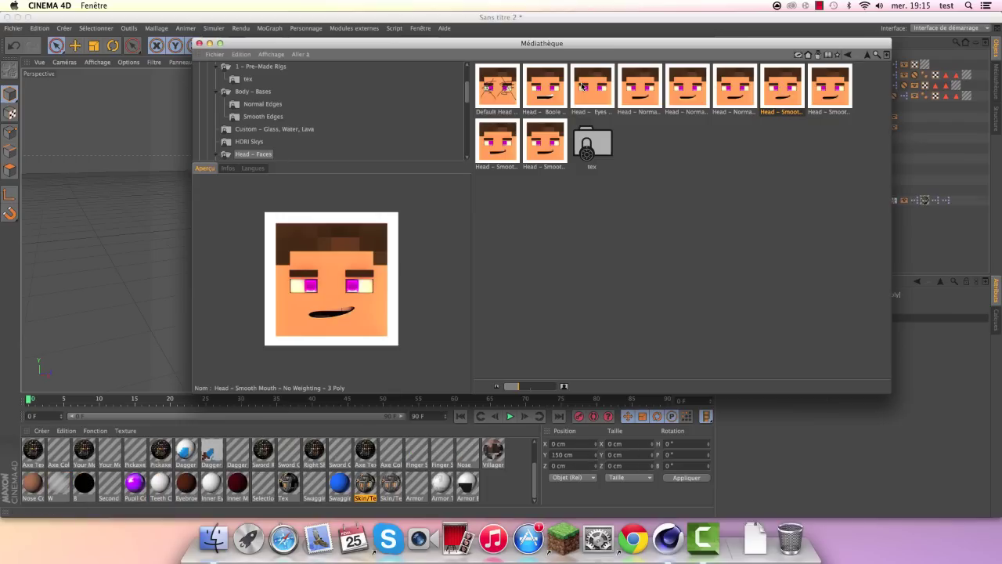
{"action": "left_click", "coordinate": [209, 43]}
Step: Collapse the new head's hierarchy and slide it about 116 cm along X beside the character
{"action": "scroll", "coordinate": [432, 217], "scroll_direction": "down", "scroll_amount": 5}
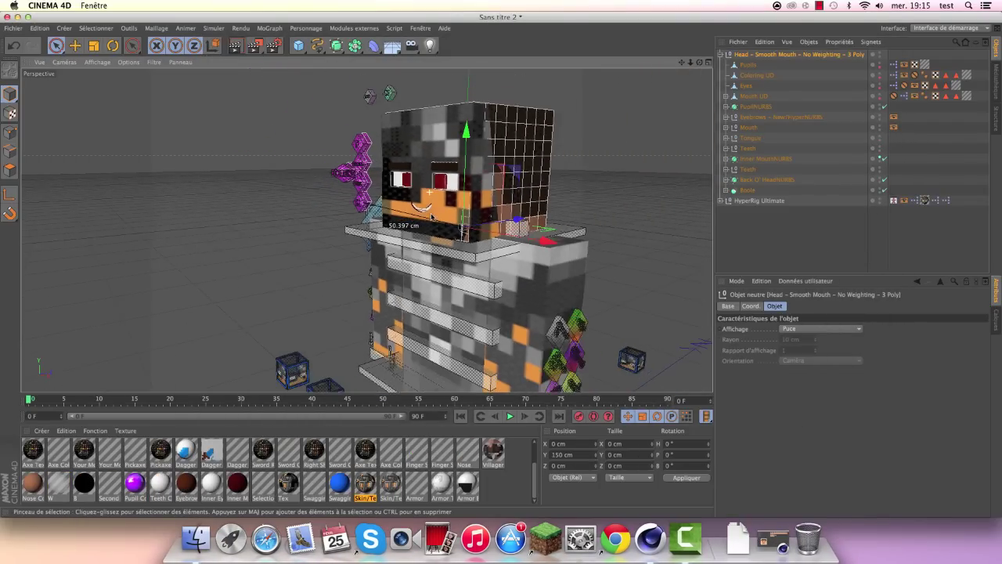
{"action": "left_click_drag", "start_coordinate": [432, 218], "coordinate": [432, 196], "text": "alt"}
{"action": "left_click_drag", "start_coordinate": [690, 62], "coordinate": [729, 61]}
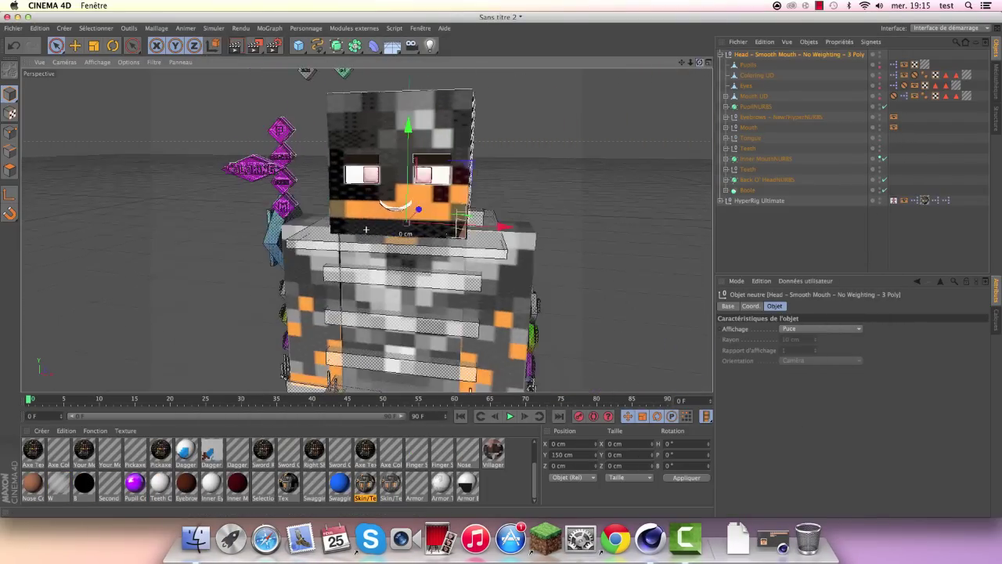
{"action": "left_click", "coordinate": [721, 55]}
{"action": "scroll", "coordinate": [407, 194], "scroll_direction": "down", "scroll_amount": 3}
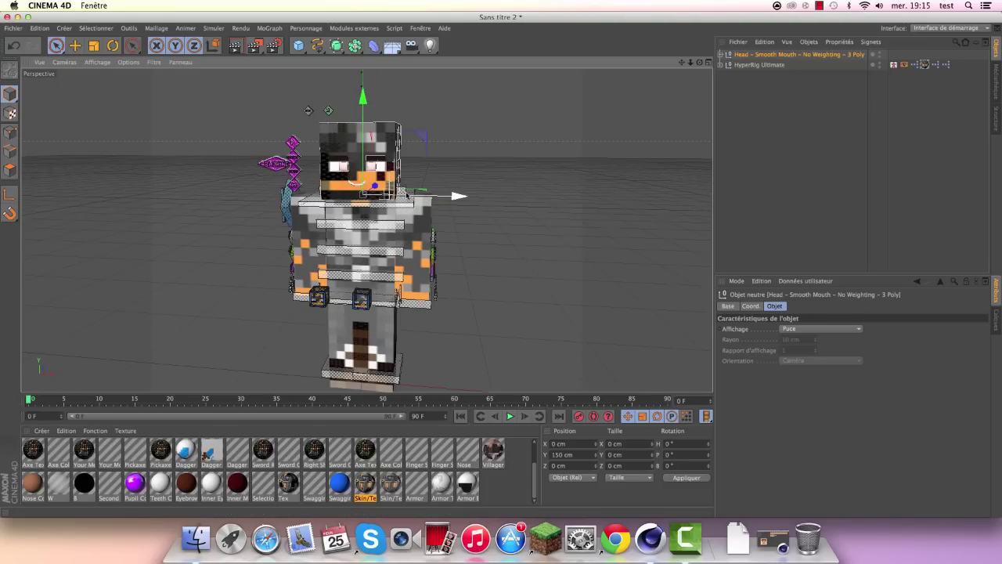
{"action": "left_click_drag", "start_coordinate": [407, 193], "coordinate": [579, 194]}
{"action": "scroll", "coordinate": [313, 204], "scroll_direction": "down", "scroll_amount": 3}
{"action": "scroll", "coordinate": [385, 141], "scroll_direction": "up", "scroll_amount": 4}
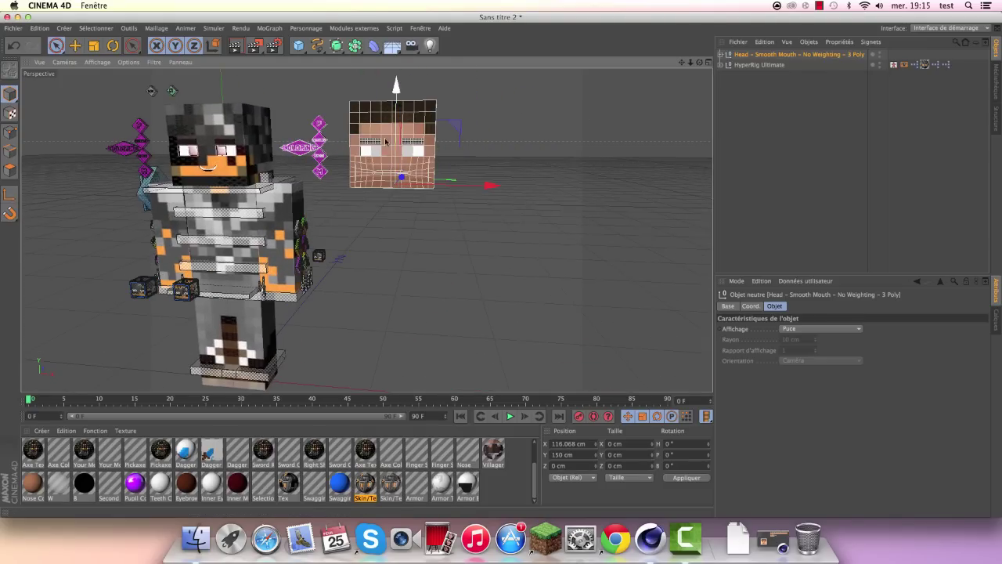
{"action": "scroll", "coordinate": [386, 141], "scroll_direction": "up", "scroll_amount": 3}
{"action": "scroll", "coordinate": [313, 180], "scroll_direction": "down", "scroll_amount": 2}
{"action": "scroll", "coordinate": [235, 188], "scroll_direction": "up", "scroll_amount": 2}
Step: Set the test head's Head Skin to the Sketch2ndLayer PNG found by searching 'sketch'
{"action": "left_click", "coordinate": [157, 194]}
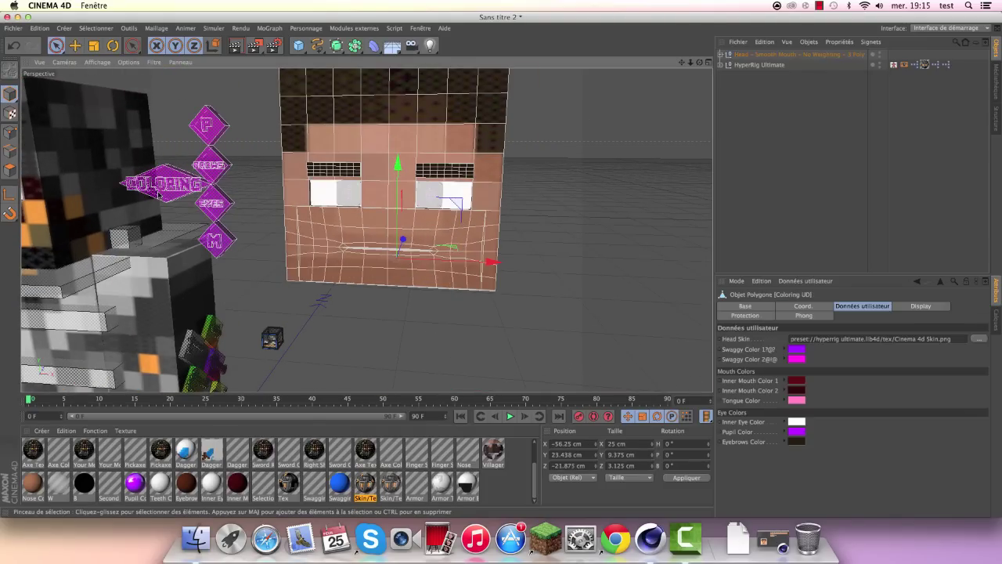
{"action": "left_click", "coordinate": [979, 338]}
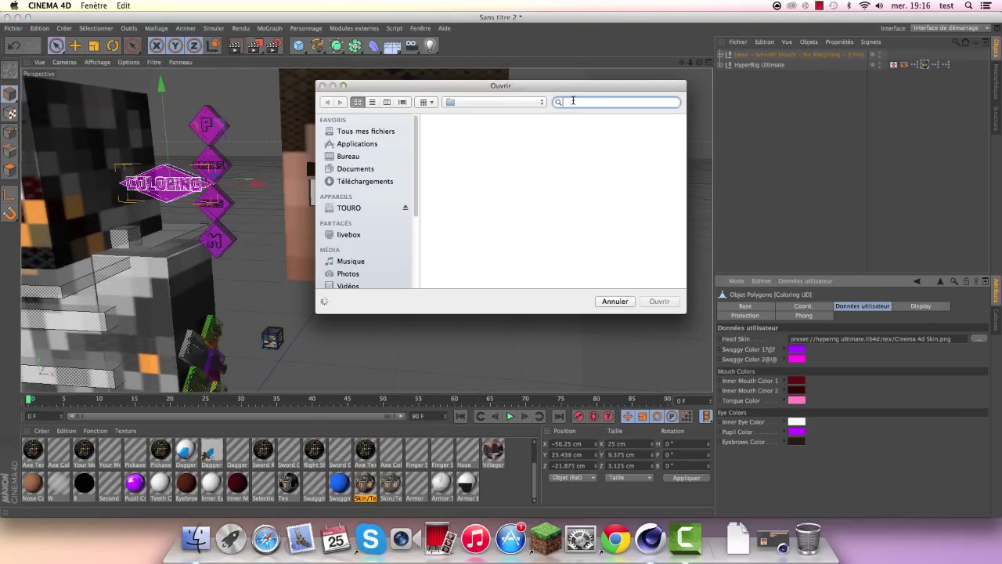
{"action": "type", "text": "sket"}
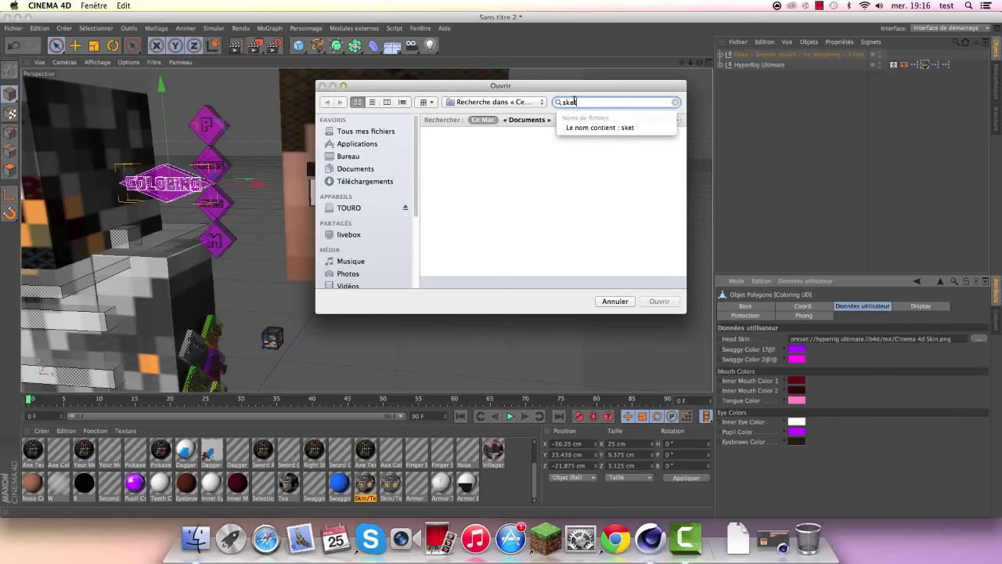
{"action": "type", "text": "ch"}
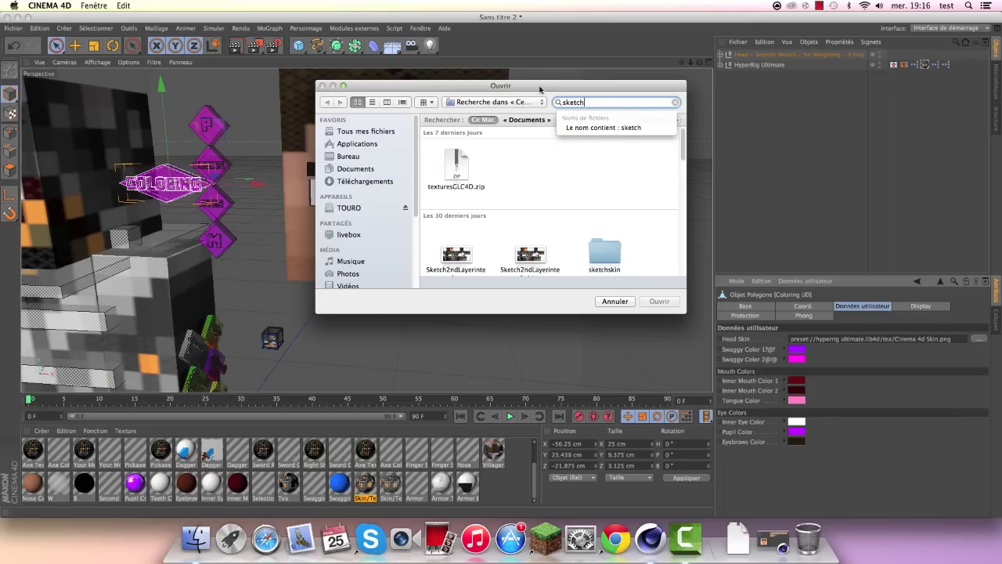
{"action": "double_click", "coordinate": [530, 255]}
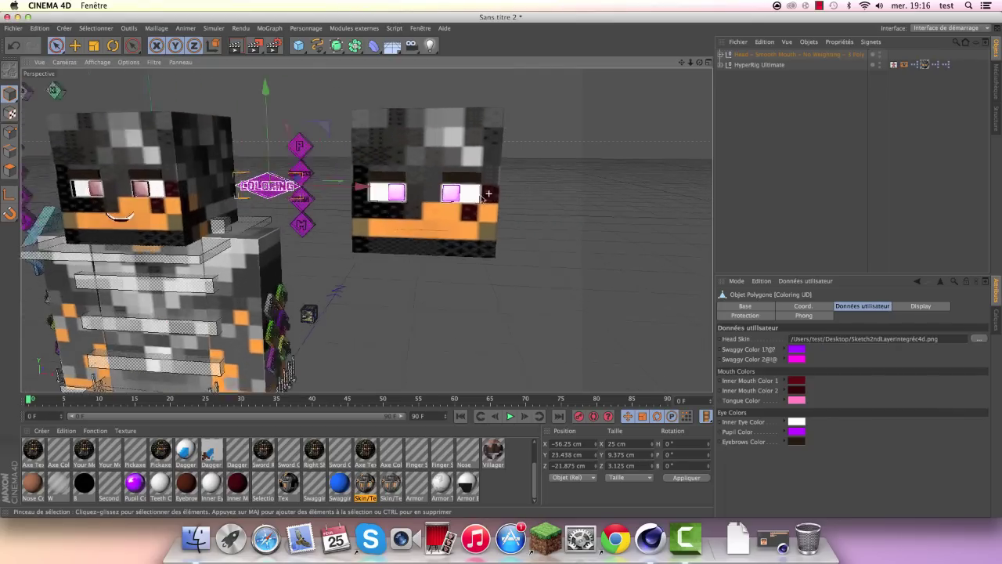
Step: Enlarge the mouth and set its Emotion to X -0.067, Y 0.787 for an open grin
{"action": "left_click", "coordinate": [218, 238]}
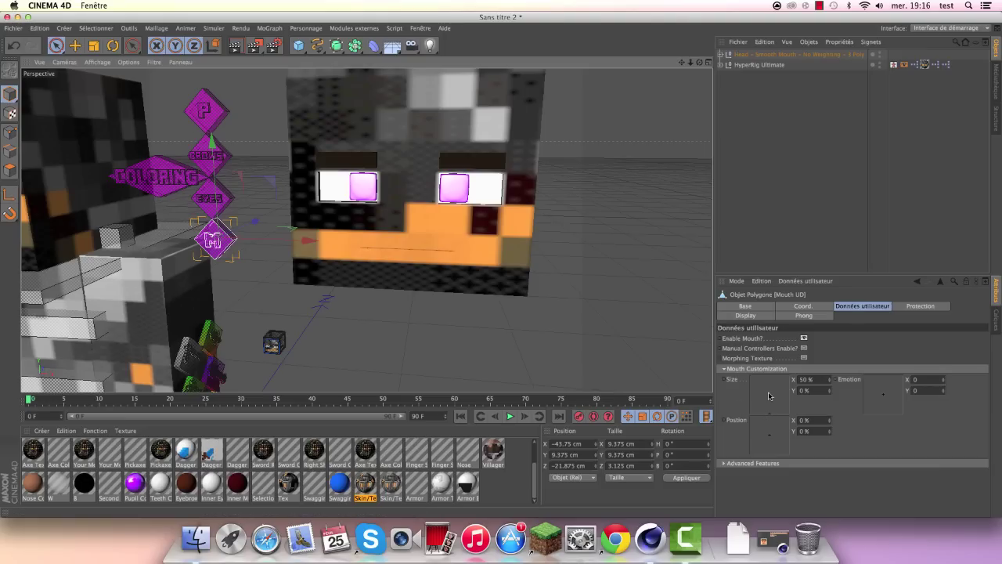
{"action": "left_click_drag", "start_coordinate": [888, 388], "coordinate": [889, 384]}
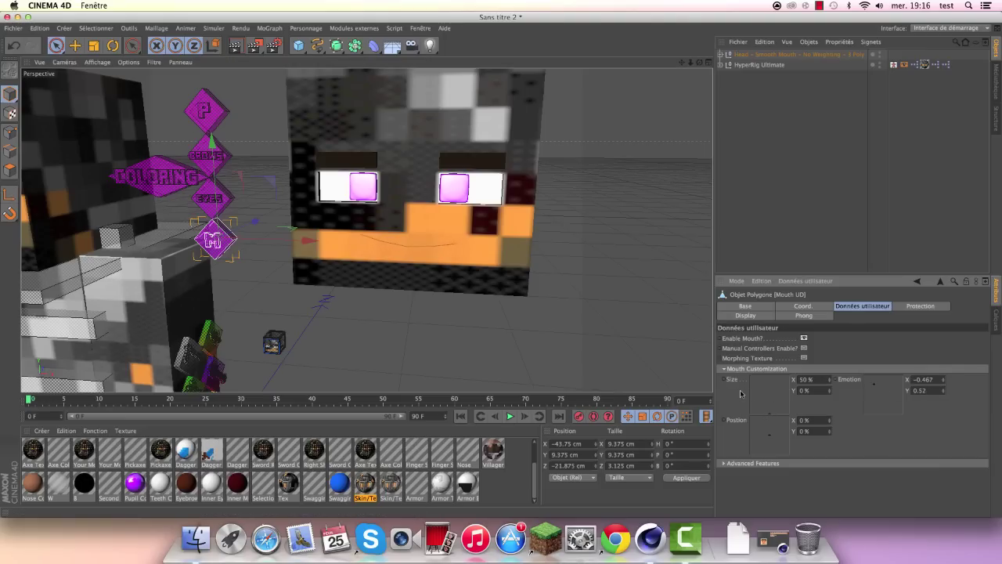
{"action": "left_click_drag", "start_coordinate": [740, 393], "coordinate": [800, 403]}
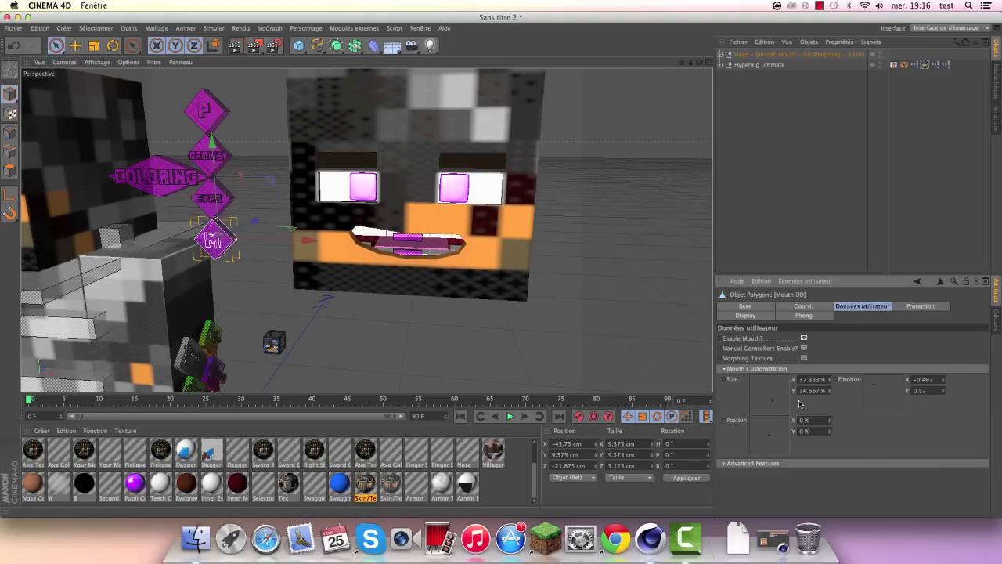
{"action": "left_click_drag", "start_coordinate": [884, 395], "coordinate": [882, 379]}
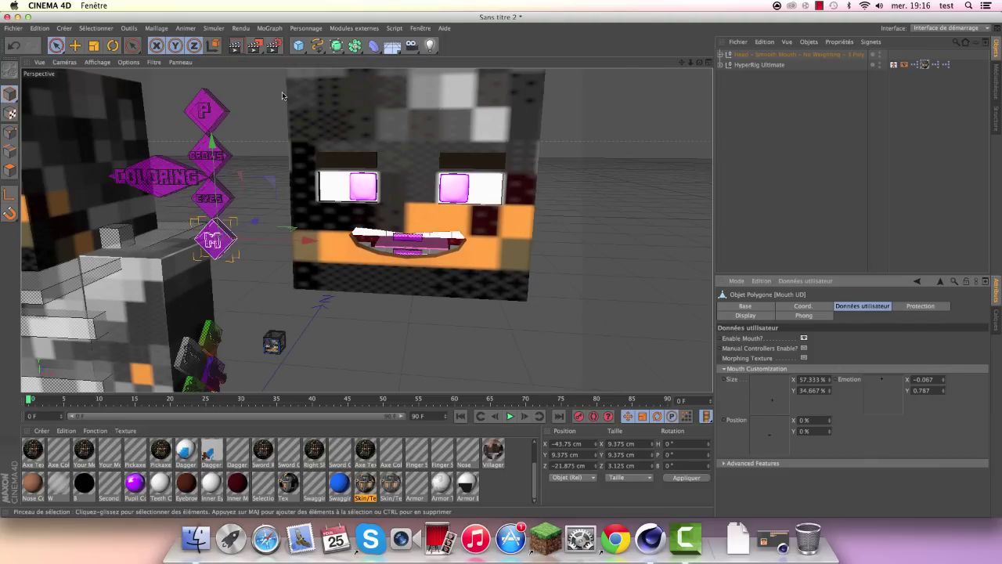
Step: Zoom and orbit around the test head to inspect the open-lipped smile
{"action": "left_click", "coordinate": [235, 45]}
{"action": "scroll", "coordinate": [418, 242], "scroll_direction": "up", "scroll_amount": 5}
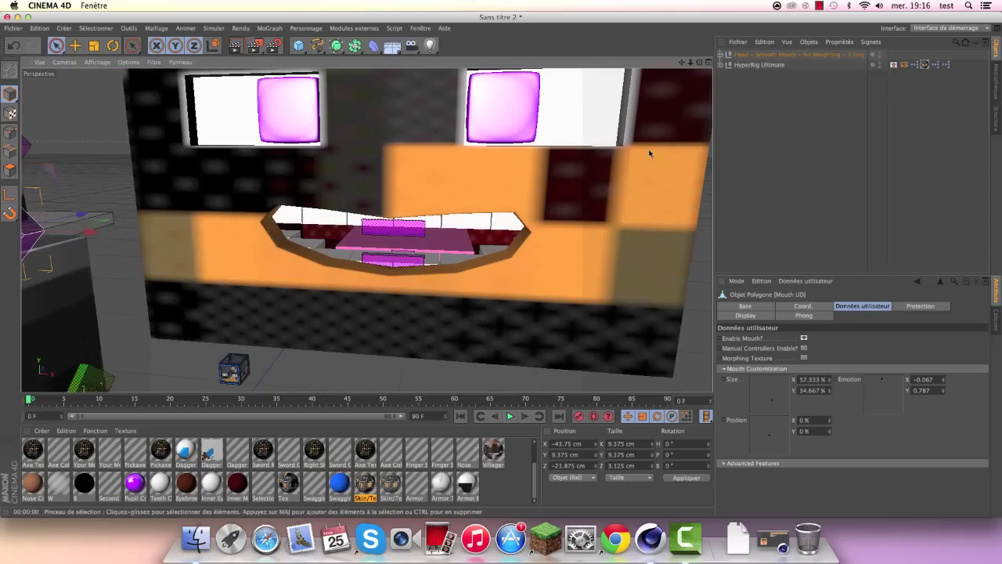
{"action": "mouse_move", "coordinate": [649, 154]}
{"action": "left_mouse_down", "text": "alt"}
{"action": "mouse_move", "coordinate": [366, 229]}
{"action": "mouse_move", "coordinate": [500, 262]}
{"action": "left_mouse_up", "text": "alt"}
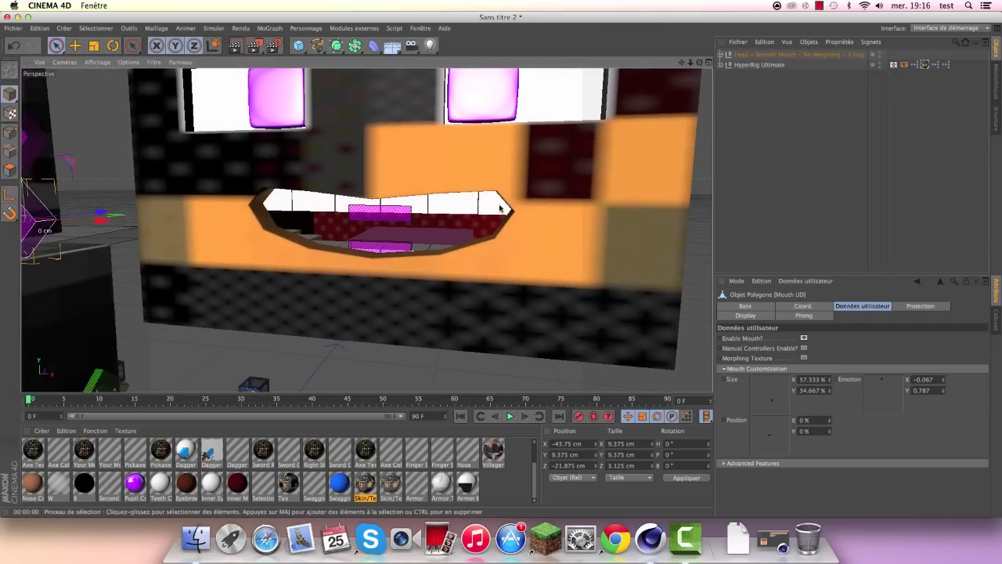
{"action": "left_click_drag", "start_coordinate": [387, 233], "coordinate": [399, 234], "text": "alt"}
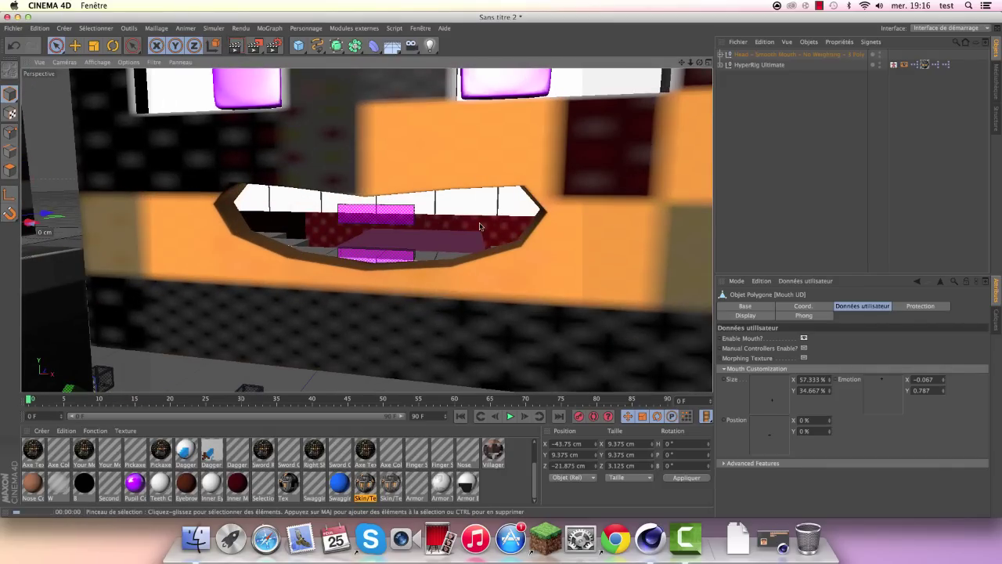
{"action": "scroll", "coordinate": [480, 226], "scroll_direction": "down", "scroll_amount": 5}
{"action": "mouse_move", "coordinate": [469, 227]}
{"action": "left_mouse_down", "text": "alt"}
{"action": "mouse_move", "coordinate": [313, 234]}
{"action": "mouse_move", "coordinate": [461, 240]}
{"action": "left_mouse_up", "text": "alt"}
{"action": "scroll", "coordinate": [306, 233], "scroll_direction": "up", "scroll_amount": 5}
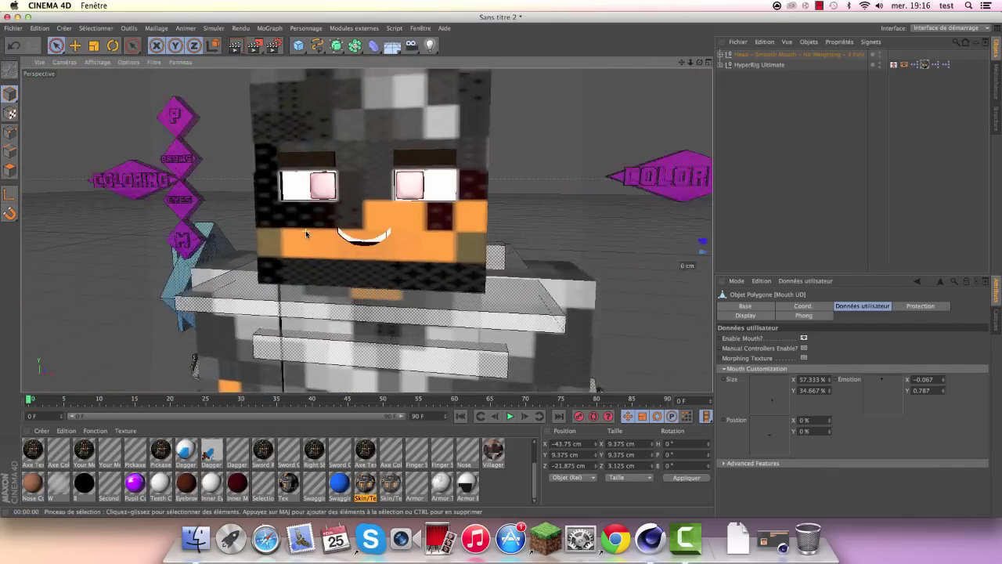
{"action": "scroll", "coordinate": [306, 234], "scroll_direction": "down", "scroll_amount": 3}
{"action": "scroll", "coordinate": [306, 234], "scroll_direction": "down", "scroll_amount": 3}
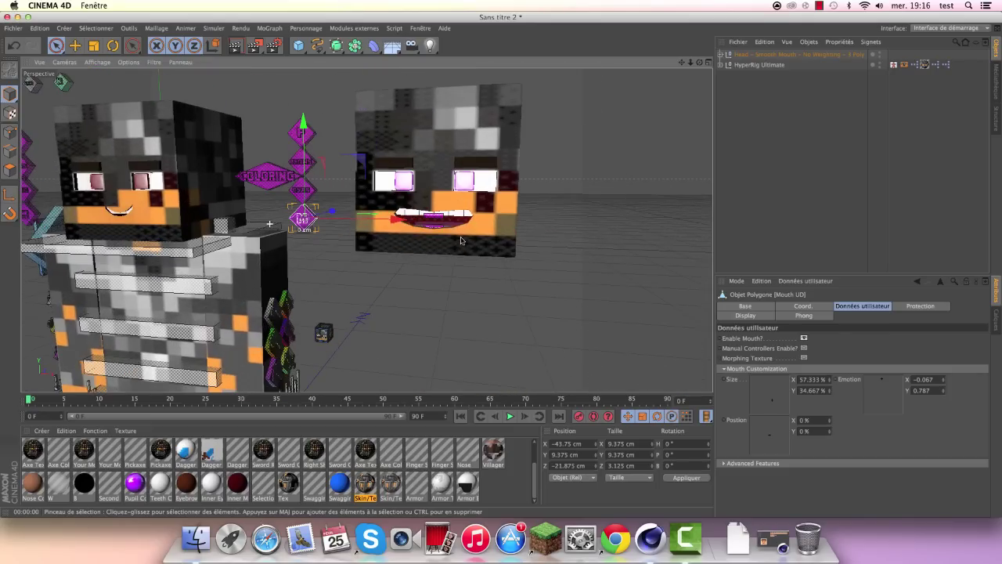
{"action": "scroll", "coordinate": [313, 200], "scroll_direction": "down", "scroll_amount": 3}
{"action": "scroll", "coordinate": [313, 200], "scroll_direction": "down", "scroll_amount": 2}
Step: Undo the skin, mouth and position edits on the extra head
{"action": "scroll", "coordinate": [313, 200], "scroll_direction": "up", "scroll_amount": 3}
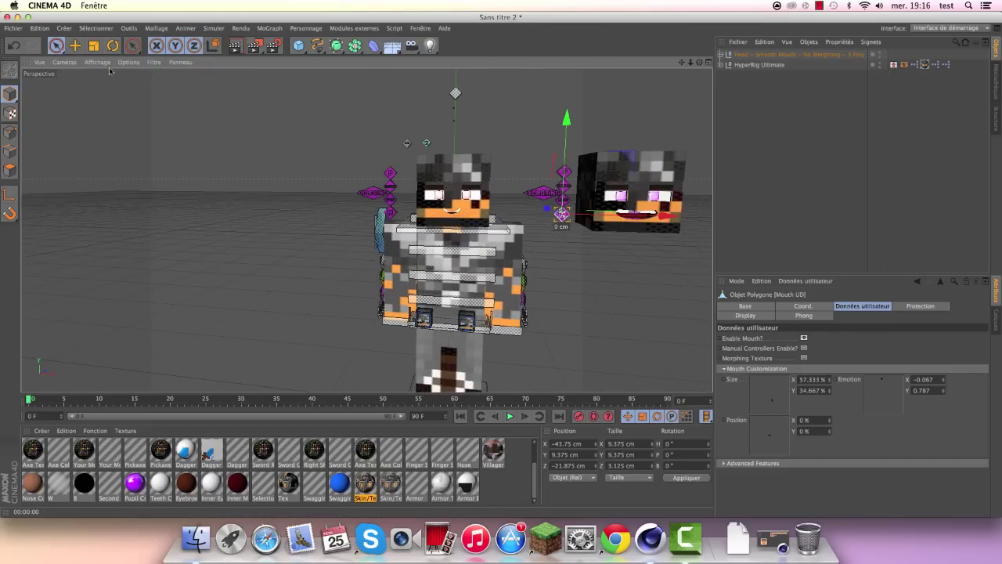
{"action": "left_click", "coordinate": [17, 49]}
{"action": "left_click", "coordinate": [17, 49]}
{"action": "left_click", "coordinate": [18, 49]}
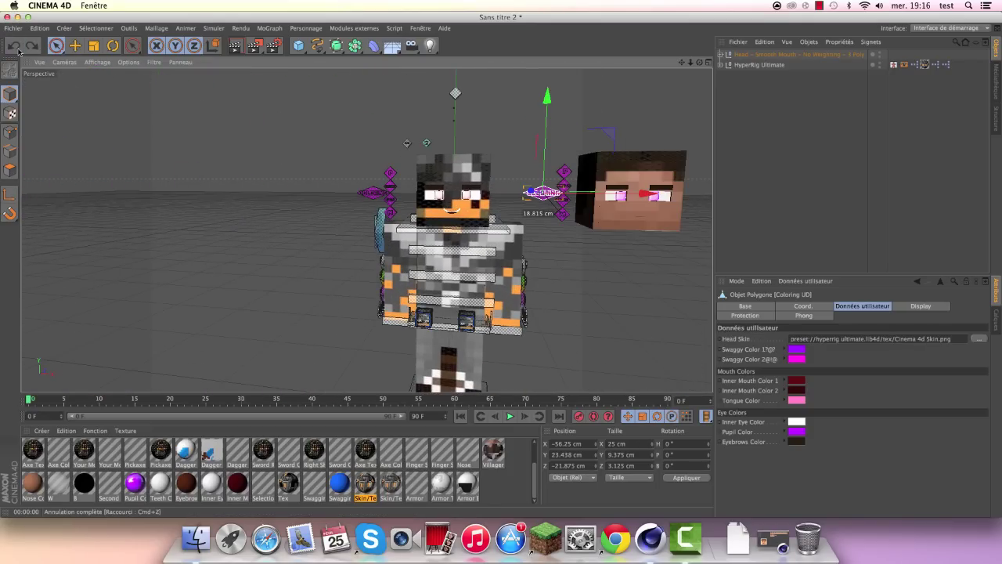
{"action": "left_click", "coordinate": [17, 49]}
{"action": "left_click", "coordinate": [17, 49]}
{"action": "scroll", "coordinate": [471, 196], "scroll_direction": "down", "scroll_amount": 2}
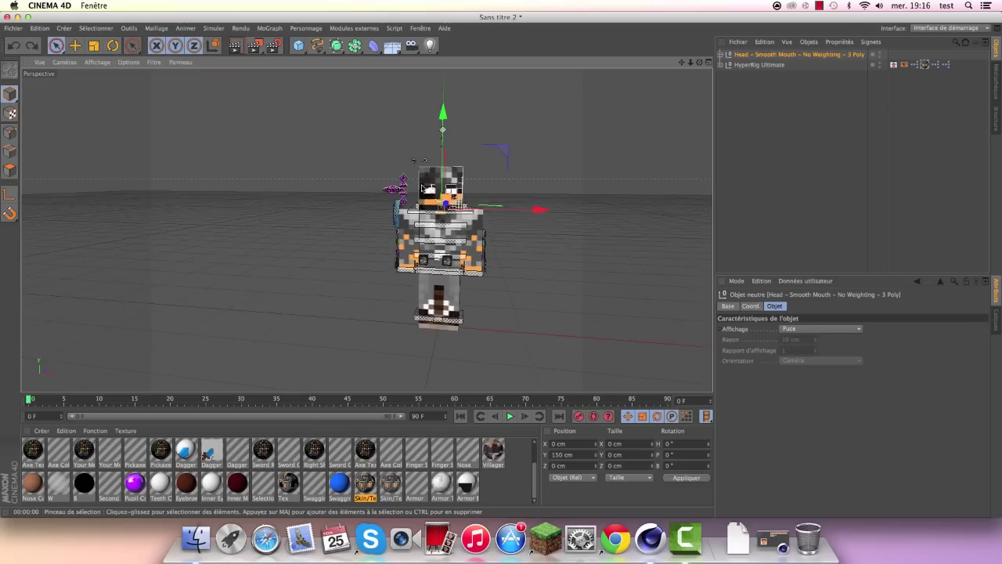
{"action": "scroll", "coordinate": [471, 196], "scroll_direction": "up", "scroll_amount": 5}
Step: Expand HyperRig Ultimate and inspect the objects under Head/Head Items
{"action": "left_click", "coordinate": [758, 65]}
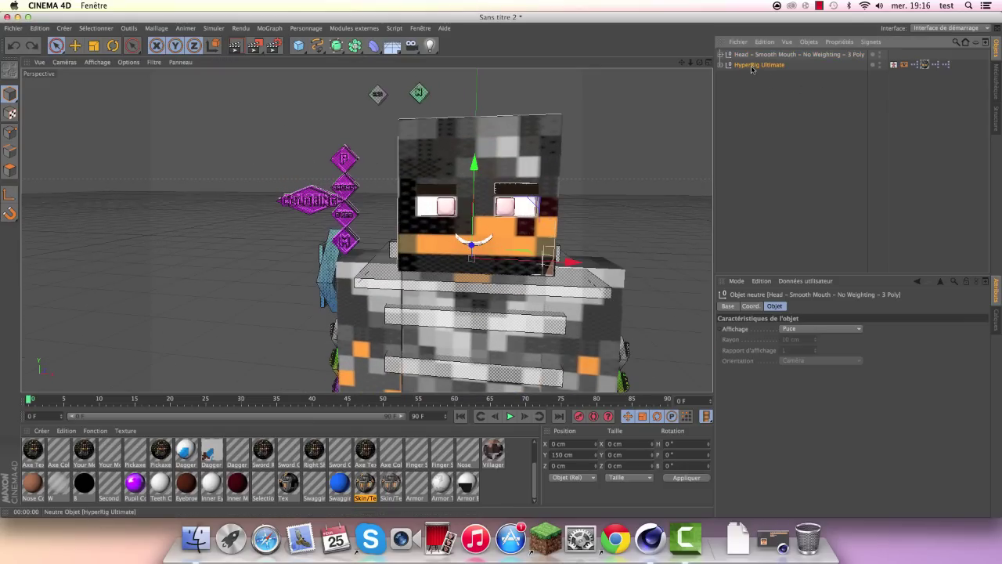
{"action": "left_click", "coordinate": [720, 65]}
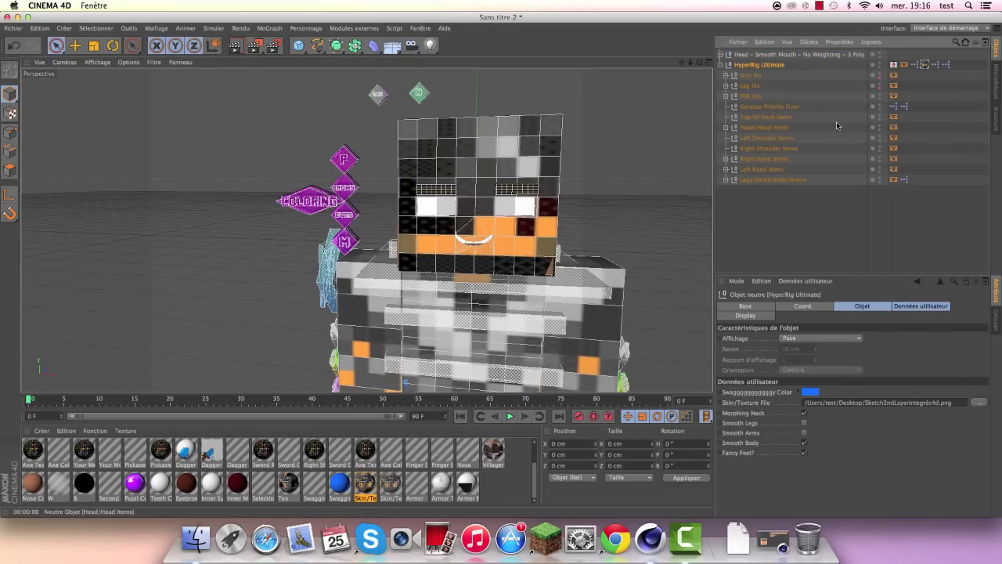
{"action": "left_click", "coordinate": [764, 129]}
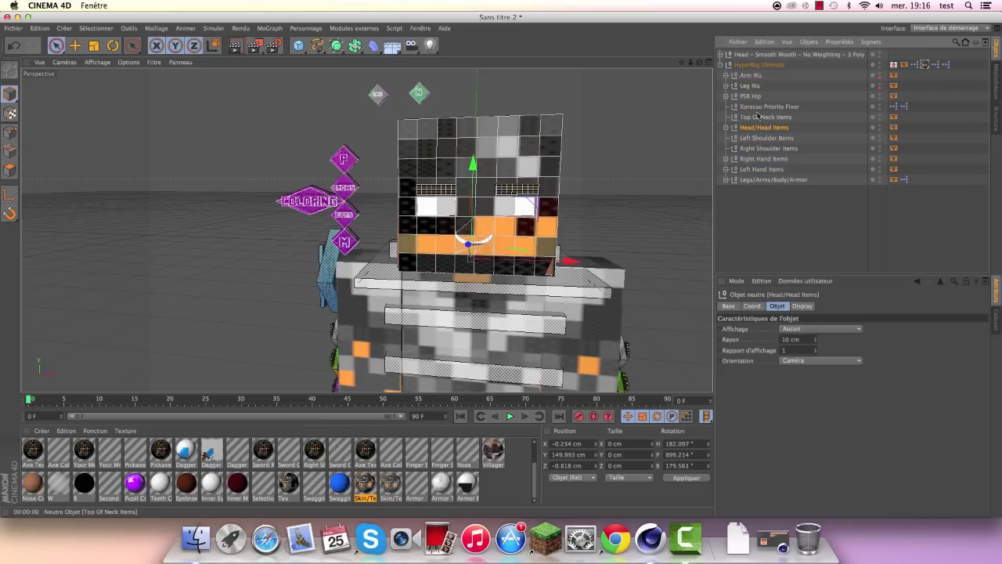
{"action": "left_click", "coordinate": [727, 128]}
{"action": "left_click", "coordinate": [756, 139]}
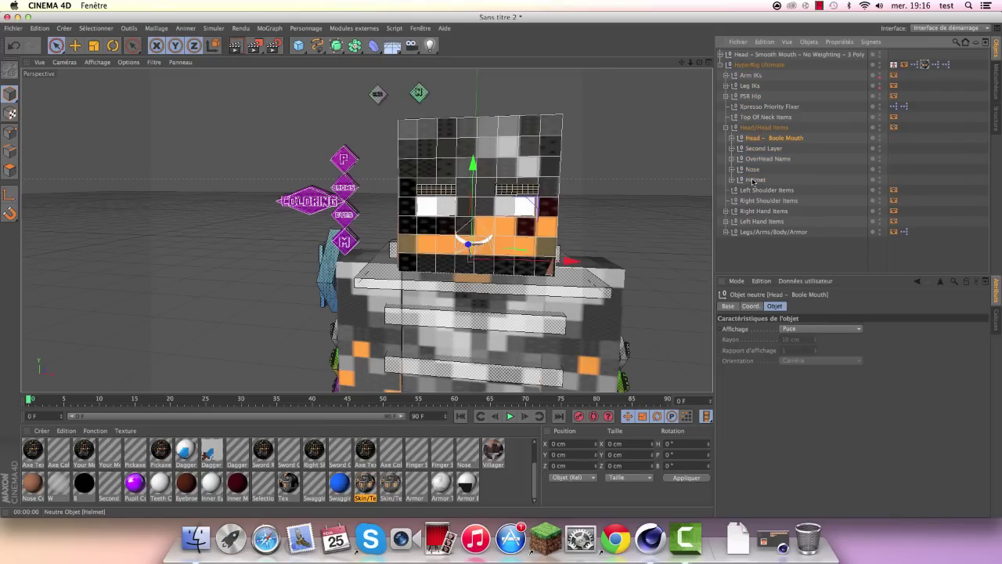
{"action": "left_click", "coordinate": [753, 182], "text": "shift"}
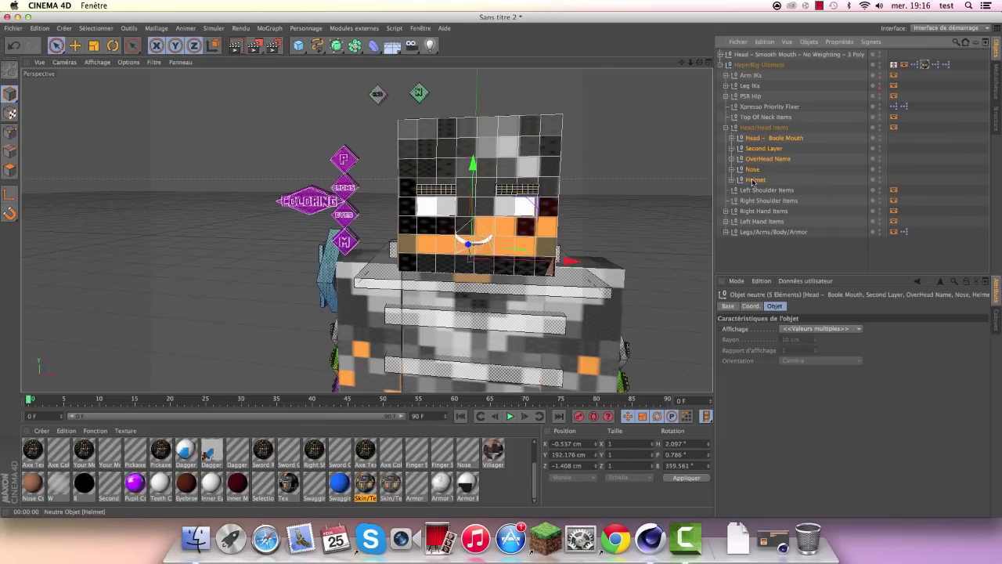
{"action": "left_click", "coordinate": [749, 54]}
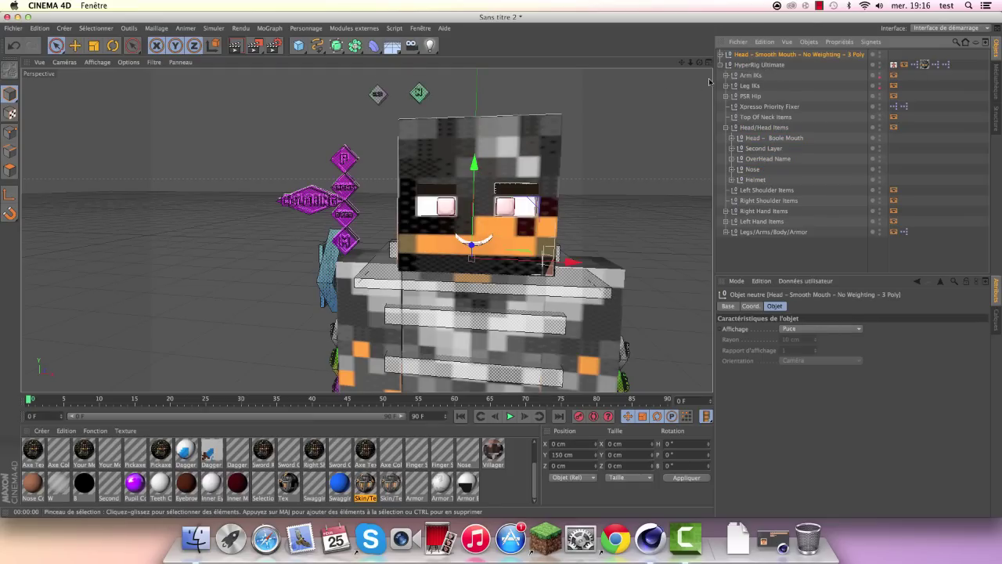
{"action": "left_click", "coordinate": [719, 65]}
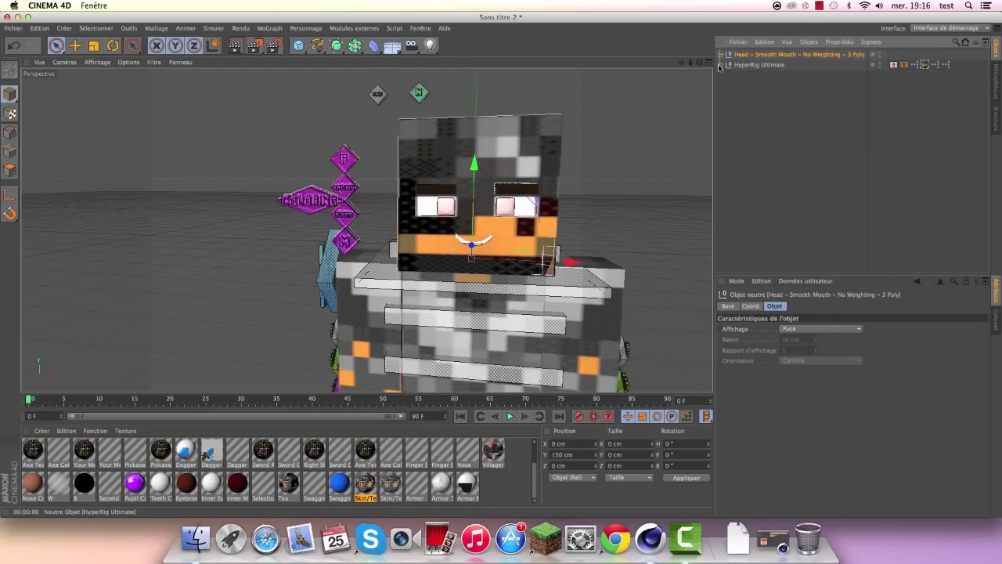
{"action": "left_click", "coordinate": [744, 65]}
{"action": "left_click", "coordinate": [744, 123]}
Step: Select the Head - Smooth Mouth object and delete it
{"action": "scroll", "coordinate": [394, 135], "scroll_direction": "down", "scroll_amount": 3}
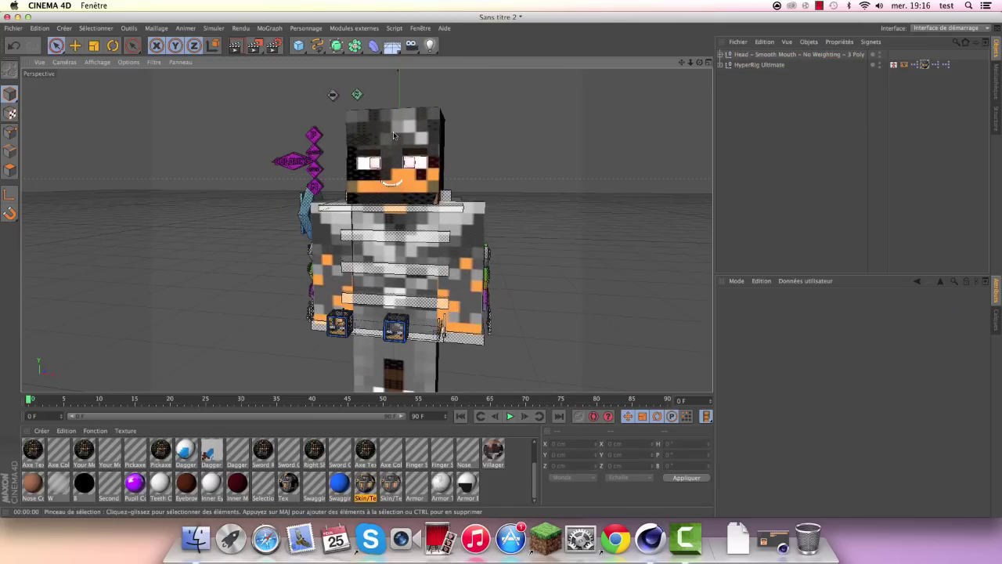
{"action": "scroll", "coordinate": [393, 135], "scroll_direction": "up", "scroll_amount": 1}
{"action": "scroll", "coordinate": [390, 134], "scroll_direction": "up", "scroll_amount": 3}
{"action": "scroll", "coordinate": [390, 133], "scroll_direction": "down", "scroll_amount": 4}
{"action": "scroll", "coordinate": [390, 134], "scroll_direction": "up", "scroll_amount": 4}
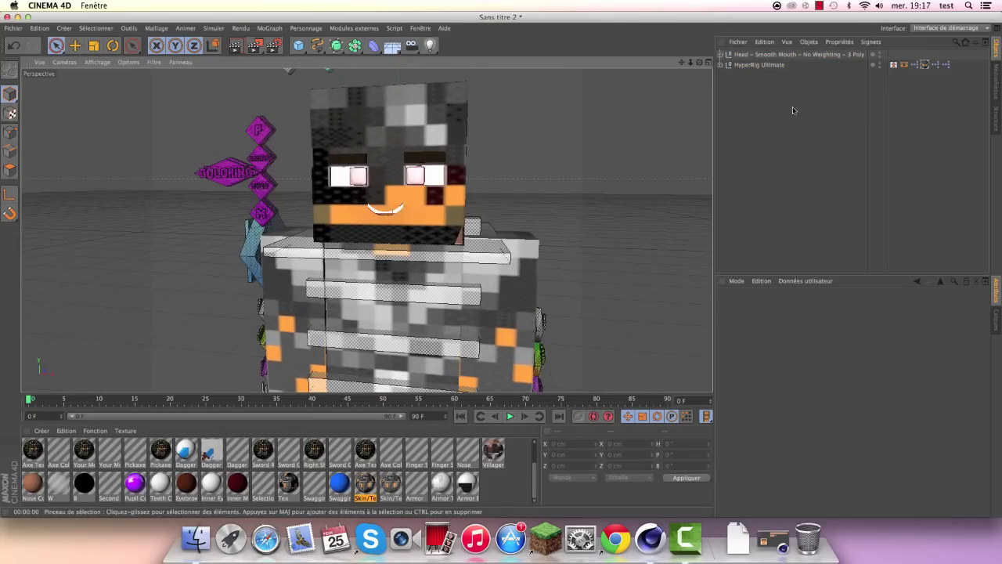
{"action": "left_click", "coordinate": [779, 54]}
{"action": "key", "text": "Delete"}
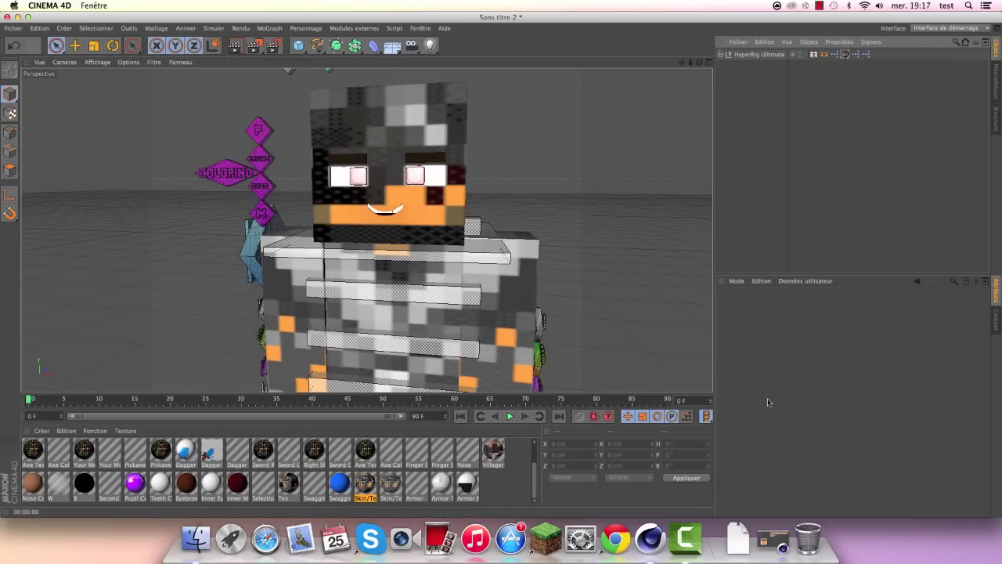
Step: Browse the content library to HyperRig Ultimate's Head – Head Items folder
{"action": "left_click", "coordinate": [774, 539]}
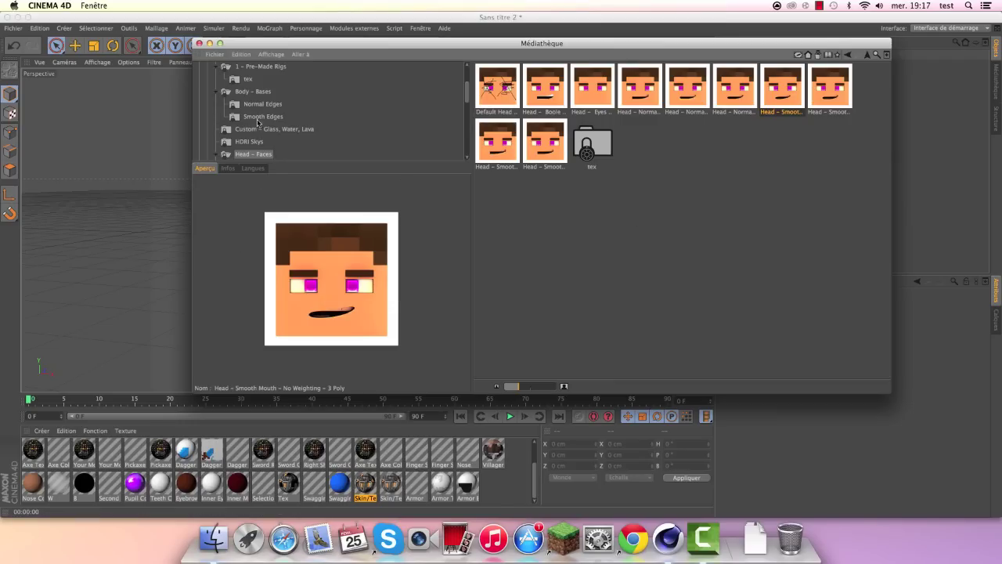
{"action": "left_click", "coordinate": [258, 66]}
{"action": "scroll", "coordinate": [263, 110], "scroll_direction": "down", "scroll_amount": 4}
{"action": "scroll", "coordinate": [264, 115], "scroll_direction": "up", "scroll_amount": 2}
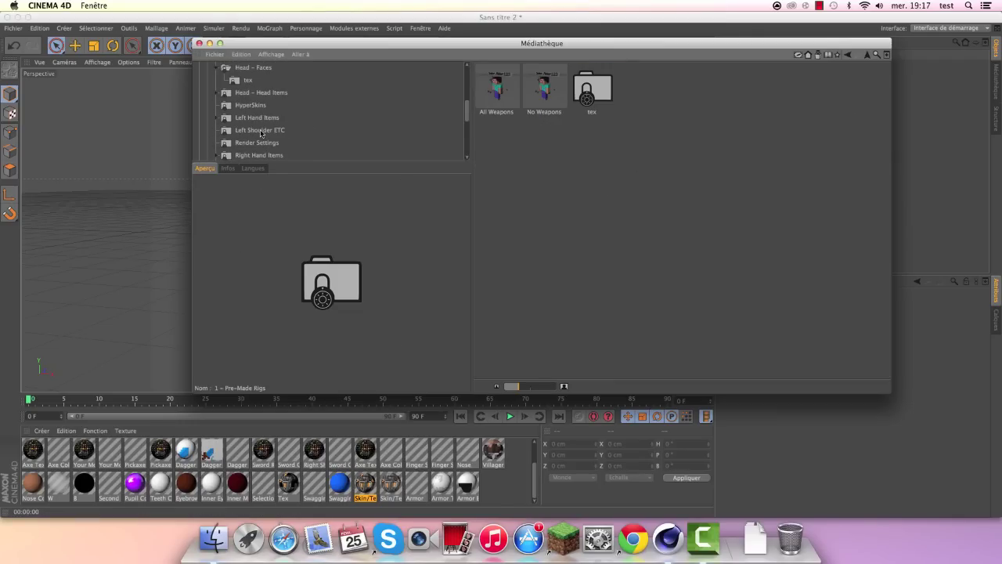
{"action": "scroll", "coordinate": [259, 121], "scroll_direction": "down", "scroll_amount": 1}
{"action": "scroll", "coordinate": [257, 122], "scroll_direction": "down", "scroll_amount": 2}
{"action": "scroll", "coordinate": [257, 121], "scroll_direction": "down", "scroll_amount": 1}
{"action": "scroll", "coordinate": [257, 121], "scroll_direction": "down", "scroll_amount": 2}
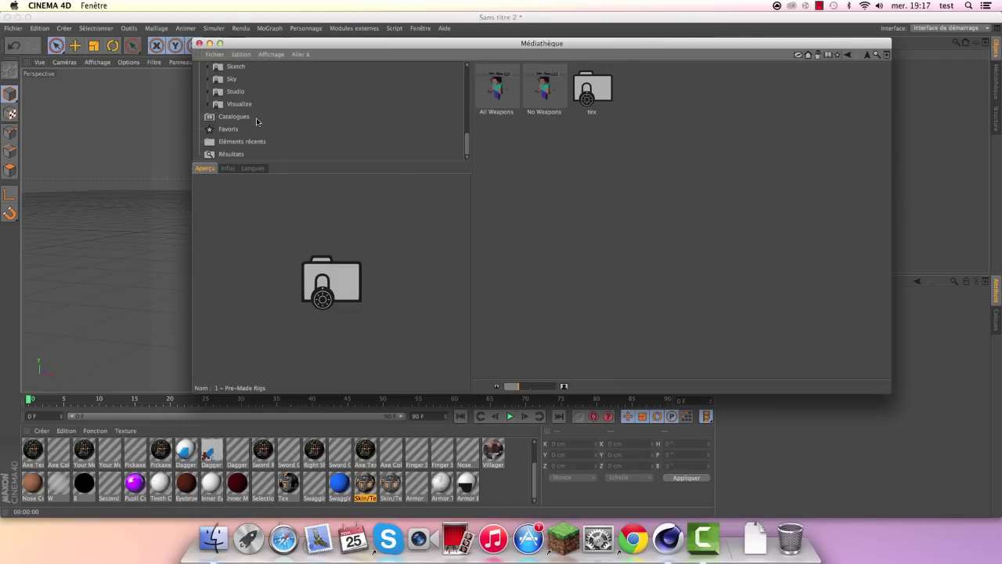
{"action": "scroll", "coordinate": [257, 121], "scroll_direction": "down", "scroll_amount": 1}
{"action": "scroll", "coordinate": [257, 122], "scroll_direction": "up", "scroll_amount": 5}
{"action": "left_click", "coordinate": [253, 117]}
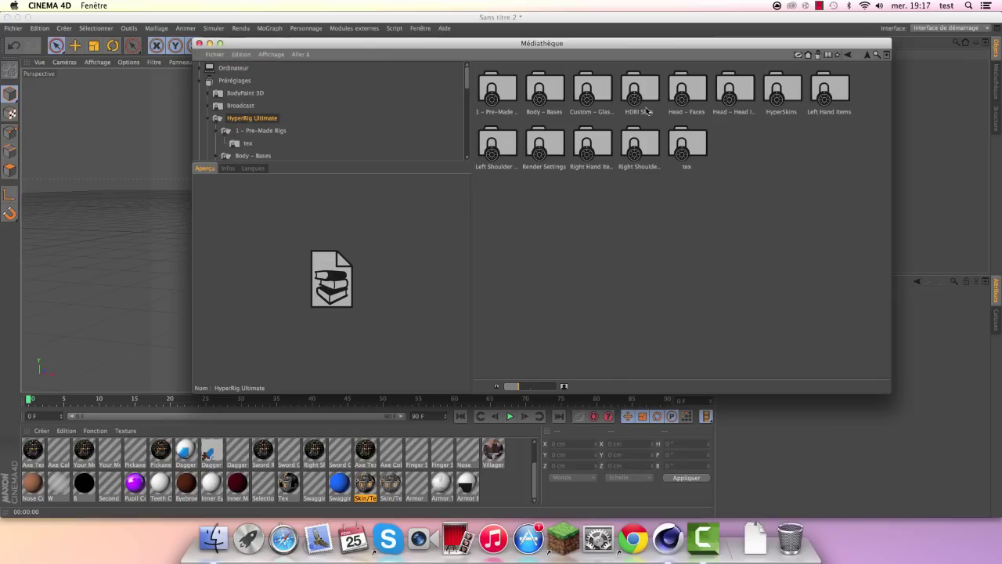
{"action": "left_click", "coordinate": [685, 84]}
{"action": "double_click", "coordinate": [740, 85]}
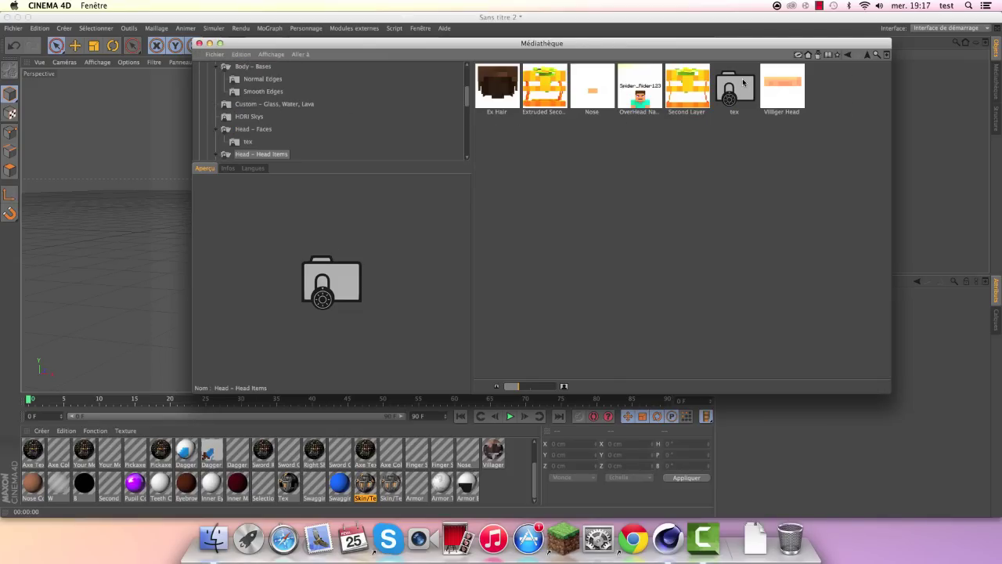
Step: Load the Ex Hair preset onto the character's head
{"action": "left_click_drag", "start_coordinate": [504, 44], "coordinate": [699, 54]}
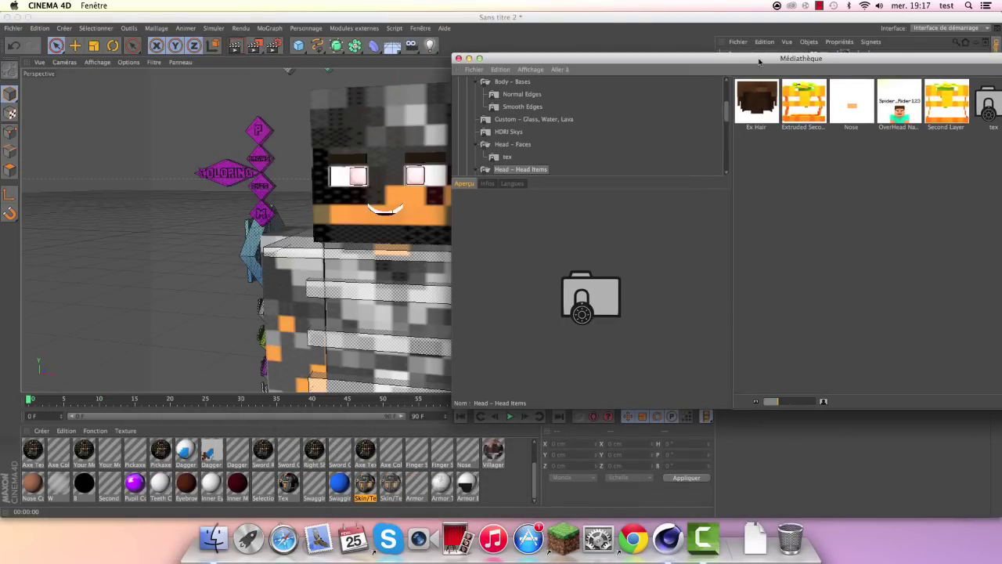
{"action": "left_click_drag", "start_coordinate": [699, 55], "coordinate": [765, 61]}
{"action": "left_click", "coordinate": [763, 105]}
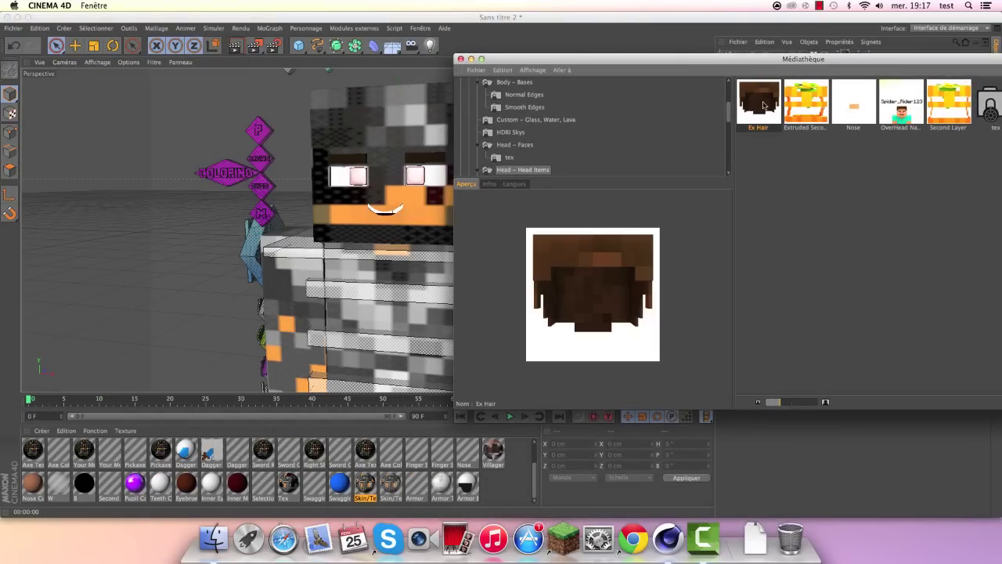
{"action": "double_click", "coordinate": [764, 105]}
Step: Rotate the neck control to tilt the head slightly (H -1.171°, P -2°)
{"action": "left_click", "coordinate": [460, 59]}
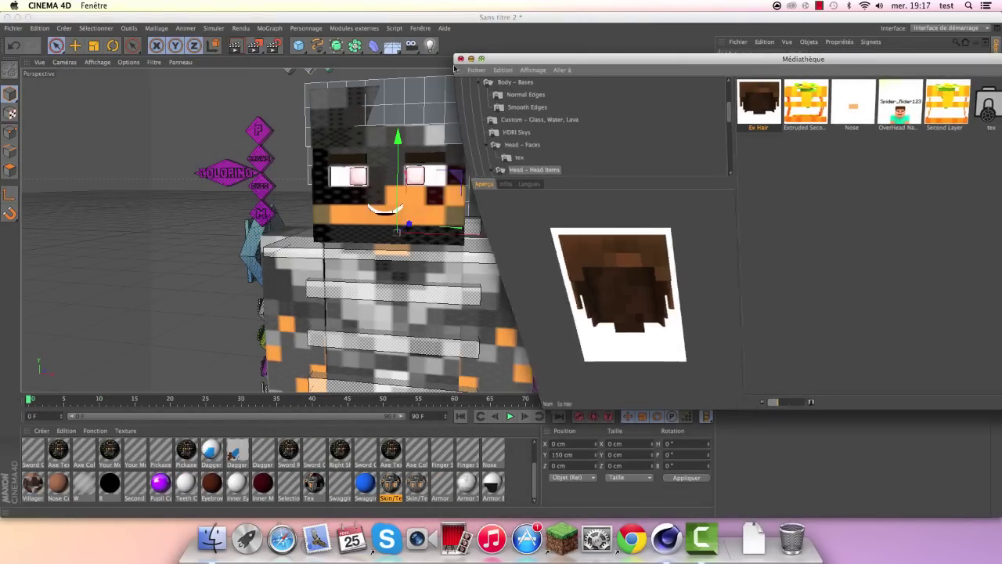
{"action": "scroll", "coordinate": [406, 156], "scroll_direction": "up", "scroll_amount": 1}
{"action": "scroll", "coordinate": [387, 118], "scroll_direction": "up", "scroll_amount": 1}
{"action": "scroll", "coordinate": [380, 131], "scroll_direction": "up", "scroll_amount": 1}
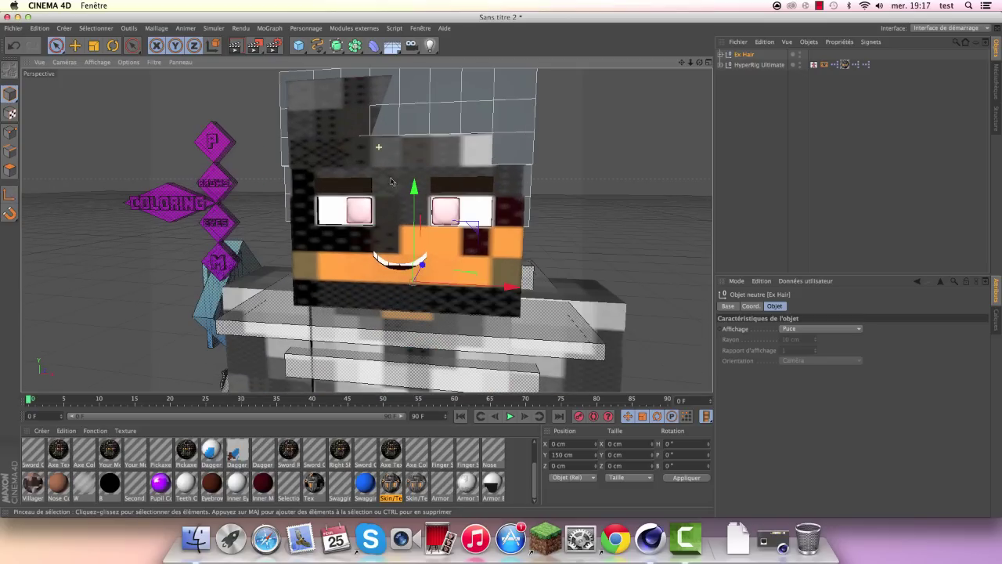
{"action": "left_click", "coordinate": [454, 334]}
{"action": "key", "text": "r"}
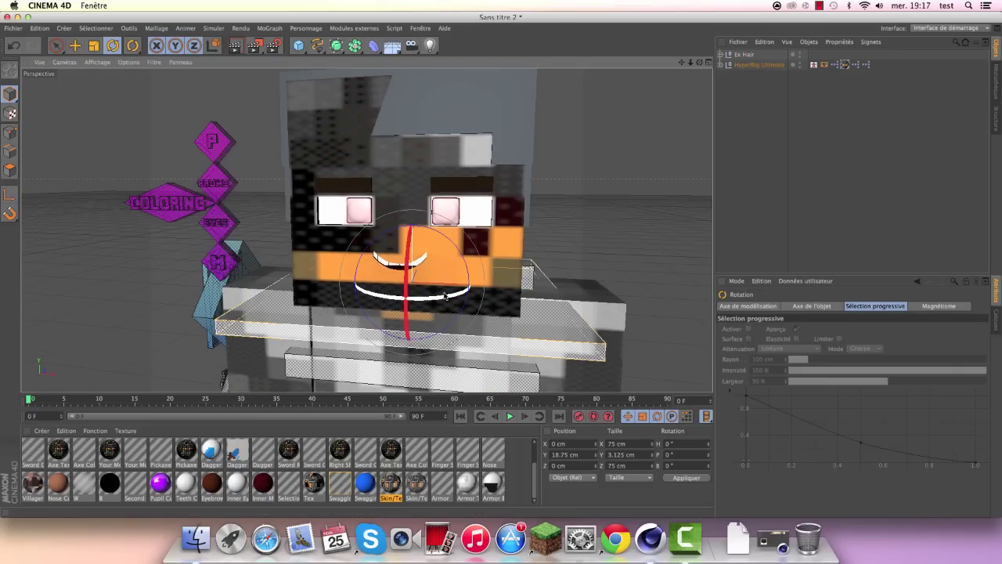
{"action": "left_click_drag", "start_coordinate": [444, 295], "coordinate": [401, 282]}
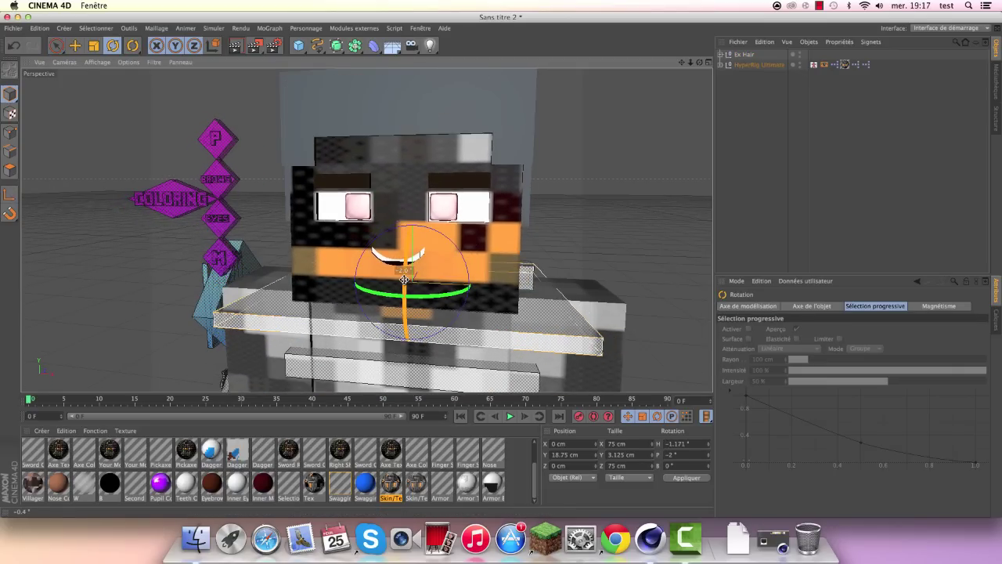
Step: Render a quick check of the tilted head, then create a new default material, Mat
{"action": "left_click", "coordinate": [55, 44]}
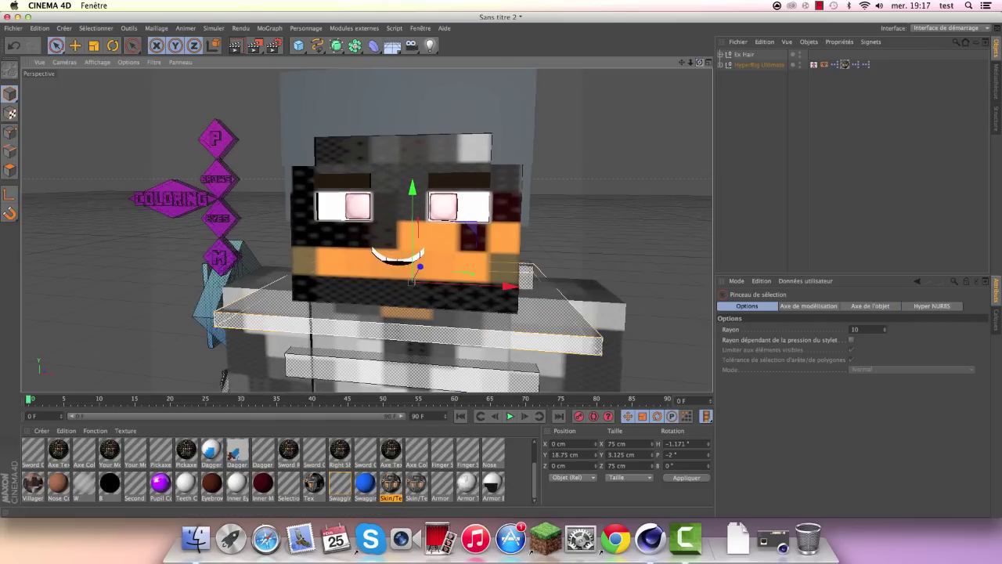
{"action": "left_click_drag", "start_coordinate": [423, 234], "coordinate": [470, 219], "text": "alt"}
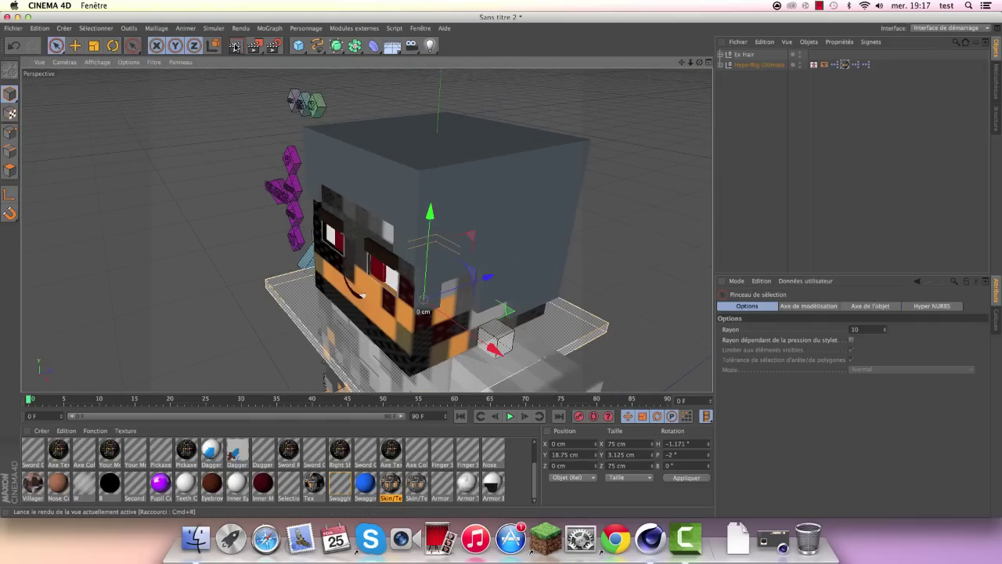
{"action": "left_click", "coordinate": [235, 45]}
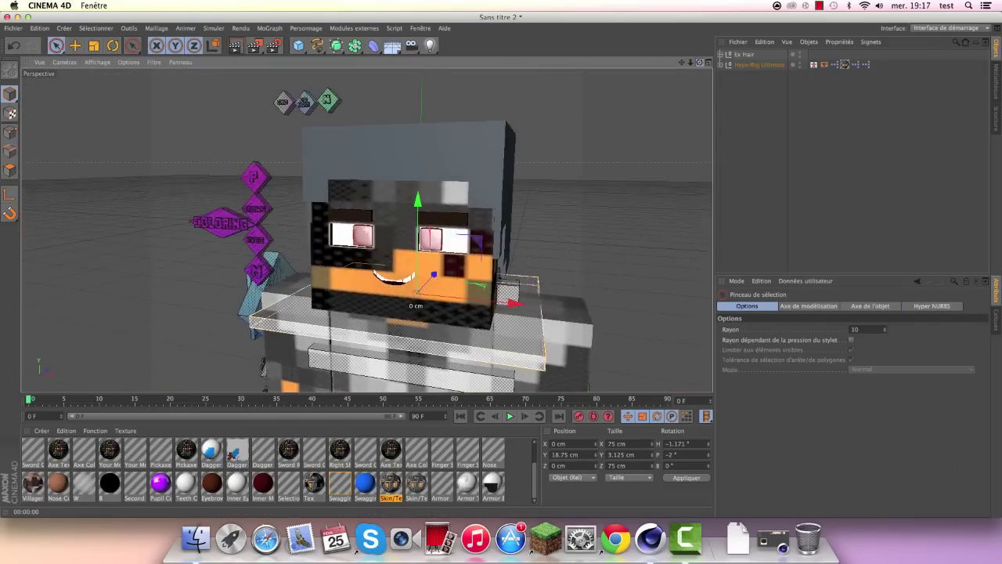
{"action": "left_click_drag", "start_coordinate": [515, 163], "coordinate": [154, 246], "text": "alt"}
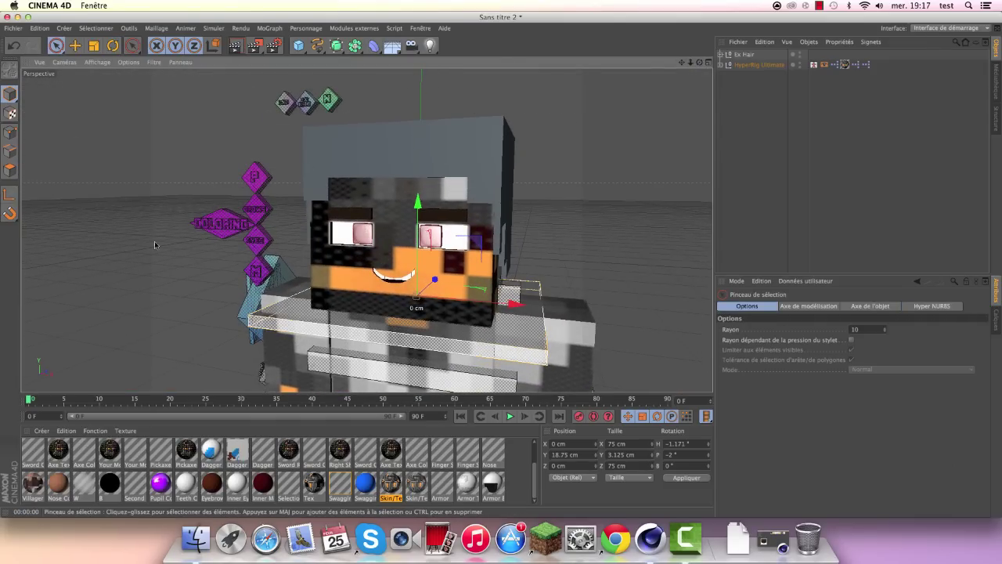
{"action": "key", "text": "ctrl+n"}
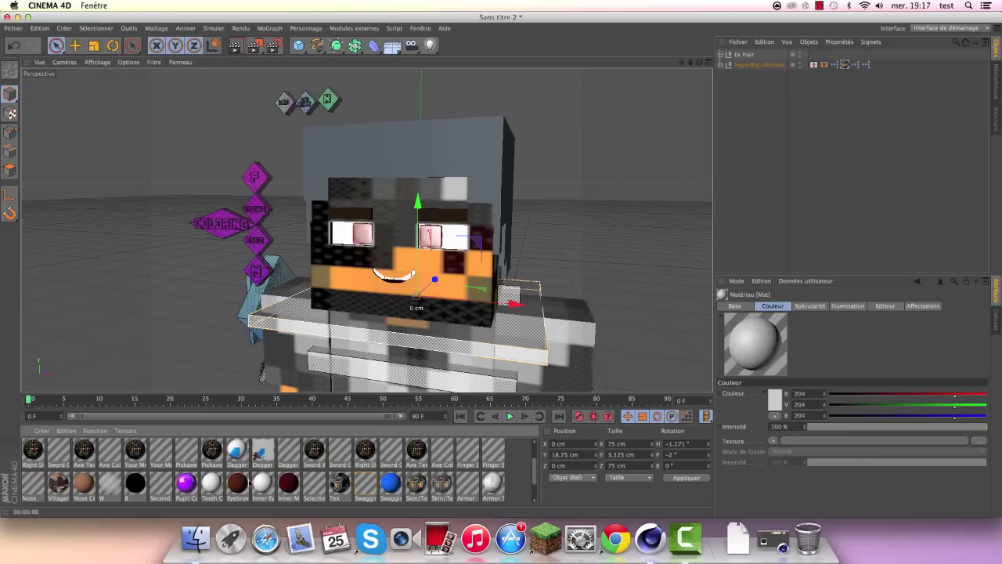
Step: Set the Mat material's Couleur to dark brown, RGB 69/31/0
{"action": "scroll", "coordinate": [196, 470], "scroll_direction": "up", "scroll_amount": 1}
{"action": "double_click", "coordinate": [31, 448]}
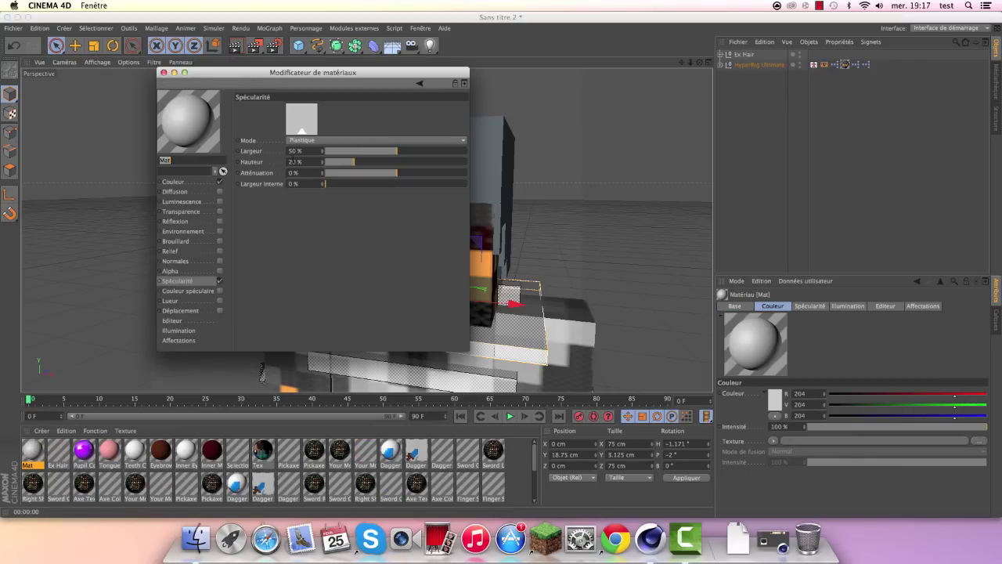
{"action": "left_click", "coordinate": [188, 184]}
{"action": "left_click", "coordinate": [298, 117]}
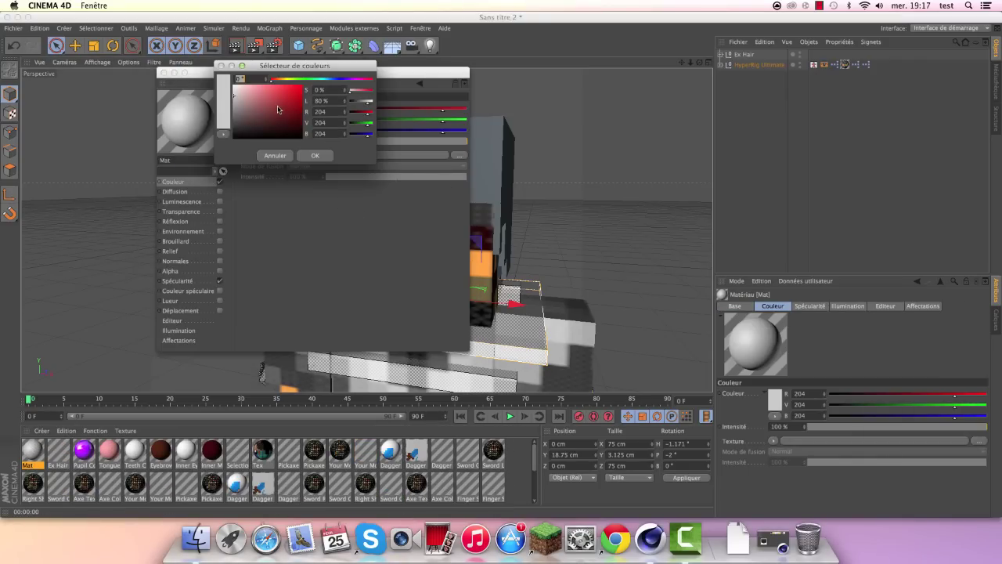
{"action": "left_click", "coordinate": [280, 80]}
{"action": "left_click", "coordinate": [301, 126]}
{"action": "left_click", "coordinate": [315, 155]}
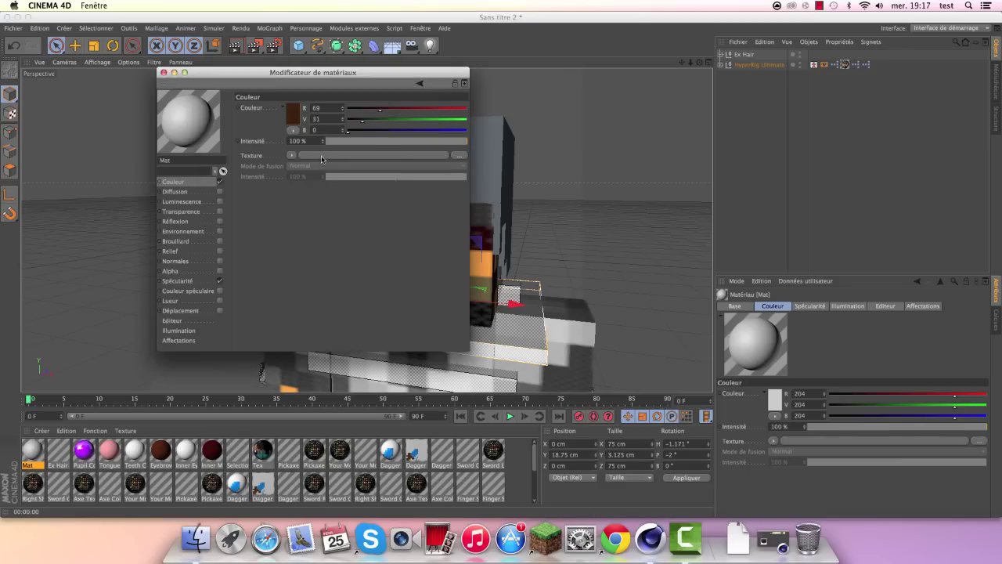
{"action": "left_click", "coordinate": [163, 72]}
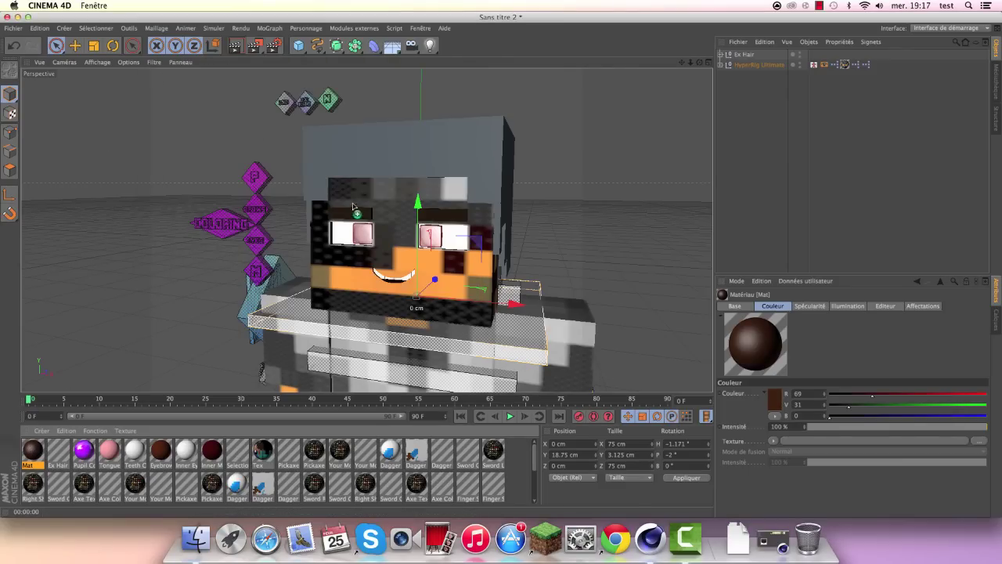
Step: Apply Mat to the Ex Hair and render to check the brown colour
{"action": "left_click_drag", "start_coordinate": [353, 205], "coordinate": [354, 207]}
{"action": "left_click", "coordinate": [235, 46]}
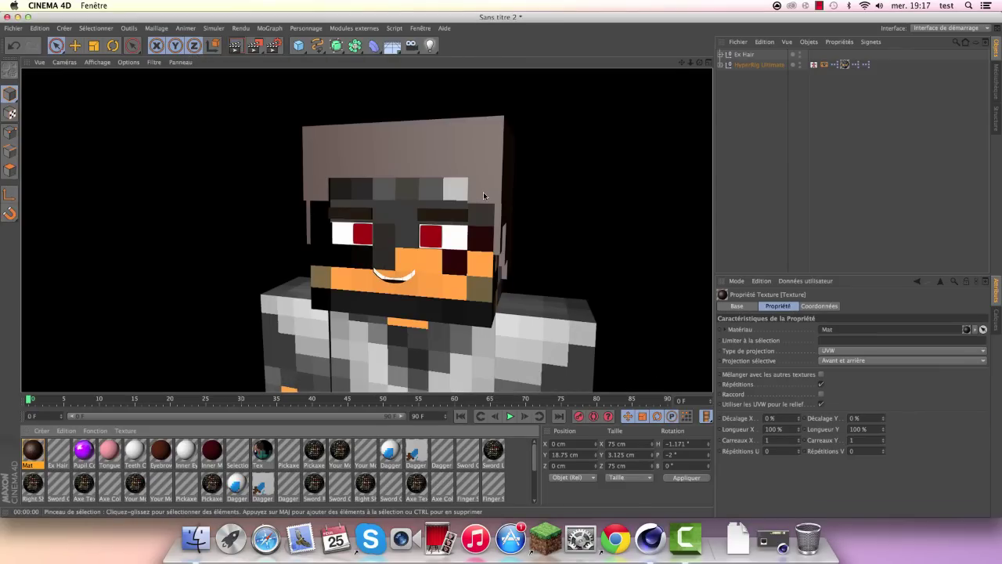
{"action": "left_click", "coordinate": [355, 141]}
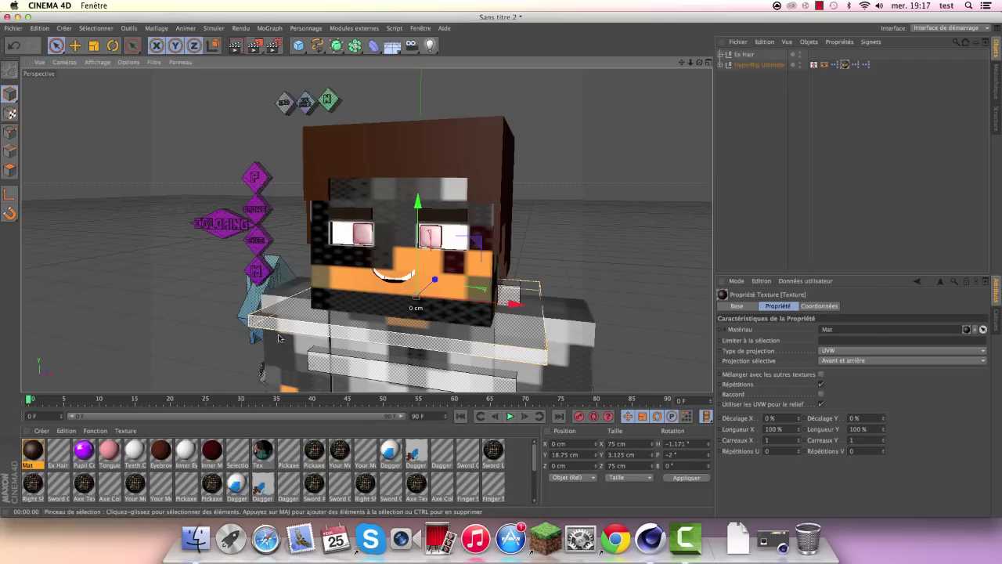
Step: Delete the brown Mat material and the Ex Hair object
{"action": "key", "text": "Delete"}
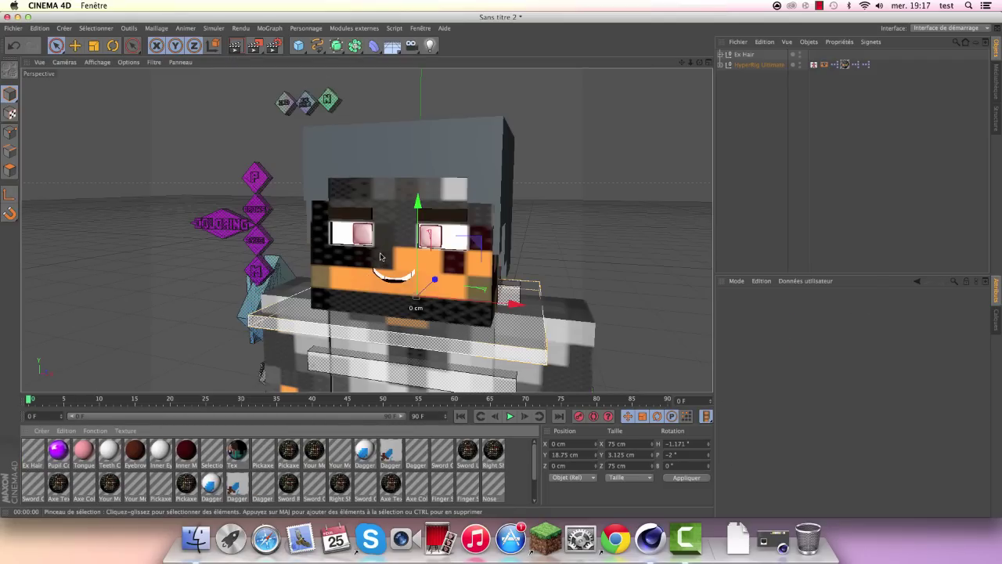
{"action": "key", "text": "ctrl+shift+a"}
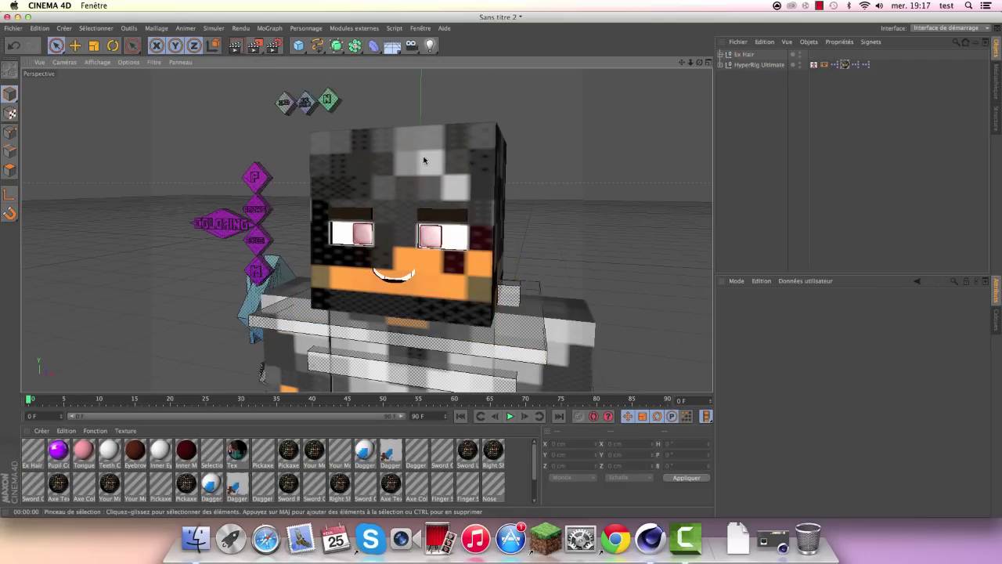
{"action": "scroll", "coordinate": [423, 153], "scroll_direction": "down", "scroll_amount": 5}
{"action": "scroll", "coordinate": [379, 137], "scroll_direction": "up", "scroll_amount": 6}
{"action": "scroll", "coordinate": [379, 137], "scroll_direction": "up", "scroll_amount": 3}
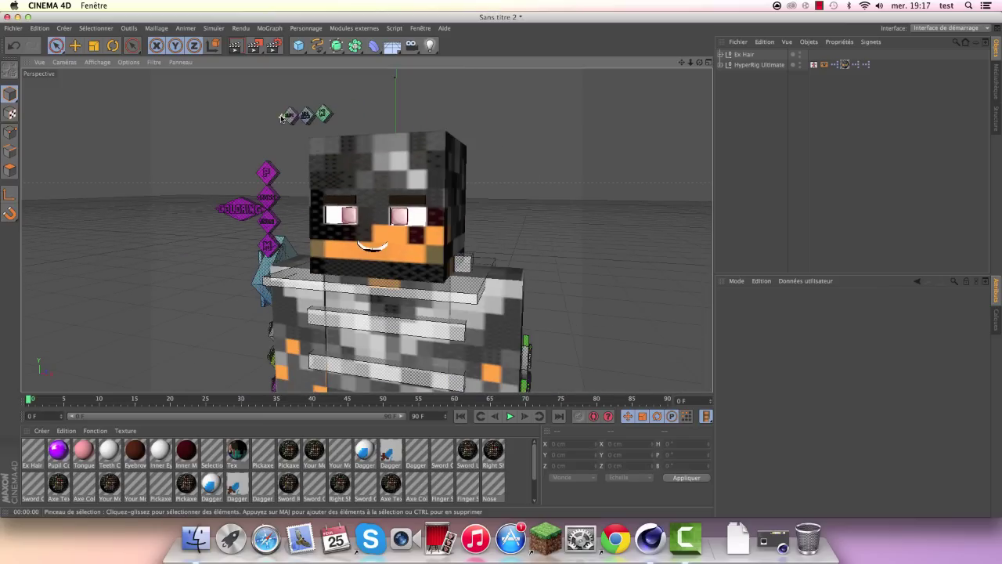
{"action": "scroll", "coordinate": [379, 137], "scroll_direction": "down", "scroll_amount": 1}
{"action": "left_click", "coordinate": [743, 55]}
{"action": "key", "text": "Delete"}
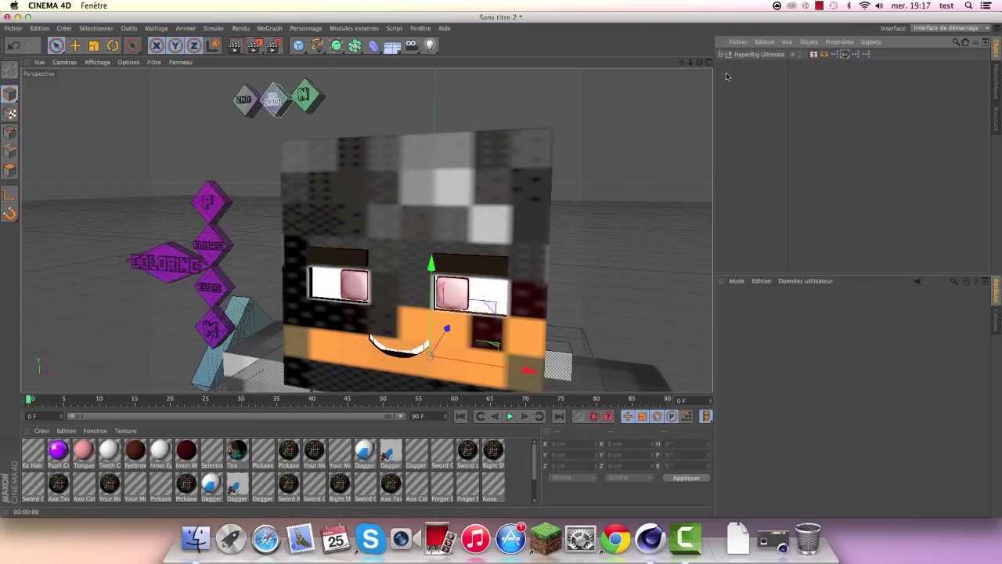
Step: Preview the Extruded Second Layer and Second Layer items in Head – Head Items, then minimise the library
{"action": "left_click", "coordinate": [773, 539]}
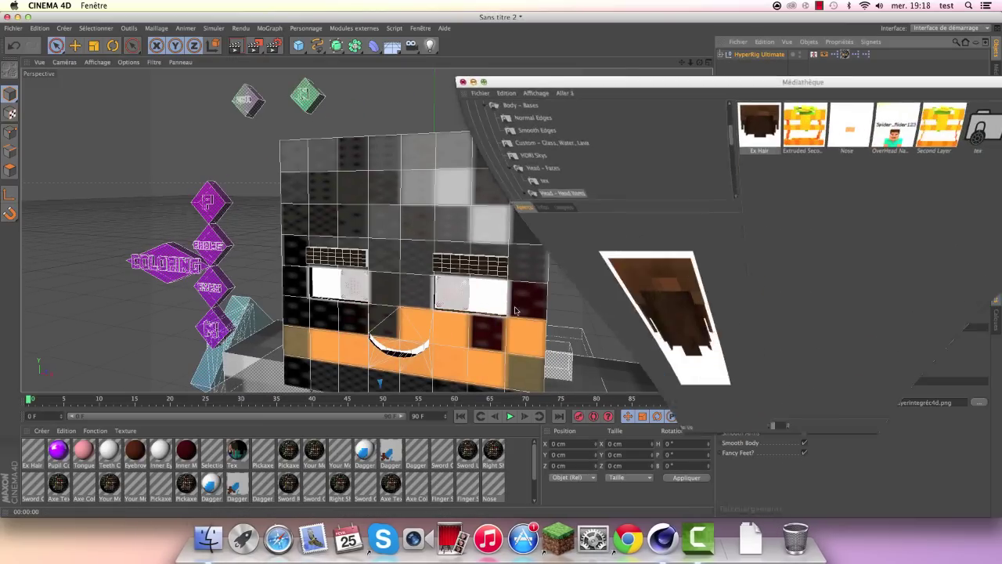
{"action": "left_click_drag", "start_coordinate": [729, 63], "coordinate": [523, 48]}
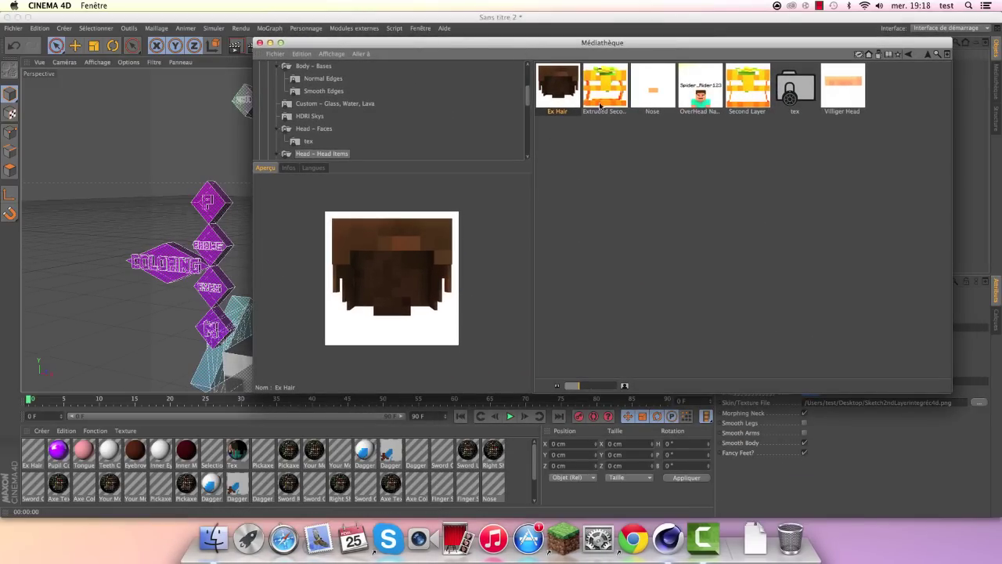
{"action": "left_click", "coordinate": [600, 103]}
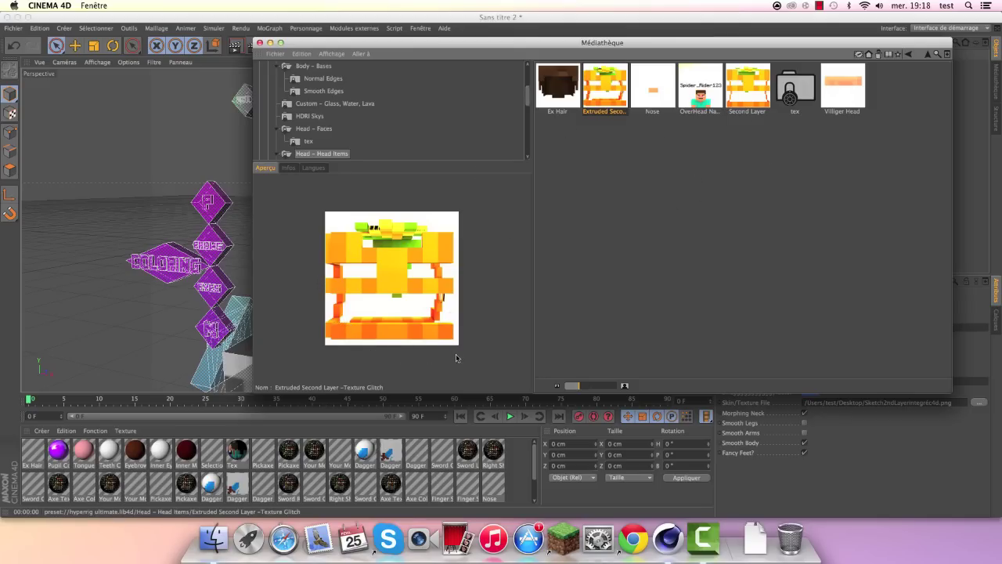
{"action": "left_click", "coordinate": [745, 103]}
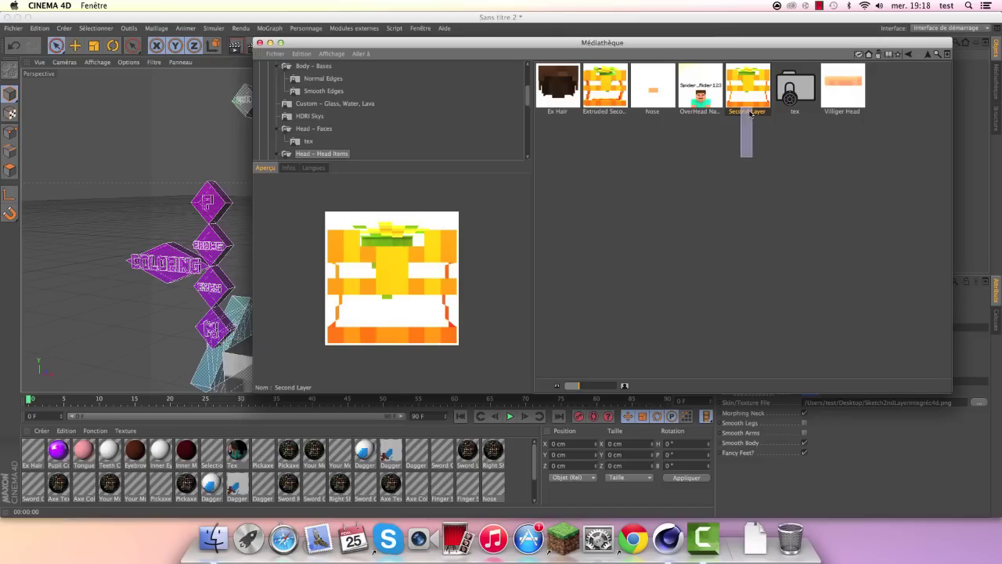
{"action": "left_click", "coordinate": [739, 151]}
{"action": "left_click", "coordinate": [270, 43]}
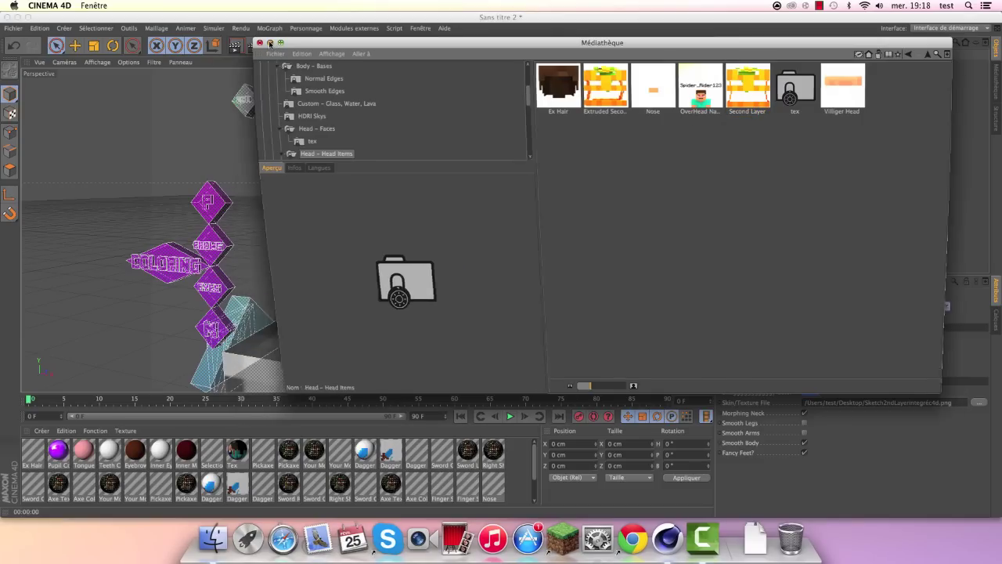
{"action": "scroll", "coordinate": [374, 115], "scroll_direction": "up", "scroll_amount": 3}
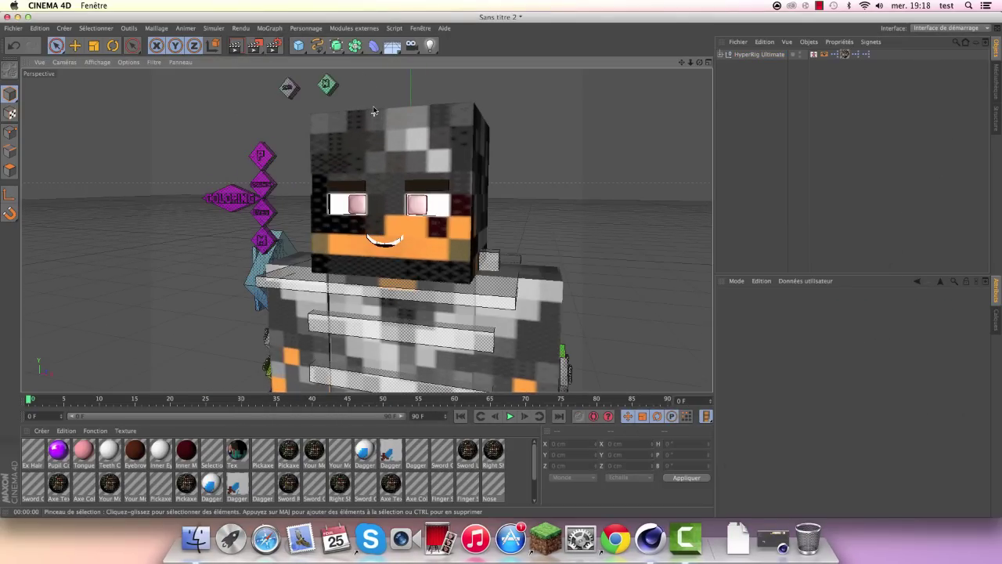
{"action": "scroll", "coordinate": [374, 115], "scroll_direction": "up", "scroll_amount": 2}
{"action": "scroll", "coordinate": [374, 115], "scroll_direction": "down", "scroll_amount": 3}
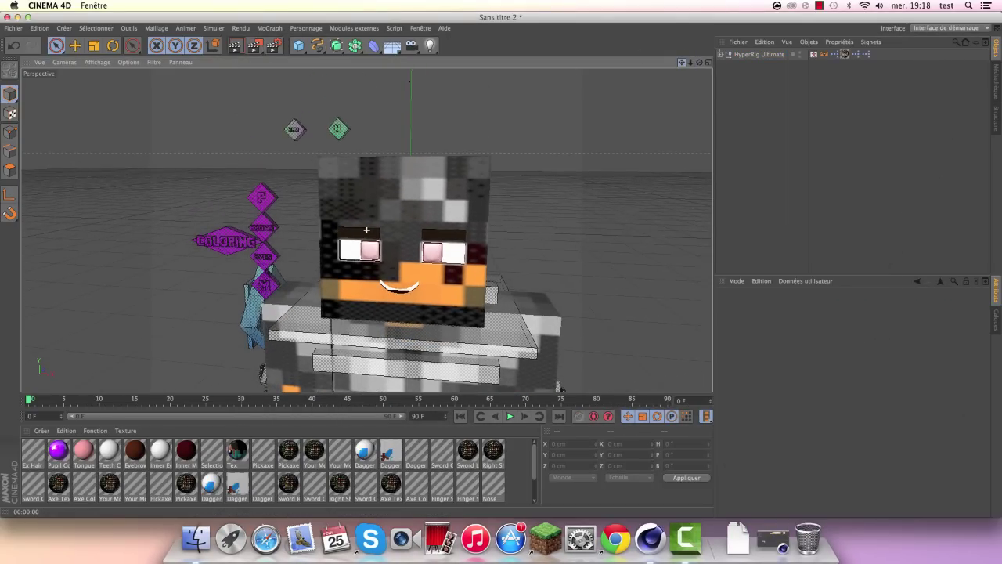
{"action": "scroll", "coordinate": [259, 116], "scroll_direction": "down", "scroll_amount": 2}
{"action": "scroll", "coordinate": [314, 117], "scroll_direction": "down", "scroll_amount": 3}
{"action": "scroll", "coordinate": [397, 87], "scroll_direction": "down", "scroll_amount": 2}
{"action": "scroll", "coordinate": [397, 88], "scroll_direction": "up", "scroll_amount": 3}
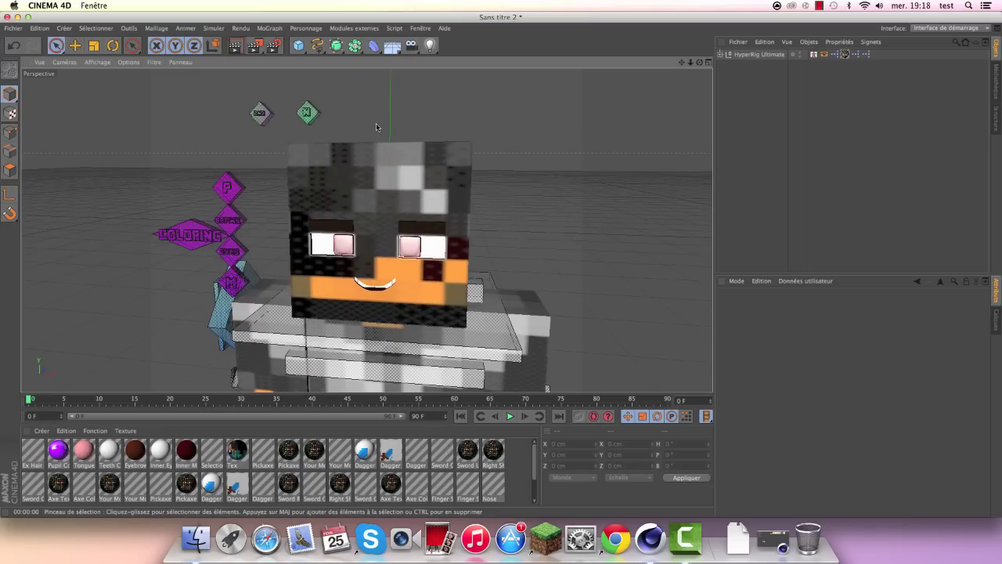
{"action": "scroll", "coordinate": [397, 88], "scroll_direction": "down", "scroll_amount": 3}
{"action": "scroll", "coordinate": [397, 88], "scroll_direction": "up", "scroll_amount": 1}
{"action": "scroll", "coordinate": [408, 96], "scroll_direction": "down", "scroll_amount": 3}
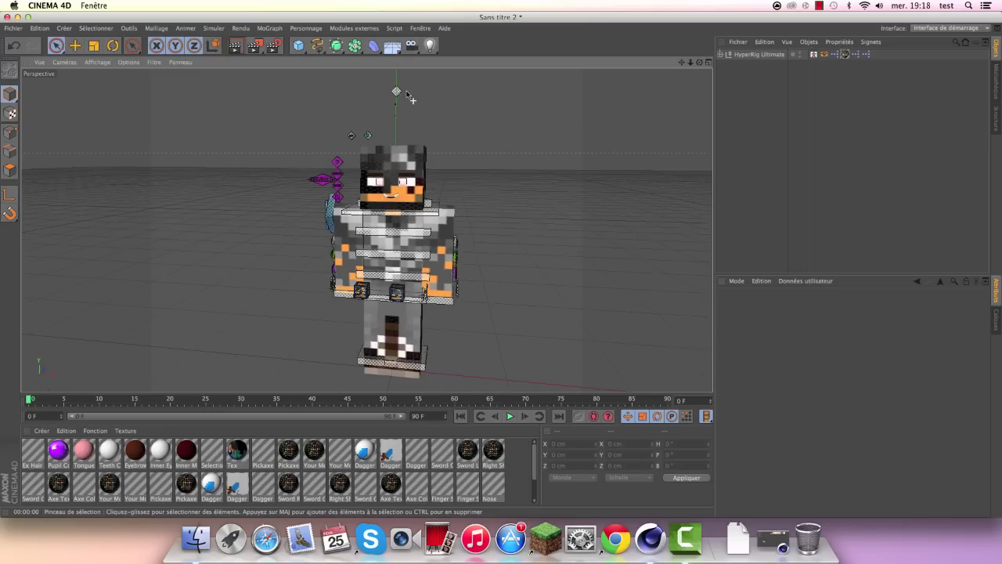
{"action": "scroll", "coordinate": [382, 166], "scroll_direction": "up", "scroll_amount": 3}
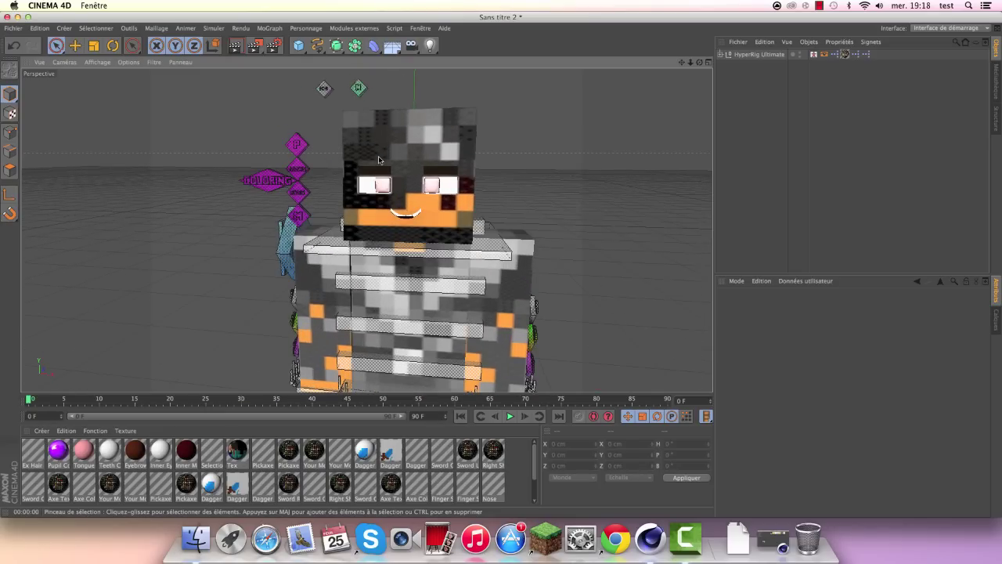
{"action": "scroll", "coordinate": [399, 168], "scroll_direction": "up", "scroll_amount": 2}
{"action": "scroll", "coordinate": [384, 164], "scroll_direction": "down", "scroll_amount": 3}
{"action": "scroll", "coordinate": [367, 157], "scroll_direction": "up", "scroll_amount": 3}
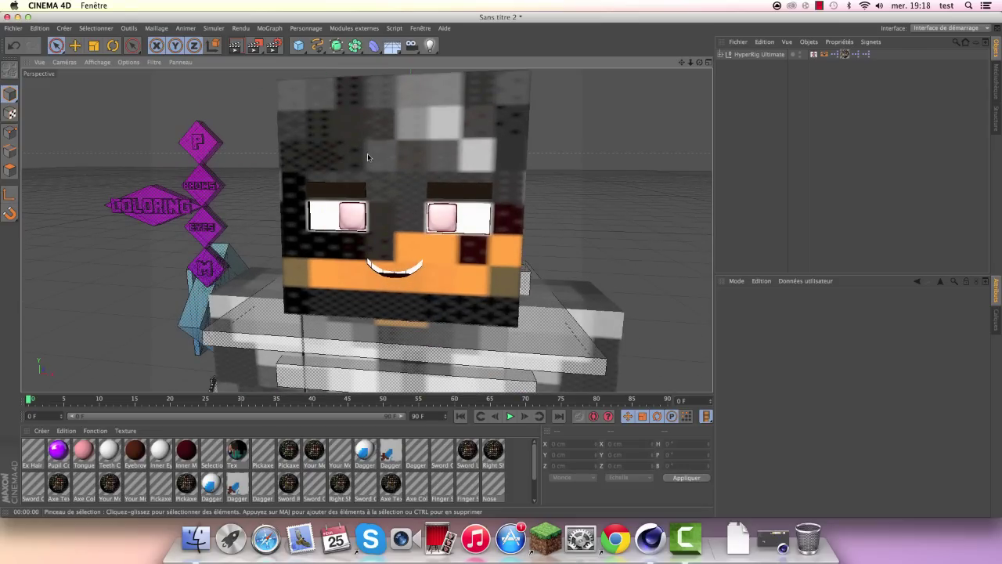
{"action": "scroll", "coordinate": [472, 248], "scroll_direction": "down", "scroll_amount": 1}
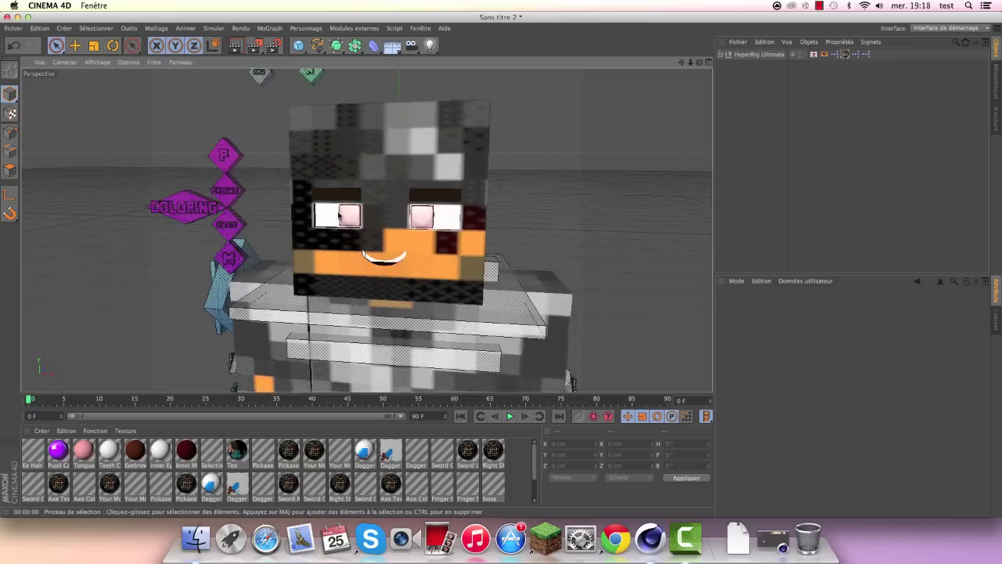
{"action": "scroll", "coordinate": [612, 138], "scroll_direction": "down", "scroll_amount": 1}
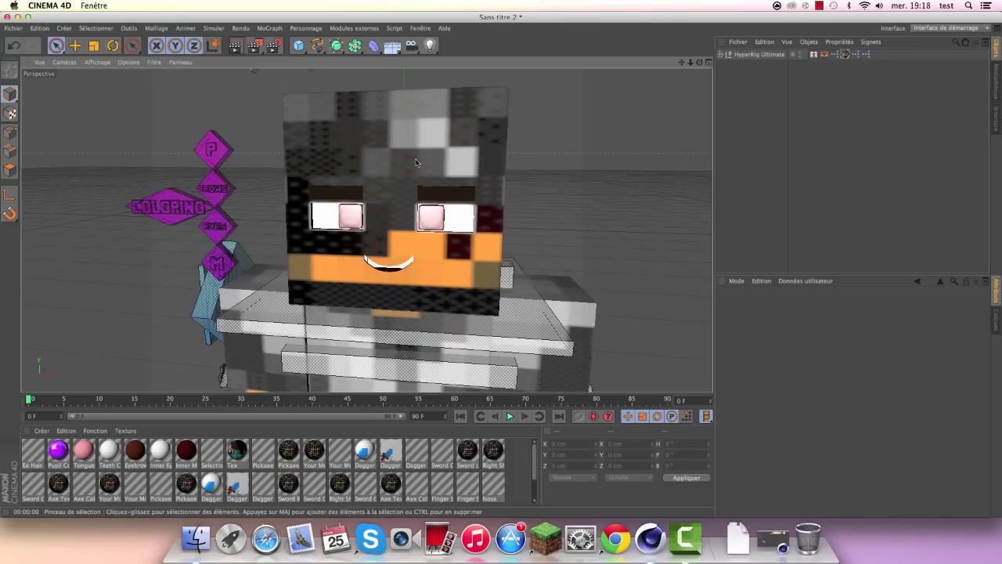
{"action": "left_click_drag", "start_coordinate": [695, 64], "coordinate": [404, 157]}
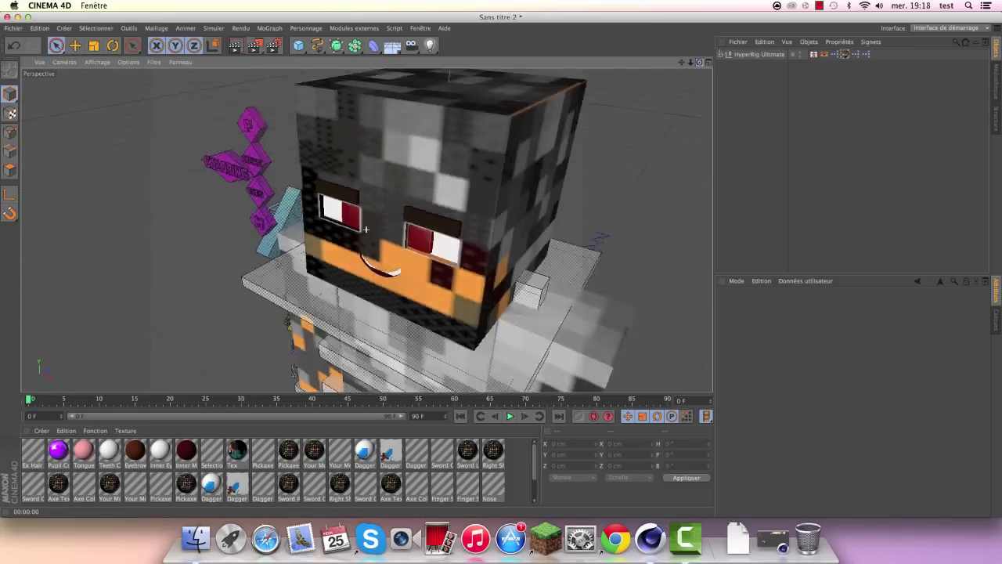
{"action": "scroll", "coordinate": [404, 157], "scroll_direction": "down", "scroll_amount": 4}
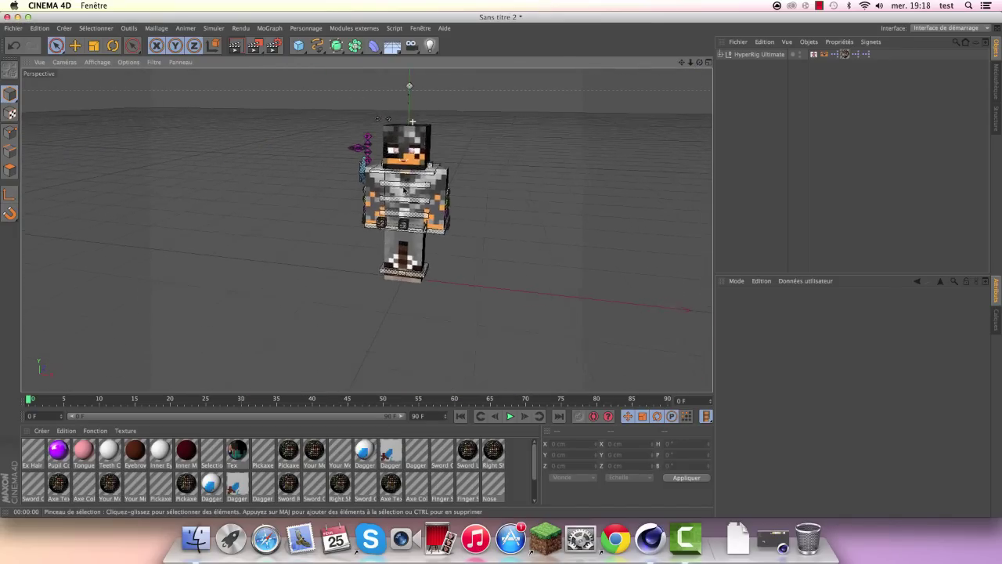
{"action": "scroll", "coordinate": [404, 190], "scroll_direction": "up", "scroll_amount": 1}
{"action": "scroll", "coordinate": [405, 188], "scroll_direction": "up", "scroll_amount": 2}
{"action": "scroll", "coordinate": [407, 184], "scroll_direction": "up", "scroll_amount": 3}
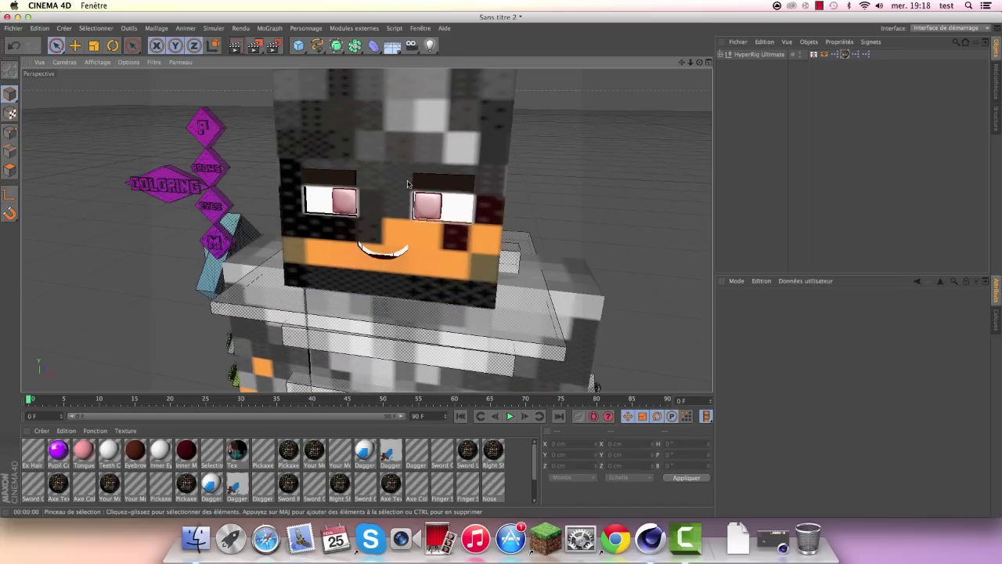
{"action": "scroll", "coordinate": [407, 184], "scroll_direction": "down", "scroll_amount": 4}
{"action": "scroll", "coordinate": [396, 217], "scroll_direction": "up", "scroll_amount": 1}
{"action": "scroll", "coordinate": [404, 172], "scroll_direction": "down", "scroll_amount": 2}
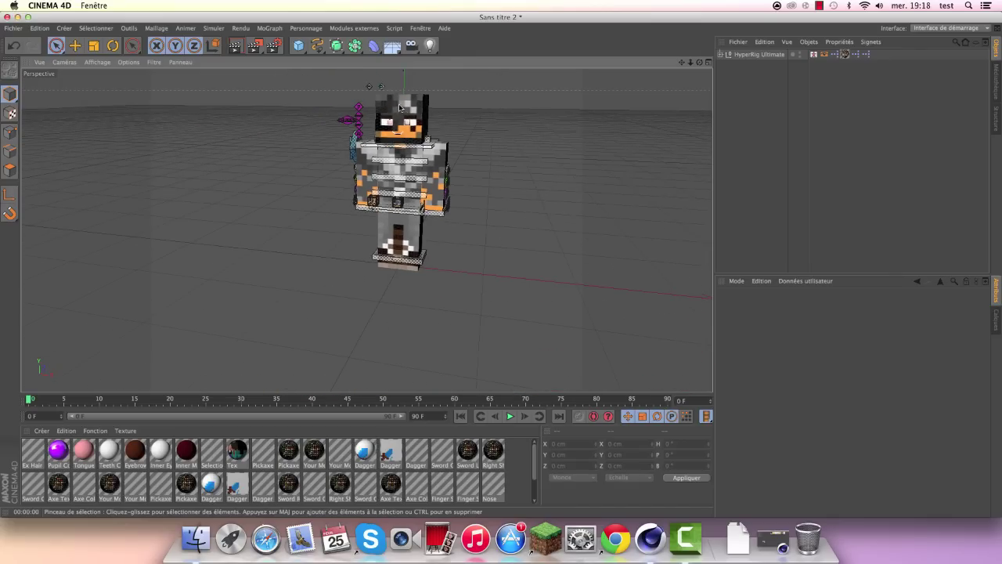
{"action": "scroll", "coordinate": [404, 172], "scroll_direction": "up", "scroll_amount": 3}
{"action": "scroll", "coordinate": [411, 102], "scroll_direction": "up", "scroll_amount": 2}
{"action": "mouse_move", "coordinate": [687, 66]}
{"action": "left_mouse_down"}
{"action": "mouse_move", "coordinate": [679, 77]}
{"action": "mouse_move", "coordinate": [702, 67]}
{"action": "mouse_move", "coordinate": [689, 79]}
{"action": "mouse_move", "coordinate": [672, 65]}
{"action": "mouse_move", "coordinate": [501, 267]}
{"action": "mouse_move", "coordinate": [411, 99]}
{"action": "left_mouse_up"}
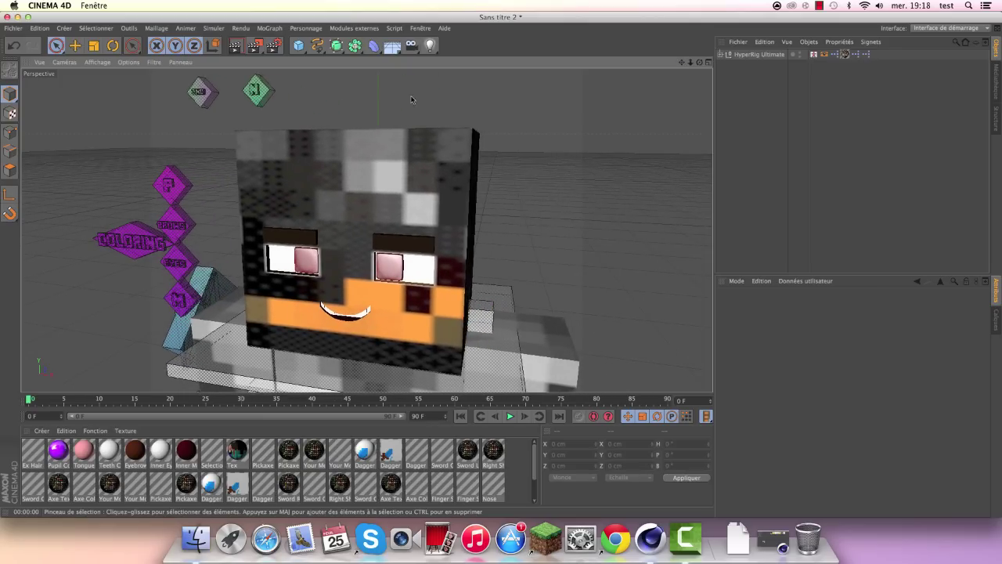
Step: Switch on Second Layer UD's Enable/Disable Second Layer and render the head from several angles
{"action": "left_click", "coordinate": [206, 95]}
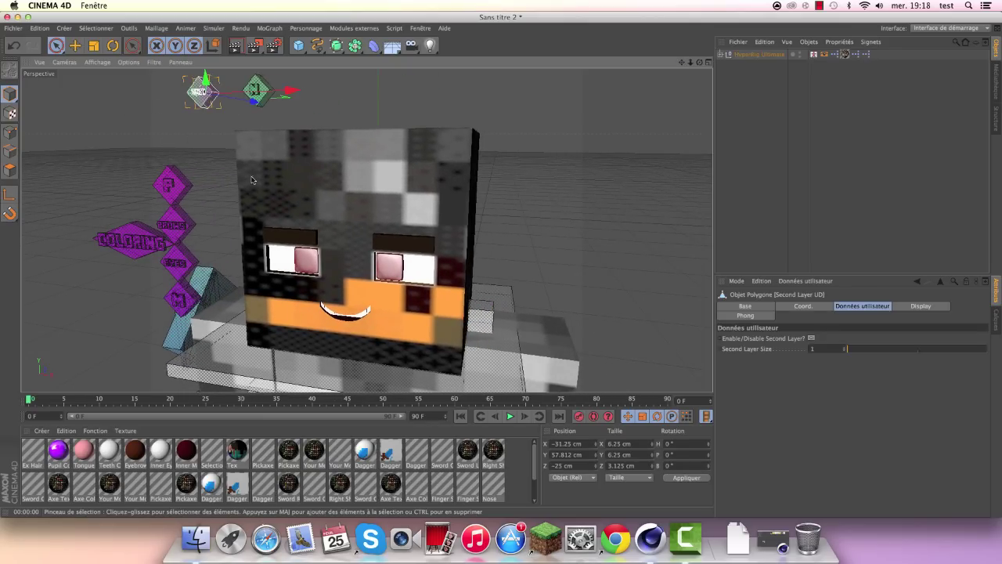
{"action": "left_click", "coordinate": [811, 338]}
{"action": "left_click", "coordinate": [811, 338]}
{"action": "left_click", "coordinate": [811, 337]}
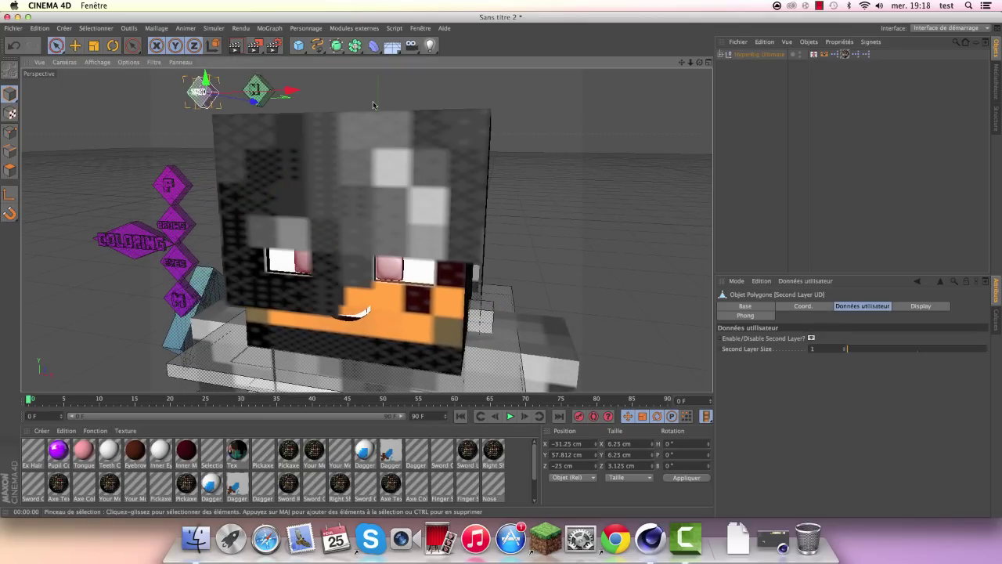
{"action": "scroll", "coordinate": [382, 162], "scroll_direction": "up", "scroll_amount": 2}
{"action": "left_click", "coordinate": [235, 47]}
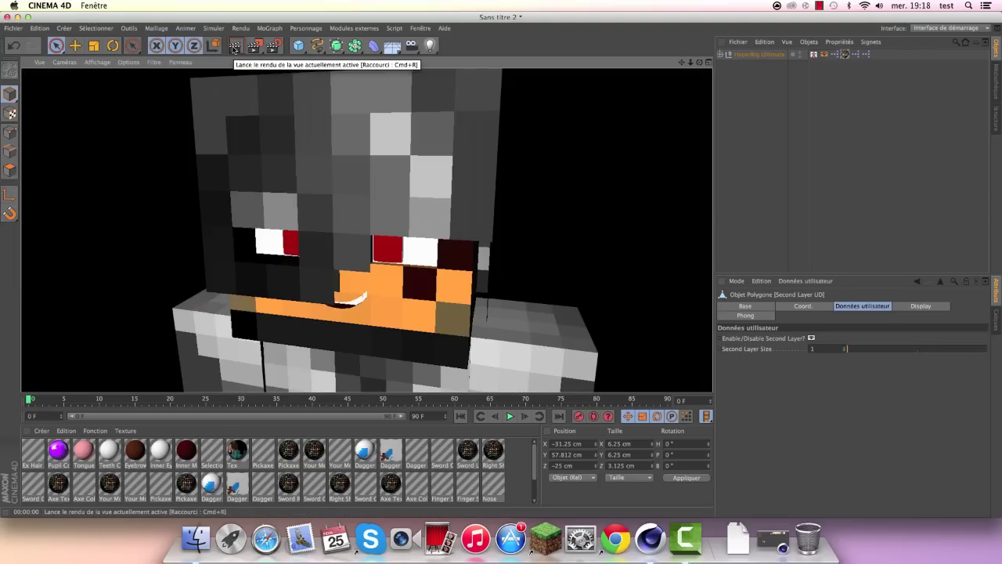
{"action": "scroll", "coordinate": [392, 87], "scroll_direction": "up", "scroll_amount": 2}
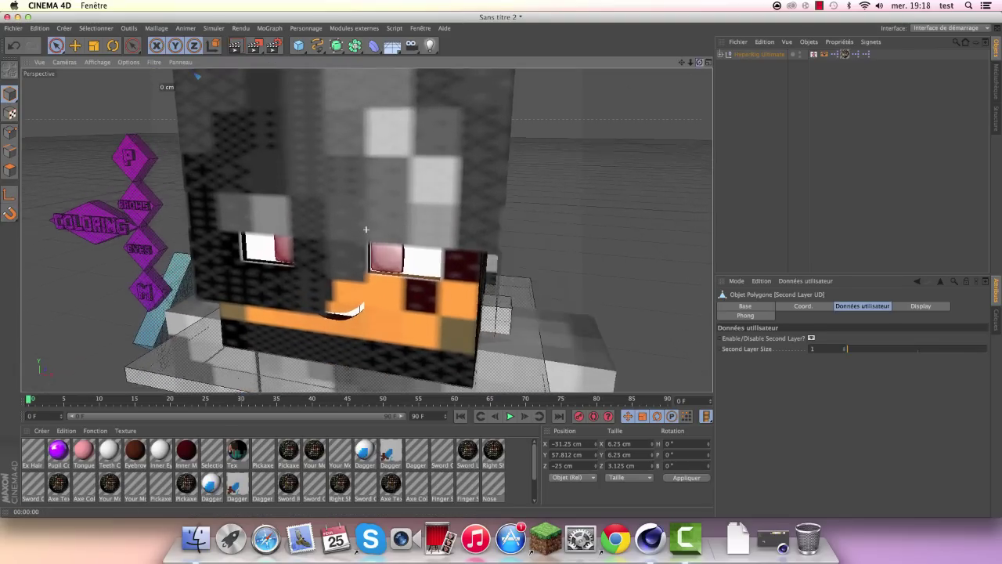
{"action": "mouse_move", "coordinate": [376, 227]}
{"action": "left_mouse_down", "text": "alt"}
{"action": "mouse_move", "coordinate": [365, 226]}
{"action": "mouse_move", "coordinate": [494, 321]}
{"action": "left_mouse_up", "text": "alt"}
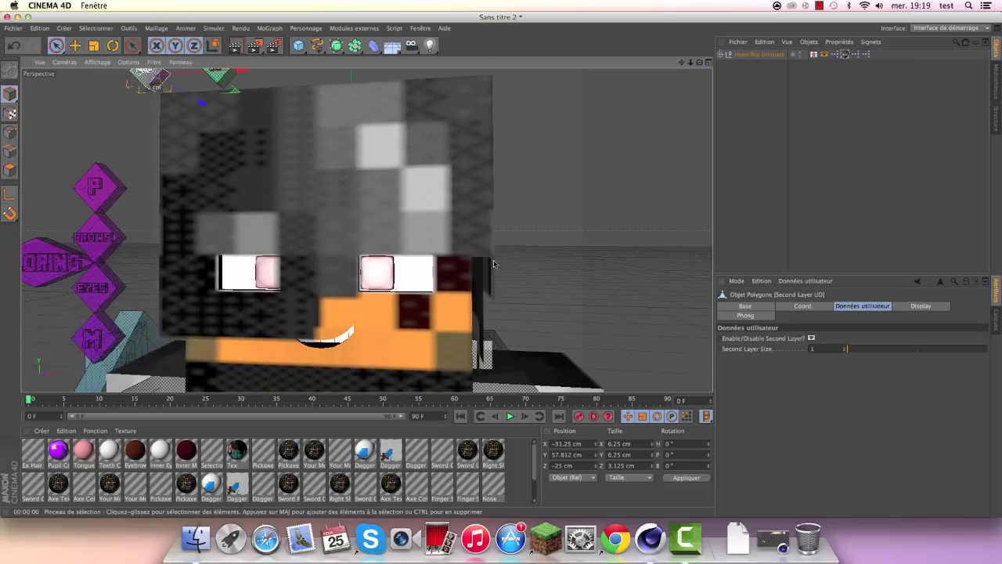
{"action": "key", "text": "ctrl+r"}
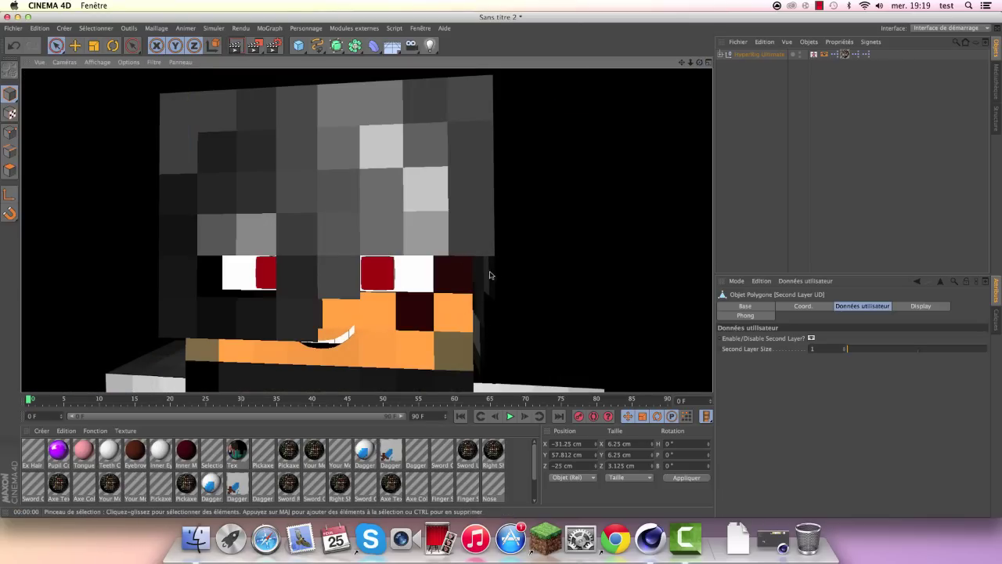
{"action": "mouse_move", "coordinate": [468, 278]}
{"action": "left_mouse_down", "text": "alt"}
{"action": "mouse_move", "coordinate": [366, 228]}
{"action": "mouse_move", "coordinate": [482, 71]}
{"action": "left_mouse_up", "text": "alt"}
{"action": "left_click", "coordinate": [236, 45]}
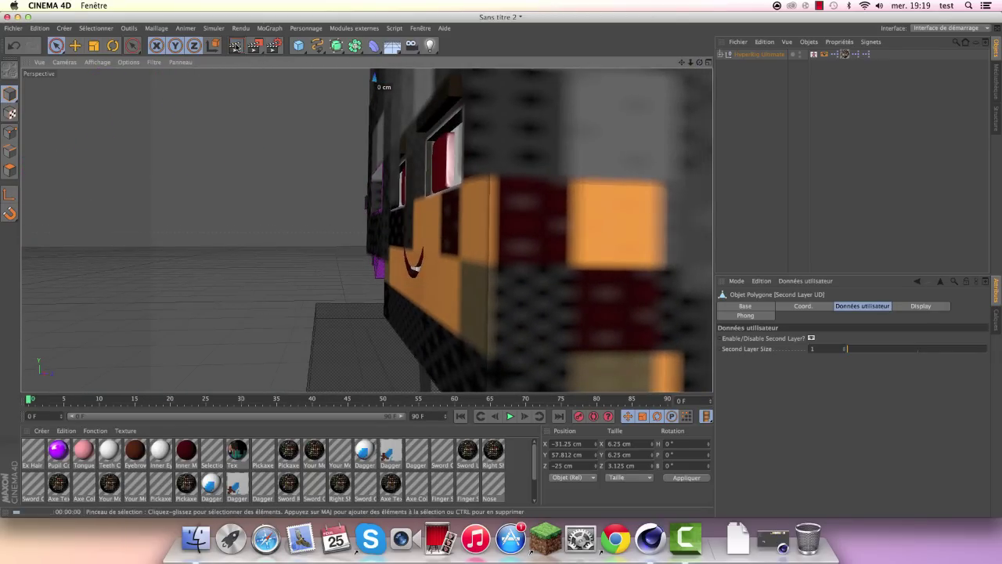
{"action": "mouse_move", "coordinate": [707, 59]}
{"action": "left_mouse_down"}
{"action": "mouse_move", "coordinate": [688, 76]}
{"action": "mouse_move", "coordinate": [356, 105]}
{"action": "left_mouse_up"}
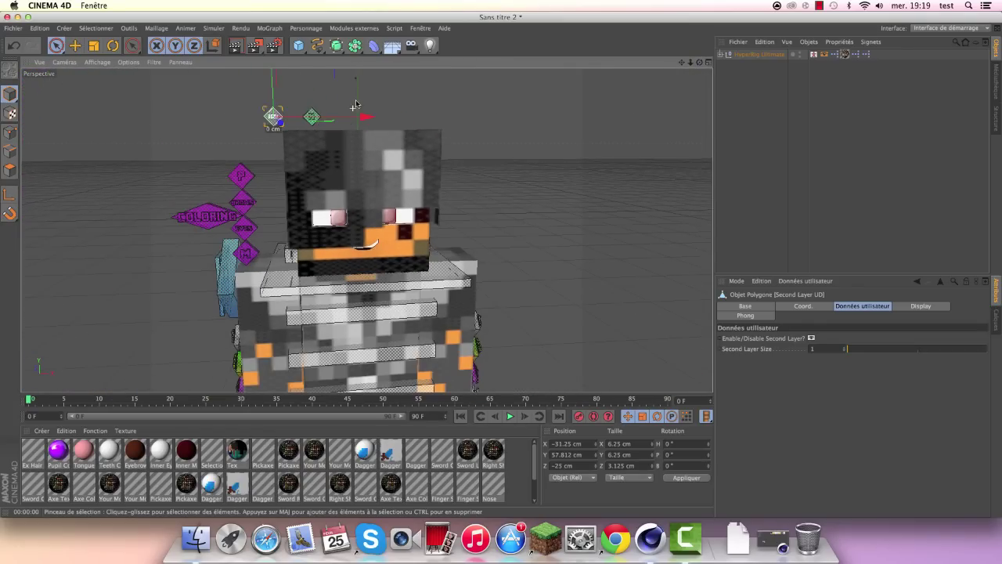
{"action": "scroll", "coordinate": [356, 104], "scroll_direction": "up", "scroll_amount": 5}
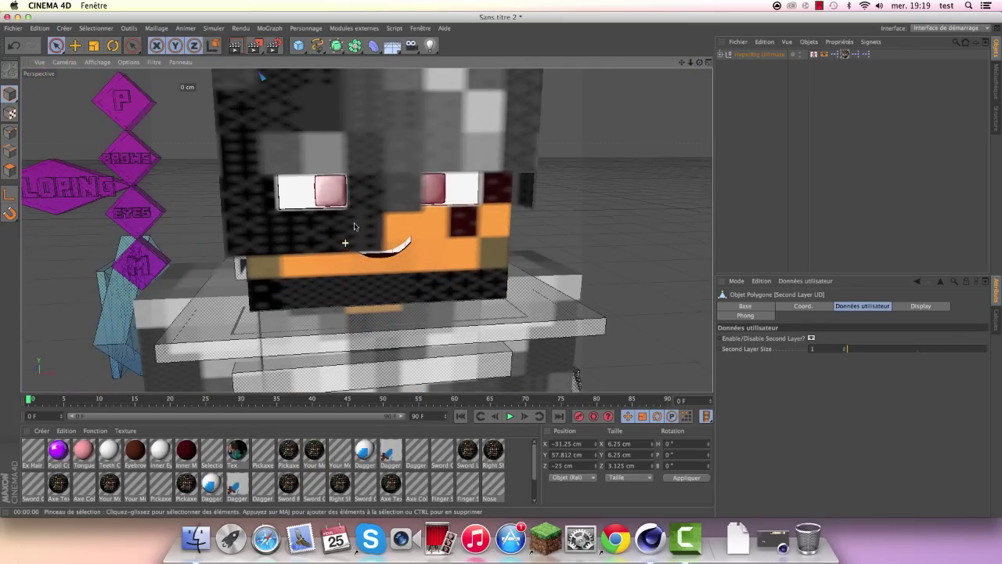
{"action": "scroll", "coordinate": [371, 135], "scroll_direction": "down", "scroll_amount": 6}
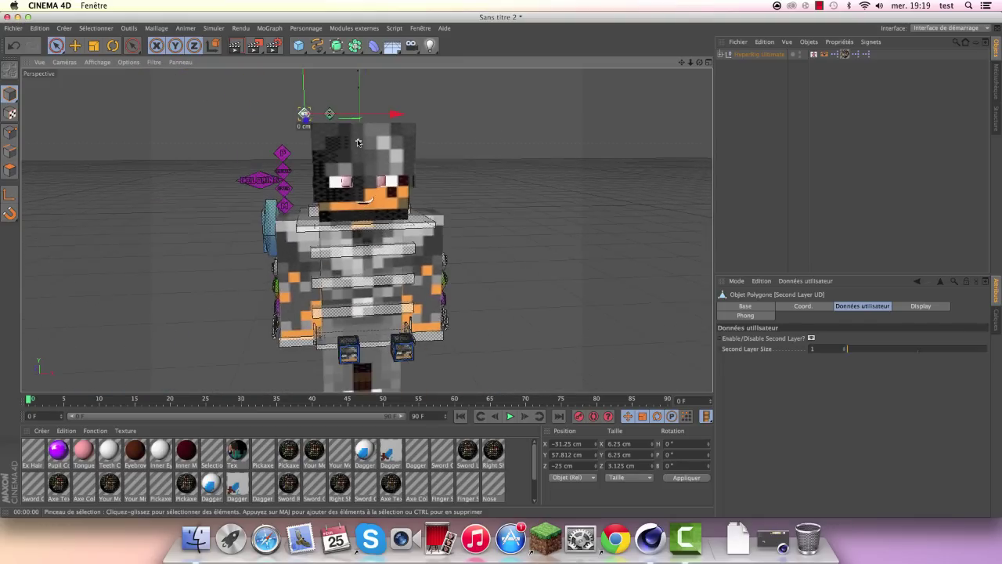
{"action": "scroll", "coordinate": [358, 143], "scroll_direction": "up", "scroll_amount": 3}
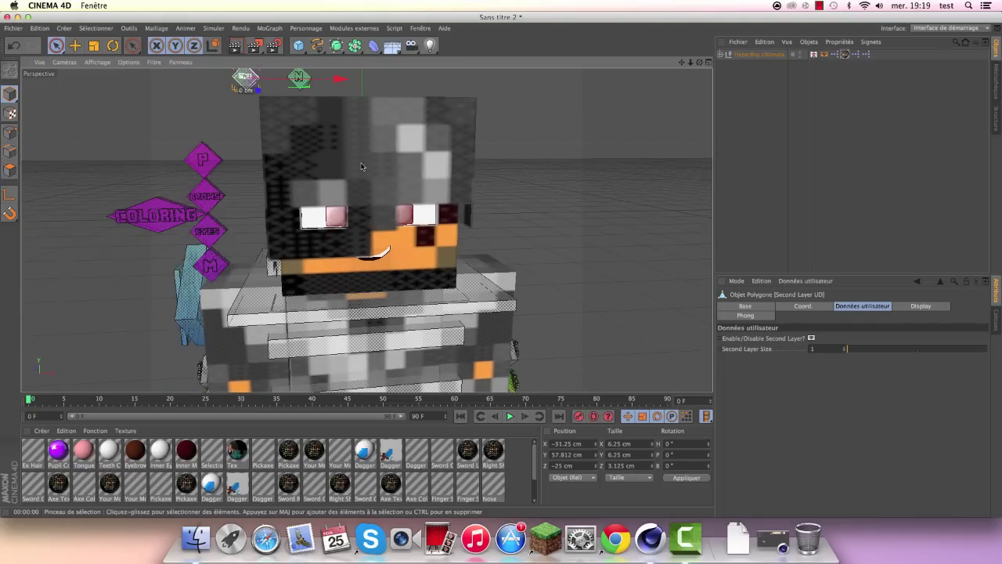
{"action": "scroll", "coordinate": [423, 253], "scroll_direction": "down", "scroll_amount": 5}
{"action": "scroll", "coordinate": [376, 220], "scroll_direction": "down", "scroll_amount": 2}
{"action": "scroll", "coordinate": [357, 186], "scroll_direction": "up", "scroll_amount": 3}
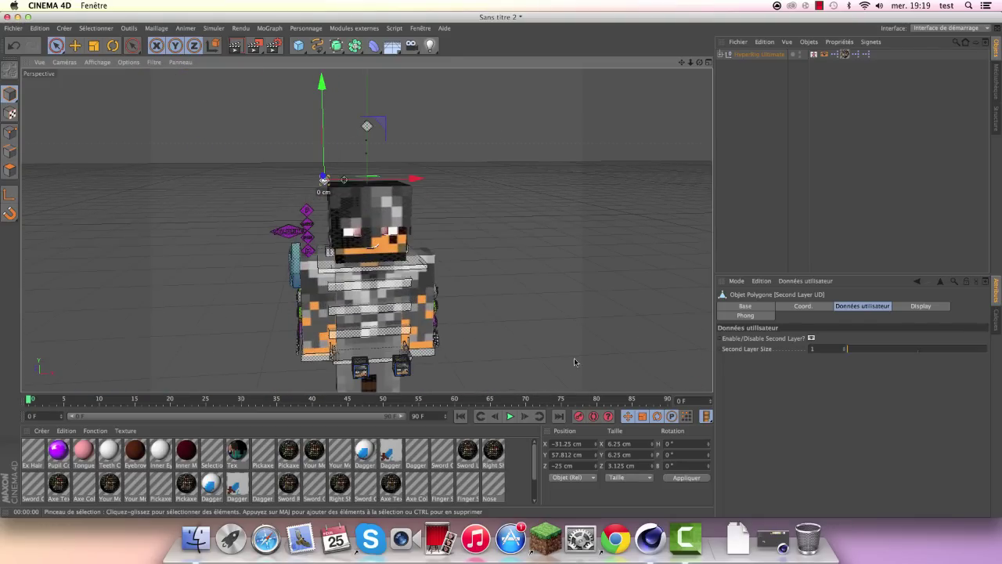
Step: Test a Second Layer Size of 3, then undo it back to 1
{"action": "left_click_drag", "start_coordinate": [845, 348], "coordinate": [1000, 350]}
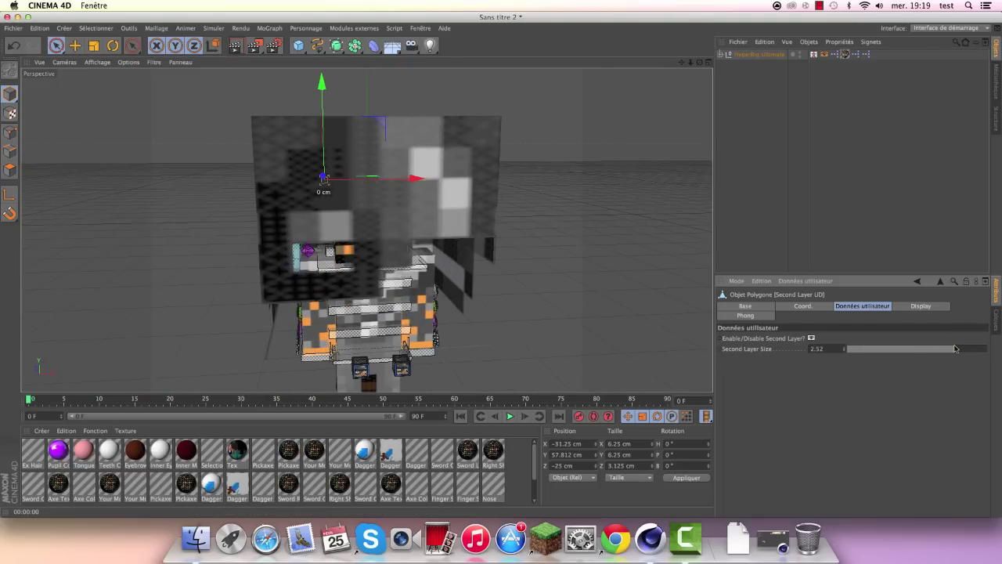
{"action": "left_click", "coordinate": [13, 45]}
{"action": "scroll", "coordinate": [282, 152], "scroll_direction": "down", "scroll_amount": 3}
{"action": "scroll", "coordinate": [259, 133], "scroll_direction": "up", "scroll_amount": 5}
{"action": "scroll", "coordinate": [364, 134], "scroll_direction": "down", "scroll_amount": 2}
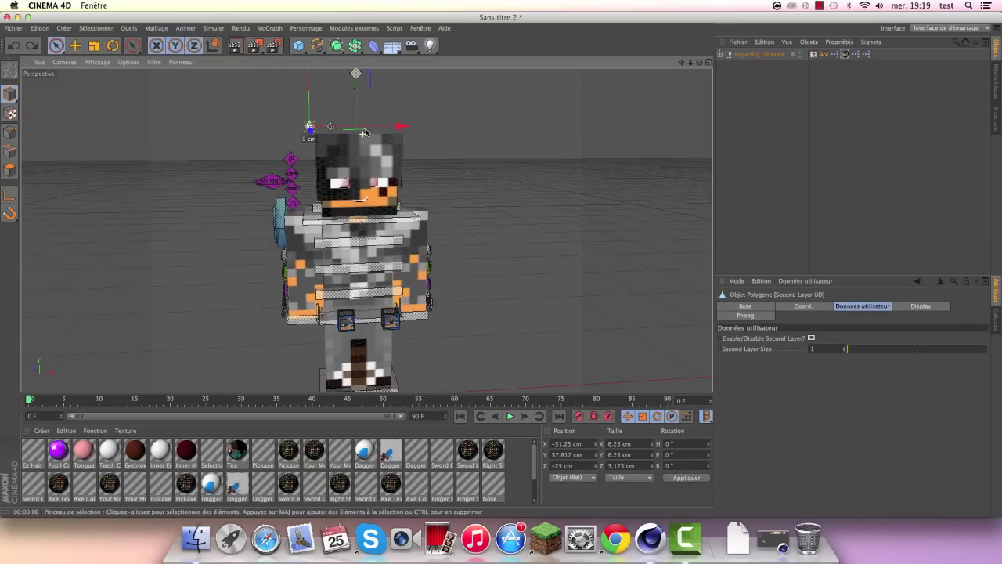
{"action": "scroll", "coordinate": [364, 133], "scroll_direction": "up", "scroll_amount": 2}
{"action": "scroll", "coordinate": [365, 157], "scroll_direction": "up", "scroll_amount": 2}
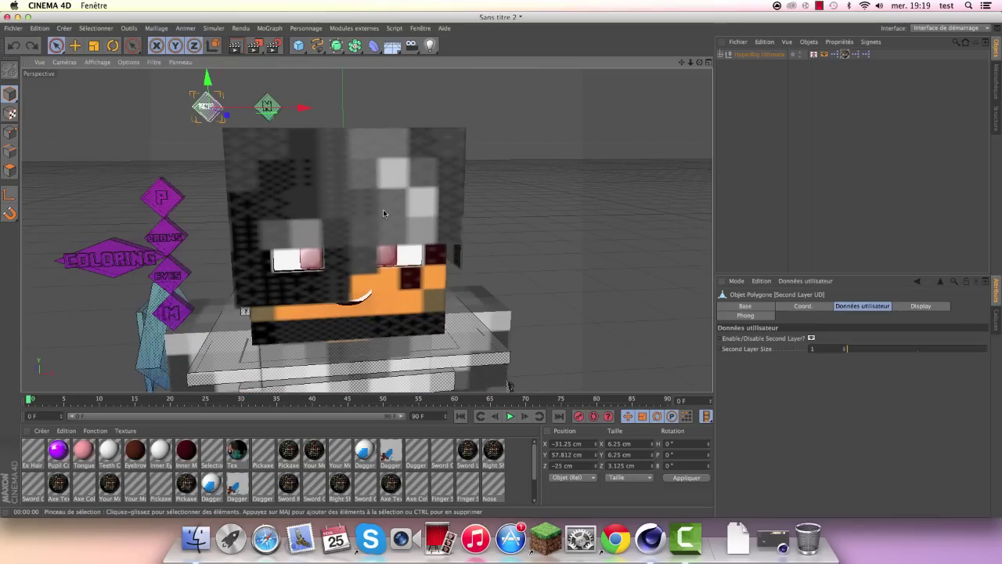
{"action": "scroll", "coordinate": [345, 119], "scroll_direction": "down", "scroll_amount": 3}
{"action": "scroll", "coordinate": [345, 119], "scroll_direction": "down", "scroll_amount": 2}
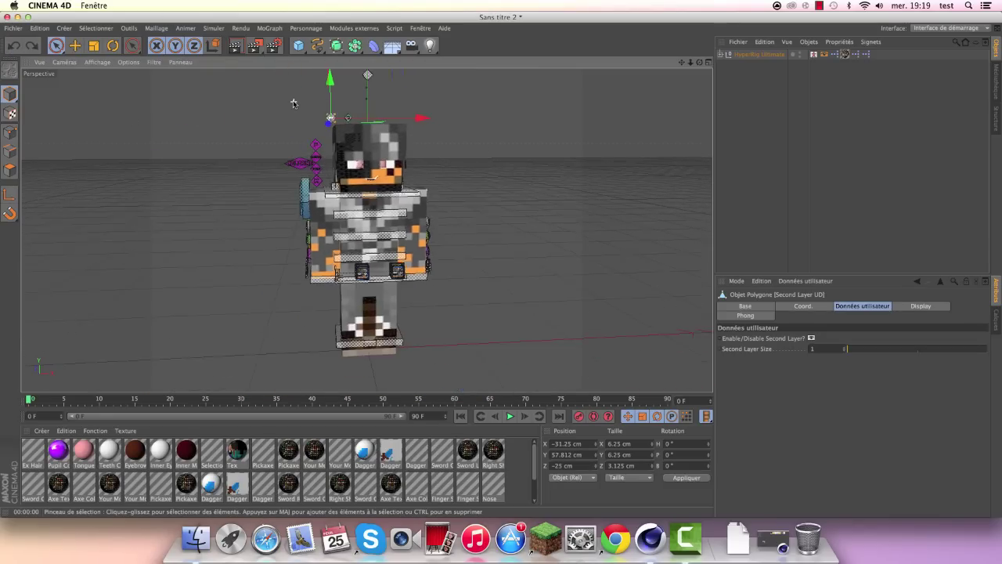
{"action": "scroll", "coordinate": [293, 101], "scroll_direction": "up", "scroll_amount": 2}
{"action": "scroll", "coordinate": [294, 103], "scroll_direction": "up", "scroll_amount": 2}
{"action": "scroll", "coordinate": [235, 78], "scroll_direction": "up", "scroll_amount": 2}
{"action": "scroll", "coordinate": [235, 78], "scroll_direction": "up", "scroll_amount": 2}
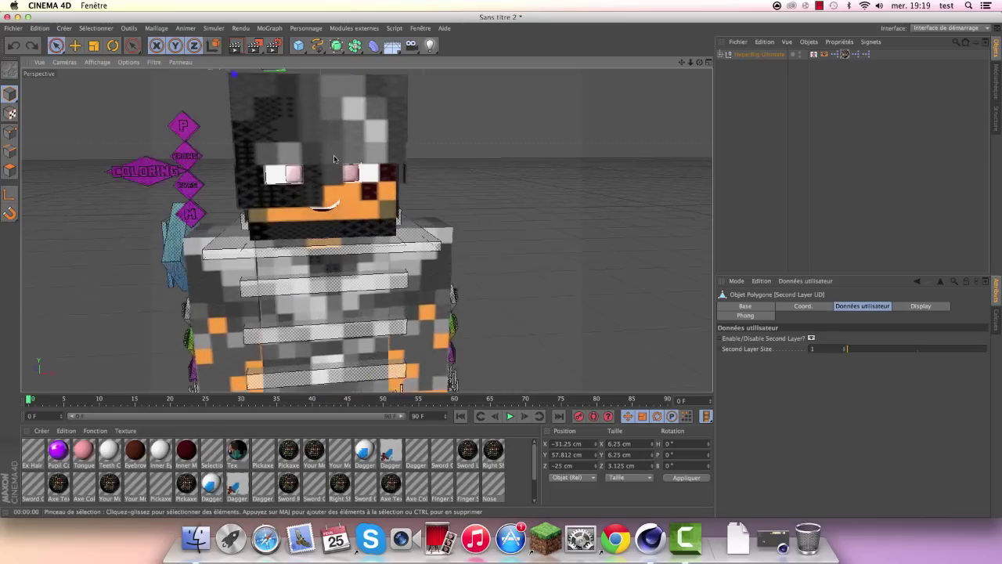
{"action": "scroll", "coordinate": [274, 110], "scroll_direction": "down", "scroll_amount": 3}
{"action": "scroll", "coordinate": [313, 133], "scroll_direction": "up", "scroll_amount": 3}
{"action": "scroll", "coordinate": [335, 155], "scroll_direction": "down", "scroll_amount": 2}
{"action": "scroll", "coordinate": [335, 155], "scroll_direction": "up", "scroll_amount": 2}
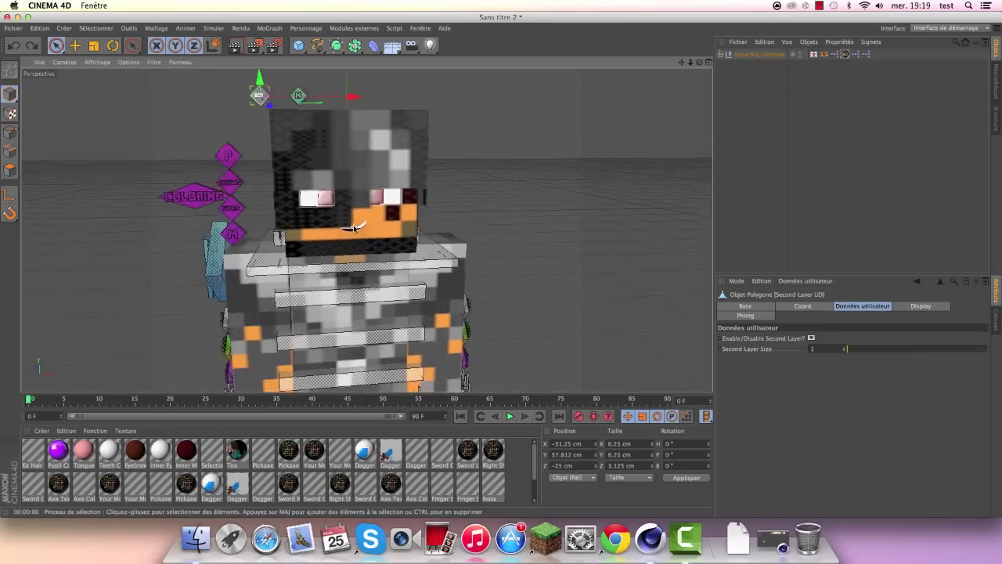
{"action": "scroll", "coordinate": [345, 172], "scroll_direction": "up", "scroll_amount": 2}
{"action": "scroll", "coordinate": [349, 227], "scroll_direction": "up", "scroll_amount": 3}
{"action": "scroll", "coordinate": [504, 181], "scroll_direction": "down", "scroll_amount": 2}
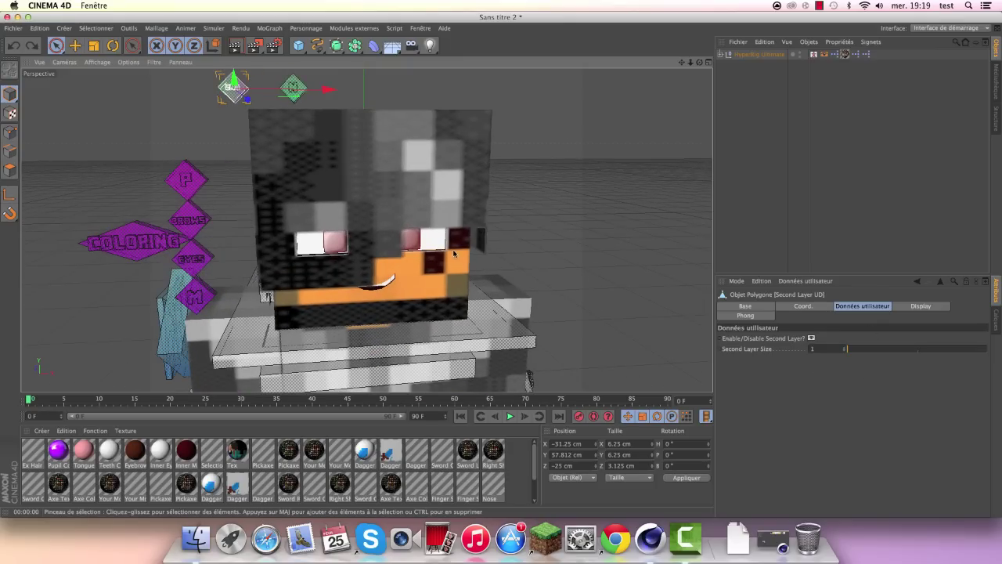
{"action": "scroll", "coordinate": [382, 213], "scroll_direction": "down", "scroll_amount": 3}
{"action": "scroll", "coordinate": [366, 201], "scroll_direction": "up", "scroll_amount": 2}
{"action": "scroll", "coordinate": [351, 168], "scroll_direction": "up", "scroll_amount": 1}
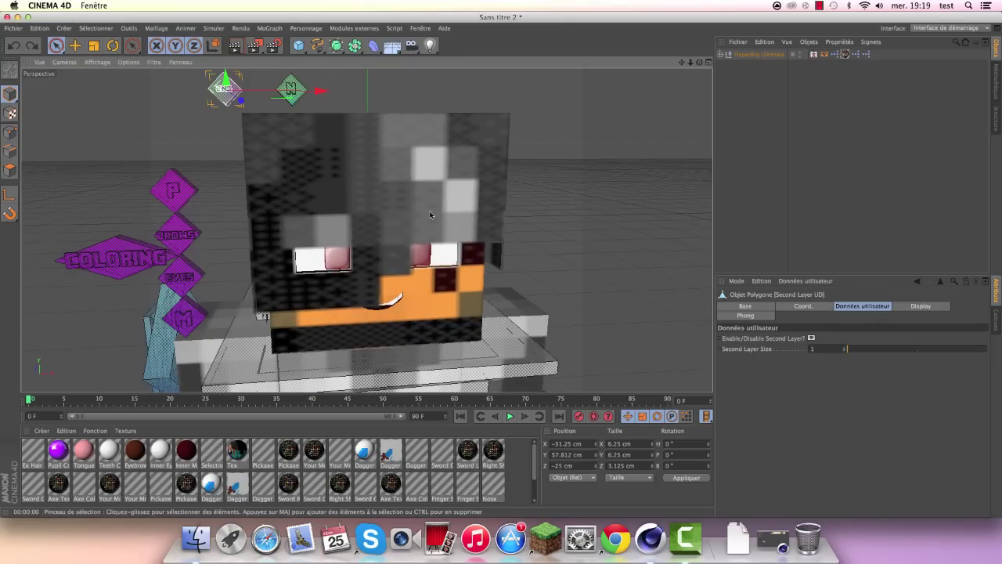
{"action": "left_click_drag", "start_coordinate": [429, 215], "coordinate": [507, 271], "text": "alt"}
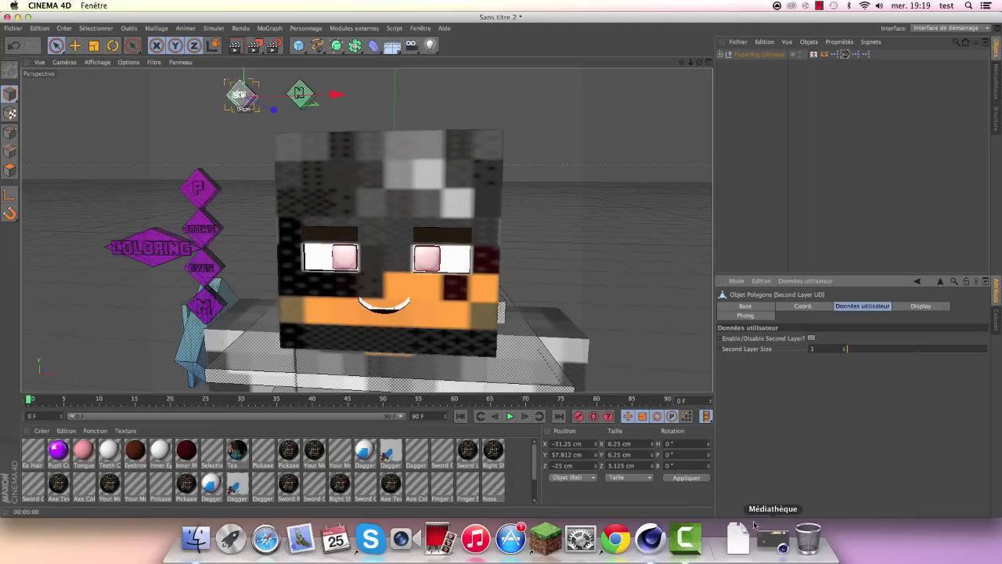
Step: Load the Extruded Second Layer preset from Head – Head Items onto the character's head
{"action": "left_click", "coordinate": [774, 538]}
{"action": "left_click_drag", "start_coordinate": [644, 47], "coordinate": [484, 29]}
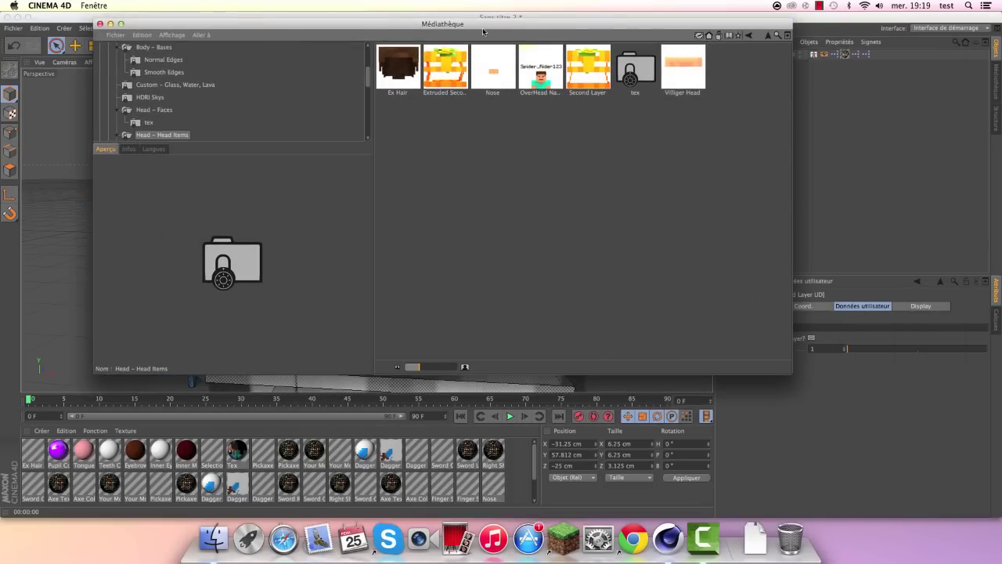
{"action": "left_click", "coordinate": [447, 71]}
{"action": "double_click", "coordinate": [447, 71]}
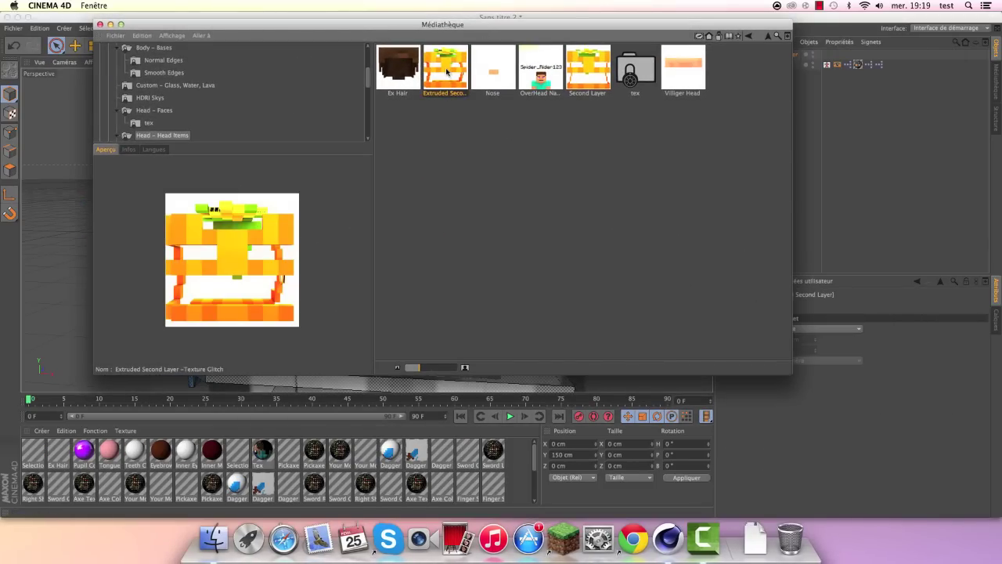
{"action": "left_click", "coordinate": [111, 24]}
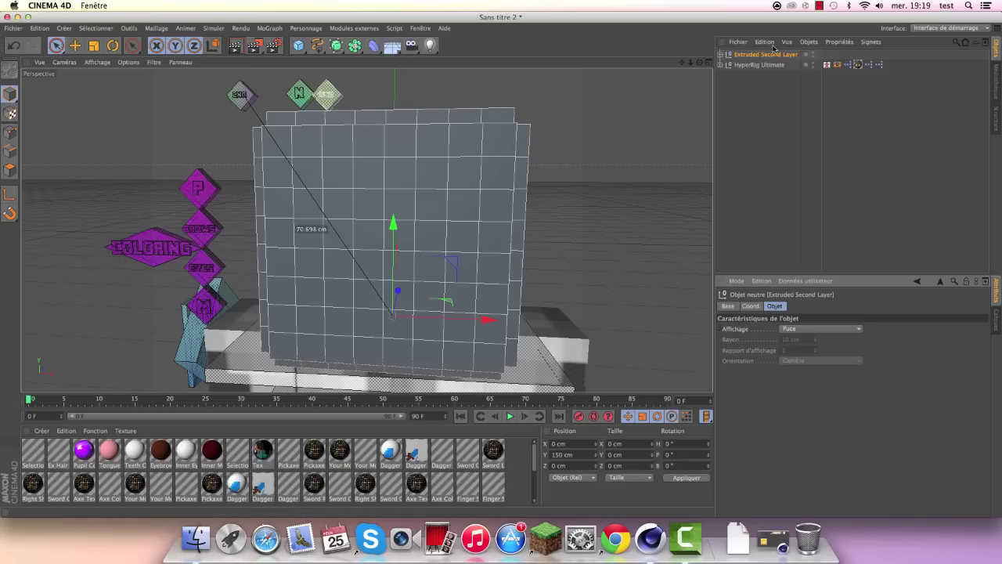
{"action": "scroll", "coordinate": [530, 145], "scroll_direction": "down", "scroll_amount": 4}
{"action": "scroll", "coordinate": [530, 145], "scroll_direction": "down", "scroll_amount": 4}
{"action": "scroll", "coordinate": [383, 86], "scroll_direction": "up", "scroll_amount": 3}
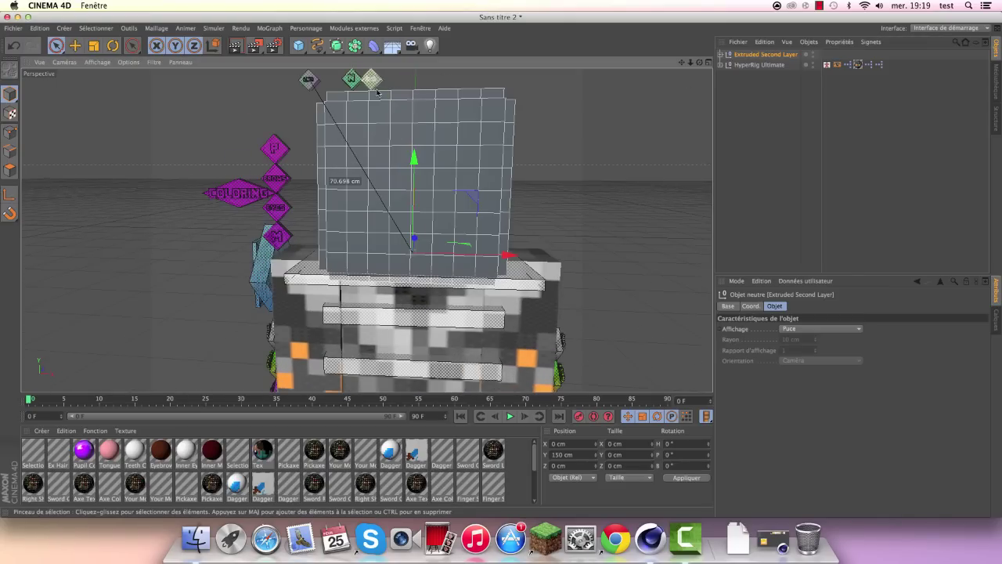
{"action": "scroll", "coordinate": [366, 142], "scroll_direction": "down", "scroll_amount": 3}
{"action": "scroll", "coordinate": [367, 141], "scroll_direction": "up", "scroll_amount": 2}
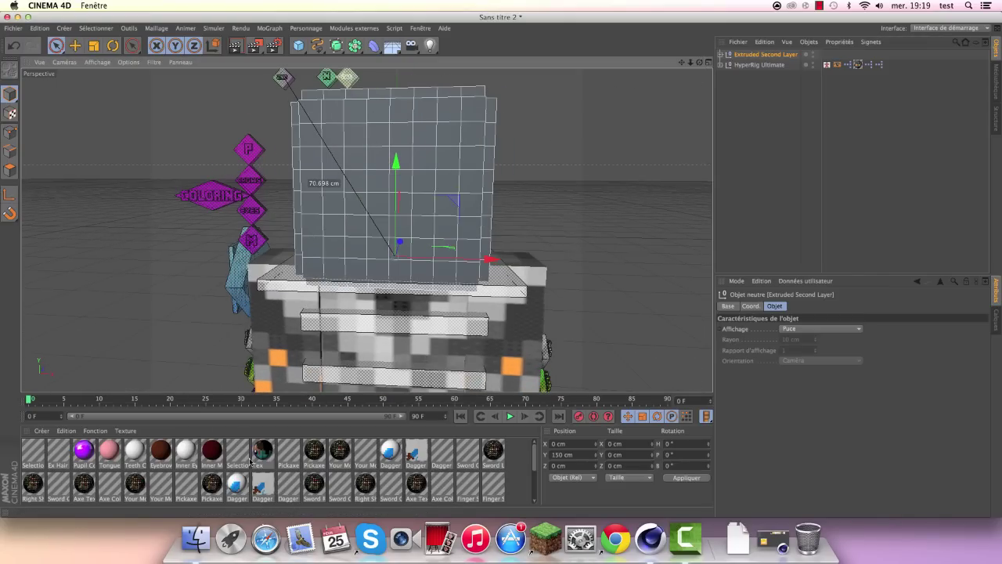
{"action": "scroll", "coordinate": [121, 481], "scroll_direction": "down", "scroll_amount": 3}
Step: Apply the Skin/Texture material to Extruded Second Layer and enable its Alpha channel
{"action": "left_click", "coordinate": [420, 453]}
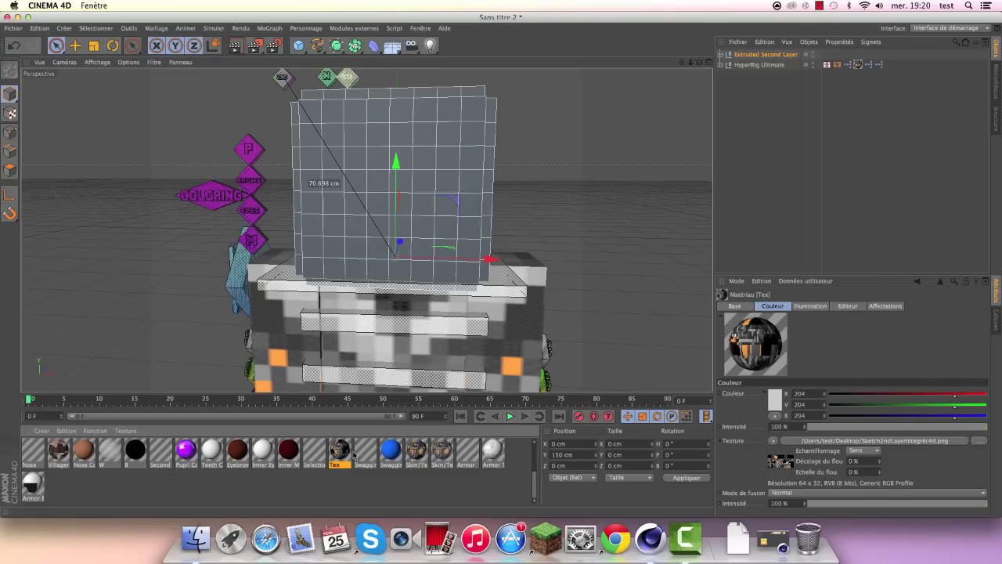
{"action": "left_click_drag", "start_coordinate": [421, 274], "coordinate": [420, 236]}
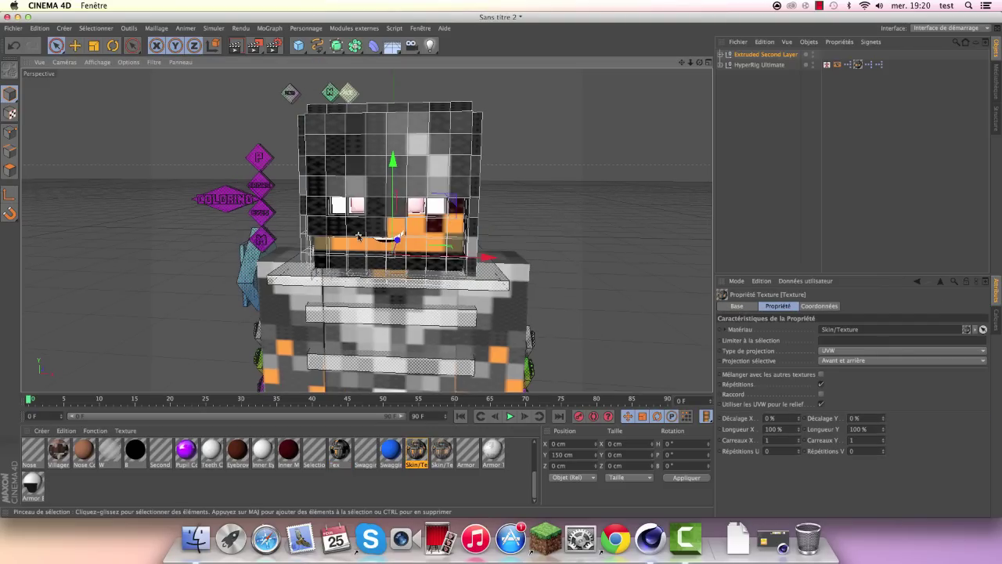
{"action": "double_click", "coordinate": [416, 451]}
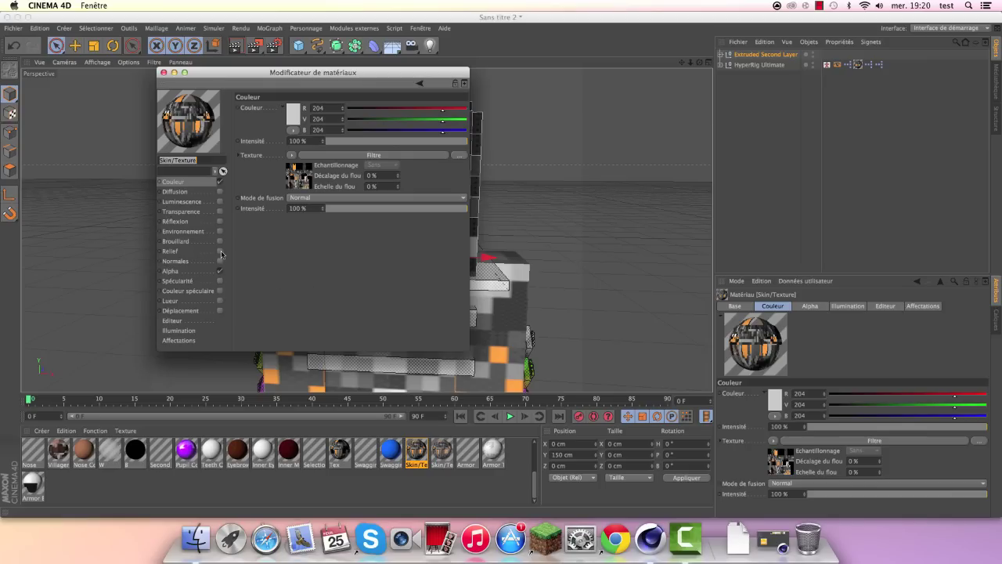
{"action": "left_click", "coordinate": [180, 281]}
{"action": "left_click", "coordinate": [446, 94]}
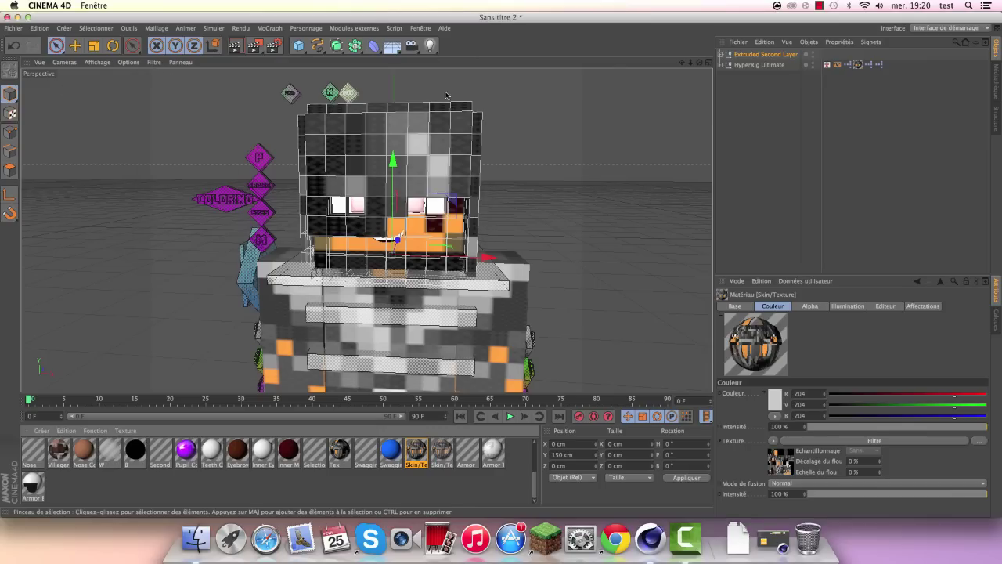
Step: Undo and reapply the Skin/Texture material on the head overlay
{"action": "scroll", "coordinate": [446, 95], "scroll_direction": "down", "scroll_amount": 5}
{"action": "scroll", "coordinate": [399, 146], "scroll_direction": "up", "scroll_amount": 5}
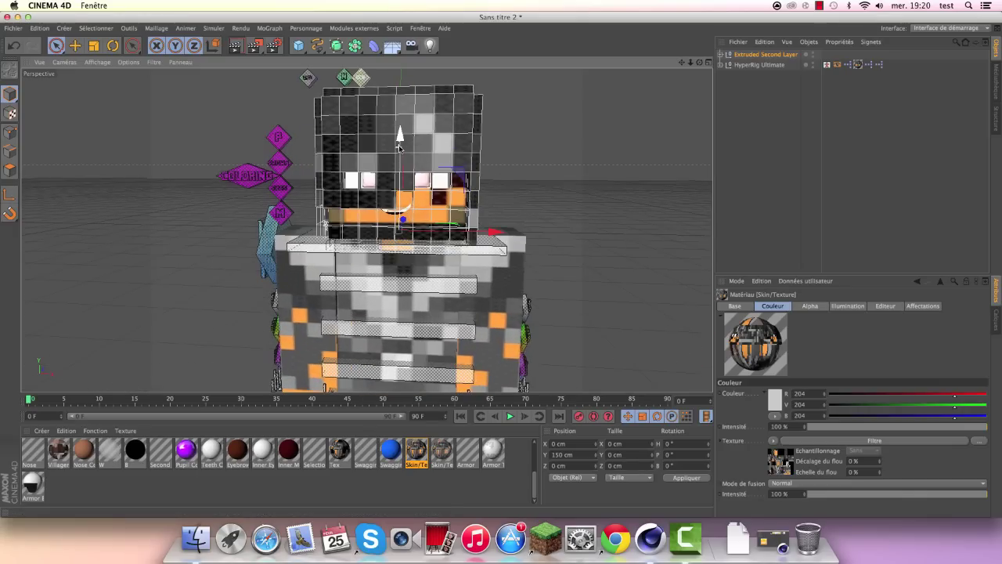
{"action": "left_click", "coordinate": [8, 46]}
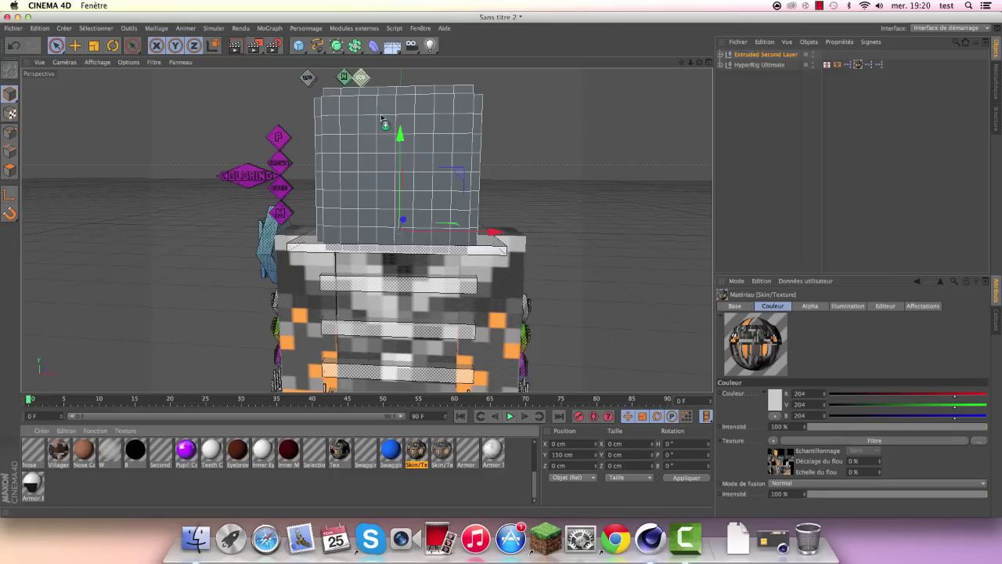
{"action": "left_click_drag", "start_coordinate": [383, 118], "coordinate": [383, 122]}
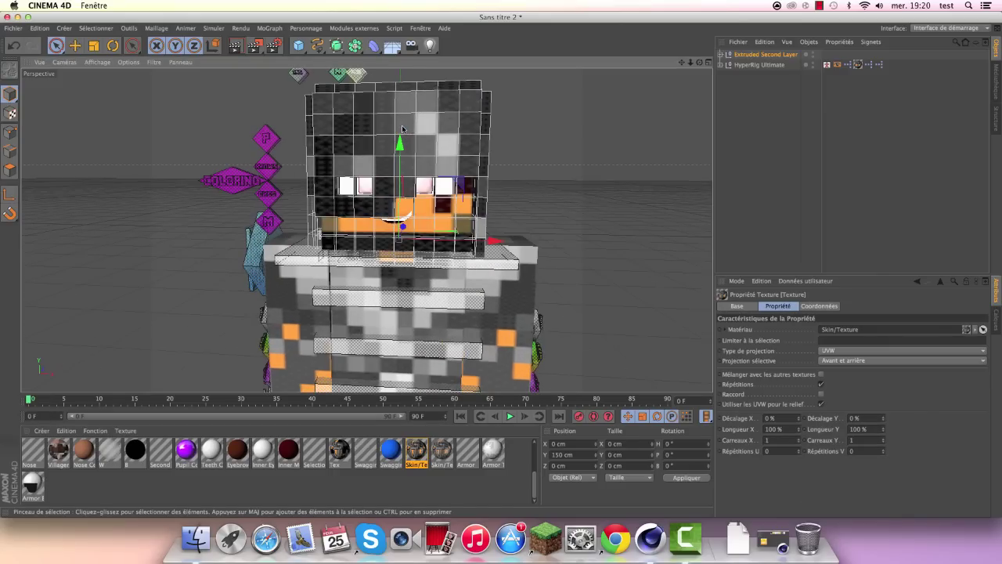
{"action": "left_click", "coordinate": [580, 122]}
{"action": "scroll", "coordinate": [388, 119], "scroll_direction": "down", "scroll_amount": 3}
{"action": "scroll", "coordinate": [388, 119], "scroll_direction": "up", "scroll_amount": 3}
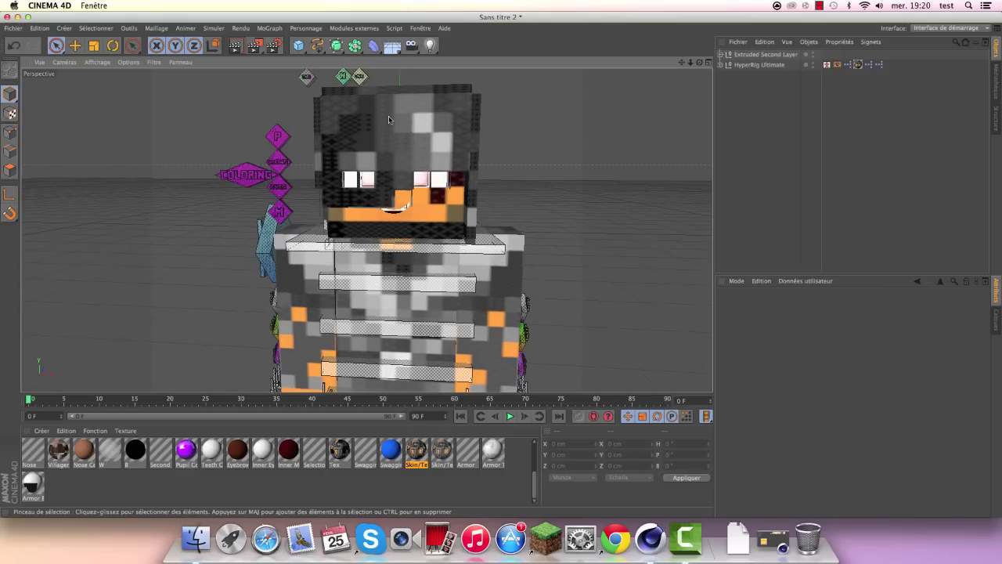
{"action": "scroll", "coordinate": [388, 115], "scroll_direction": "up", "scroll_amount": 3}
{"action": "scroll", "coordinate": [388, 115], "scroll_direction": "down", "scroll_amount": 3}
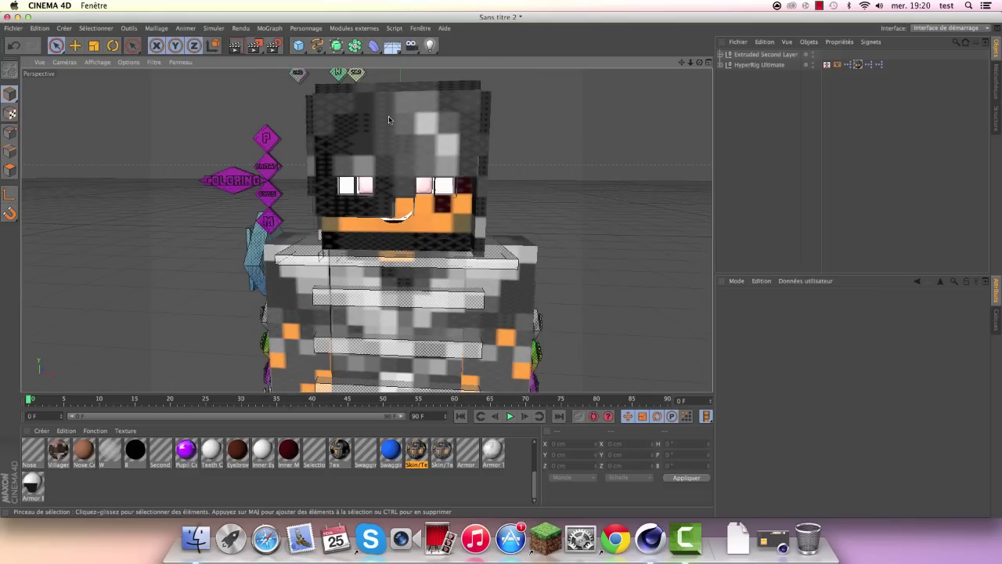
Step: Render the textured head overlay from several orbiting angles to check it
{"action": "left_click", "coordinate": [235, 45]}
{"action": "scroll", "coordinate": [382, 151], "scroll_direction": "down", "scroll_amount": 3}
{"action": "scroll", "coordinate": [382, 151], "scroll_direction": "up", "scroll_amount": 3}
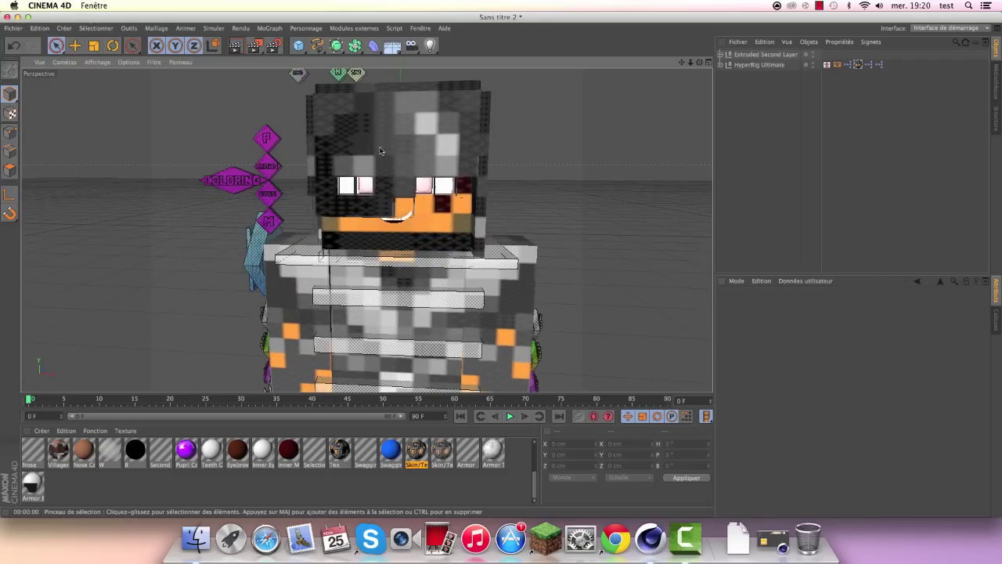
{"action": "scroll", "coordinate": [382, 152], "scroll_direction": "up", "scroll_amount": 3}
{"action": "scroll", "coordinate": [383, 164], "scroll_direction": "down", "scroll_amount": 1}
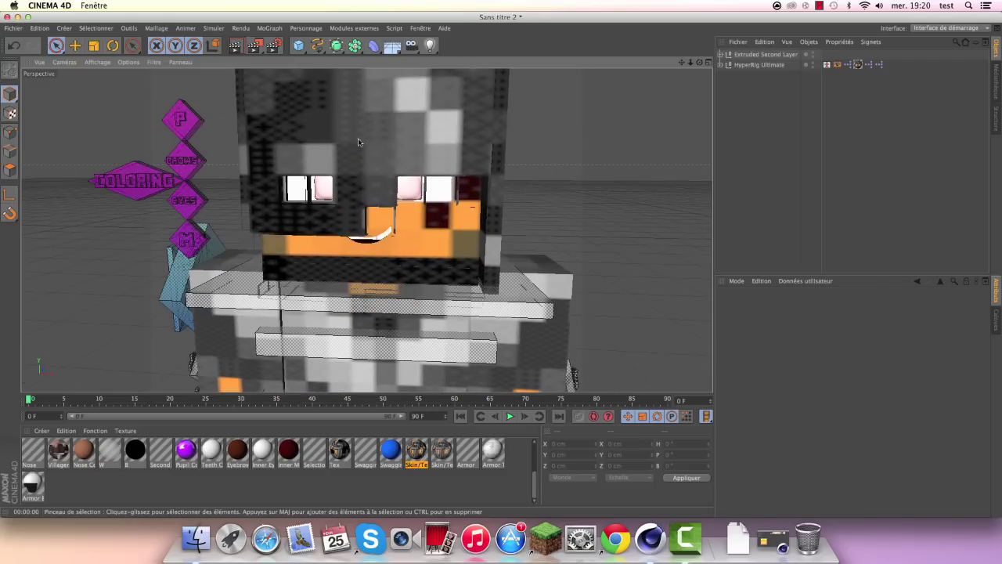
{"action": "scroll", "coordinate": [359, 171], "scroll_direction": "down", "scroll_amount": 3}
{"action": "scroll", "coordinate": [373, 199], "scroll_direction": "up", "scroll_amount": 4}
{"action": "scroll", "coordinate": [318, 196], "scroll_direction": "up", "scroll_amount": 2}
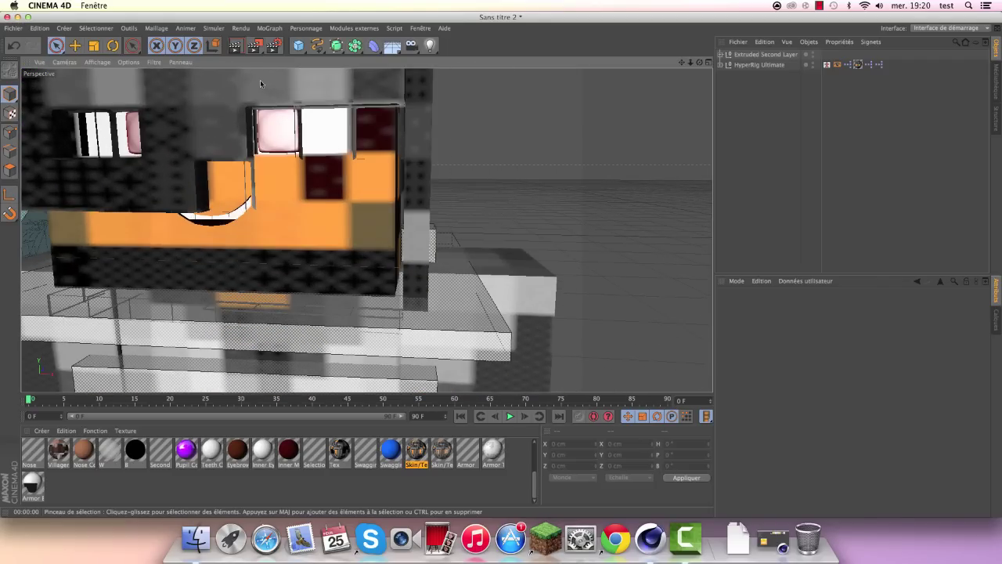
{"action": "left_click", "coordinate": [234, 46]}
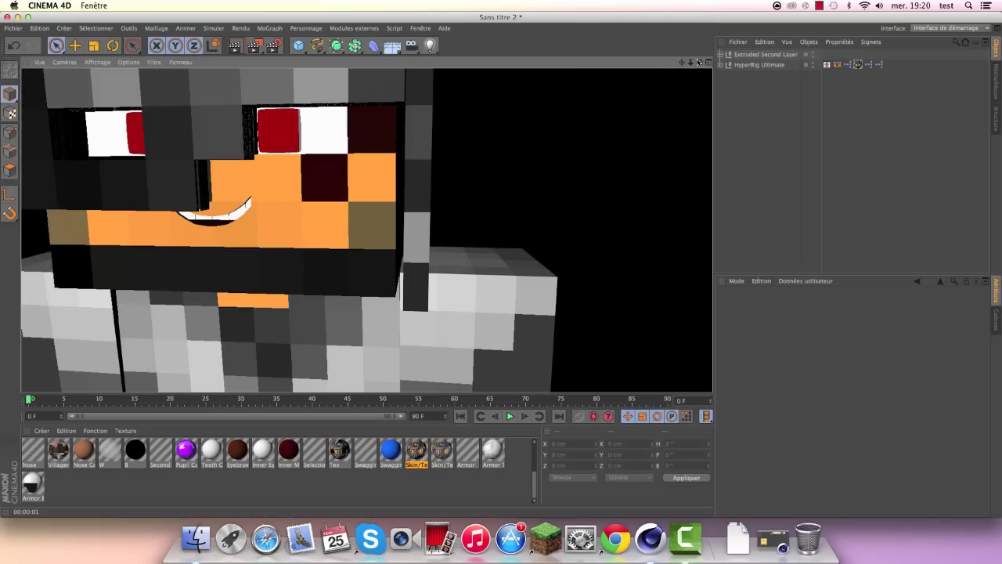
{"action": "left_click_drag", "start_coordinate": [699, 62], "coordinate": [366, 229]}
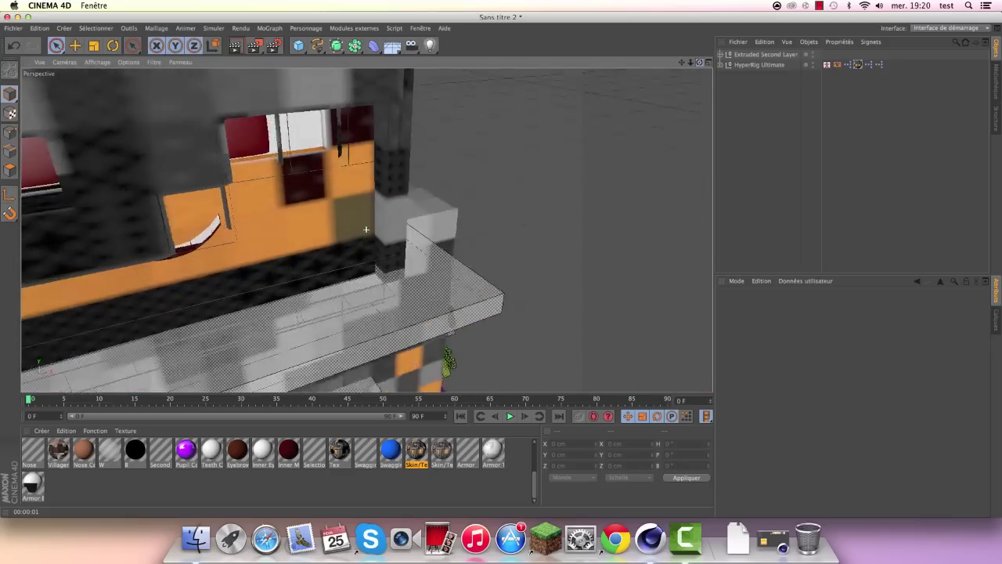
{"action": "left_click_drag", "start_coordinate": [365, 230], "coordinate": [397, 151]}
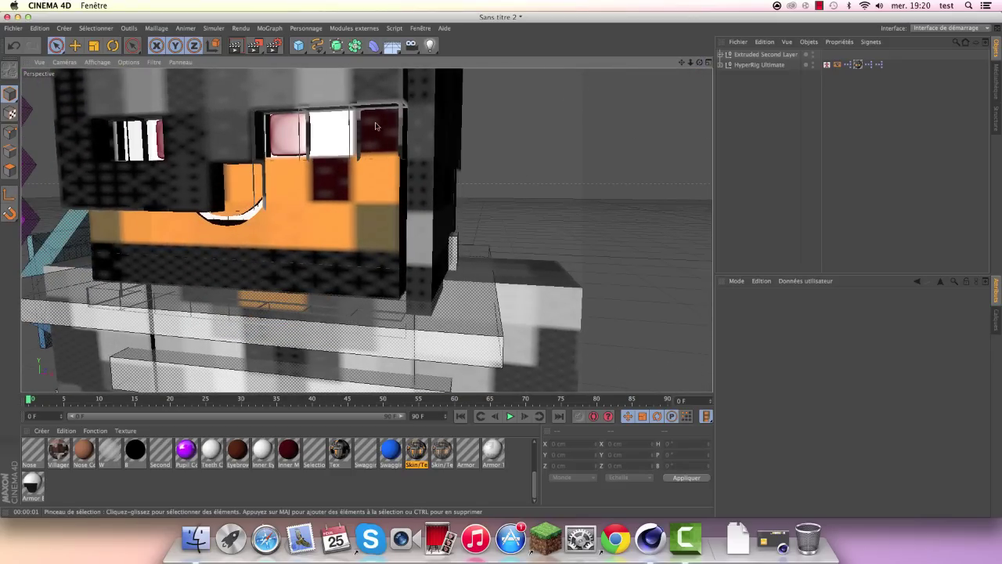
{"action": "left_click", "coordinate": [235, 45]}
{"action": "mouse_move", "coordinate": [292, 146]}
{"action": "left_mouse_down", "text": "alt"}
{"action": "mouse_move", "coordinate": [365, 229]}
{"action": "mouse_move", "coordinate": [474, 191]}
{"action": "left_mouse_up", "text": "alt"}
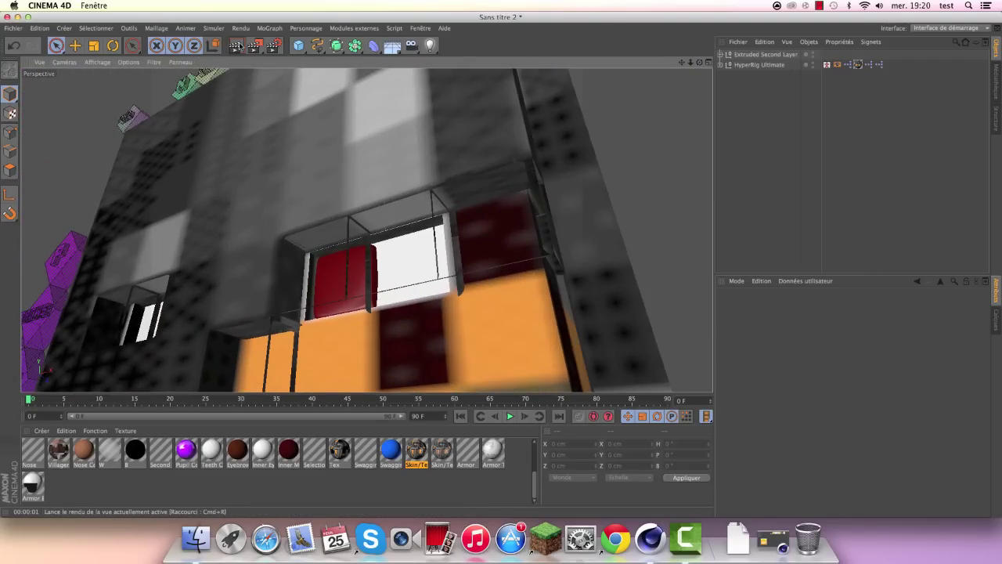
{"action": "left_click", "coordinate": [364, 210]}
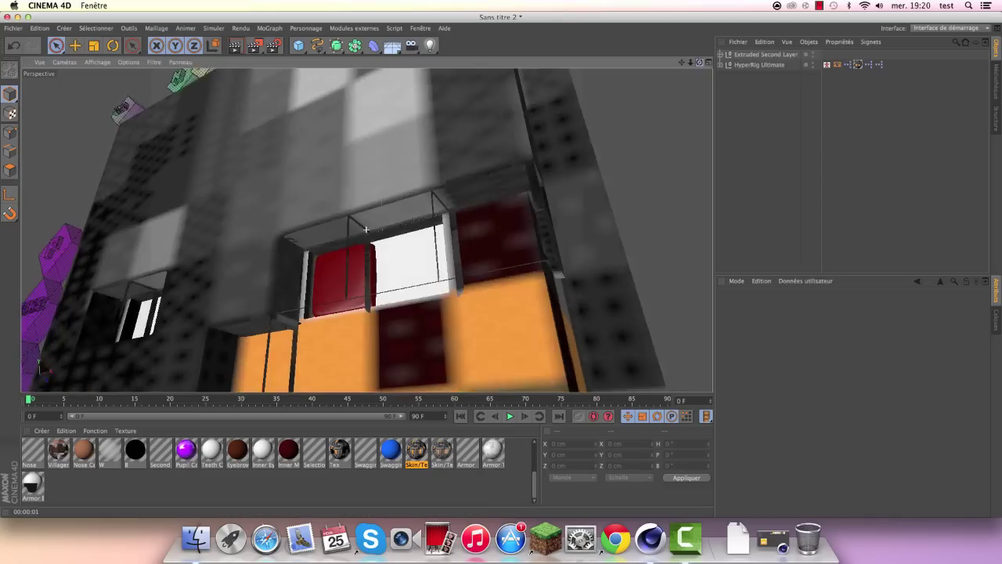
{"action": "mouse_move", "coordinate": [699, 62]}
{"action": "left_mouse_down"}
{"action": "mouse_move", "coordinate": [501, 267]}
{"action": "mouse_move", "coordinate": [204, 181]}
{"action": "left_mouse_up"}
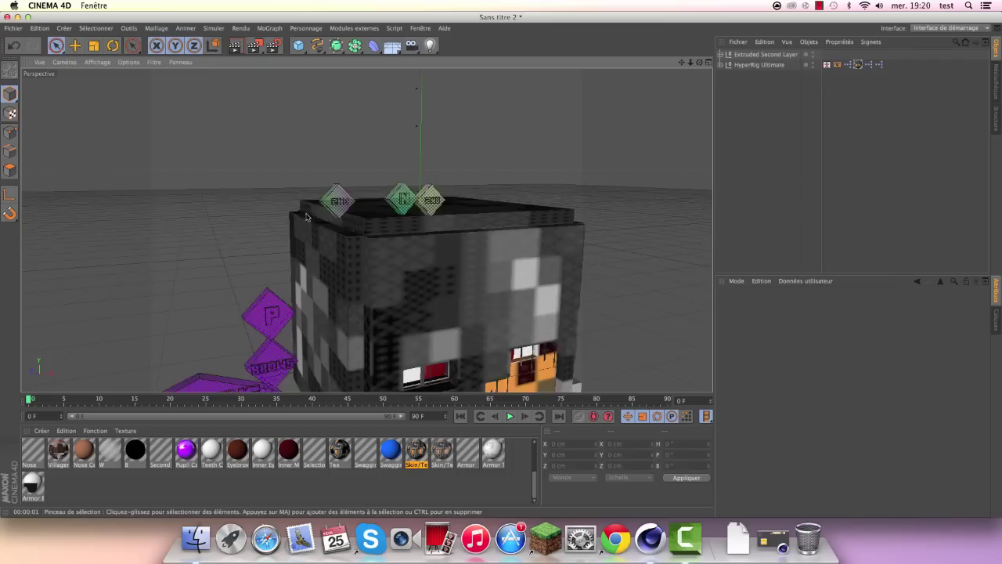
{"action": "left_click_drag", "start_coordinate": [205, 181], "coordinate": [290, 210], "text": "alt"}
{"action": "left_click", "coordinate": [289, 209]}
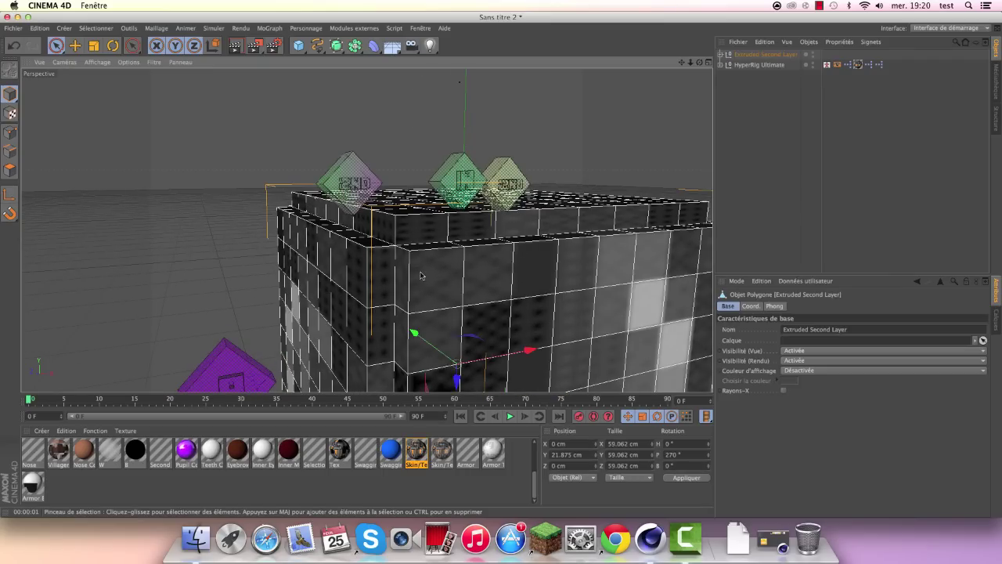
{"action": "mouse_move", "coordinate": [156, 166]}
{"action": "left_mouse_down", "text": "alt"}
{"action": "mouse_move", "coordinate": [410, 114]}
{"action": "mouse_move", "coordinate": [349, 159]}
{"action": "left_mouse_up", "text": "alt"}
{"action": "left_click_drag", "start_coordinate": [236, 225], "coordinate": [335, 198], "text": "alt"}
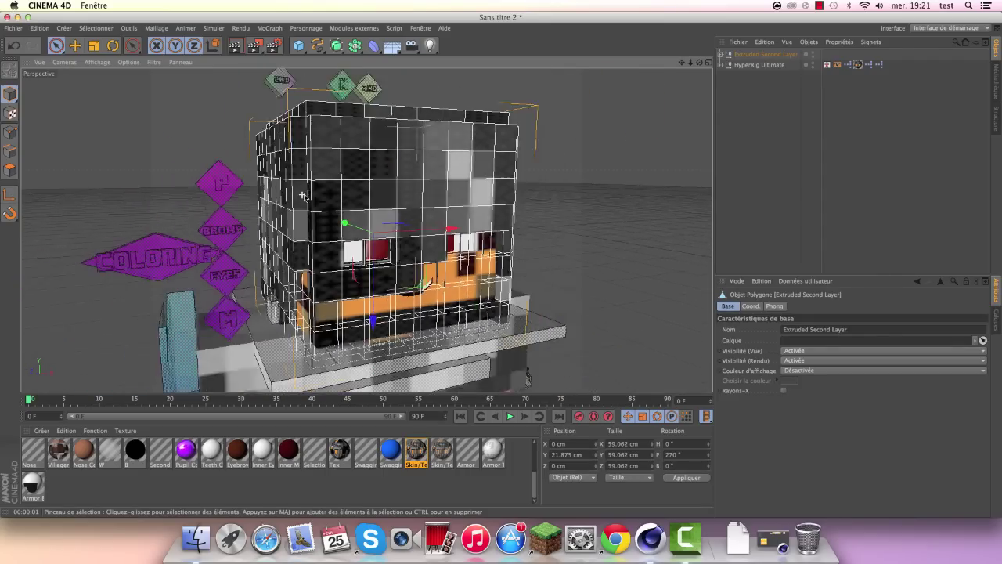
{"action": "mouse_move", "coordinate": [415, 71]}
{"action": "left_mouse_down", "text": "alt"}
{"action": "mouse_move", "coordinate": [397, 117]}
{"action": "mouse_move", "coordinate": [335, 181]}
{"action": "mouse_move", "coordinate": [274, 157]}
{"action": "left_mouse_up", "text": "alt"}
{"action": "scroll", "coordinate": [334, 181], "scroll_direction": "down", "scroll_amount": 3}
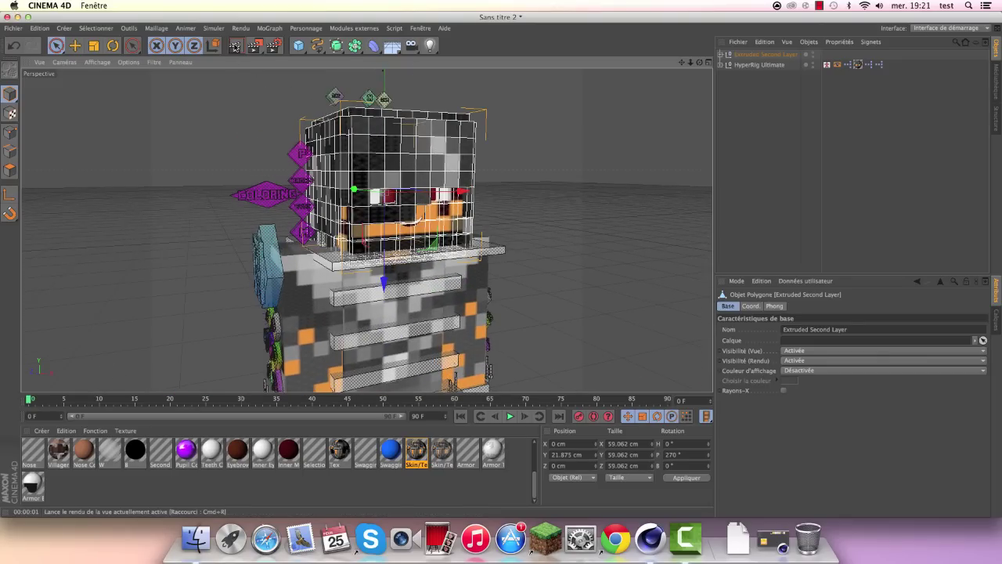
{"action": "left_click", "coordinate": [235, 46]}
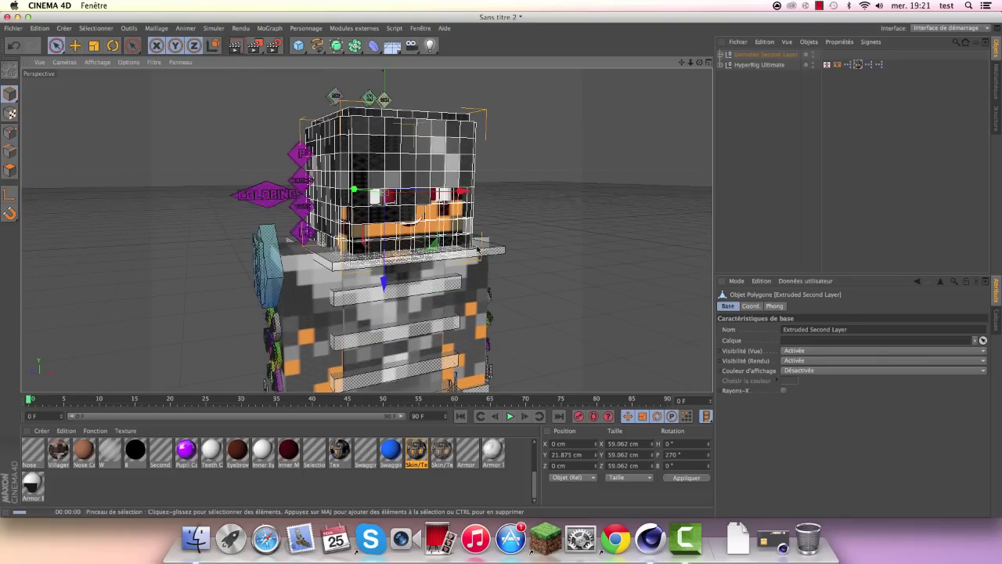
{"action": "left_click", "coordinate": [530, 180]}
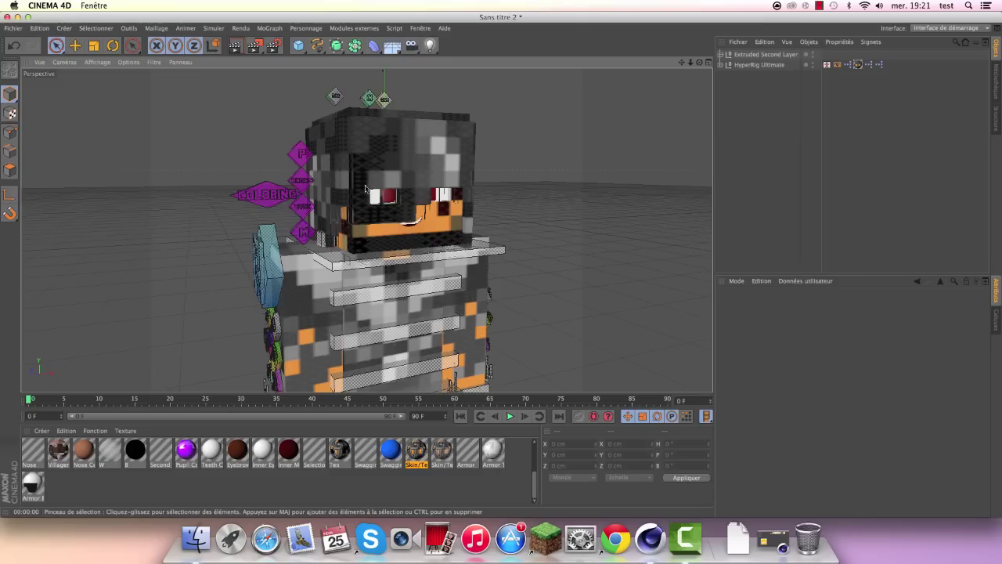
{"action": "mouse_move", "coordinate": [369, 190]}
{"action": "left_mouse_down", "text": "alt"}
{"action": "mouse_move", "coordinate": [236, 164]}
{"action": "mouse_move", "coordinate": [312, 149]}
{"action": "left_mouse_up", "text": "alt"}
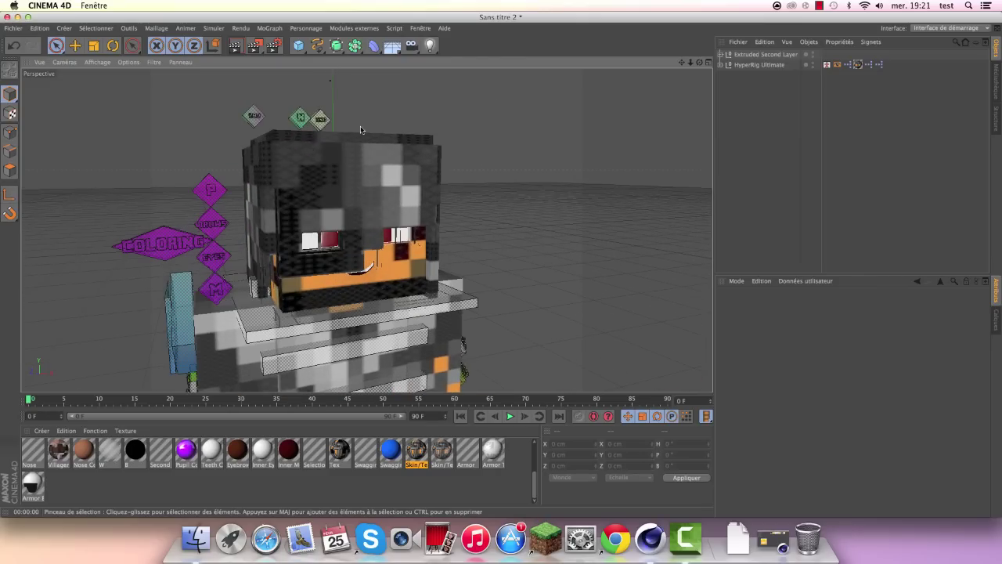
{"action": "left_click_drag", "start_coordinate": [362, 129], "coordinate": [286, 208], "text": "alt"}
{"action": "scroll", "coordinate": [287, 214], "scroll_direction": "down", "scroll_amount": 3}
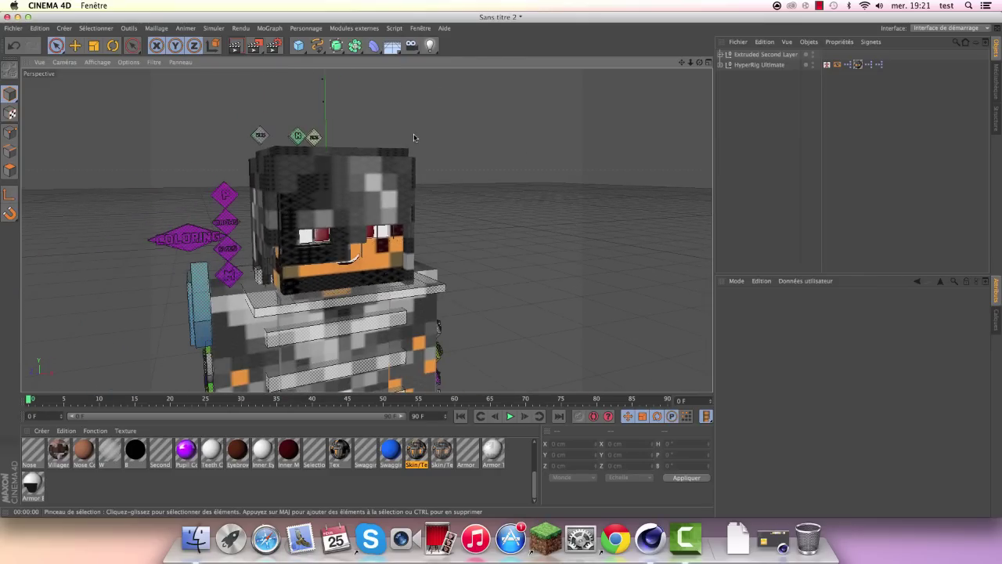
{"action": "left_click_drag", "start_coordinate": [287, 215], "coordinate": [352, 182], "text": "alt"}
{"action": "scroll", "coordinate": [352, 183], "scroll_direction": "up", "scroll_amount": 2}
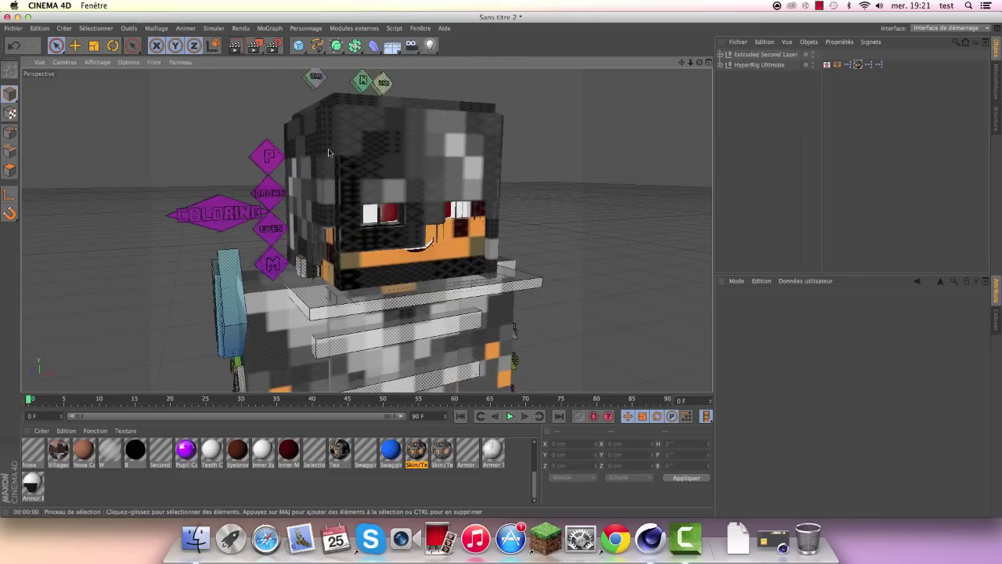
{"action": "left_click", "coordinate": [748, 55]}
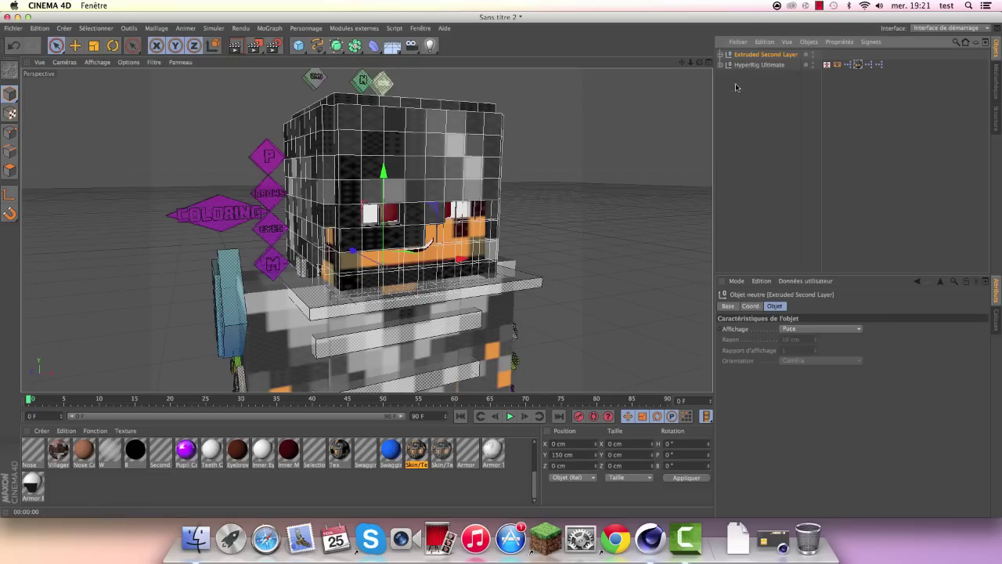
{"action": "left_click", "coordinate": [743, 64]}
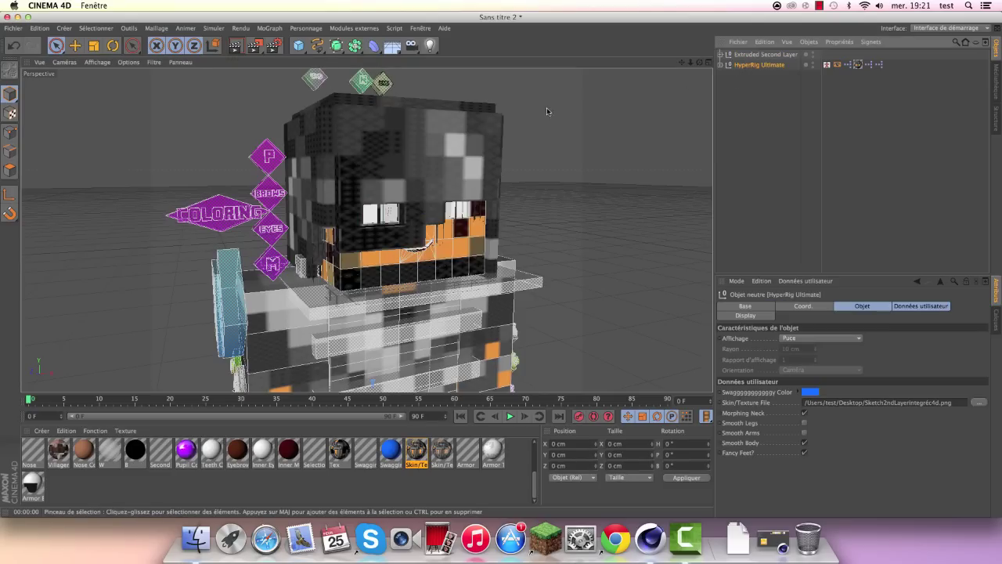
{"action": "left_click", "coordinate": [312, 310]}
{"action": "left_click", "coordinate": [114, 45]}
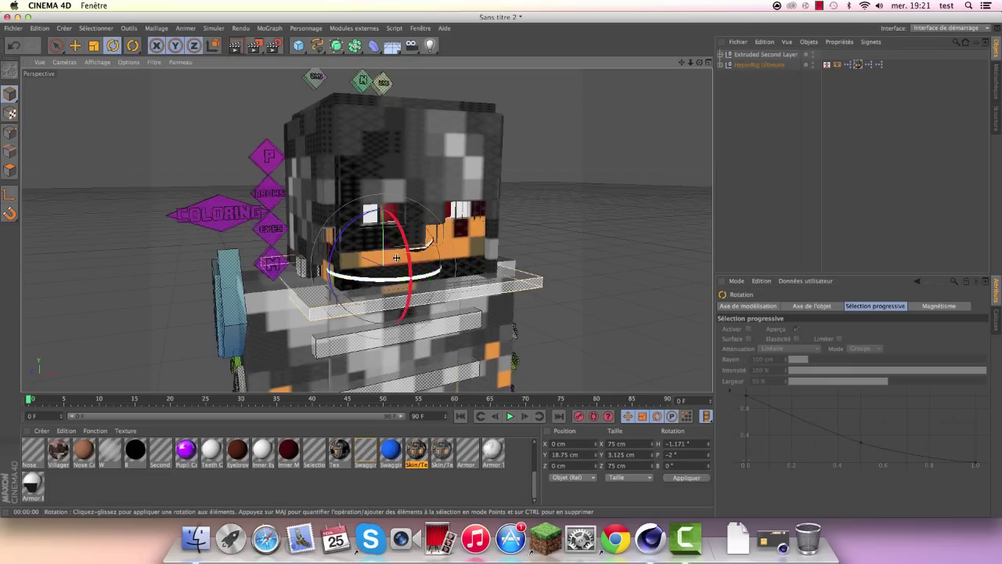
{"action": "left_click_drag", "start_coordinate": [381, 250], "coordinate": [401, 291]}
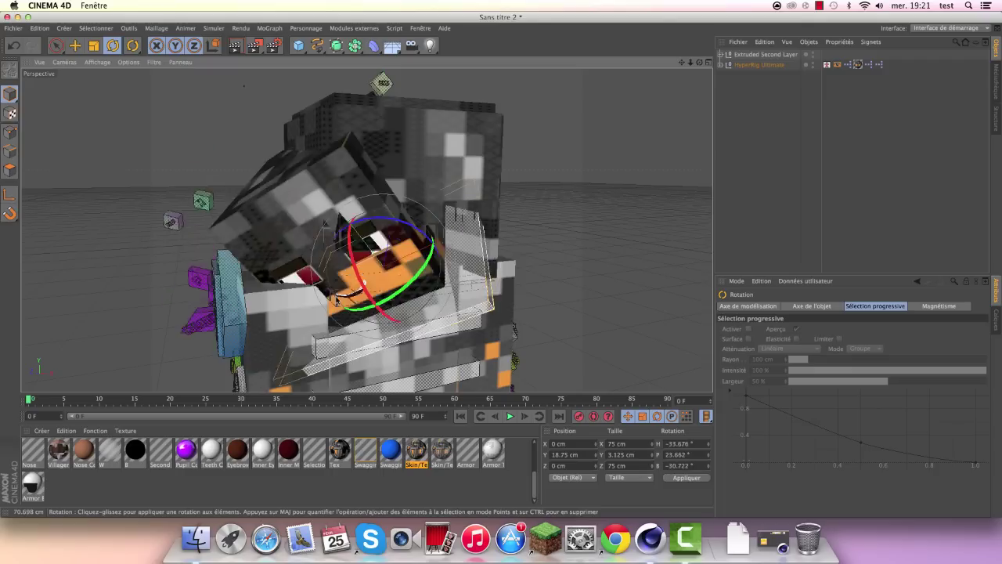
{"action": "left_click", "coordinate": [30, 47]}
{"action": "left_click", "coordinate": [740, 66]}
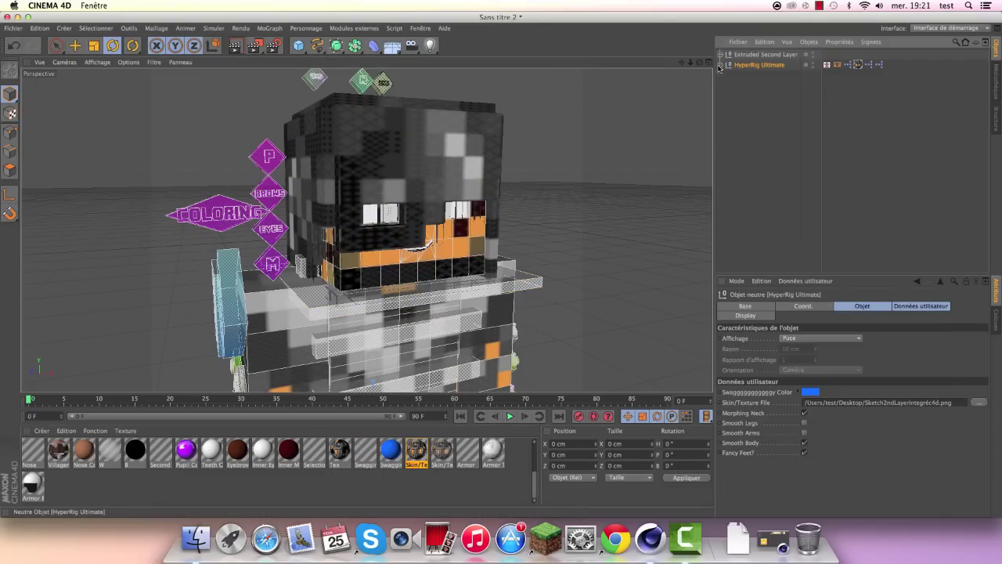
Step: Expand the rig hierarchy and drag Extruded Second Layer into the Head/Head Items group
{"action": "left_click", "coordinate": [720, 66]}
{"action": "left_click", "coordinate": [759, 127]}
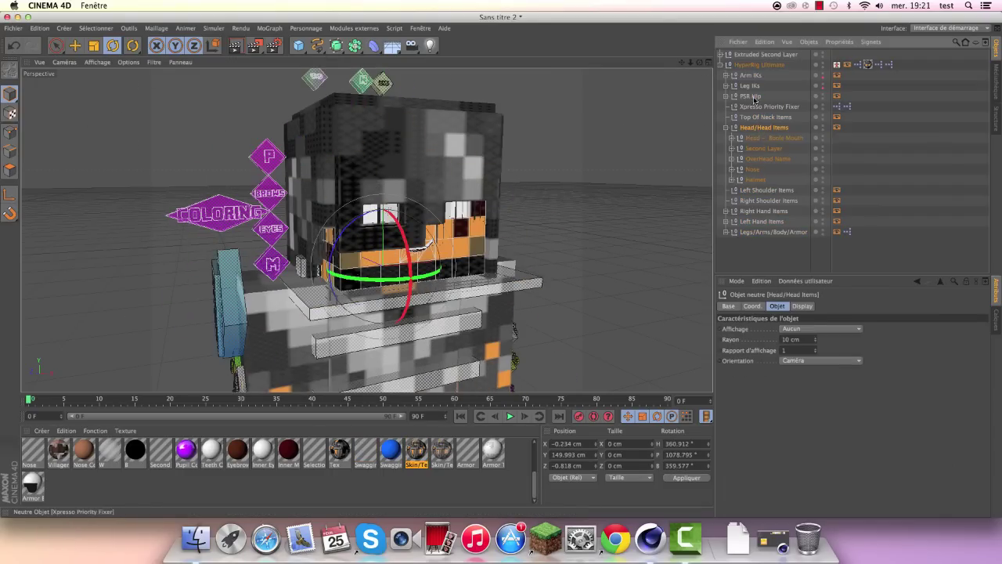
{"action": "left_click", "coordinate": [747, 57]}
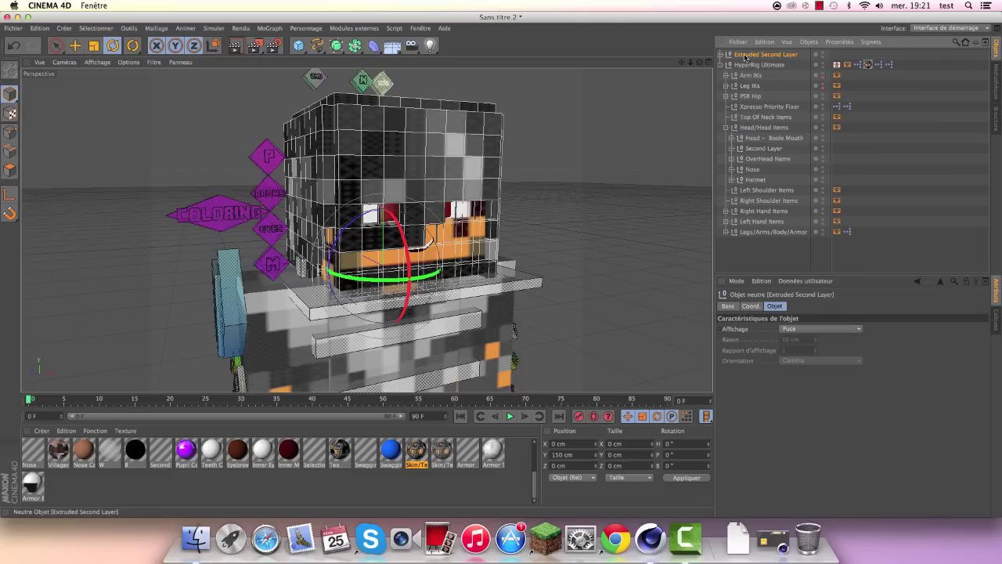
{"action": "left_click_drag", "start_coordinate": [761, 137], "coordinate": [761, 135]}
{"action": "left_click", "coordinate": [746, 117]}
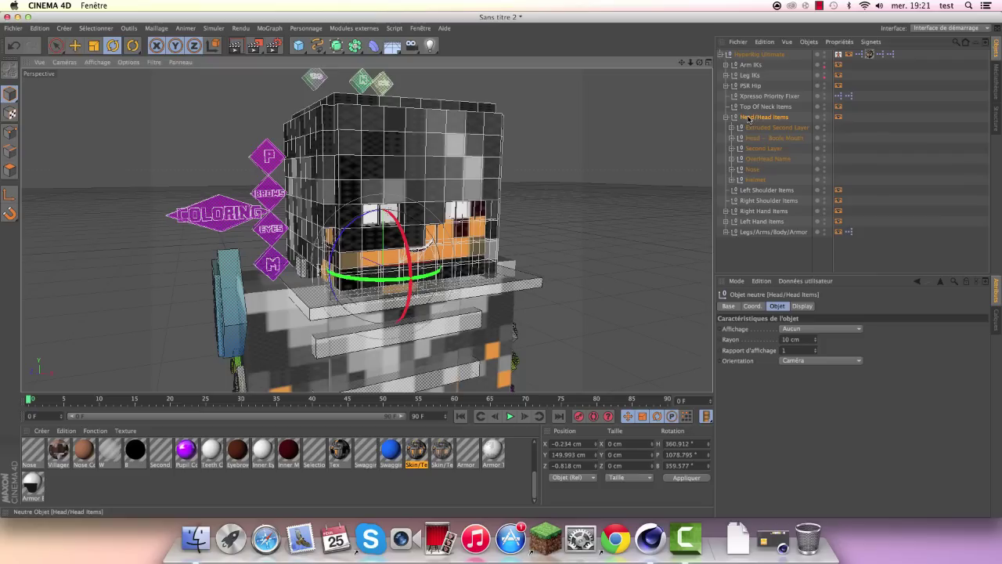
Step: Tilt the head with Neck Control to test the parenting, then undo the rotation
{"action": "left_click", "coordinate": [411, 308]}
{"action": "left_click", "coordinate": [572, 253]}
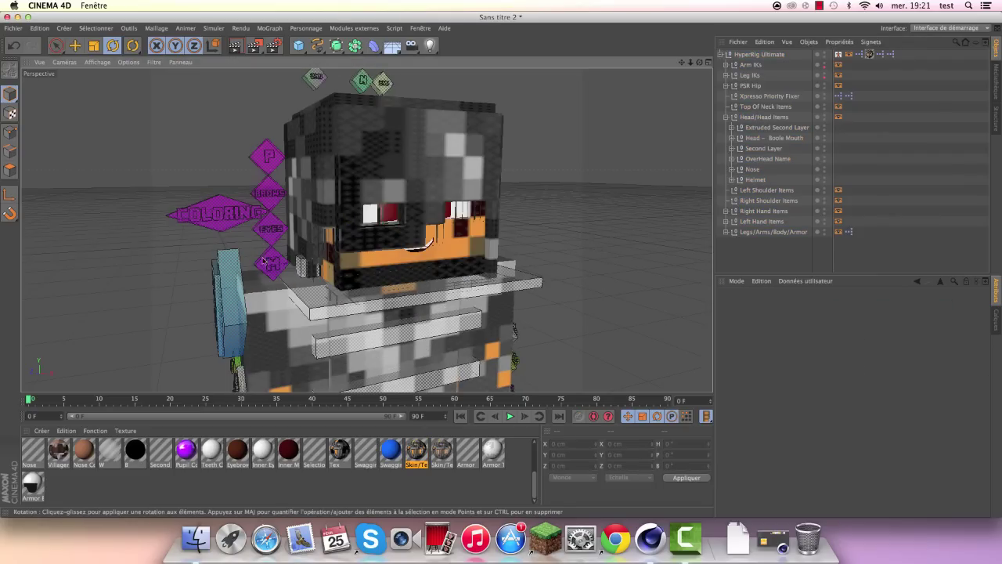
{"action": "left_click", "coordinate": [302, 280]}
{"action": "left_click_drag", "start_coordinate": [398, 285], "coordinate": [401, 291]}
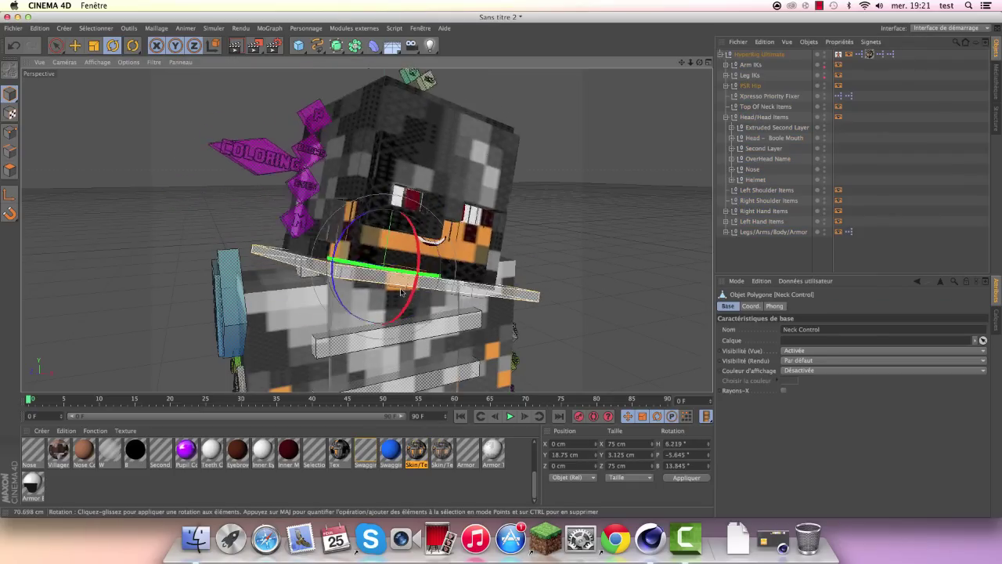
{"action": "left_click", "coordinate": [12, 45]}
{"action": "left_click", "coordinate": [12, 44]}
{"action": "left_click", "coordinate": [13, 45]}
{"action": "left_click", "coordinate": [13, 44]}
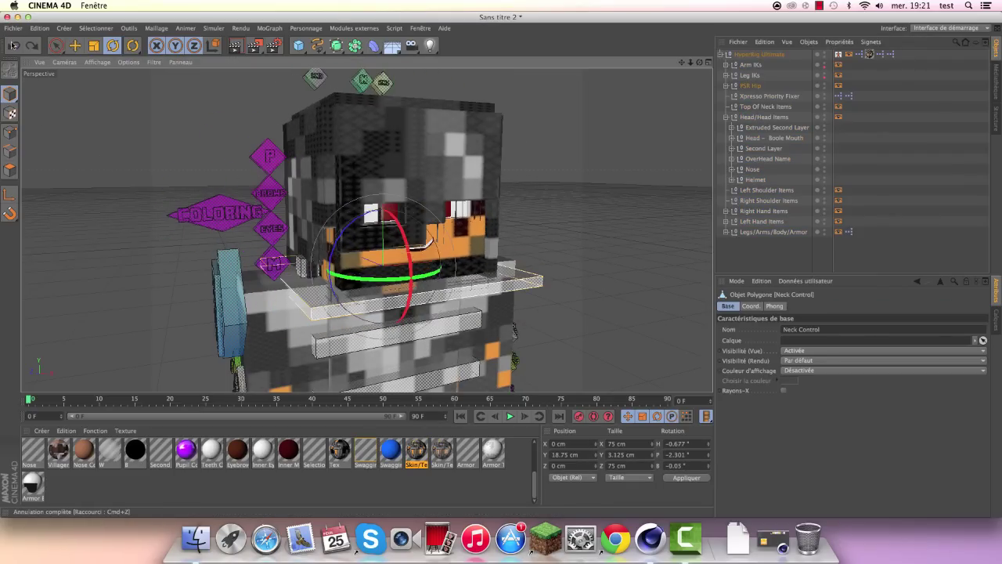
{"action": "key", "text": "super+z"}
{"action": "key", "text": "super+z"}
{"action": "key", "text": "super+z"}
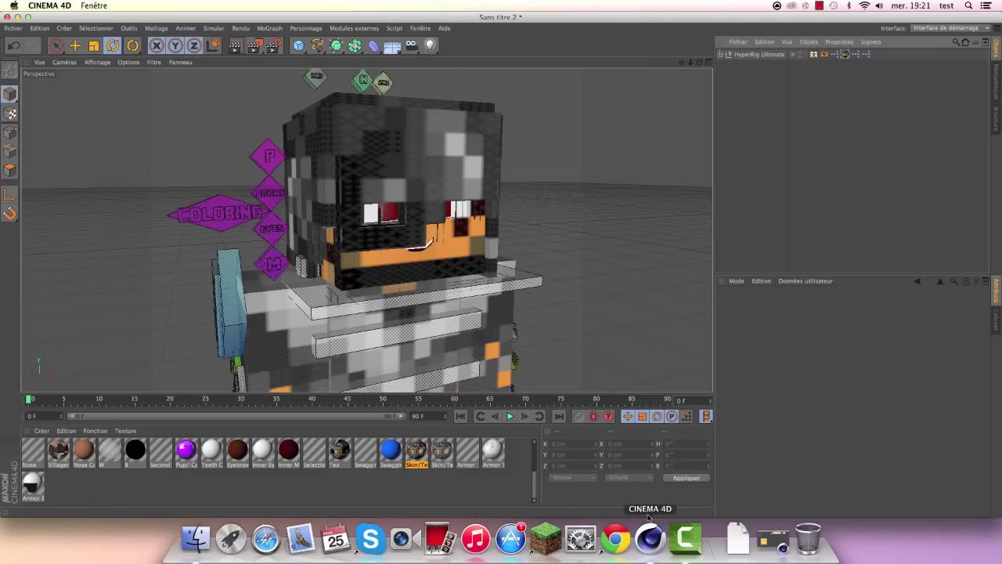
Step: Restore the Médiathèque from the Dock and show the HyperSkins collection
{"action": "left_click", "coordinate": [779, 540]}
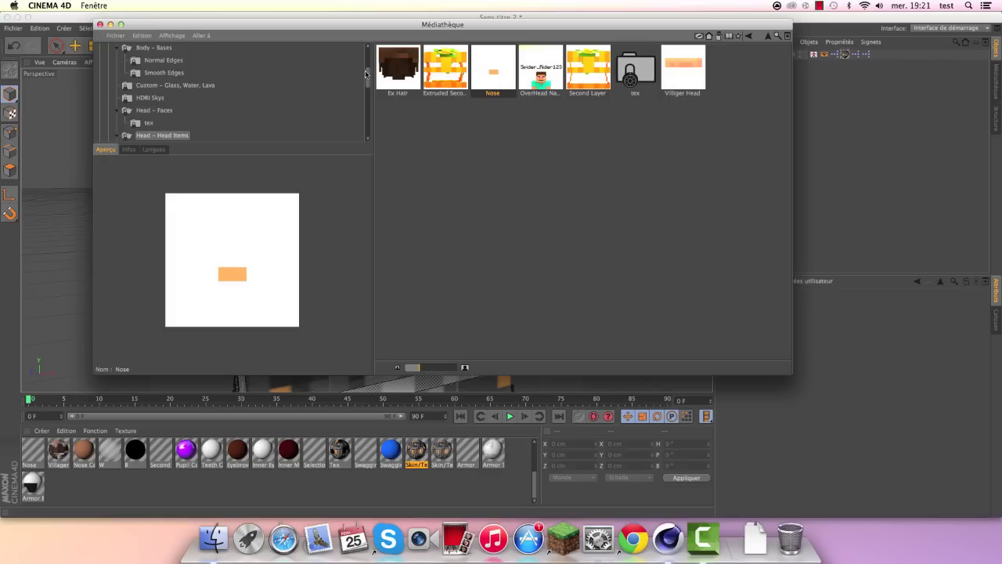
{"action": "left_click_drag", "start_coordinate": [365, 72], "coordinate": [371, 86]}
{"action": "left_click", "coordinate": [166, 80]}
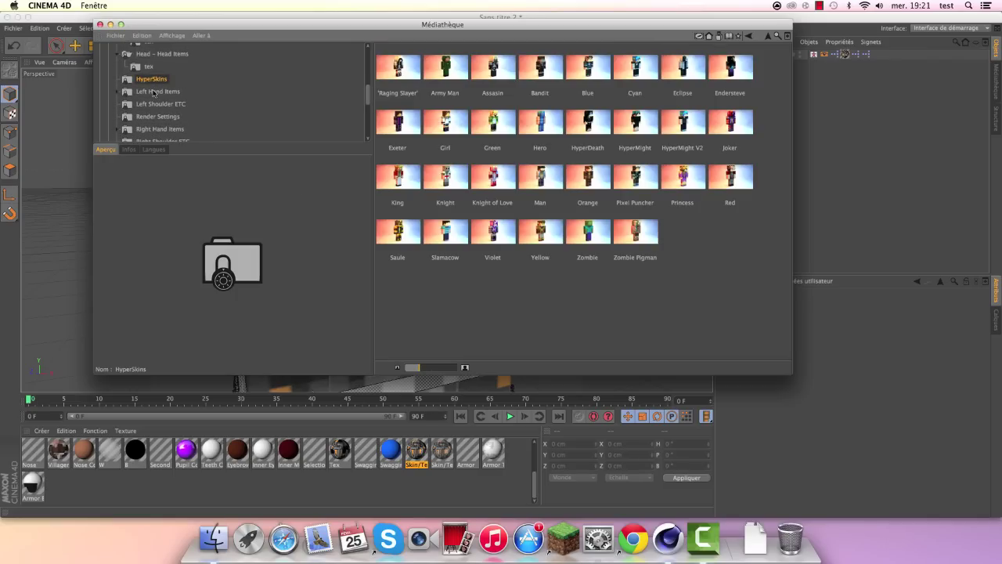
{"action": "left_click_drag", "start_coordinate": [416, 20], "coordinate": [796, 135]}
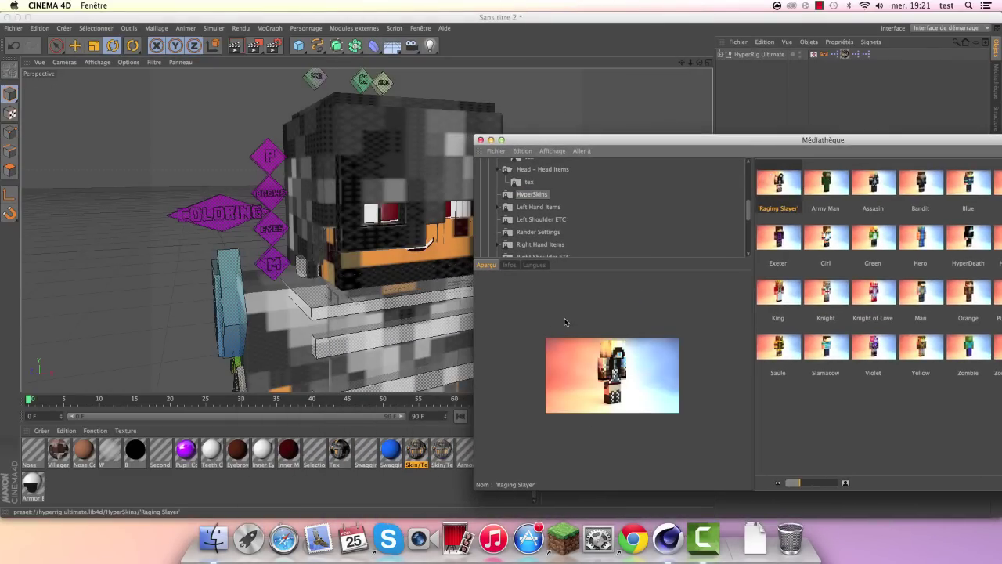
Step: Browse Left Hand Items, preview the Pirate Hook, then show the Left Shoulder ETC collection
{"action": "left_click", "coordinate": [537, 208]}
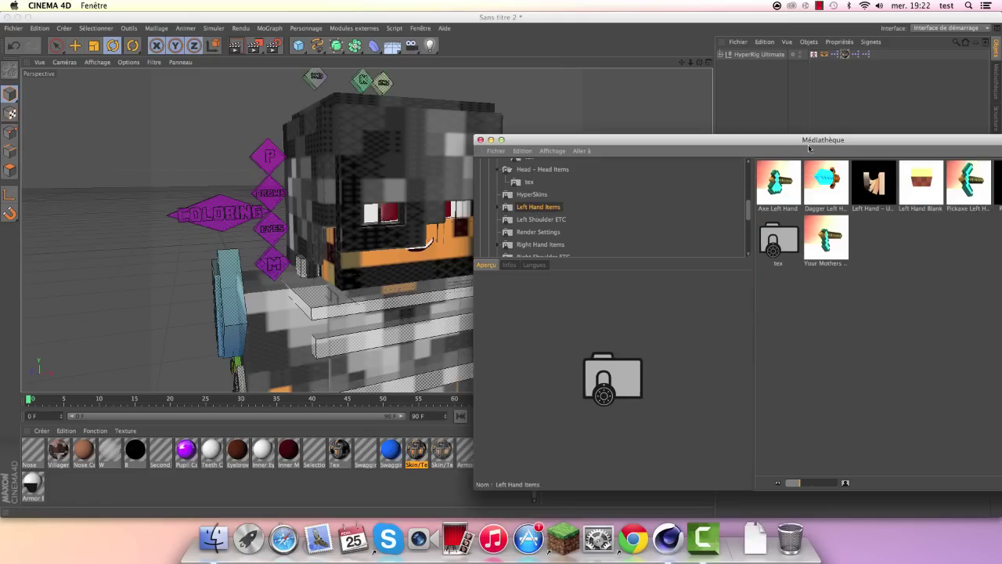
{"action": "mouse_move", "coordinate": [809, 148]}
{"action": "left_mouse_down"}
{"action": "mouse_move", "coordinate": [589, 125]}
{"action": "mouse_move", "coordinate": [625, 93]}
{"action": "left_mouse_up"}
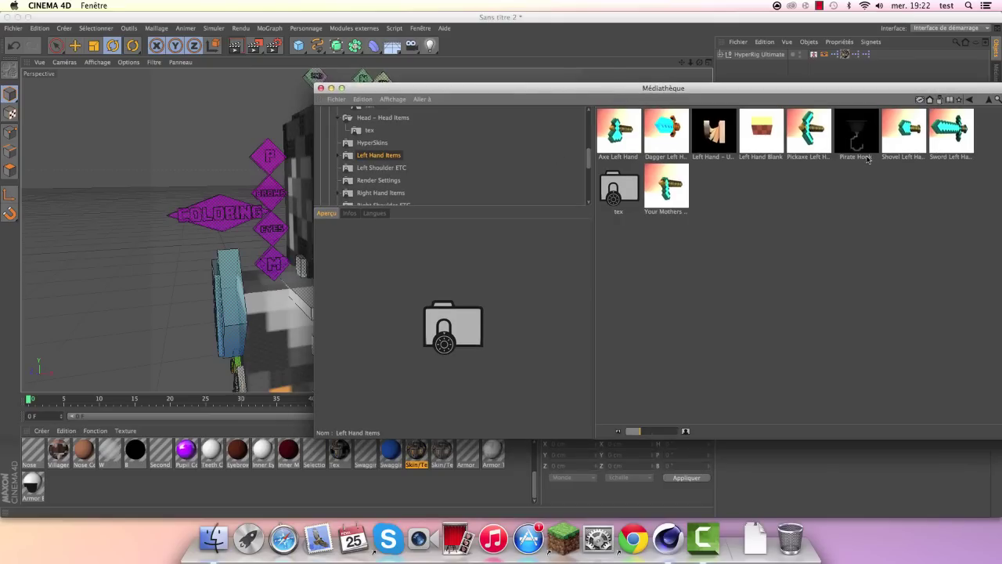
{"action": "left_click", "coordinate": [859, 134]}
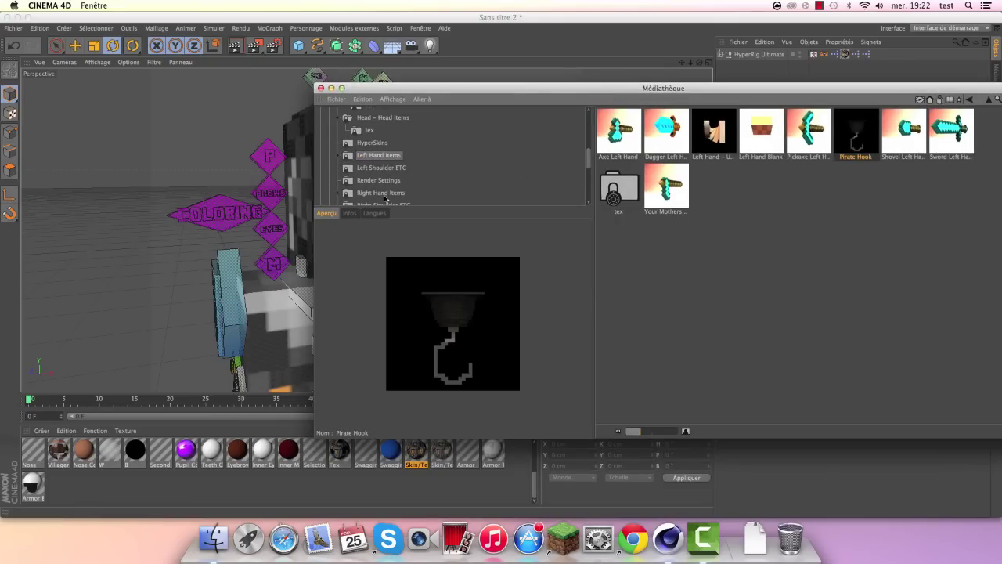
{"action": "left_click", "coordinate": [371, 168]}
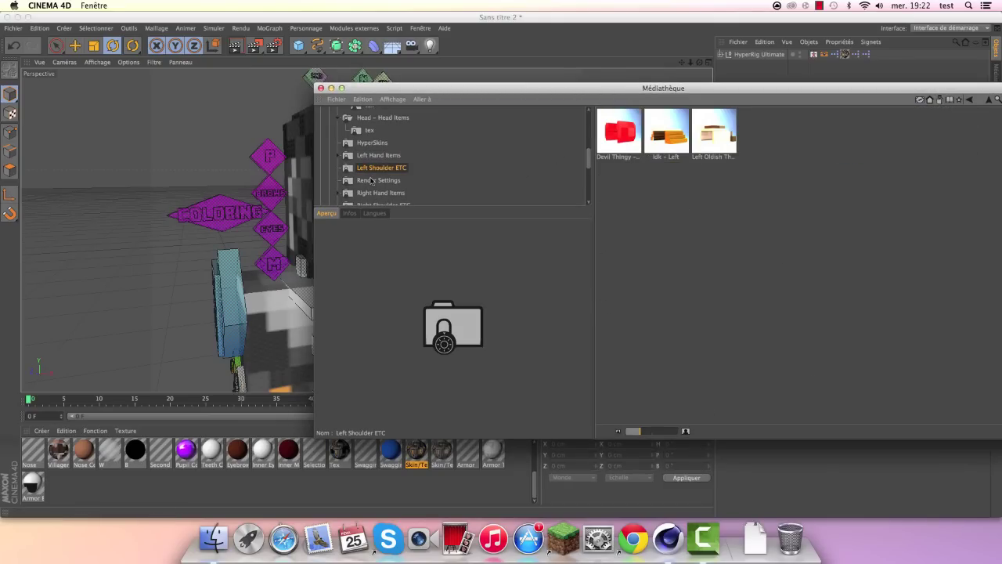
{"action": "left_click_drag", "start_coordinate": [367, 87], "coordinate": [546, 72]}
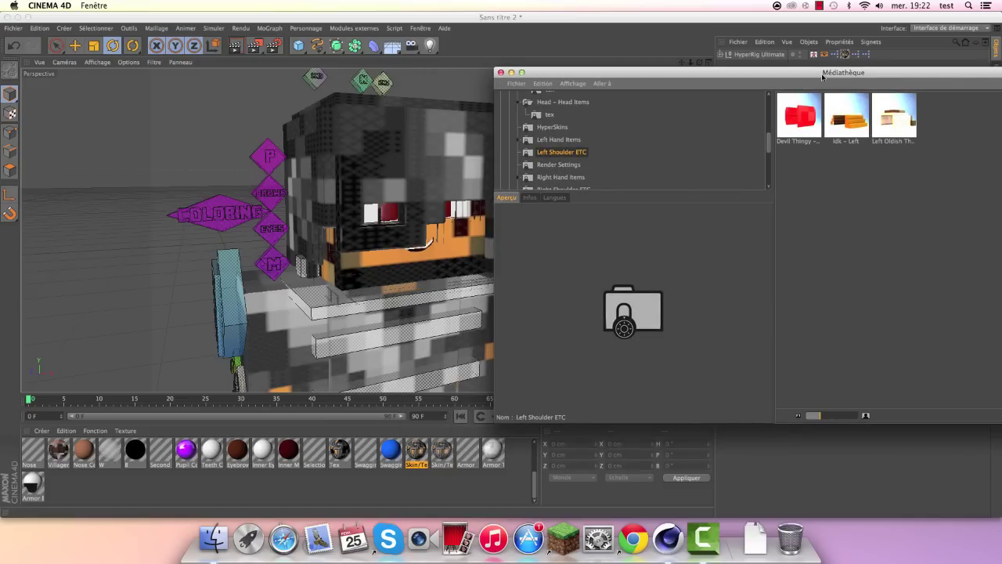
{"action": "left_click_drag", "start_coordinate": [796, 76], "coordinate": [481, 95]}
Step: Load Left Oldish Thingy – Left and render a viewport preview of the shoulder from above
{"action": "double_click", "coordinate": [574, 130]}
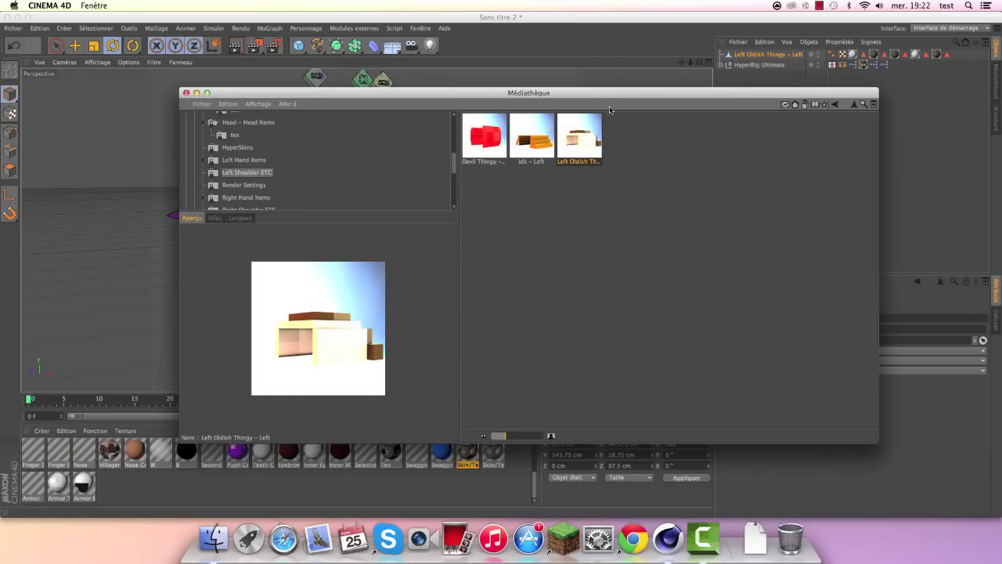
{"action": "left_click_drag", "start_coordinate": [610, 94], "coordinate": [420, 495]}
{"action": "scroll", "coordinate": [439, 247], "scroll_direction": "up", "scroll_amount": 5}
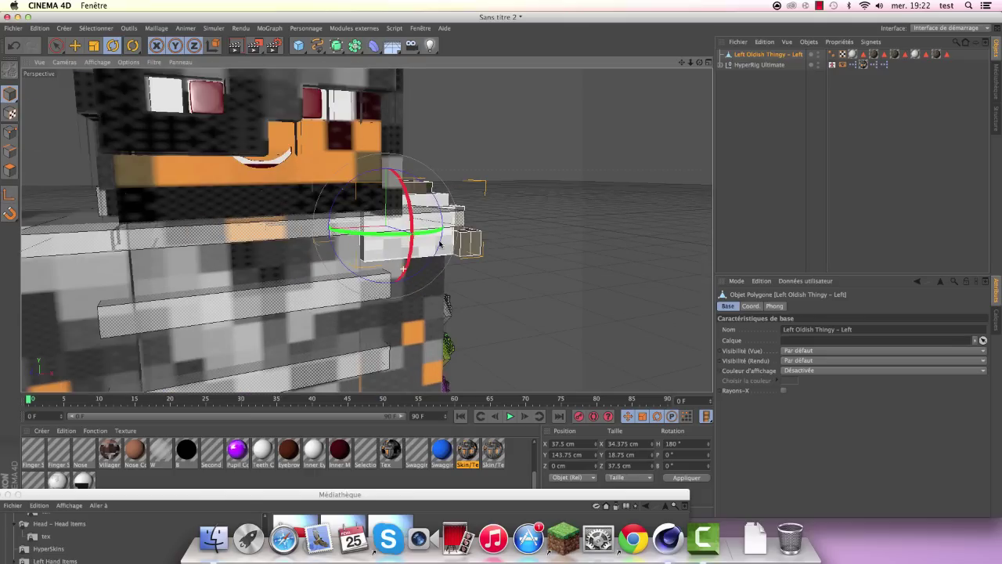
{"action": "left_click_drag", "start_coordinate": [699, 63], "coordinate": [237, 67]}
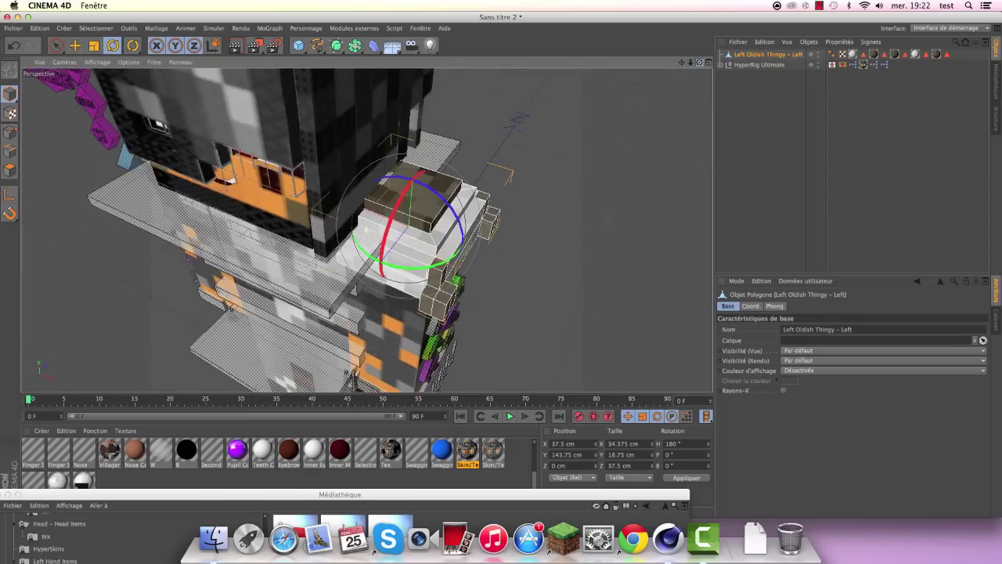
{"action": "left_click", "coordinate": [235, 46]}
{"action": "left_click", "coordinate": [440, 221]}
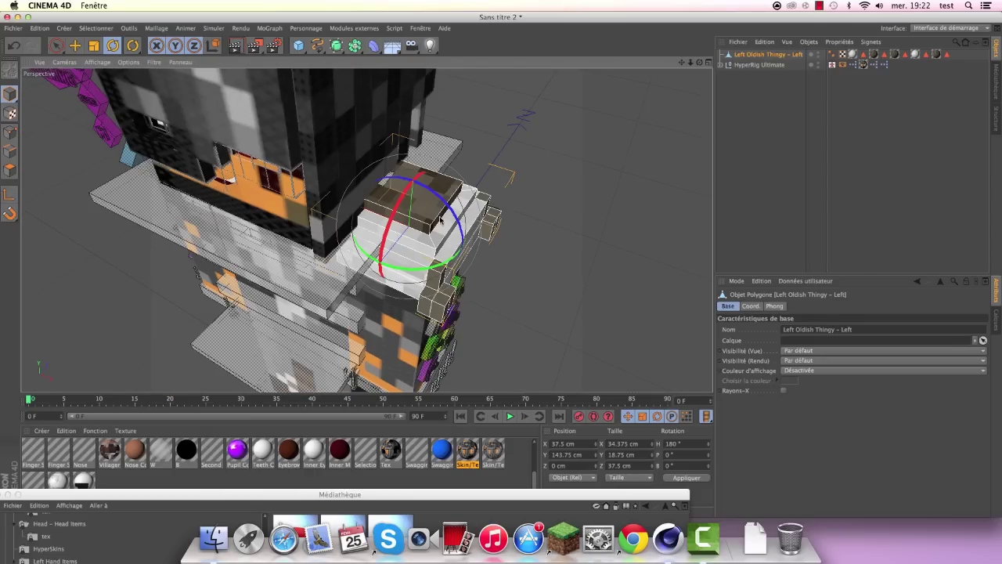
Step: Delete the shoulder accessory and show the Render Settings presets in the library
{"action": "key", "text": "Delete"}
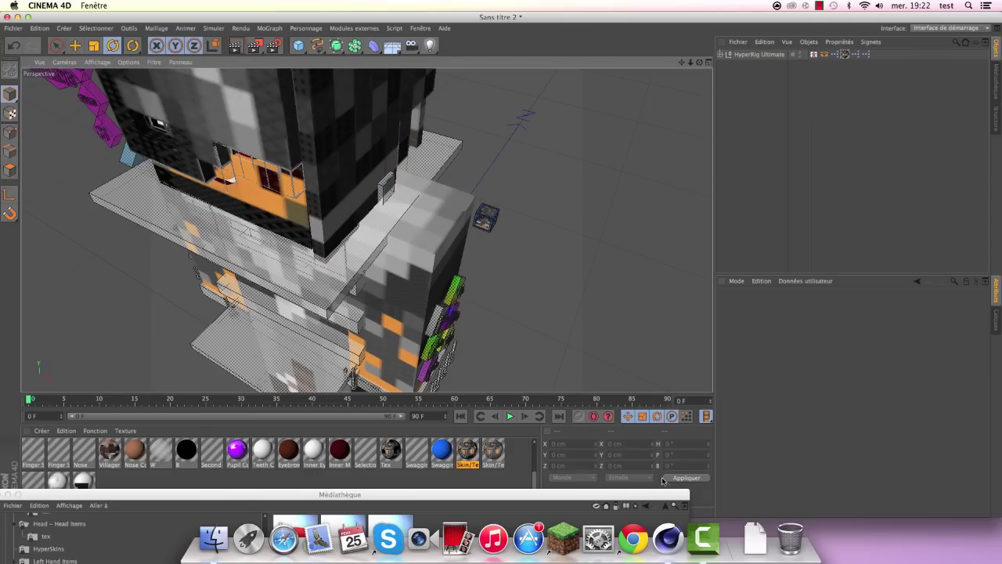
{"action": "left_click_drag", "start_coordinate": [607, 498], "coordinate": [750, 25]}
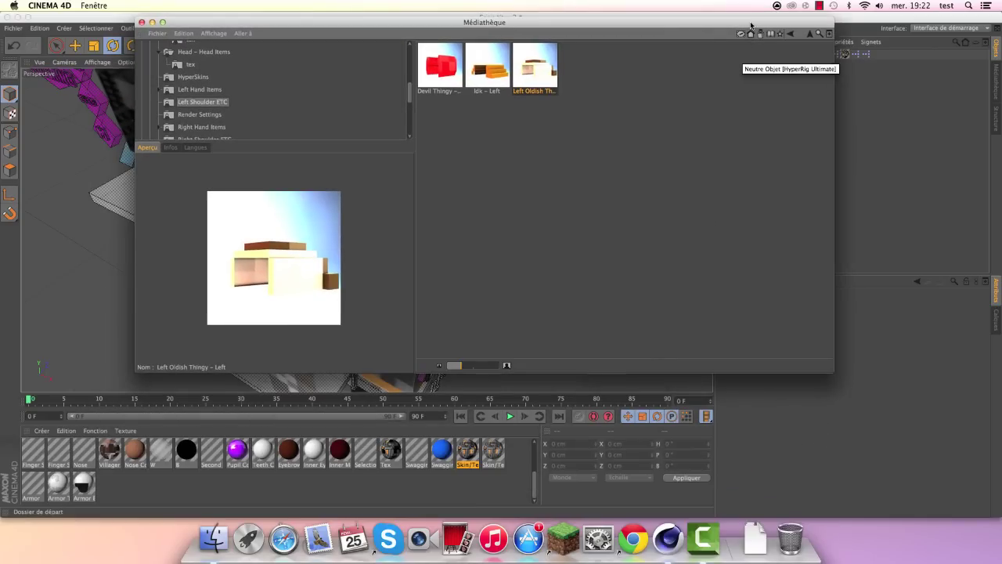
{"action": "left_click", "coordinate": [190, 116]}
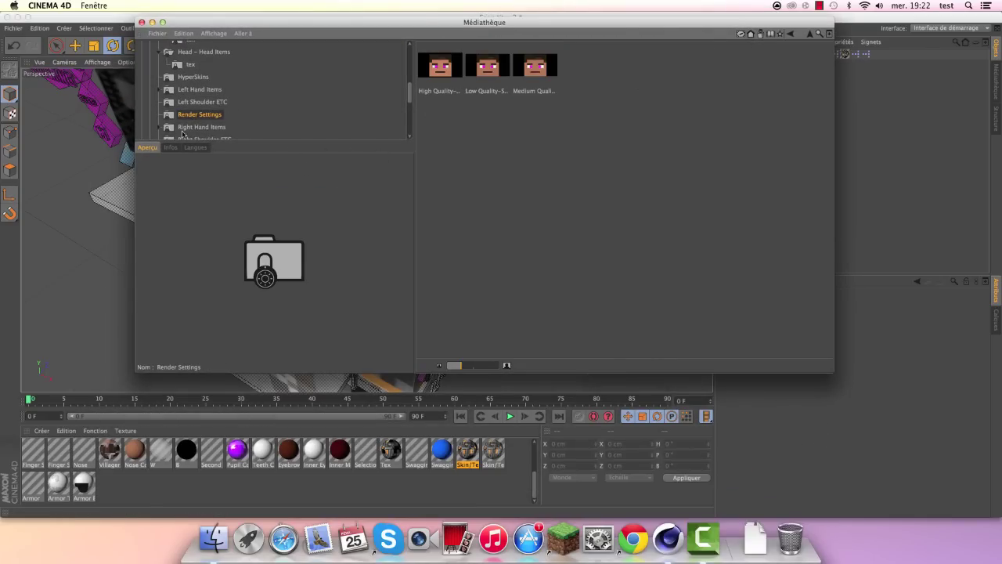
Step: Look through Right Hand Items and Right Shoulder ETC, return to Render Settings, and minimize the library
{"action": "left_click", "coordinate": [193, 128]}
{"action": "scroll", "coordinate": [410, 93], "scroll_direction": "down", "scroll_amount": 2}
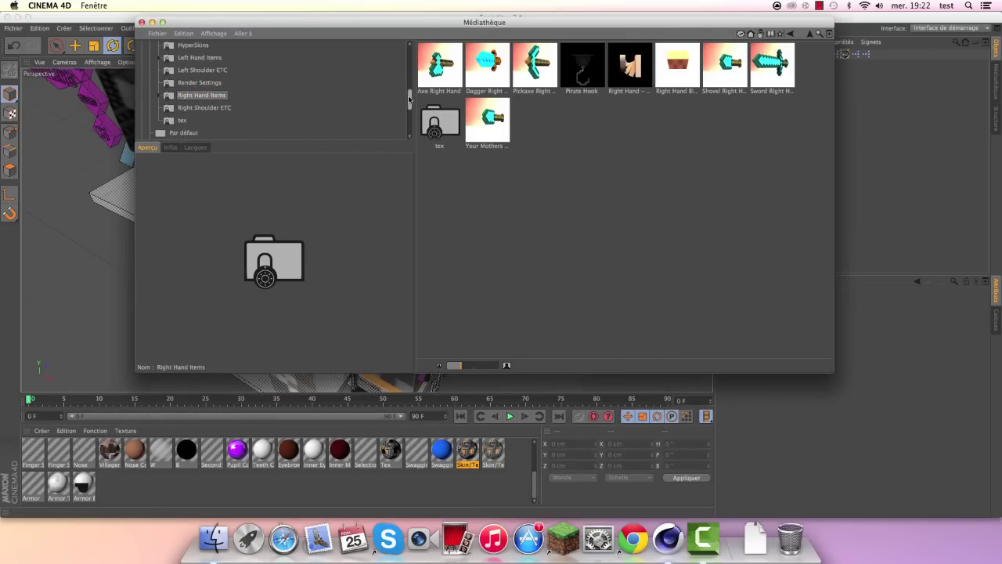
{"action": "left_click", "coordinate": [193, 92]}
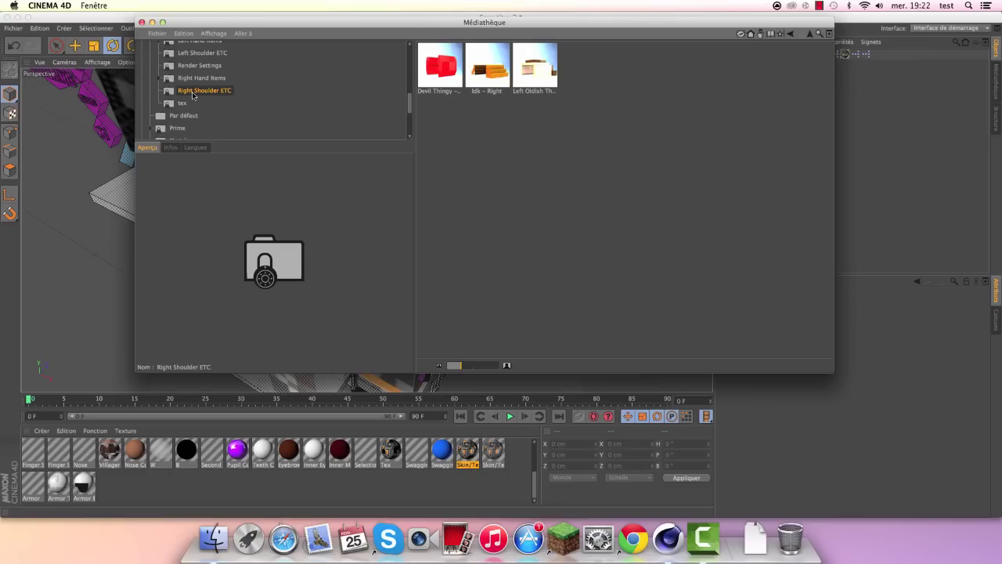
{"action": "scroll", "coordinate": [313, 109], "scroll_direction": "up", "scroll_amount": 3}
{"action": "scroll", "coordinate": [235, 110], "scroll_direction": "down", "scroll_amount": 3}
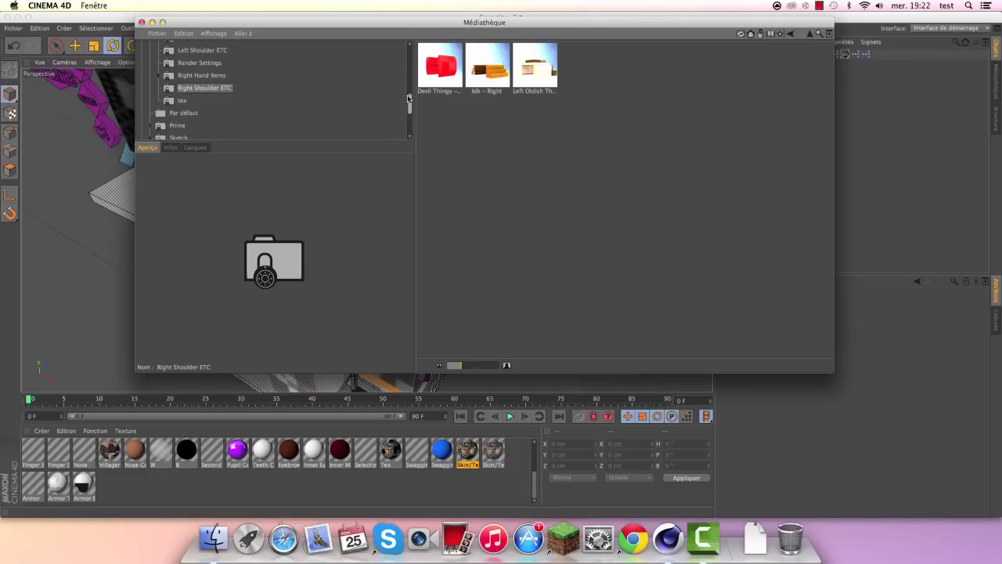
{"action": "scroll", "coordinate": [196, 110], "scroll_direction": "up", "scroll_amount": 1}
{"action": "scroll", "coordinate": [165, 110], "scroll_direction": "up", "scroll_amount": 1}
{"action": "left_click", "coordinate": [204, 94]}
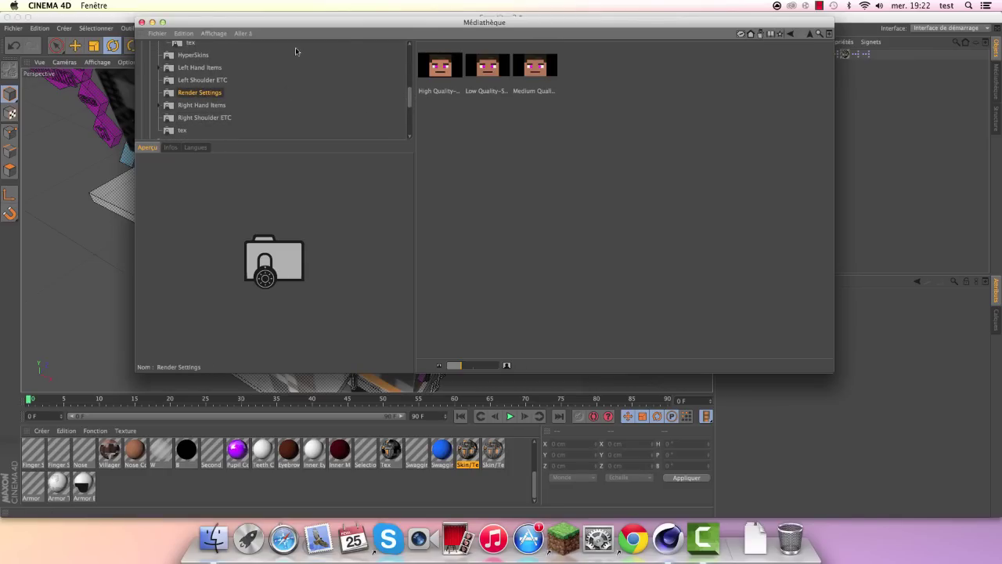
{"action": "left_click", "coordinate": [152, 22]}
Step: Orbit and zoom around the character to frame a near-front view of the head
{"action": "mouse_move", "coordinate": [697, 63]}
{"action": "left_mouse_down"}
{"action": "mouse_move", "coordinate": [501, 266]}
{"action": "mouse_move", "coordinate": [376, 143]}
{"action": "left_mouse_up"}
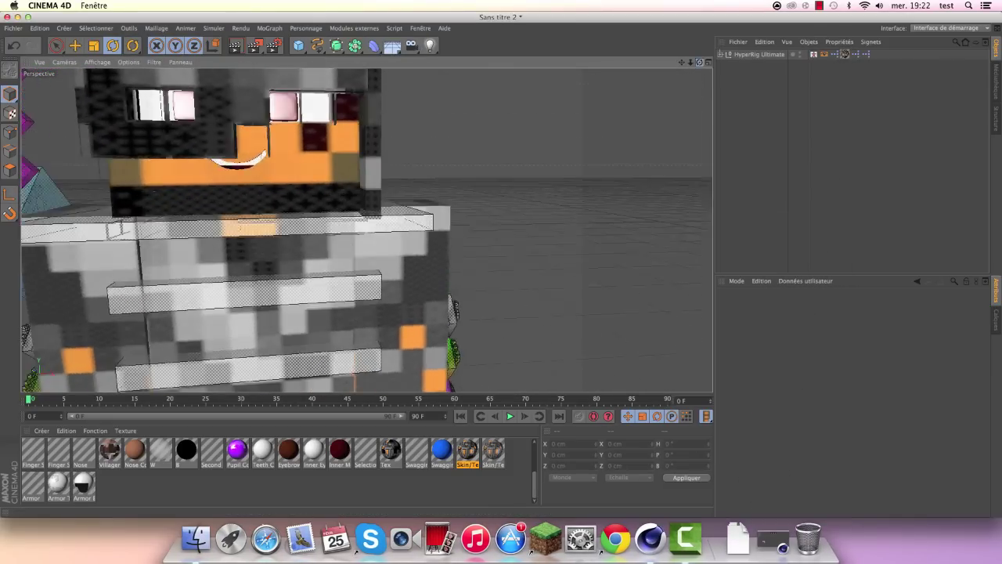
{"action": "scroll", "coordinate": [376, 143], "scroll_direction": "up", "scroll_amount": 3}
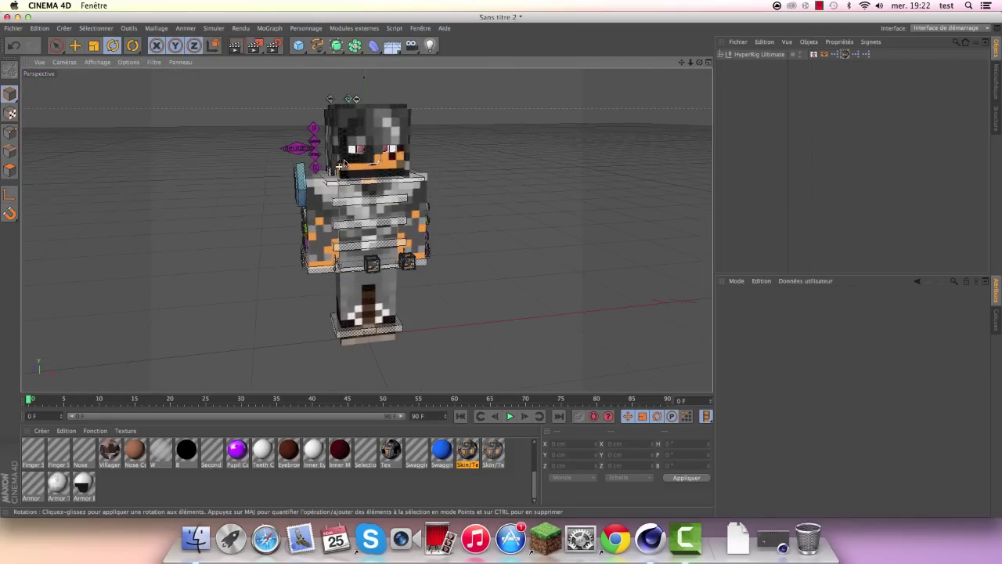
{"action": "scroll", "coordinate": [368, 137], "scroll_direction": "down", "scroll_amount": 4}
{"action": "scroll", "coordinate": [360, 129], "scroll_direction": "up", "scroll_amount": 5}
{"action": "scroll", "coordinate": [352, 123], "scroll_direction": "down", "scroll_amount": 1}
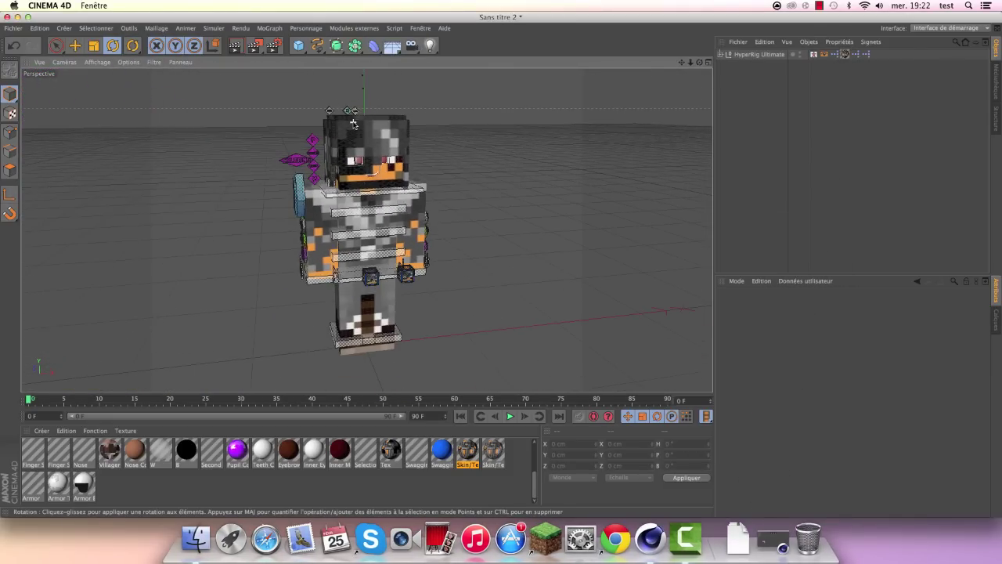
{"action": "scroll", "coordinate": [353, 123], "scroll_direction": "up", "scroll_amount": 4}
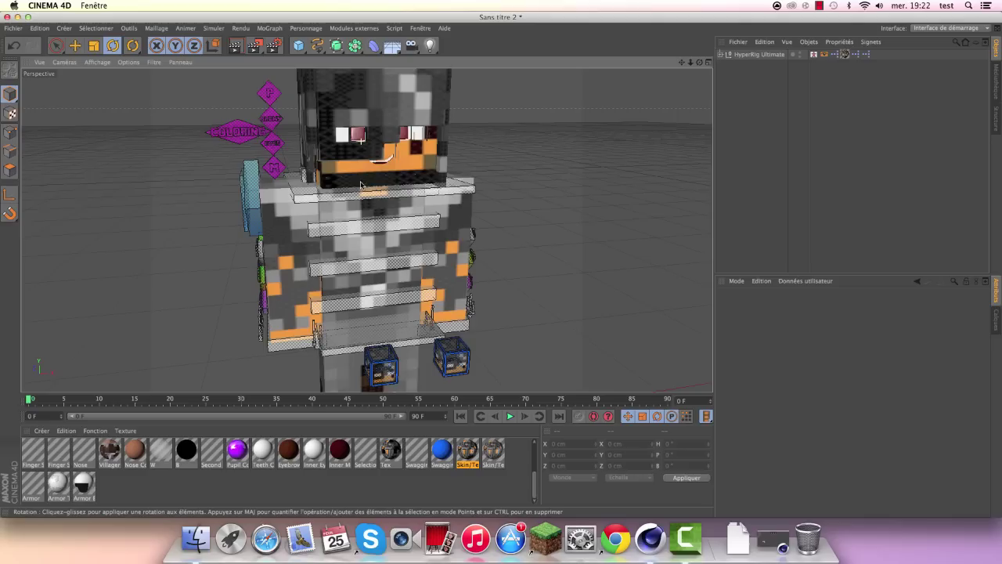
{"action": "scroll", "coordinate": [356, 125], "scroll_direction": "down", "scroll_amount": 4}
{"action": "scroll", "coordinate": [358, 127], "scroll_direction": "up", "scroll_amount": 4}
{"action": "scroll", "coordinate": [363, 131], "scroll_direction": "down", "scroll_amount": 3}
{"action": "scroll", "coordinate": [361, 130], "scroll_direction": "up", "scroll_amount": 5}
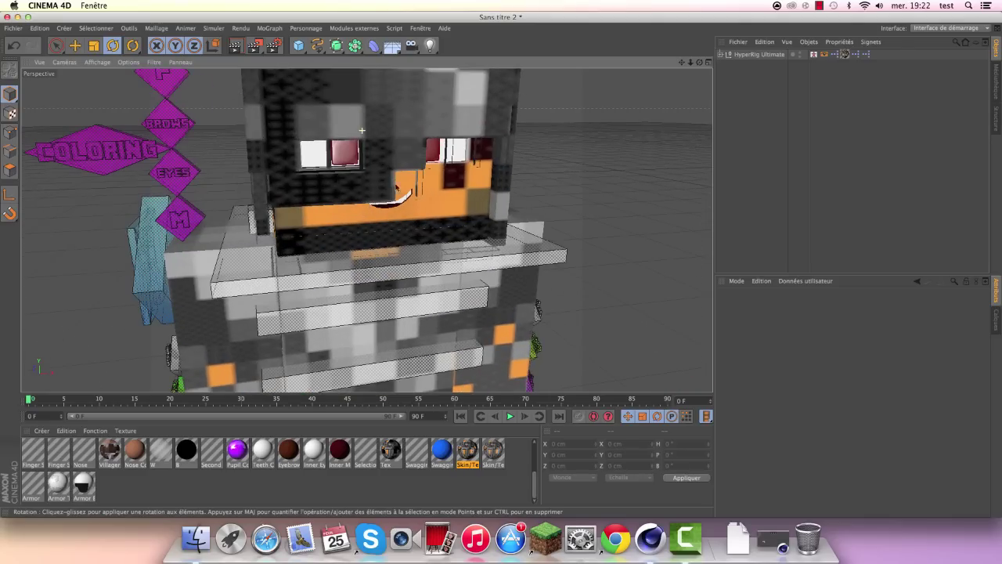
{"action": "left_click_drag", "start_coordinate": [704, 61], "coordinate": [706, 63]}
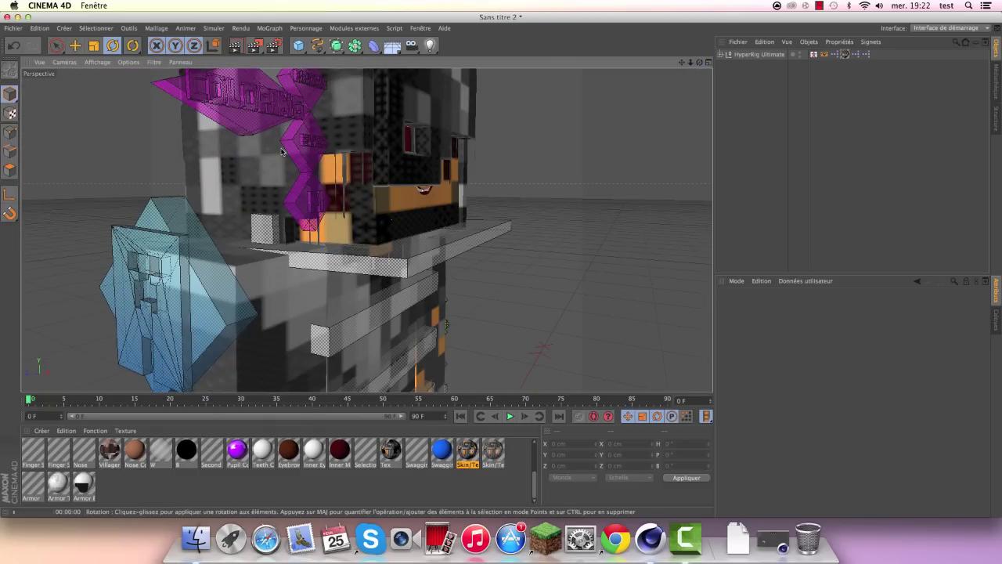
{"action": "scroll", "coordinate": [282, 151], "scroll_direction": "down", "scroll_amount": 5}
{"action": "scroll", "coordinate": [341, 174], "scroll_direction": "down", "scroll_amount": 3}
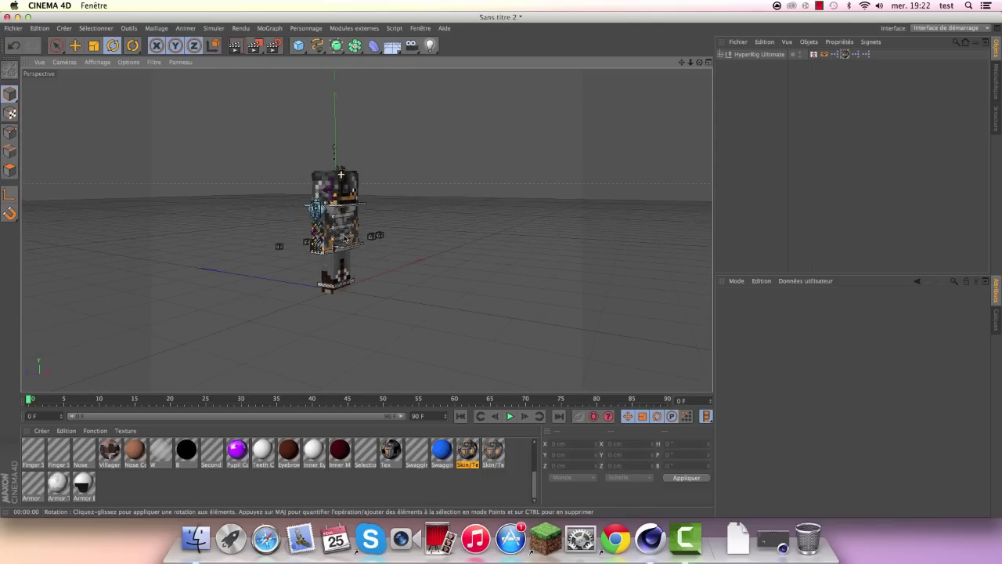
{"action": "scroll", "coordinate": [331, 162], "scroll_direction": "up", "scroll_amount": 4}
{"action": "scroll", "coordinate": [331, 161], "scroll_direction": "down", "scroll_amount": 4}
{"action": "scroll", "coordinate": [336, 181], "scroll_direction": "up", "scroll_amount": 4}
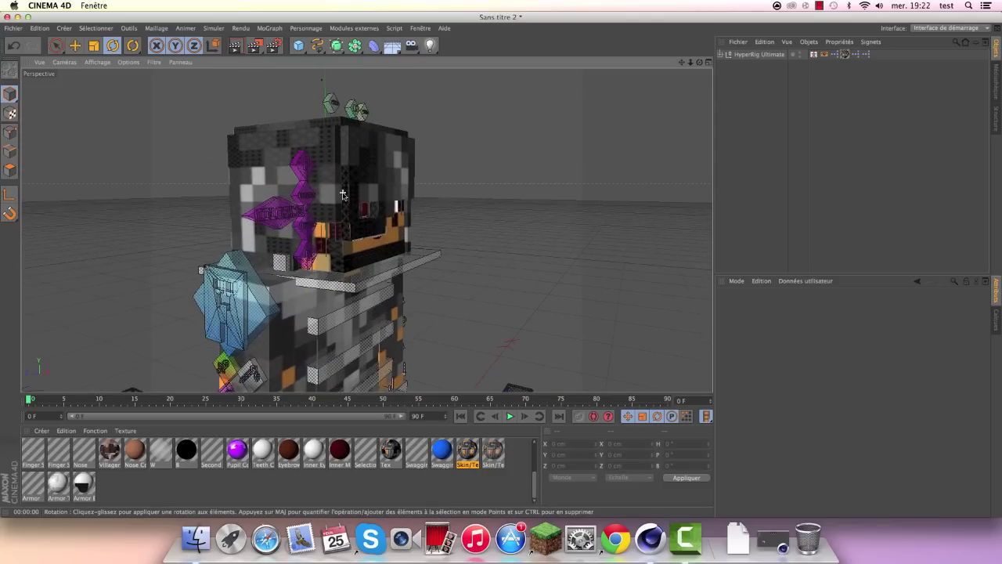
{"action": "scroll", "coordinate": [346, 207], "scroll_direction": "up", "scroll_amount": 3}
{"action": "scroll", "coordinate": [346, 207], "scroll_direction": "down", "scroll_amount": 5}
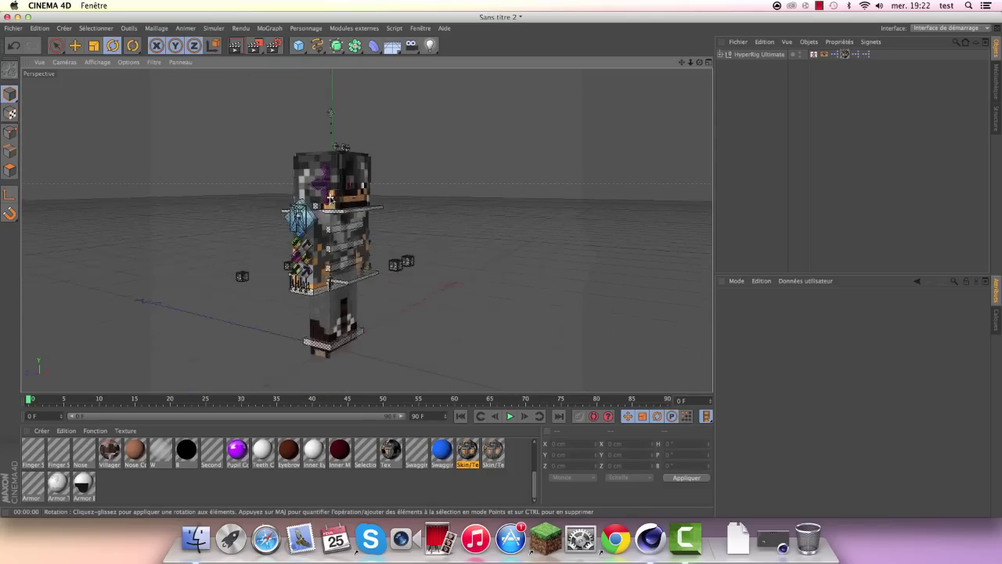
{"action": "scroll", "coordinate": [337, 200], "scroll_direction": "up", "scroll_amount": 3}
{"action": "scroll", "coordinate": [338, 195], "scroll_direction": "down", "scroll_amount": 4}
{"action": "scroll", "coordinate": [342, 188], "scroll_direction": "up", "scroll_amount": 4}
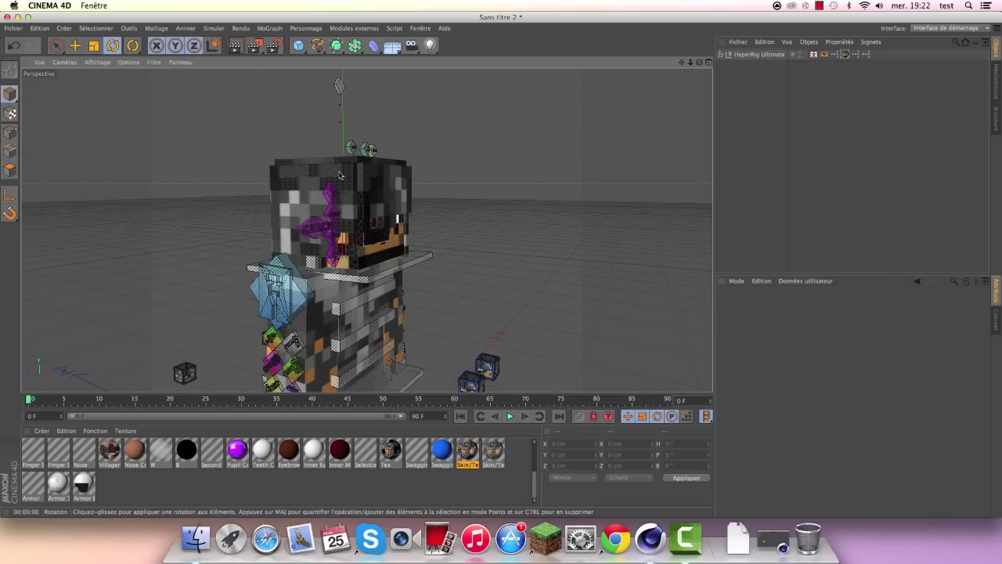
{"action": "scroll", "coordinate": [344, 180], "scroll_direction": "up", "scroll_amount": 3}
{"action": "scroll", "coordinate": [344, 180], "scroll_direction": "down", "scroll_amount": 5}
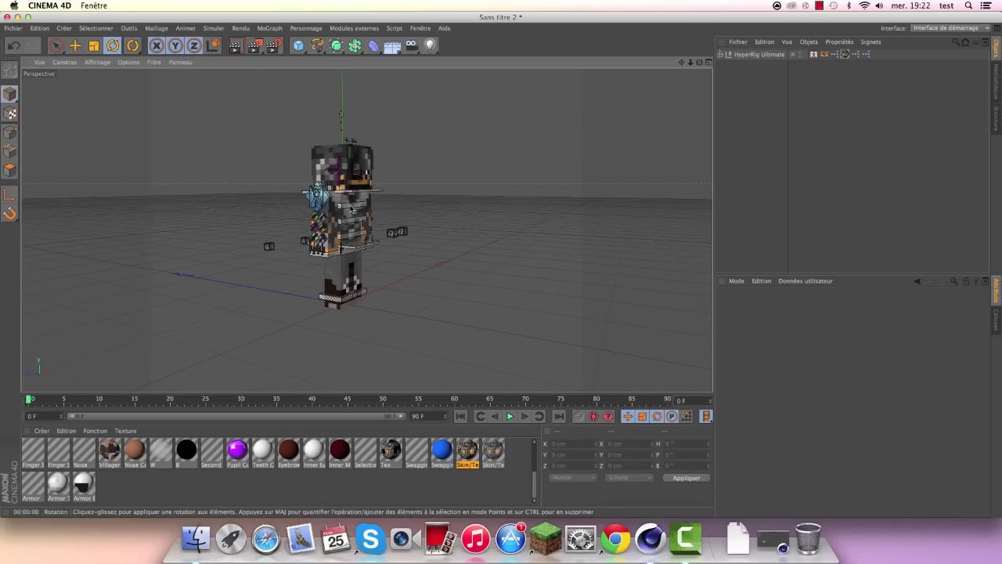
{"action": "left_click_drag", "start_coordinate": [351, 210], "coordinate": [340, 184], "text": "alt"}
{"action": "scroll", "coordinate": [339, 136], "scroll_direction": "up", "scroll_amount": 2}
{"action": "scroll", "coordinate": [333, 133], "scroll_direction": "up", "scroll_amount": 3}
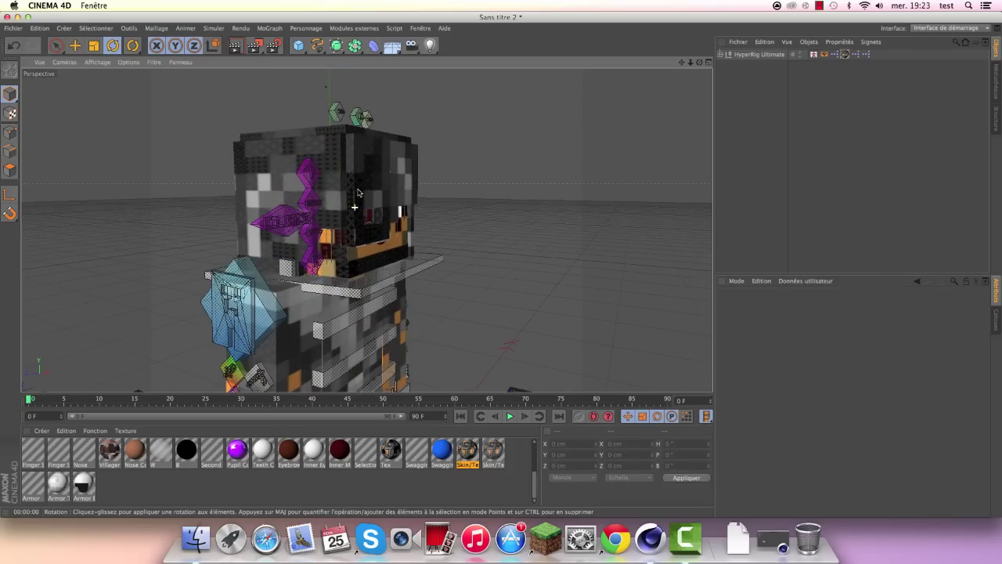
{"action": "scroll", "coordinate": [324, 129], "scroll_direction": "up", "scroll_amount": 2}
{"action": "left_click_drag", "start_coordinate": [705, 68], "coordinate": [502, 267]}
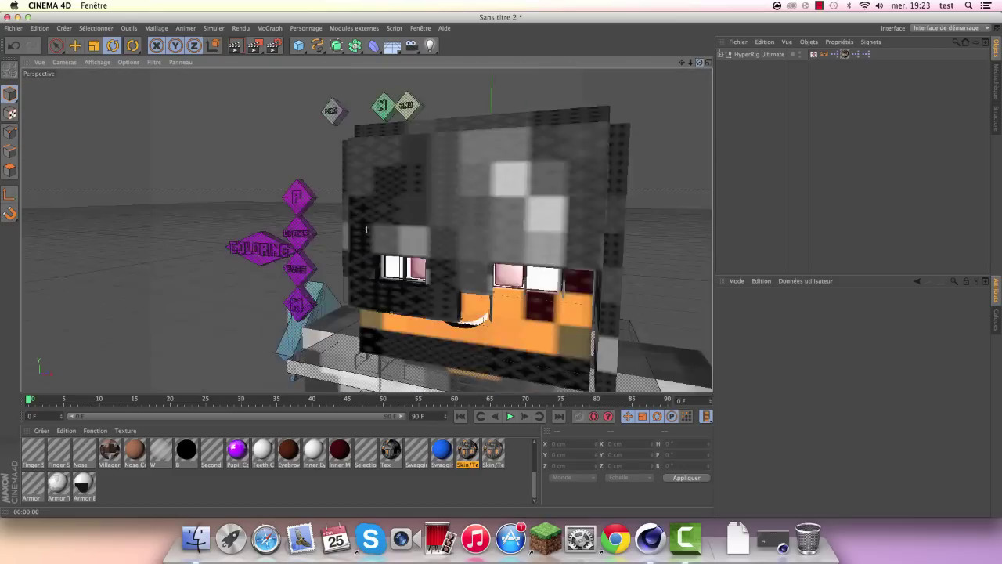
{"action": "scroll", "coordinate": [486, 251], "scroll_direction": "down", "scroll_amount": 3}
{"action": "scroll", "coordinate": [455, 228], "scroll_direction": "down", "scroll_amount": 2}
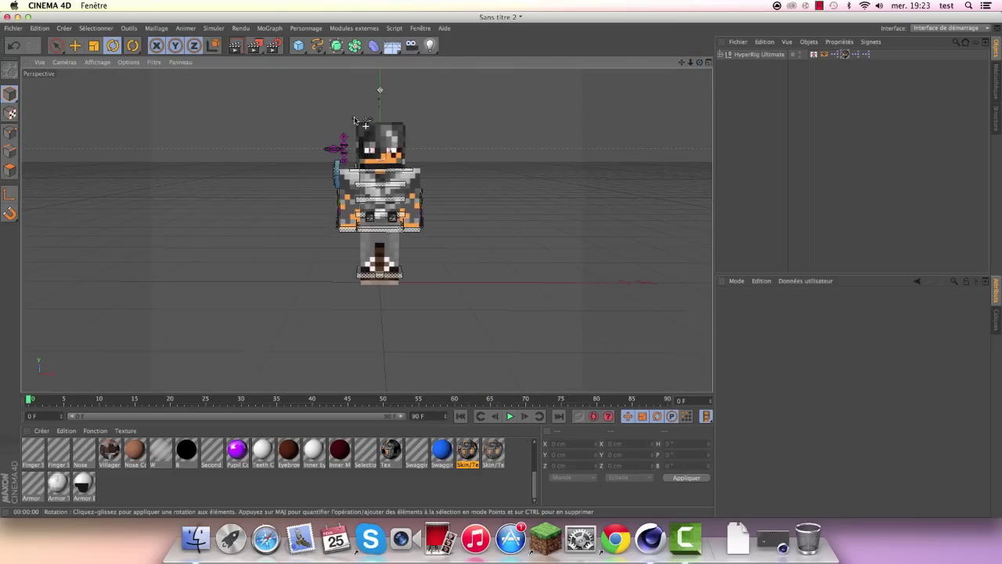
{"action": "scroll", "coordinate": [423, 204], "scroll_direction": "up", "scroll_amount": 2}
{"action": "scroll", "coordinate": [399, 182], "scroll_direction": "up", "scroll_amount": 2}
Step: Check Render Settings, render at 800×600 to the Picture Viewer, inspect it, and close it
{"action": "left_click", "coordinate": [278, 46]}
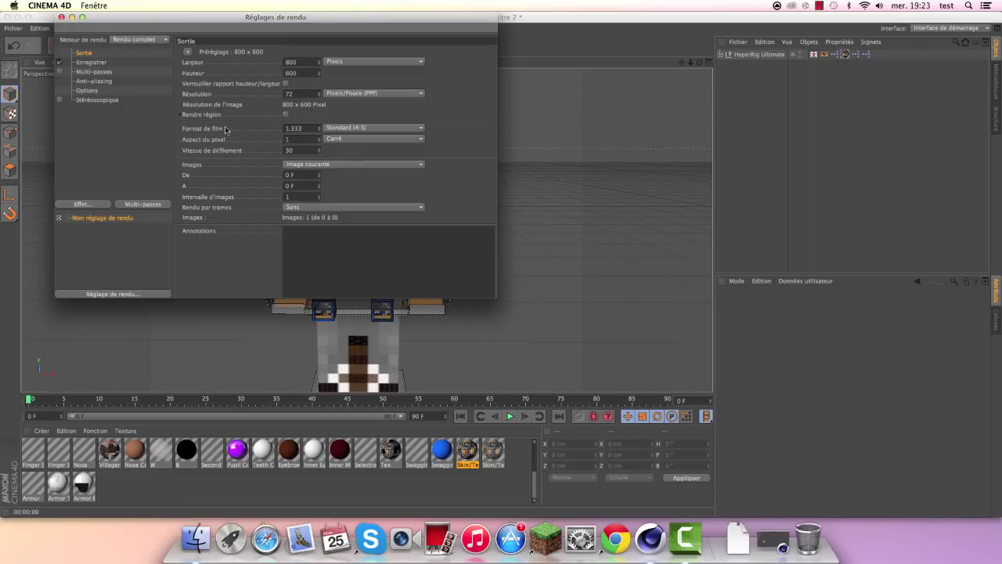
{"action": "left_click", "coordinate": [61, 17]}
{"action": "left_click", "coordinate": [254, 47]}
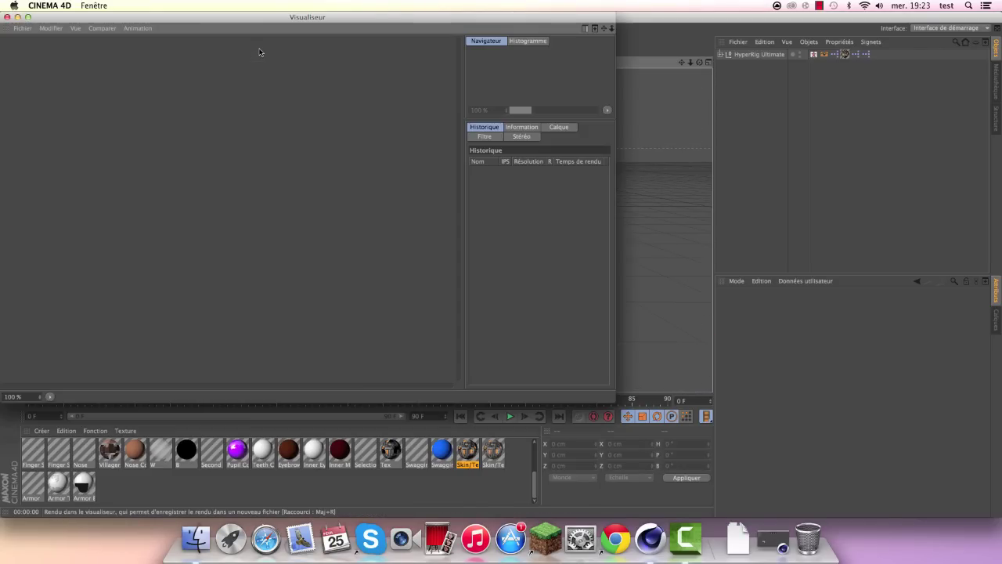
{"action": "scroll", "coordinate": [421, 135], "scroll_direction": "down", "scroll_amount": 3}
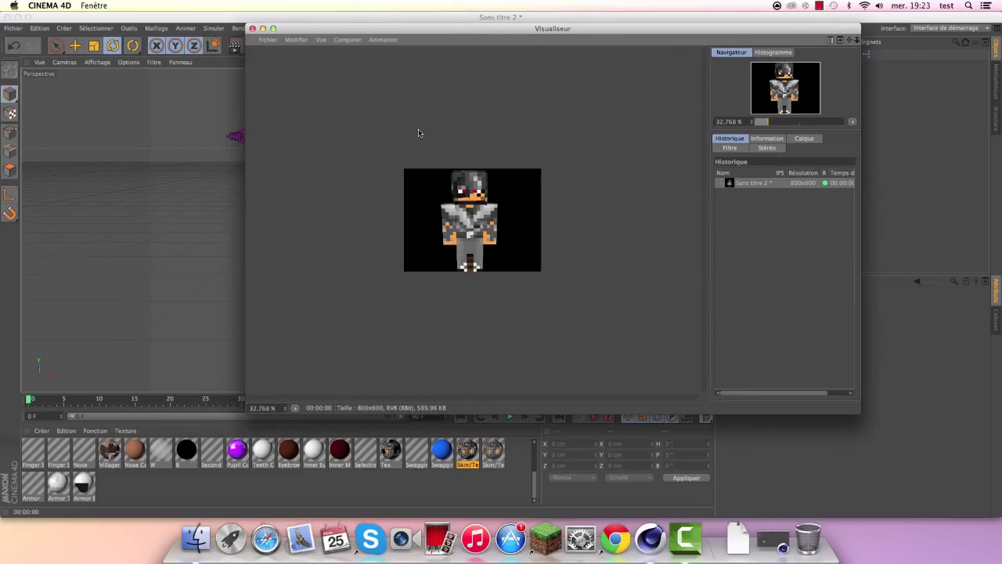
{"action": "scroll", "coordinate": [495, 220], "scroll_direction": "up", "scroll_amount": 3}
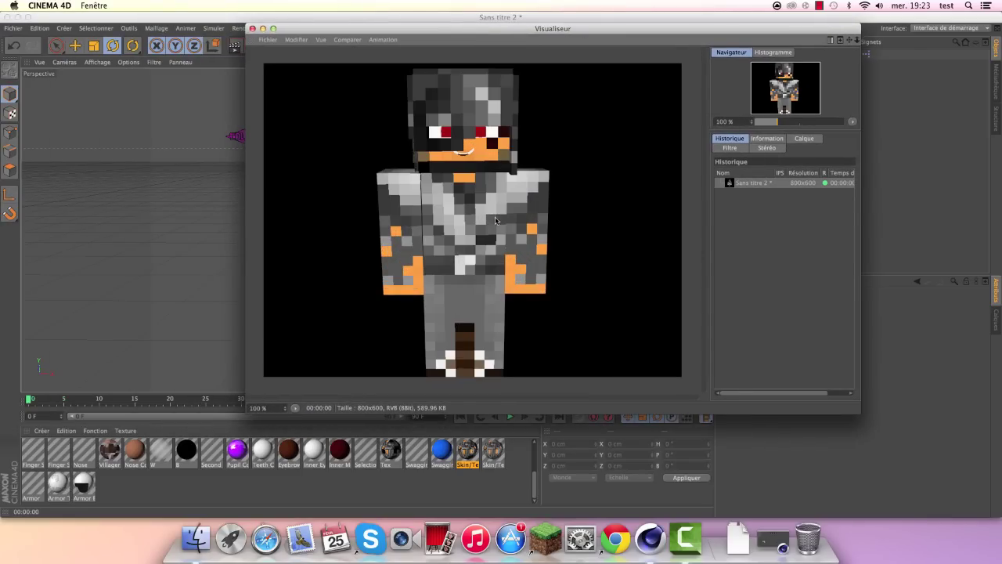
{"action": "left_click", "coordinate": [252, 29]}
{"action": "scroll", "coordinate": [318, 107], "scroll_direction": "down", "scroll_amount": 5}
{"action": "scroll", "coordinate": [336, 102], "scroll_direction": "up", "scroll_amount": 5}
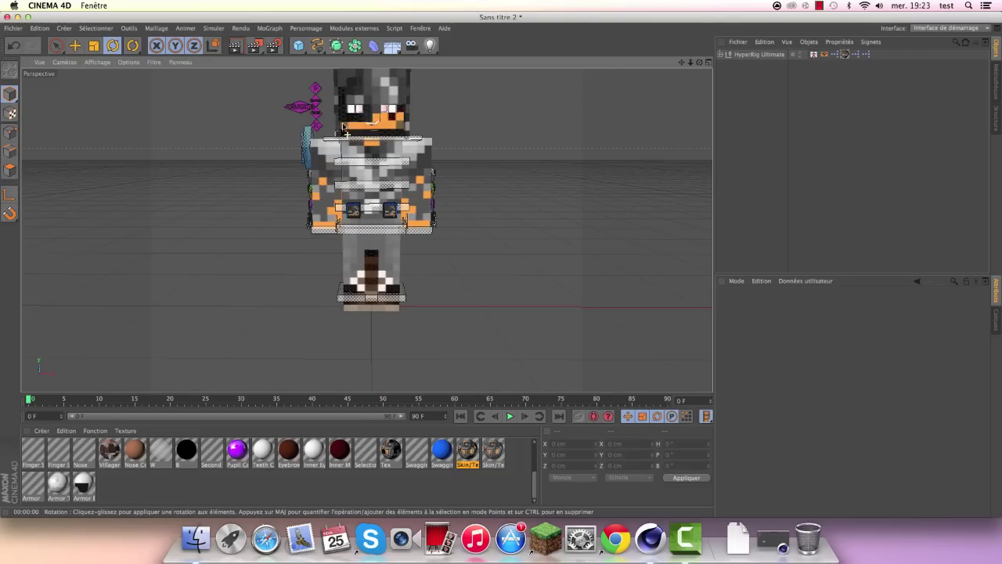
{"action": "scroll", "coordinate": [344, 98], "scroll_direction": "down", "scroll_amount": 5}
{"action": "scroll", "coordinate": [355, 92], "scroll_direction": "up", "scroll_amount": 3}
{"action": "scroll", "coordinate": [361, 102], "scroll_direction": "down", "scroll_amount": 5}
{"action": "scroll", "coordinate": [366, 108], "scroll_direction": "up", "scroll_amount": 4}
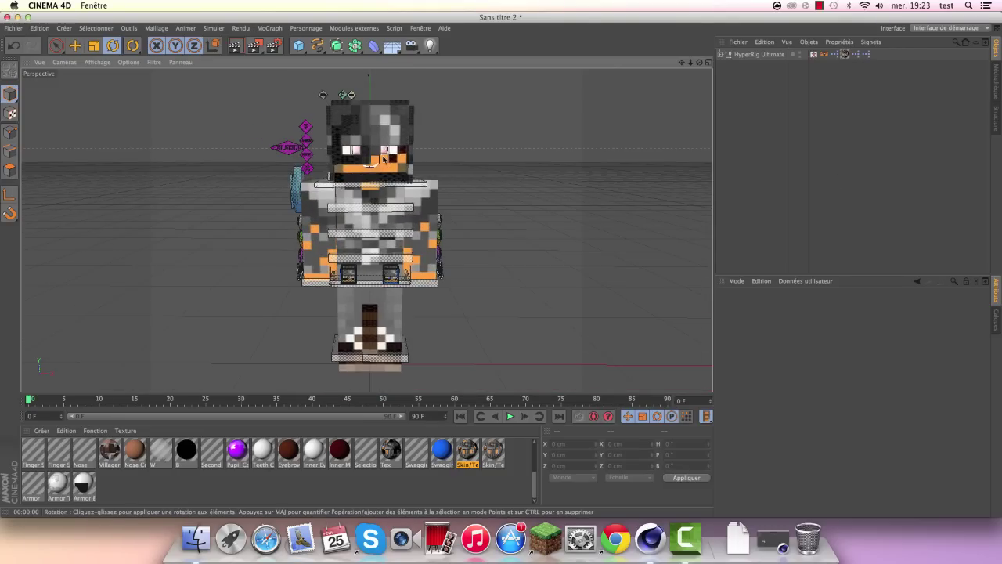
{"action": "scroll", "coordinate": [370, 113], "scroll_direction": "up", "scroll_amount": 3}
{"action": "scroll", "coordinate": [375, 117], "scroll_direction": "down", "scroll_amount": 2}
{"action": "scroll", "coordinate": [375, 117], "scroll_direction": "up", "scroll_amount": 4}
{"action": "scroll", "coordinate": [383, 129], "scroll_direction": "down", "scroll_amount": 2}
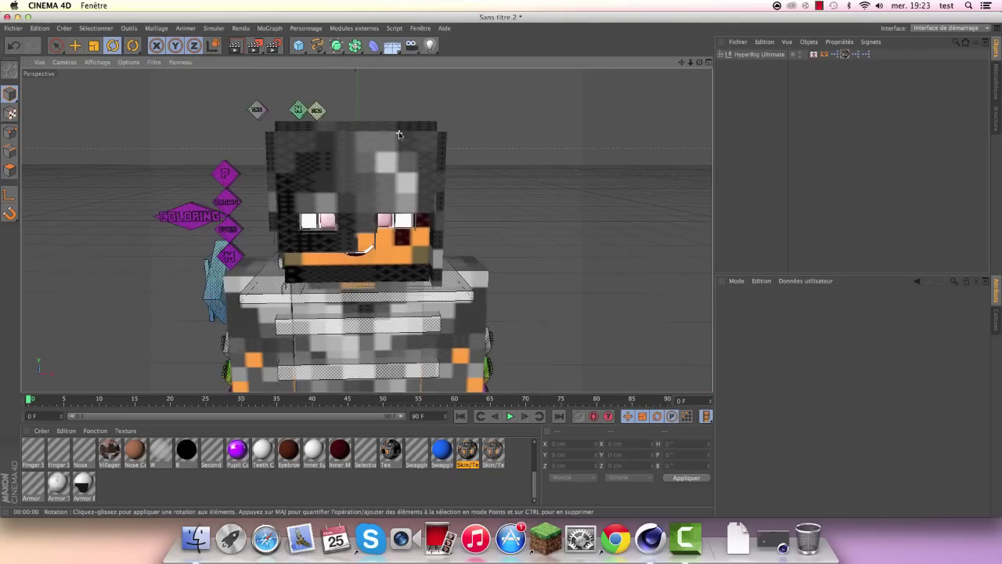
{"action": "scroll", "coordinate": [391, 141], "scroll_direction": "down", "scroll_amount": 2}
{"action": "scroll", "coordinate": [400, 157], "scroll_direction": "up", "scroll_amount": 3}
{"action": "scroll", "coordinate": [365, 171], "scroll_direction": "up", "scroll_amount": 3}
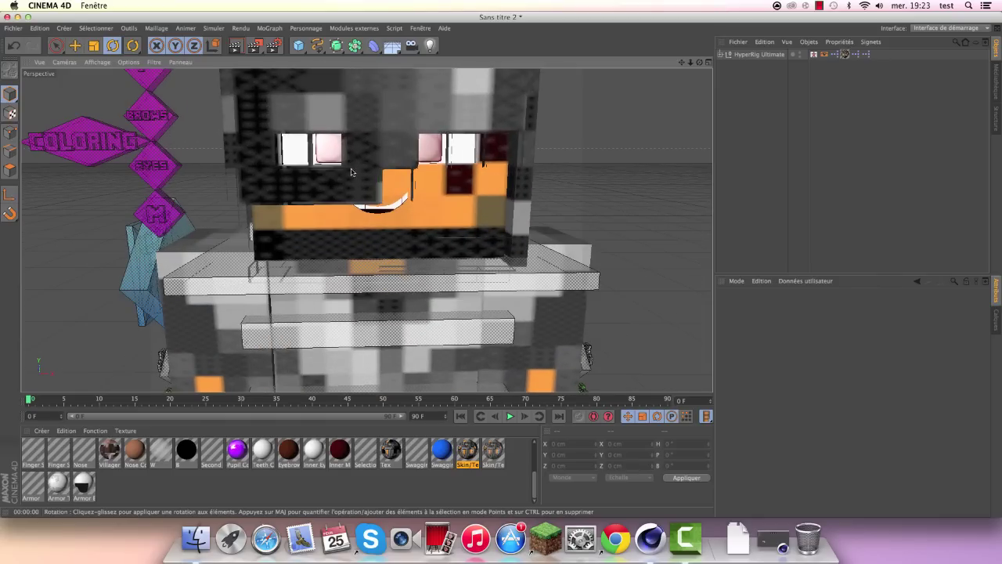
{"action": "scroll", "coordinate": [362, 177], "scroll_direction": "down", "scroll_amount": 1}
{"action": "scroll", "coordinate": [357, 184], "scroll_direction": "up", "scroll_amount": 4}
{"action": "scroll", "coordinate": [356, 186], "scroll_direction": "down", "scroll_amount": 4}
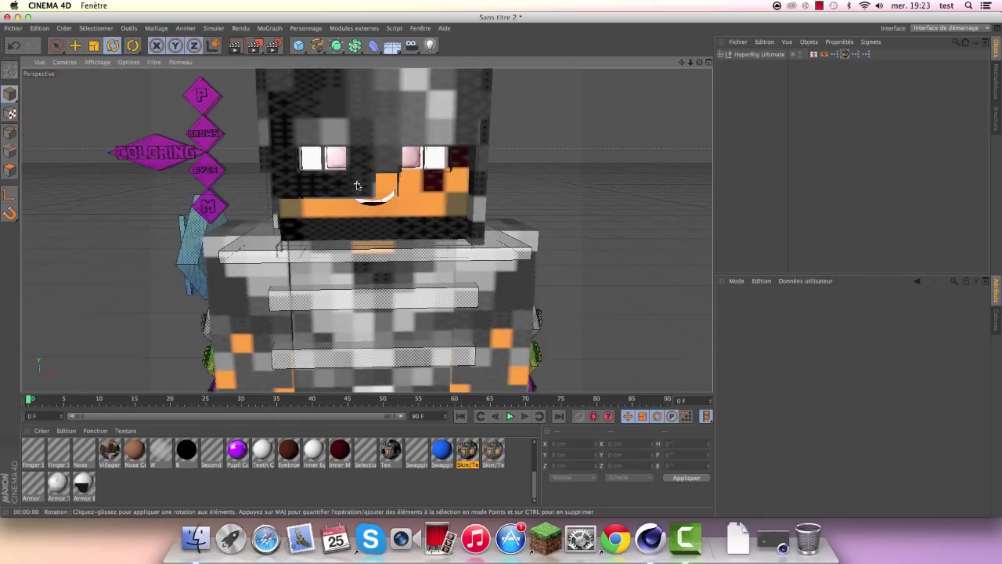
{"action": "scroll", "coordinate": [356, 186], "scroll_direction": "up", "scroll_amount": 5}
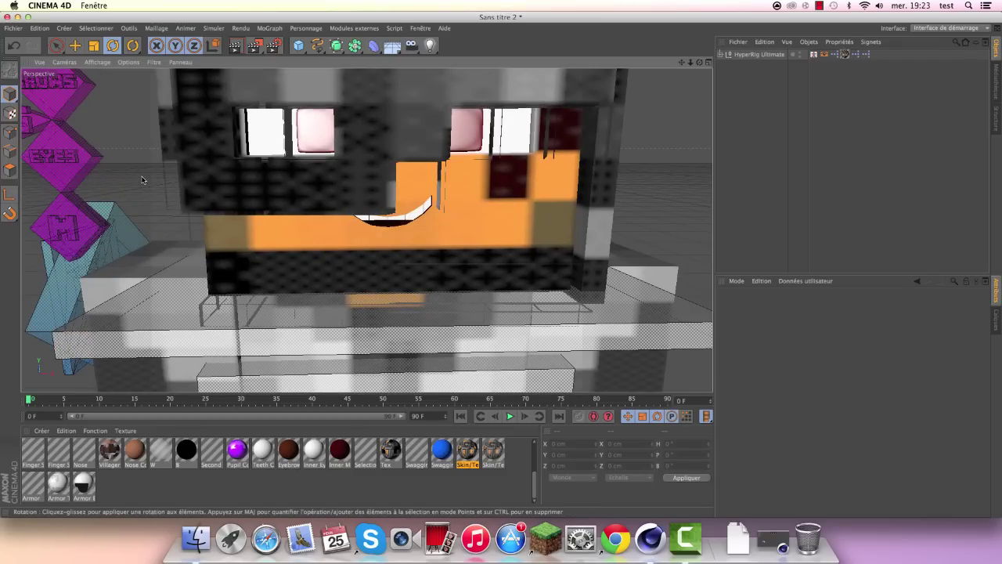
{"action": "scroll", "coordinate": [266, 254], "scroll_direction": "down", "scroll_amount": 2}
{"action": "scroll", "coordinate": [358, 127], "scroll_direction": "down", "scroll_amount": 4}
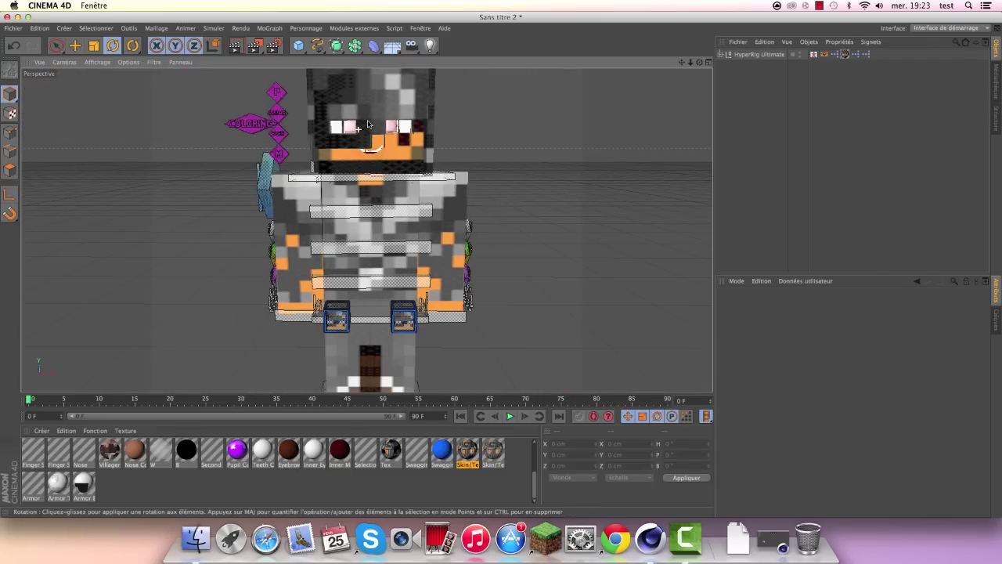
{"action": "scroll", "coordinate": [357, 128], "scroll_direction": "down", "scroll_amount": 2}
{"action": "left_click_drag", "start_coordinate": [701, 63], "coordinate": [674, 71]}
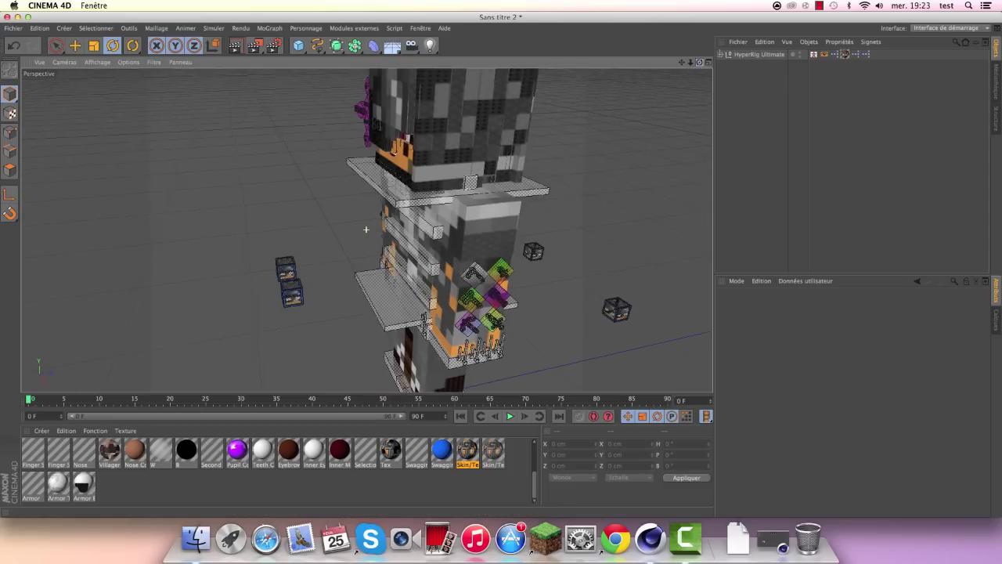
{"action": "mouse_move", "coordinate": [366, 228]}
{"action": "left_mouse_down"}
{"action": "mouse_move", "coordinate": [419, 158]}
{"action": "mouse_move", "coordinate": [338, 348]}
{"action": "left_mouse_up"}
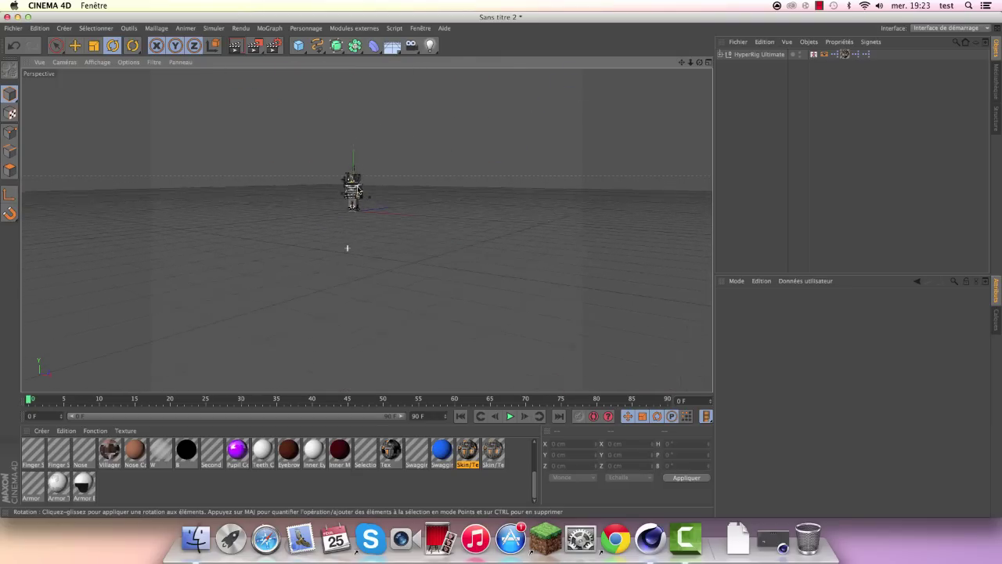
{"action": "scroll", "coordinate": [356, 229], "scroll_direction": "up", "scroll_amount": 5}
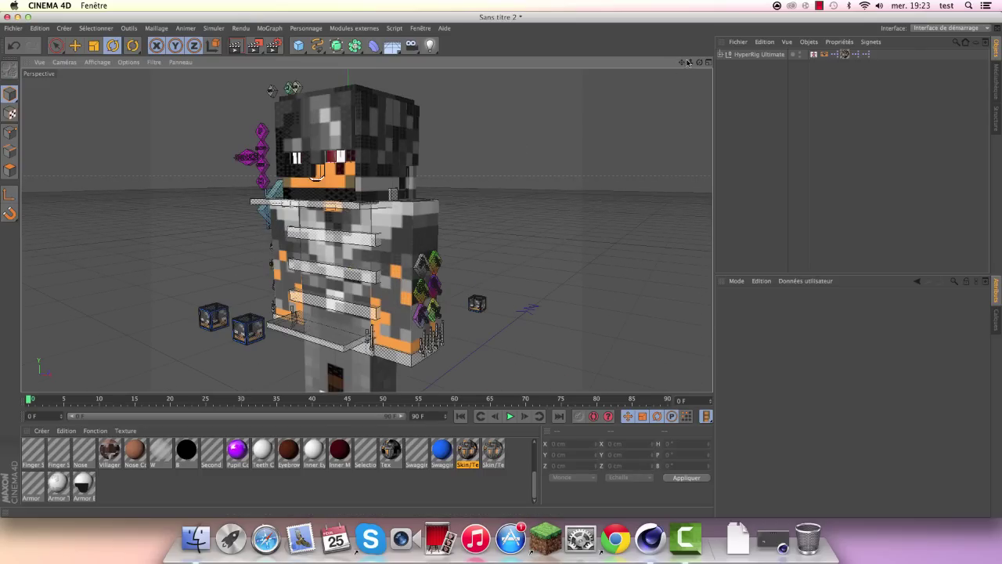
{"action": "mouse_move", "coordinate": [689, 62]}
{"action": "left_mouse_down"}
{"action": "mouse_move", "coordinate": [366, 229]}
{"action": "mouse_move", "coordinate": [435, 190]}
{"action": "mouse_move", "coordinate": [338, 108]}
{"action": "left_mouse_up"}
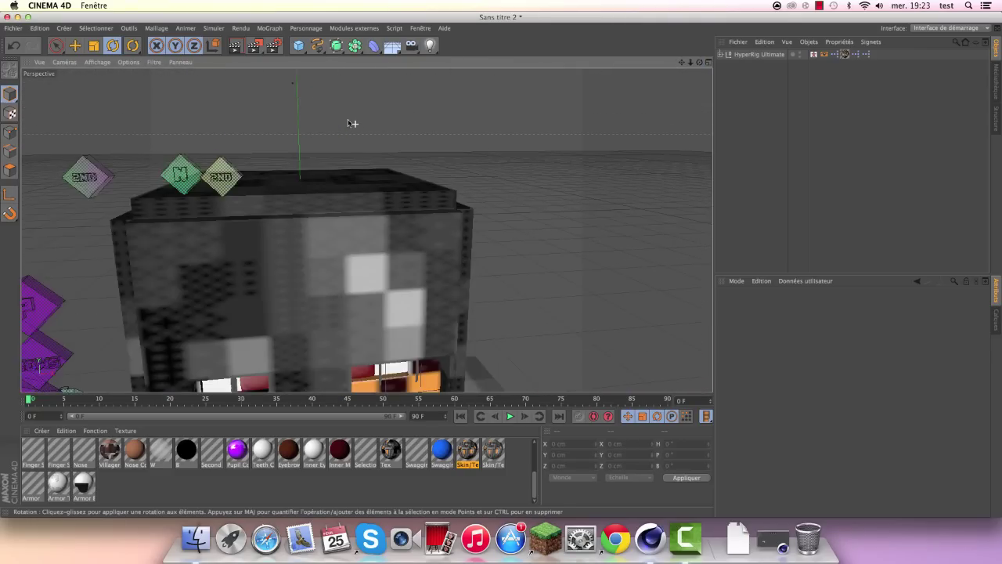
{"action": "mouse_move", "coordinate": [334, 196]}
{"action": "left_mouse_down", "text": "alt"}
{"action": "mouse_move", "coordinate": [323, 141]}
{"action": "mouse_move", "coordinate": [349, 186]}
{"action": "left_mouse_up", "text": "alt"}
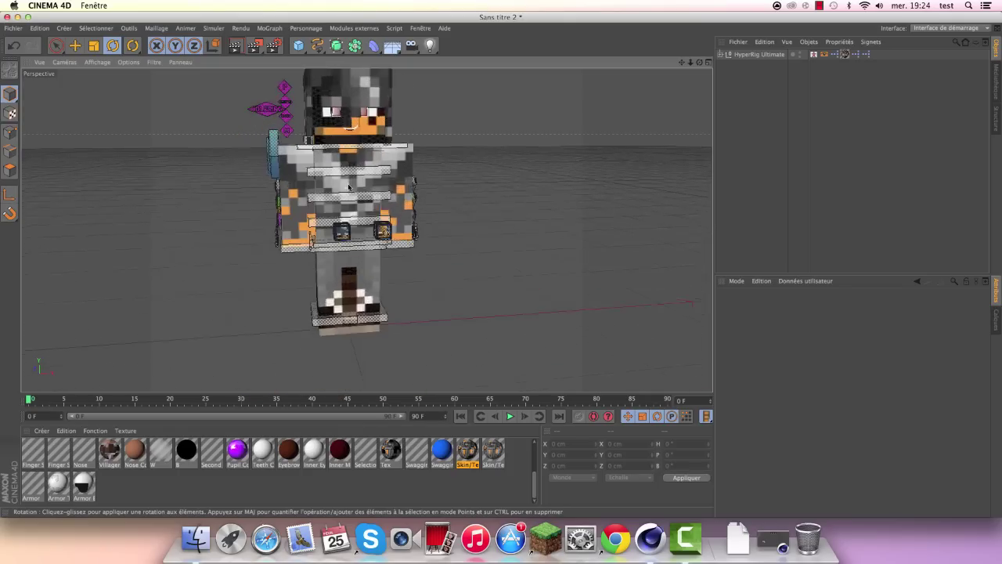
{"action": "right_click_drag", "start_coordinate": [349, 185], "coordinate": [365, 264], "text": "alt"}
{"action": "right_click_drag", "start_coordinate": [358, 79], "coordinate": [358, 74], "text": "alt"}
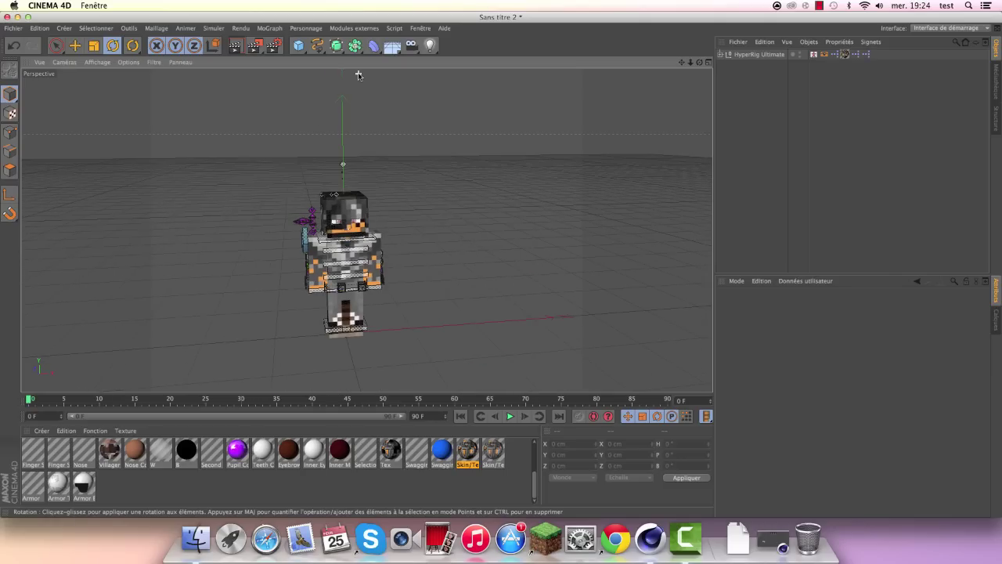
{"action": "right_click_drag", "start_coordinate": [334, 249], "coordinate": [330, 235], "text": "alt"}
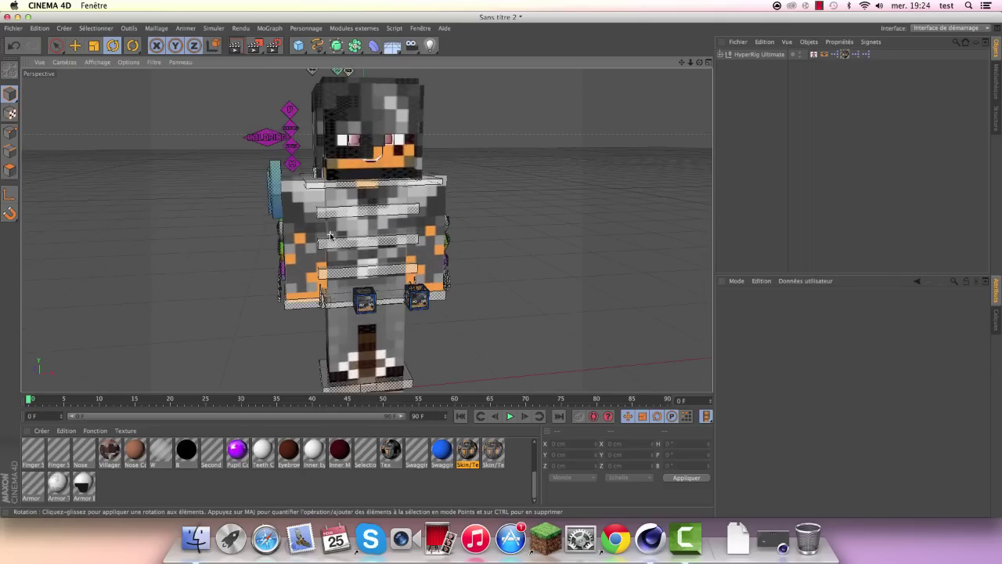
{"action": "left_click_drag", "start_coordinate": [368, 156], "coordinate": [366, 229], "text": "alt"}
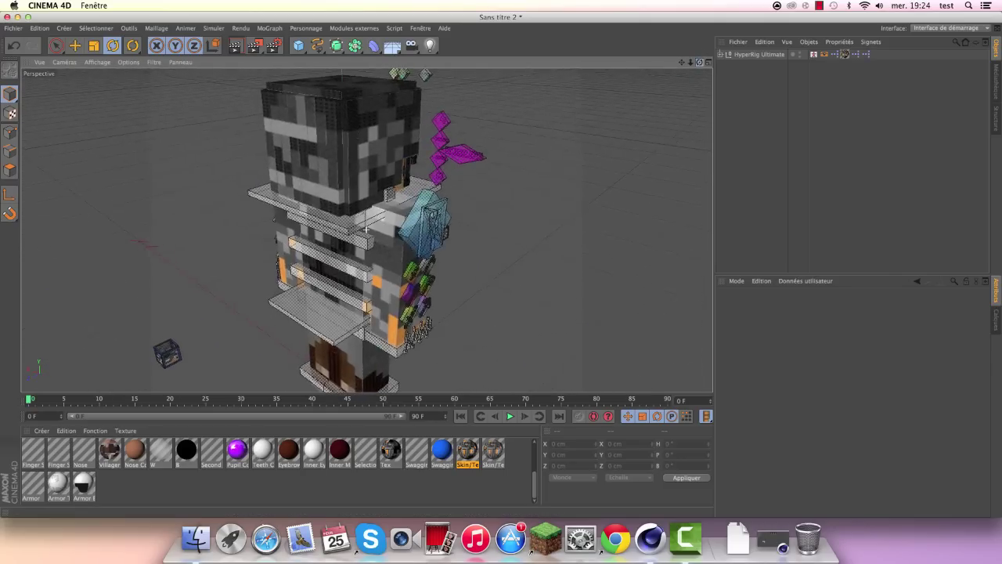